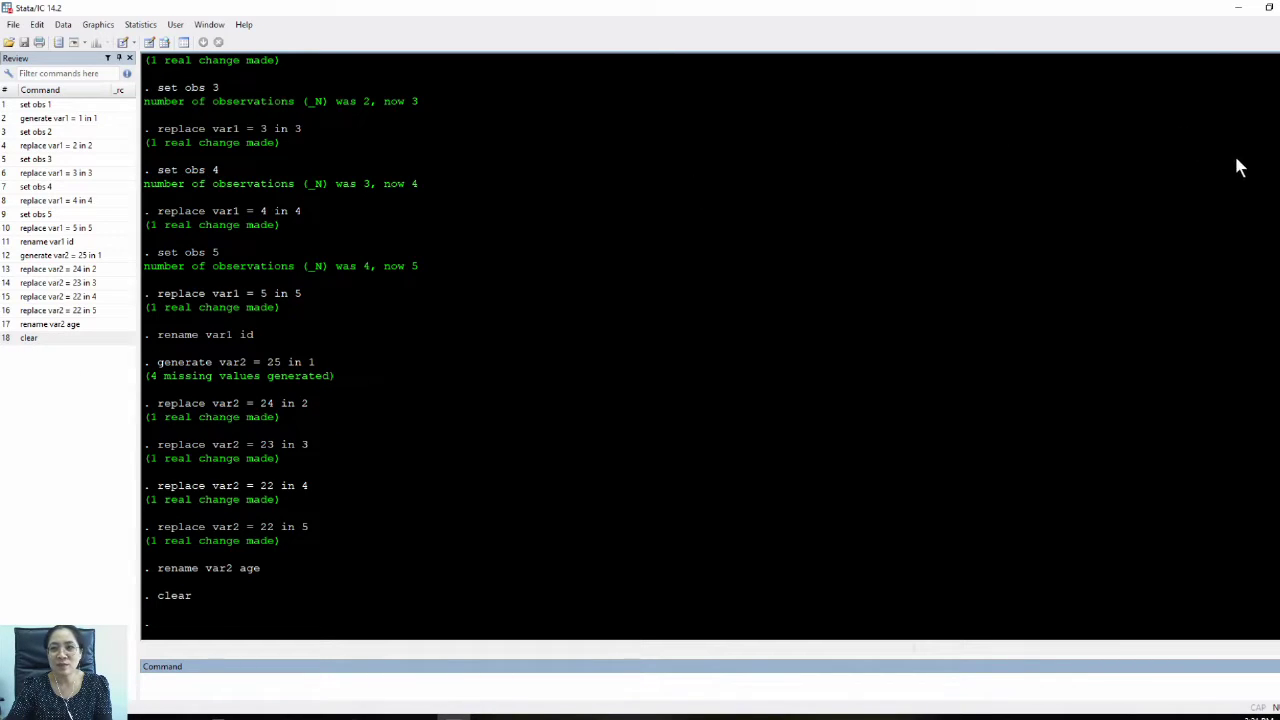
left_click(148, 42)
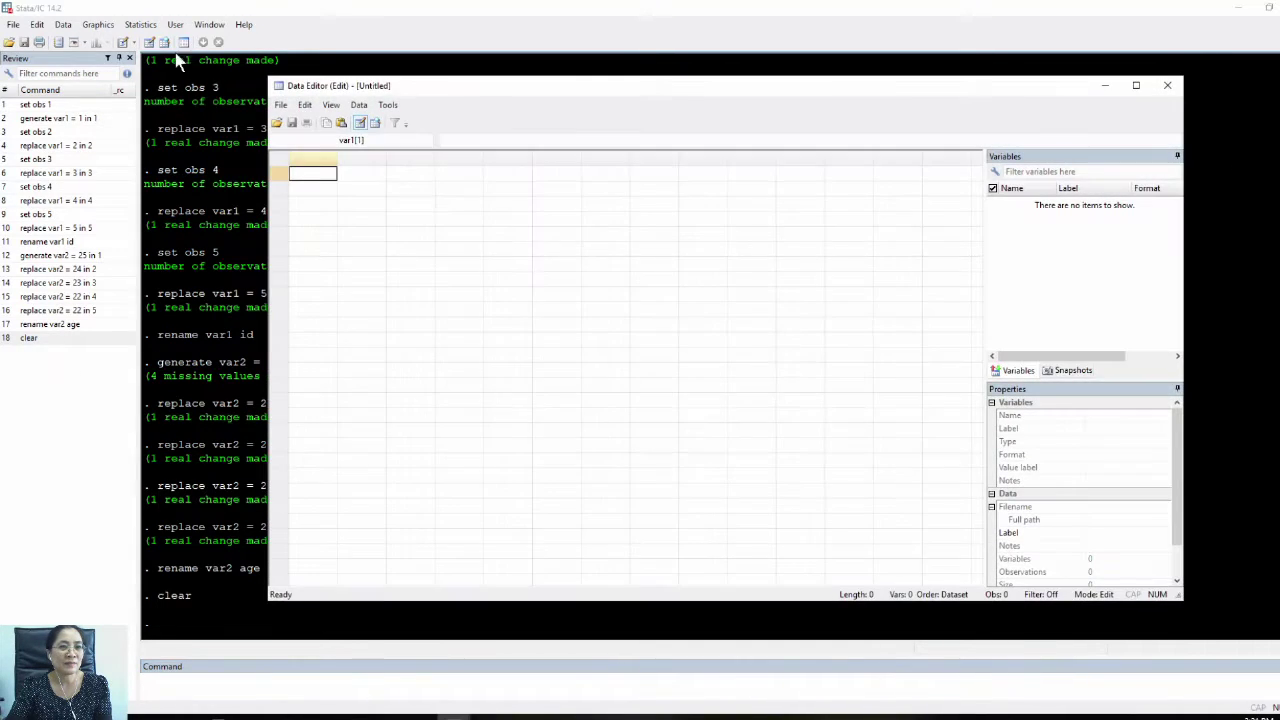
left_click_drag(491, 90, 405, 86)
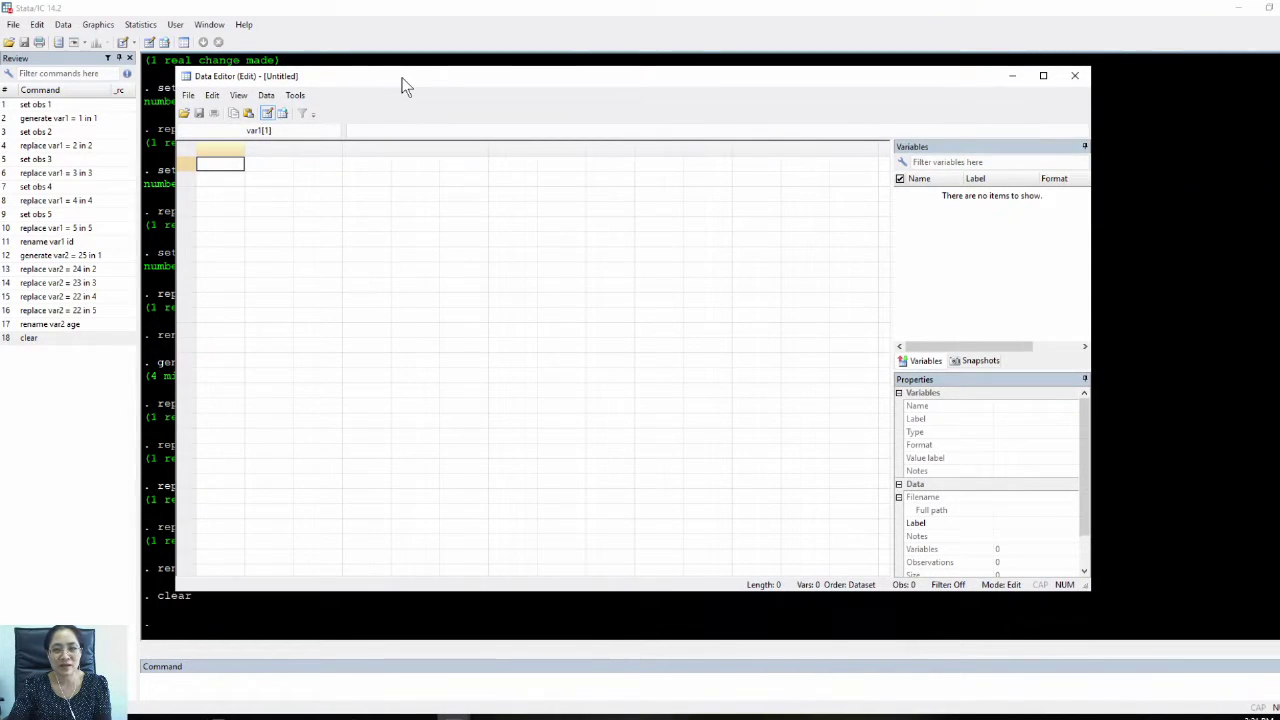
left_click(1075, 76)
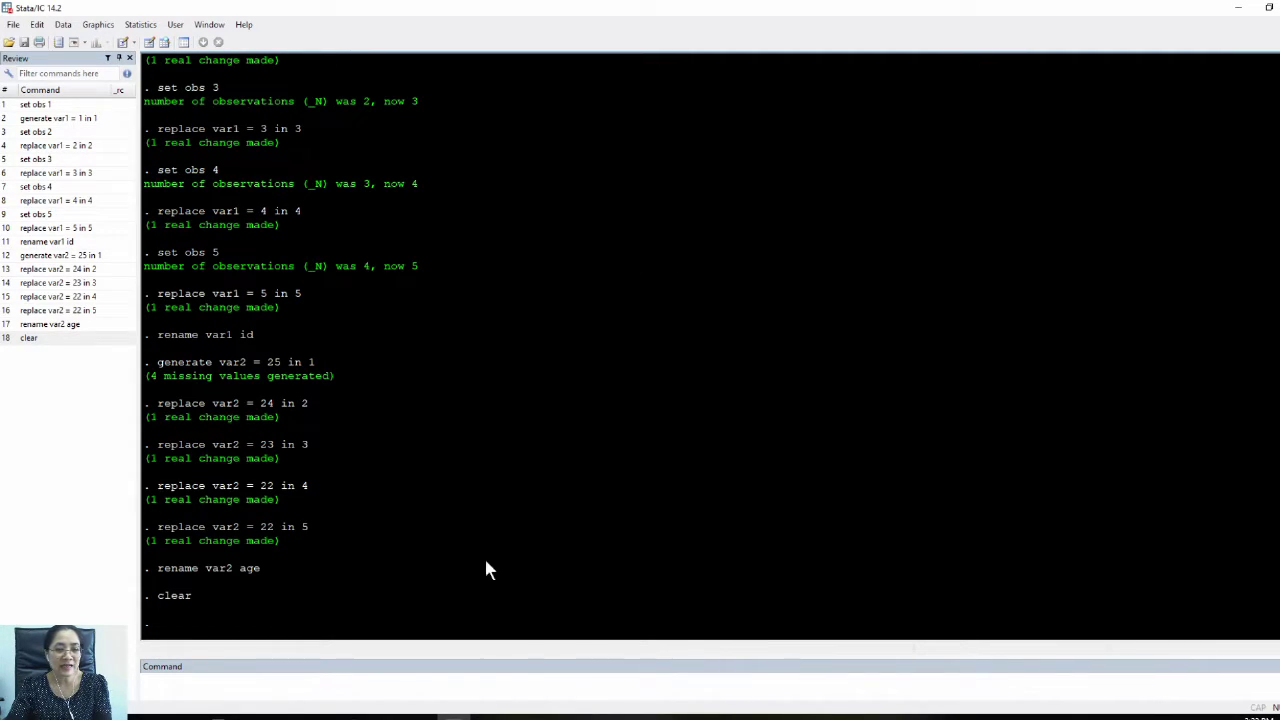
Step: Switch to the Excel workbook "data covid 500 cases Thailand.xlsx"
left_click(420, 710)
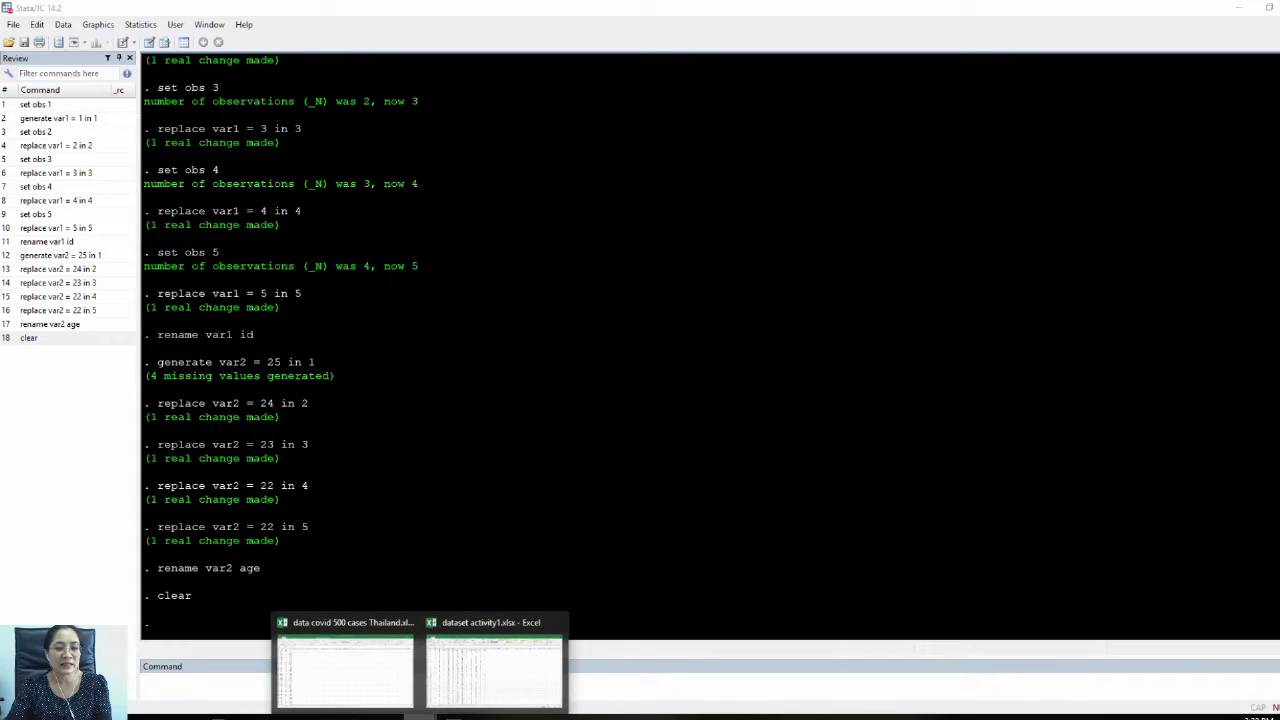
left_click(378, 688)
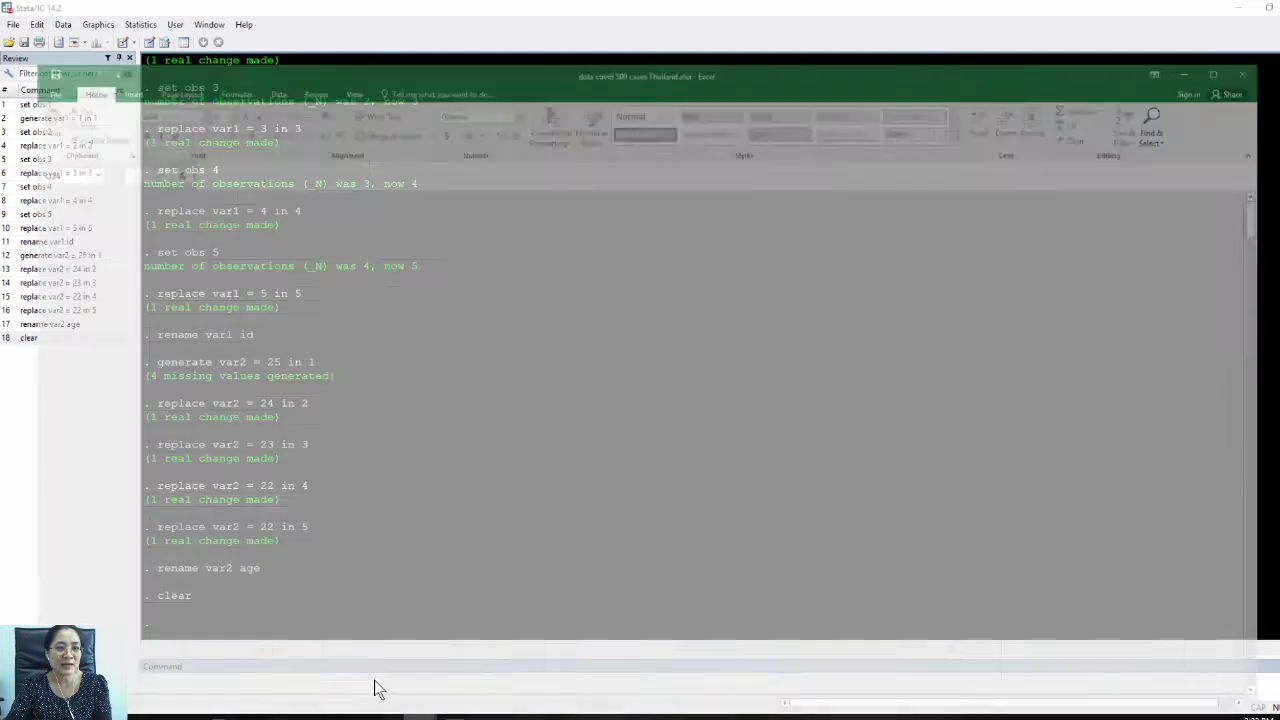
left_click(946, 406)
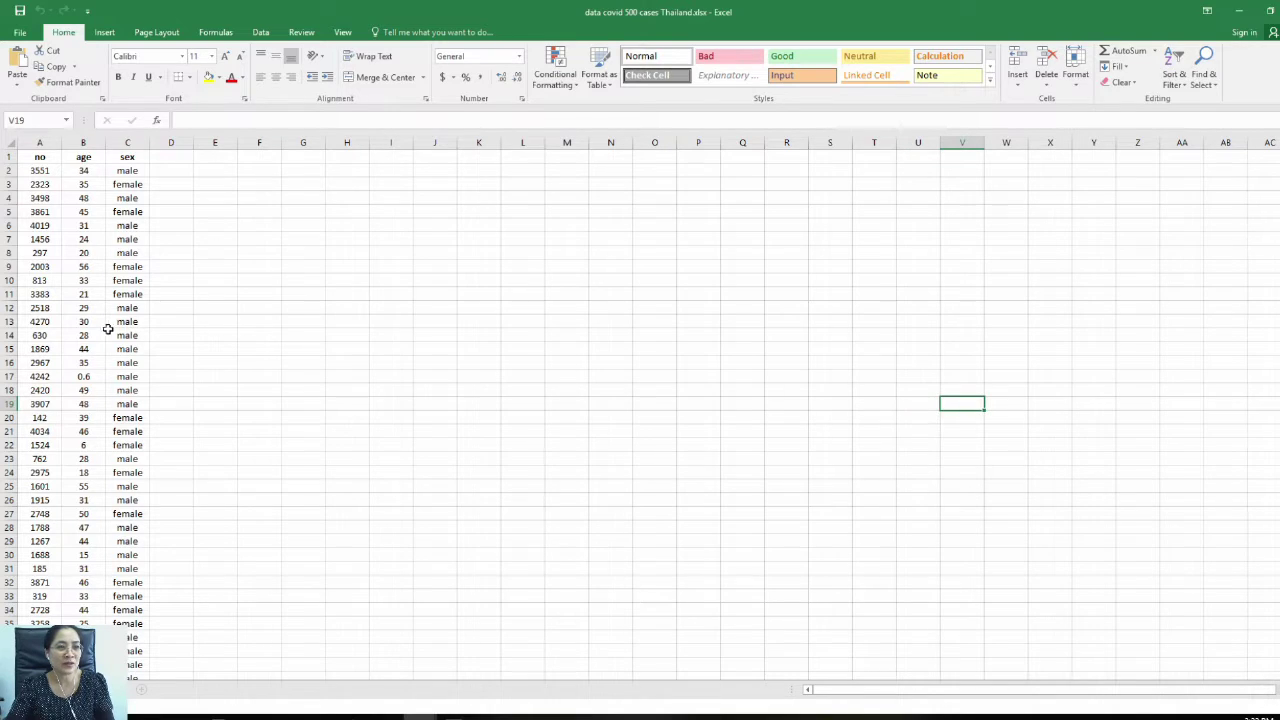
Step: Look through the records in the no, age and sex columns, checking how the sex entries are stored
scroll(158, 342, "up", 5)
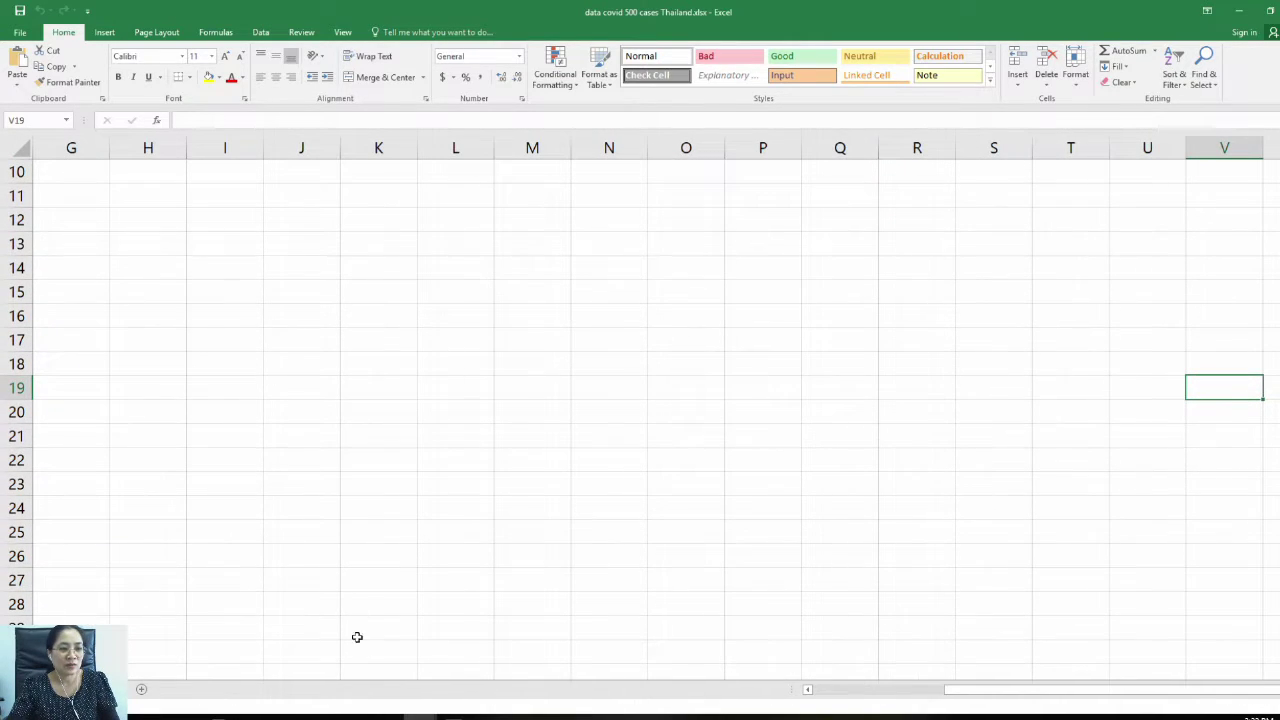
left_click_drag(985, 705, 823, 694)
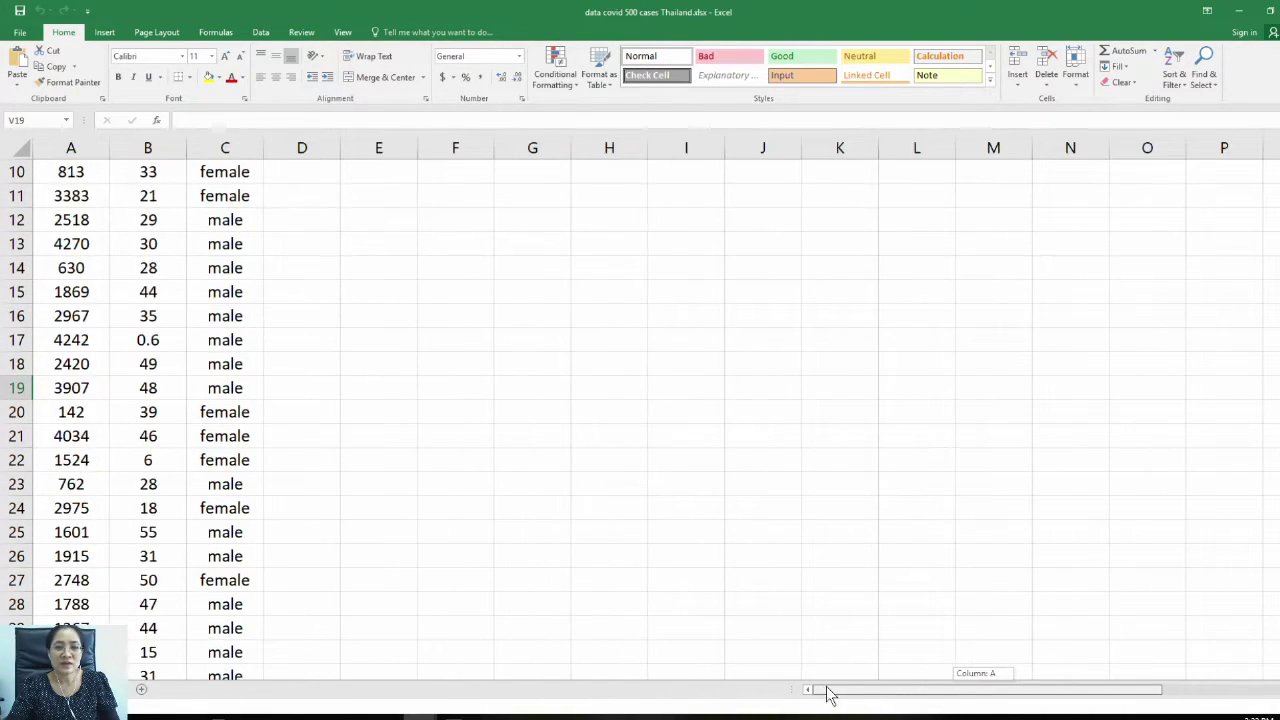
scroll(451, 286, "up", 3)
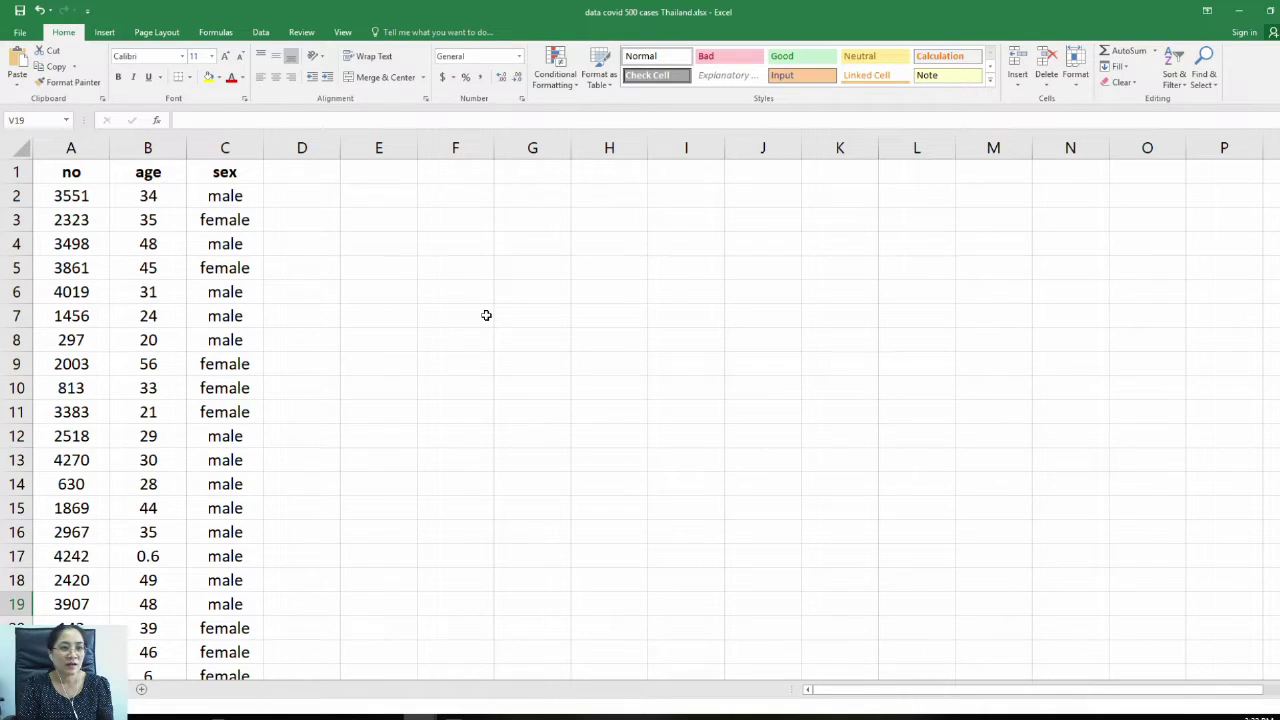
scroll(490, 340, "down", 17)
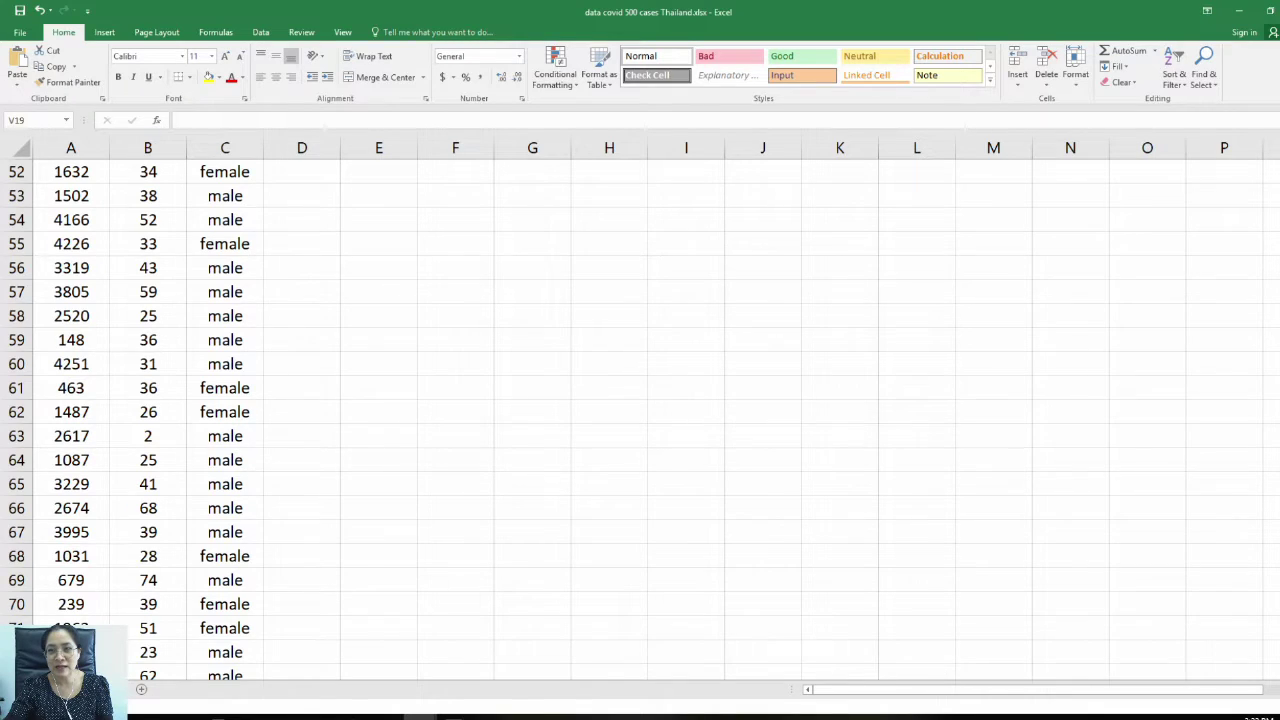
left_click_drag(1274, 212, 1274, 160)
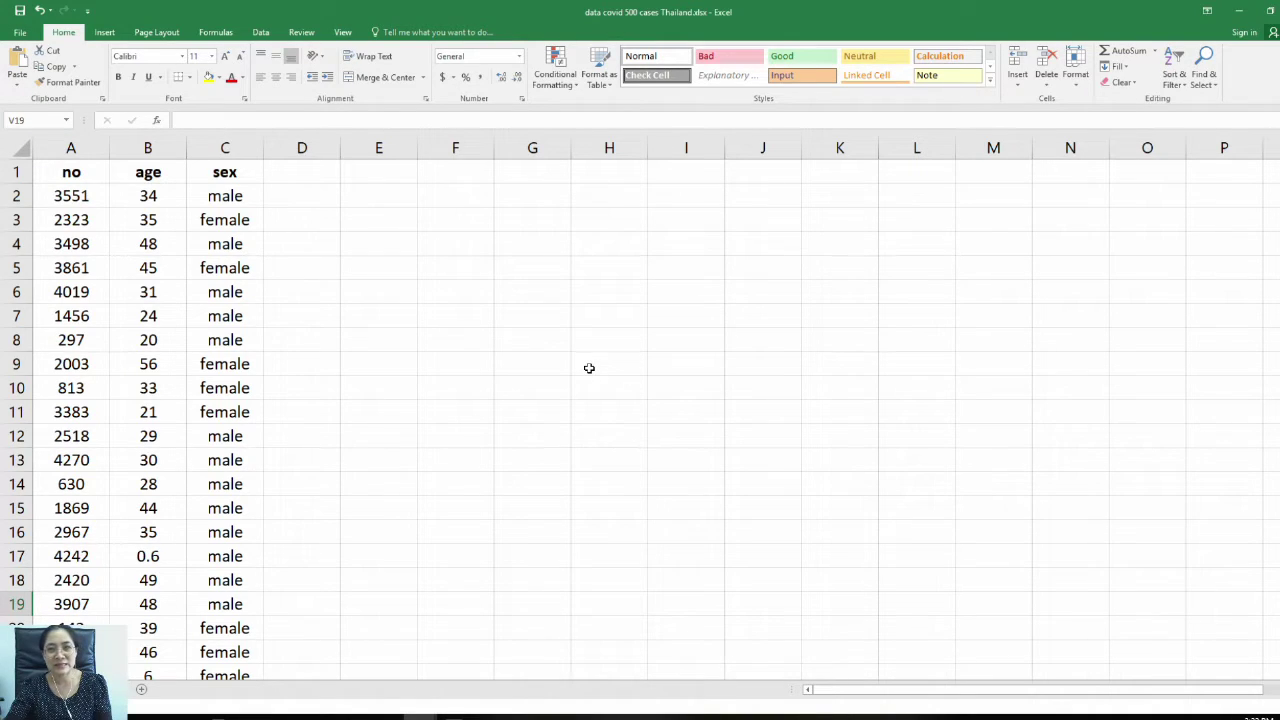
left_click_drag(70, 143, 228, 150)
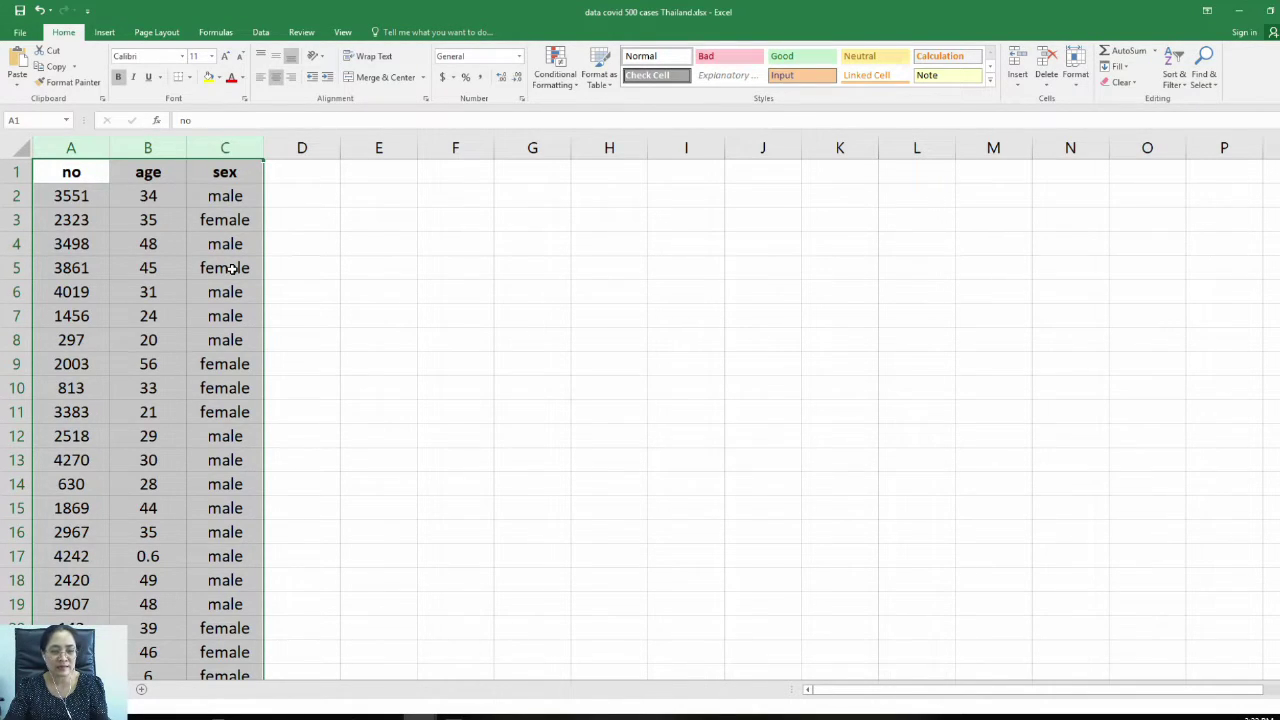
left_click(228, 220)
left_click(242, 197)
left_click(237, 268)
left_click(240, 292)
left_click(237, 340)
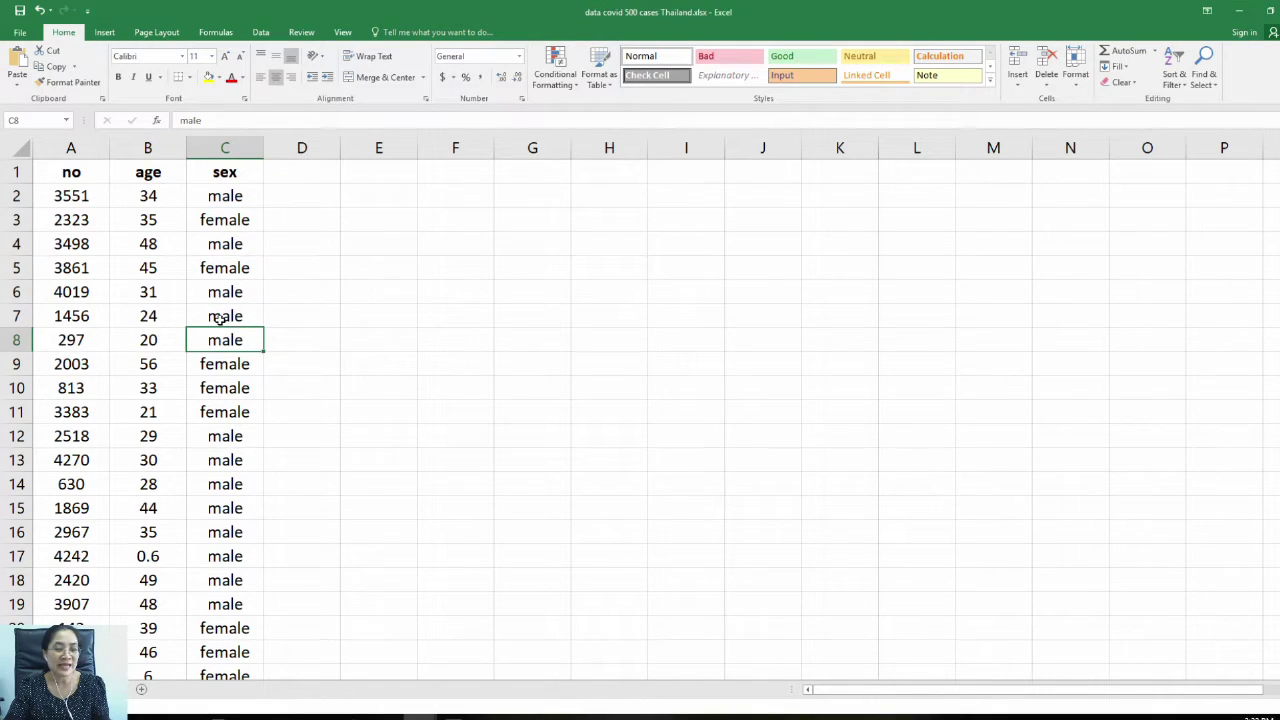
left_click(219, 197)
left_click(221, 268)
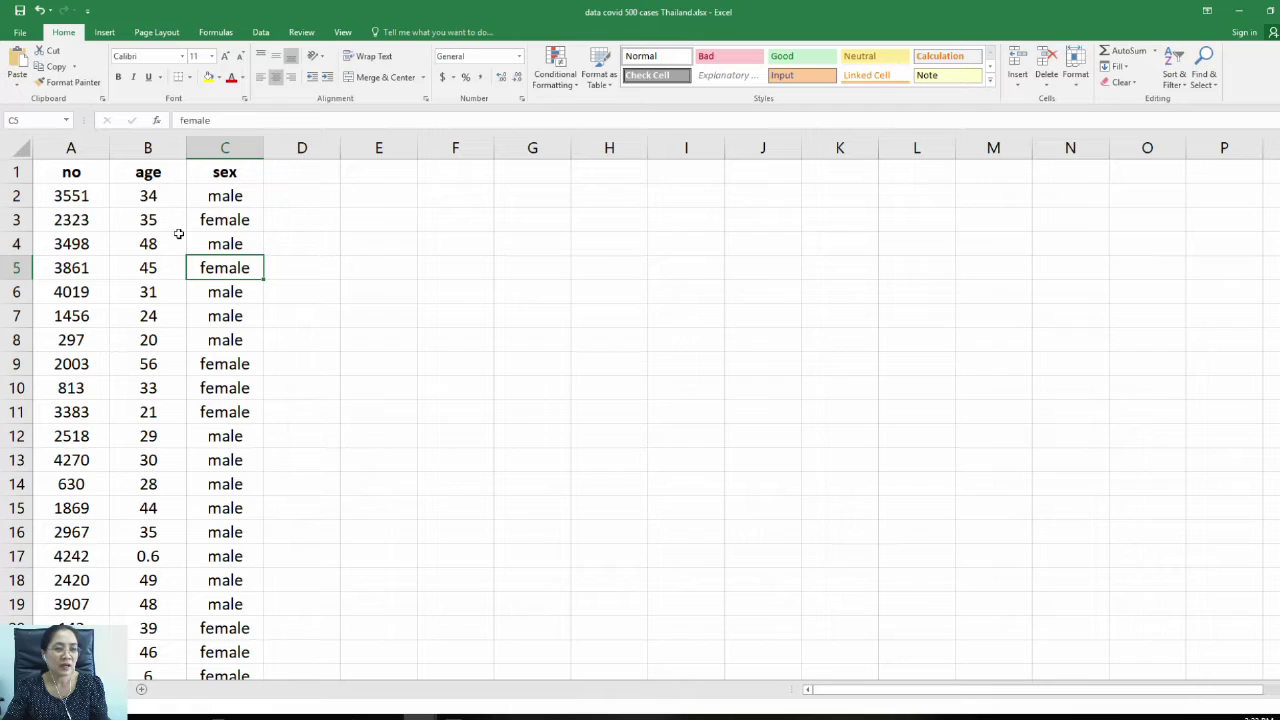
left_click(532, 291)
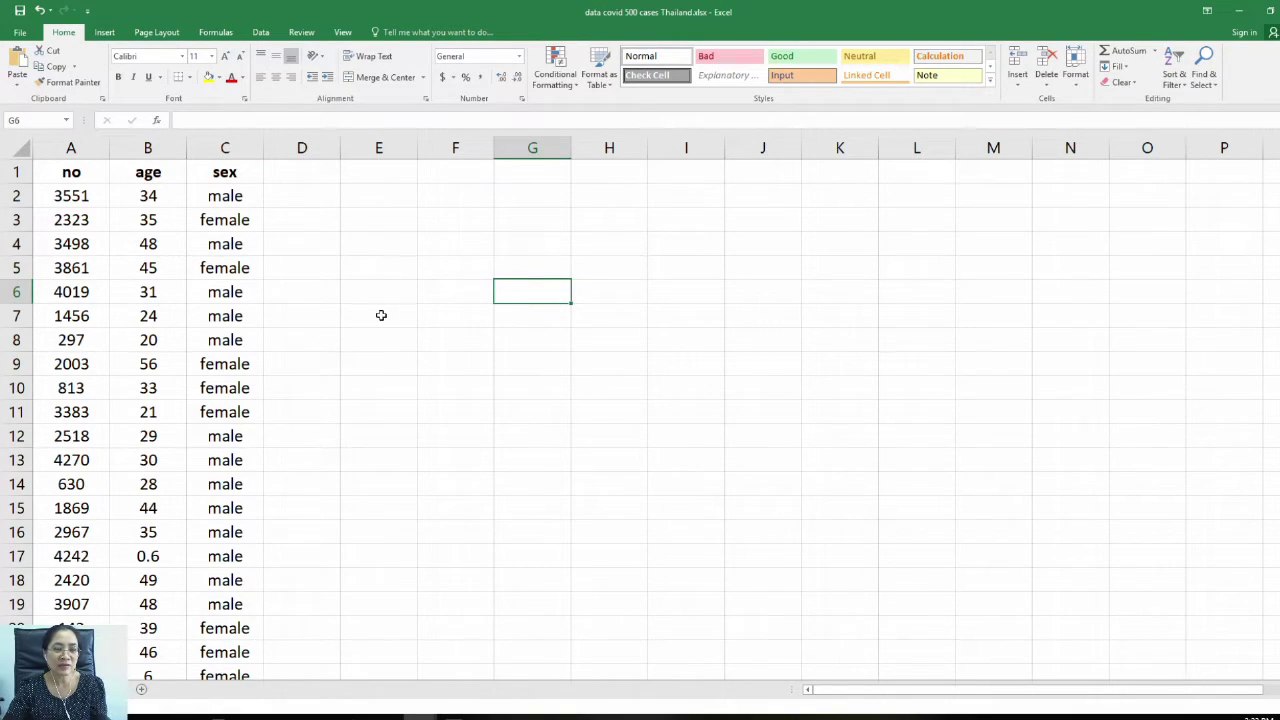
Step: Copy columns A to C, containing no, age and sex, and switch to Stata
left_click_drag(71, 148, 224, 148)
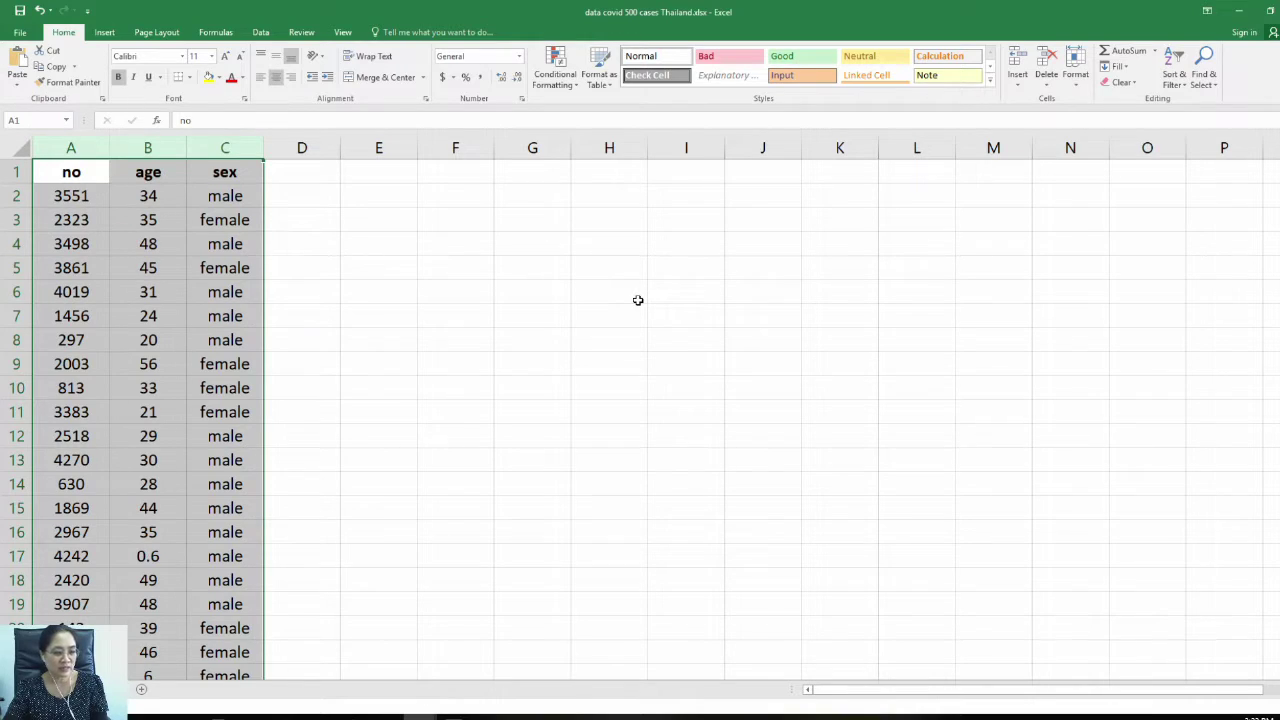
key("ctrl+c")
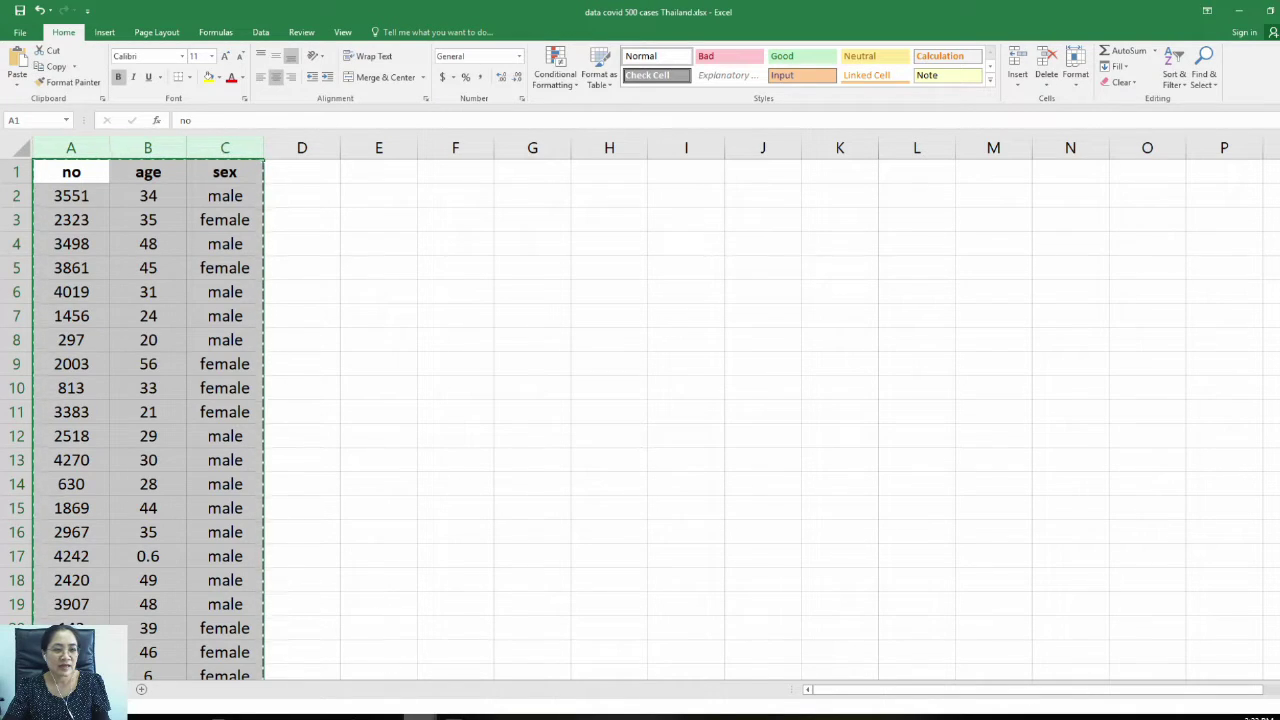
left_click(453, 717)
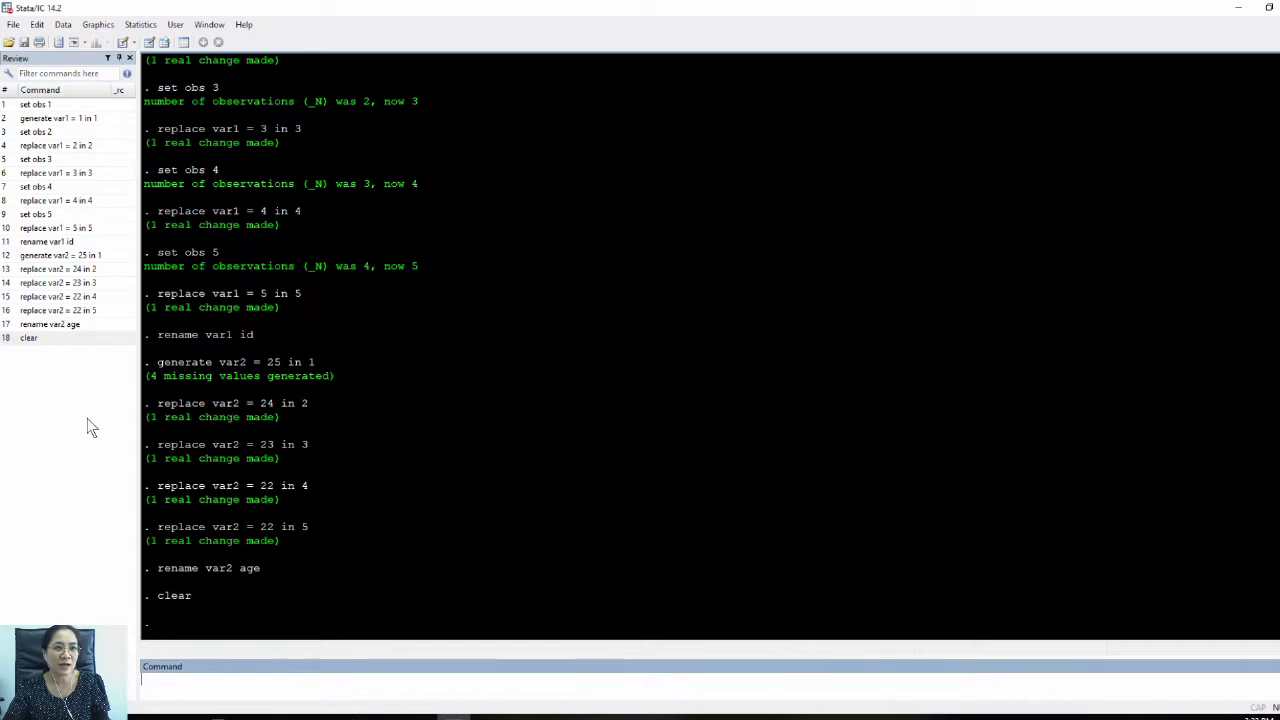
Step: Paste the copied data into the Data Editor in edit mode, treating the first row as variable names
left_click(149, 45)
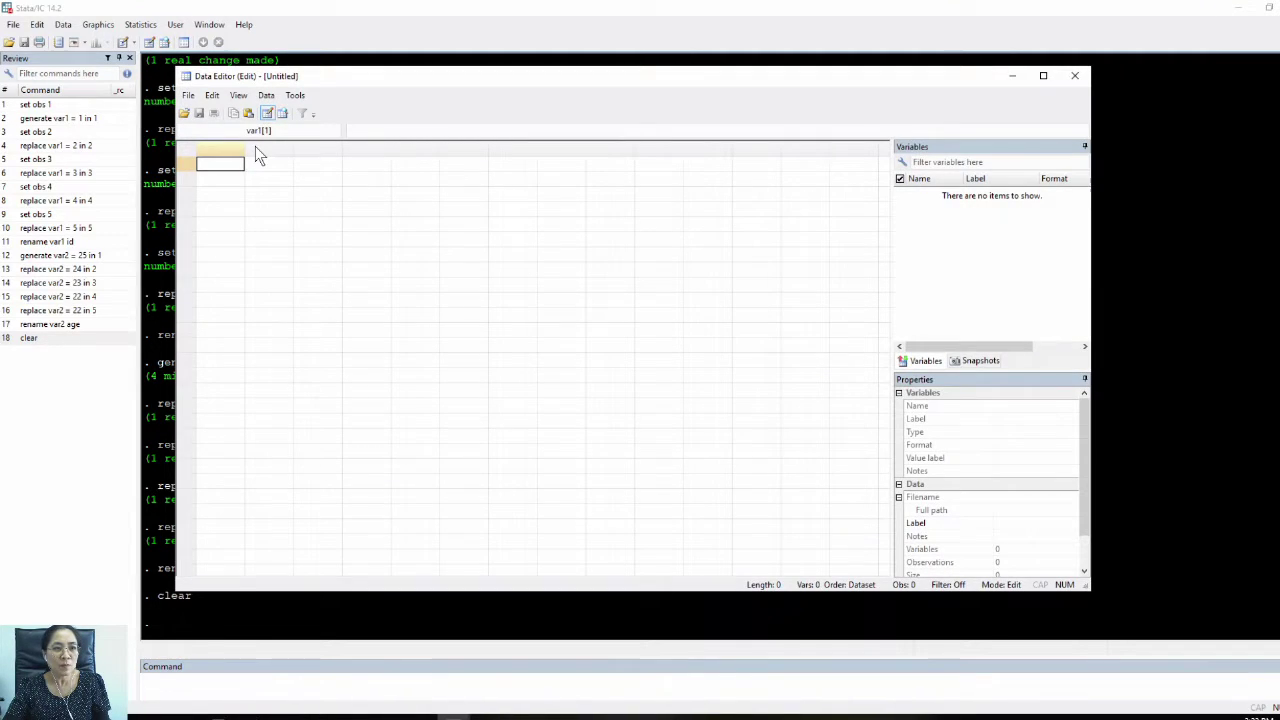
left_click_drag(362, 78, 440, 83)
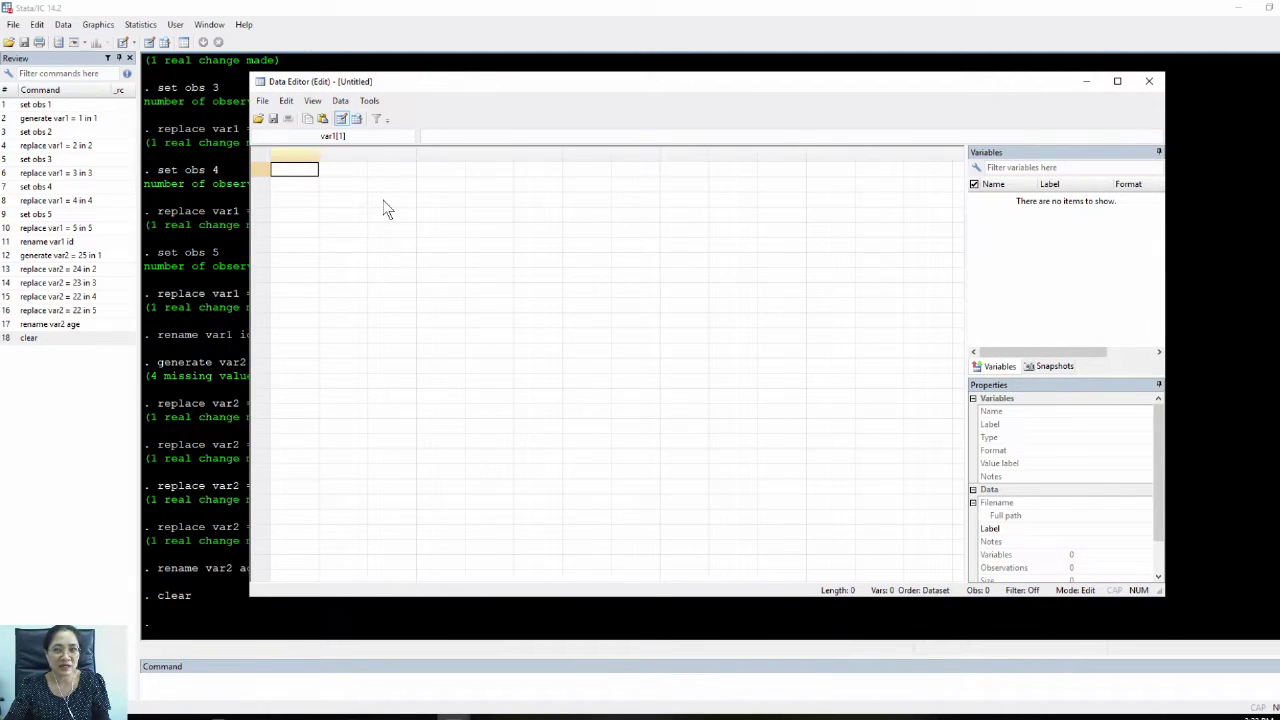
key("ctrl+v")
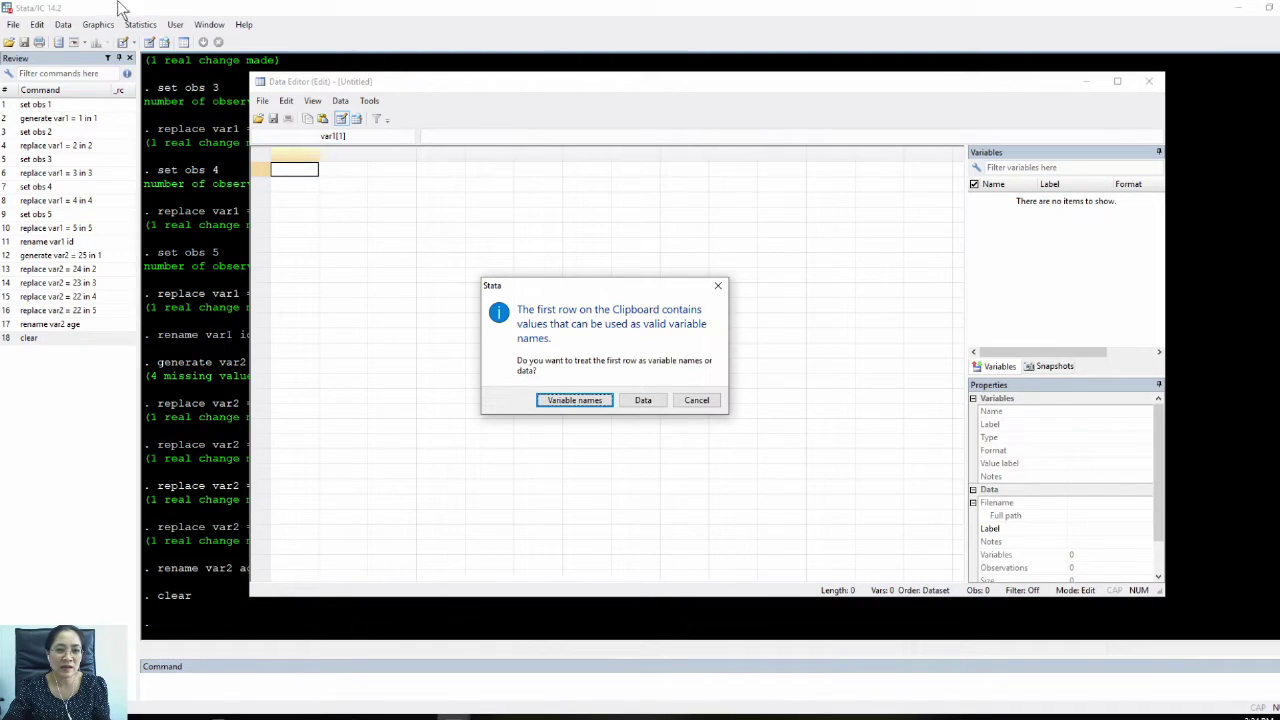
left_click(575, 400)
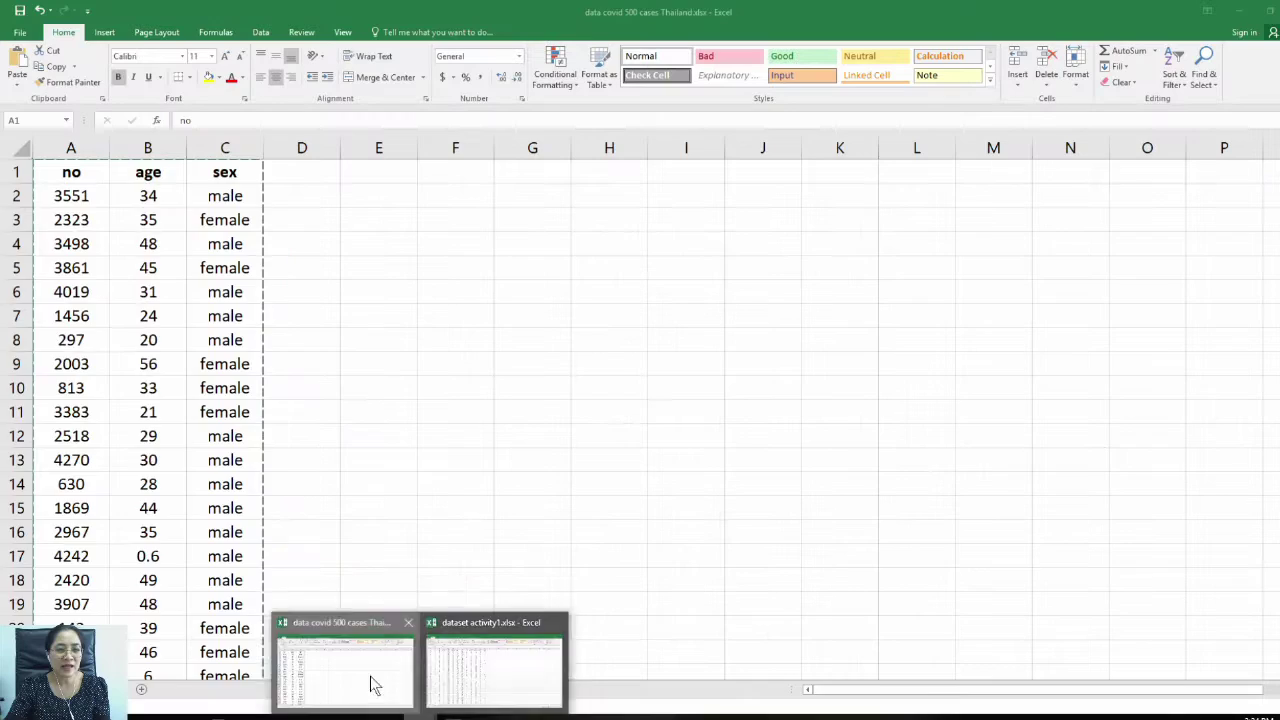
Step: Compare the pasted records in the Data Editor with the source Excel worksheet, and minimize Excel
left_click(371, 684)
left_click(505, 665)
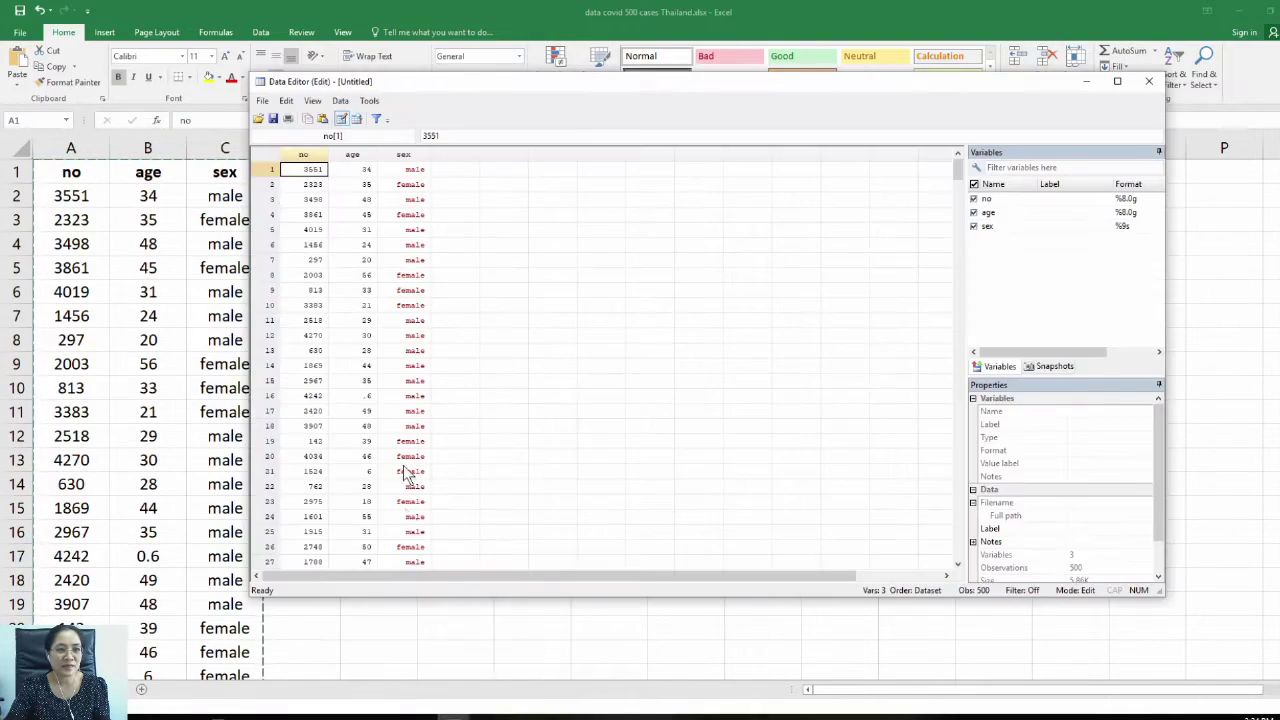
left_click_drag(537, 103, 593, 182)
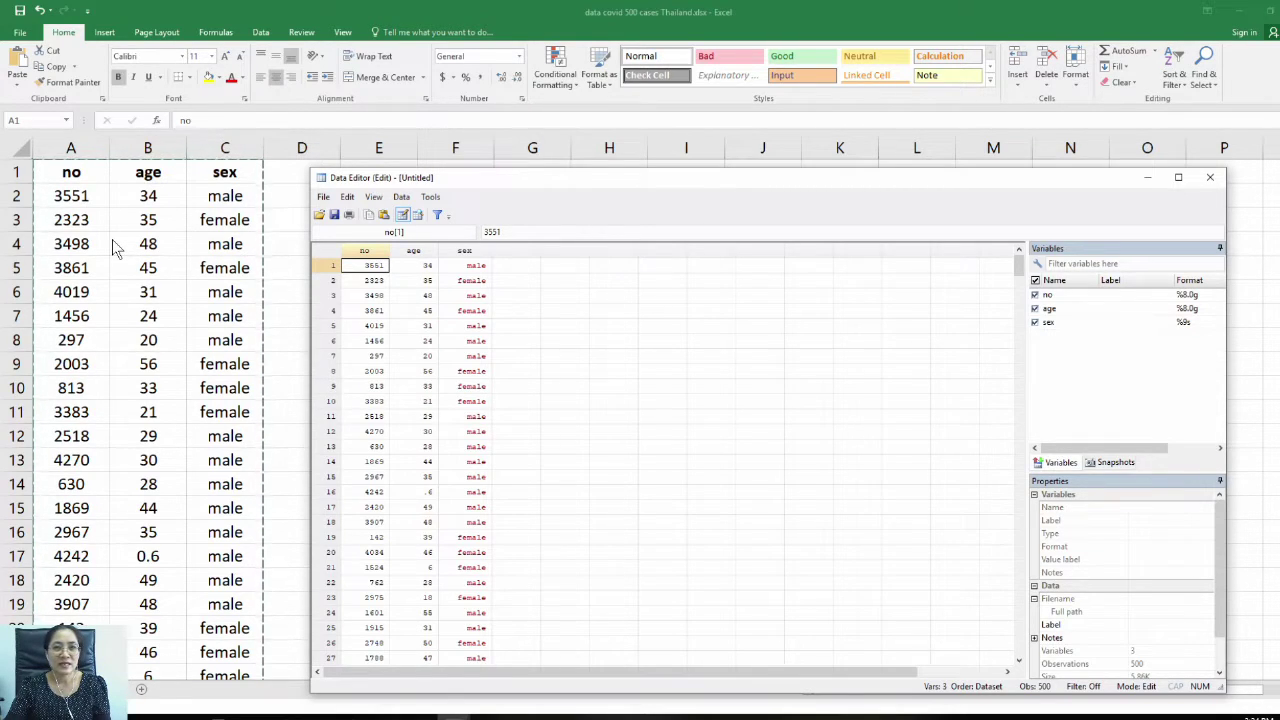
left_click(1236, 11)
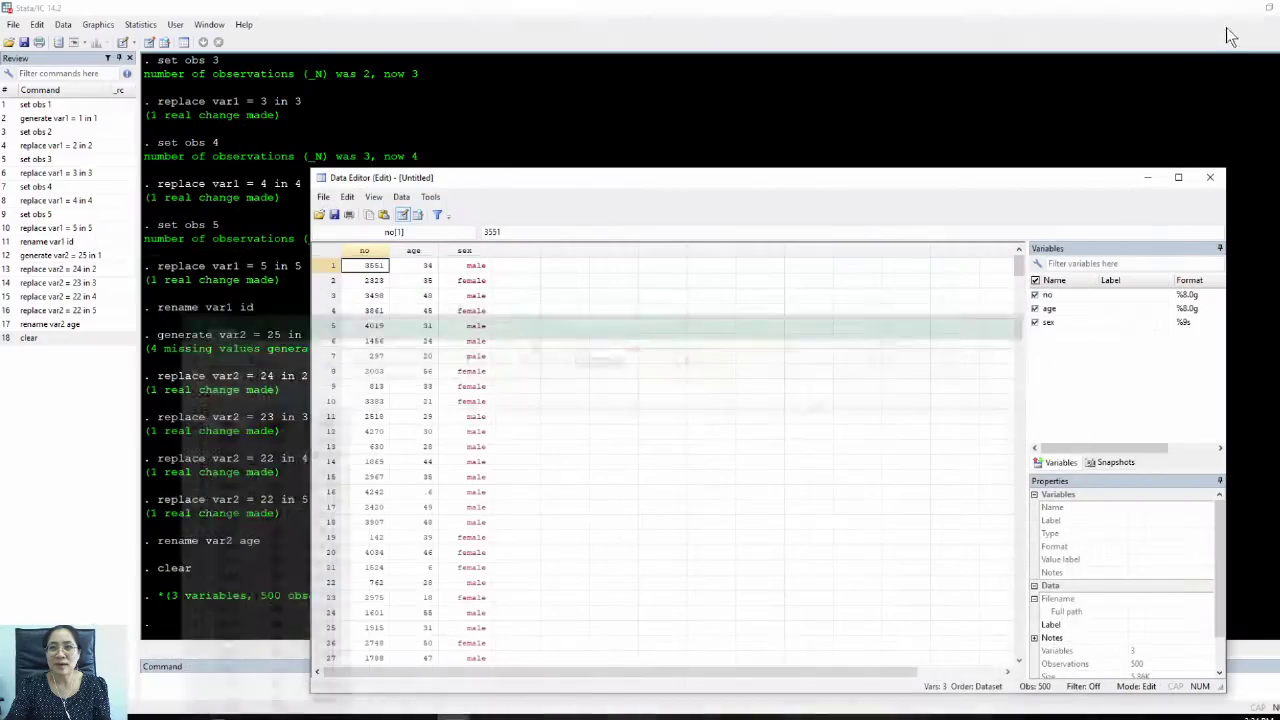
left_click_drag(1057, 178, 1055, 89)
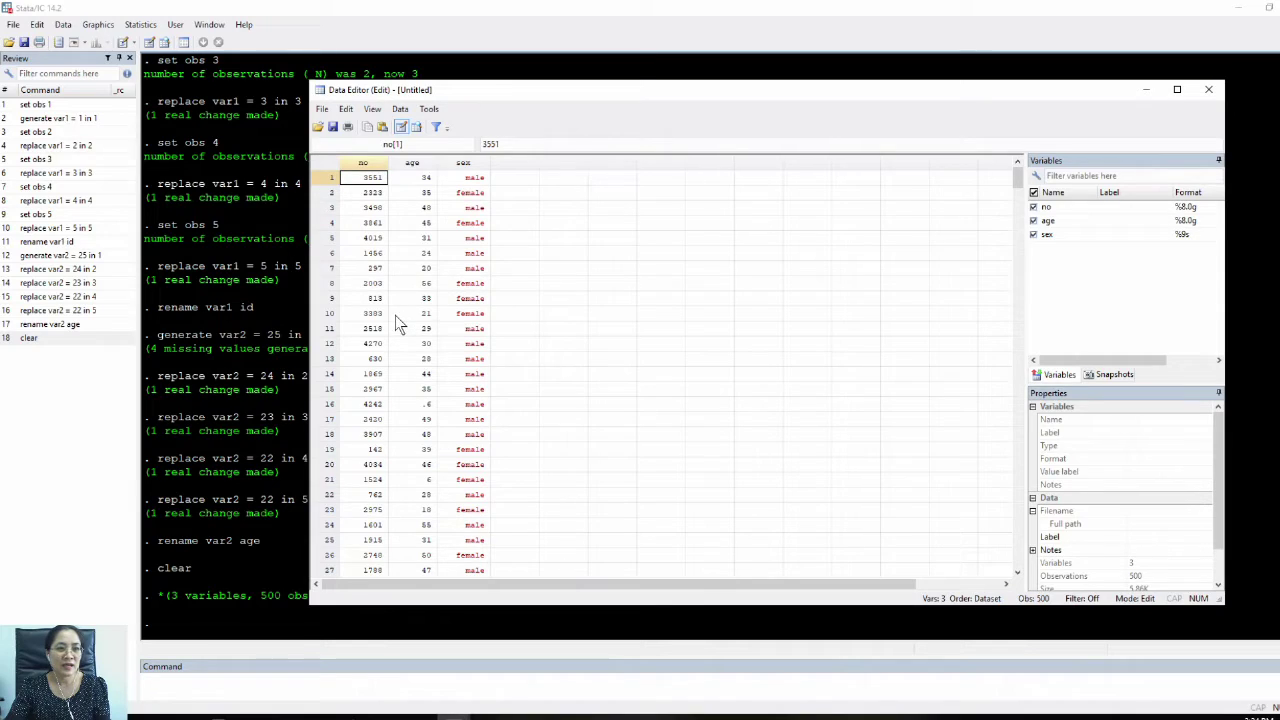
Step: Examine the imported records, comparing the sex column's text entries with the numeric entries under no and age
left_click_drag(1017, 366, 1003, 178)
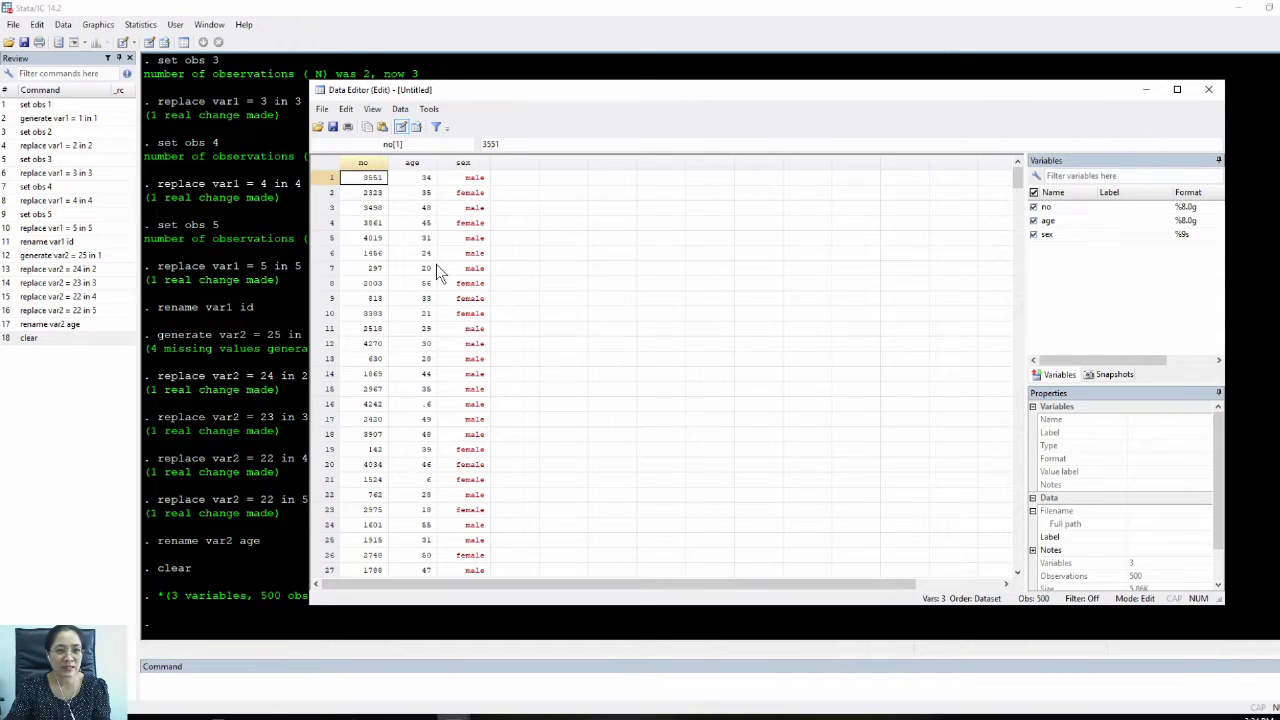
left_click(468, 226)
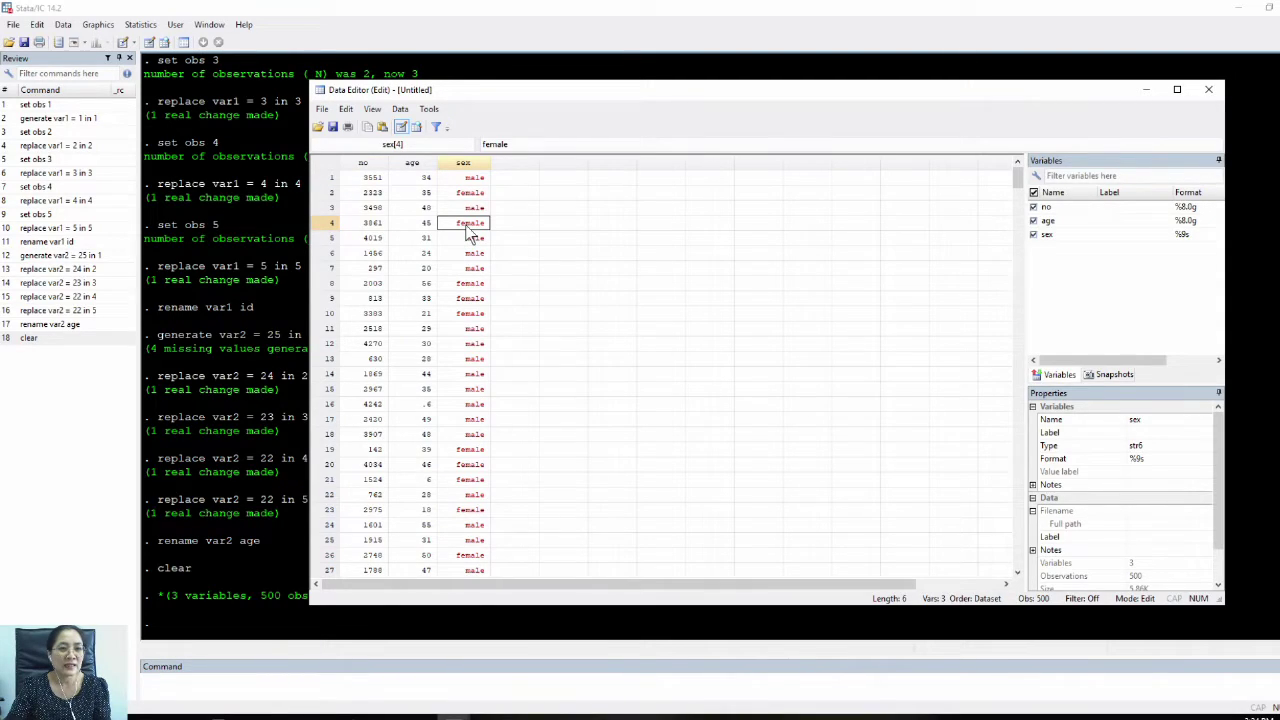
left_click(476, 166)
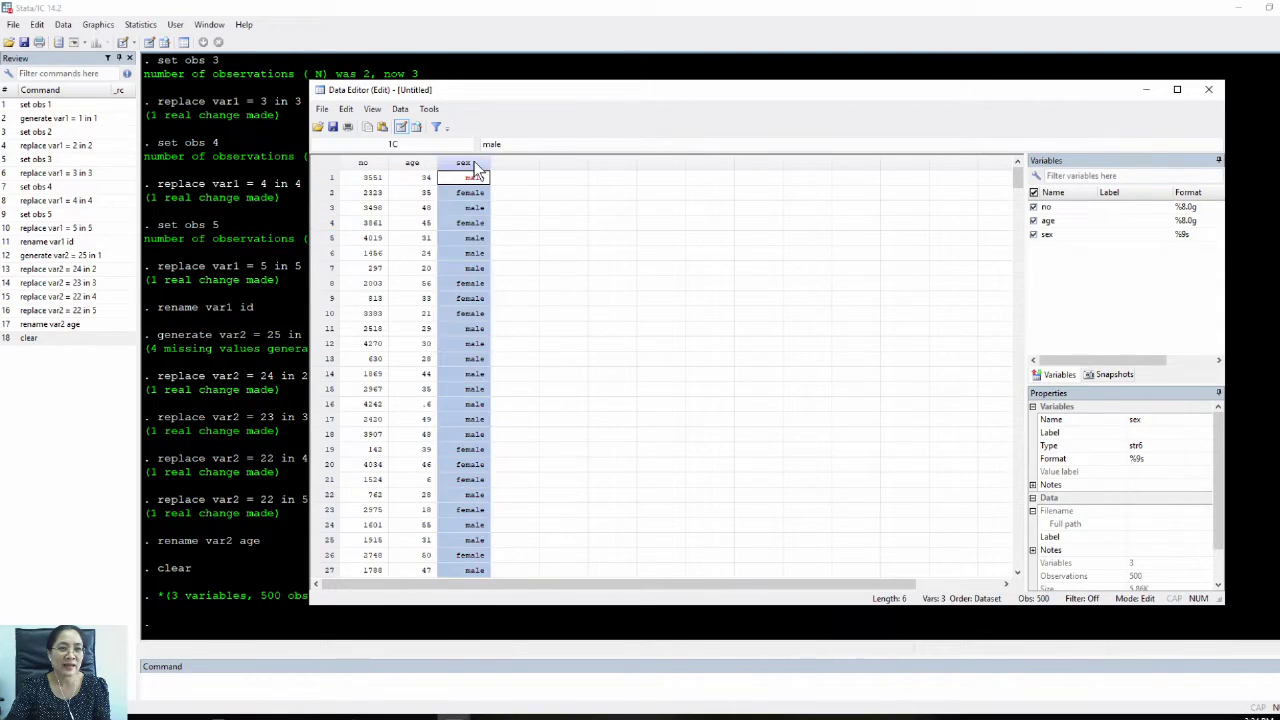
left_click(476, 193)
left_click(478, 253)
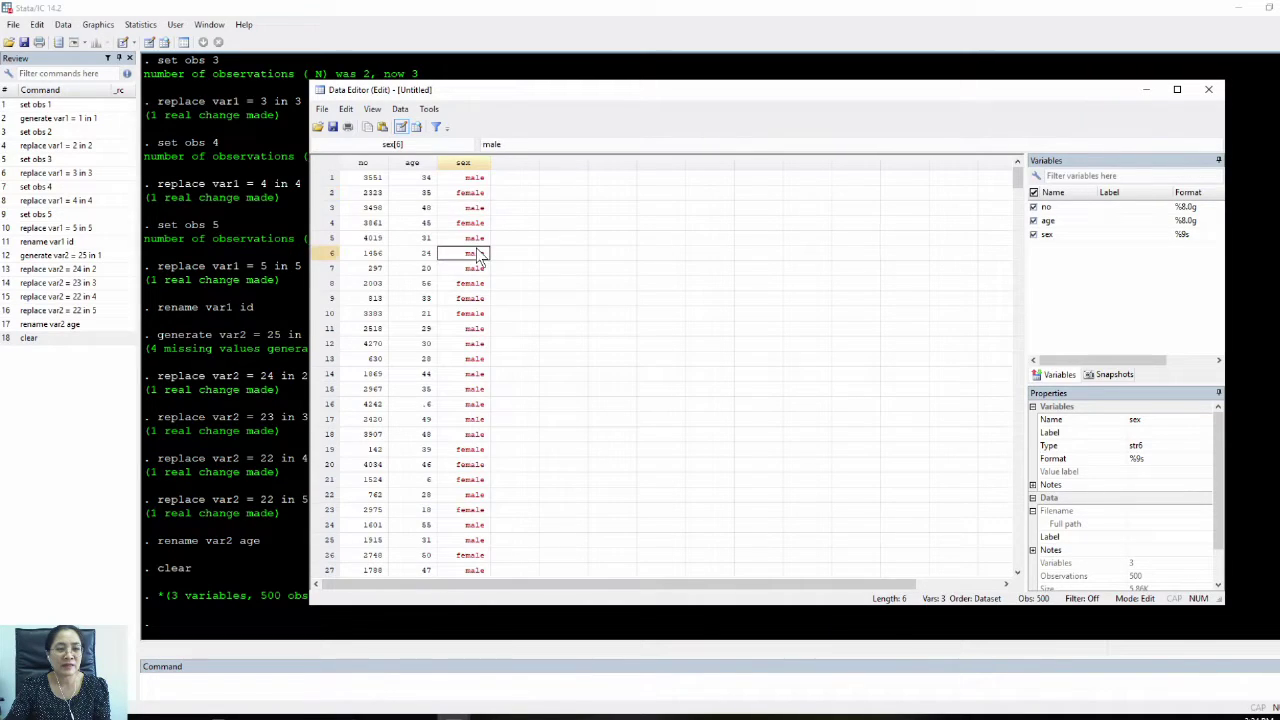
left_click(358, 186)
left_click(410, 194)
left_click(422, 298)
left_click(372, 313)
left_click(415, 343)
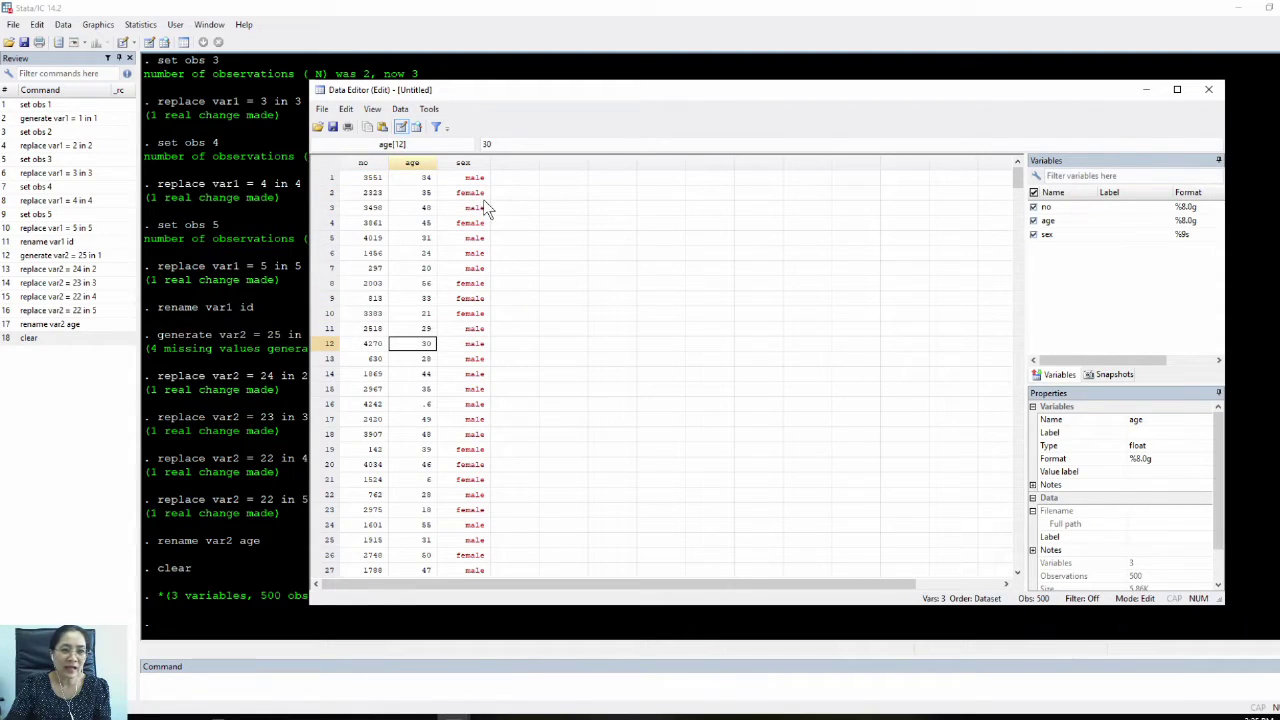
Step: Highlight the no, age and sex values of rows 1 to 26 and inspect individual cells in each variable
left_click(371, 179)
left_click_drag(369, 180, 488, 565)
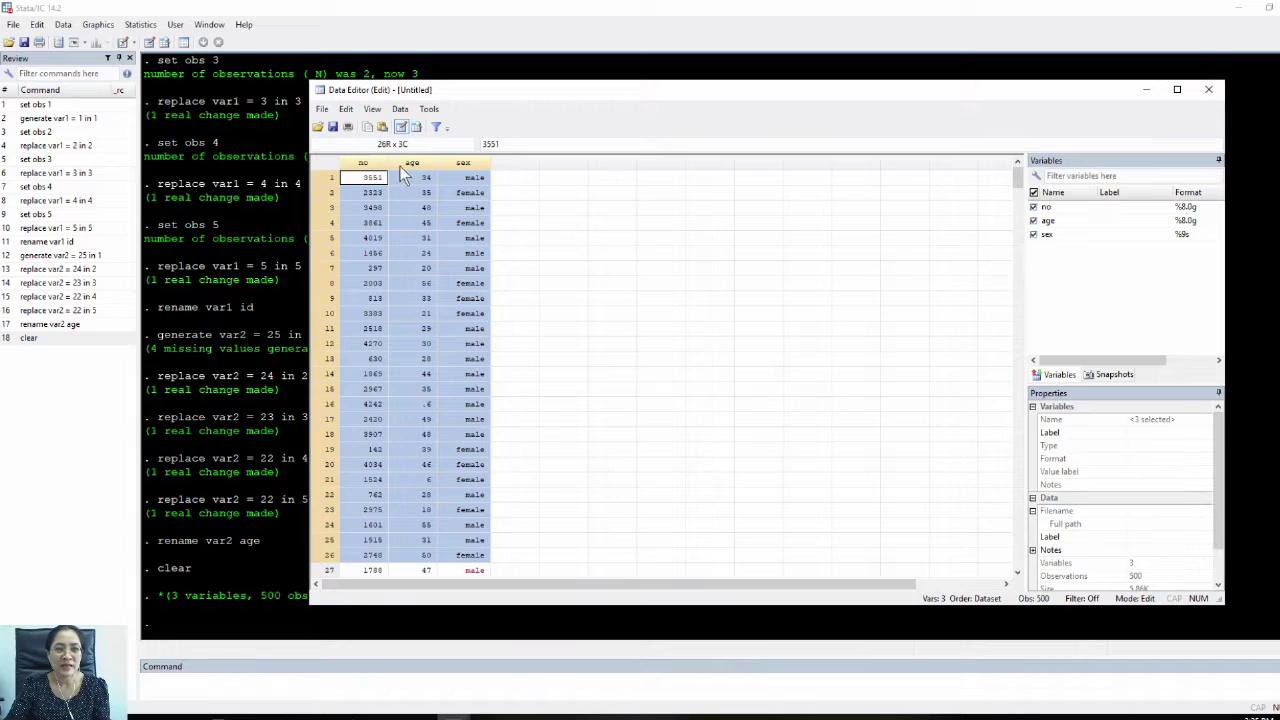
left_click(470, 245)
left_click(356, 181)
left_click(423, 177)
left_click(416, 266)
left_click(370, 358)
left_click(411, 361)
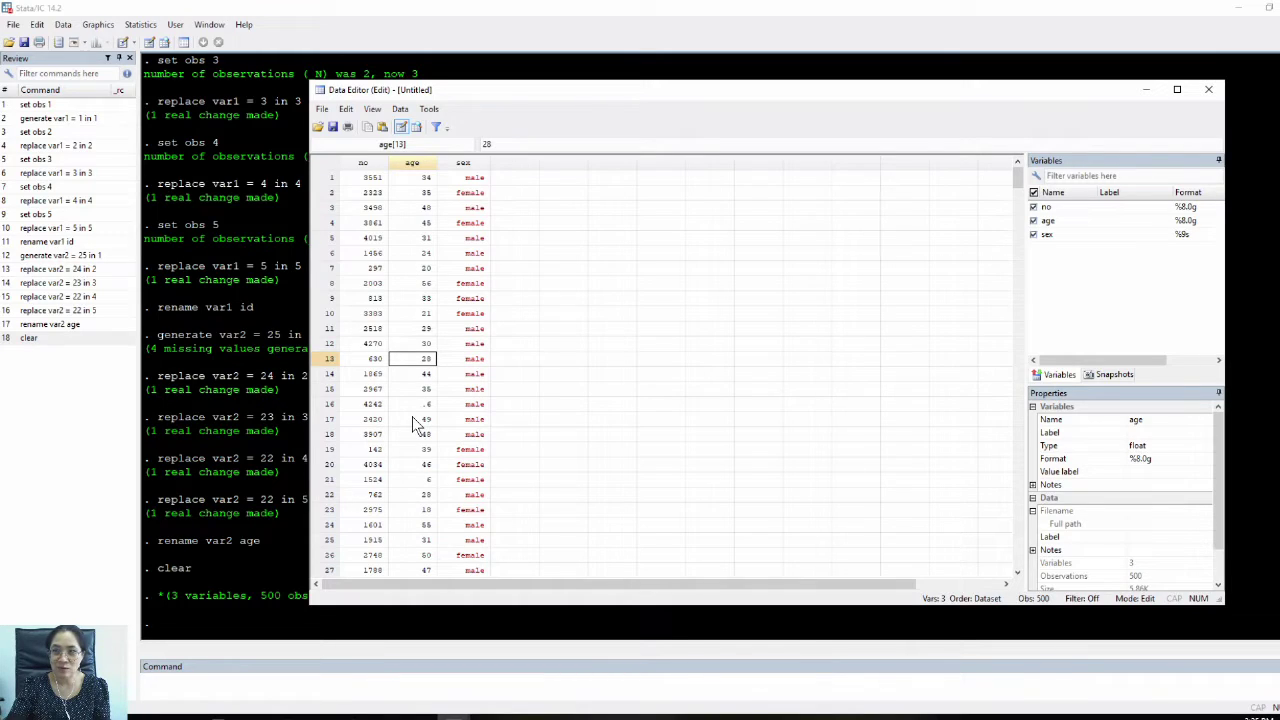
left_click(373, 405)
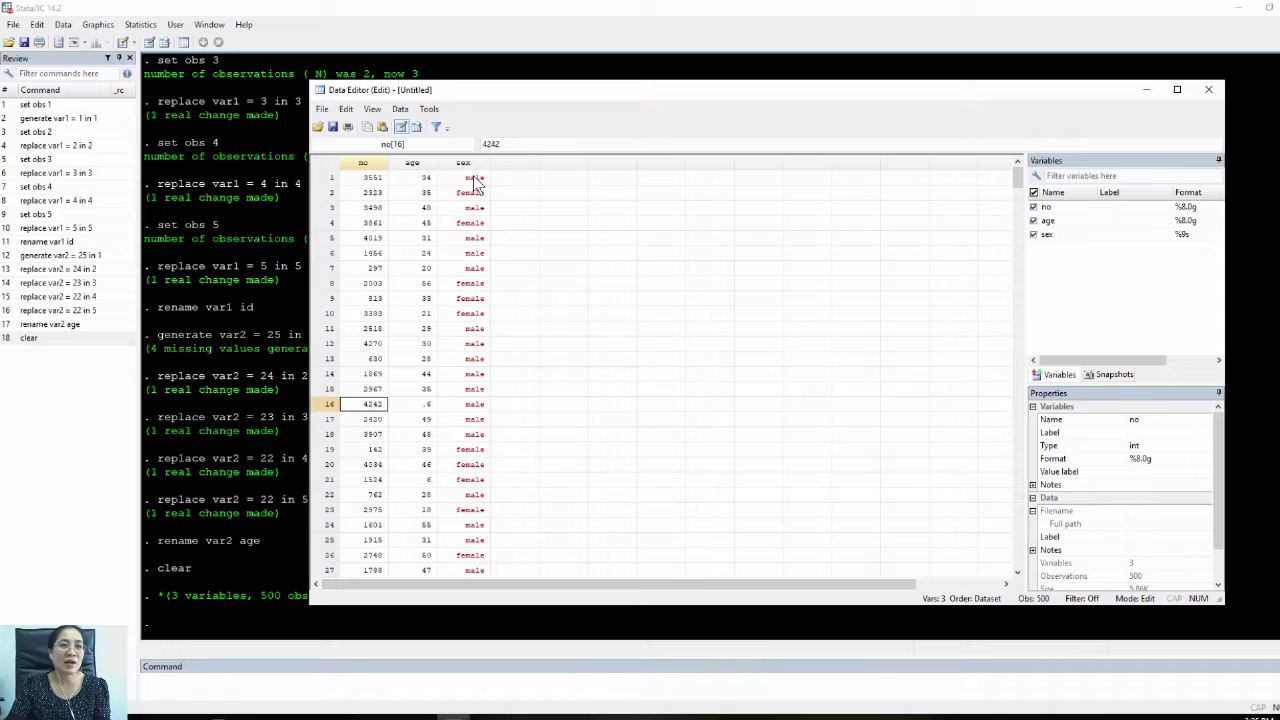
left_click(472, 222)
left_click(465, 314)
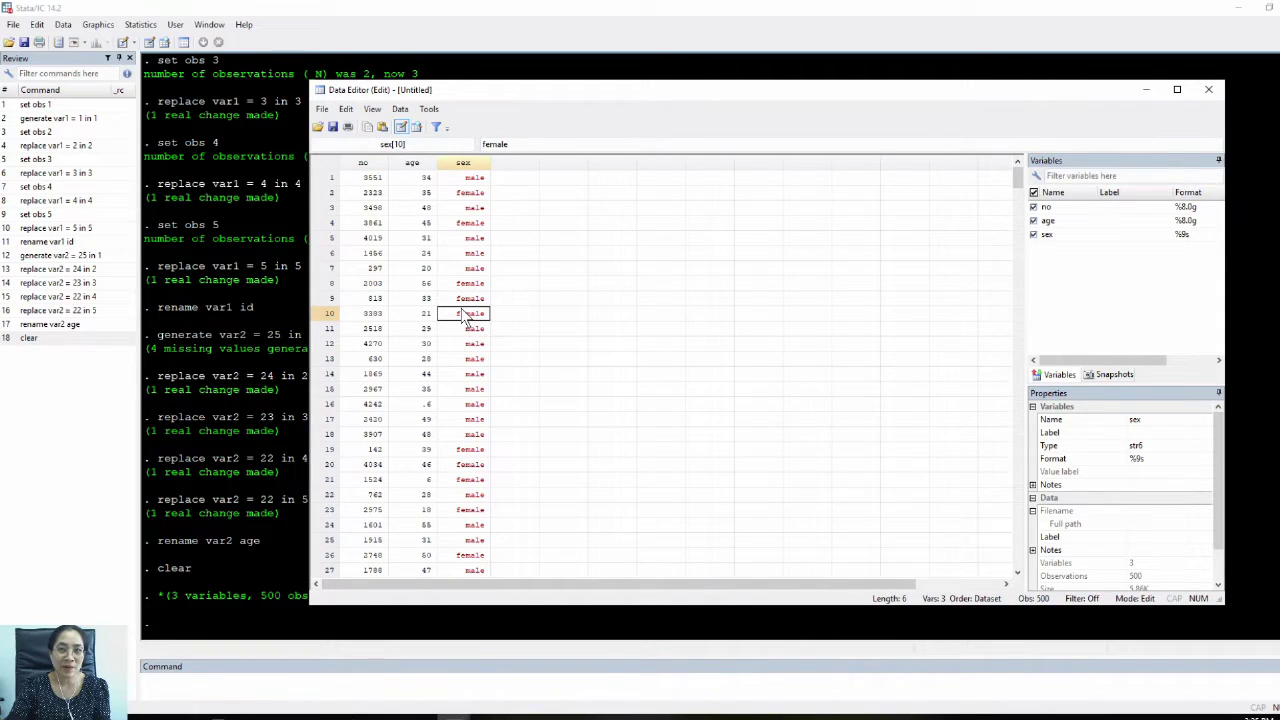
Step: Inspect several male and female entries in the sex variable, and close the Data Editor
left_click(452, 244)
left_click(474, 300)
left_click(478, 374)
left_click(478, 434)
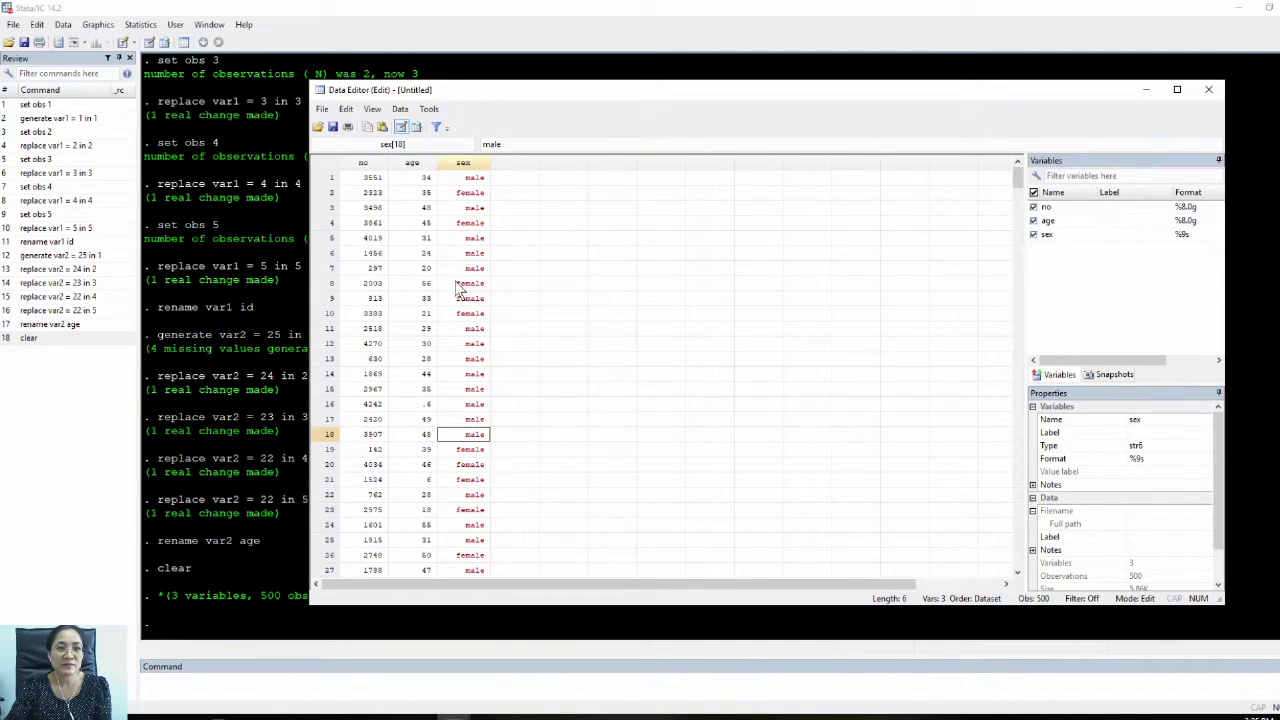
left_click_drag(861, 91, 806, 77)
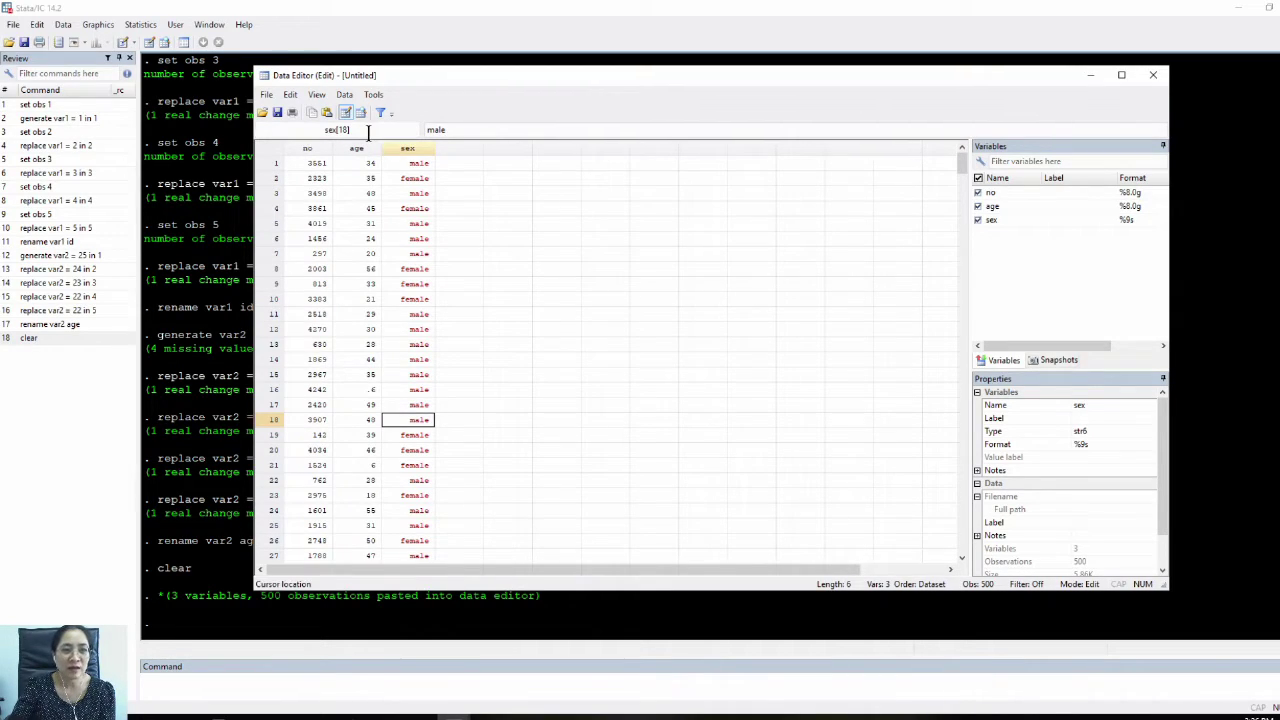
left_click(1153, 77)
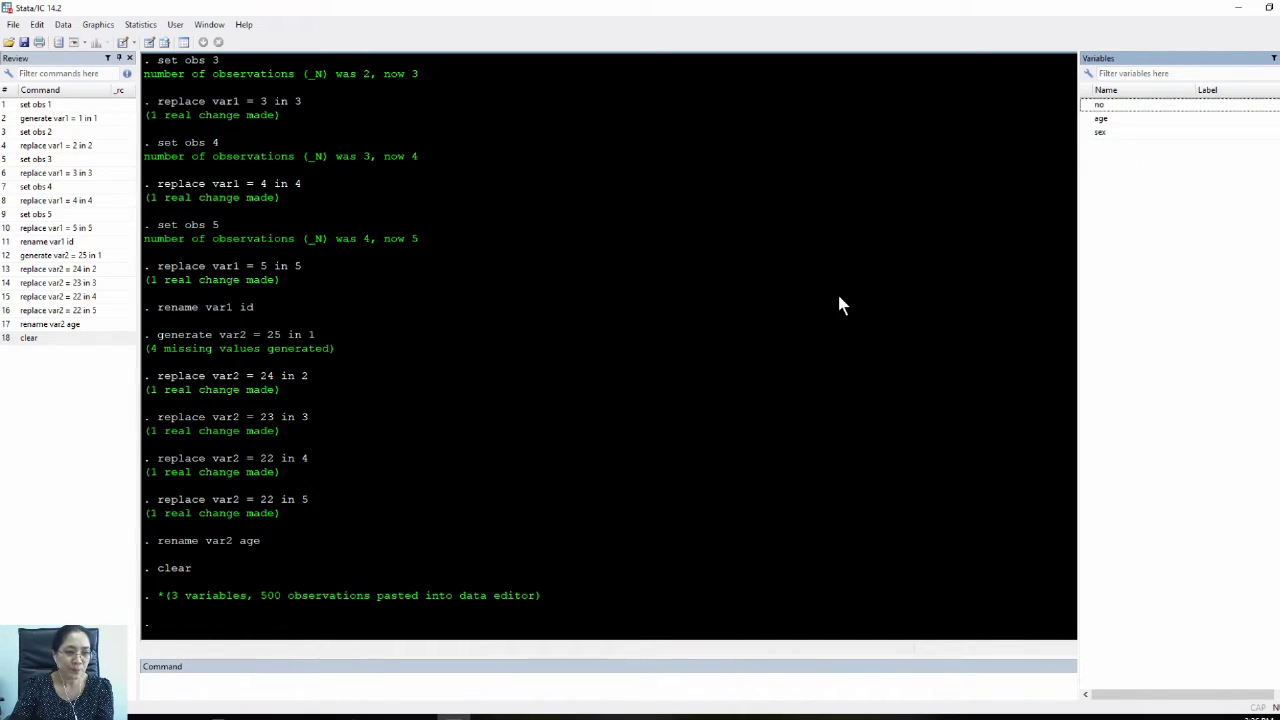
Step: Enter a run of blank commands to push the earlier output out of view in the Results window
left_click(423, 690)
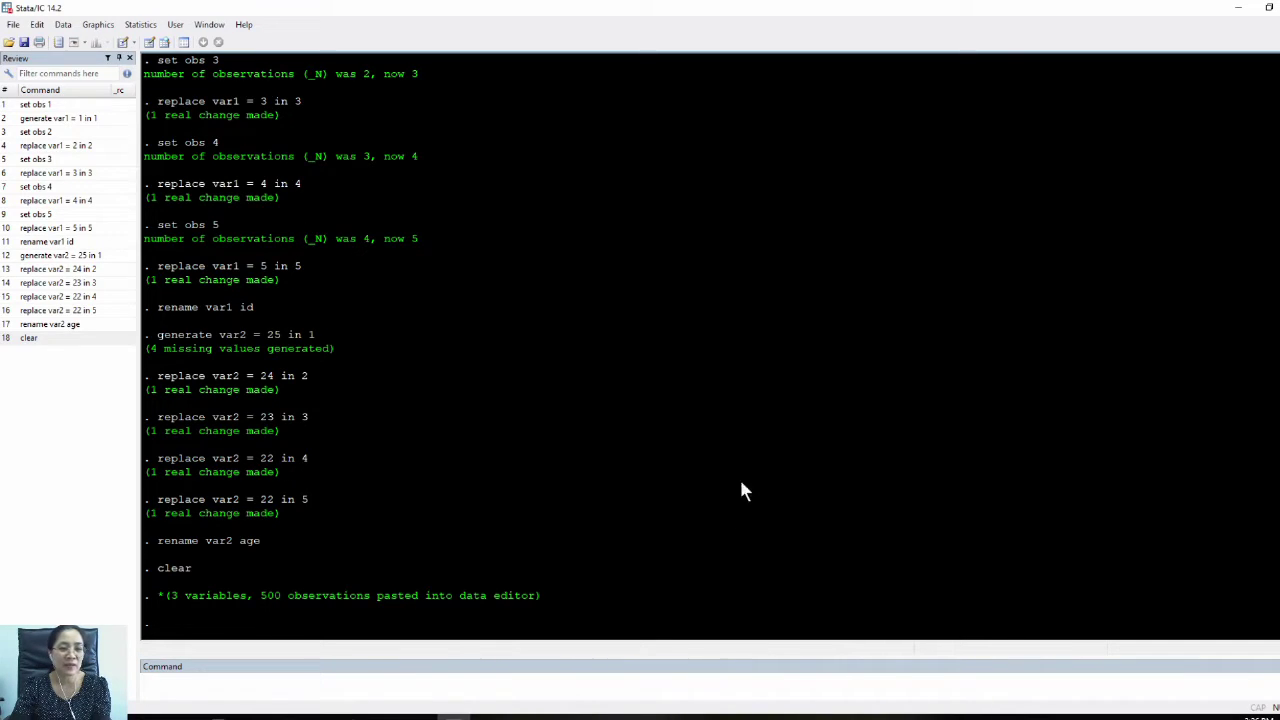
key("Return")
key("Return")
key("Return")
key("Return")
key("Return")
key("Return")
key("Return")
key("Return")
key("Return")
key("Return")
key("Return")
key("Return")
key("Return")
key("Return")
key("Return")
key("Return")
key("Return")
key("Return")
key("Return")
key("Return")
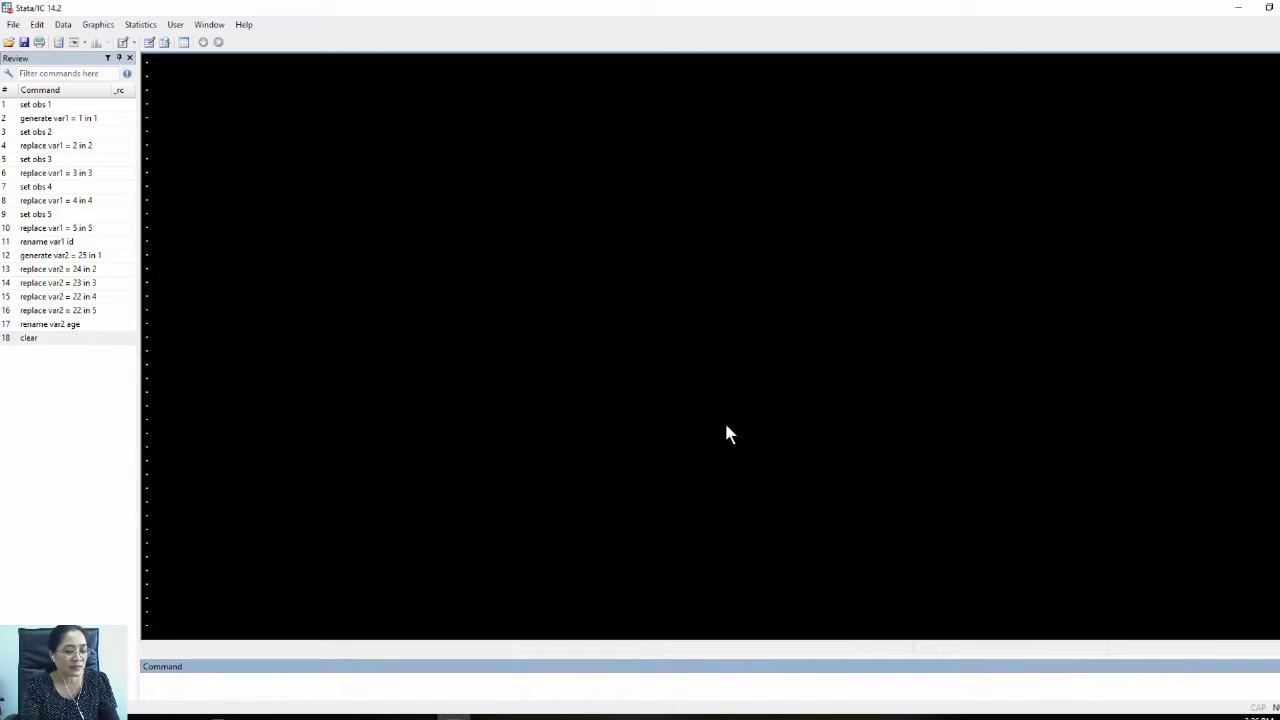
Step: Describe the dataset in memory with the describe command, and repeat it with the abbreviations des and de
type("describe")
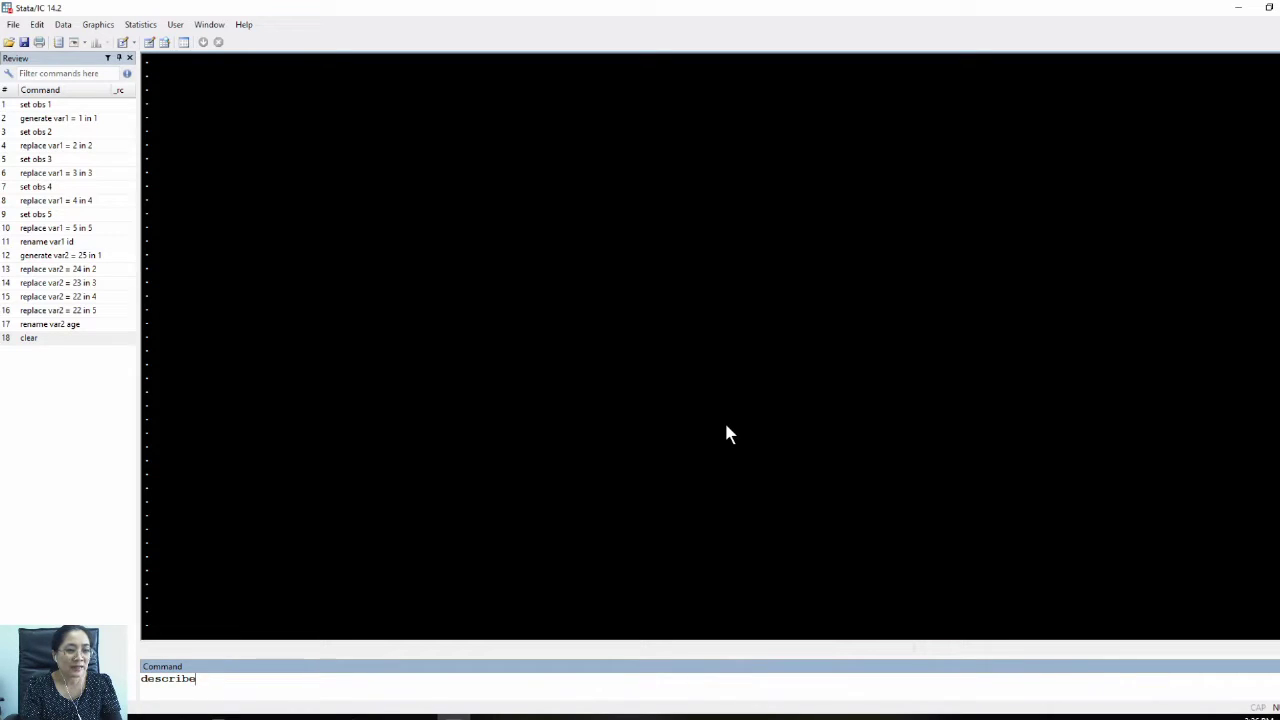
key("Return")
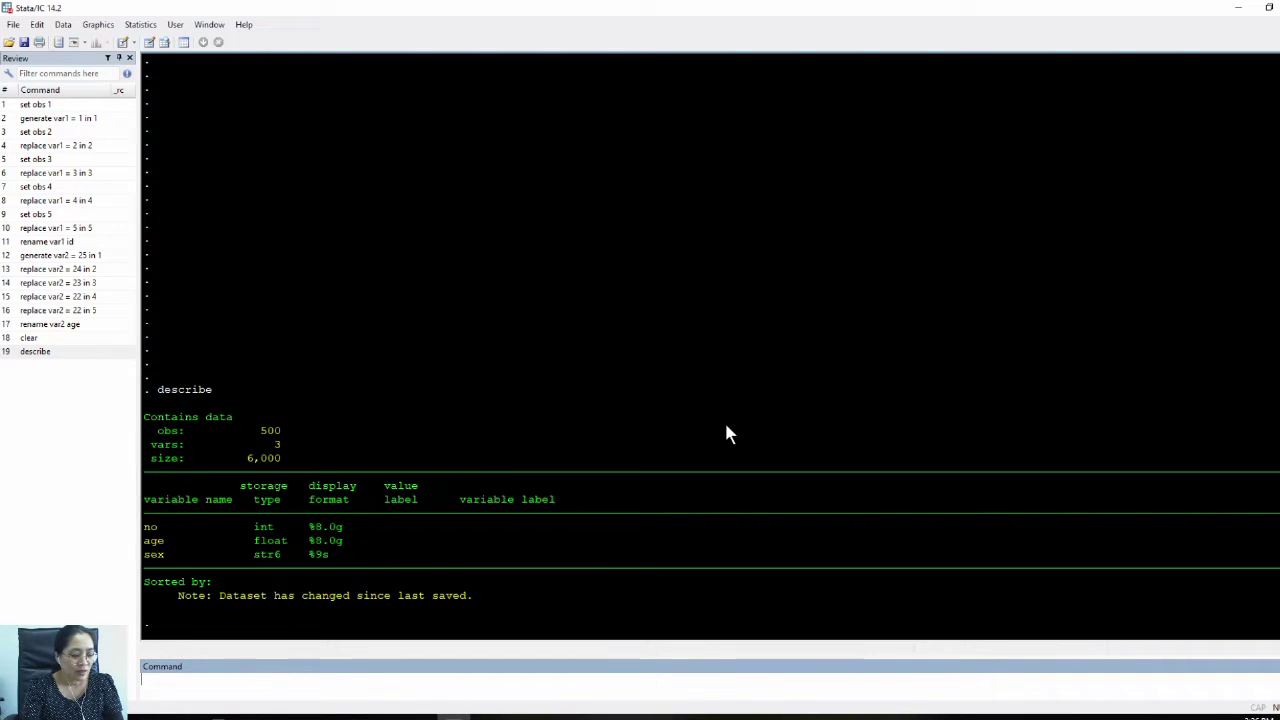
type("des")
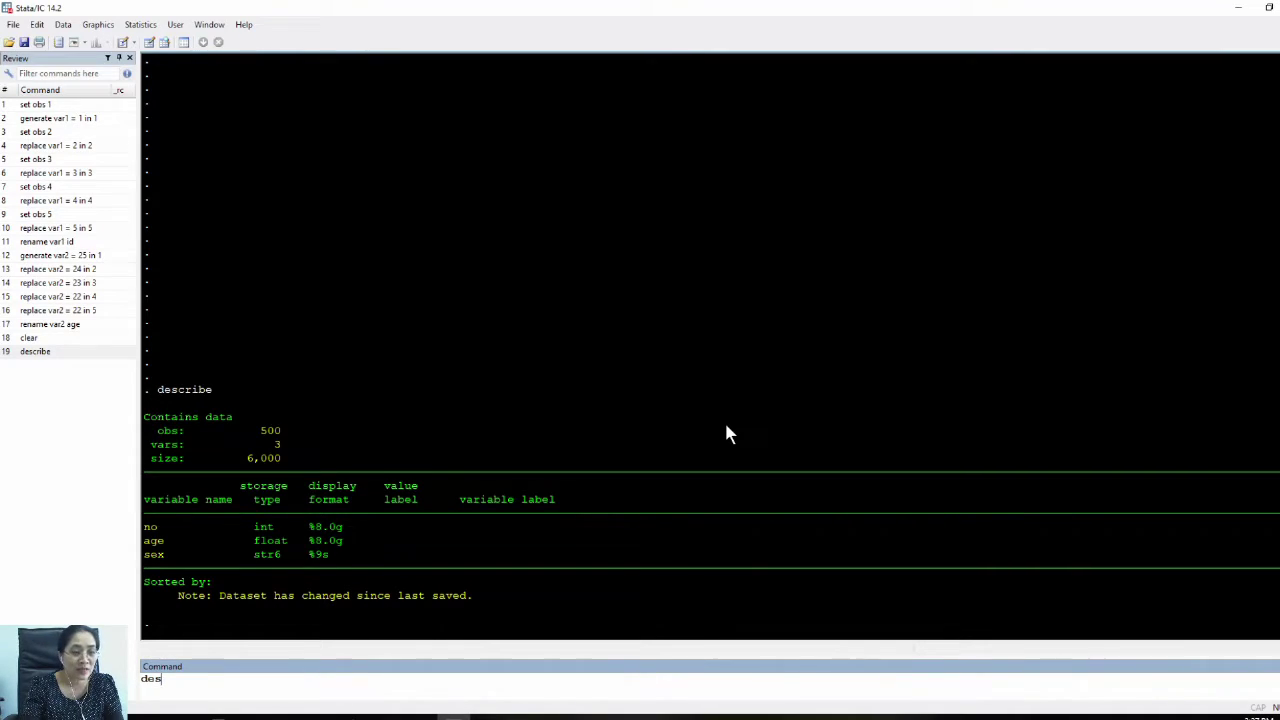
key("Return")
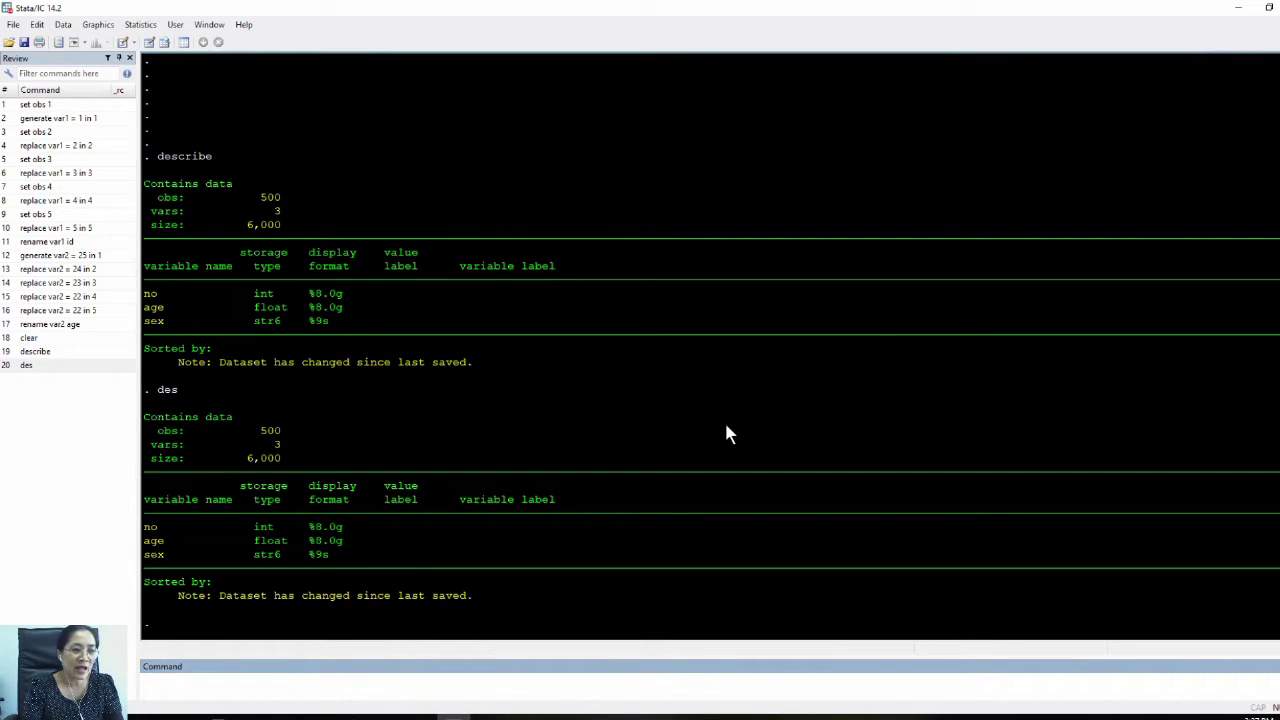
type("de")
key("Return")
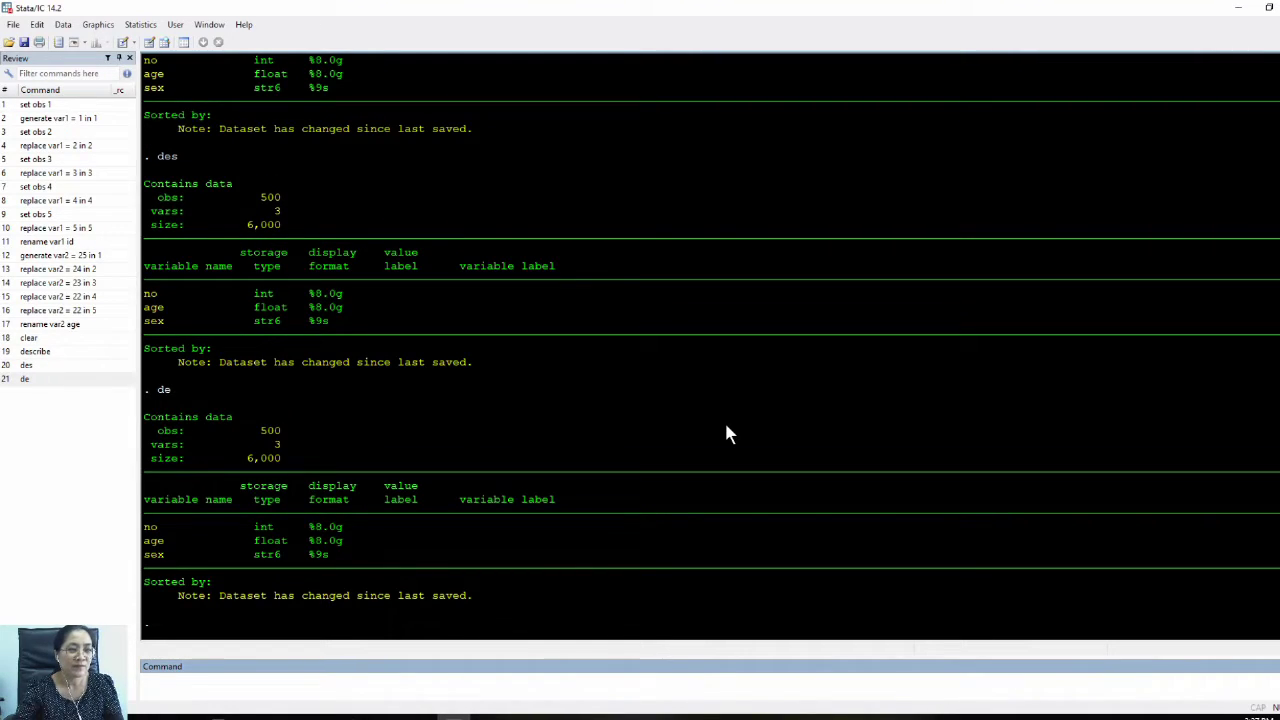
Step: Compare the outputs of describe, des and de, examining the storage type and display format of no, age and sex
scroll(568, 458, "up", 5)
scroll(568, 460, "down", 5)
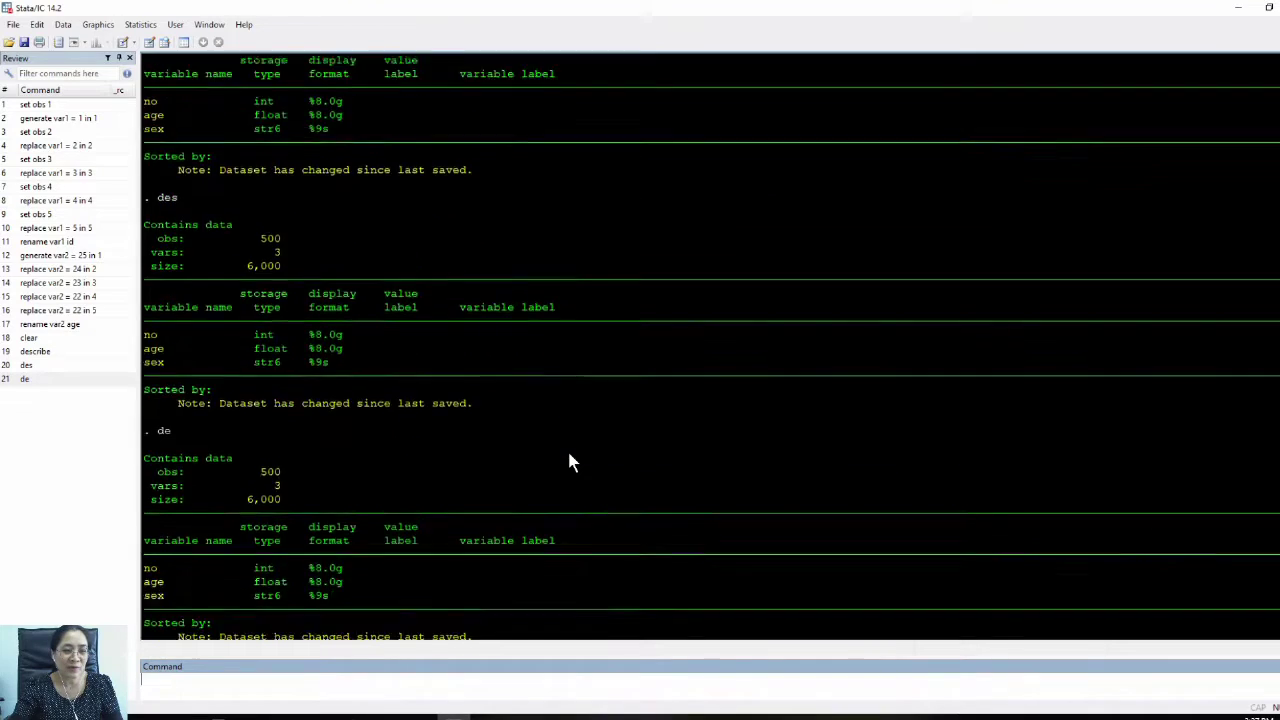
scroll(568, 460, "up", 4)
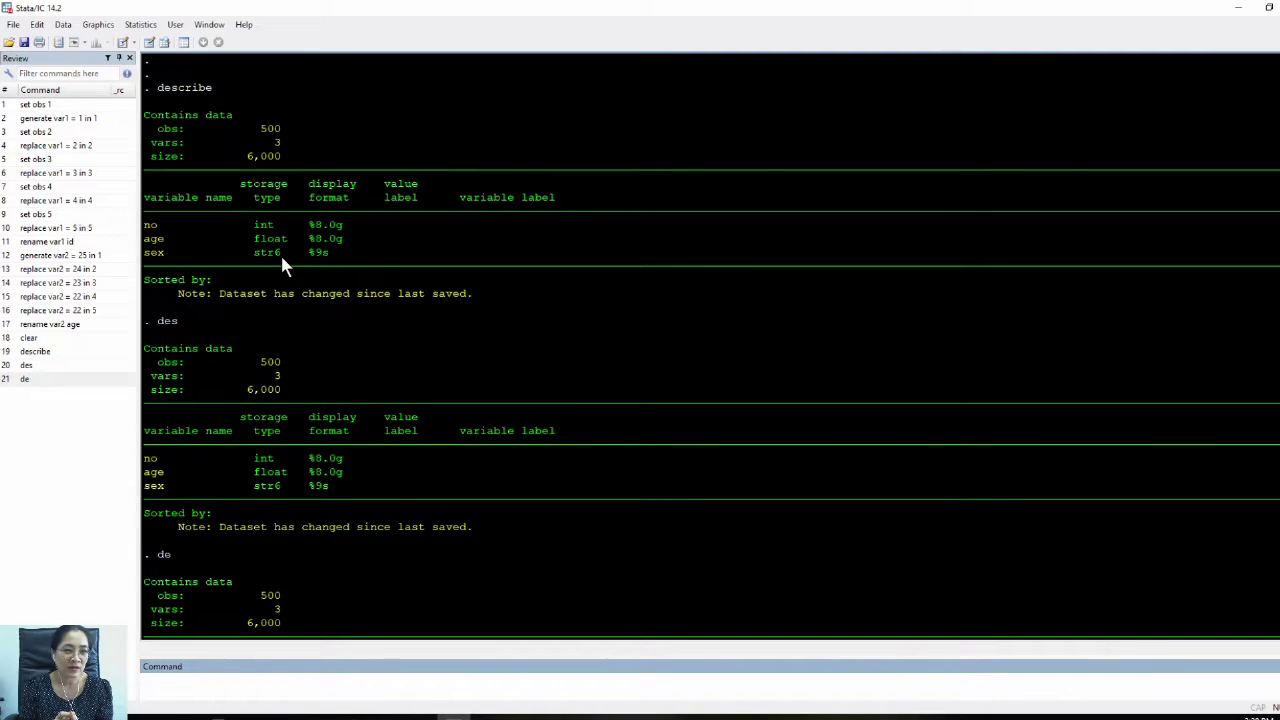
scroll(314, 258, "down", 4)
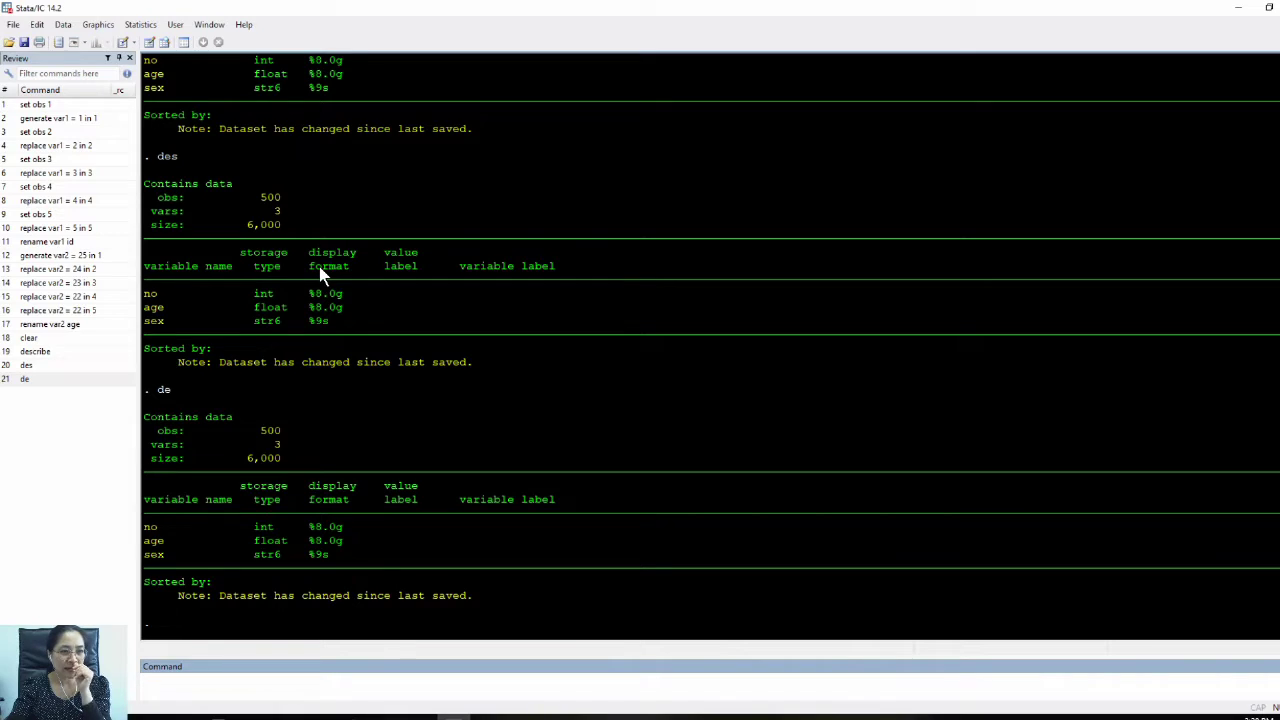
scroll(342, 252, "up", 3)
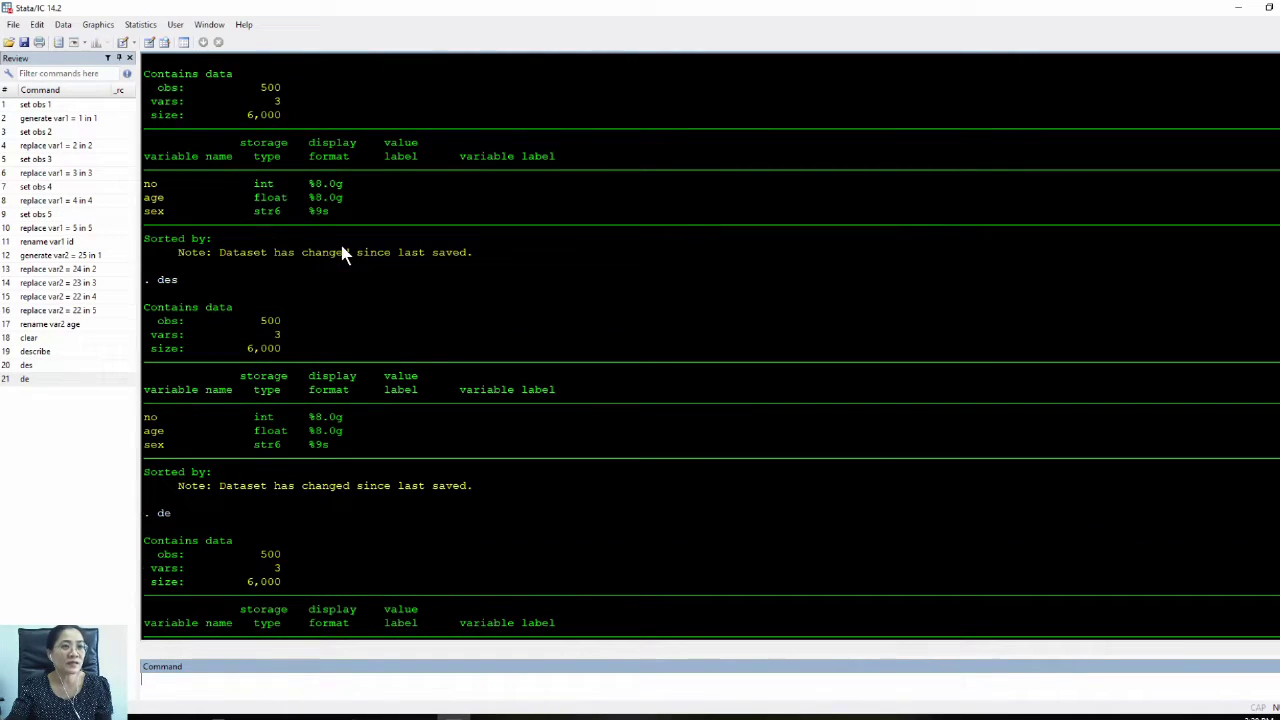
scroll(342, 252, "up", 2)
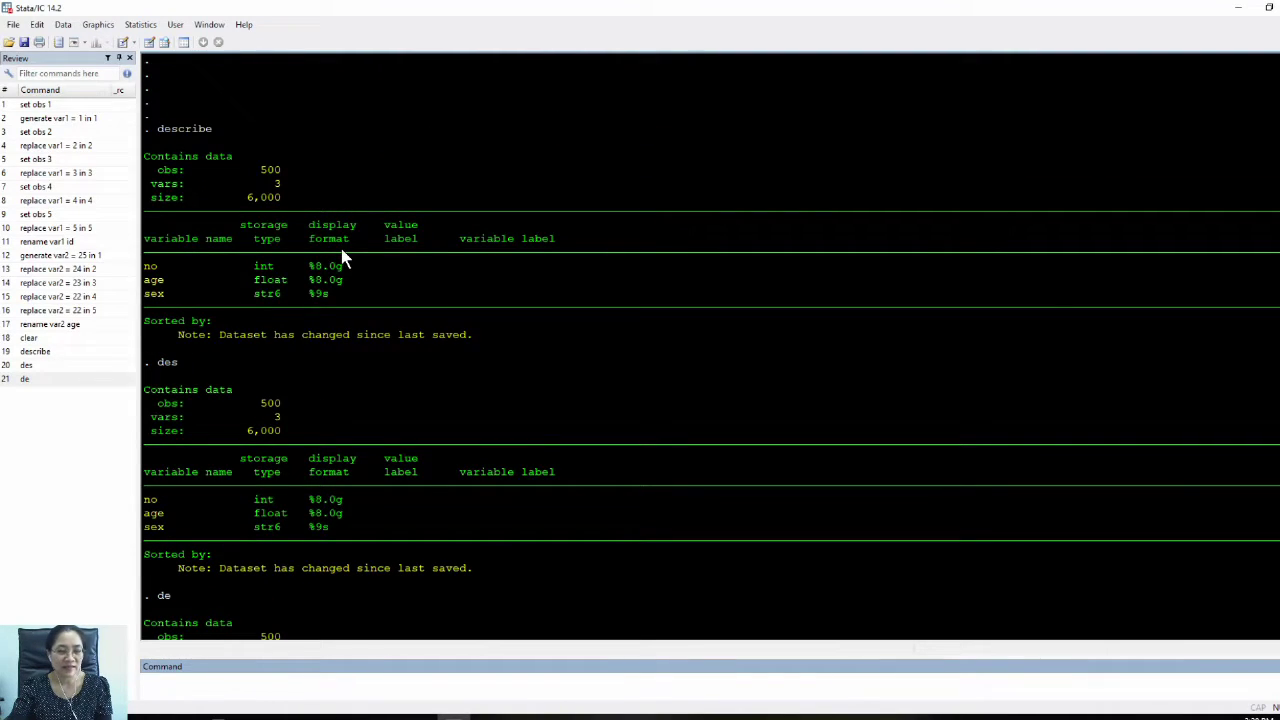
scroll(342, 258, "down", 1)
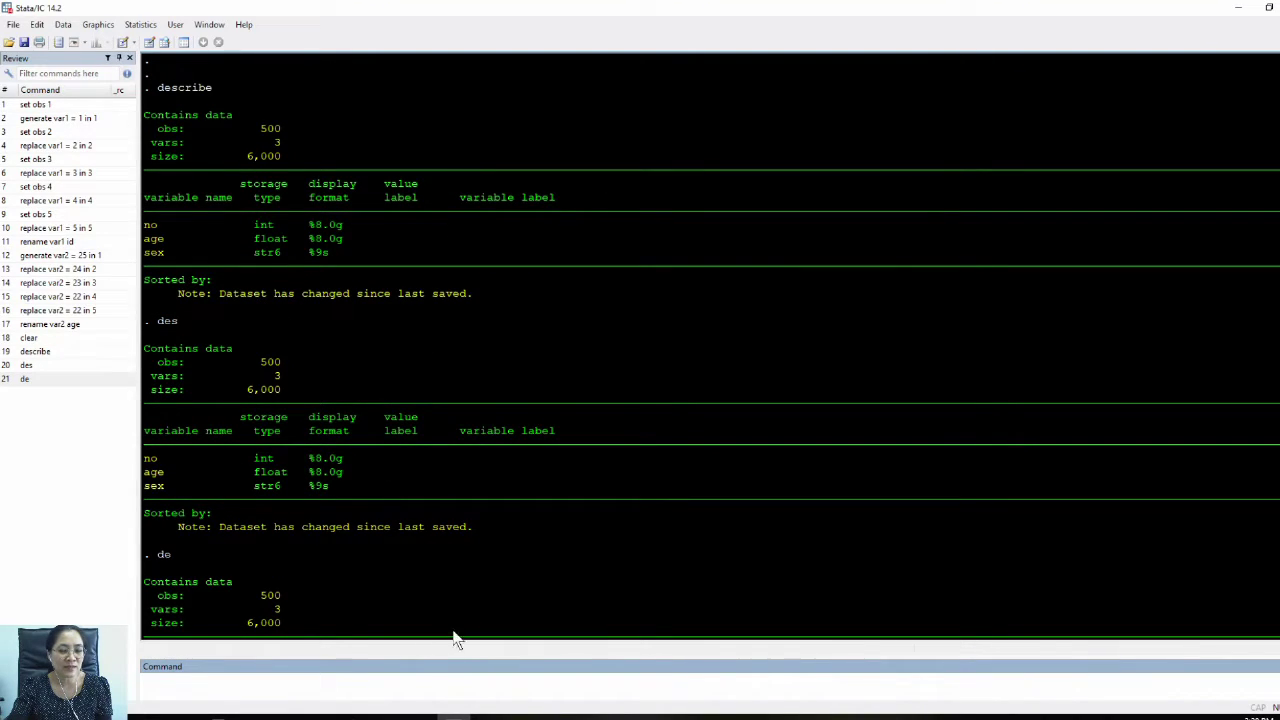
Step: Switch to the STATA handout PDF in Acrobat Reader and review the section 2.4 command examples, from help and list through tabstat
left_click(386, 717)
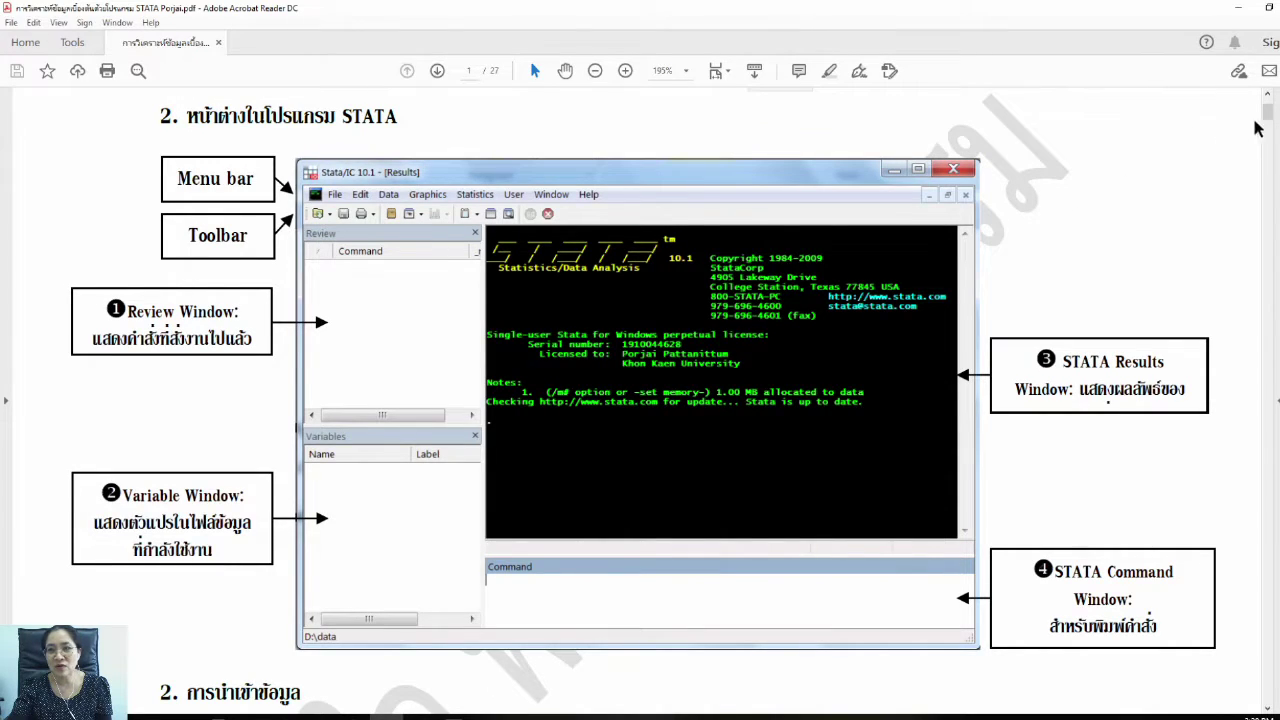
left_click_drag(1267, 115, 1276, 249)
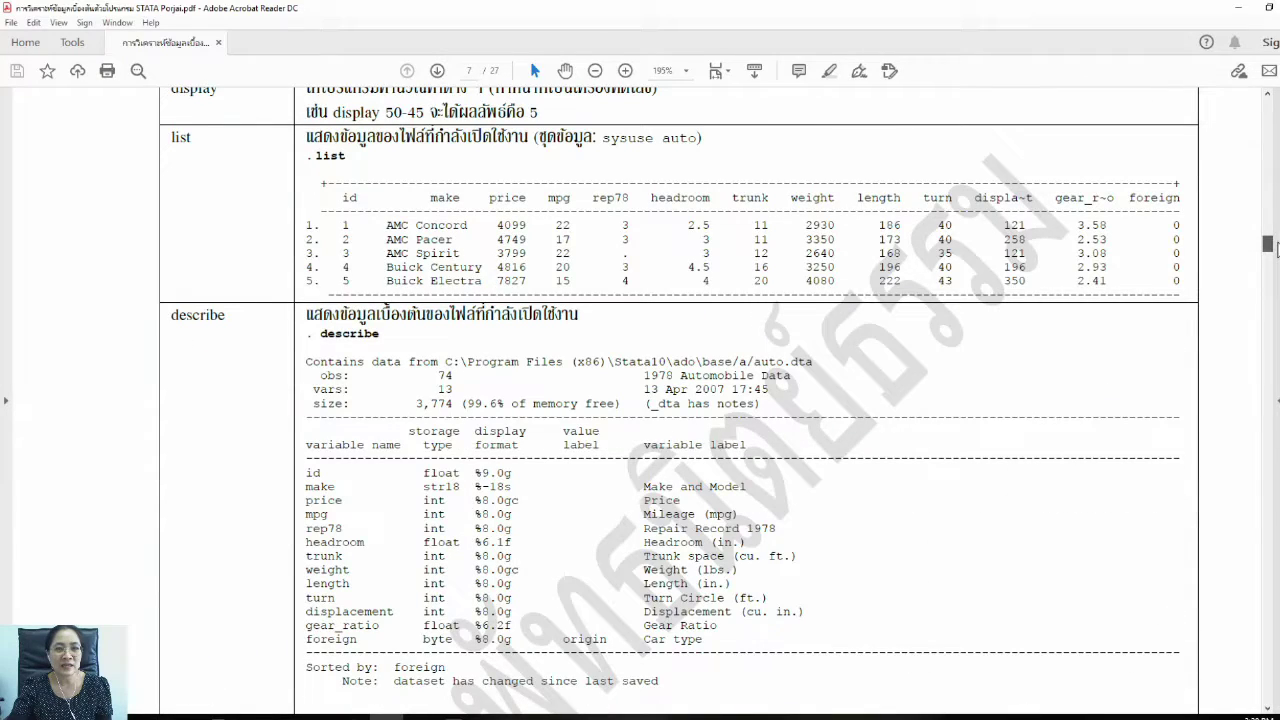
scroll(870, 354, "up", 3)
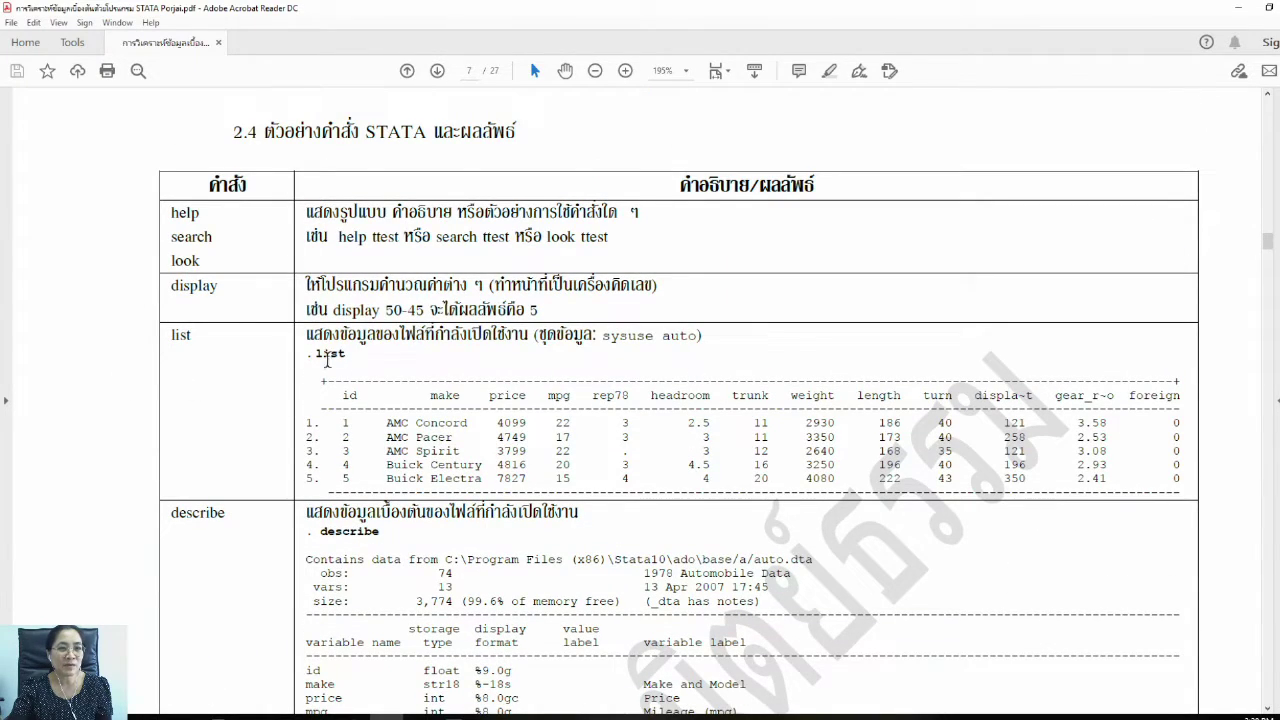
scroll(783, 474, "up", 1)
scroll(920, 503, "up", 1)
scroll(920, 503, "down", 3)
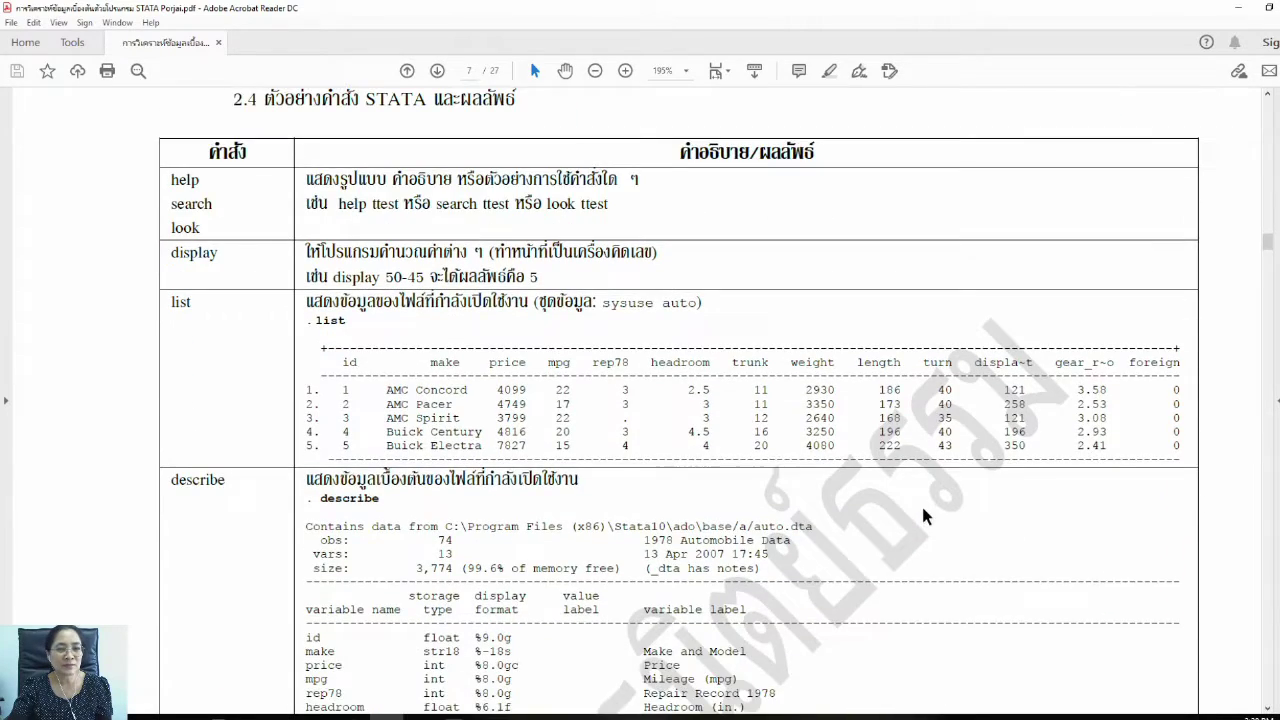
scroll(921, 503, "down", 4)
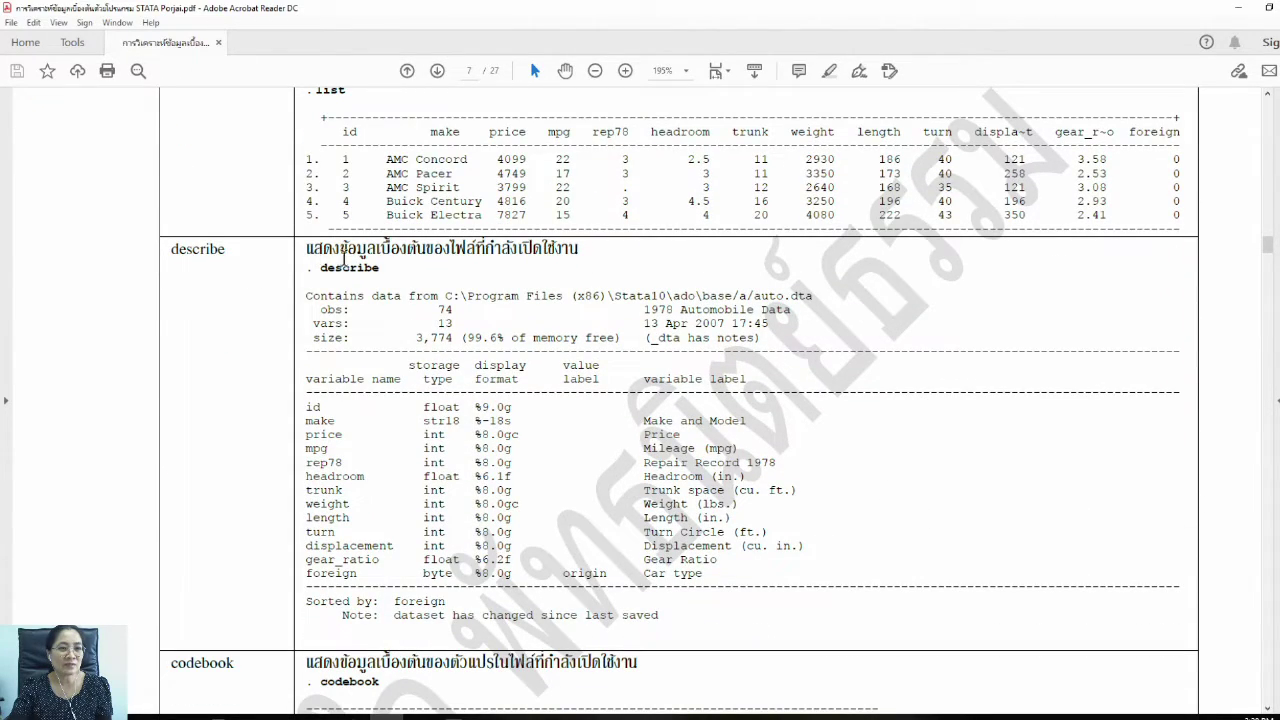
scroll(434, 372, "down", 8)
scroll(435, 372, "down", 16)
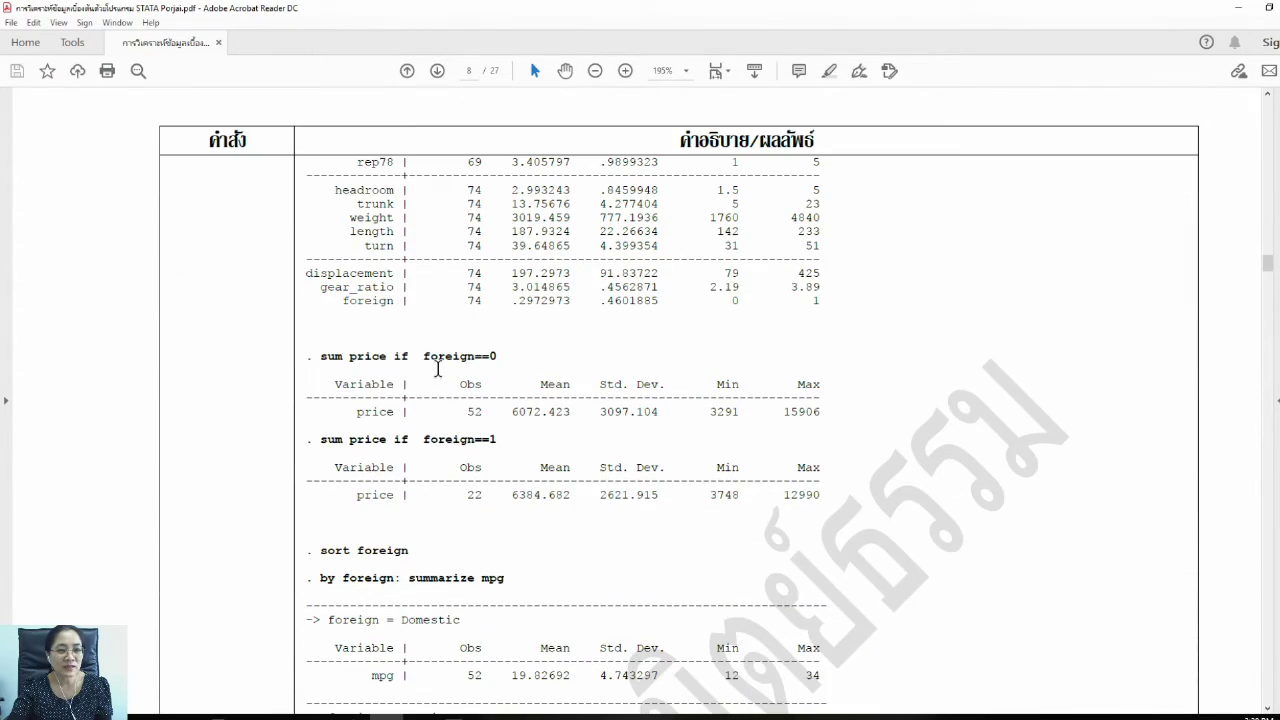
scroll(320, 390, "down", 7)
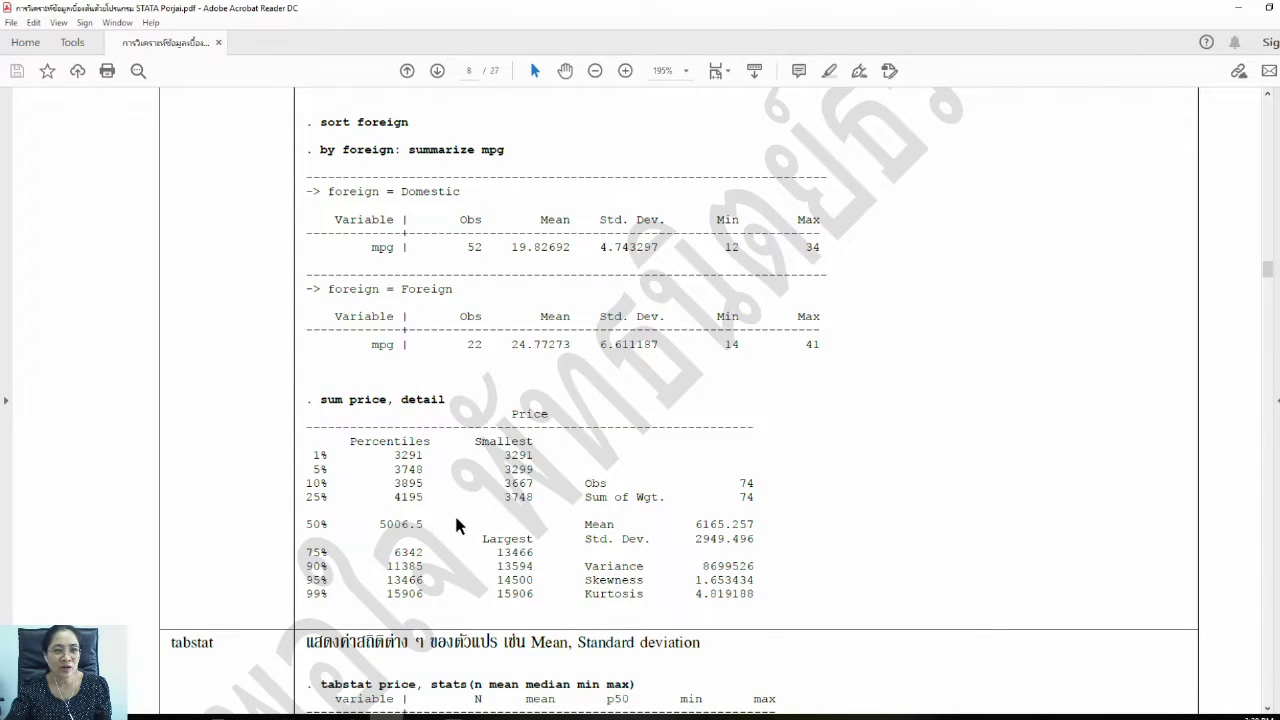
scroll(457, 520, "down", 8)
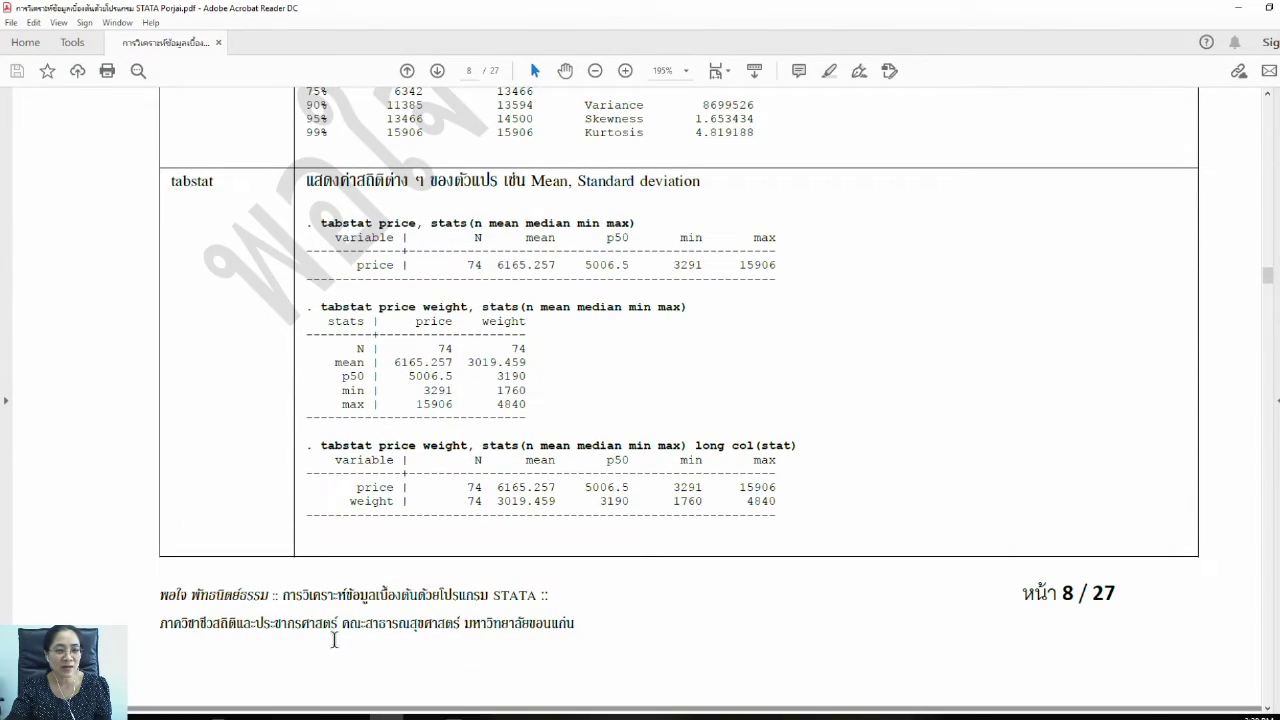
Step: Return to Stata and open the help entry for the describe command
left_click(452, 716)
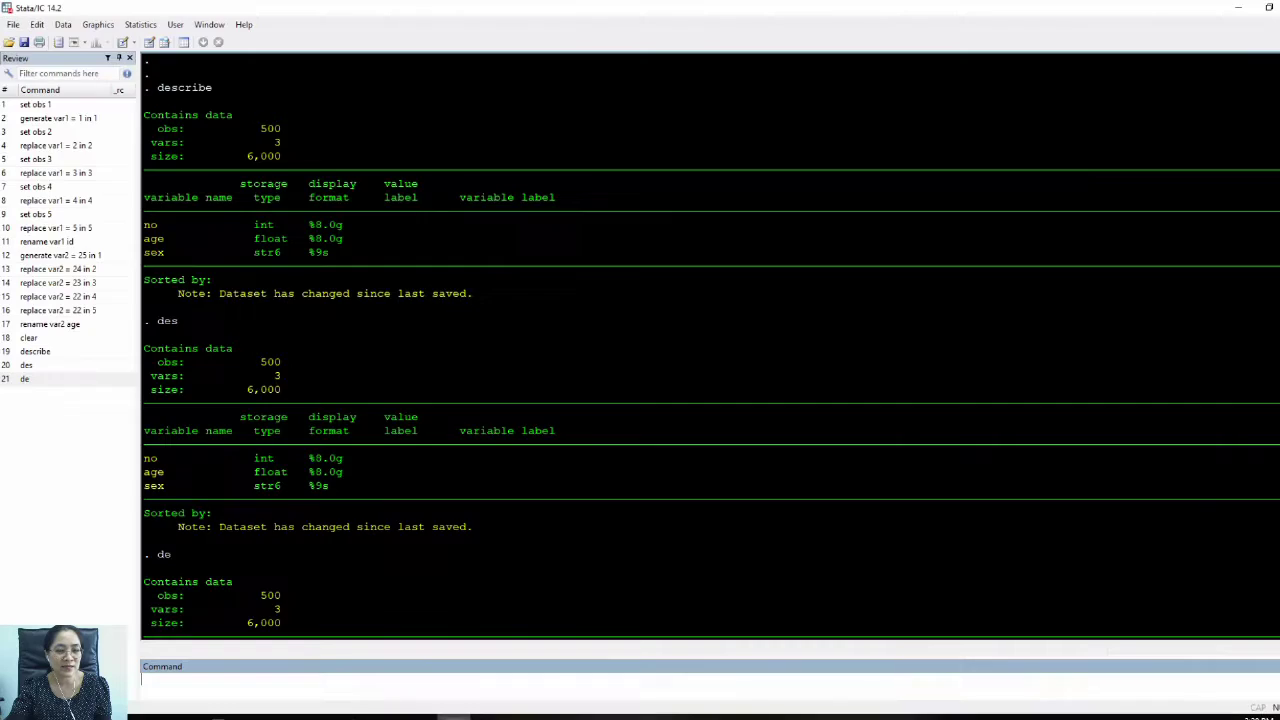
left_click(244, 25)
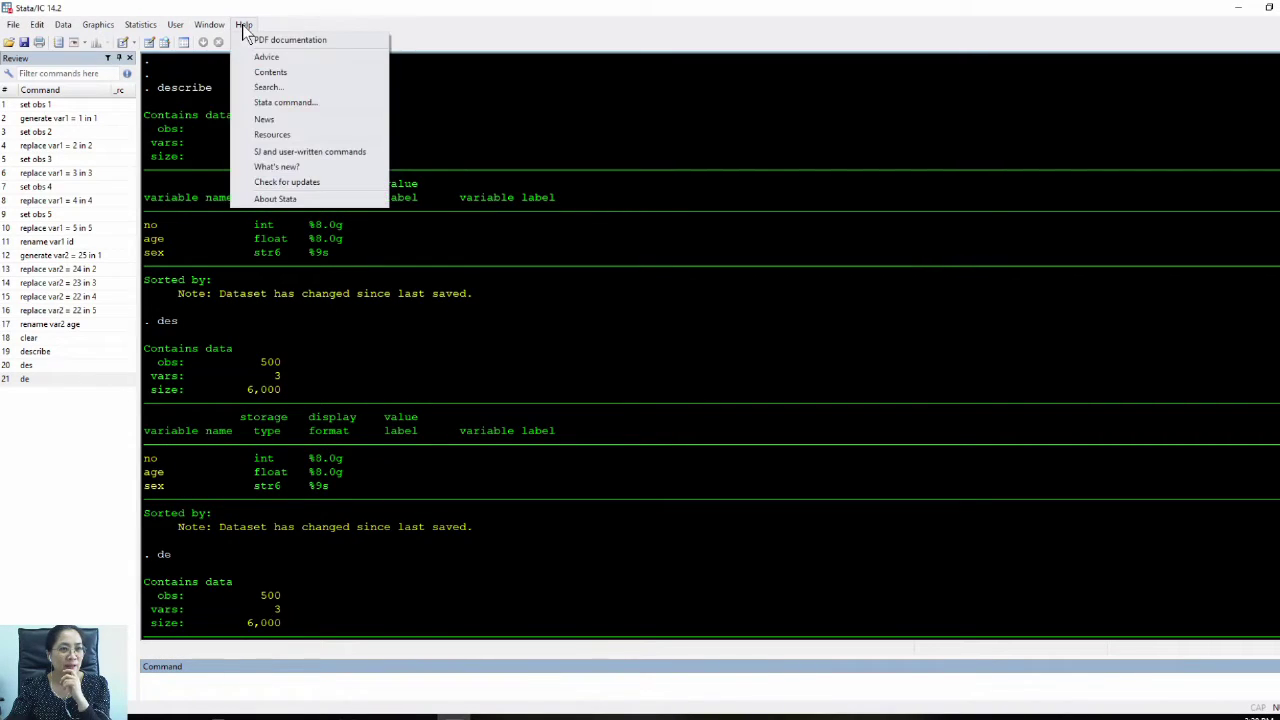
left_click(345, 106)
type("des")
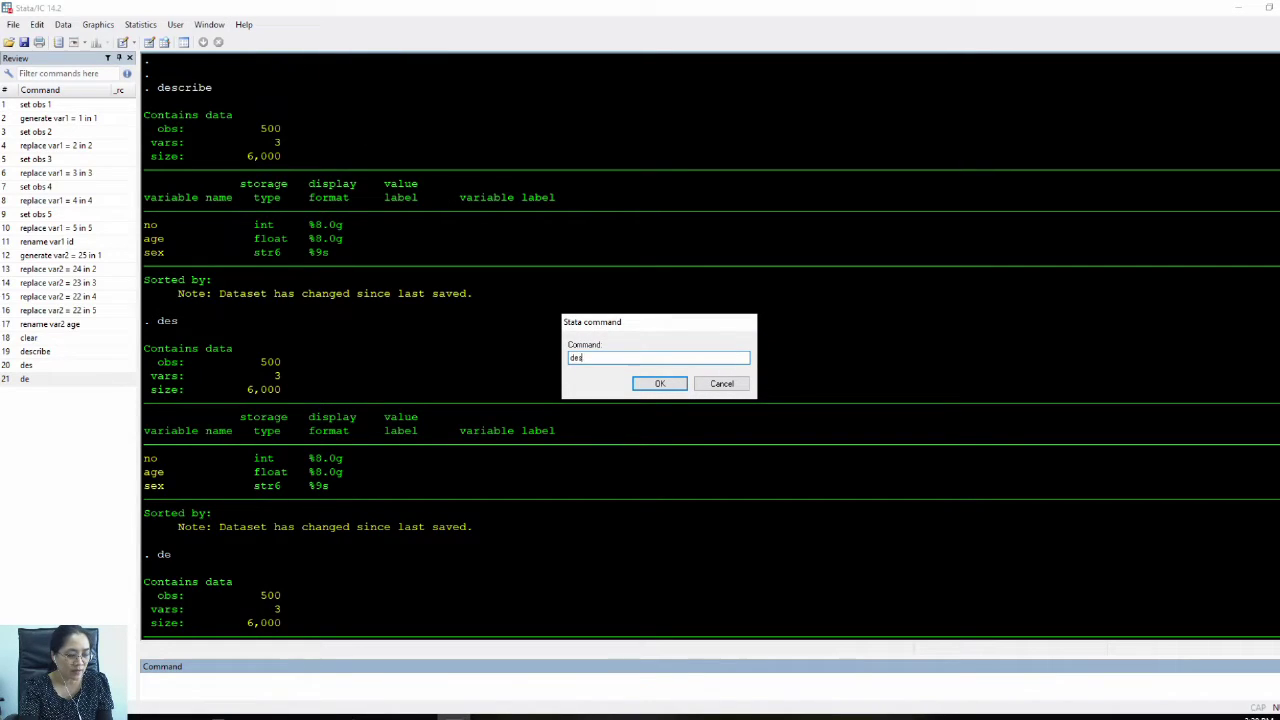
type("cribe")
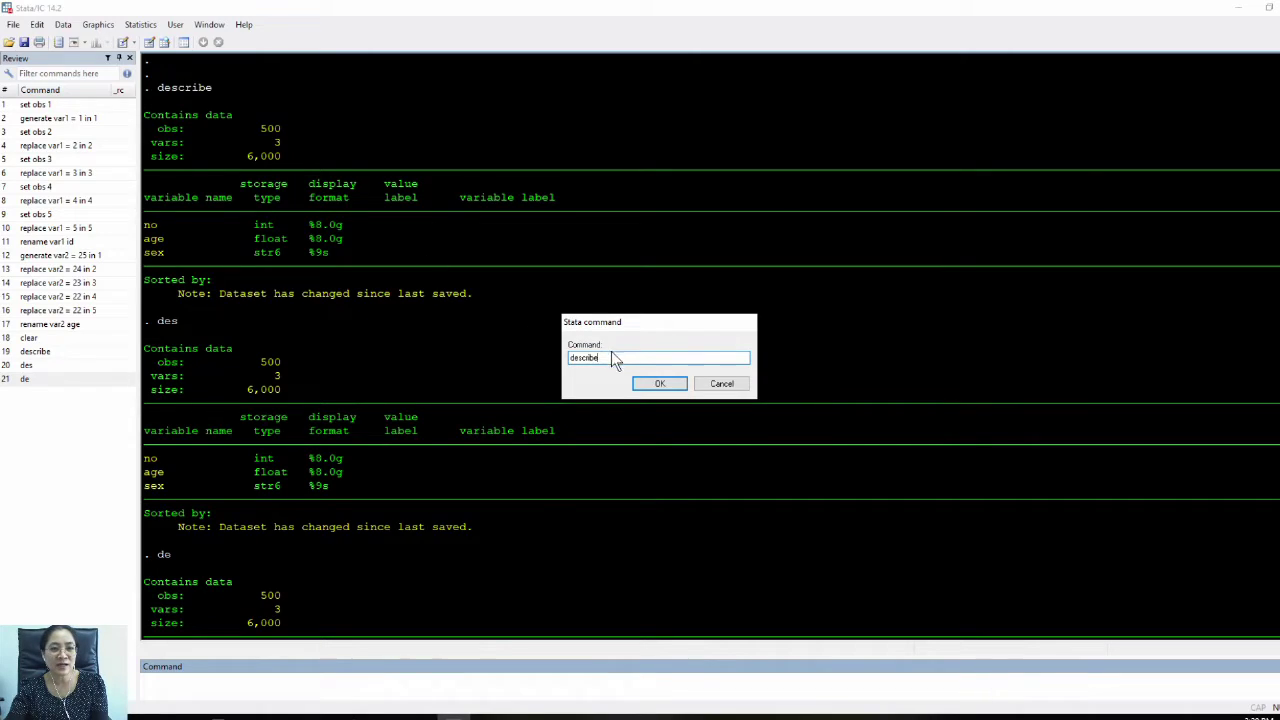
left_click(658, 386)
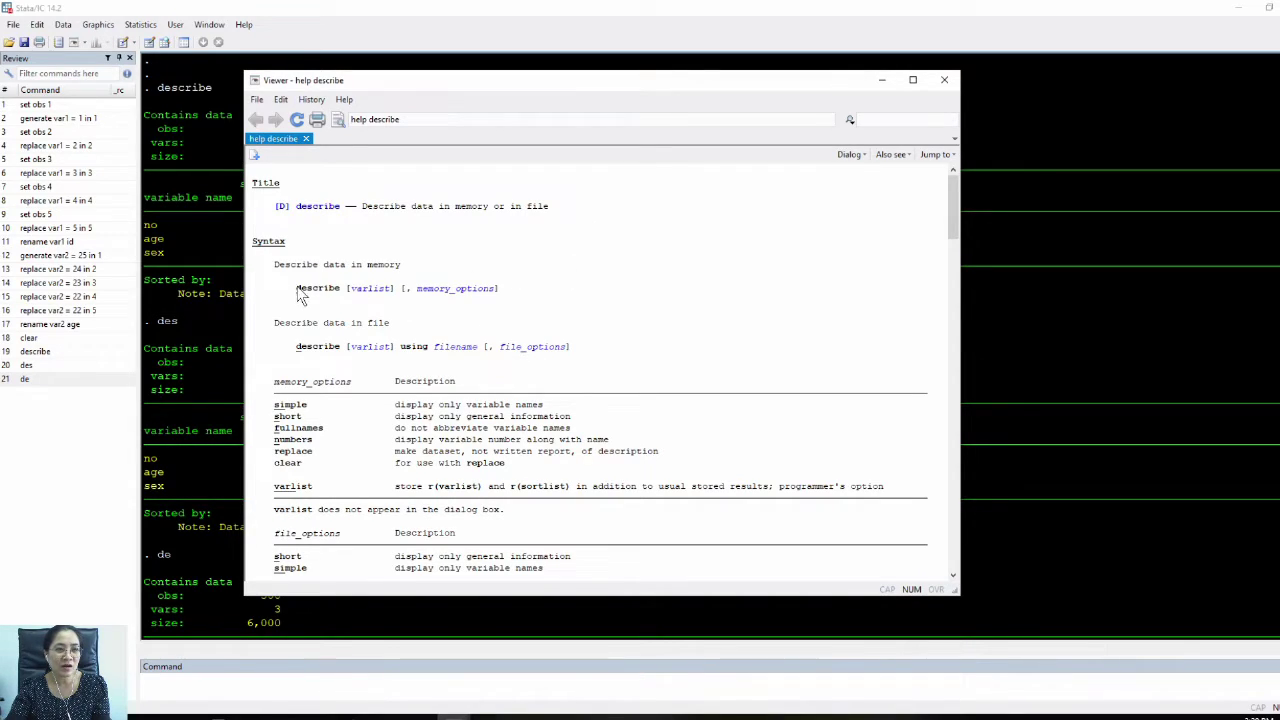
Step: Read through the describe help, covering its syntax, options, the replace option, examples and stored results
scroll(607, 331, "down", 4)
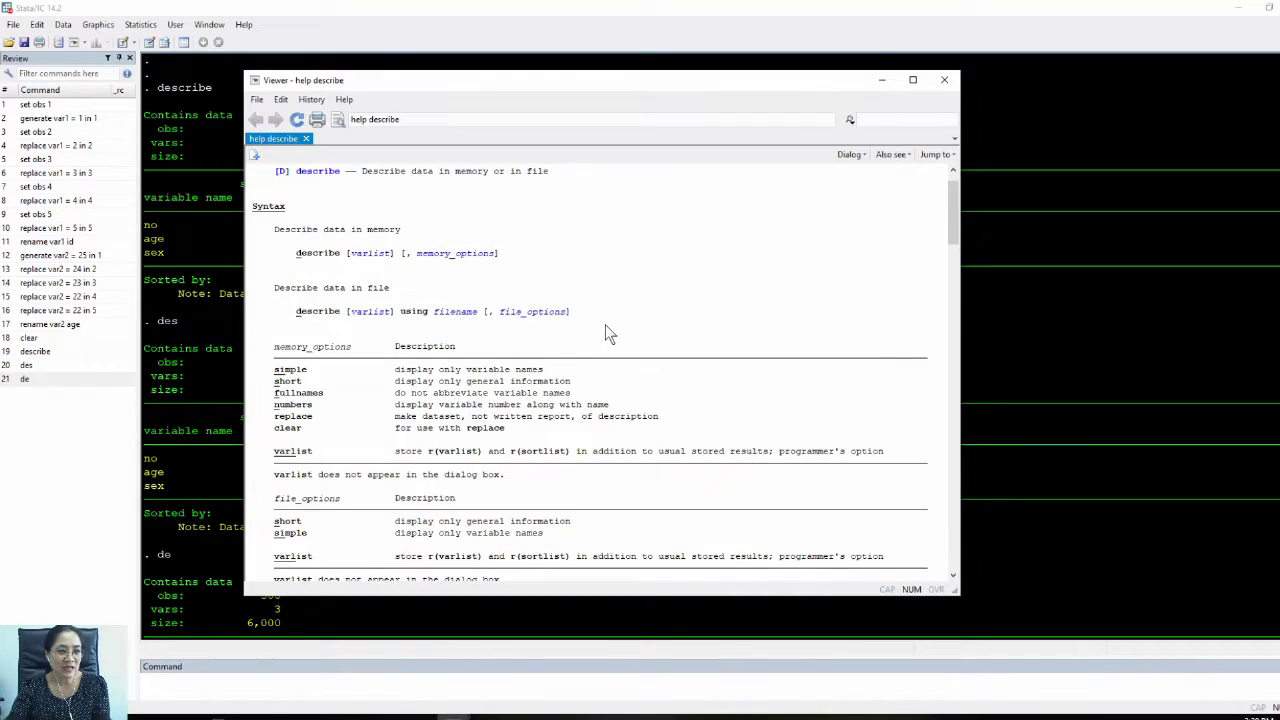
scroll(607, 331, "down", 15)
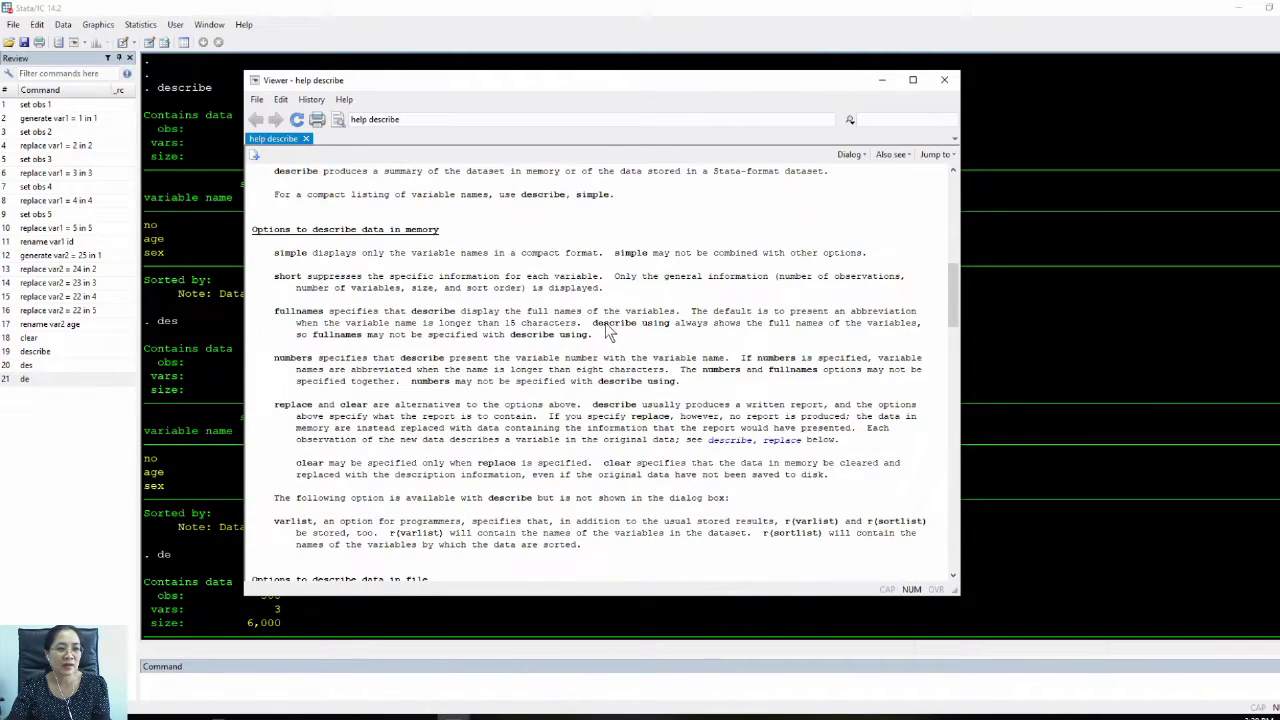
scroll(607, 331, "down", 15)
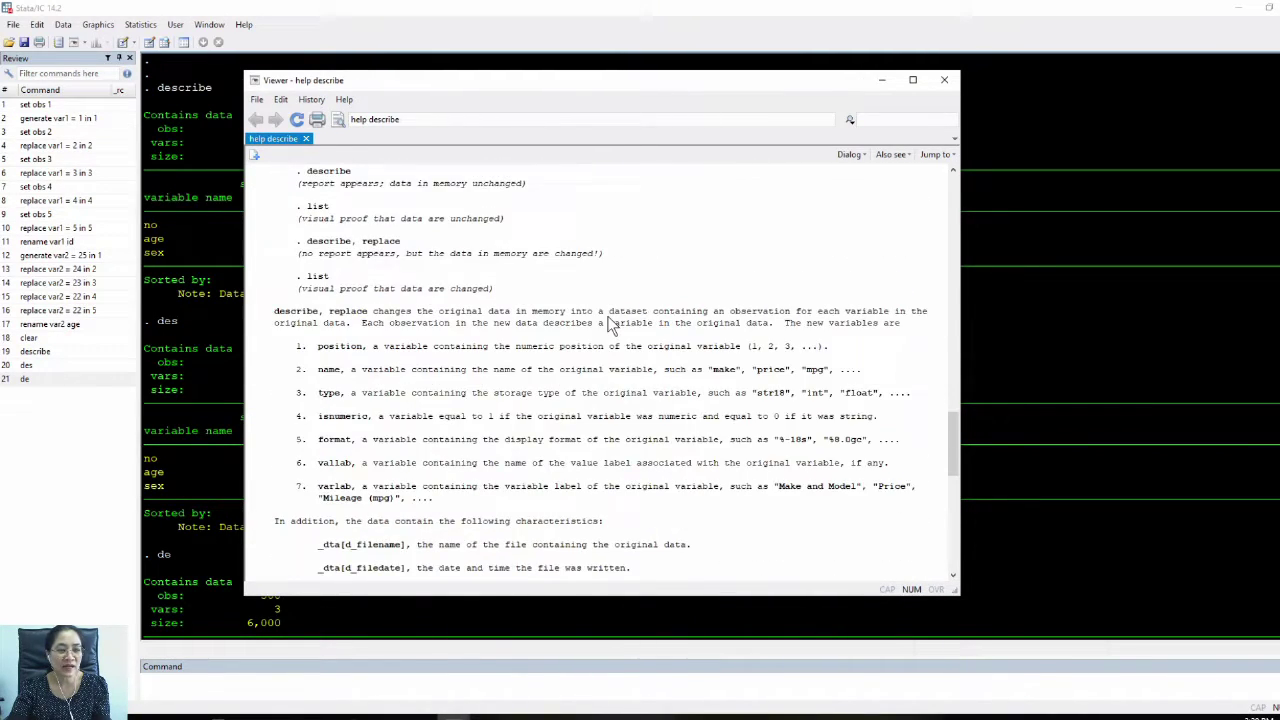
scroll(608, 323, "down", 13)
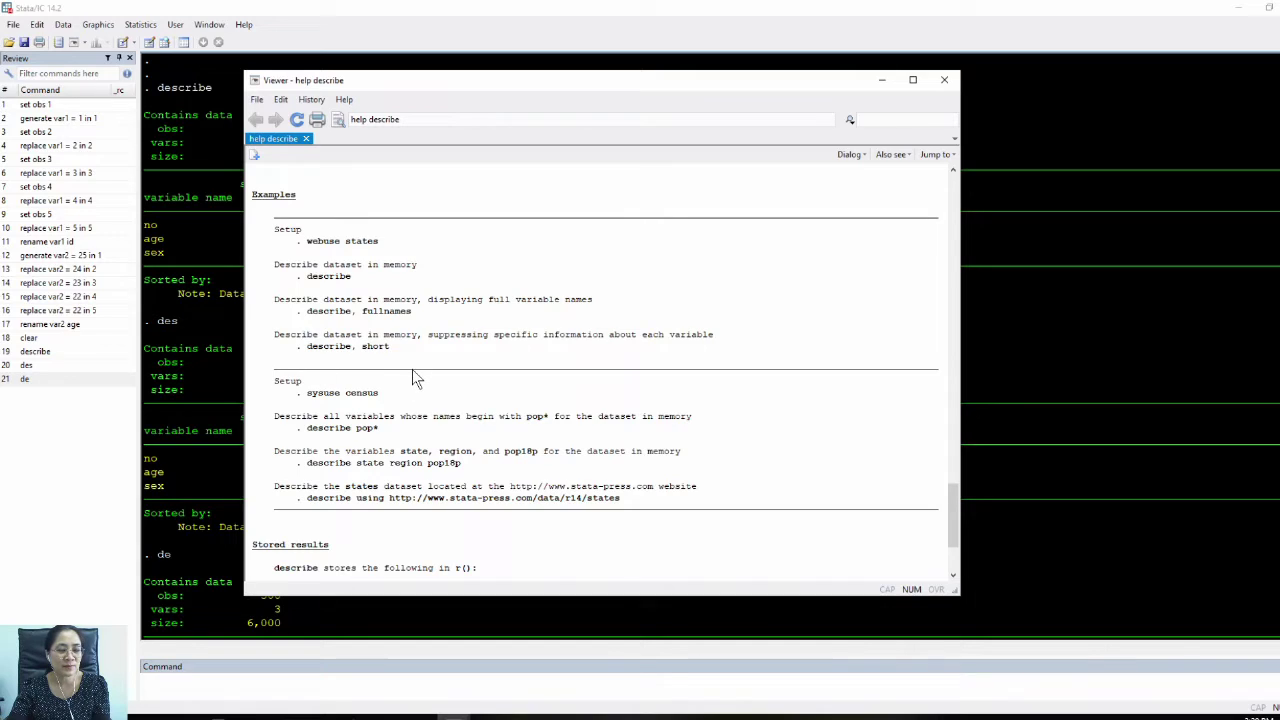
scroll(469, 497, "down", 3)
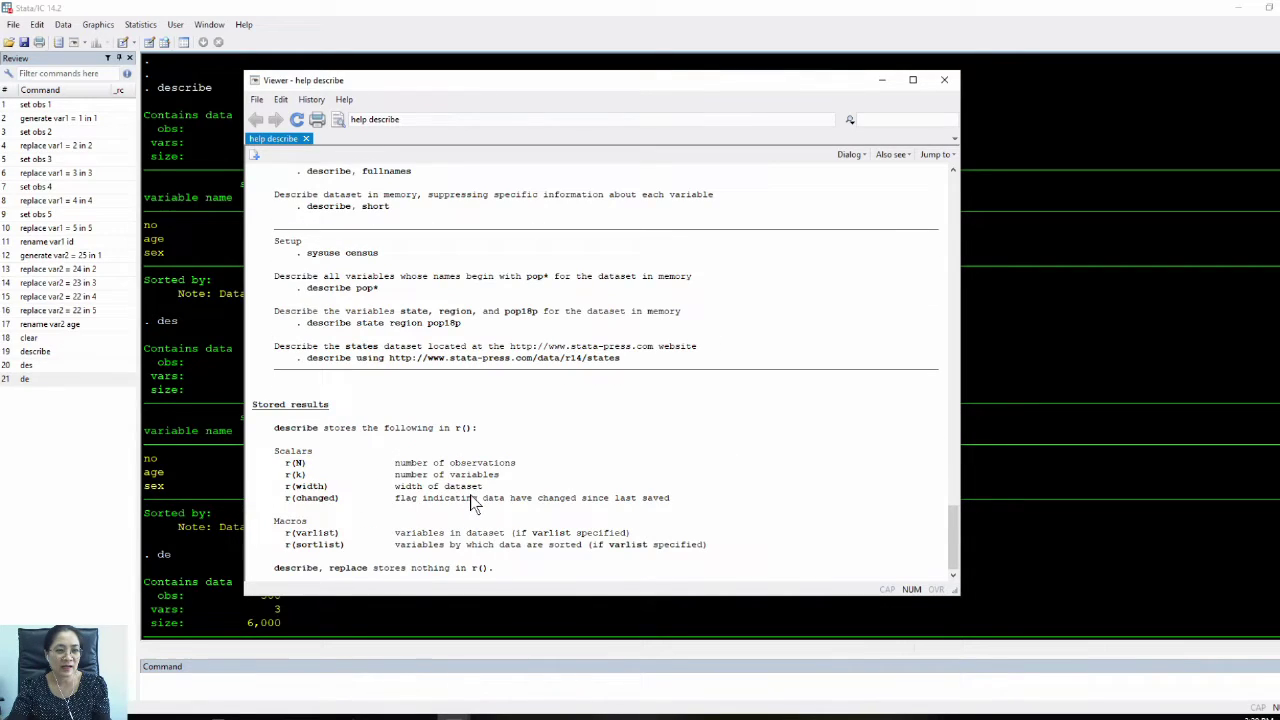
scroll(473, 500, "up", 15)
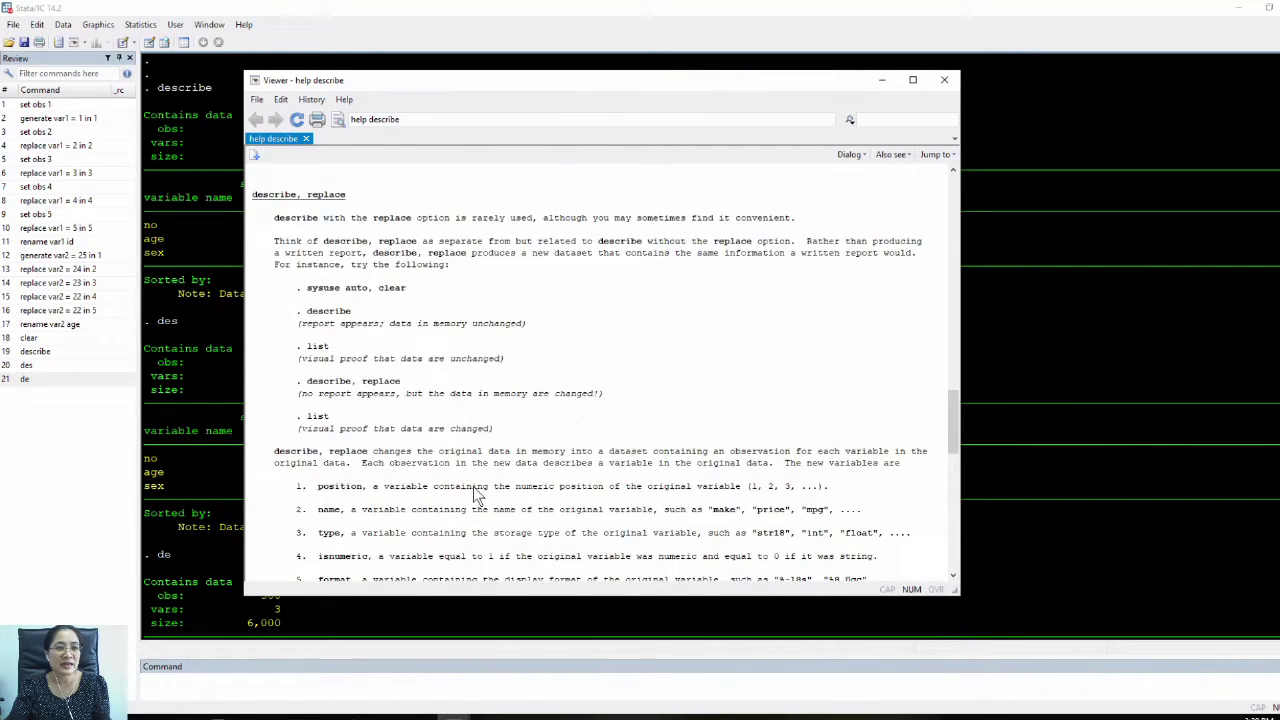
Step: Close the describe help after returning to its beginning, and run describe using its shortest abbreviation, d
scroll(479, 494, "up", 15)
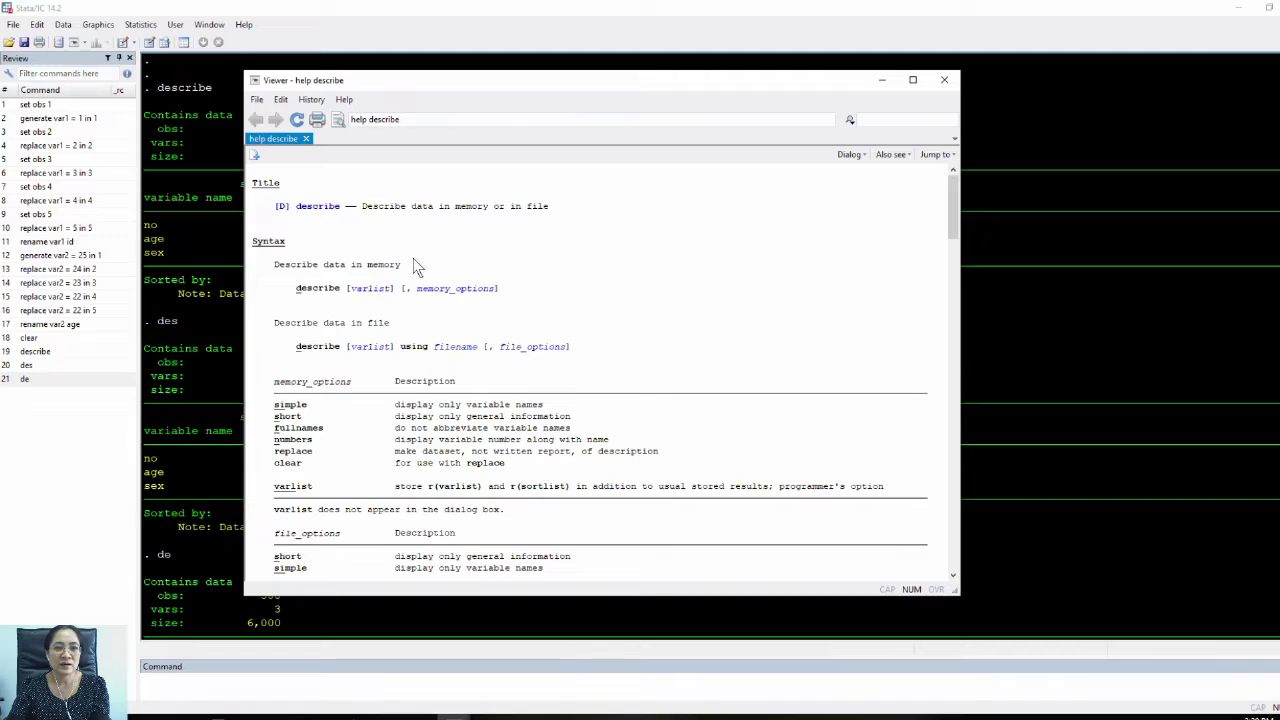
left_click(943, 85)
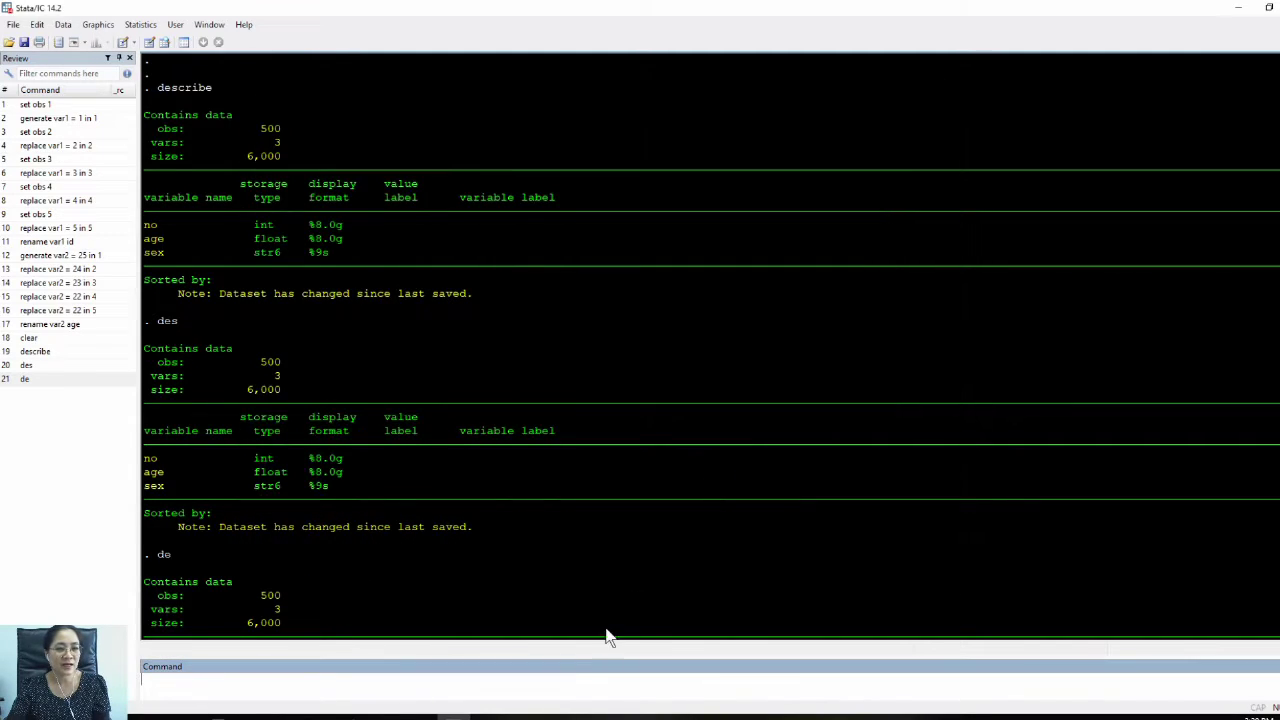
key("Return")
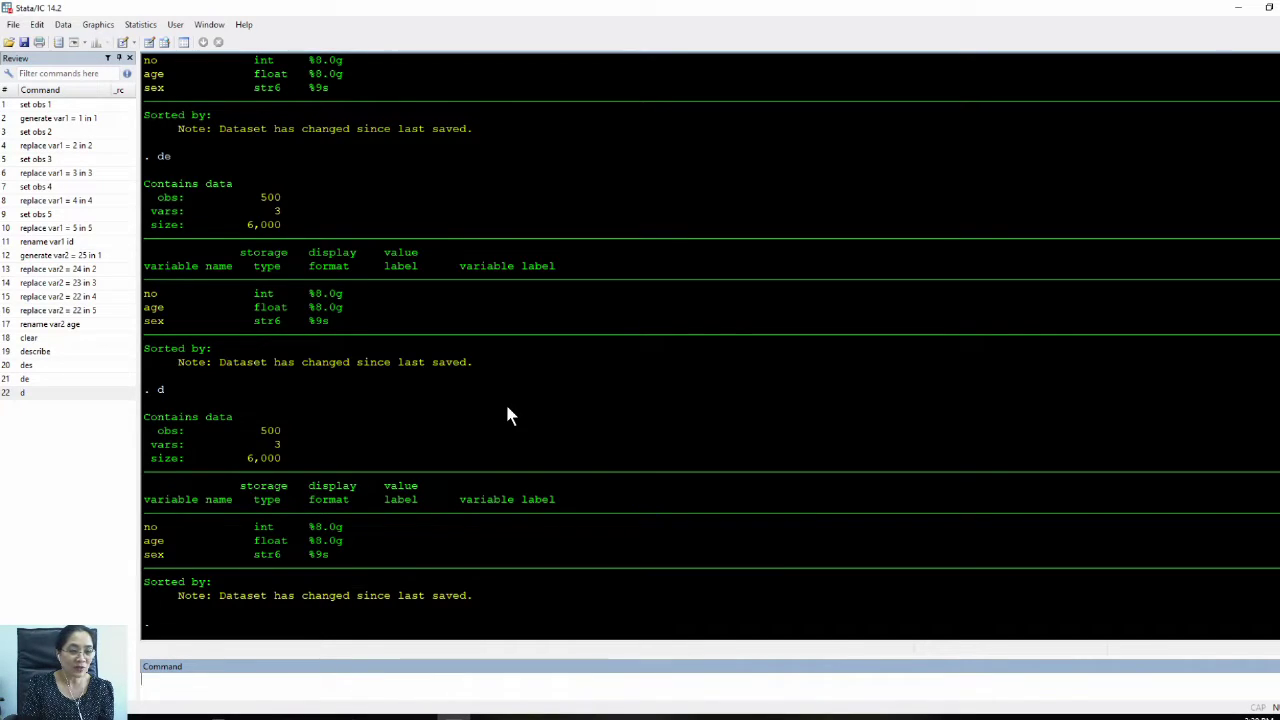
Step: Run summarize on the variable age, inserting age from the list of dataset variables
type("su")
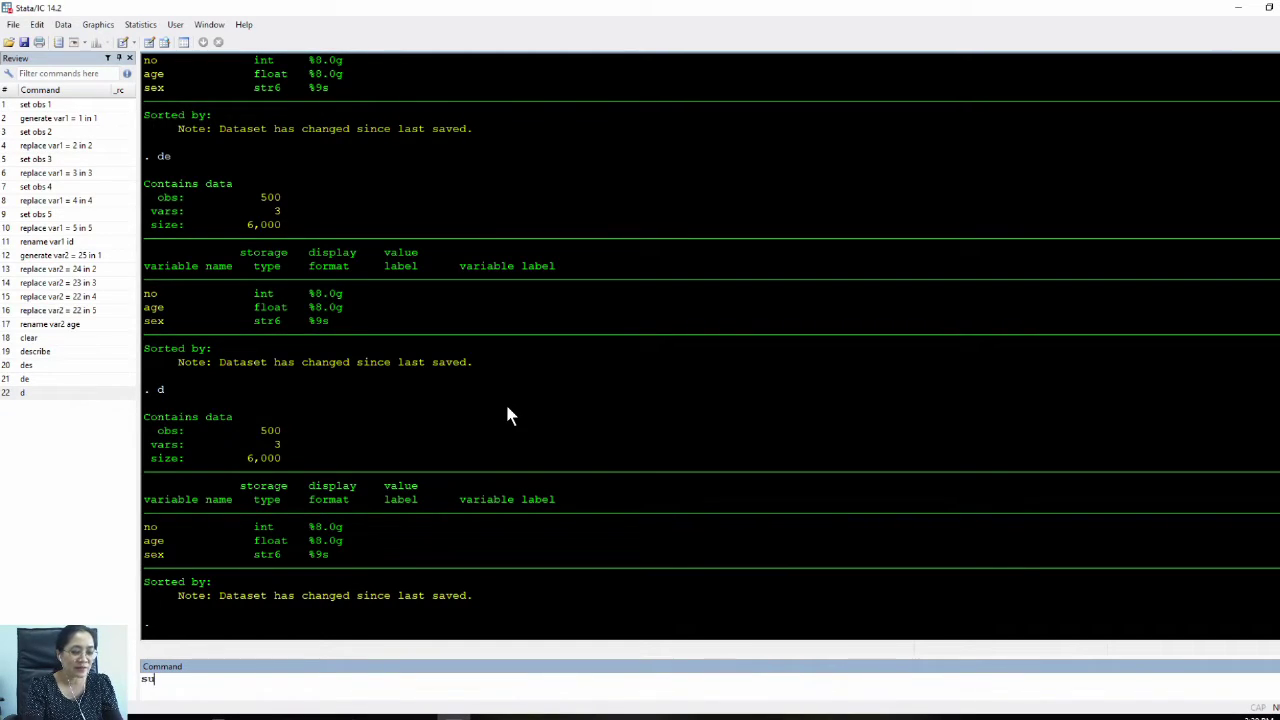
type("mmarize")
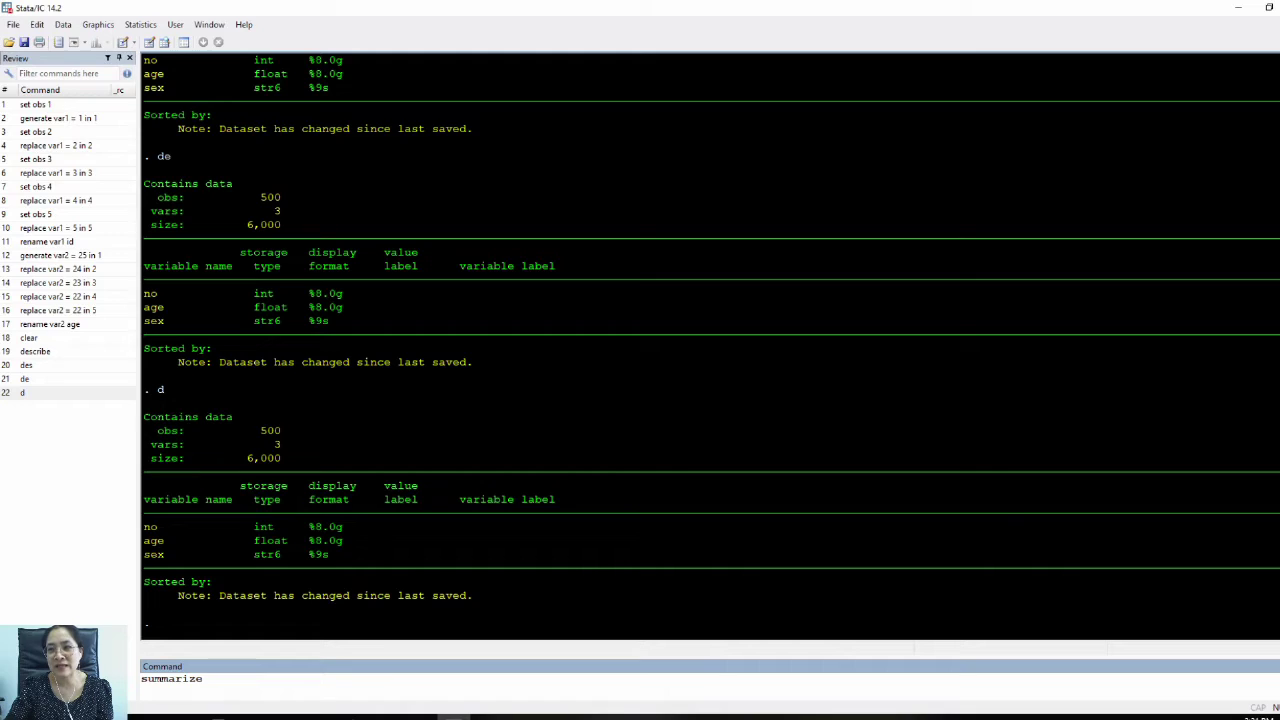
mouse_move(1272, 180)
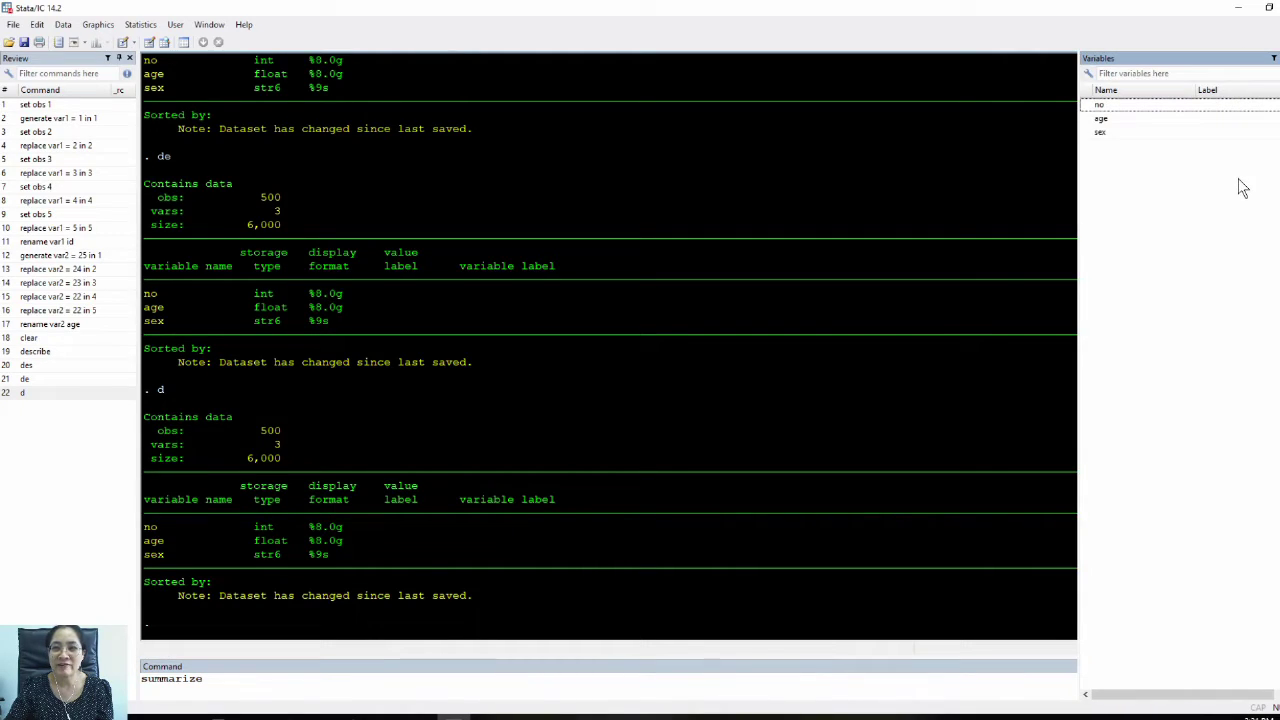
left_click(1169, 118)
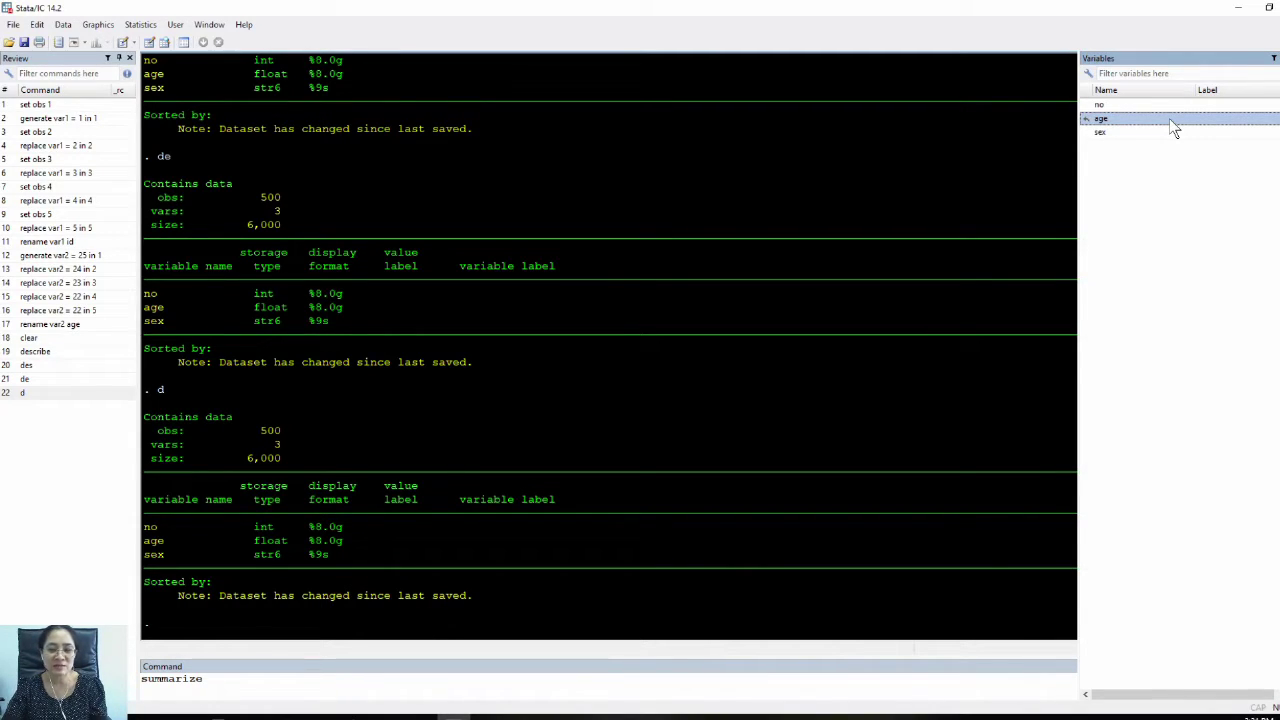
double_click(1169, 118)
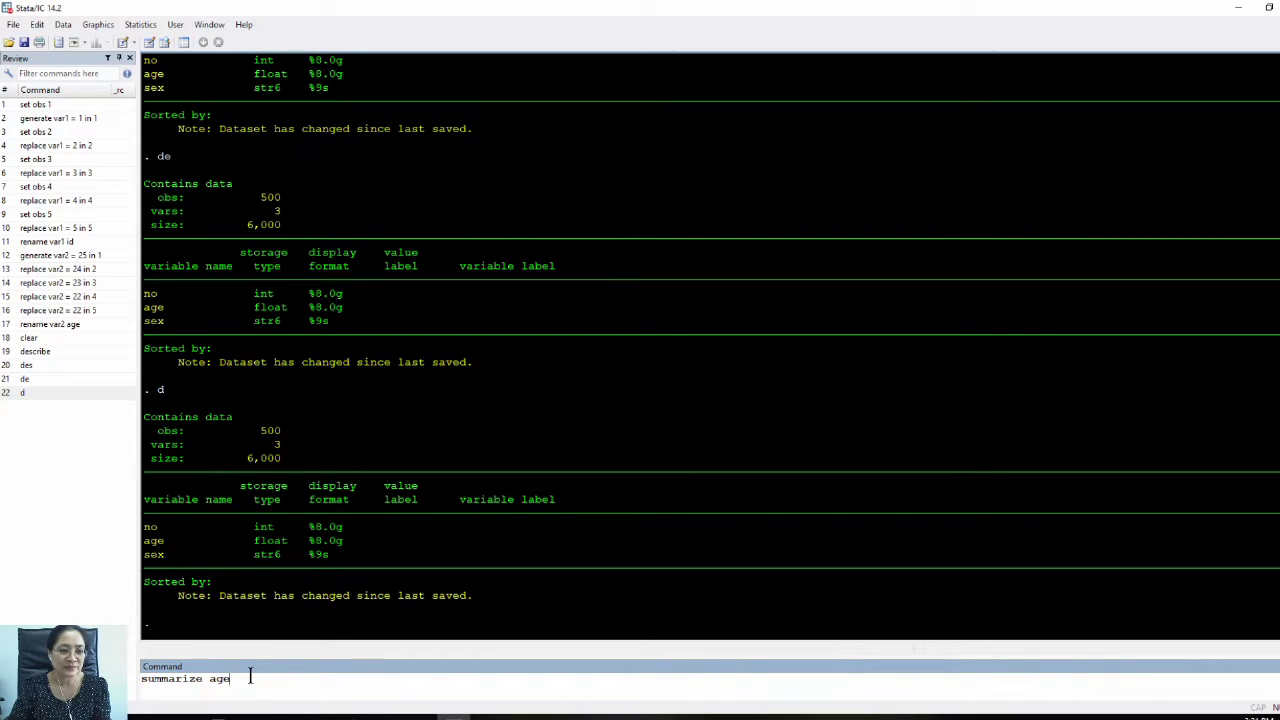
key("Return")
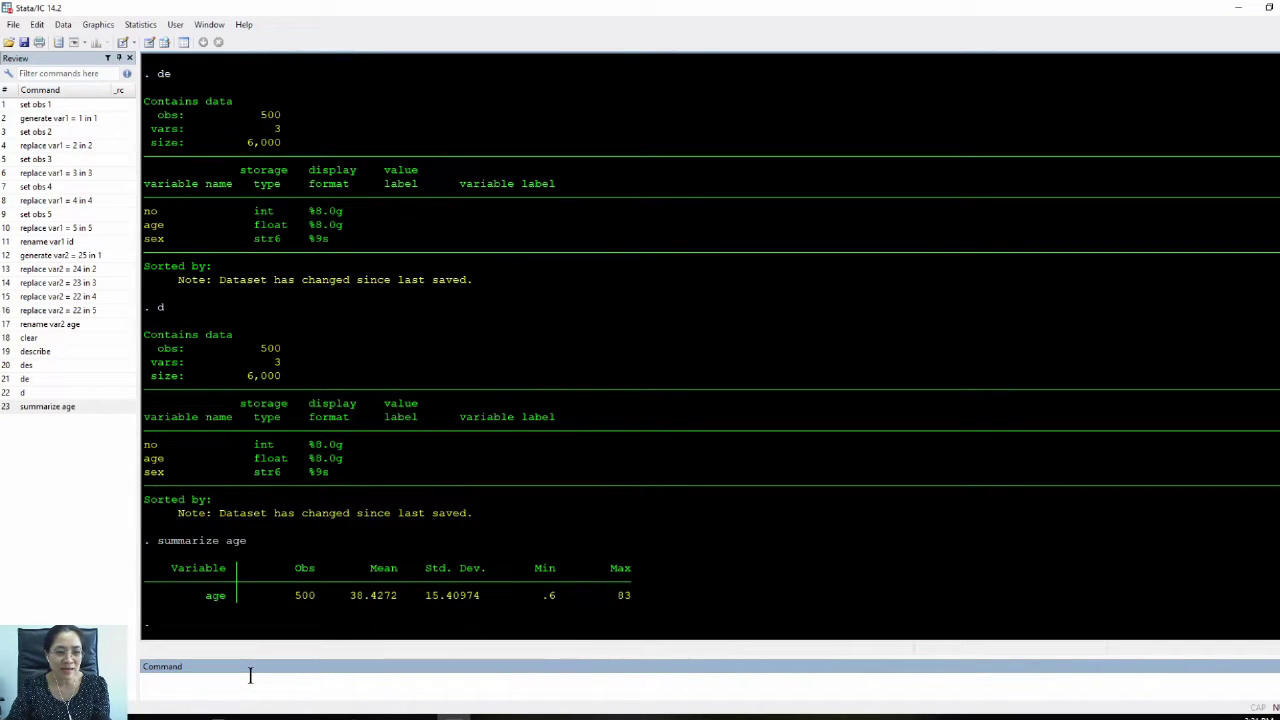
Step: Submit a long run of empty command lines to move the earlier output up and leave blank space below it
key("Return")
key("Return")
key("Return")
key("Return")
key("Return")
key("Return")
key("Return")
key("Return")
key("Return")
key("Return")
key("Return")
key("Return")
key("Return")
key("Return")
key("Return")
key("Return")
key("Return")
key("Return")
key("Return")
key("Return")
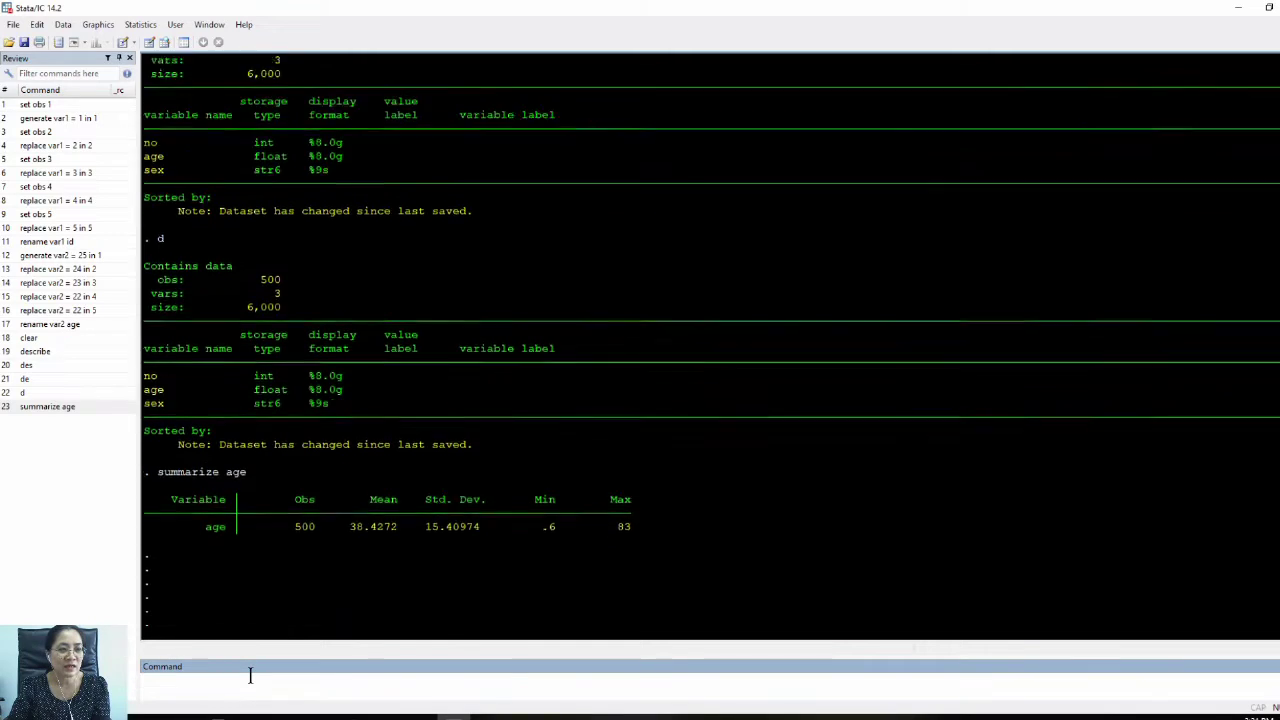
key("Return")
key("Return")
key("Return")
key("Return")
key("Return")
key("Return")
key("Return")
key("Return")
key("Return")
key("Return")
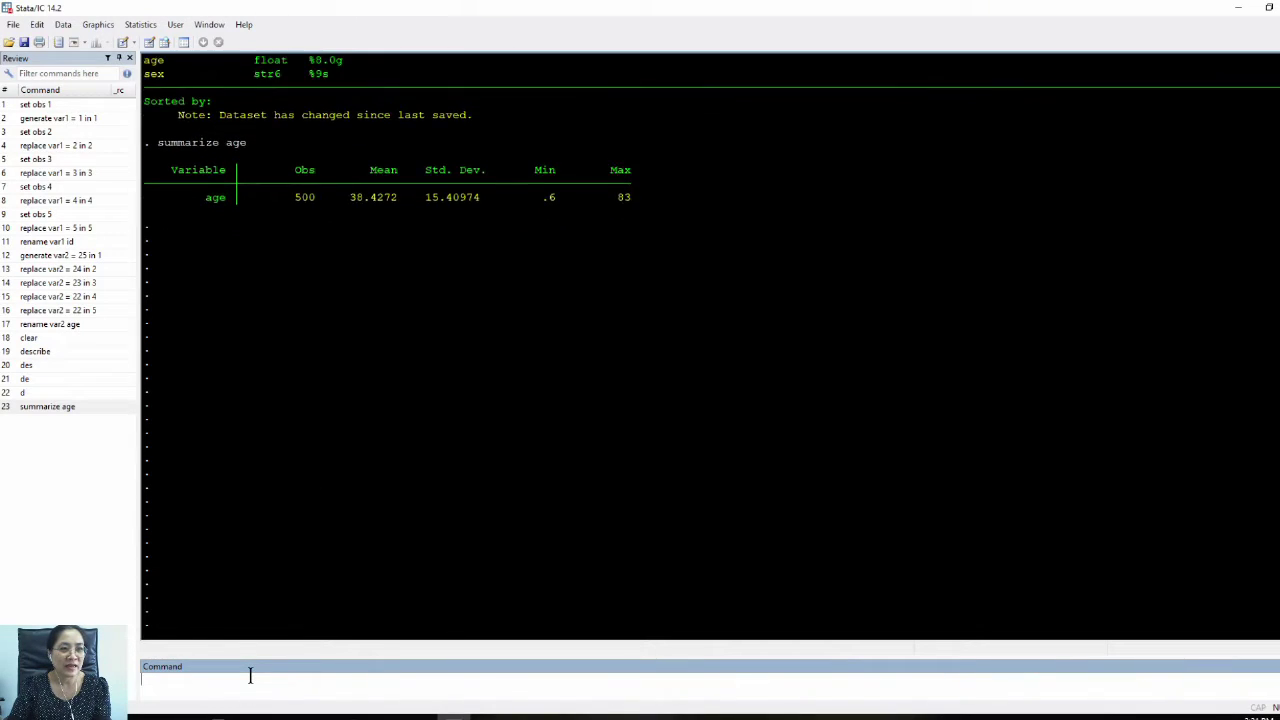
key("Return")
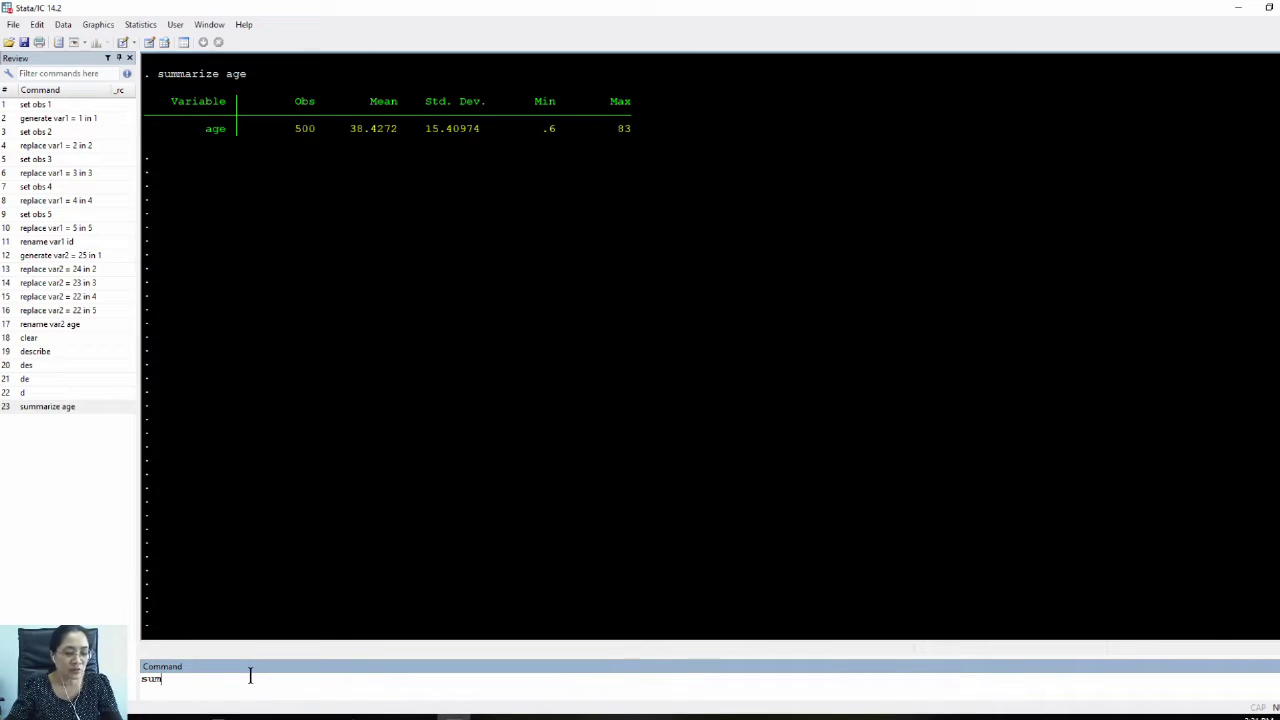
Step: Summarize age three times, using the abbreviations su age and sum age and the full command summarize age
type("su age")
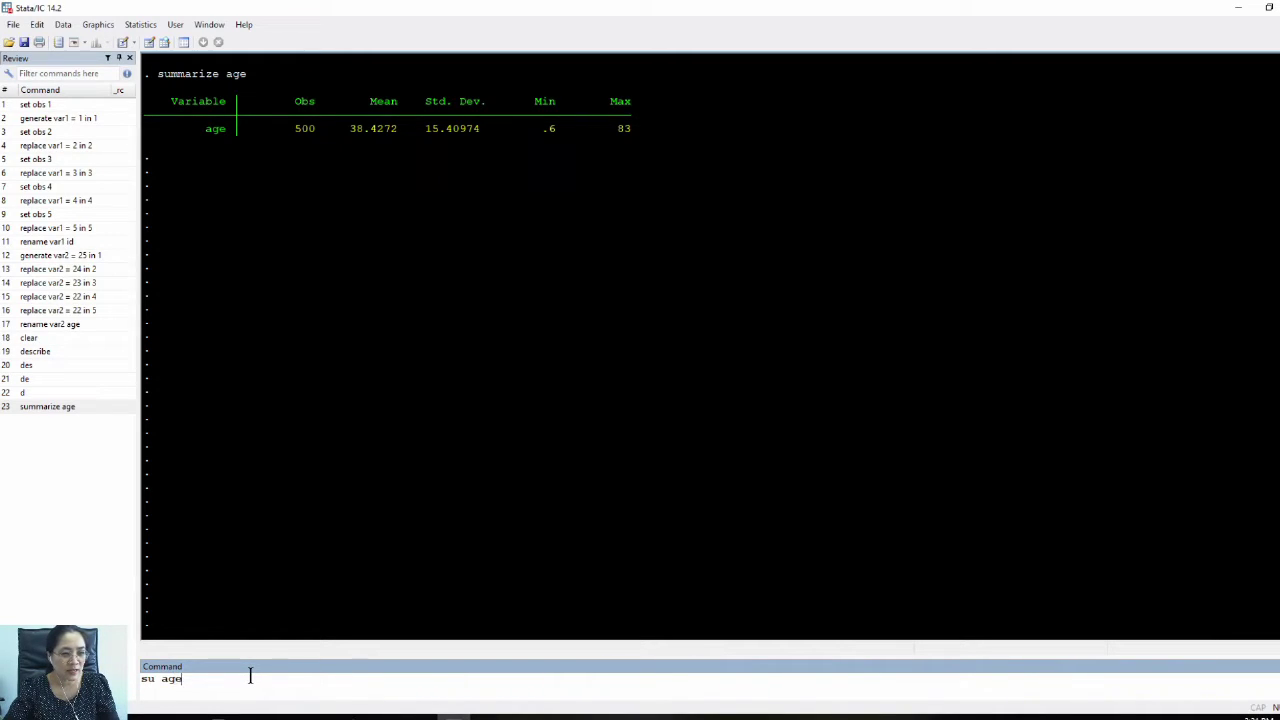
key("Return")
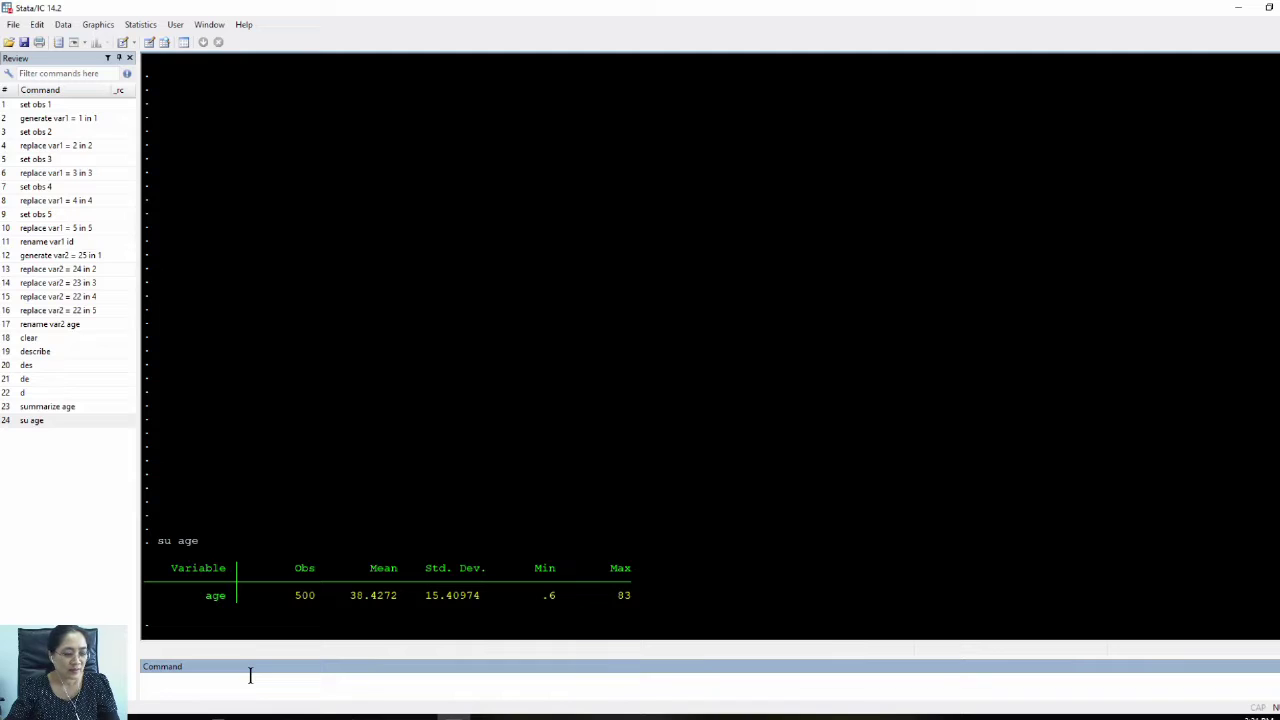
type("sum age")
key("Return")
type("summarize a")
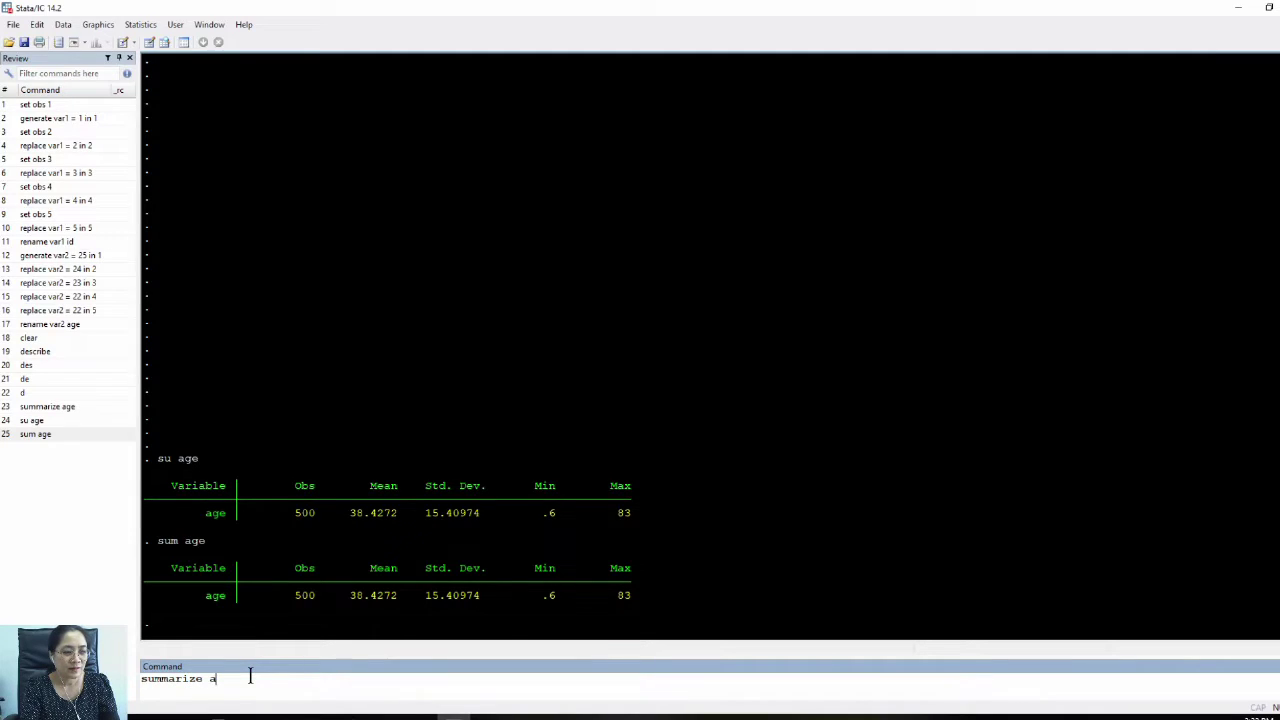
type("ge")
key("Return")
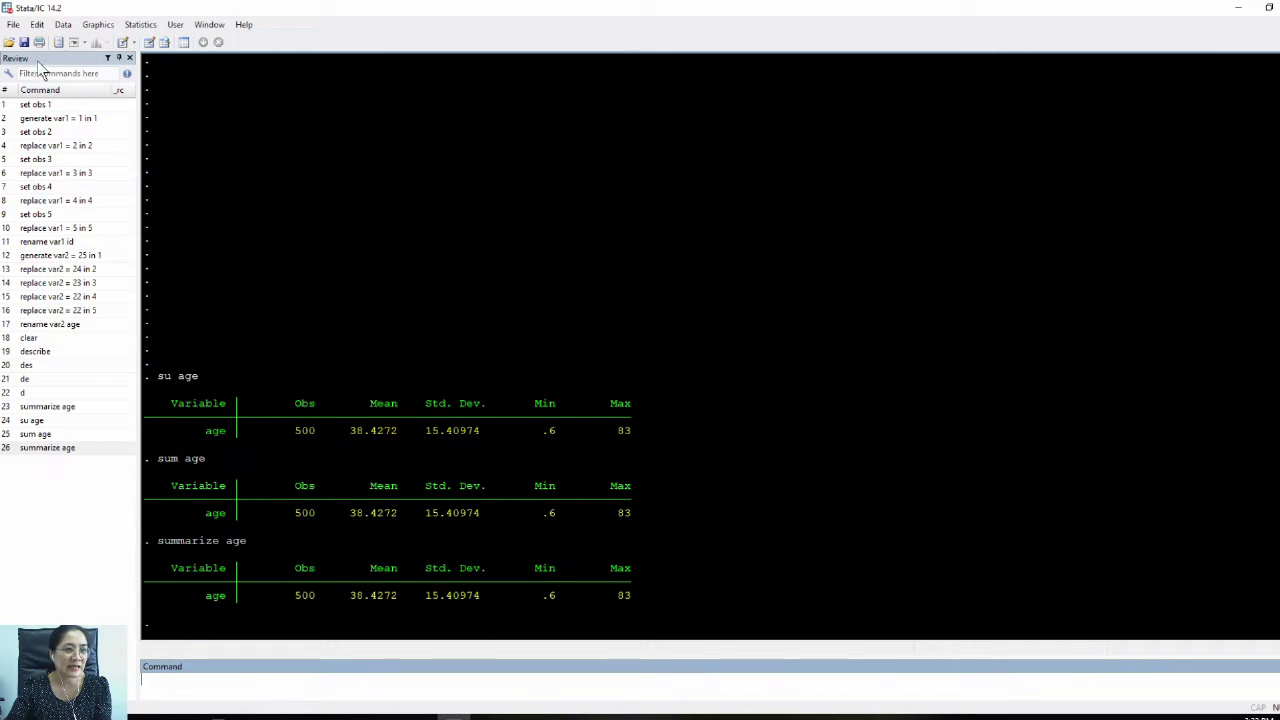
Step: Recall the latest summarize age command from the command history and clear it without running it
left_click(68, 449)
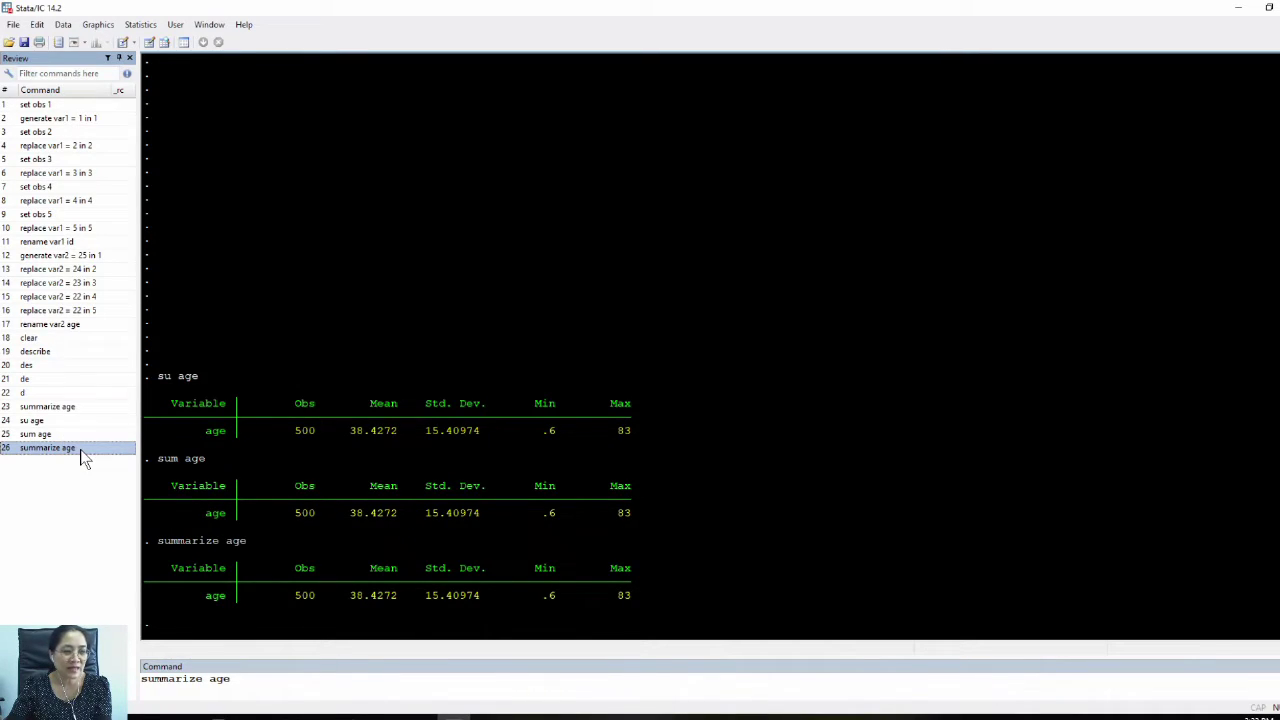
left_click(316, 680)
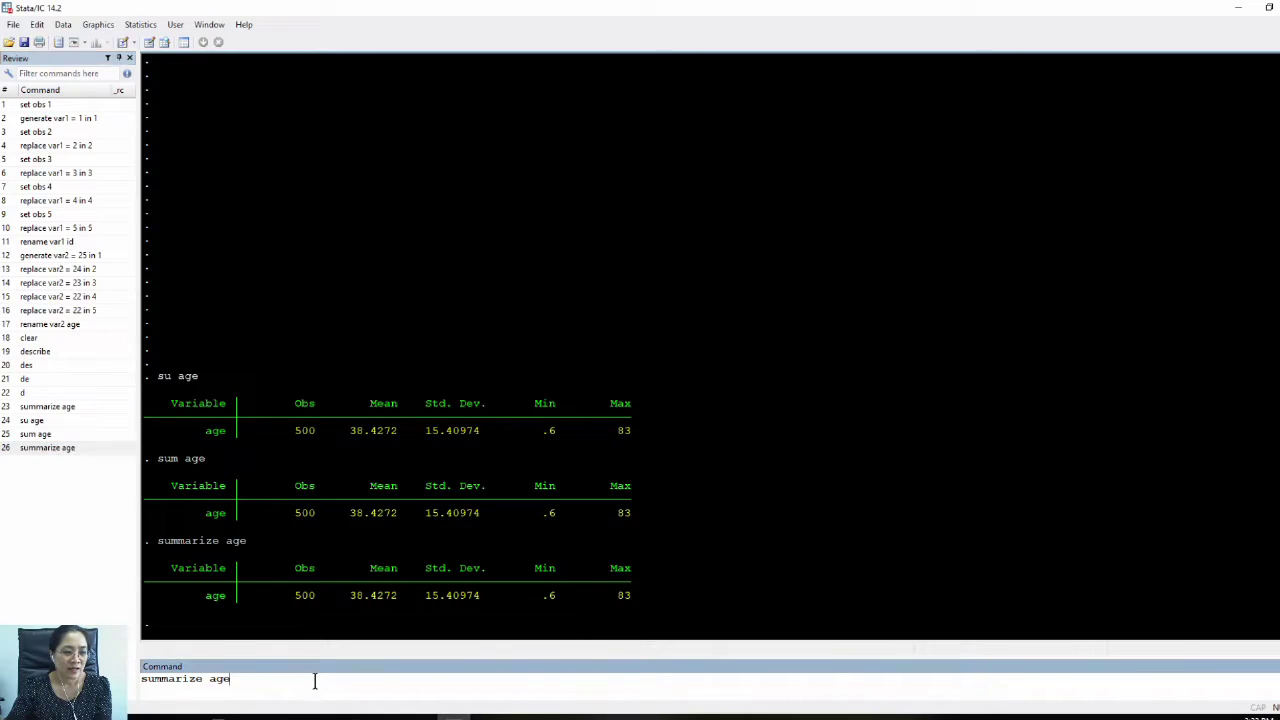
key("ctrl+a")
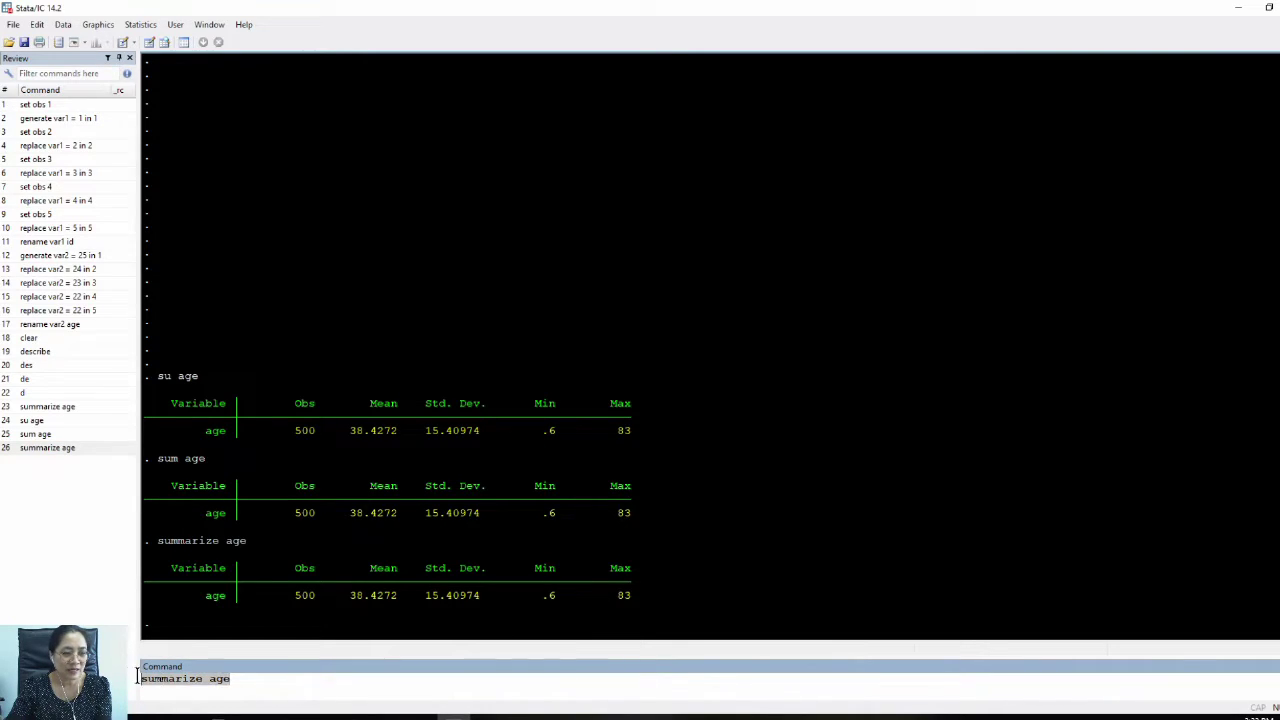
key("BackSpace")
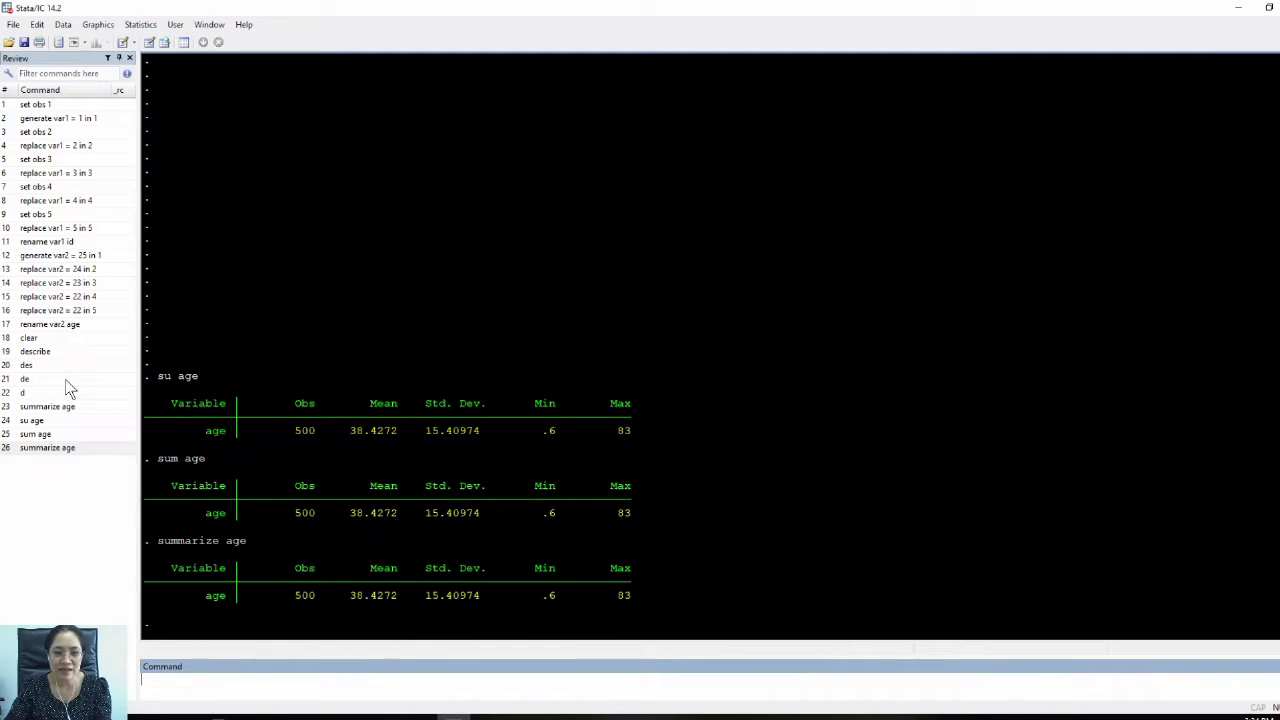
Step: Step back through the previously run commands as far as clear, and forward again to an empty command line
key("Page_Up")
key("Page_Up")
key("Page_Up")
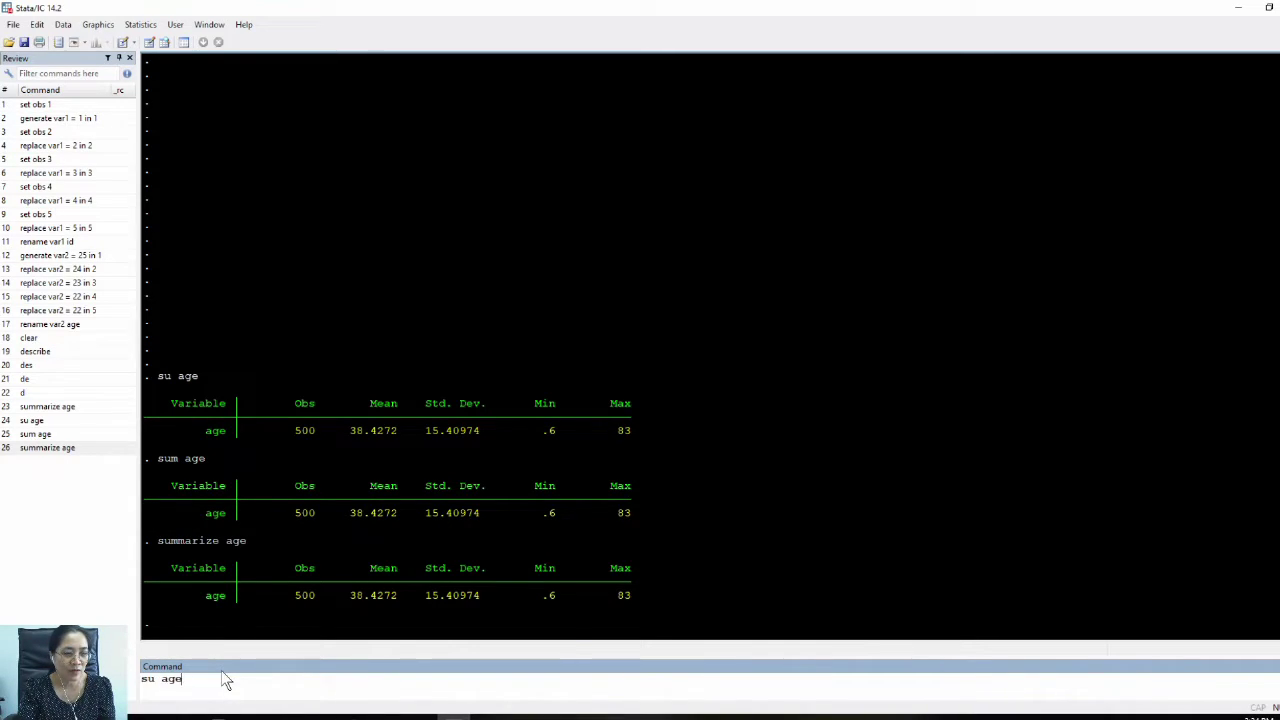
key("Page_Up")
key("Page_Up")
key("Page_Up")
key("Page_Up")
key("Page_Up")
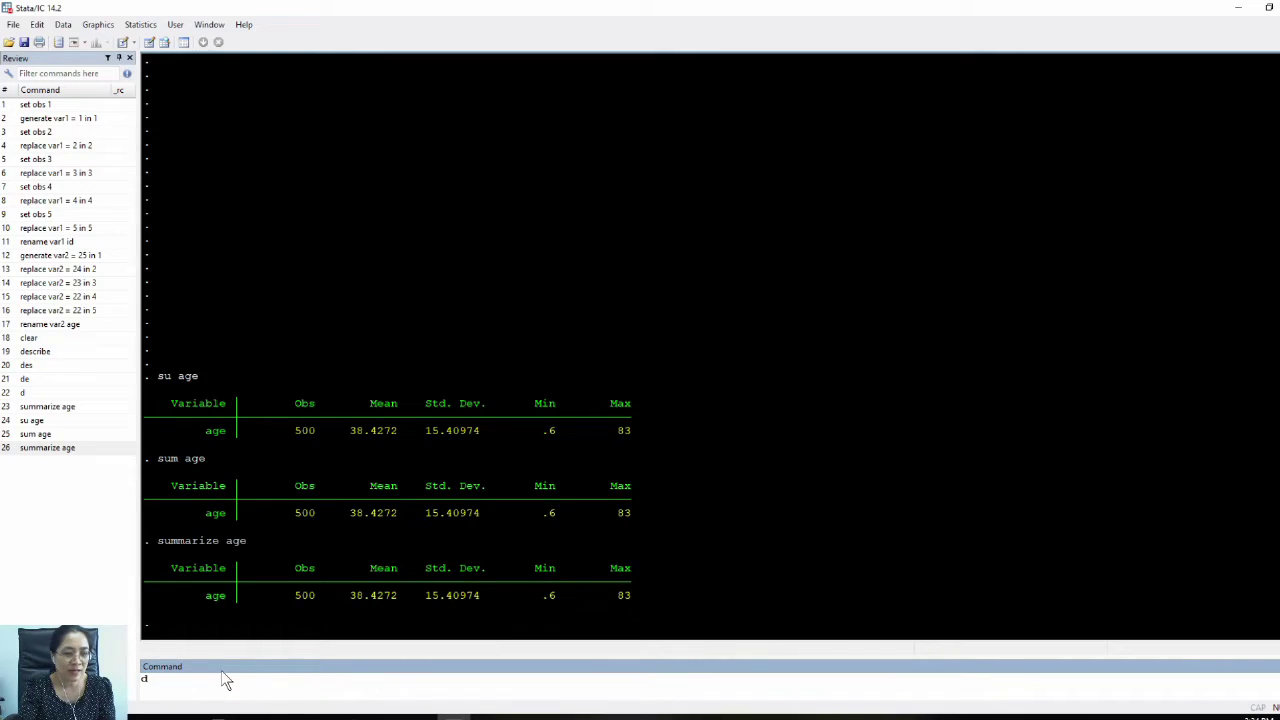
key("Page_Down")
key("Page_Down")
key("Page_Up")
key("Page_Up")
key("Page_Up")
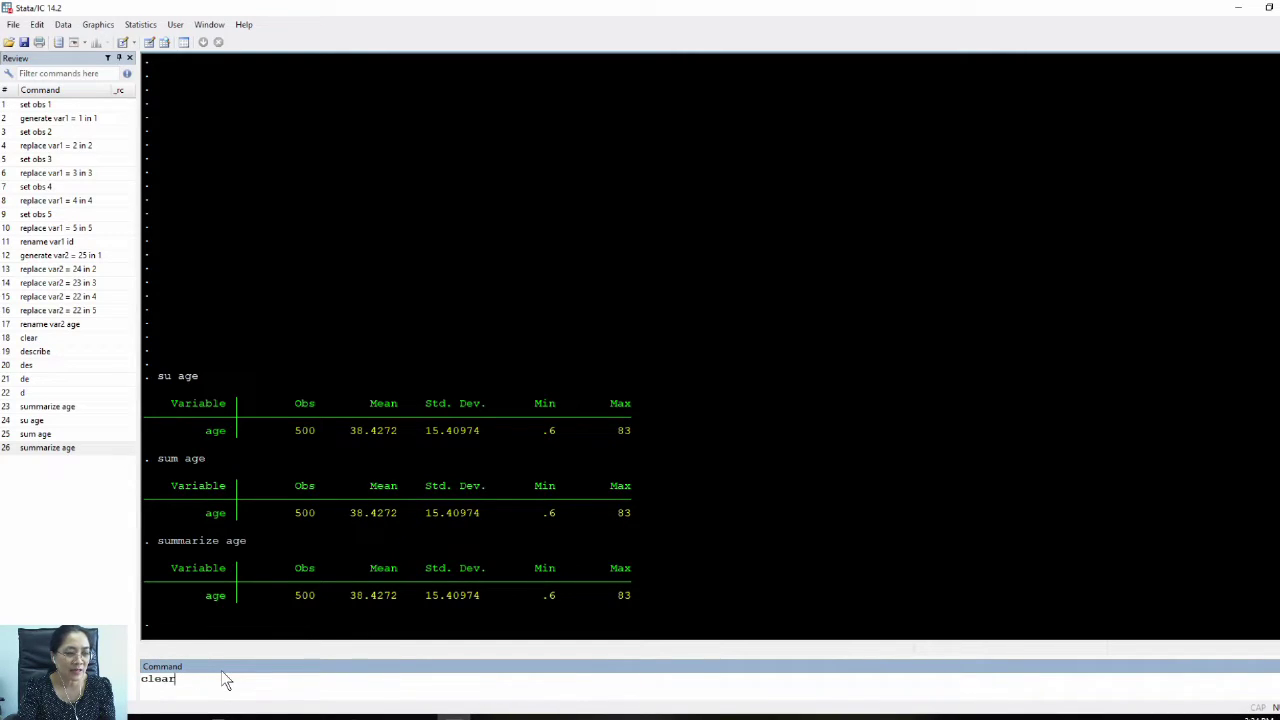
key("Page_Down")
key("Page_Down")
key("Page_Down")
key("Page_Down")
key("Page_Down")
key("Page_Down")
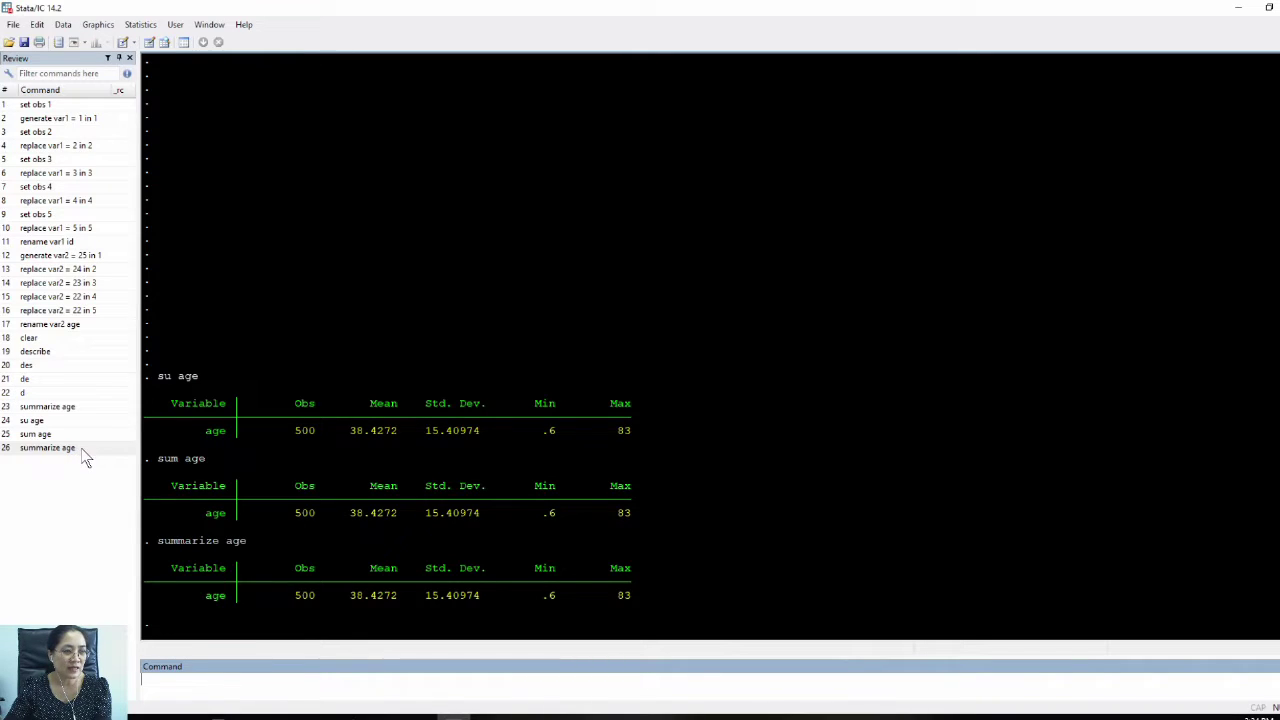
Step: Reuse the latest summarize age command from the history, add the detail option and run summarize age, detail
left_click(81, 448)
left_click(253, 680)
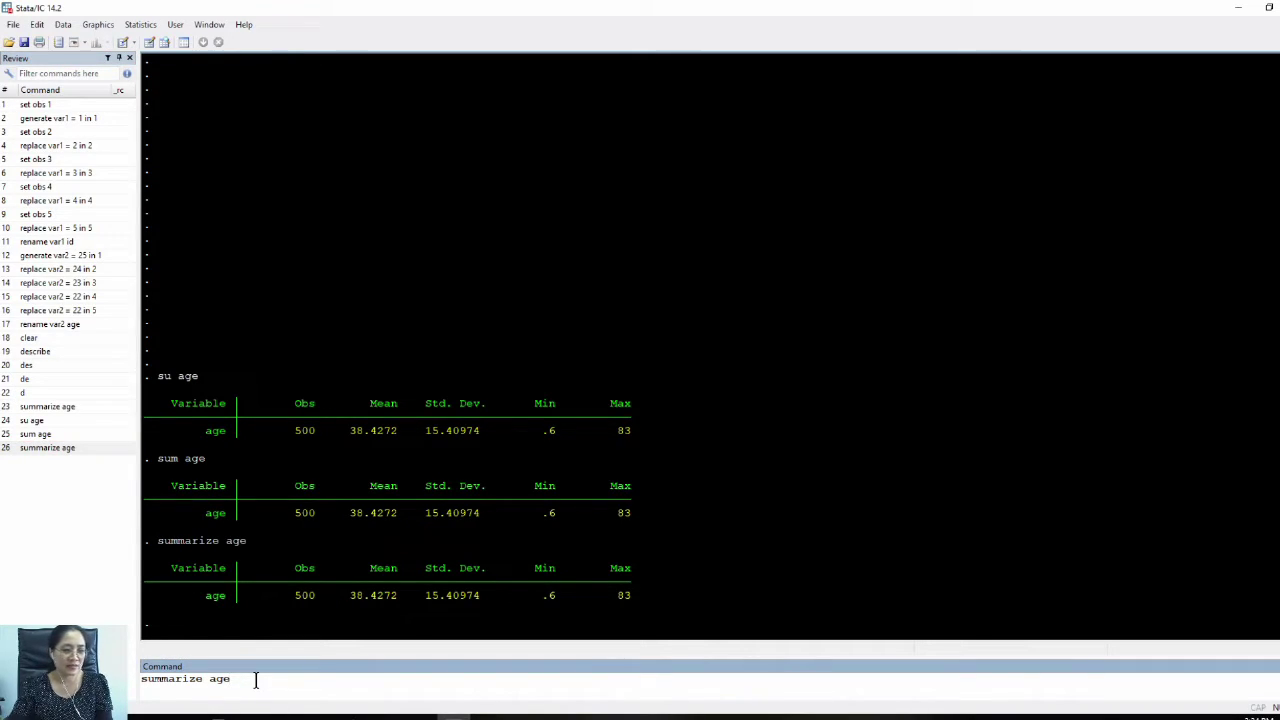
type(",")
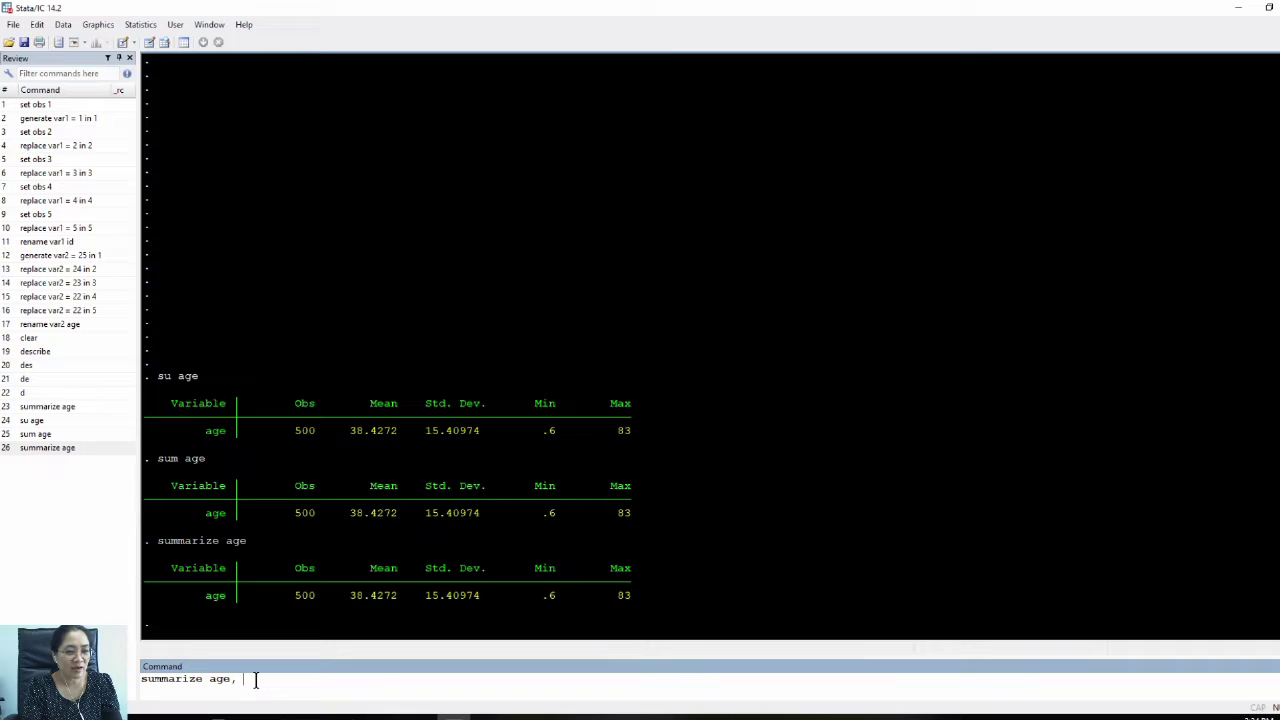
type("detail")
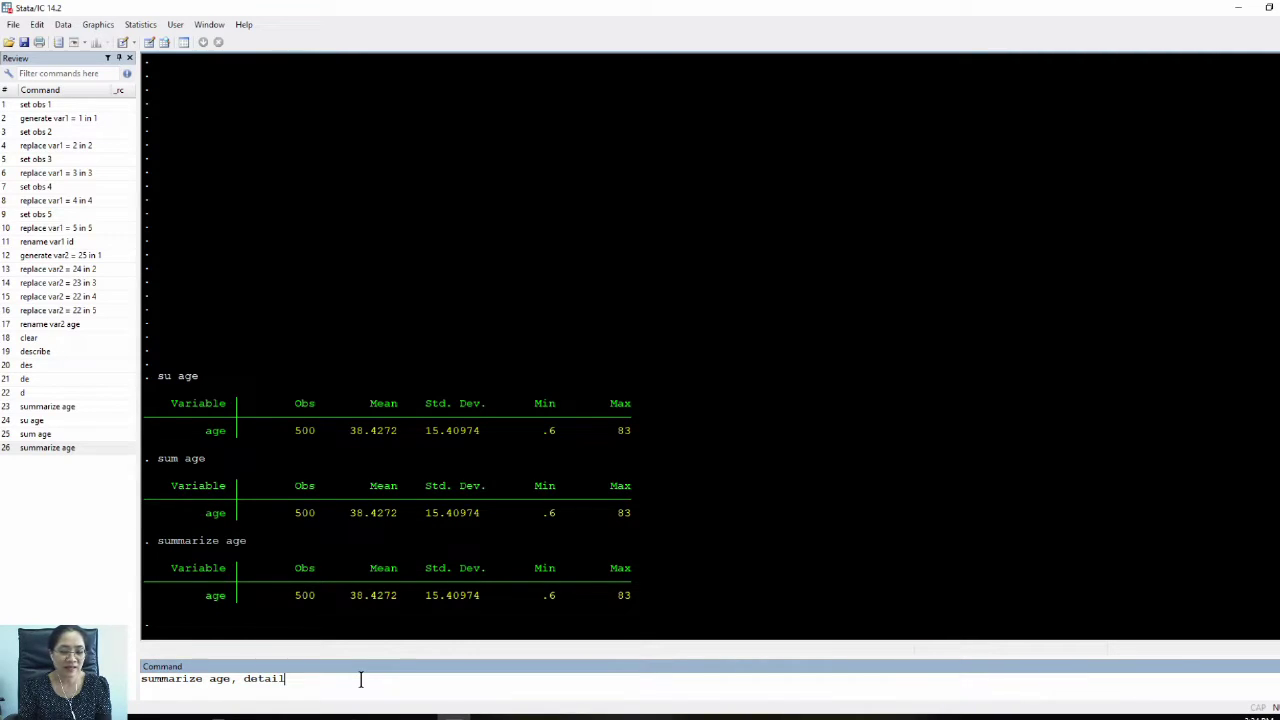
key("Return")
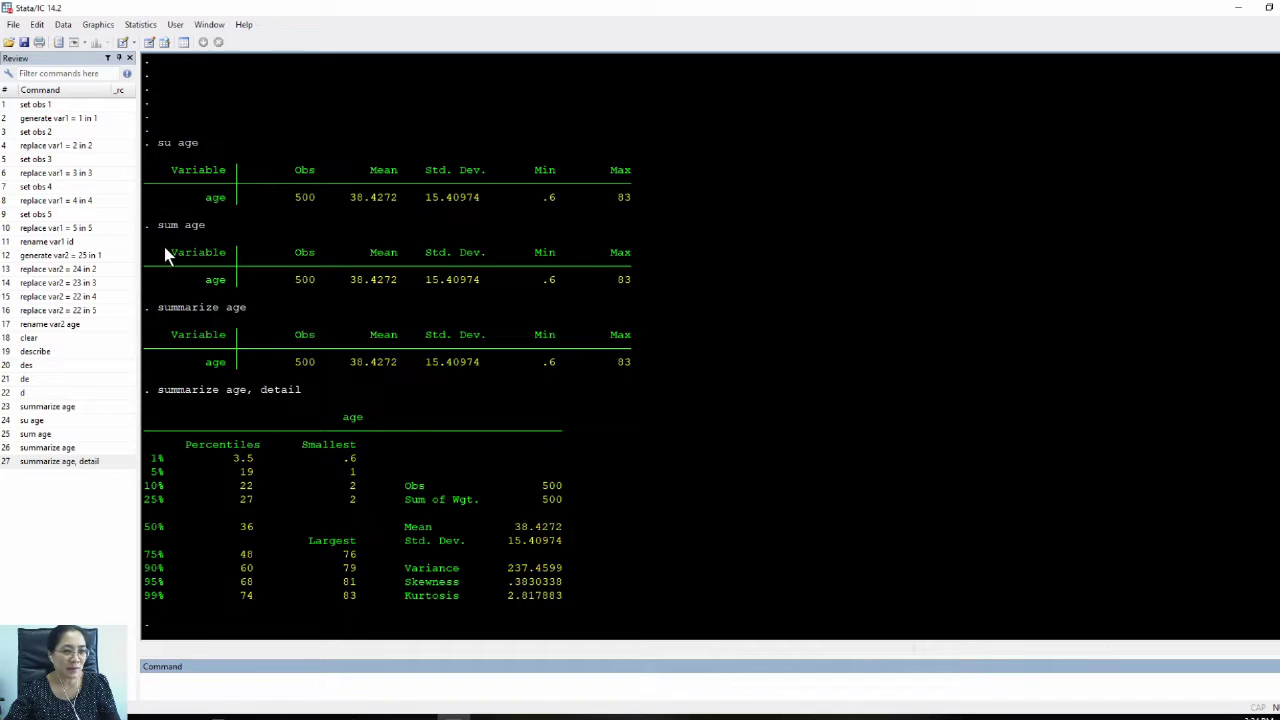
Step: Reuse the su age command from the history, add the abbreviated option and run su age, de
left_click(64, 421)
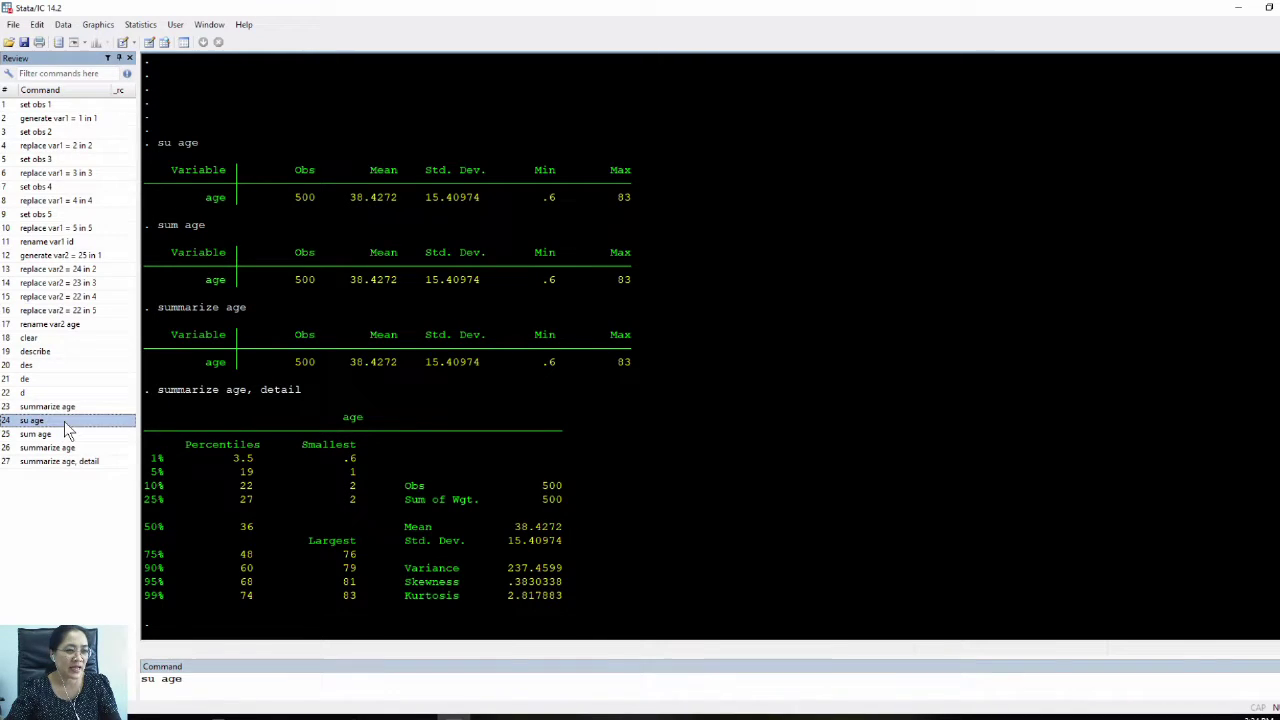
left_click(187, 678)
type(", de")
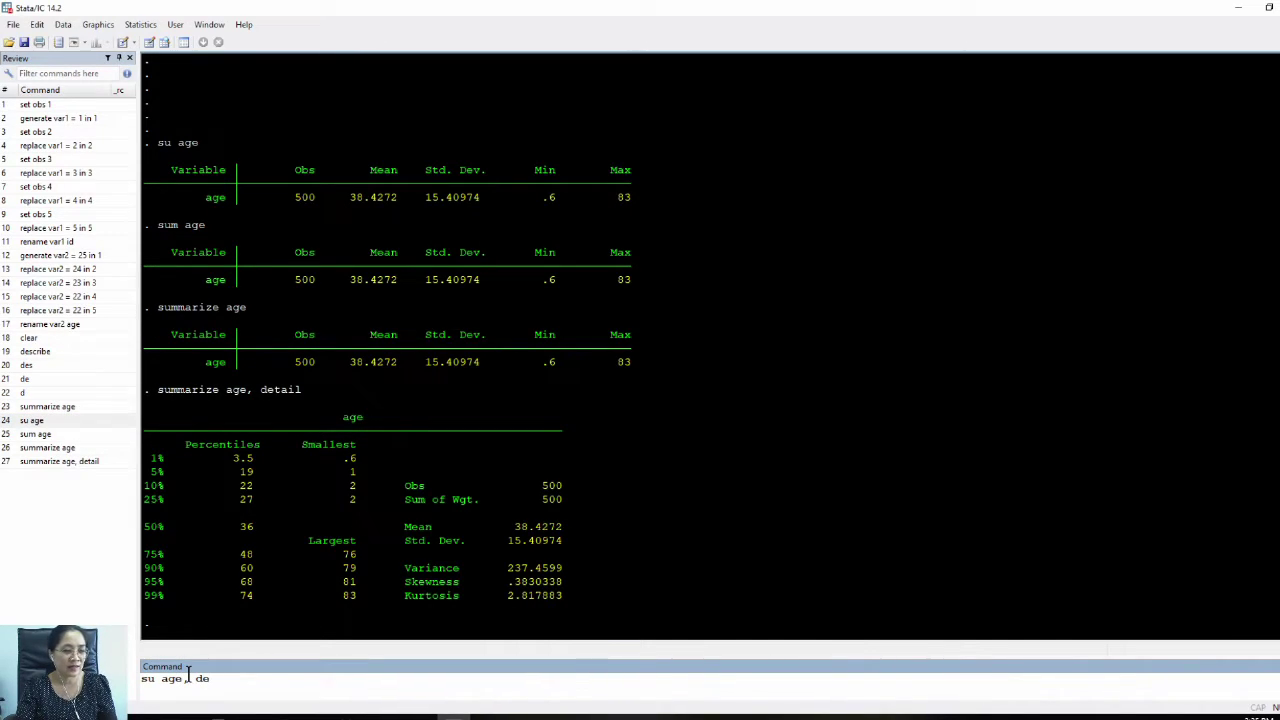
key("Return")
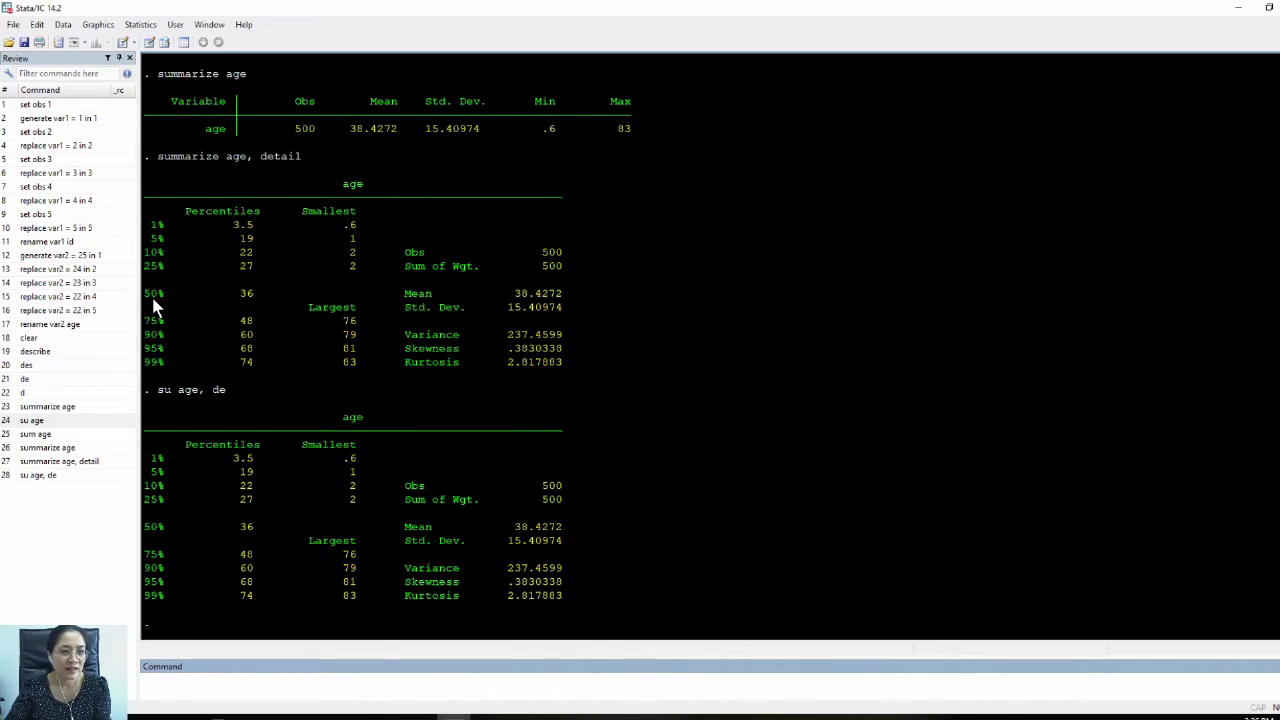
Step: Examine the 50% percentile, Variance and Skewness rows in the summarize age, detail output, highlighting each one
left_click_drag(143, 292, 257, 298)
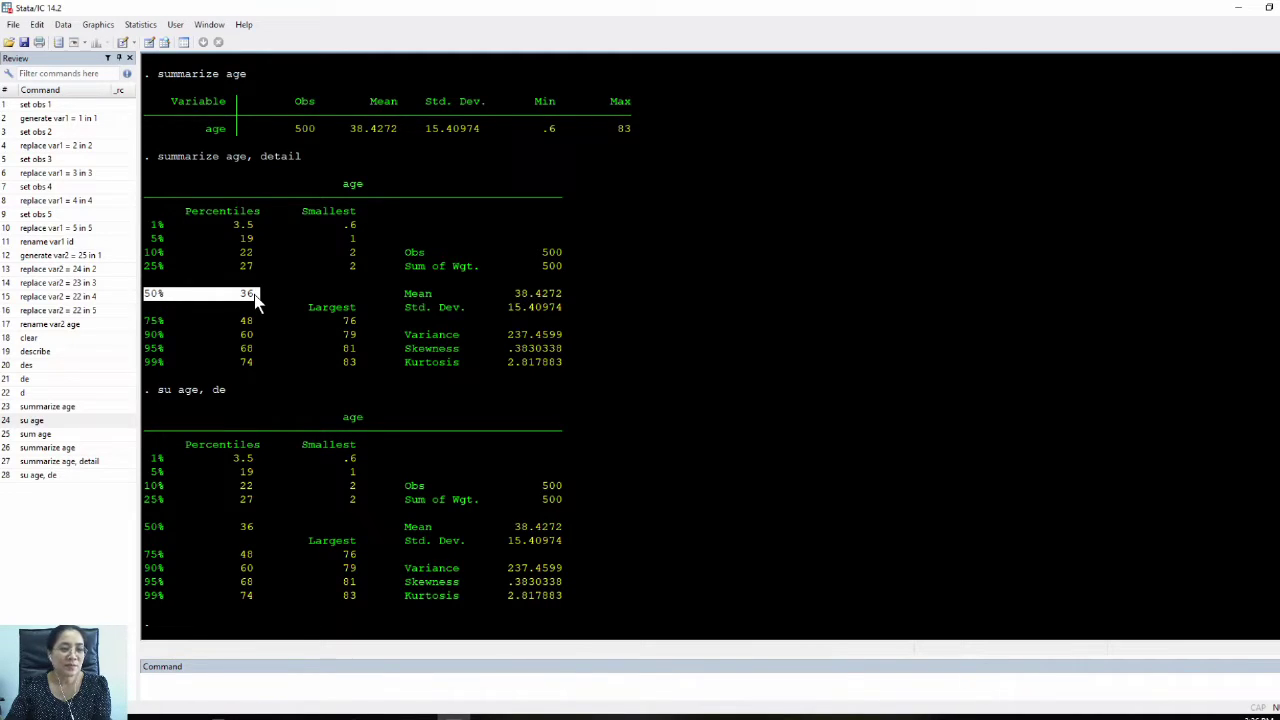
left_click(640, 316)
left_click_drag(401, 334, 572, 343)
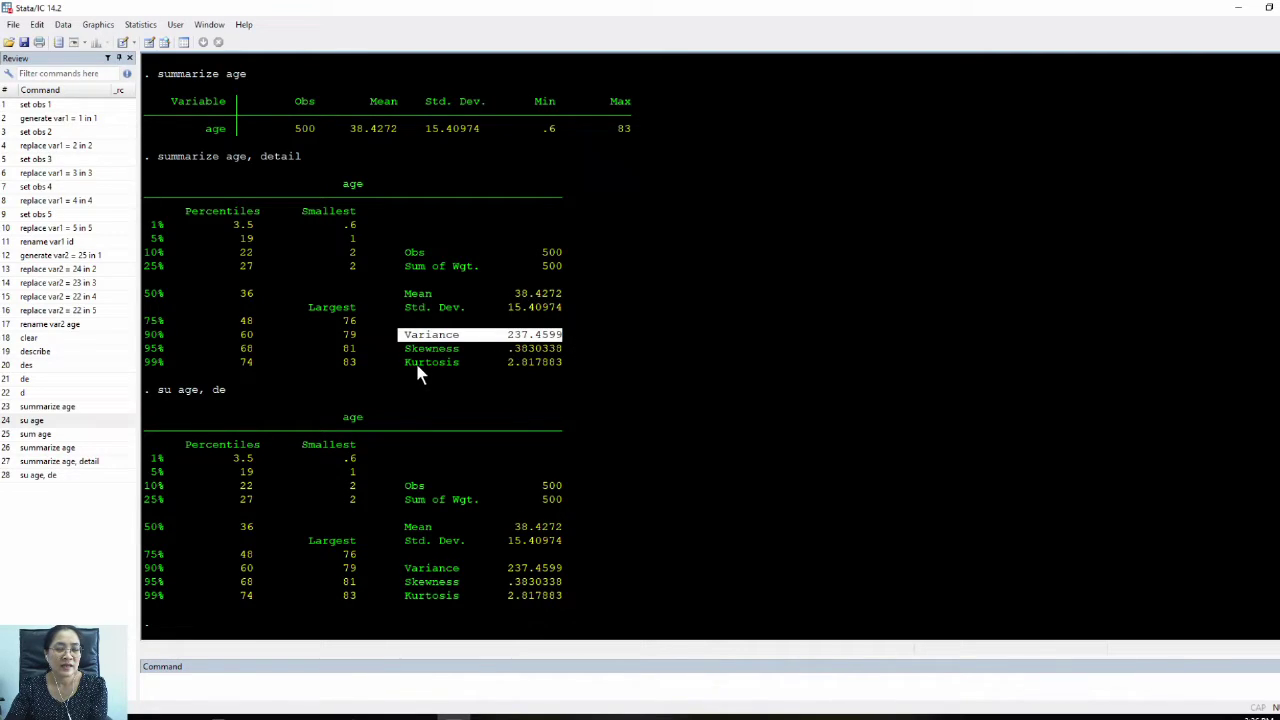
left_click(582, 338)
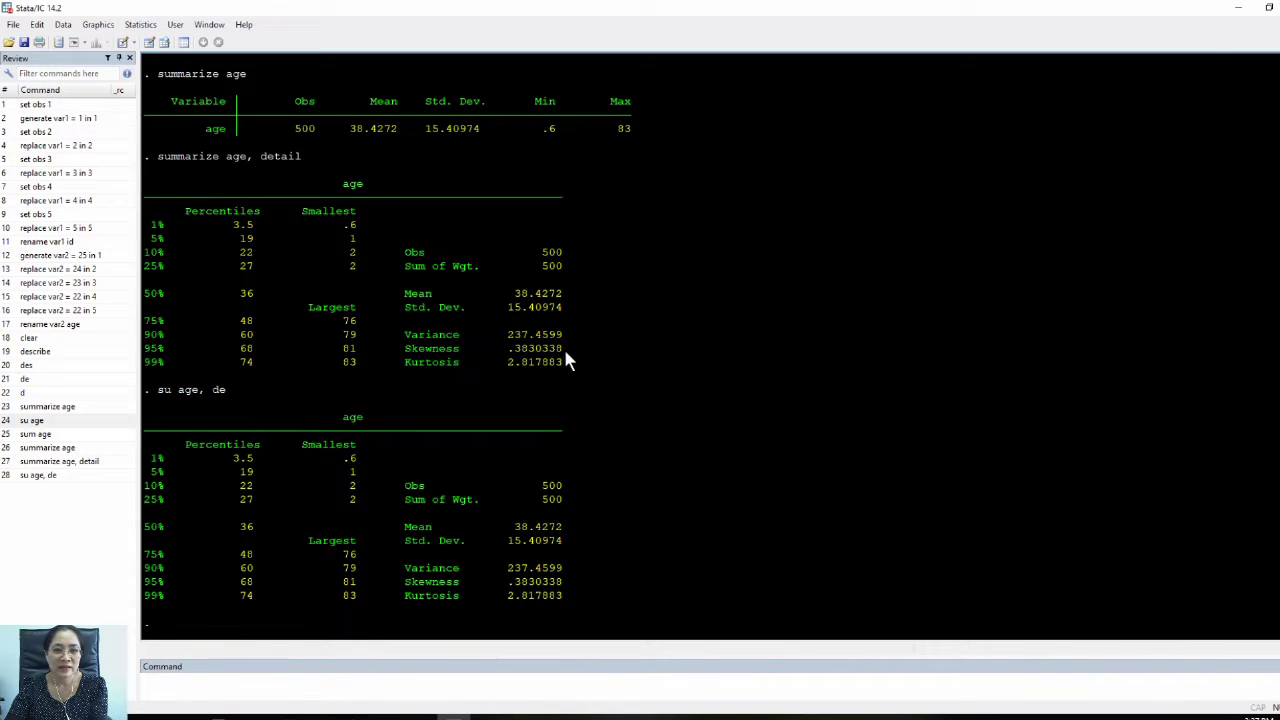
left_click_drag(401, 348, 577, 349)
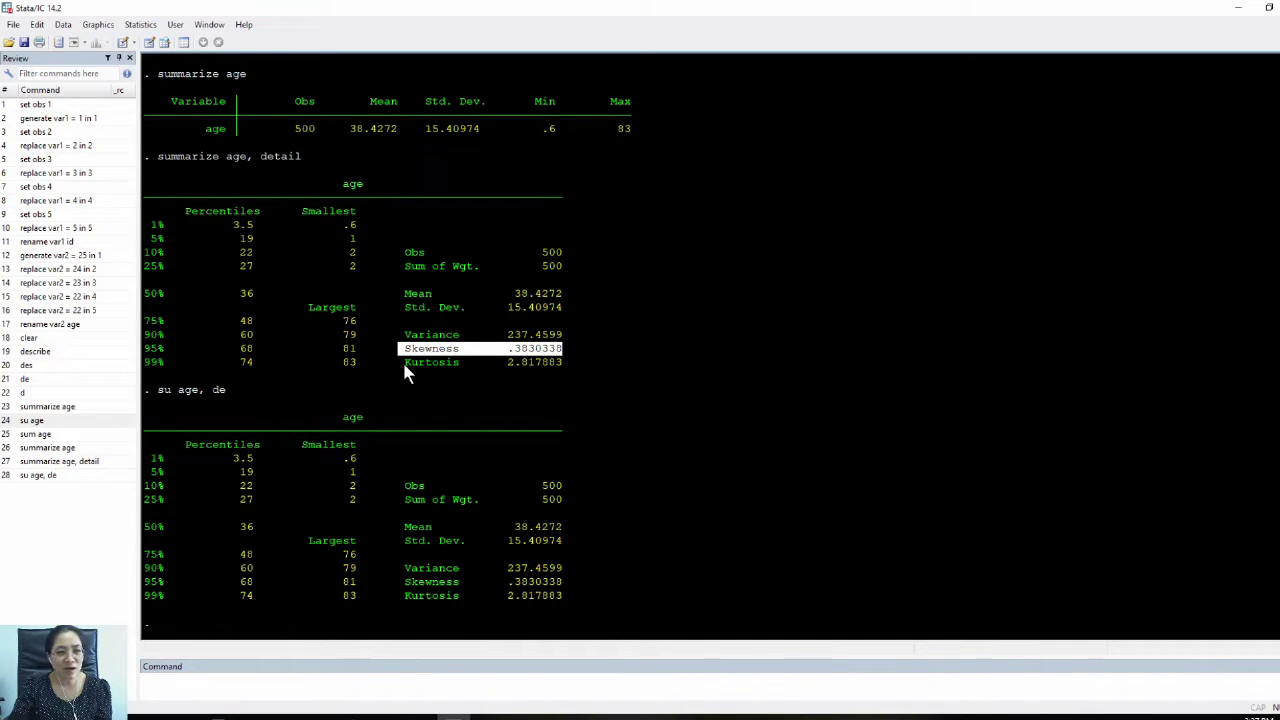
Step: Examine the Kurtosis row in the summarize age, detail output, highlighting it and clearing the highlight
left_click_drag(404, 366, 565, 368)
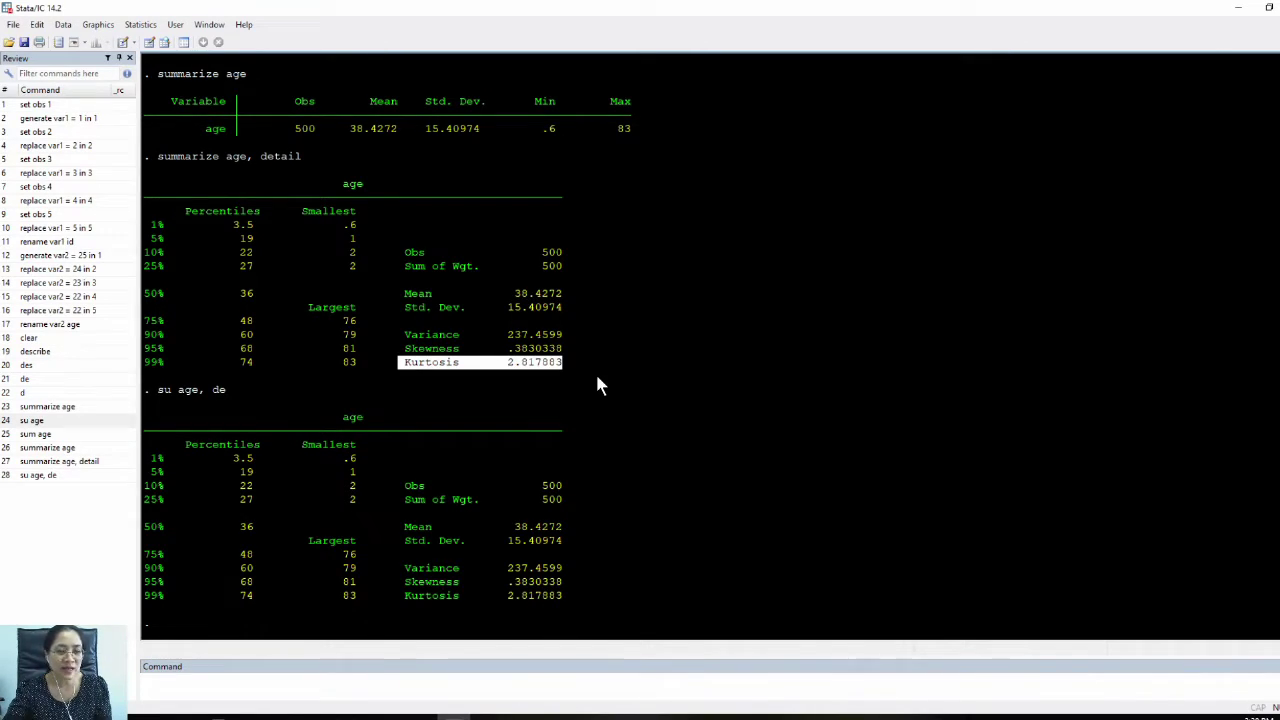
left_click(779, 379)
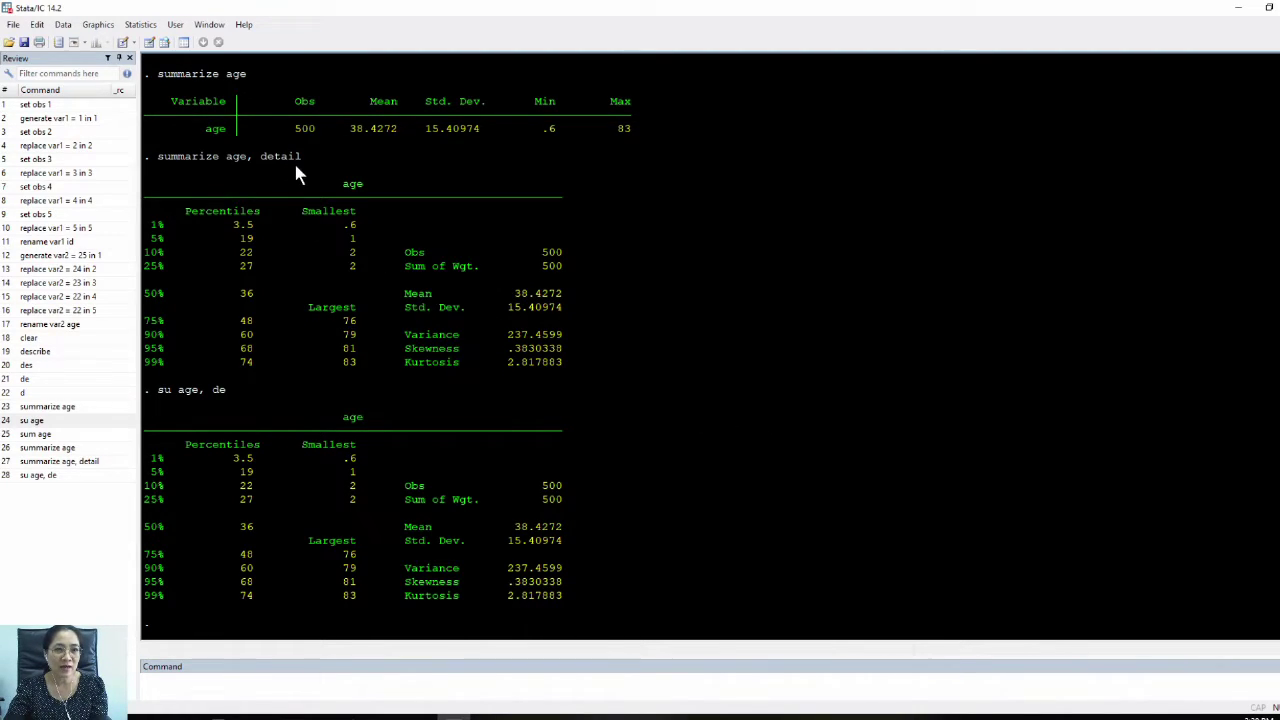
Step: Look up the help for the command sum and follow its link to the summarize help page
left_click(252, 27)
left_click(350, 103)
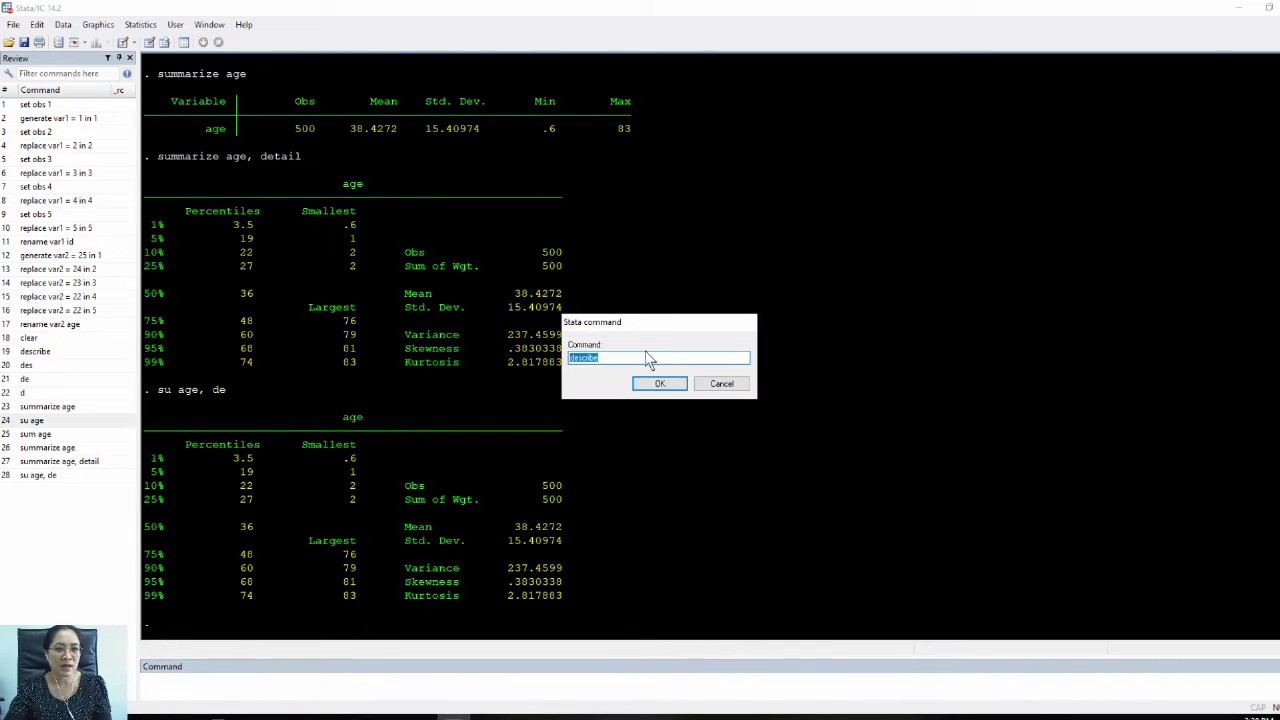
left_click_drag(644, 357, 557, 366)
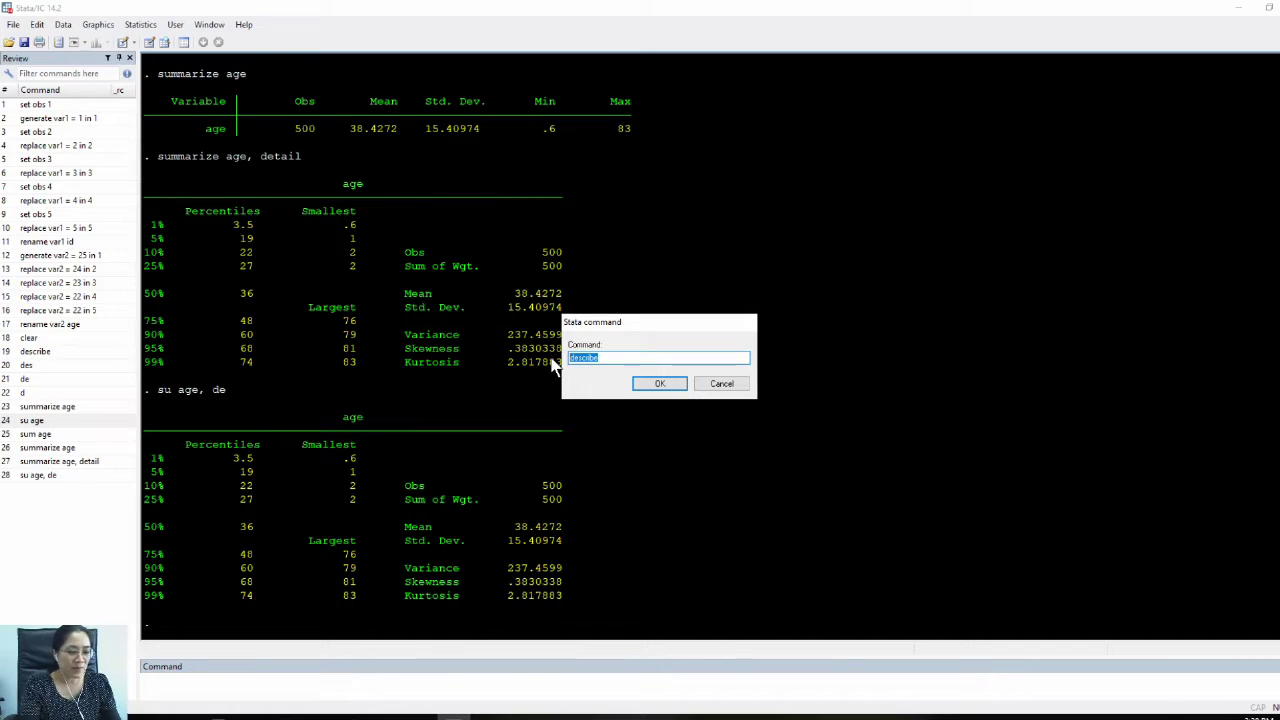
type("sum")
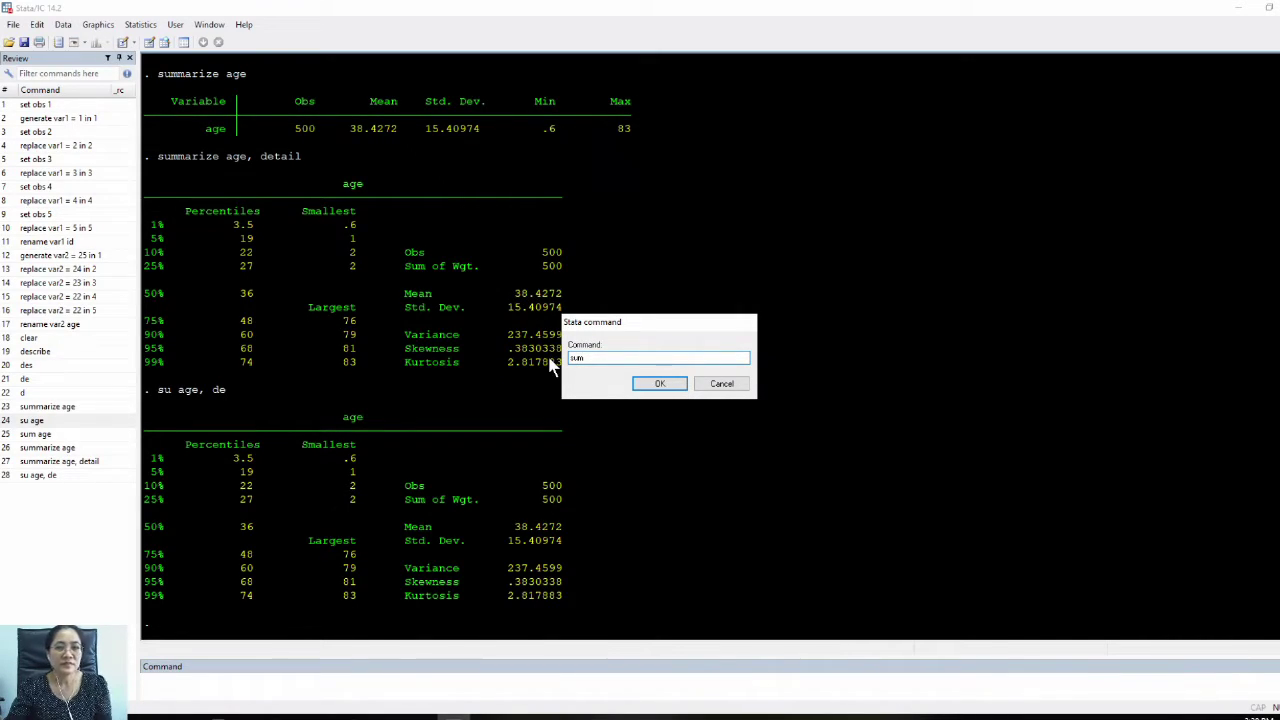
left_click(657, 385)
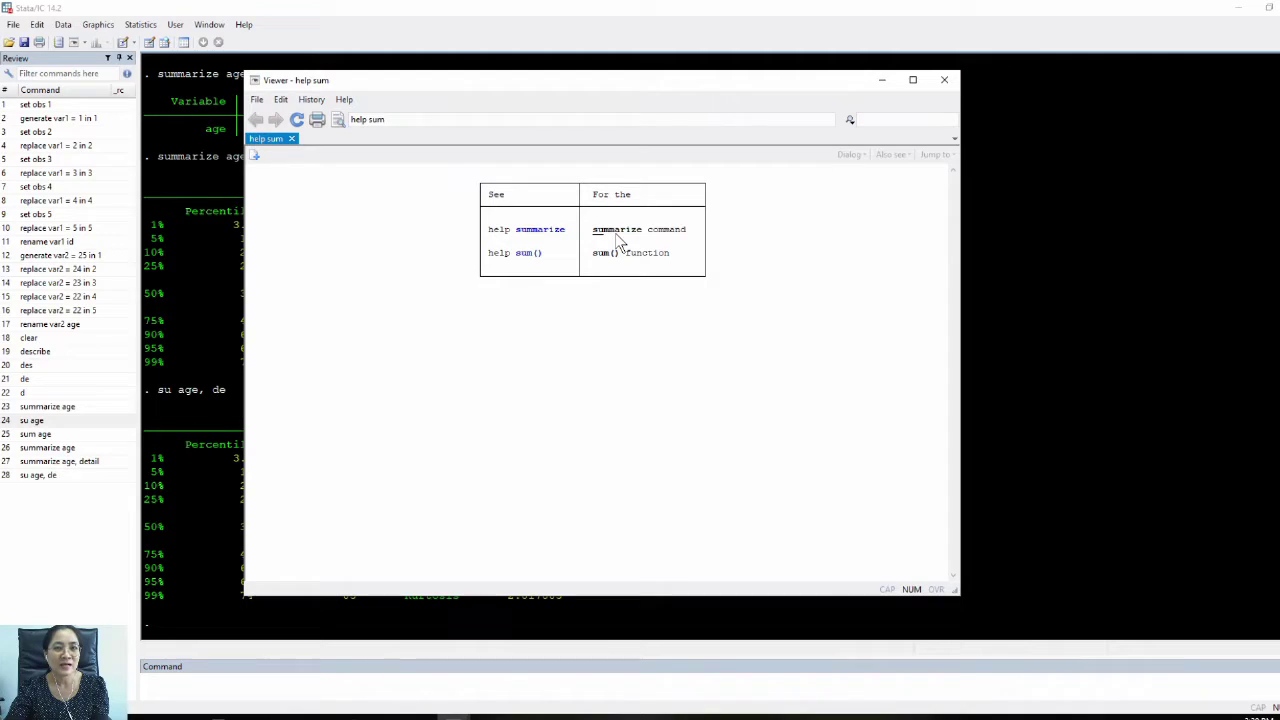
left_click(546, 230)
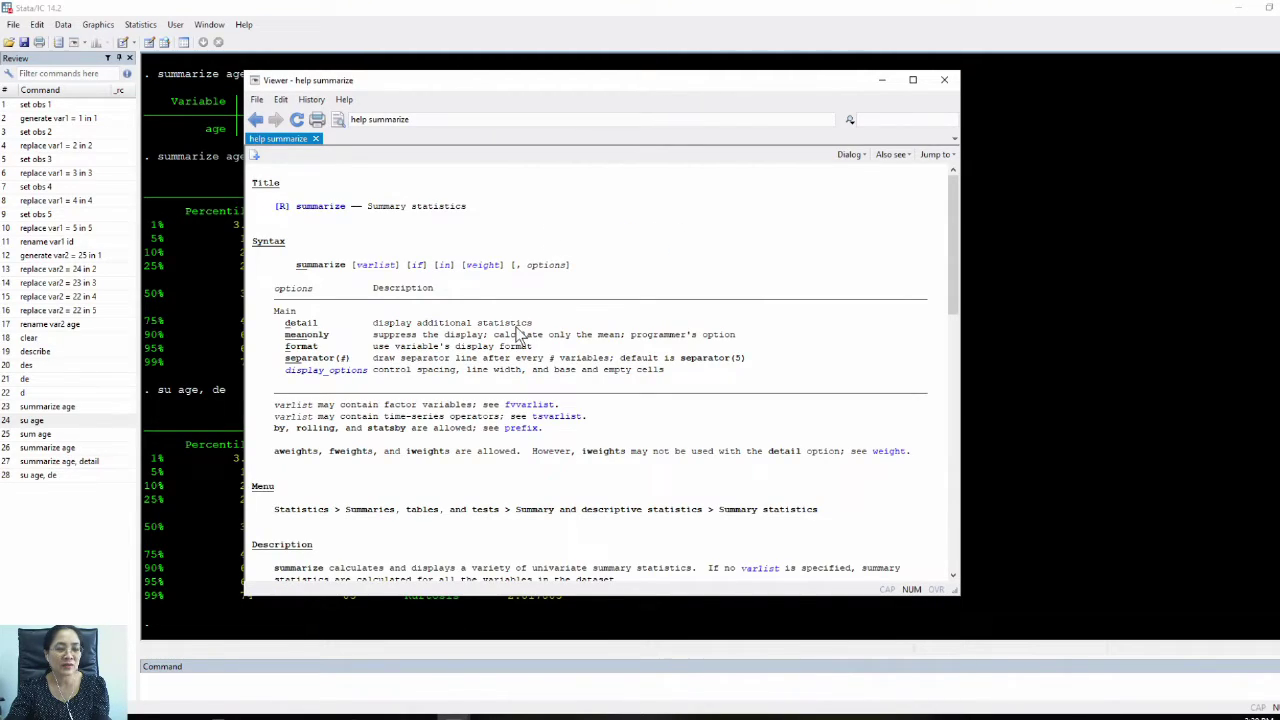
Step: Examine the detail option and the path to Summary statistics in the summarize help, highlighting each part
left_click_drag(459, 81, 377, 61)
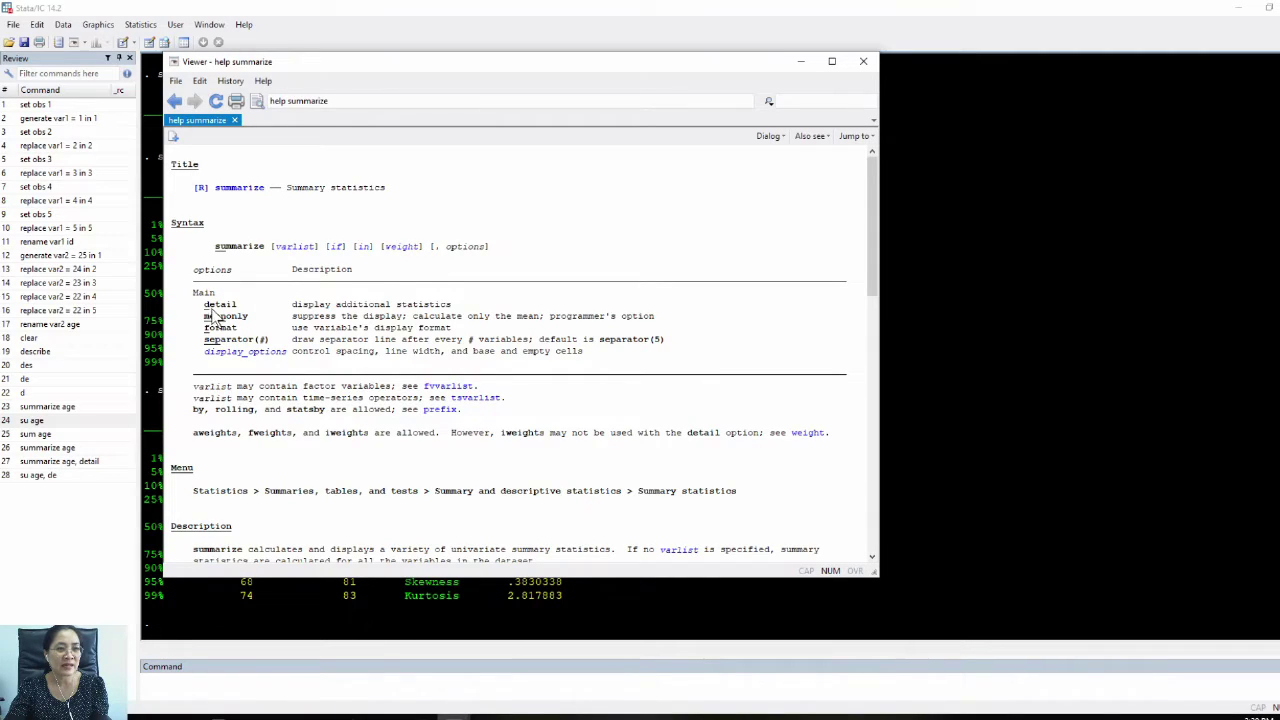
left_click_drag(206, 305, 468, 313)
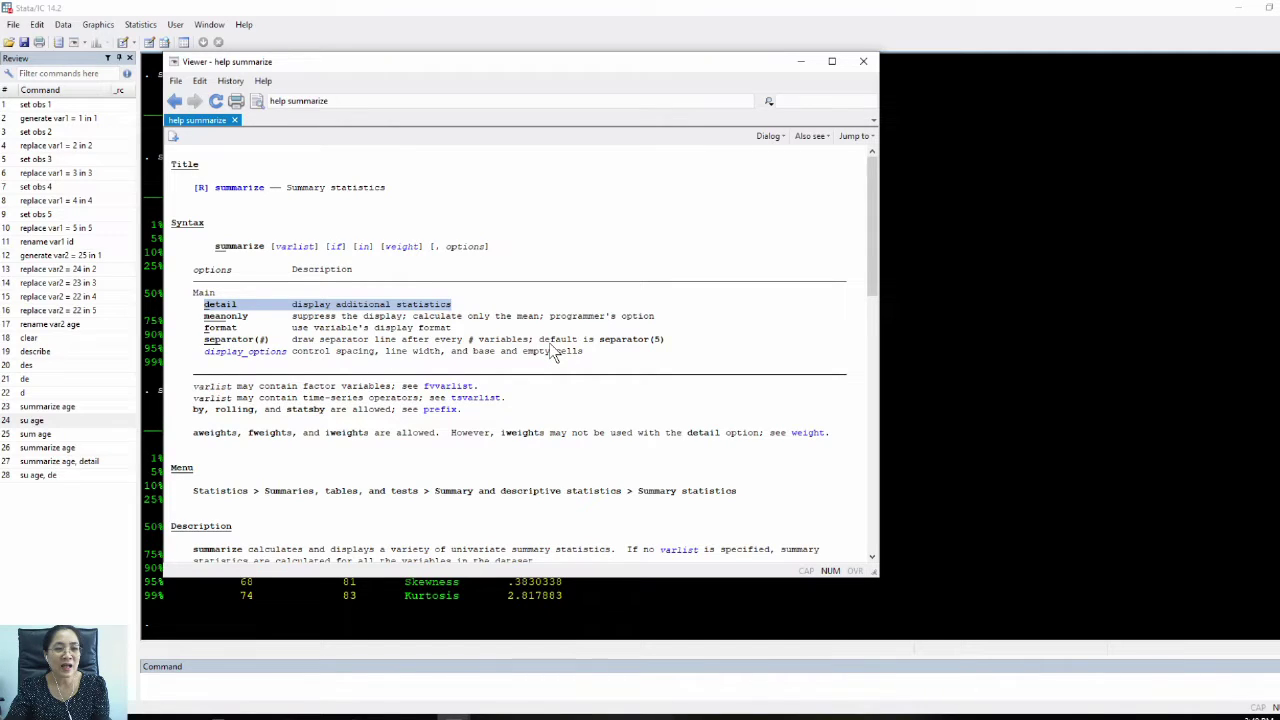
left_click_drag(525, 59, 767, 71)
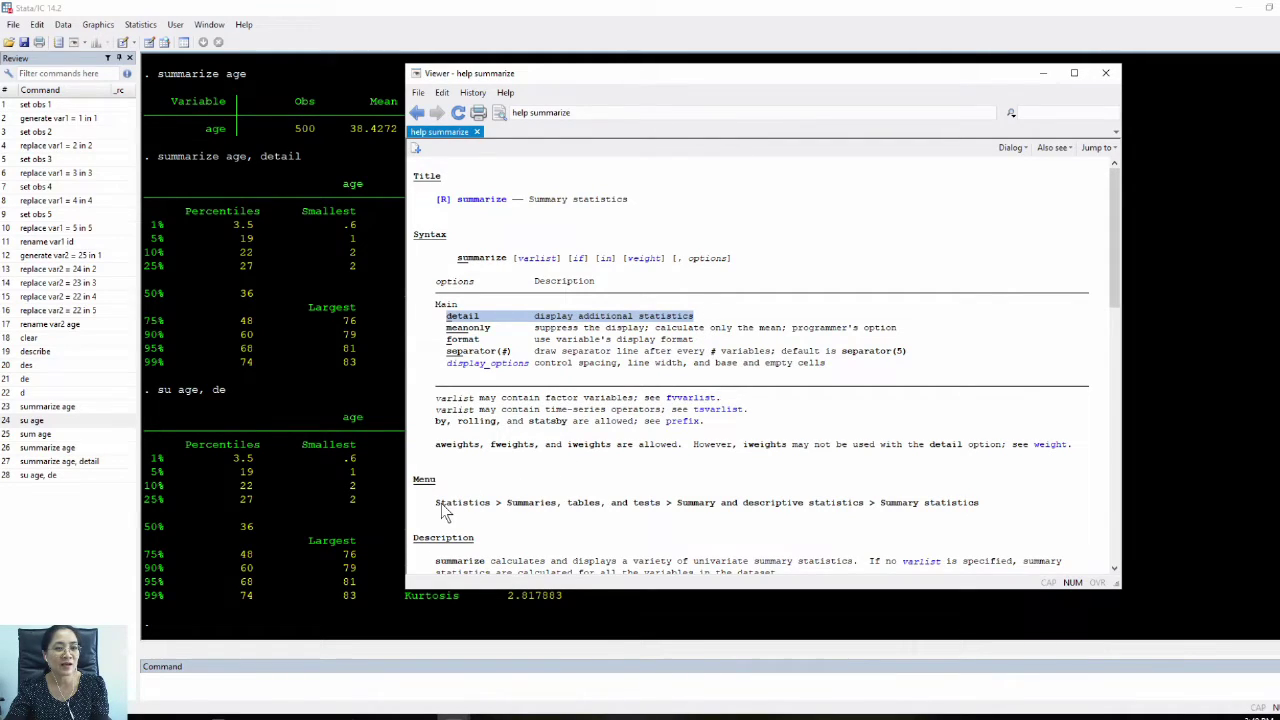
left_click_drag(434, 503, 496, 508)
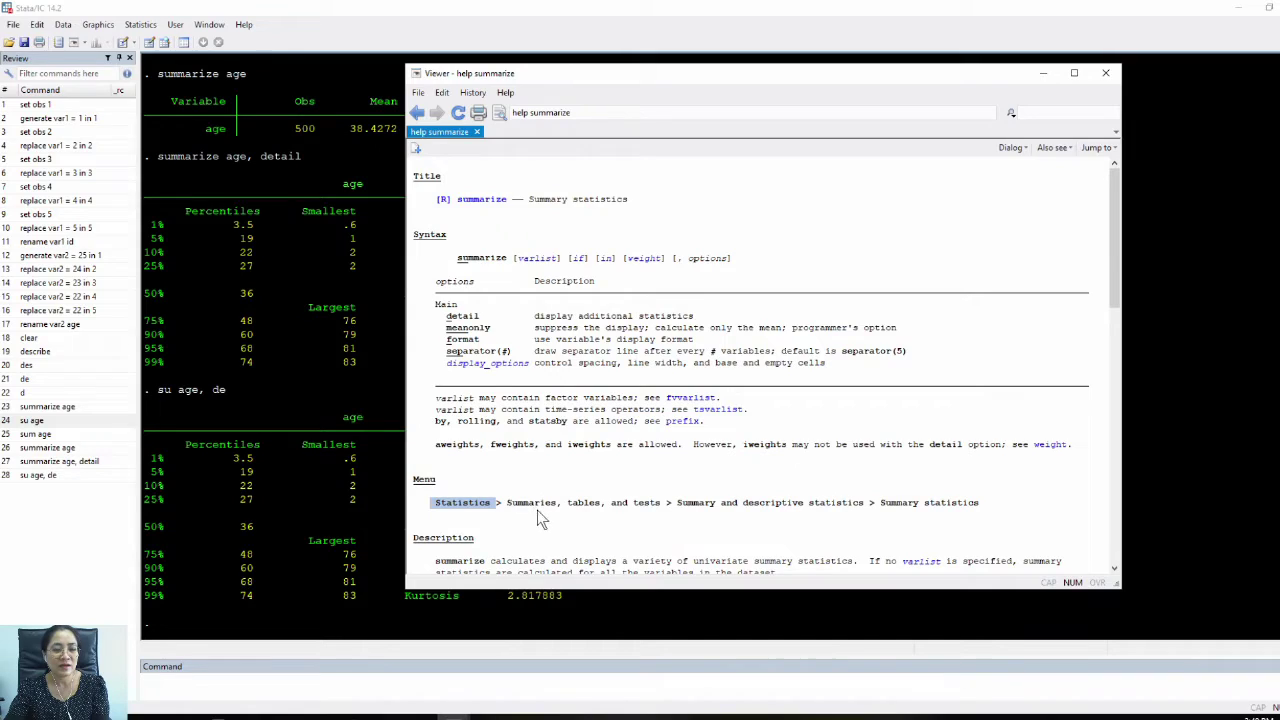
left_click_drag(507, 501, 993, 510)
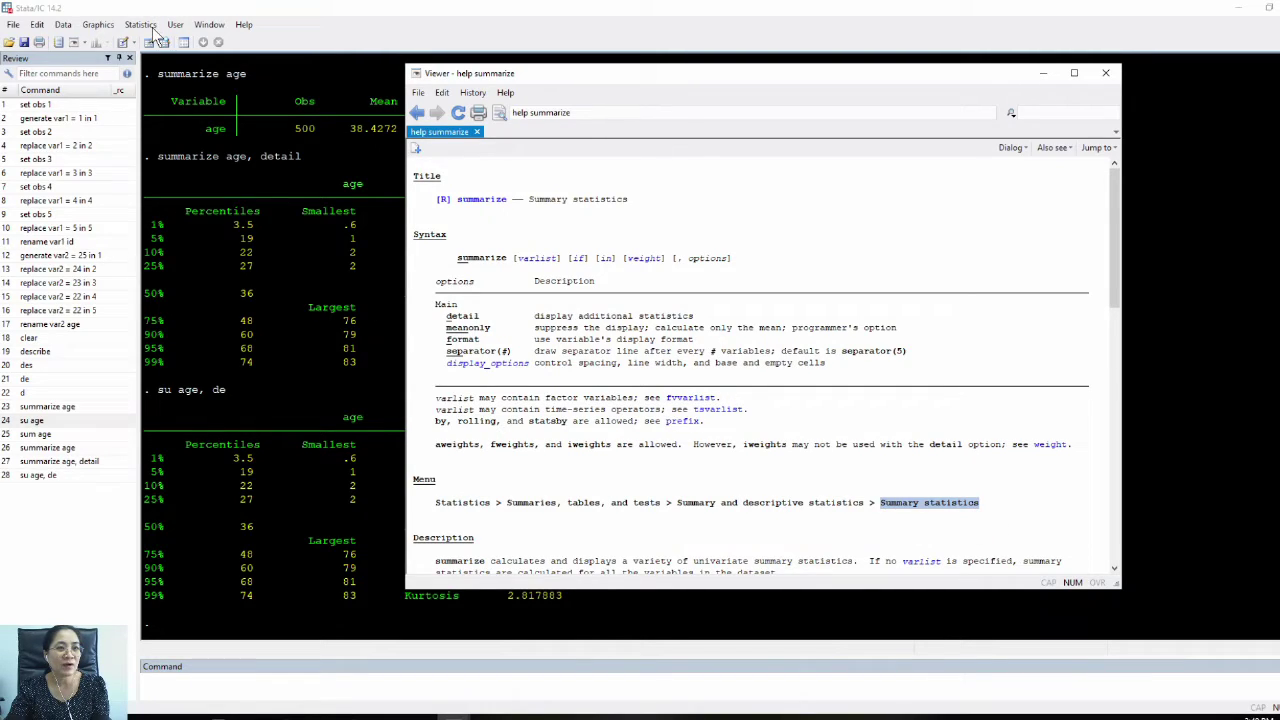
Step: Locate the Summary statistics command under Summary and descriptive statistics without opening it, and return to the summarize help
left_click(141, 25)
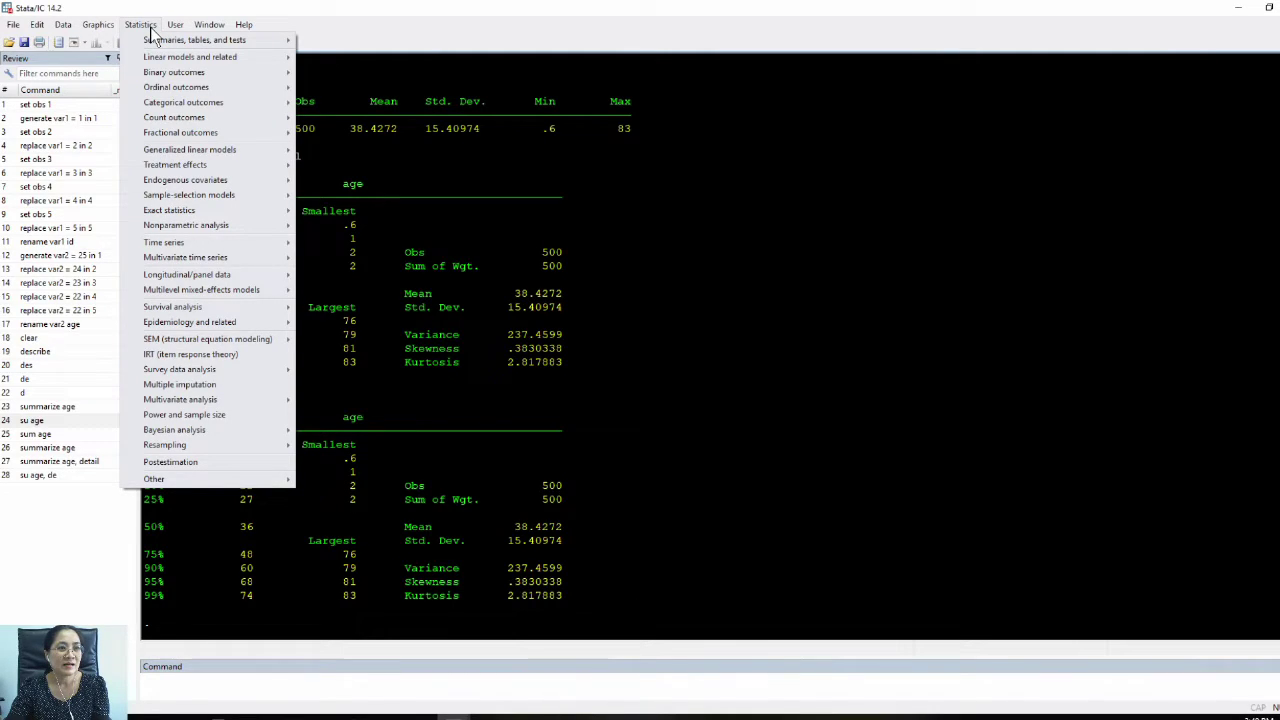
mouse_move(218, 45)
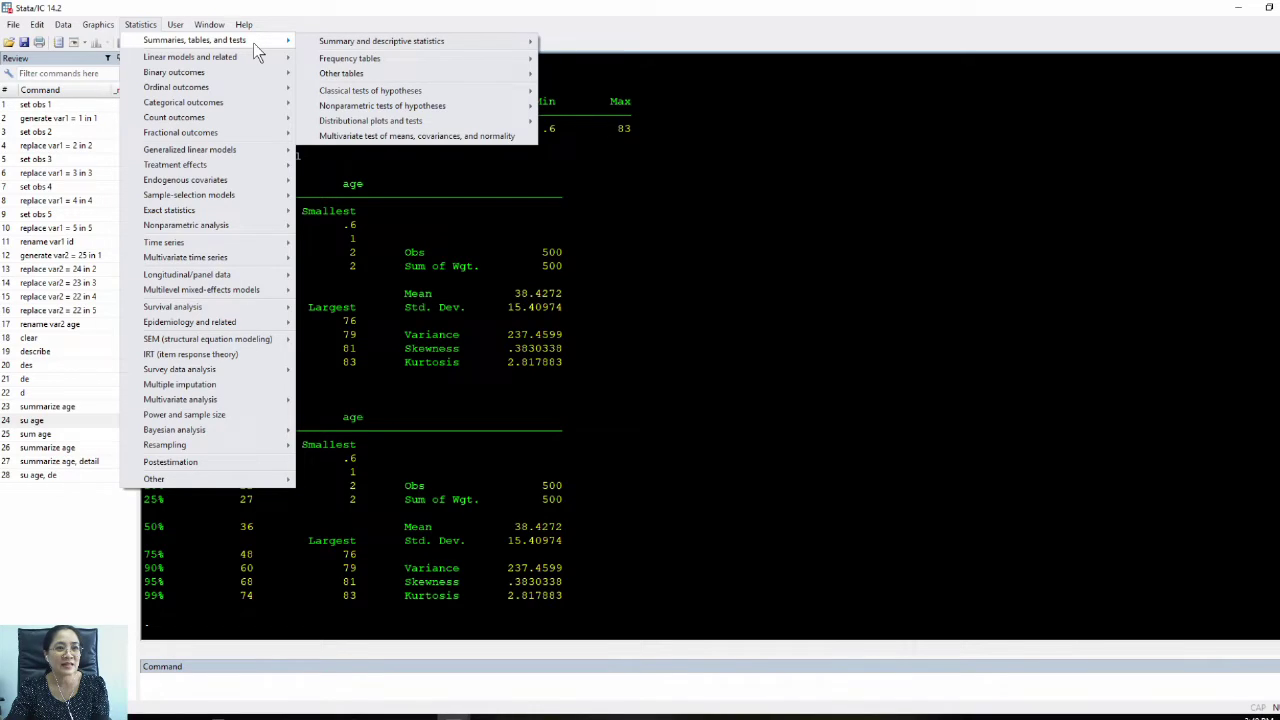
mouse_move(491, 44)
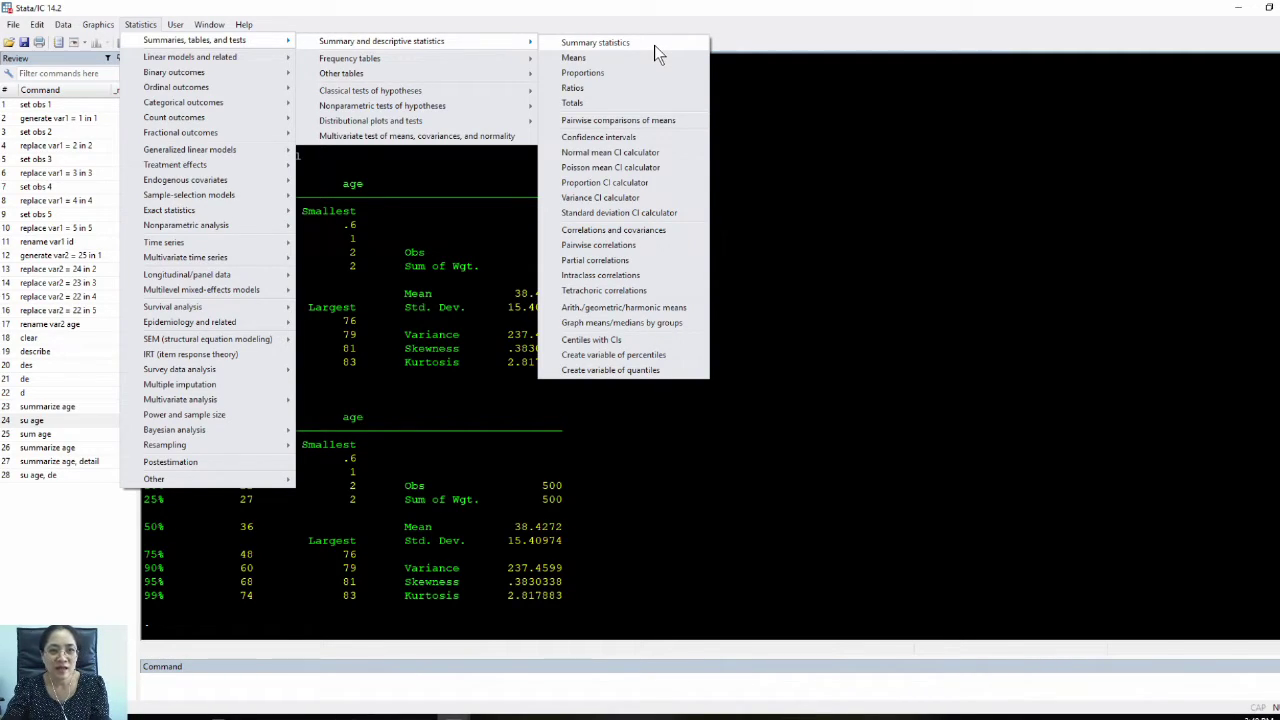
left_click(788, 119)
mouse_move(457, 711)
left_click(525, 670)
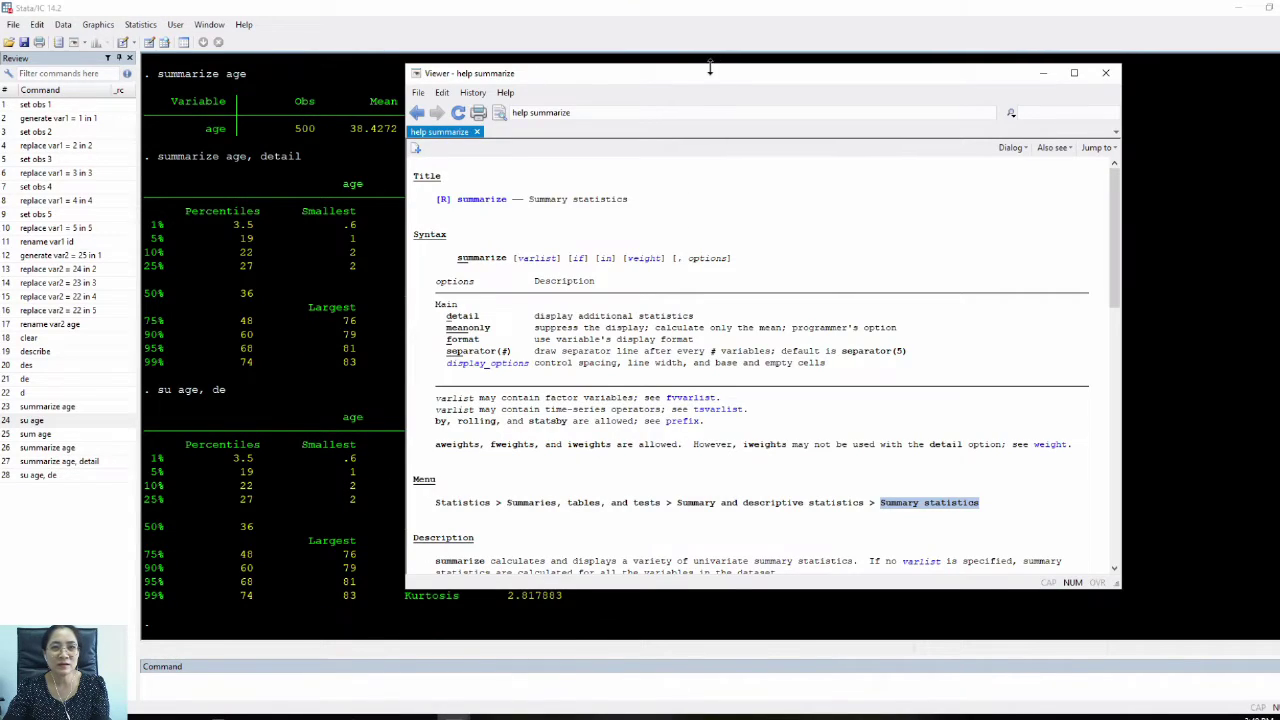
Step: Read the Description section of the summarize help, highlighting its whole paragraph
left_click_drag(713, 77, 614, 77)
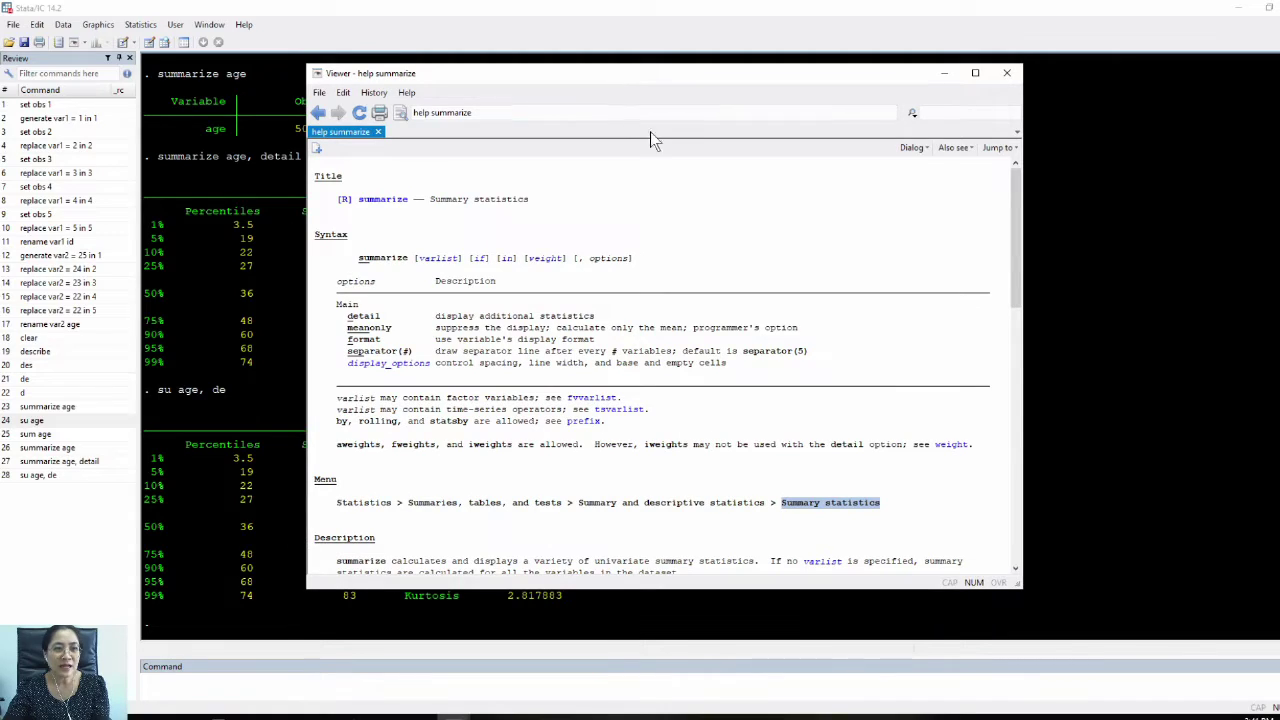
scroll(684, 363, "down", 8)
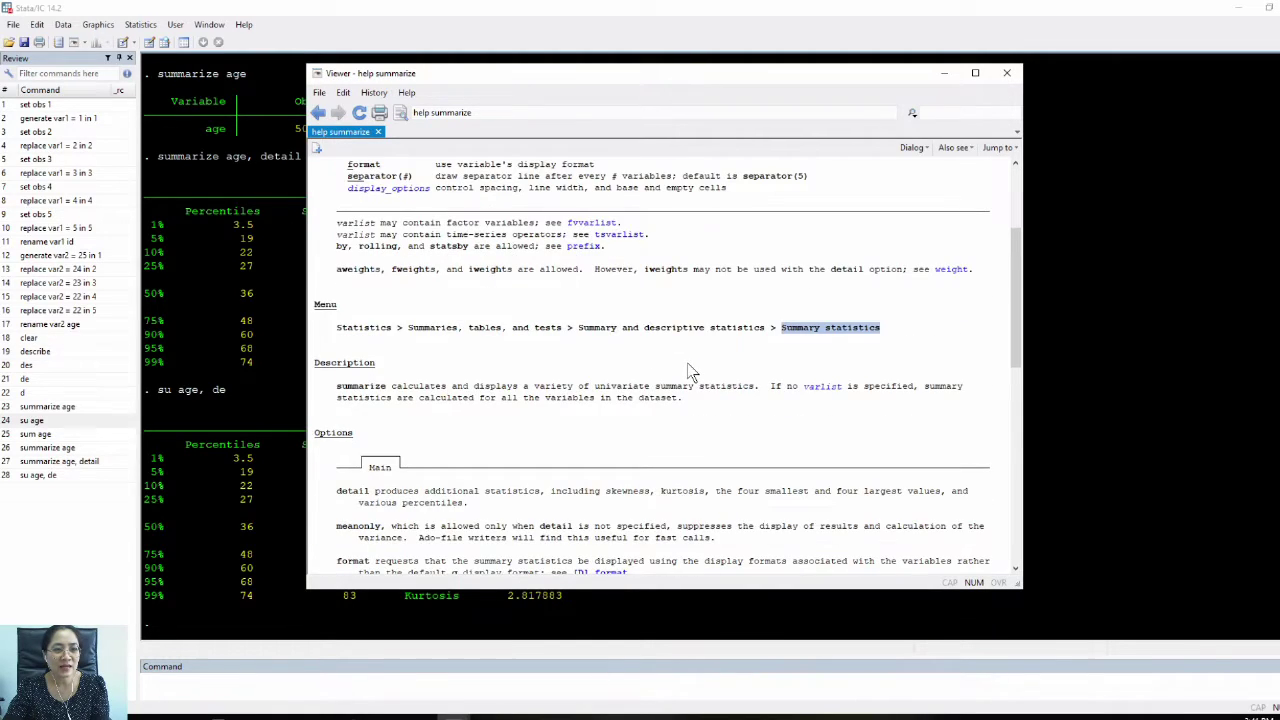
scroll(697, 370, "down", 2)
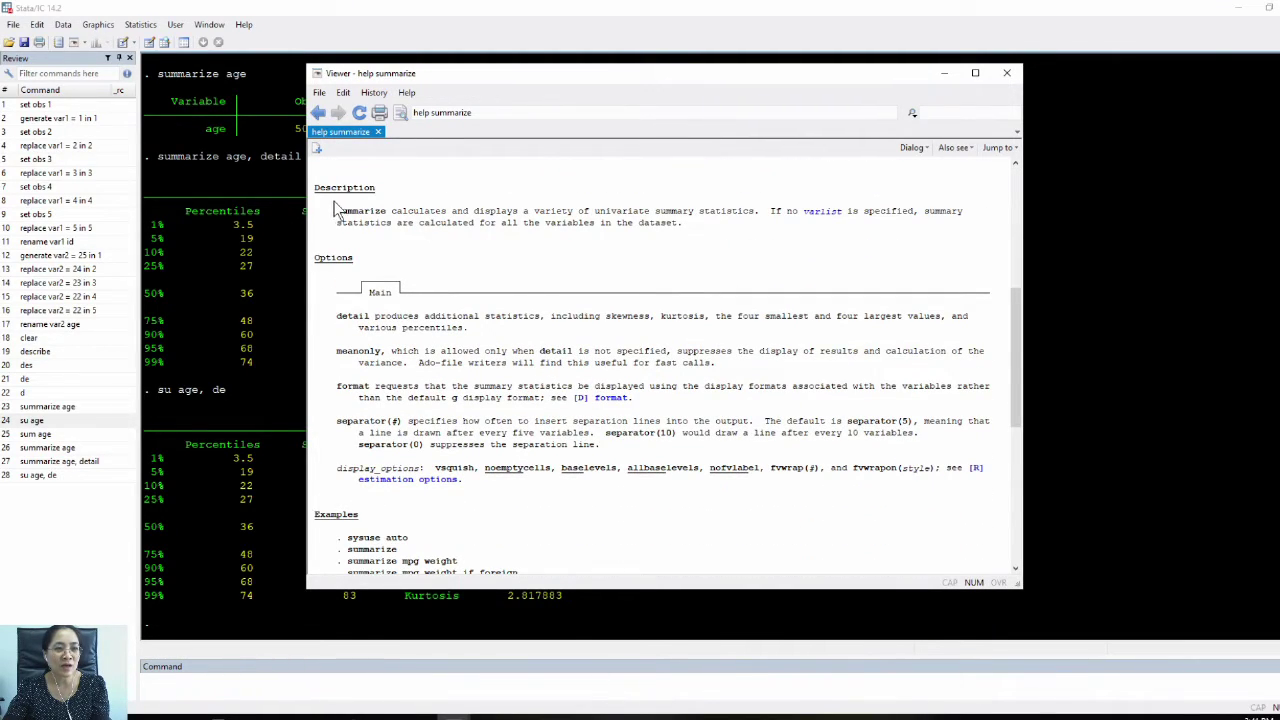
left_click_drag(338, 214, 680, 232)
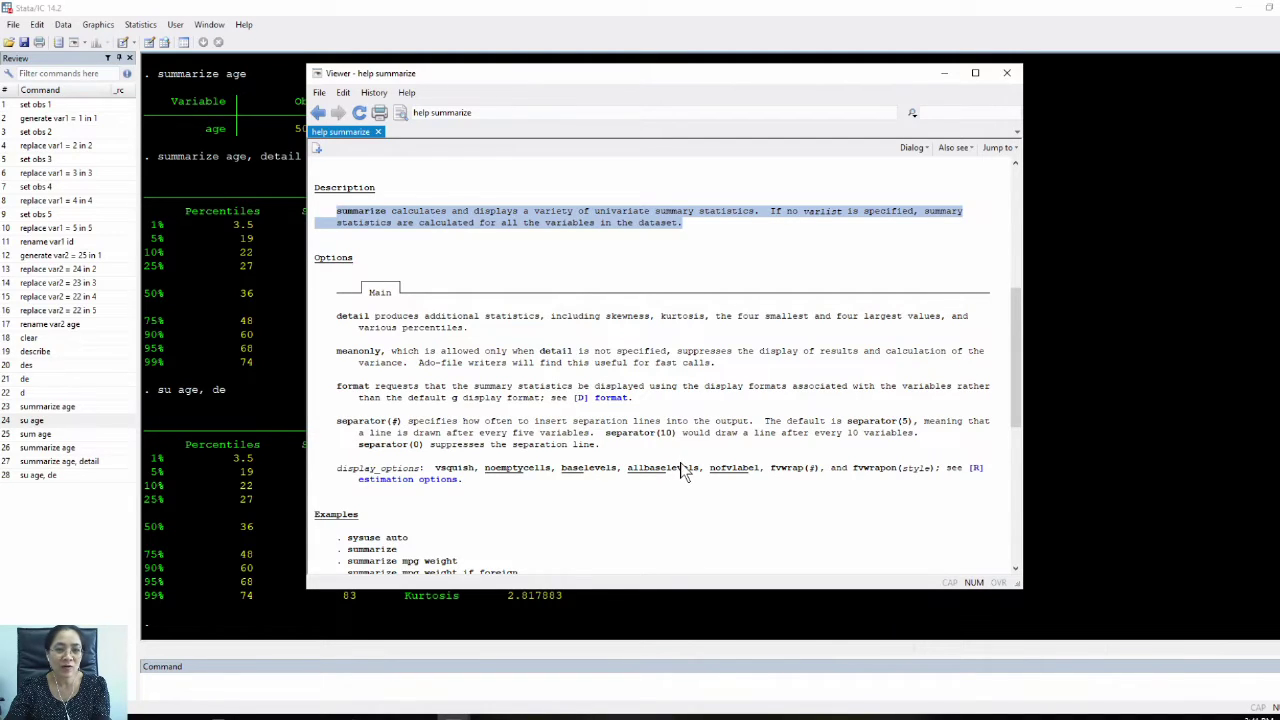
Step: Examine the Examples section of the summarize help, highlighting mpg weight, if foreign and detail, and close the help
scroll(701, 462, "down", 2)
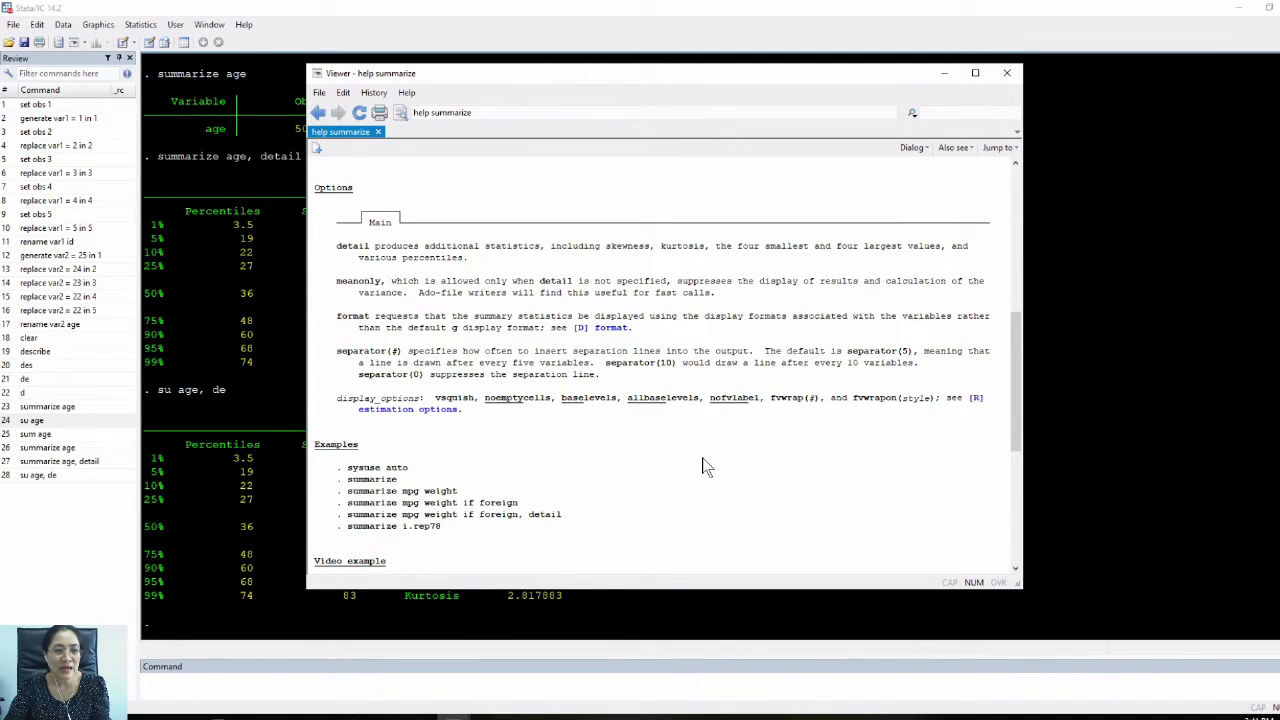
scroll(704, 466, "down", 4)
left_click_drag(316, 305, 606, 409)
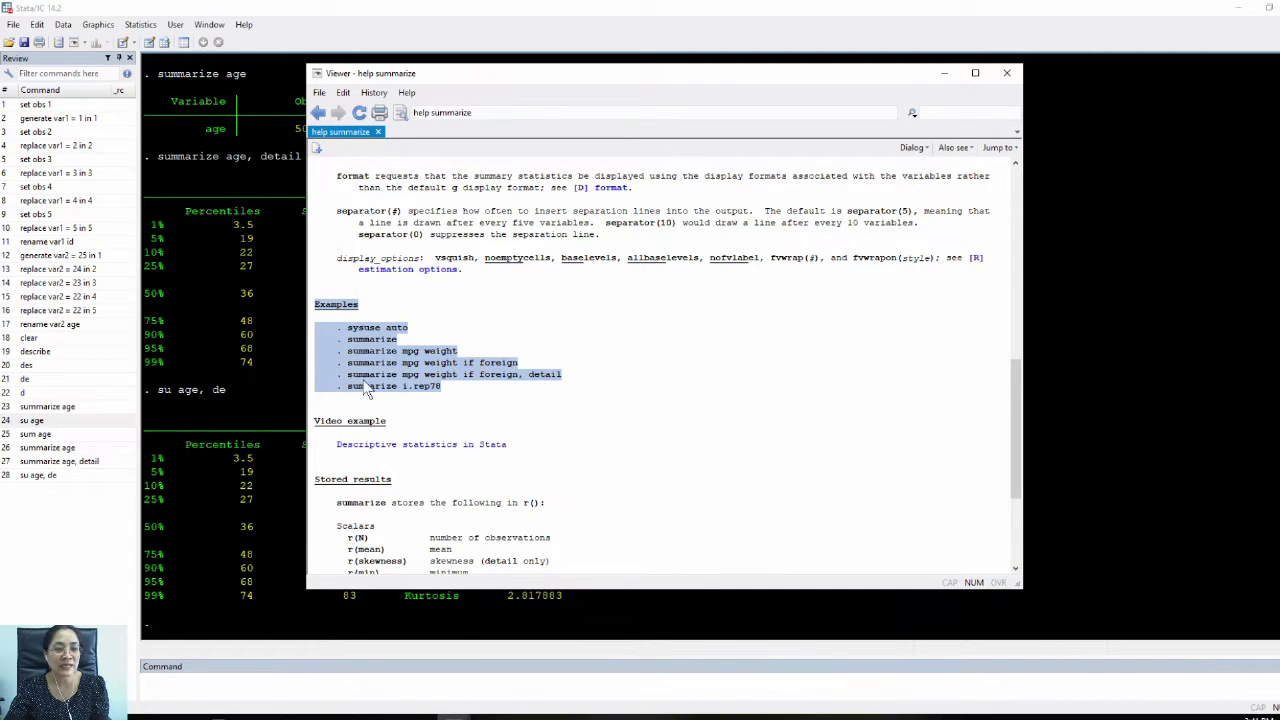
left_click(700, 391)
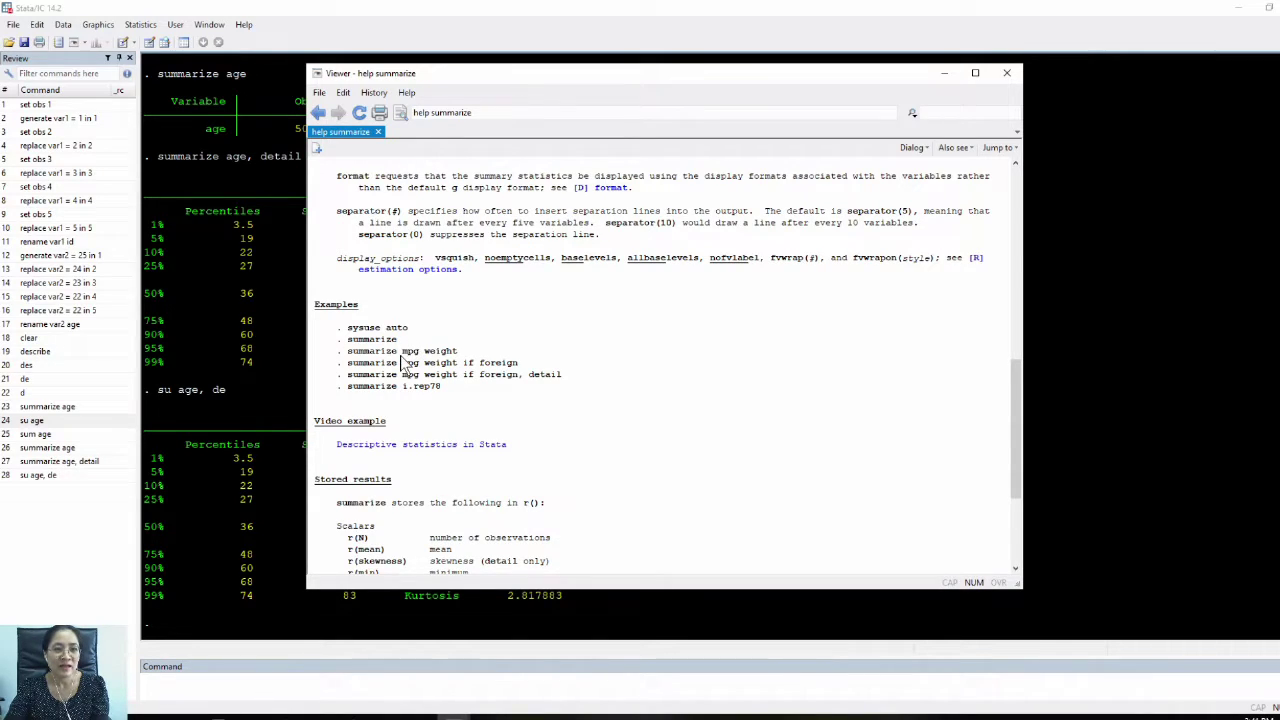
left_click_drag(401, 351, 460, 352)
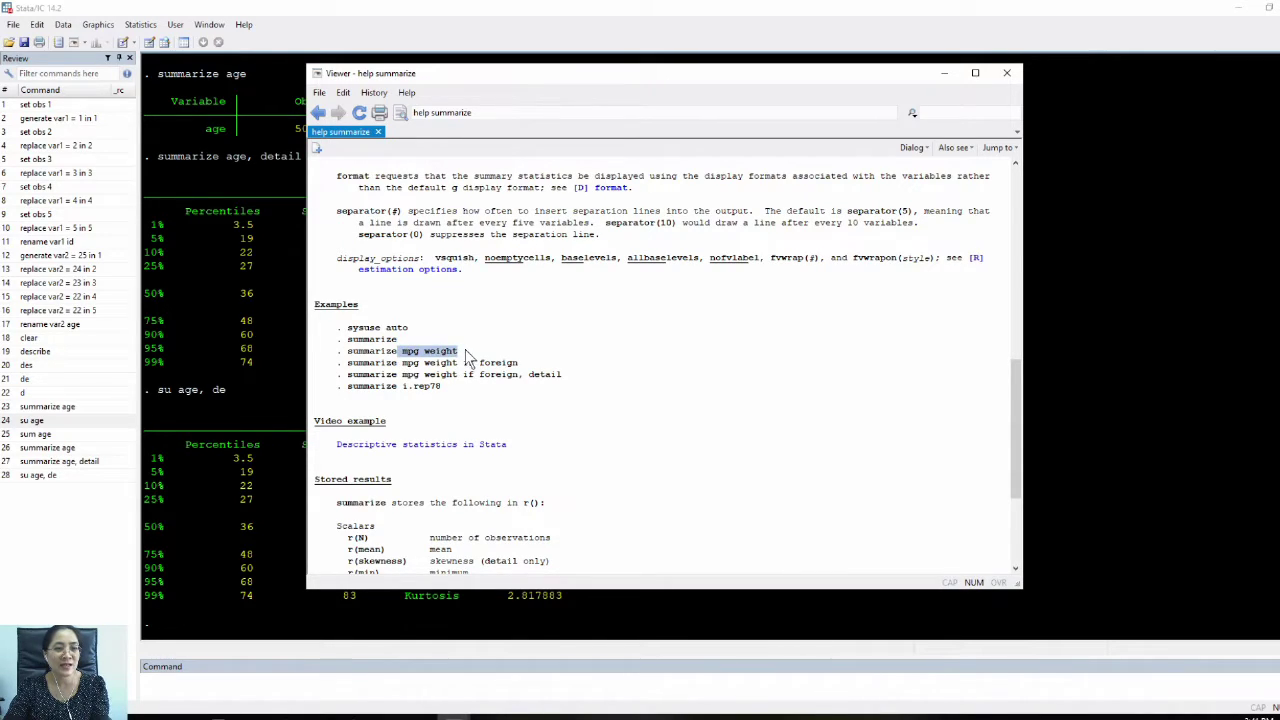
left_click_drag(462, 363, 535, 370)
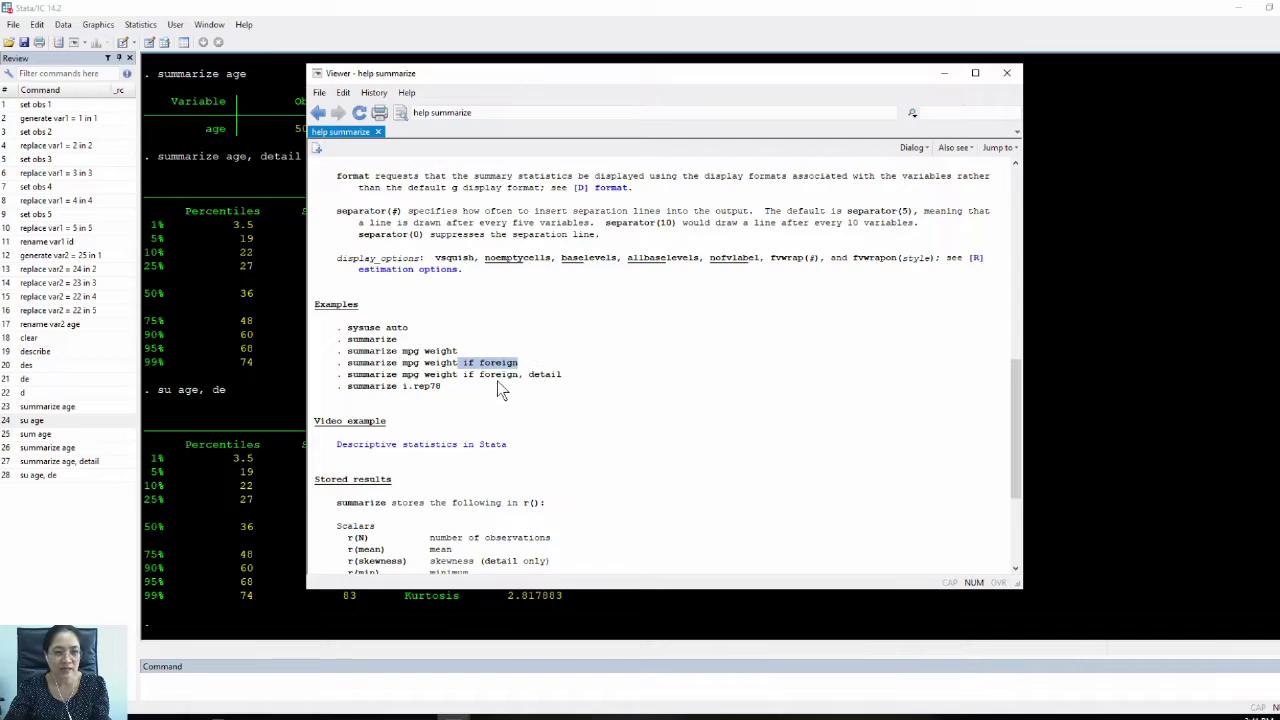
left_click_drag(463, 377, 589, 381)
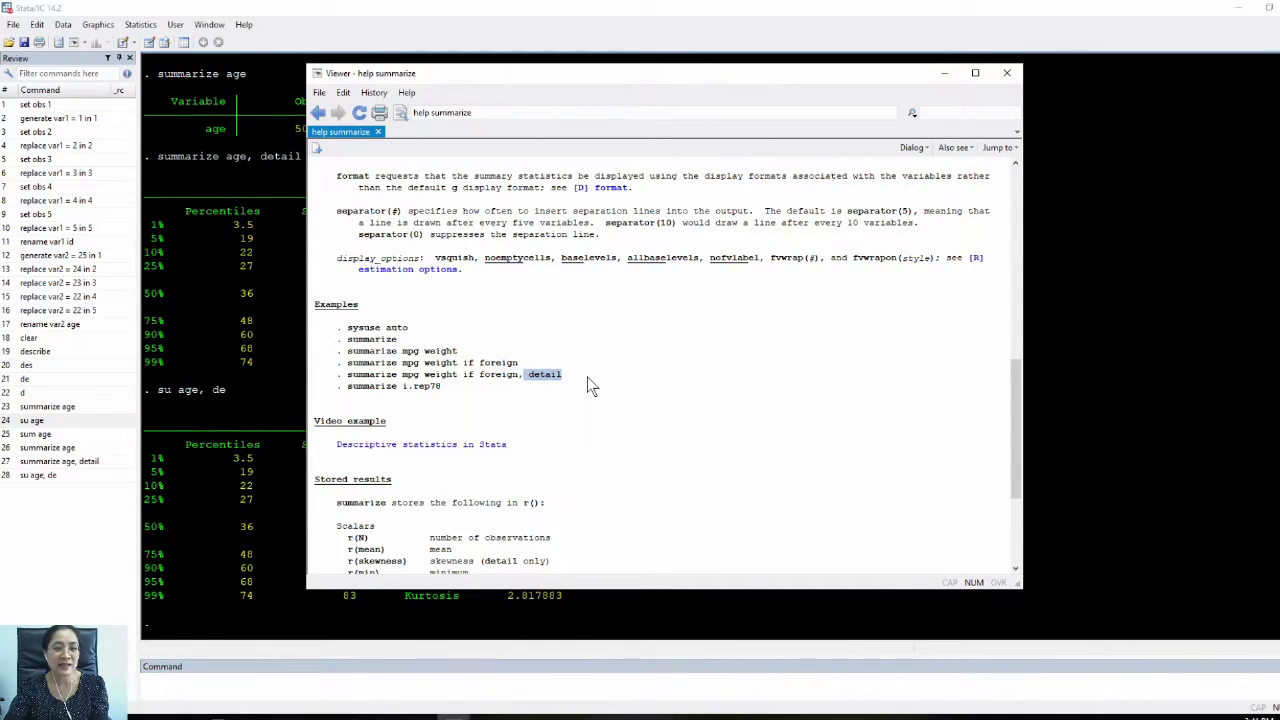
left_click(1007, 73)
Step: Run su without a variable list, and rerun sum age from the command history
type("su")
key("Return")
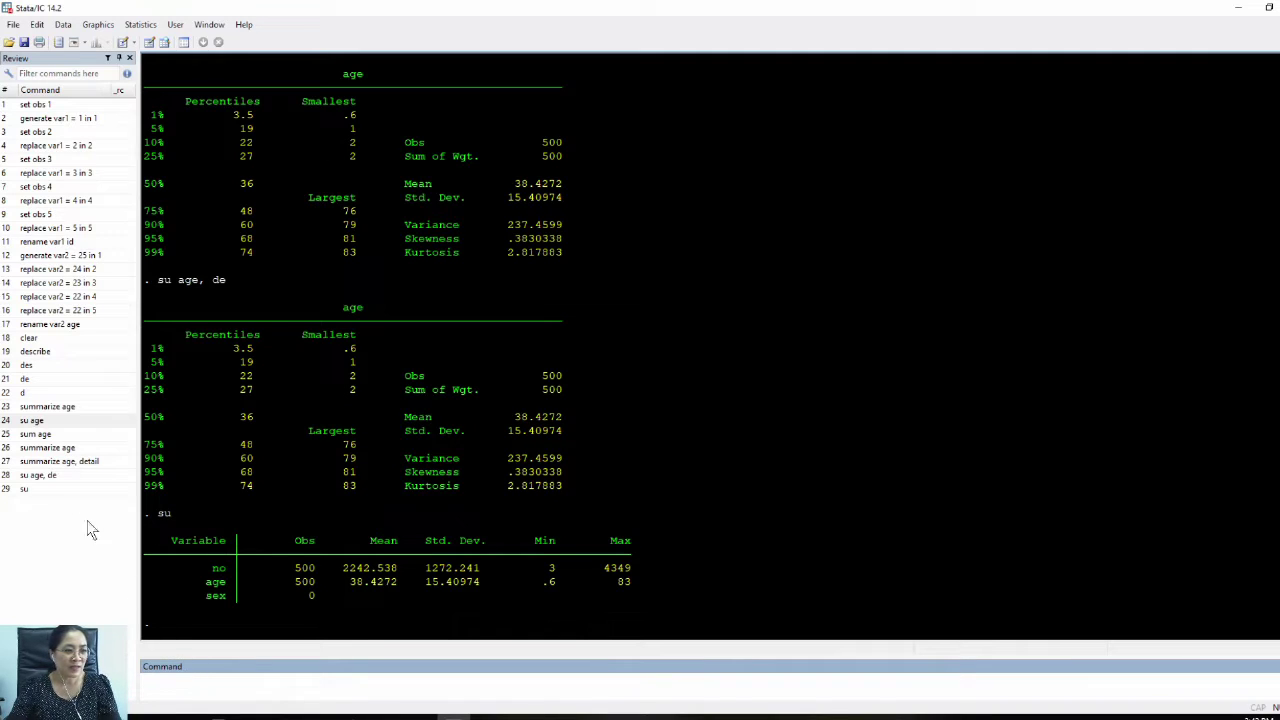
left_click(60, 436)
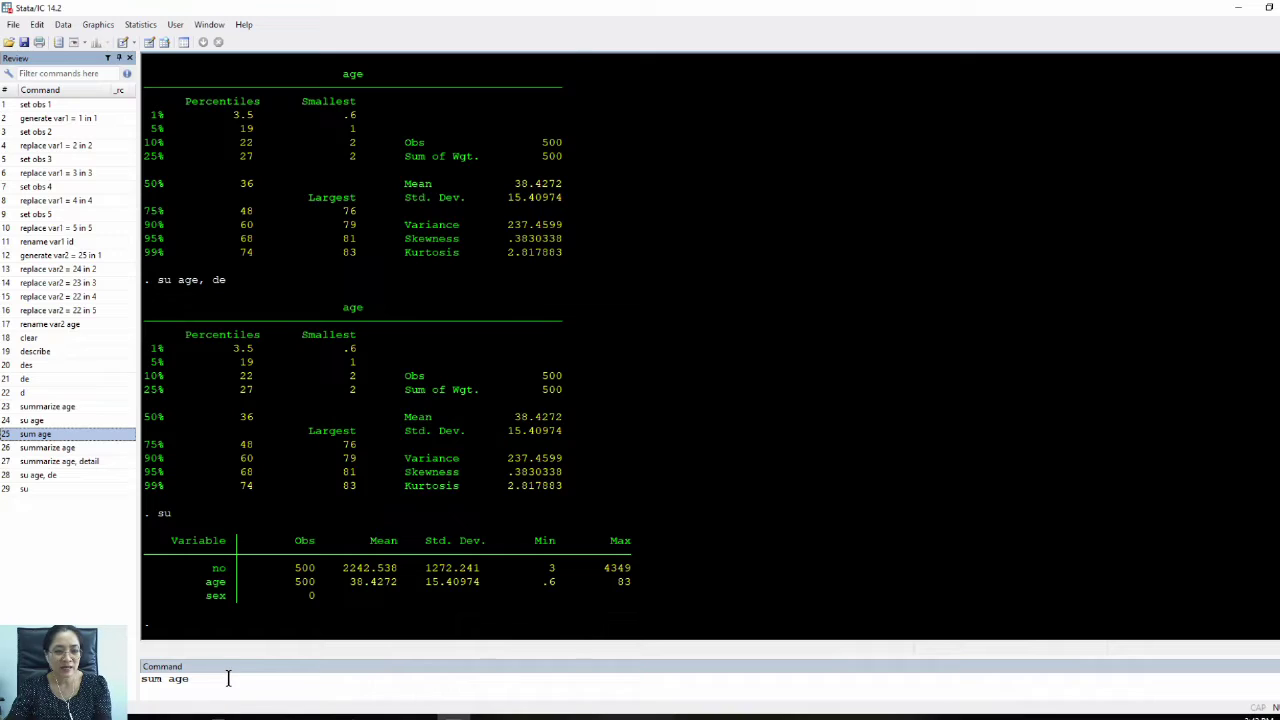
key("Return")
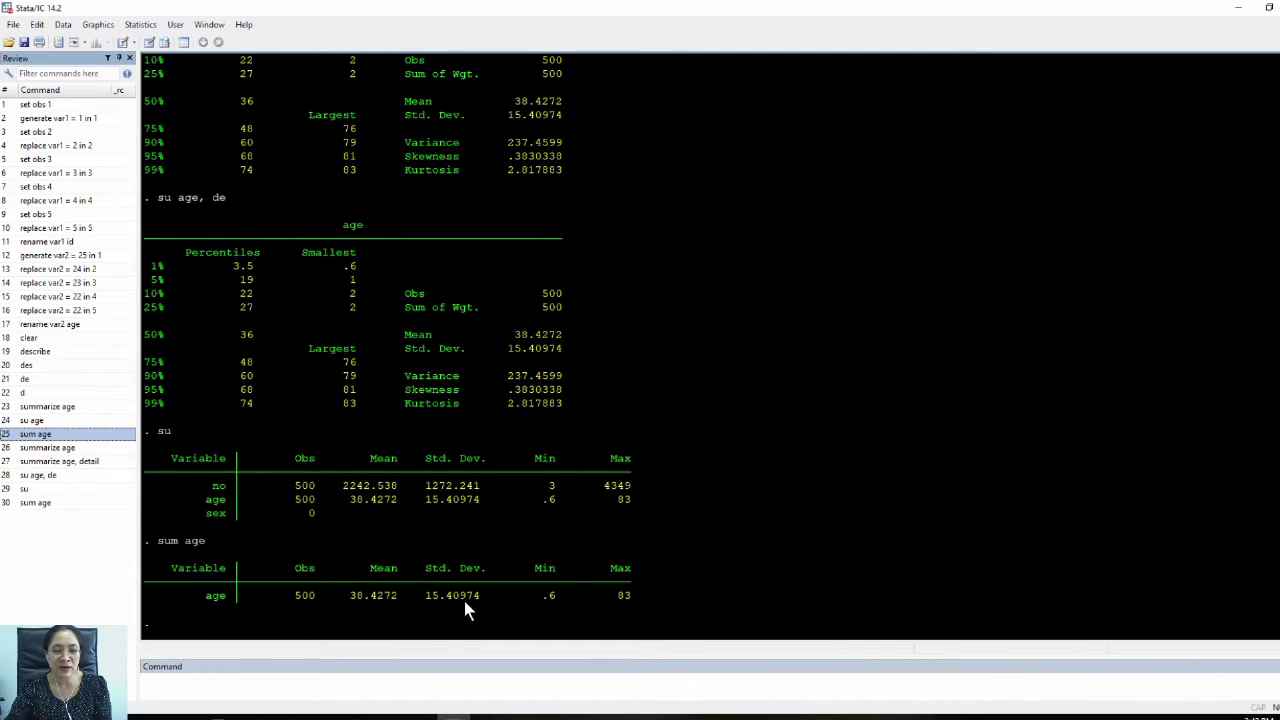
Step: Start a new sum age command with an if condition, inserting the variable sex from the variable list
left_click(466, 686)
type("sum age")
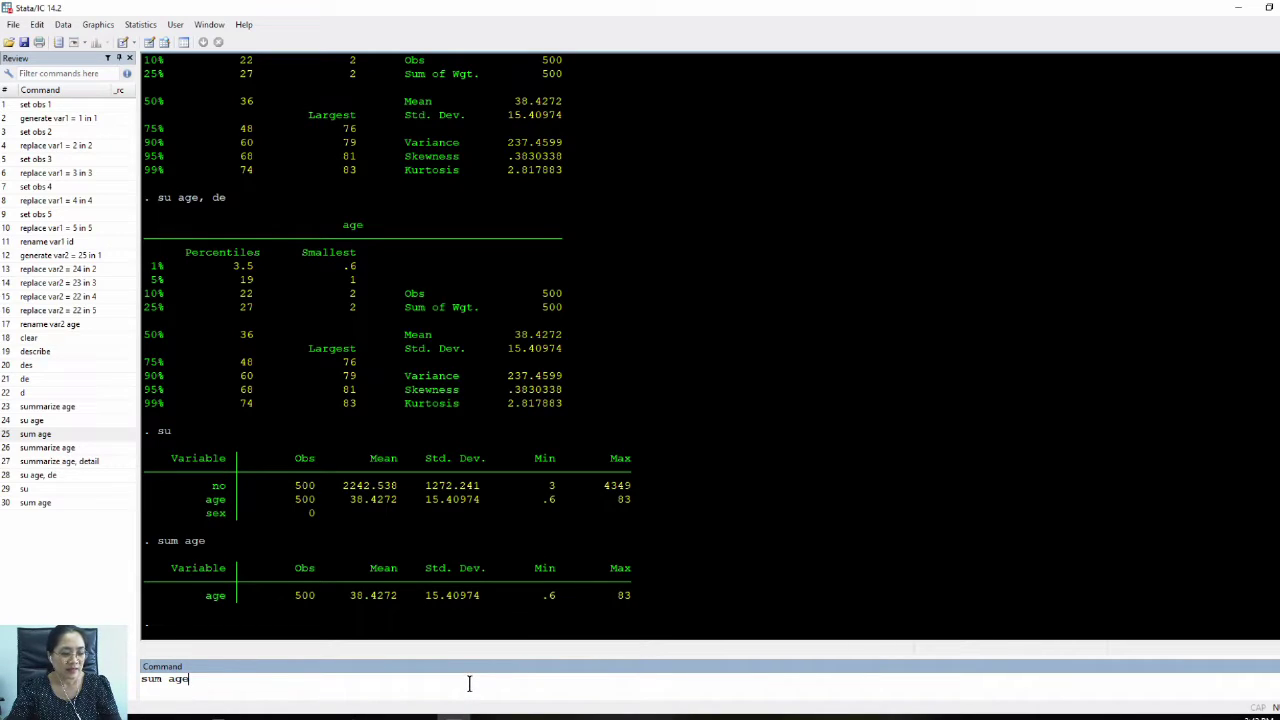
type(" if")
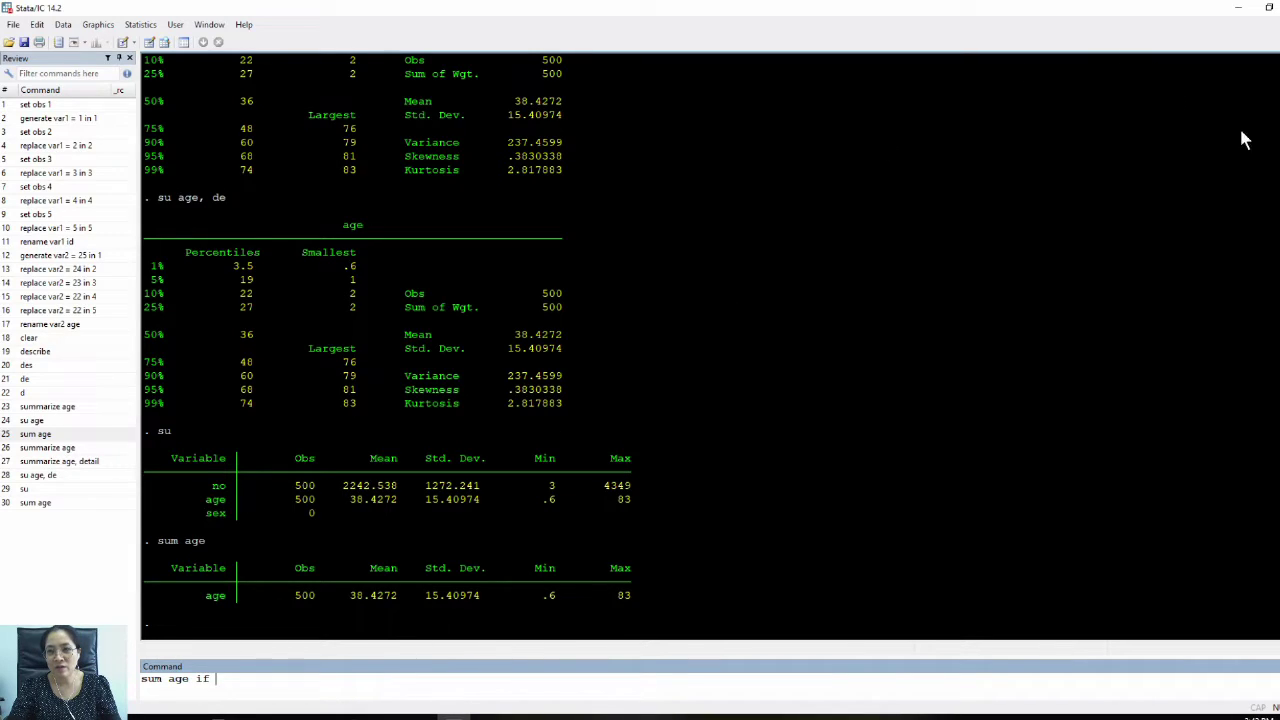
mouse_move(1272, 145)
double_click(1150, 133)
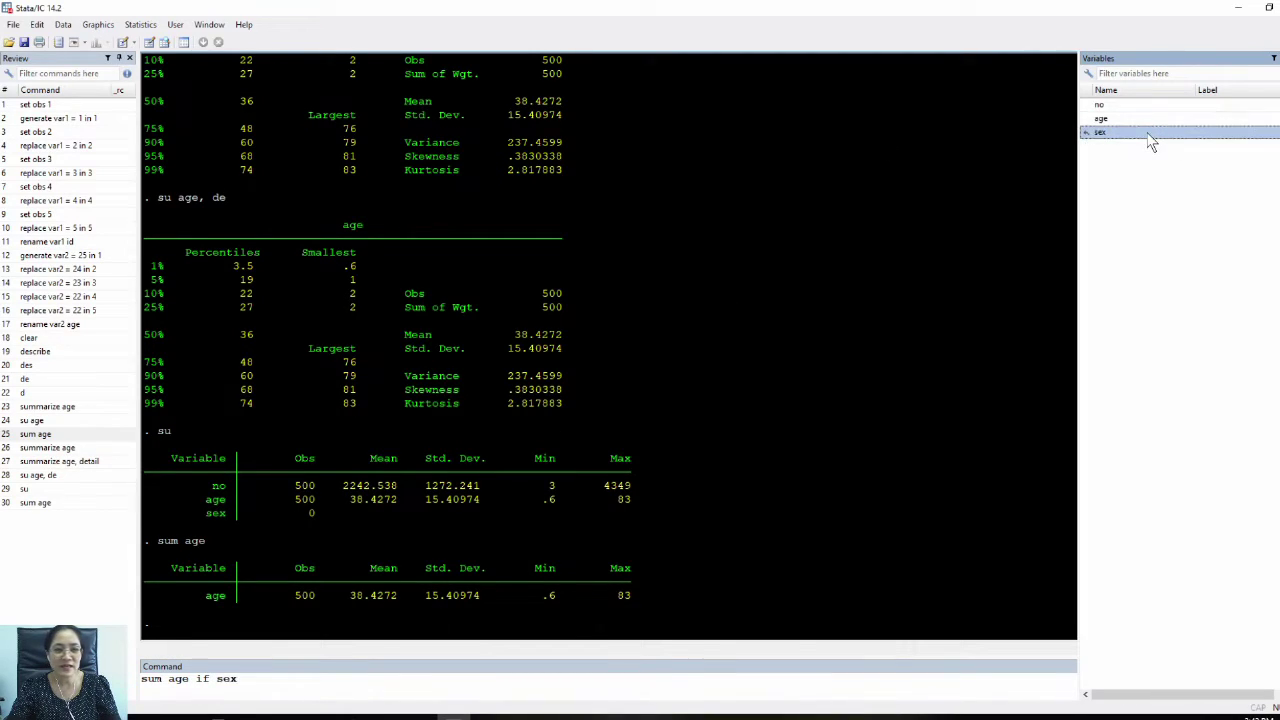
left_click(304, 678)
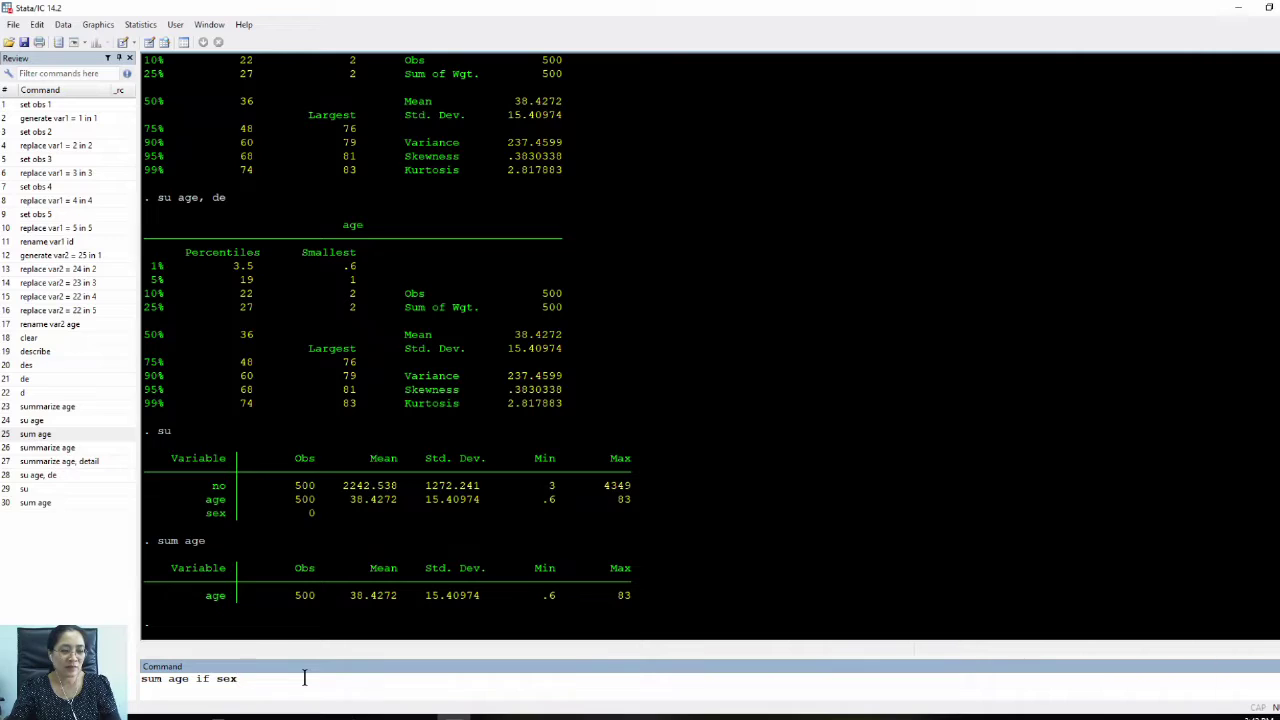
Step: Check how sex is coded in the Data Editor and complete the command as sum age if sex=="male"
left_click(148, 42)
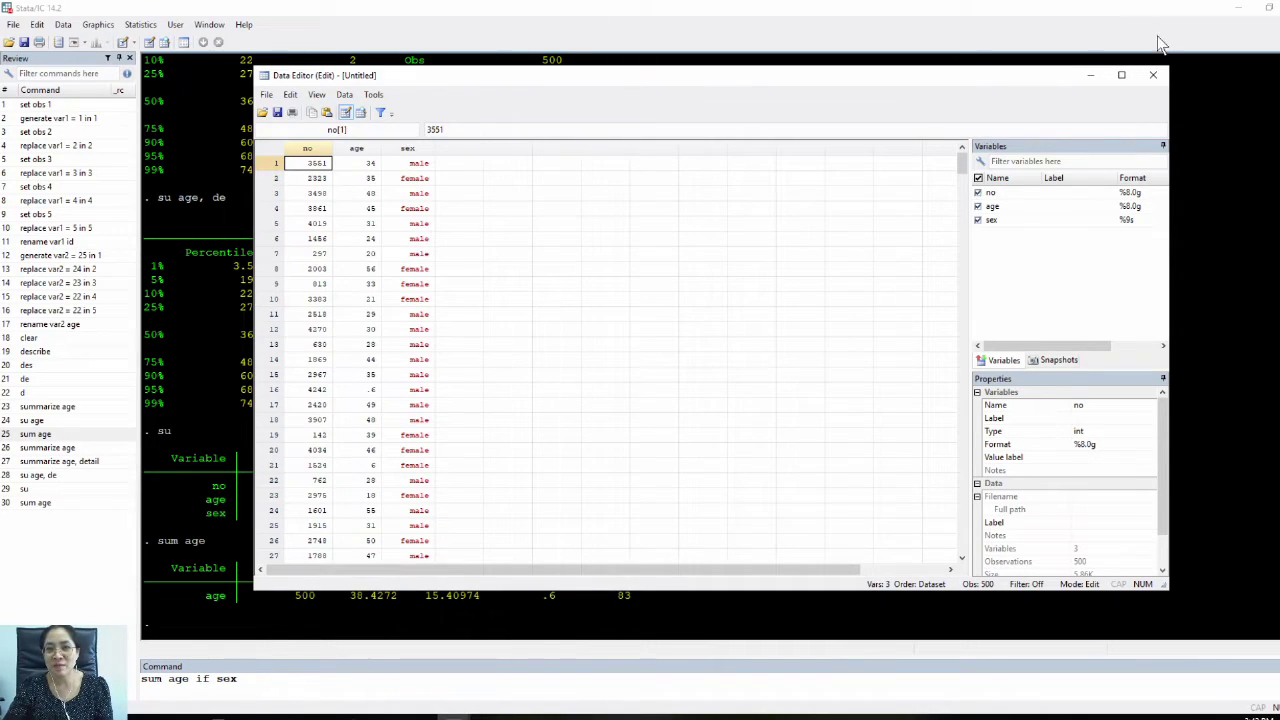
left_click(1153, 76)
type("==")
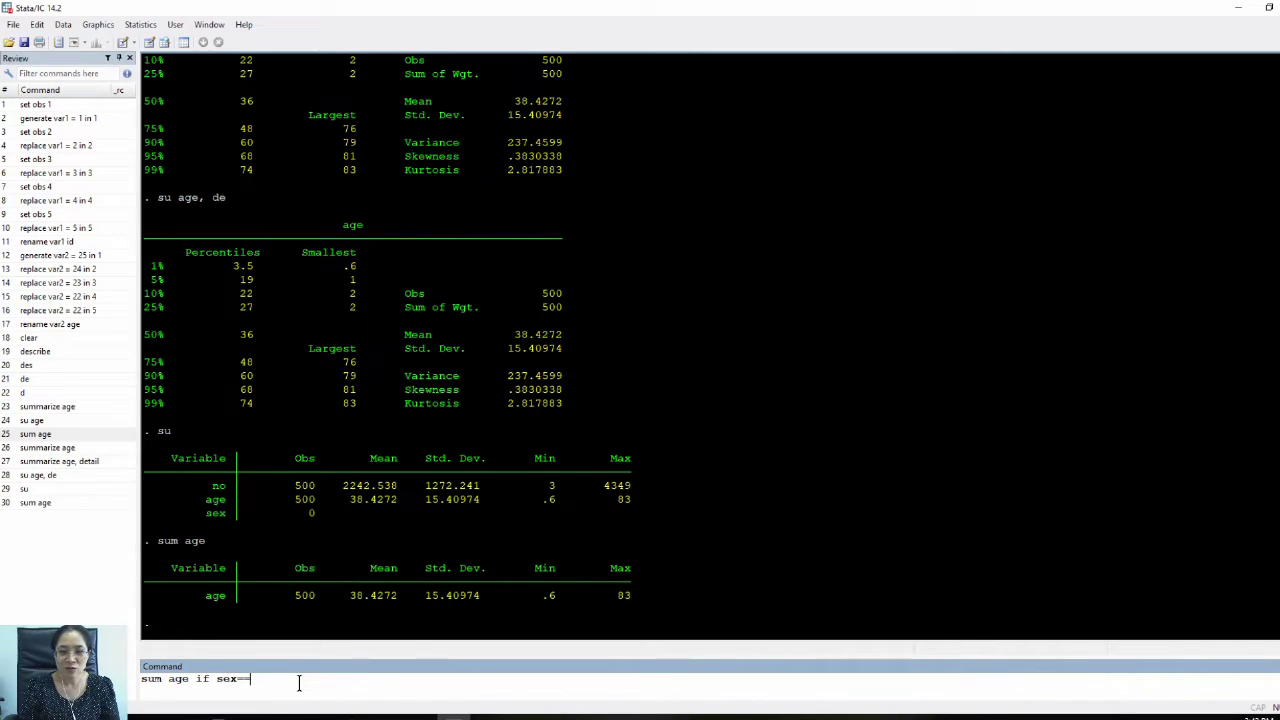
type("\"\"")
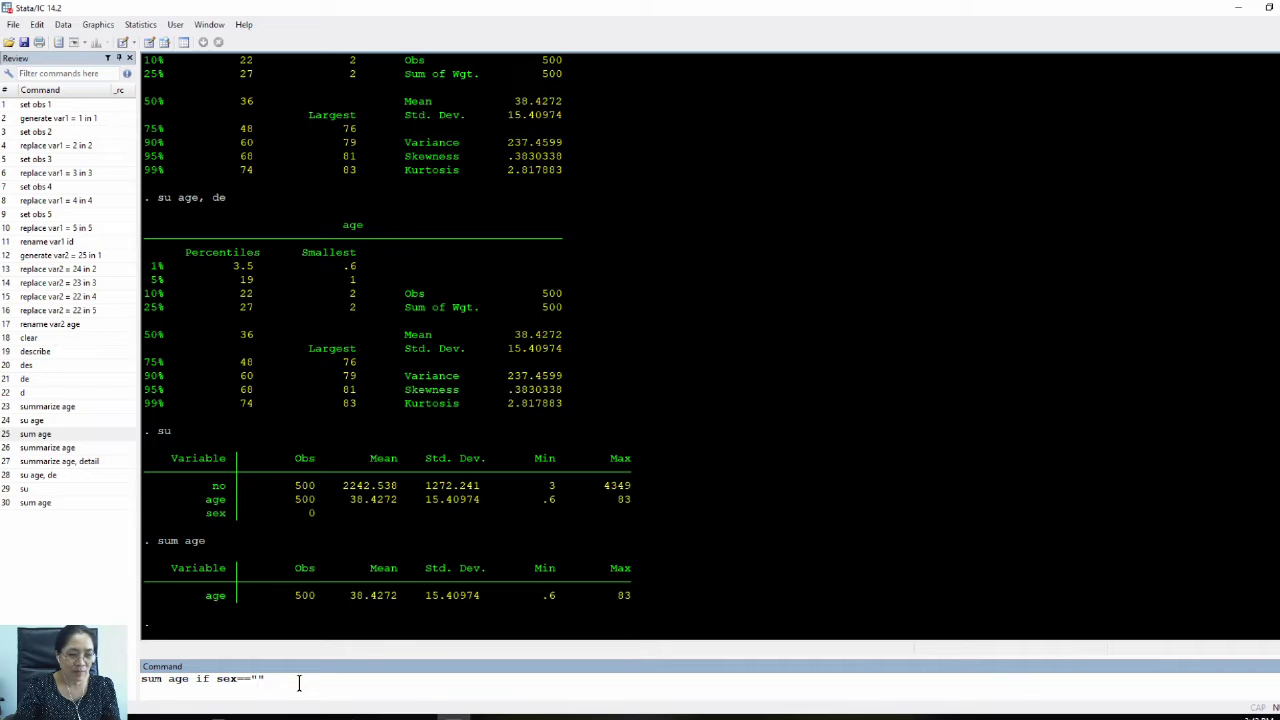
type("female")
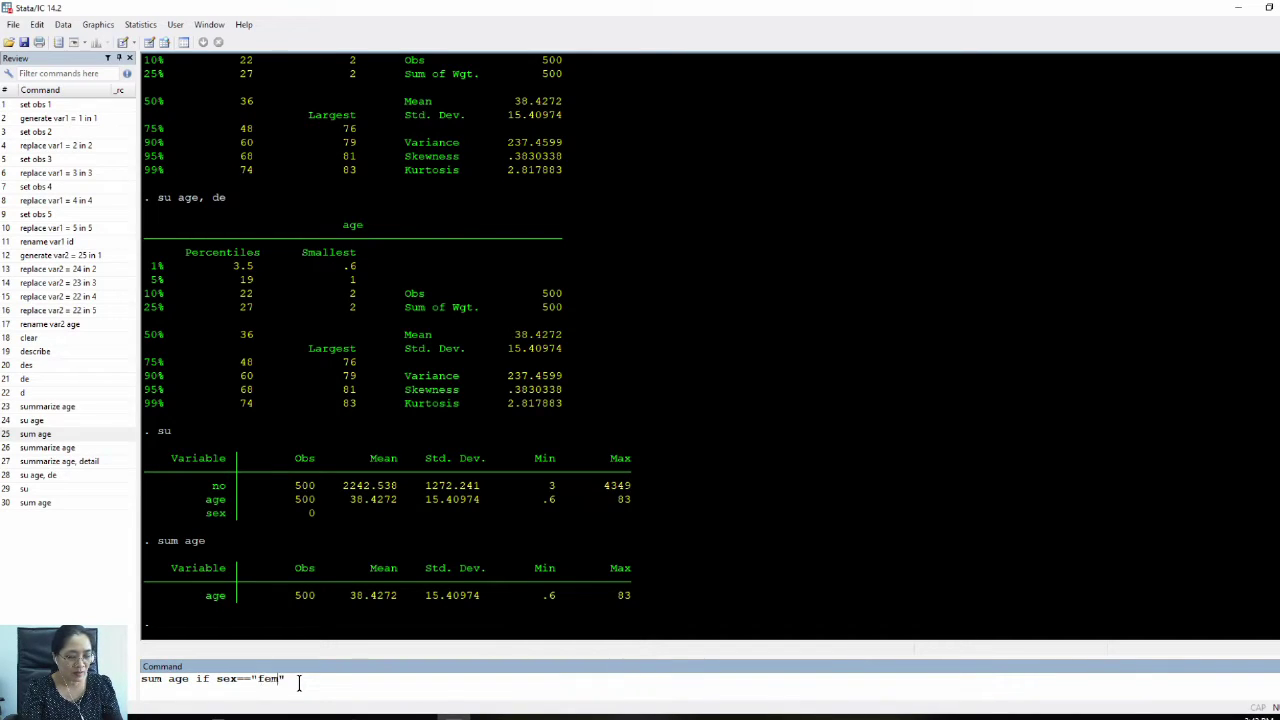
key("BackSpace")
key("BackSpace")
key("BackSpace")
key("BackSpace")
key("BackSpace")
key("BackSpace")
type("male")
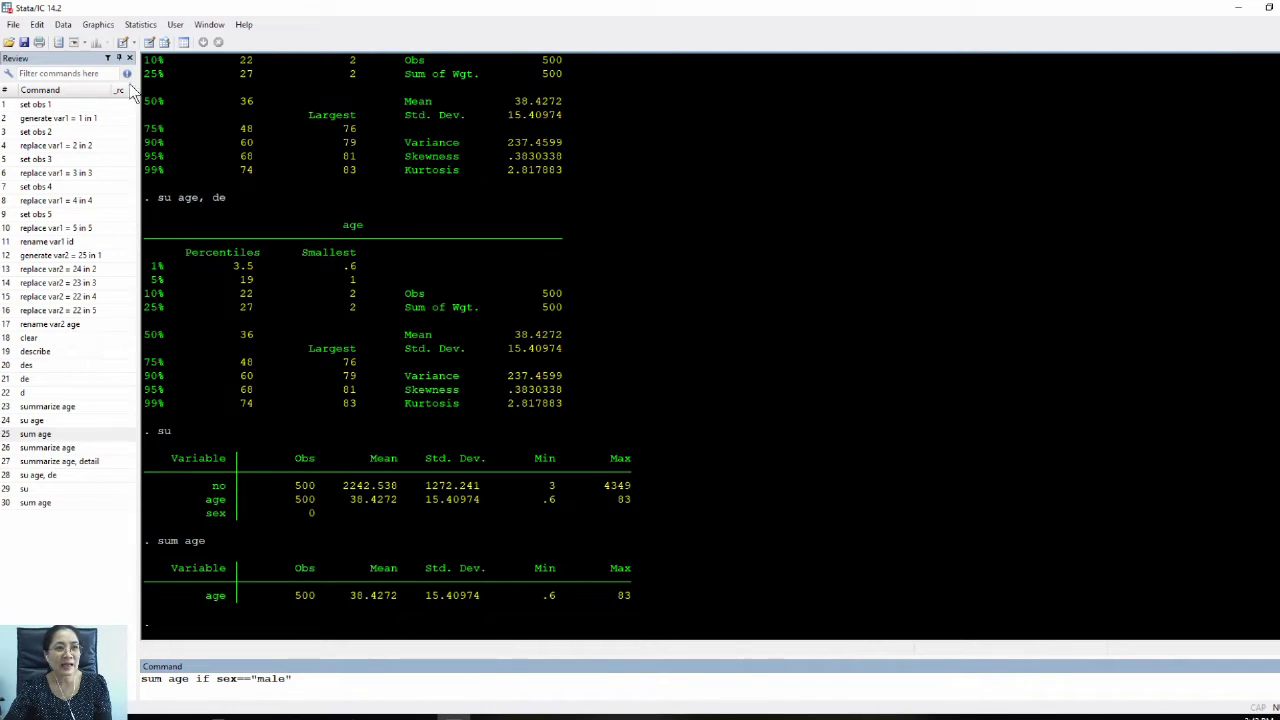
Step: Recheck the spelling of the sex values in the Data Editor and run sum age if sex=="male"
left_click(148, 42)
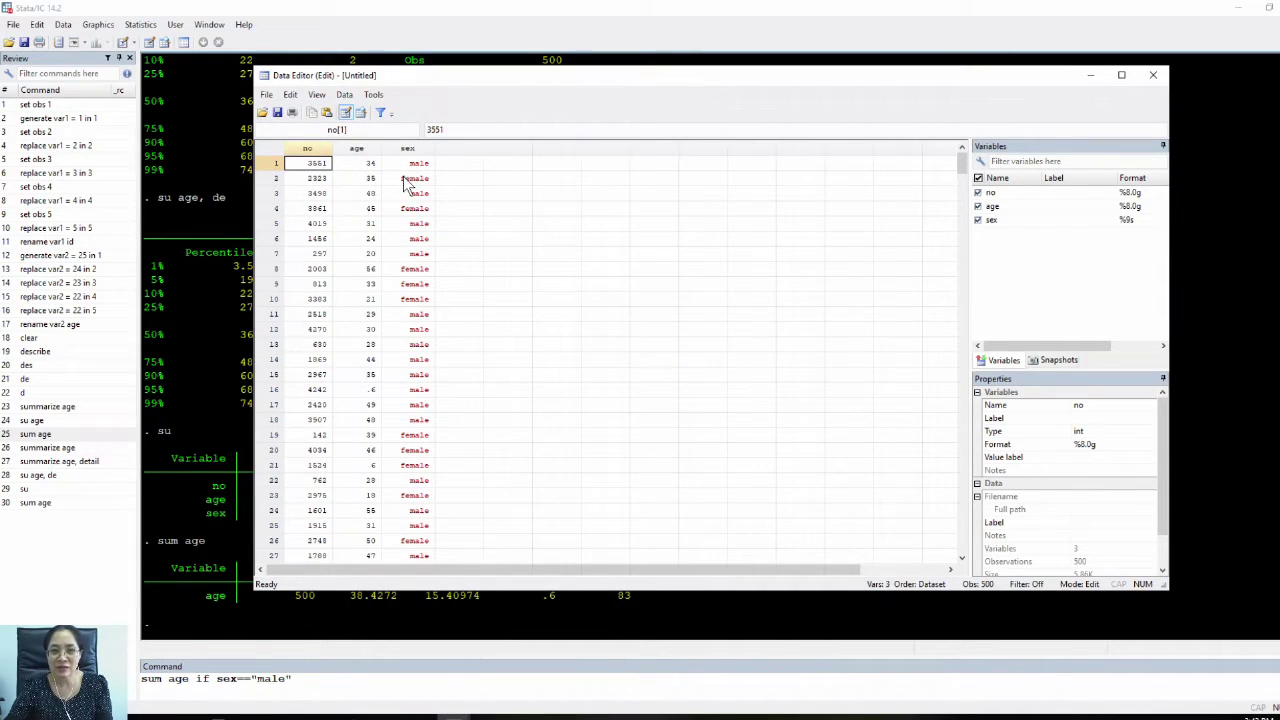
left_click(1152, 80)
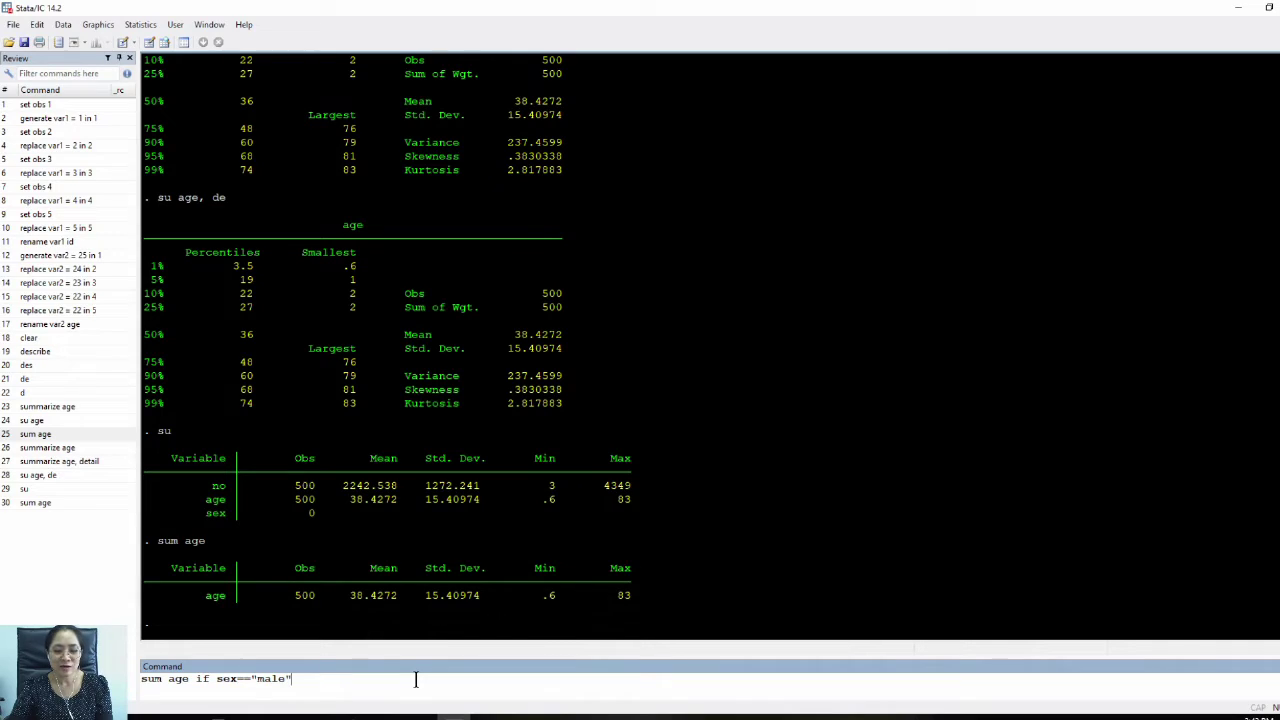
key("Return")
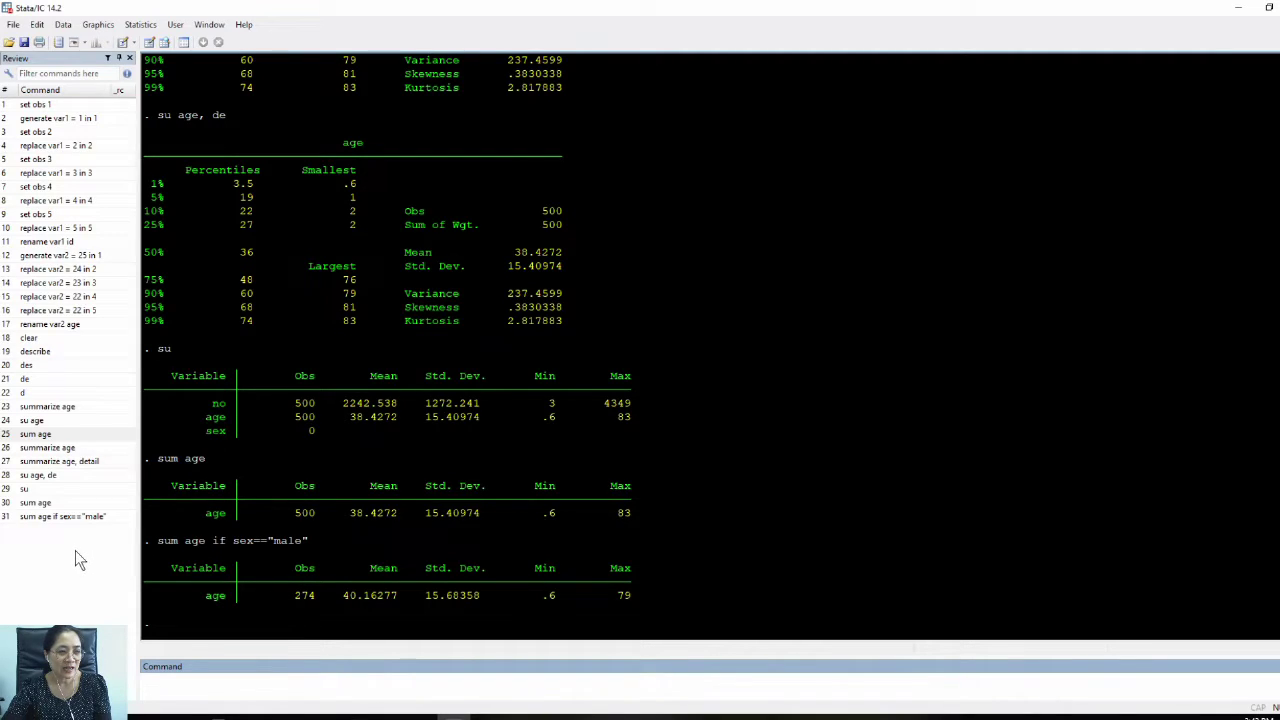
Step: Recall the male summary command from the history, change the condition to sex=="female", and run it
left_click(43, 517)
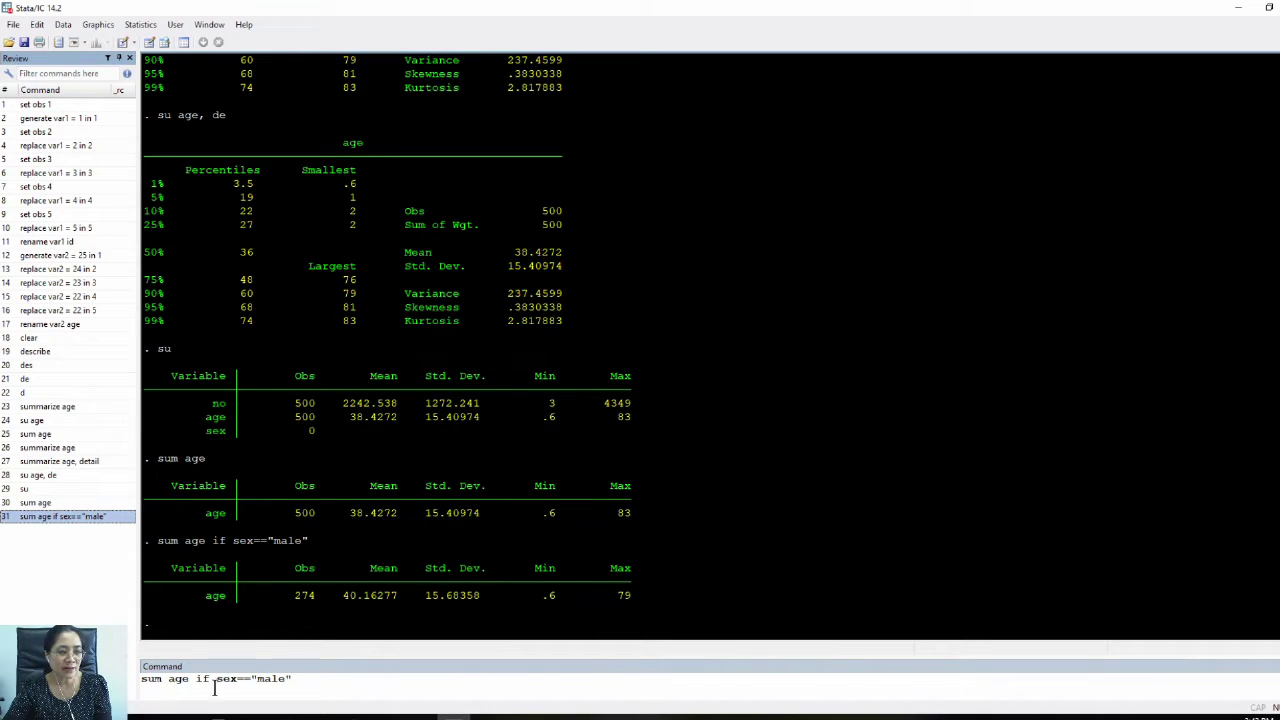
left_click(258, 681)
type("fe")
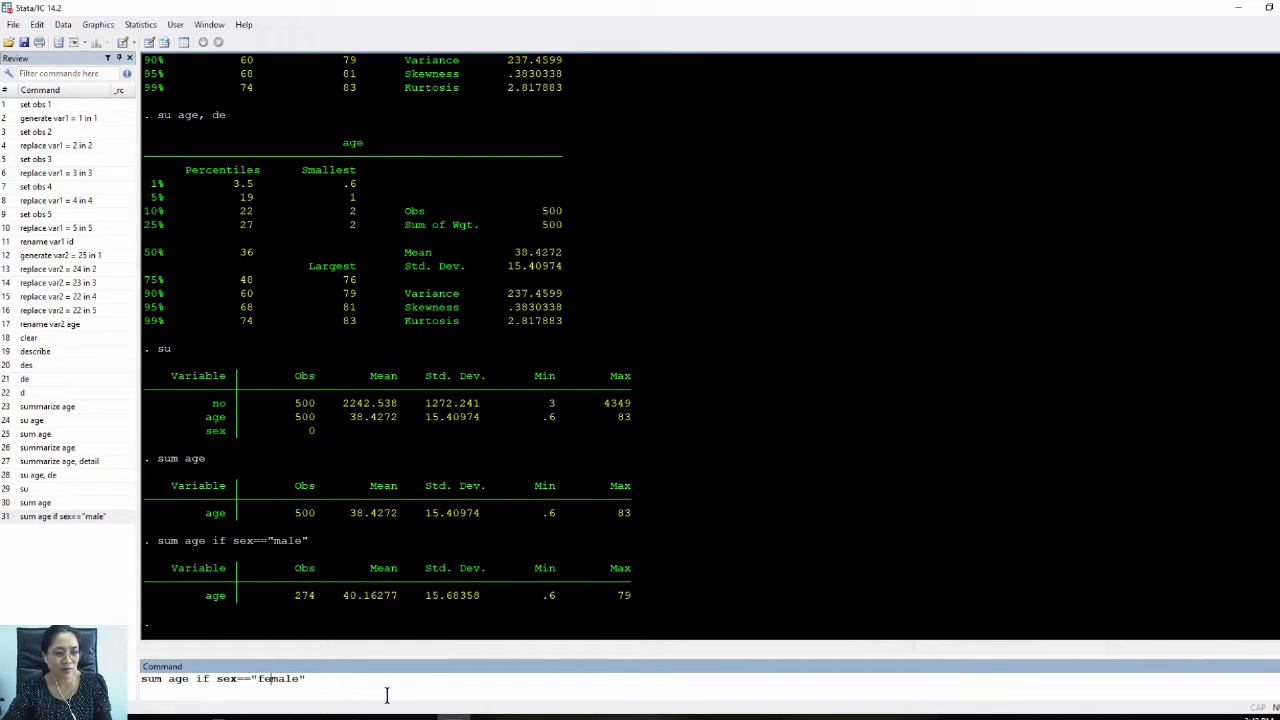
key("End")
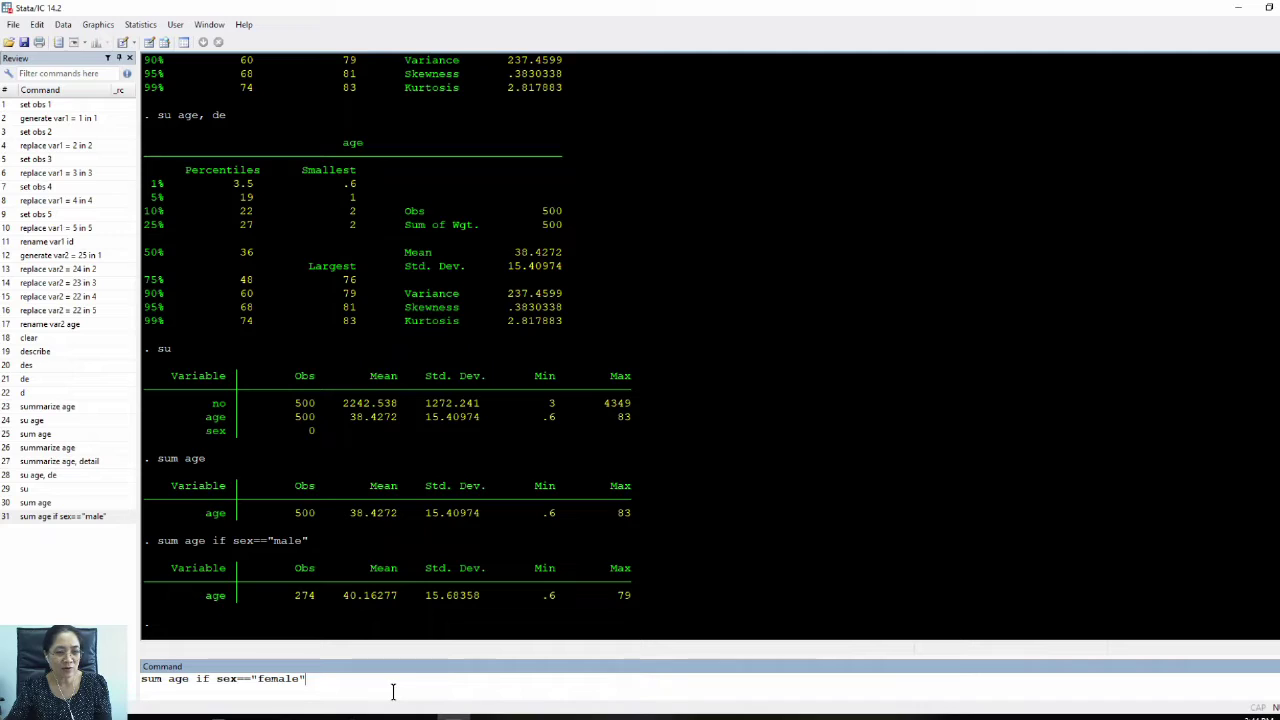
key("Return")
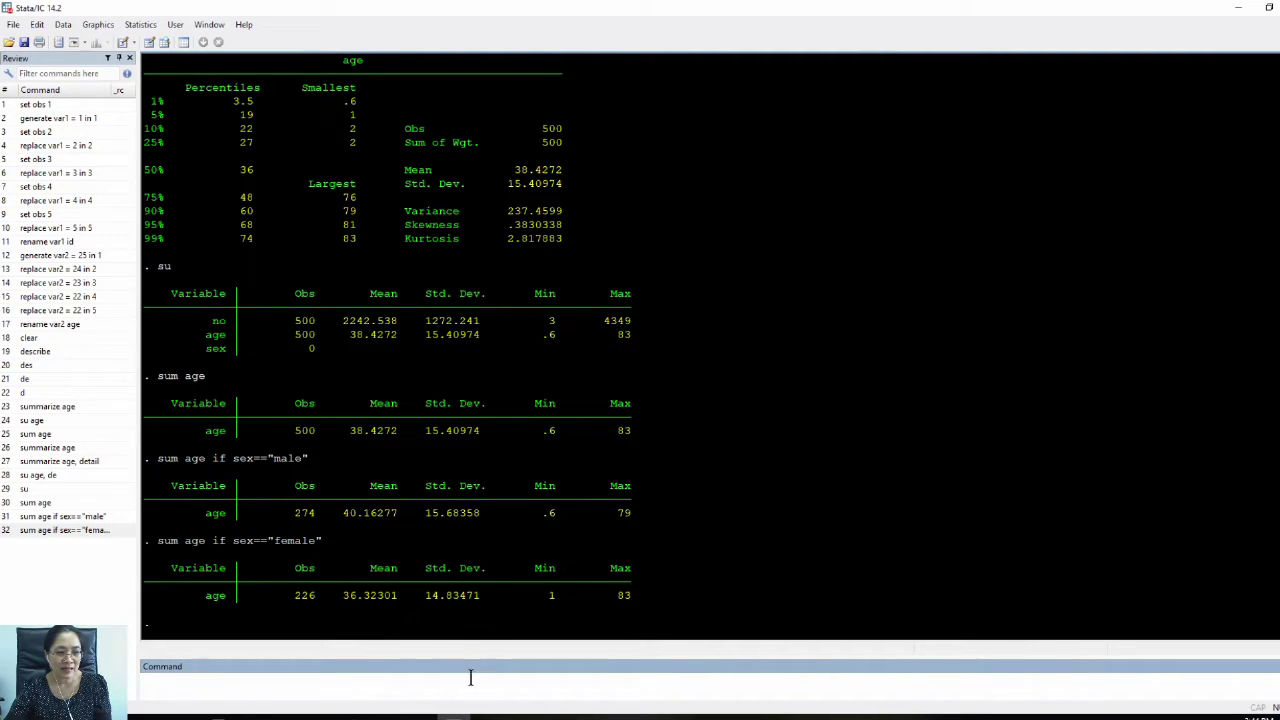
Step: Recall the sum age command for males, add the option de, and run it
key("Page_Up")
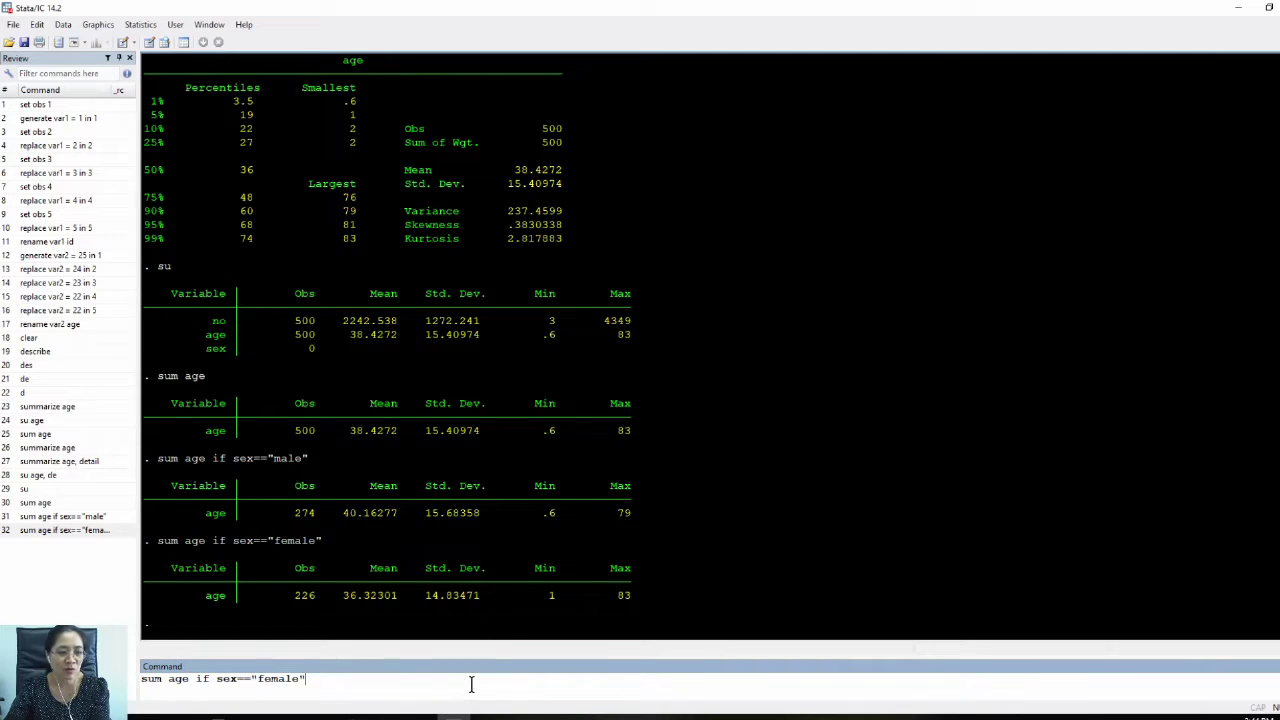
key("Page_Up")
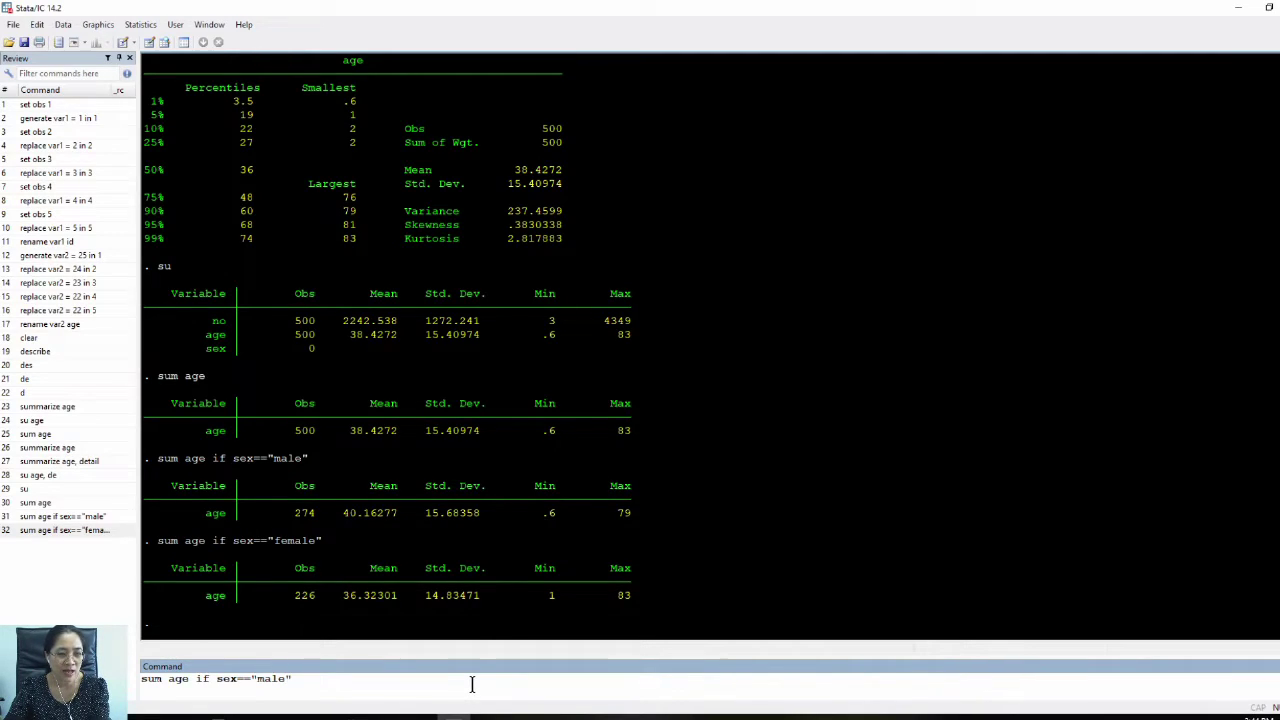
type("de")
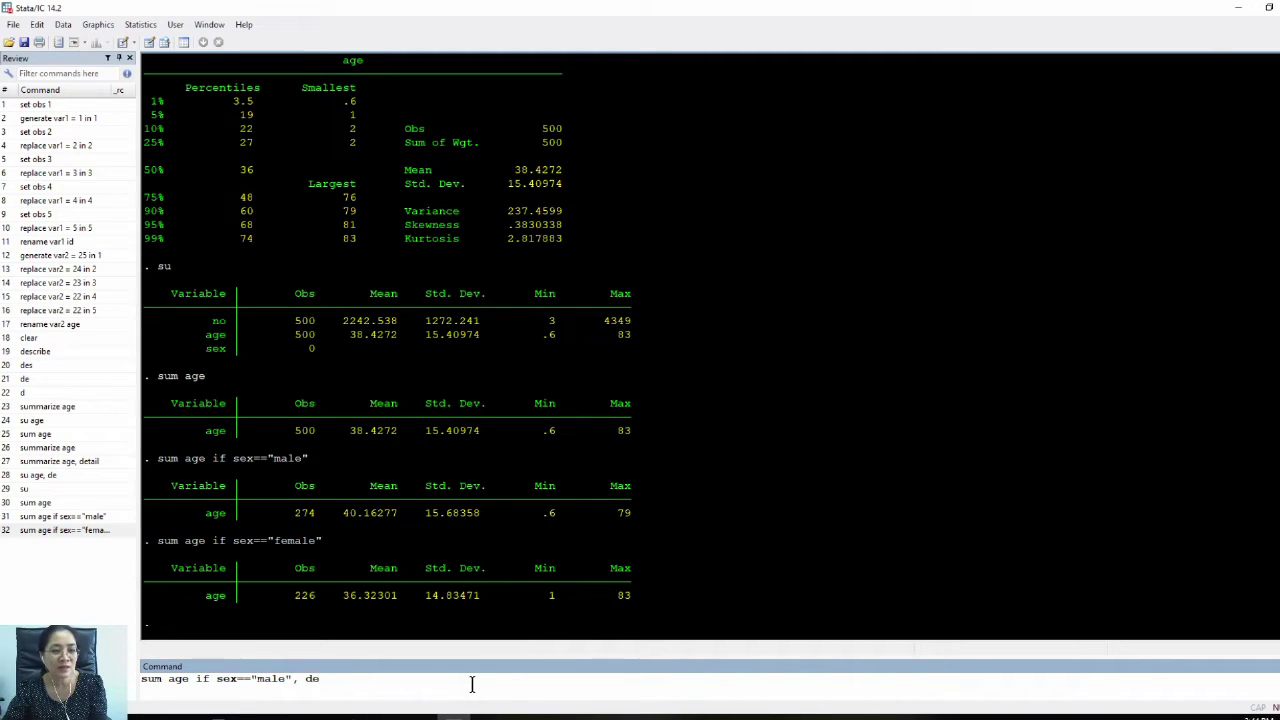
key("Return")
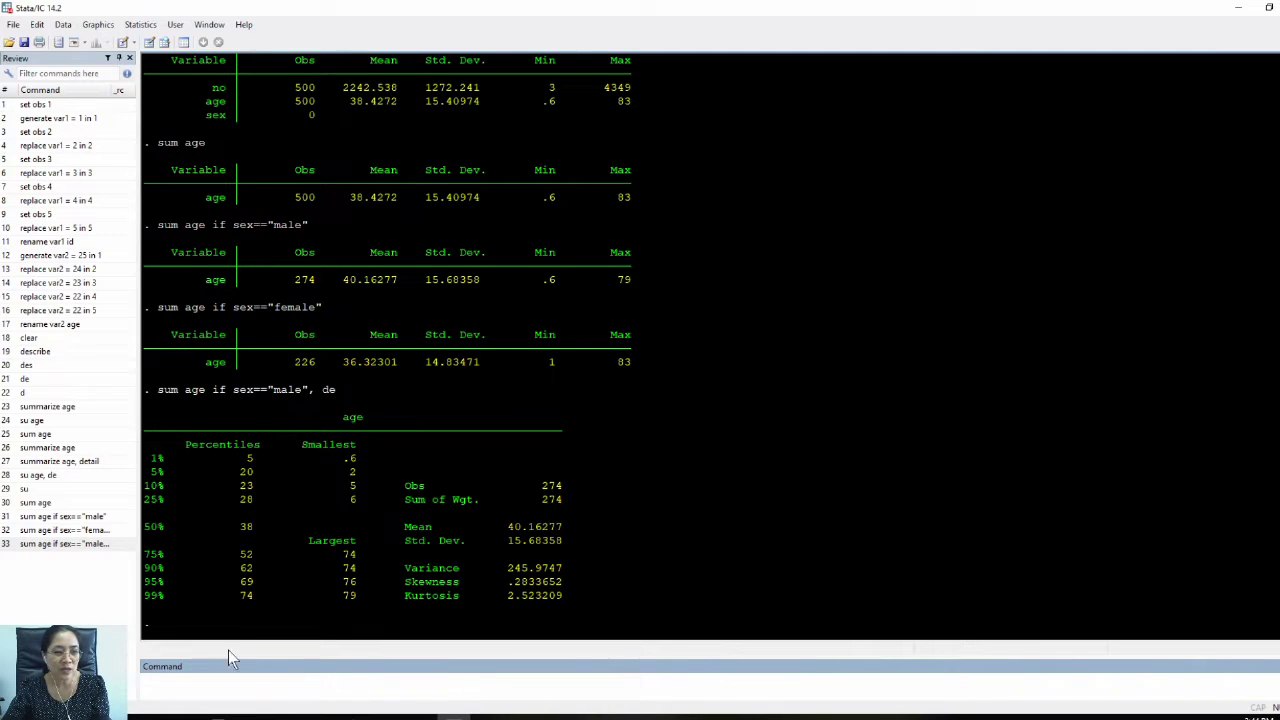
Step: Recall the sum age command for females, add the option de, and run it
left_click(55, 531)
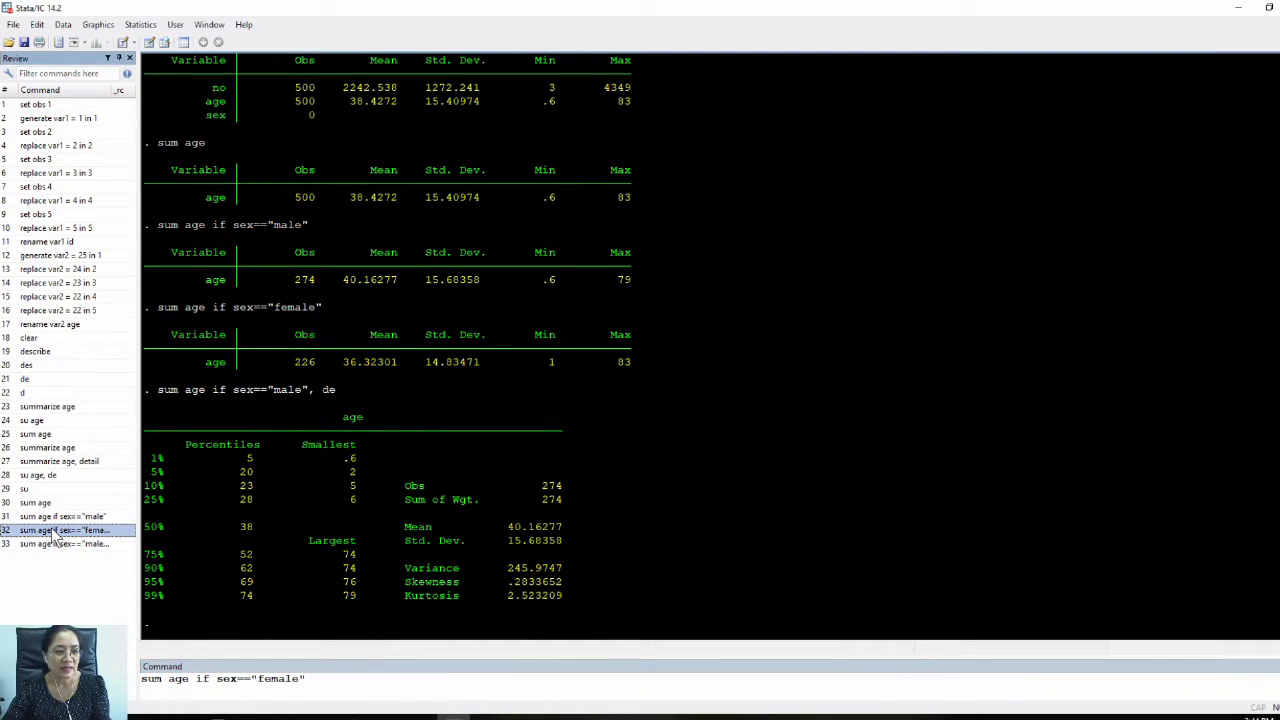
left_click(345, 680)
type(", de")
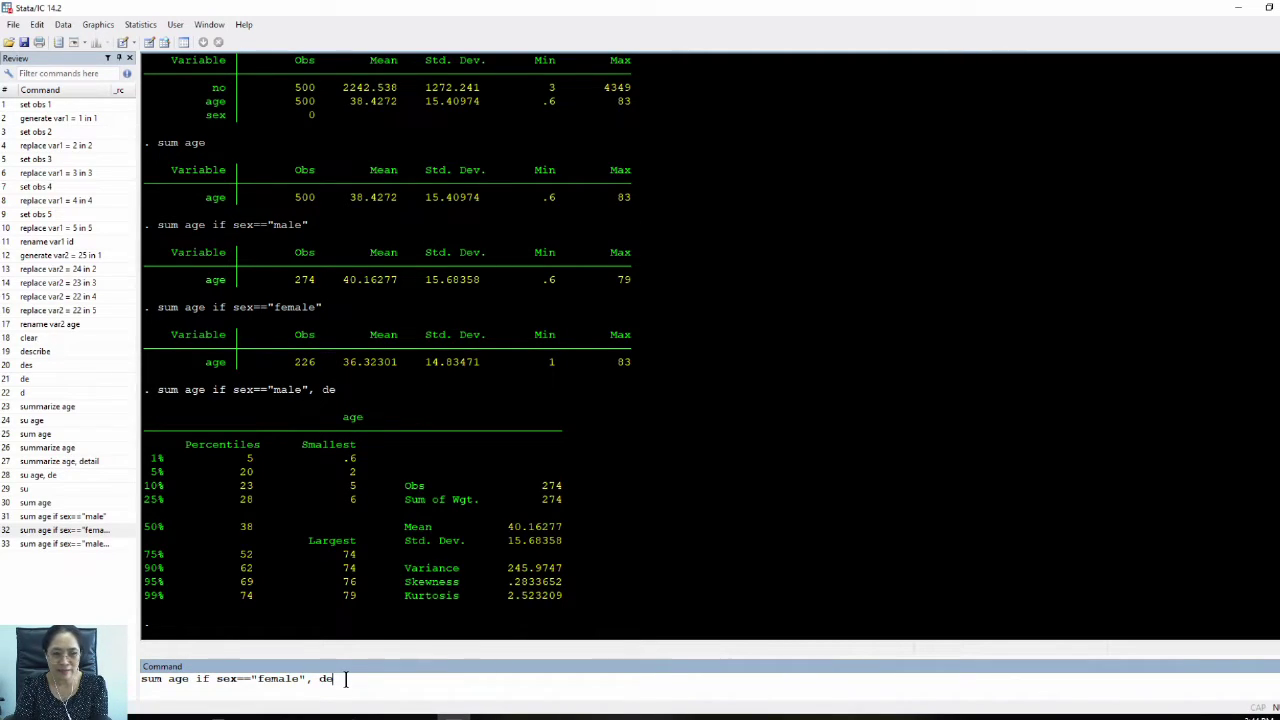
key("Return")
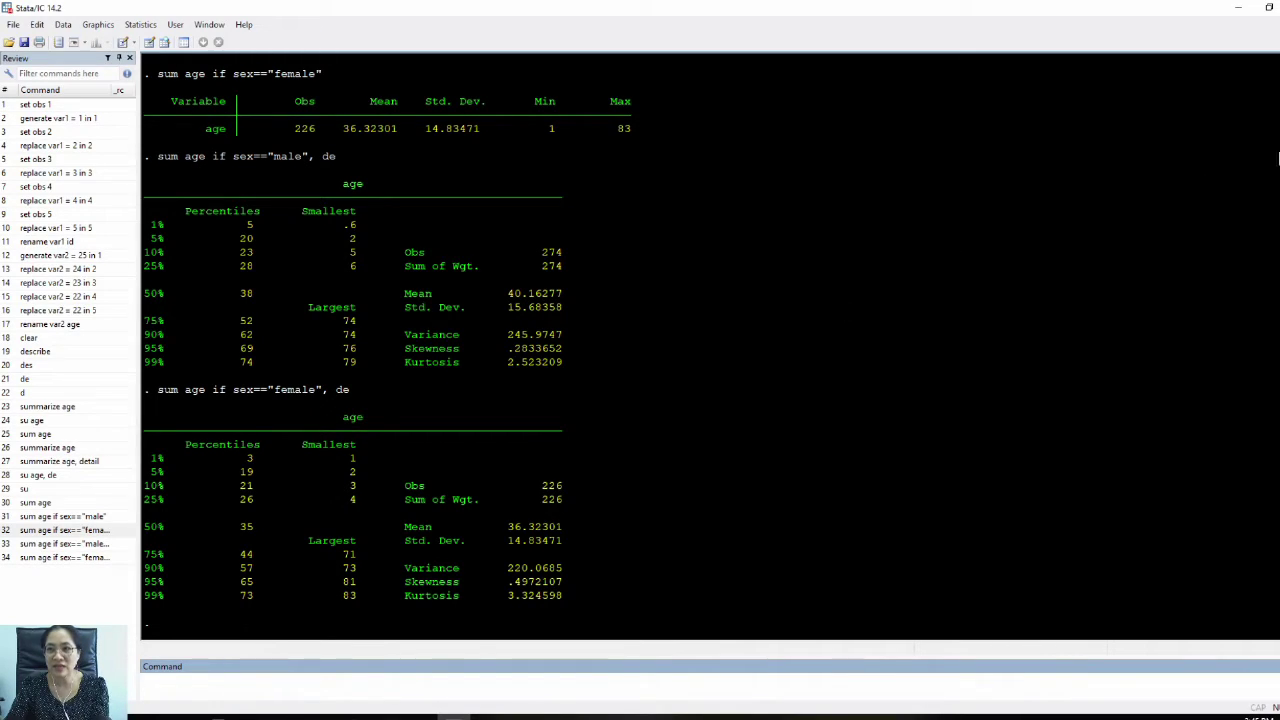
Step: Examine the text values of the sex variable in the Data Editor and close the editor
mouse_move(1272, 166)
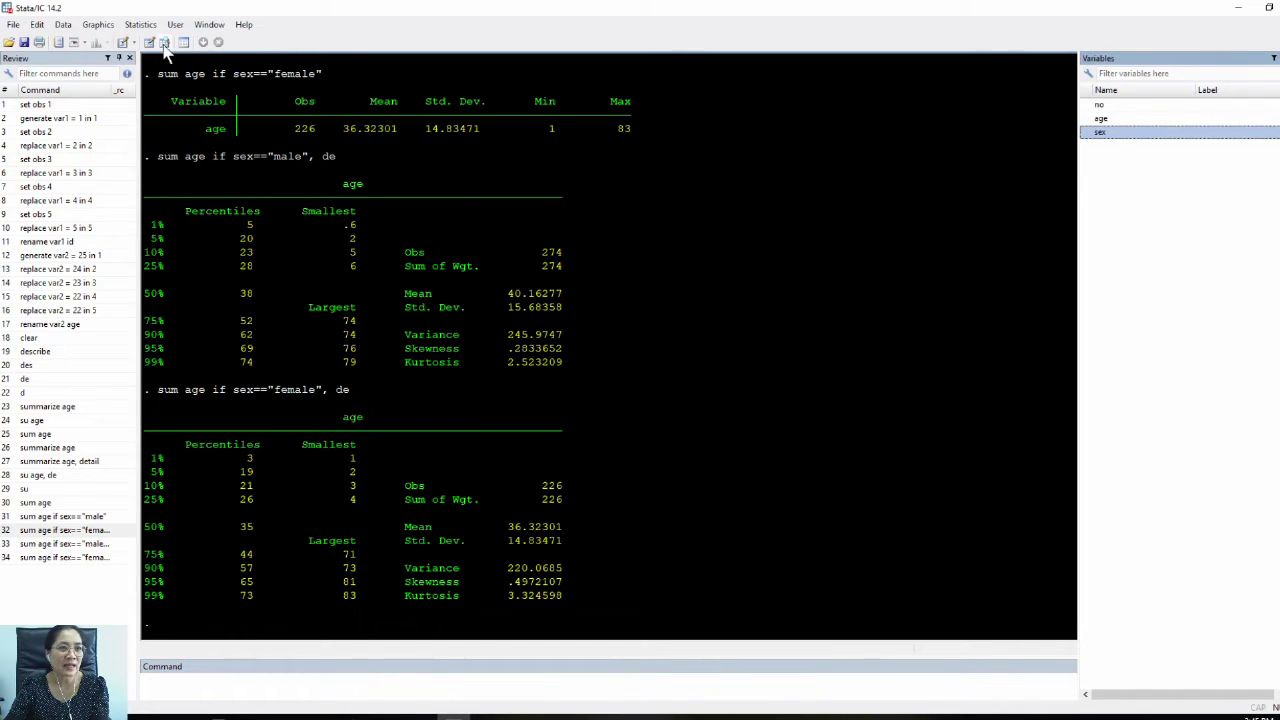
left_click(149, 42)
left_click(419, 167)
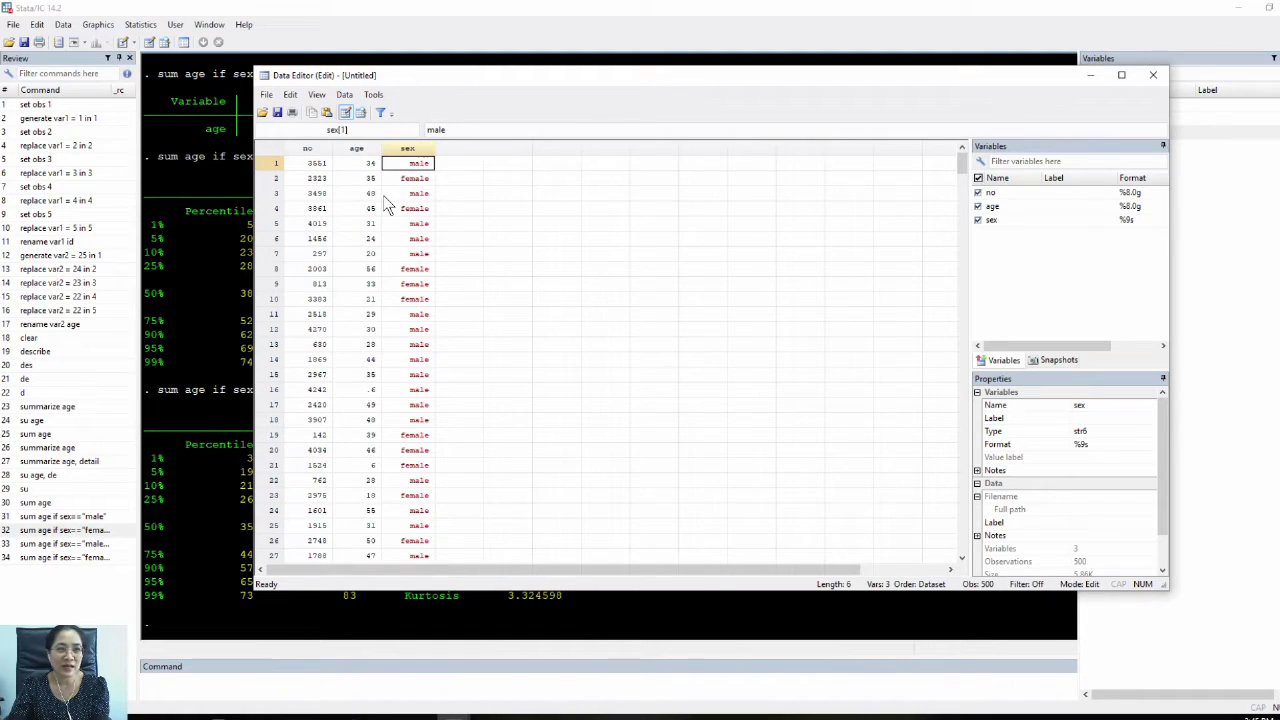
left_click(1153, 78)
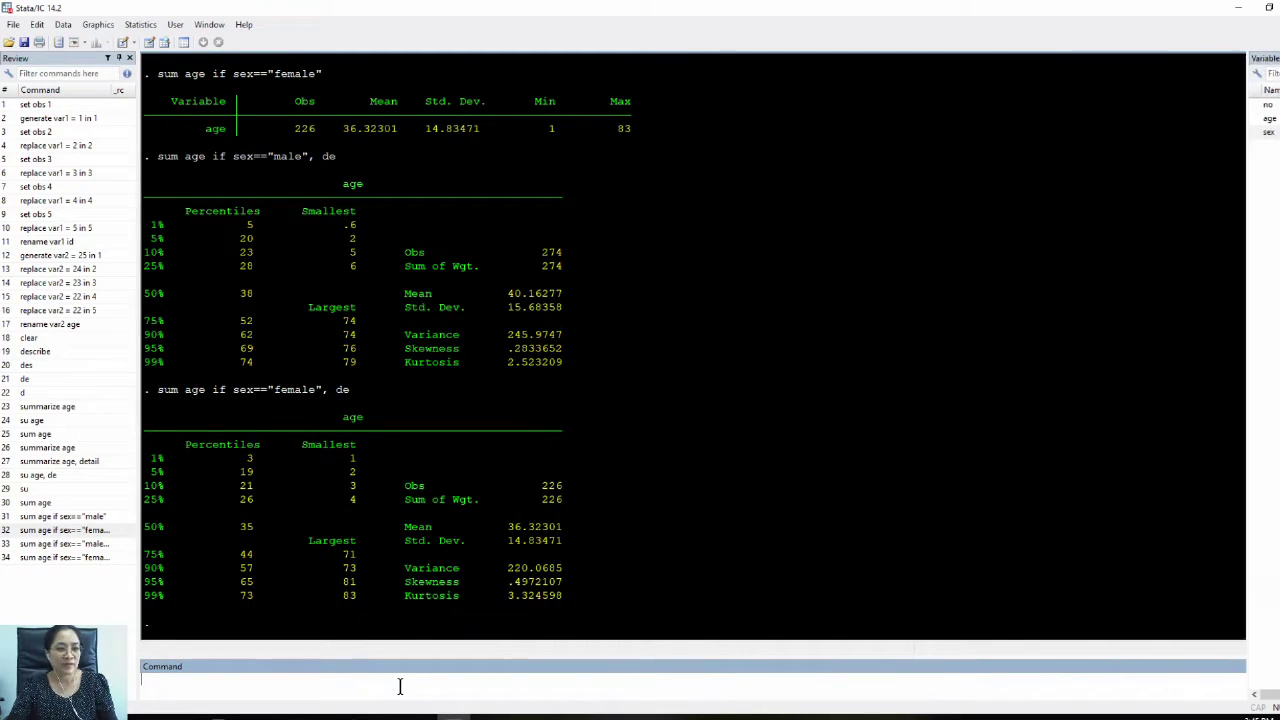
Step: Run tab sex to tabulate the frequencies of sex, inserting the variable from the variable list
type("tab")
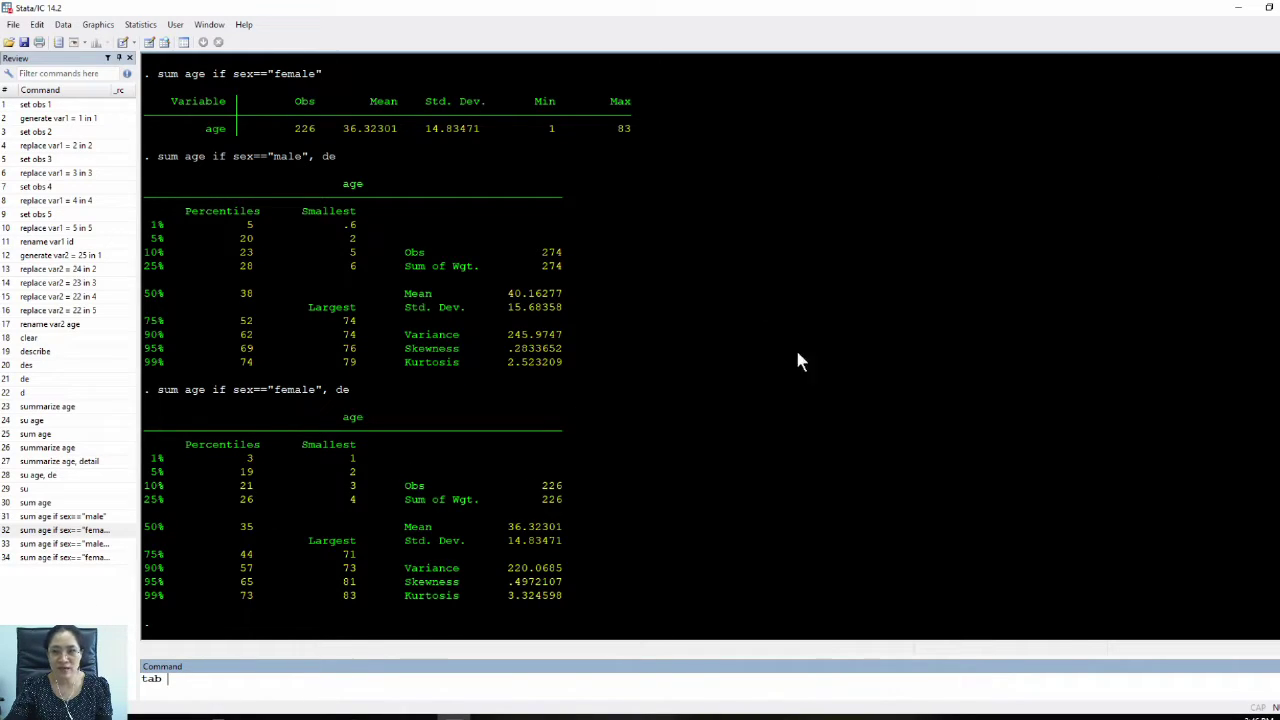
mouse_move(1276, 80)
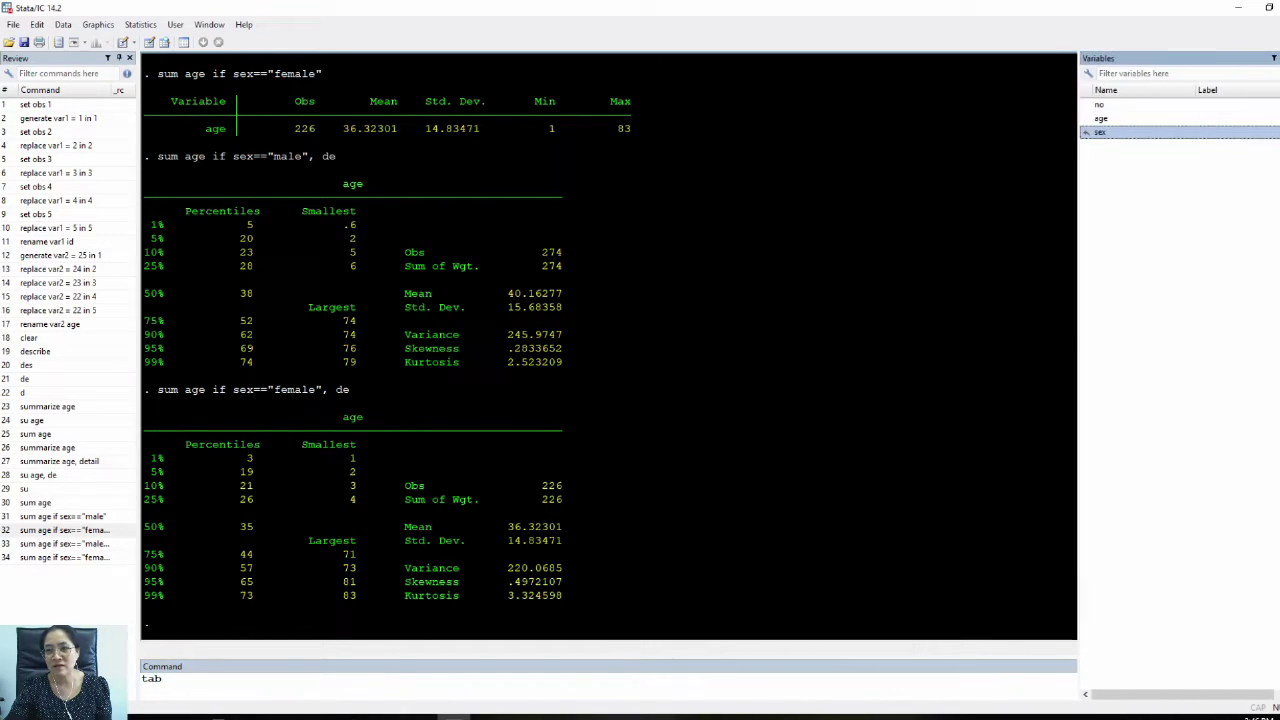
double_click(1135, 133)
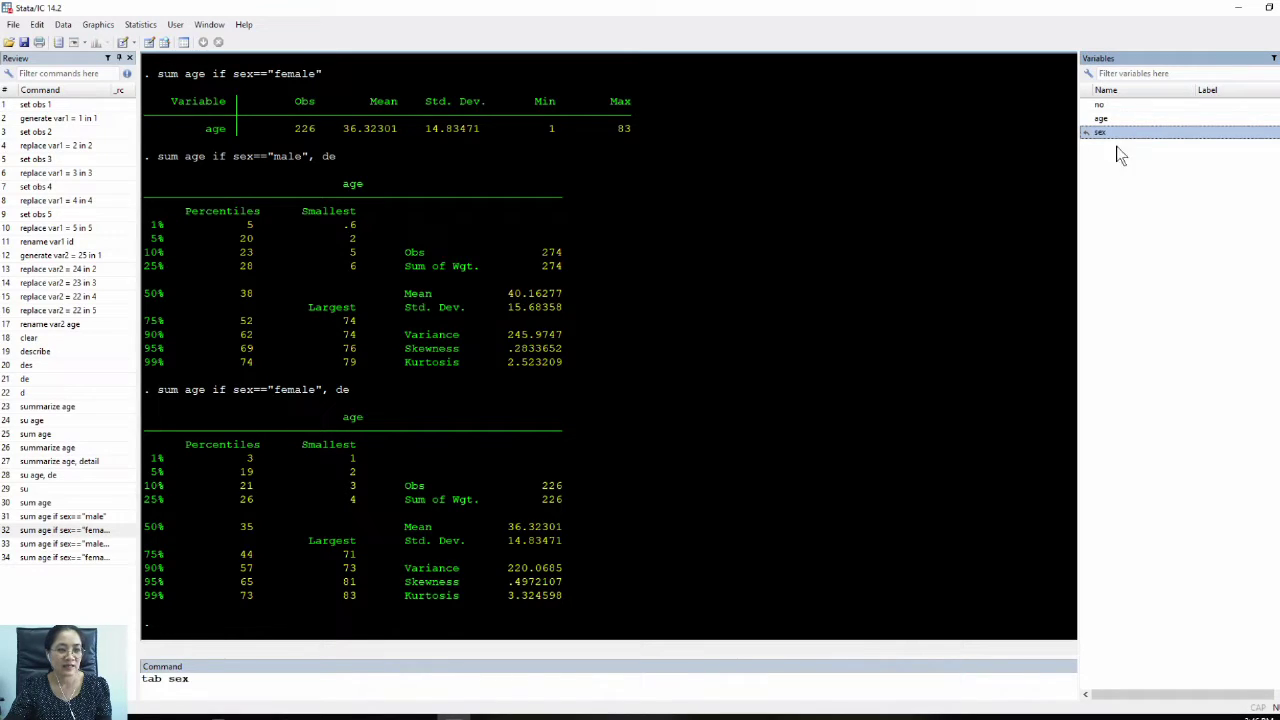
left_click(476, 681)
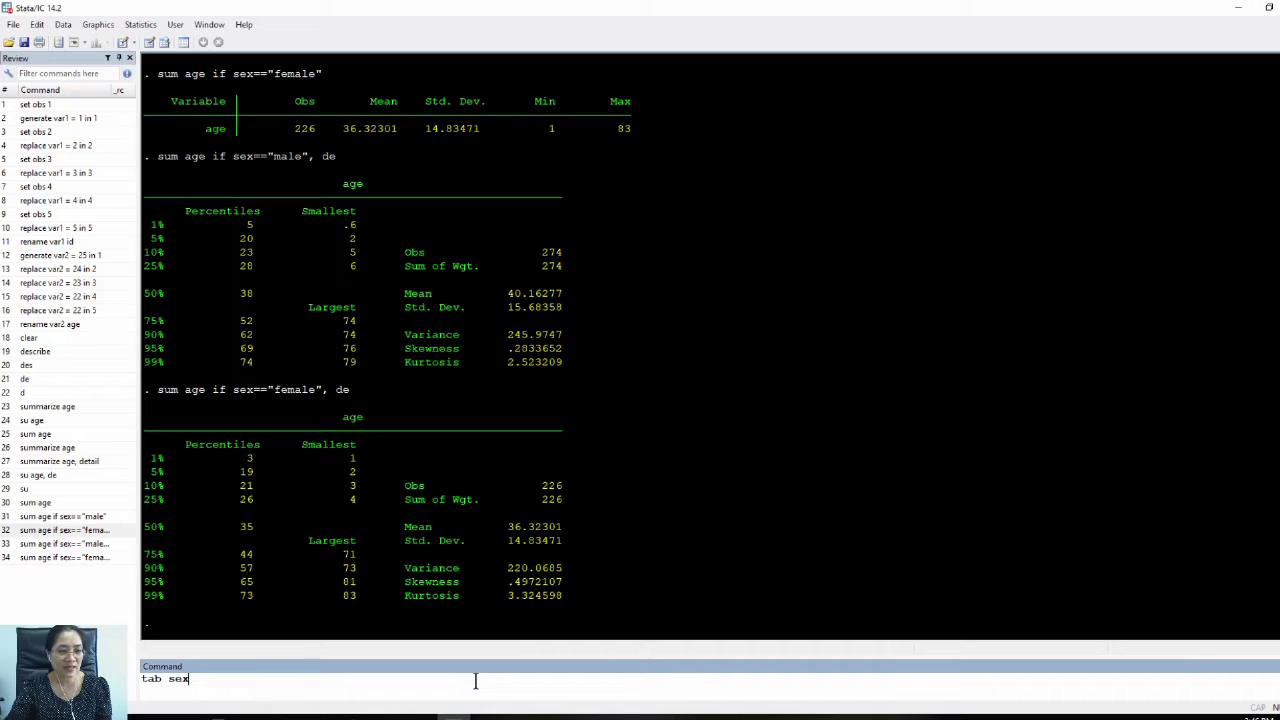
key("Return")
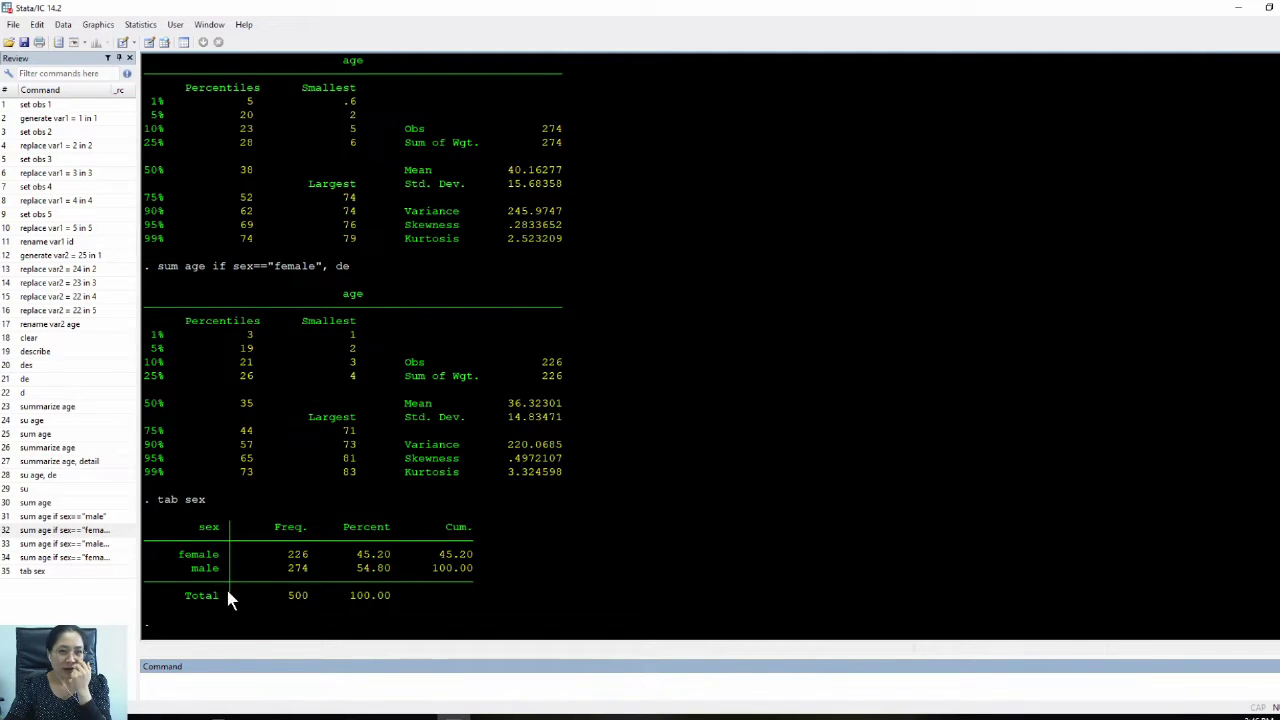
scroll(797, 400, "up", 15)
scroll(797, 400, "down", 10)
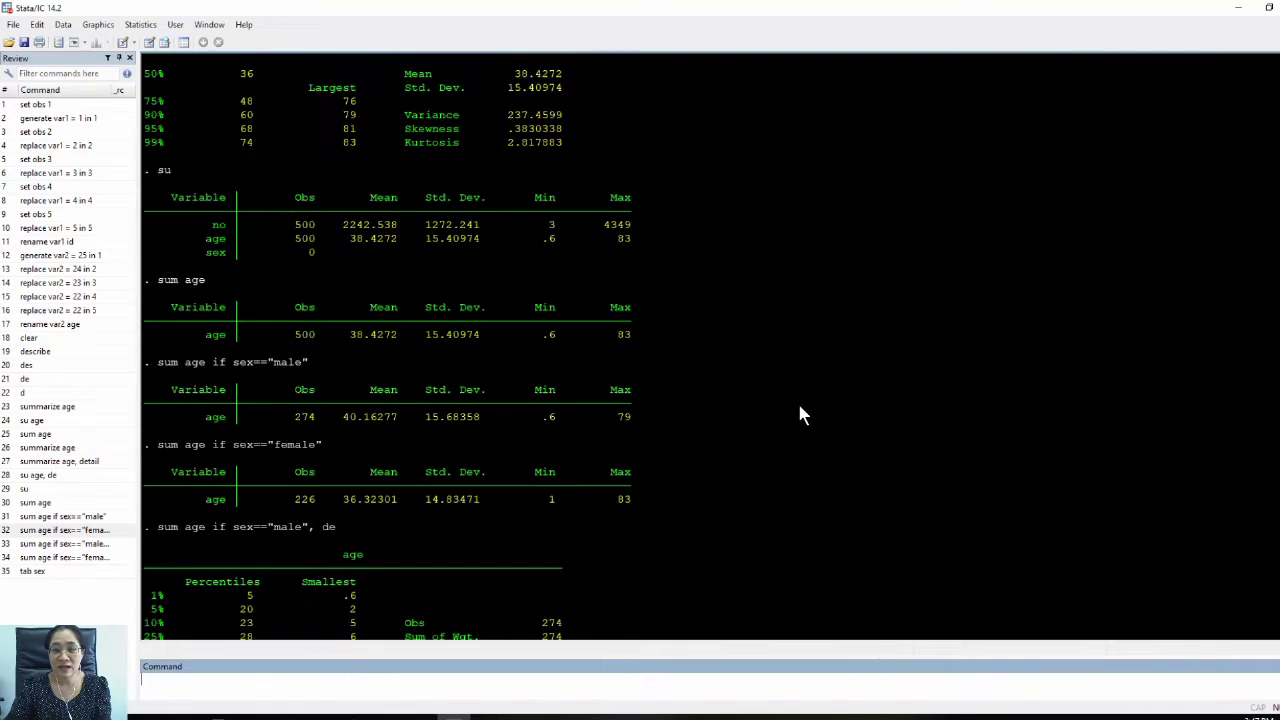
key("ctrl+4")
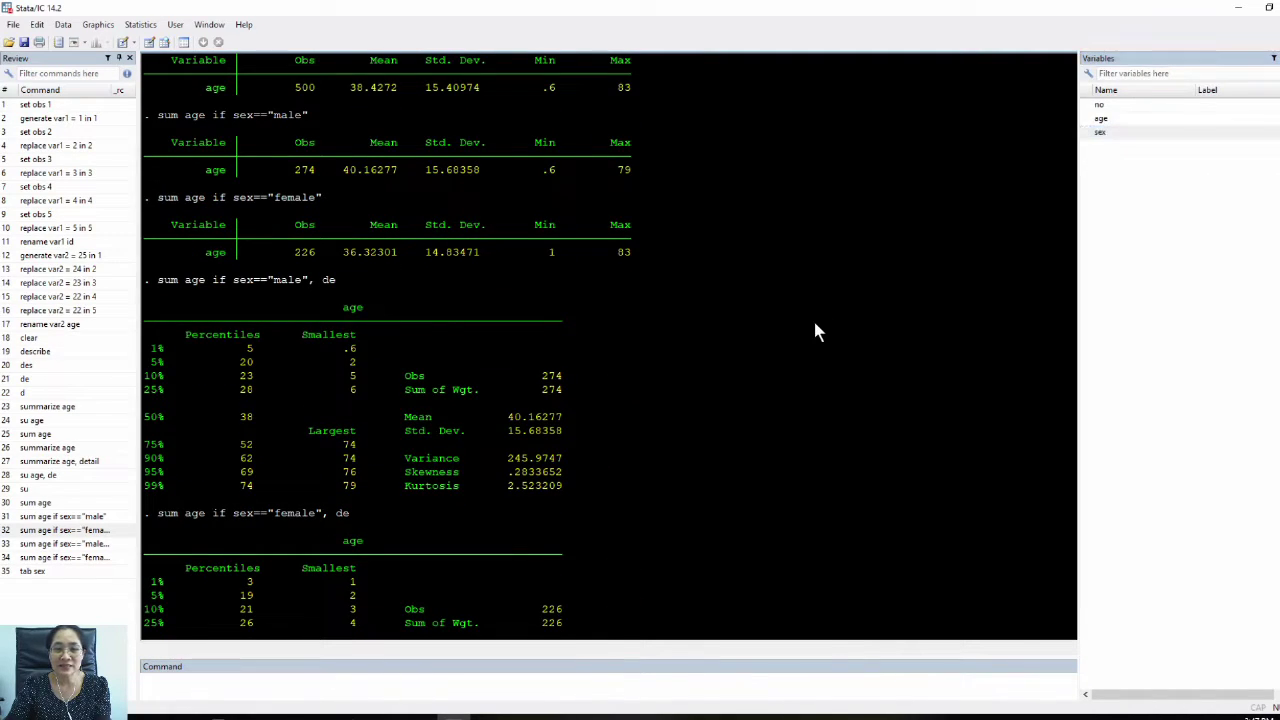
left_click(13, 24)
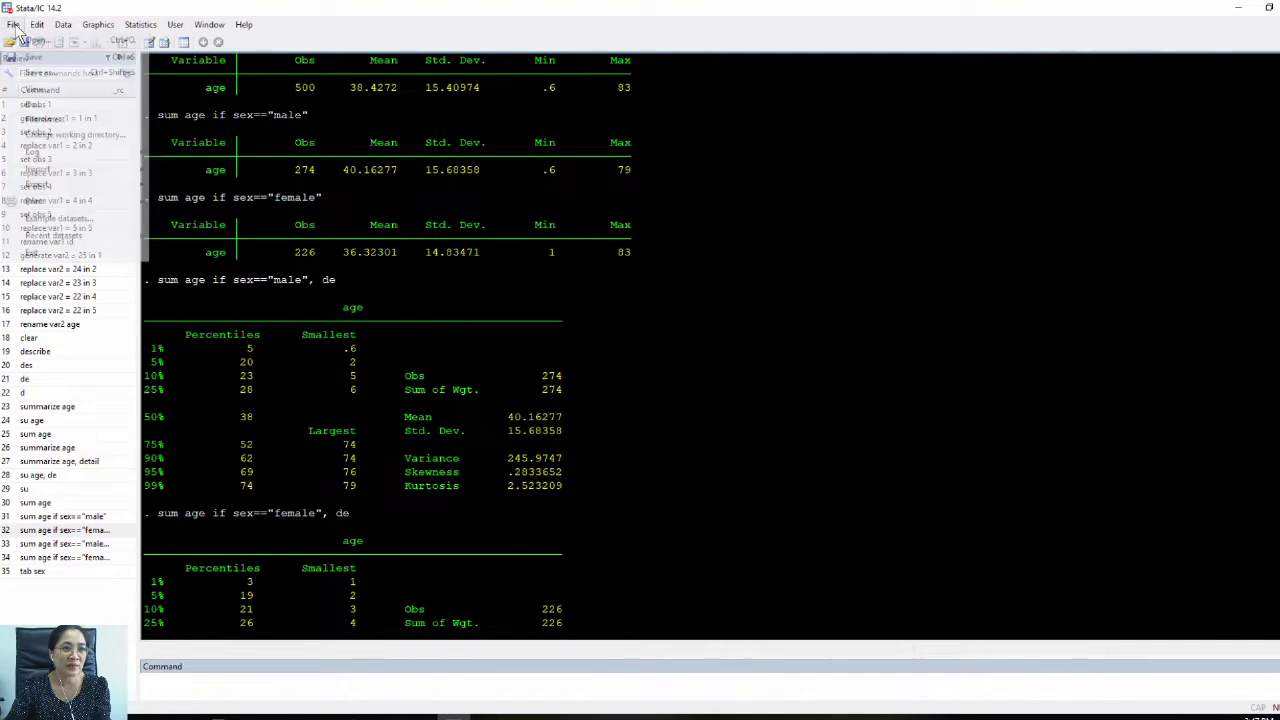
left_click(41, 72)
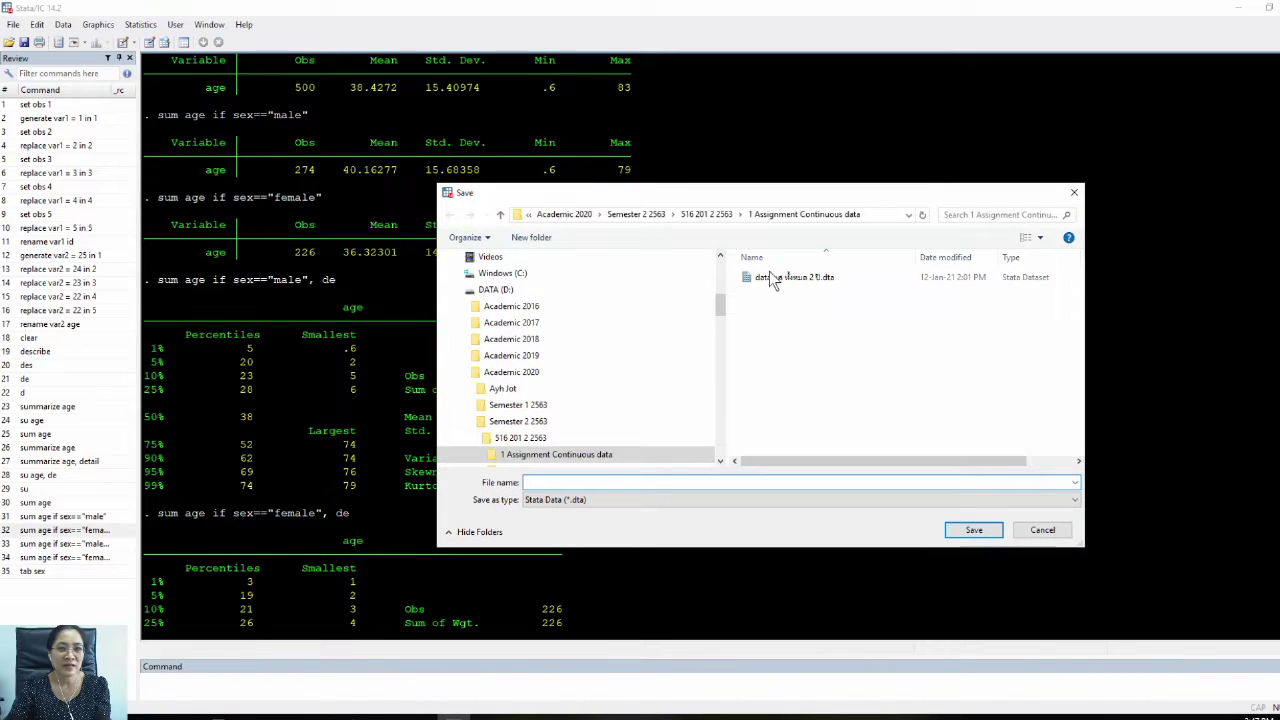
left_click(1043, 531)
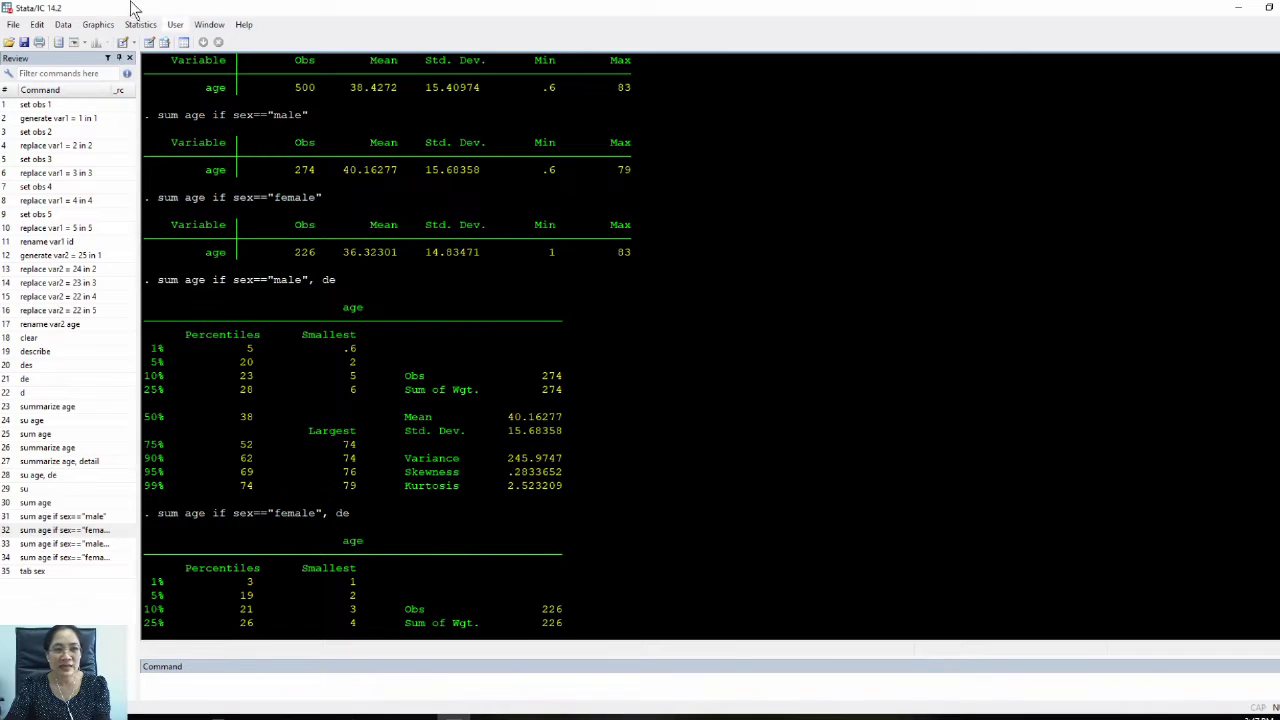
Step: Look over the no, age and sex data in the Data Editor, close it, and review the earlier summaries
left_click(149, 44)
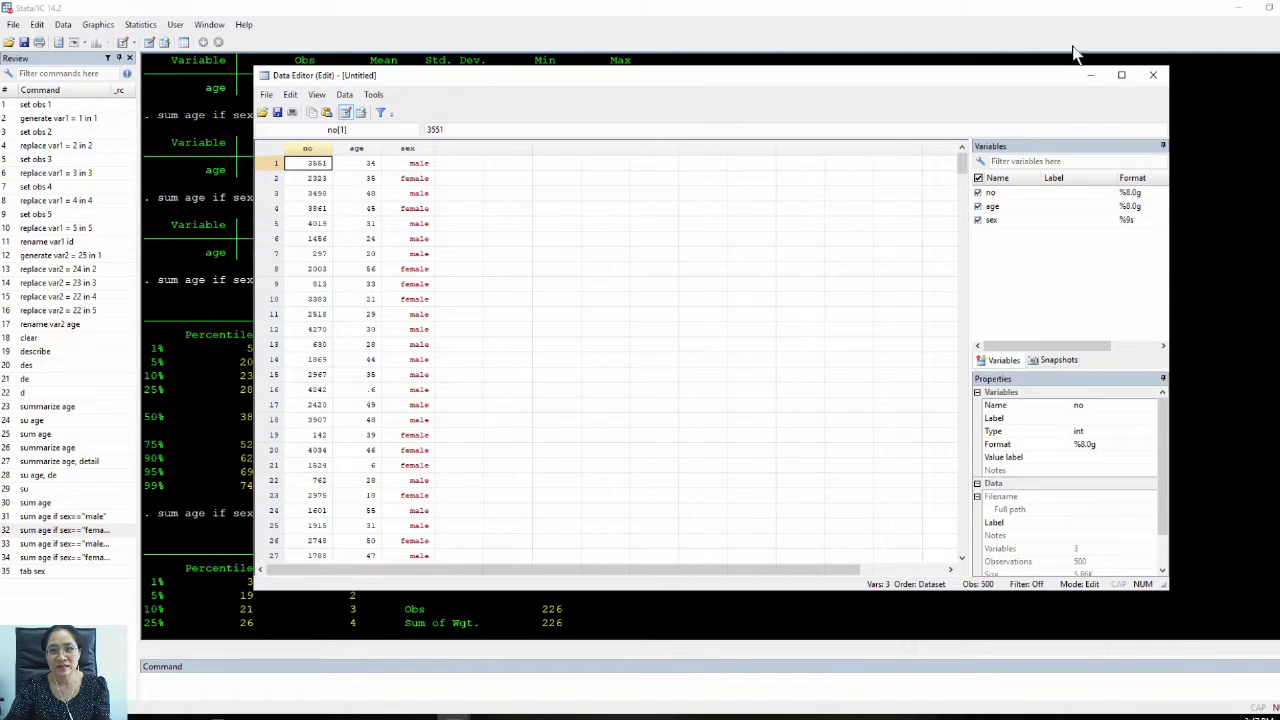
left_click(1154, 77)
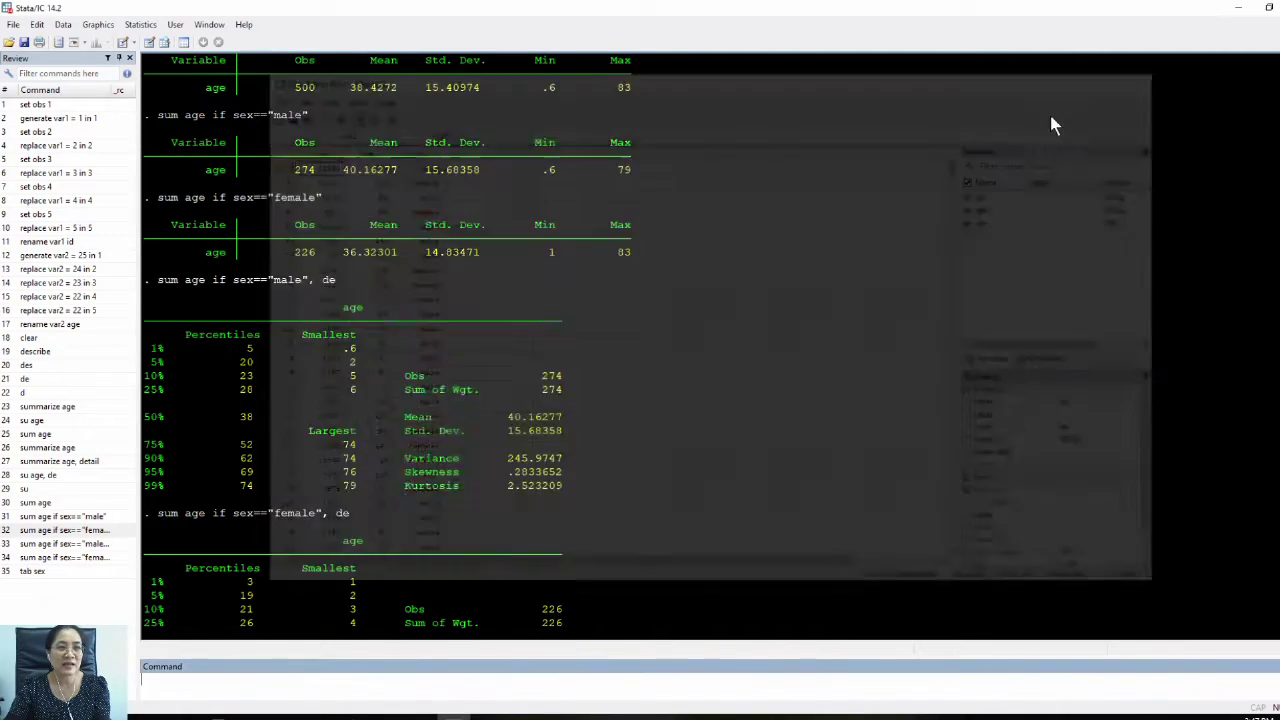
scroll(713, 324, "up", 10)
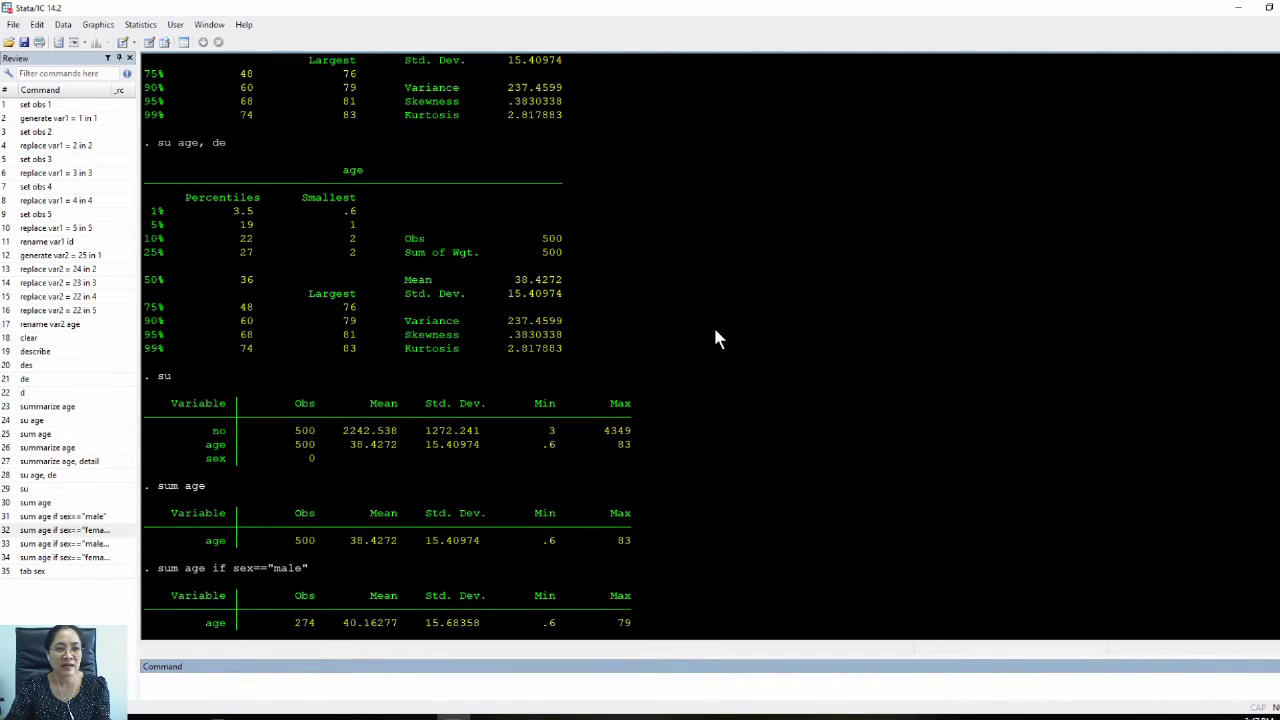
Step: Open a new do-file in the Do-file Editor and place its window over the results beside the earlier commands
scroll(713, 323, "down", 15)
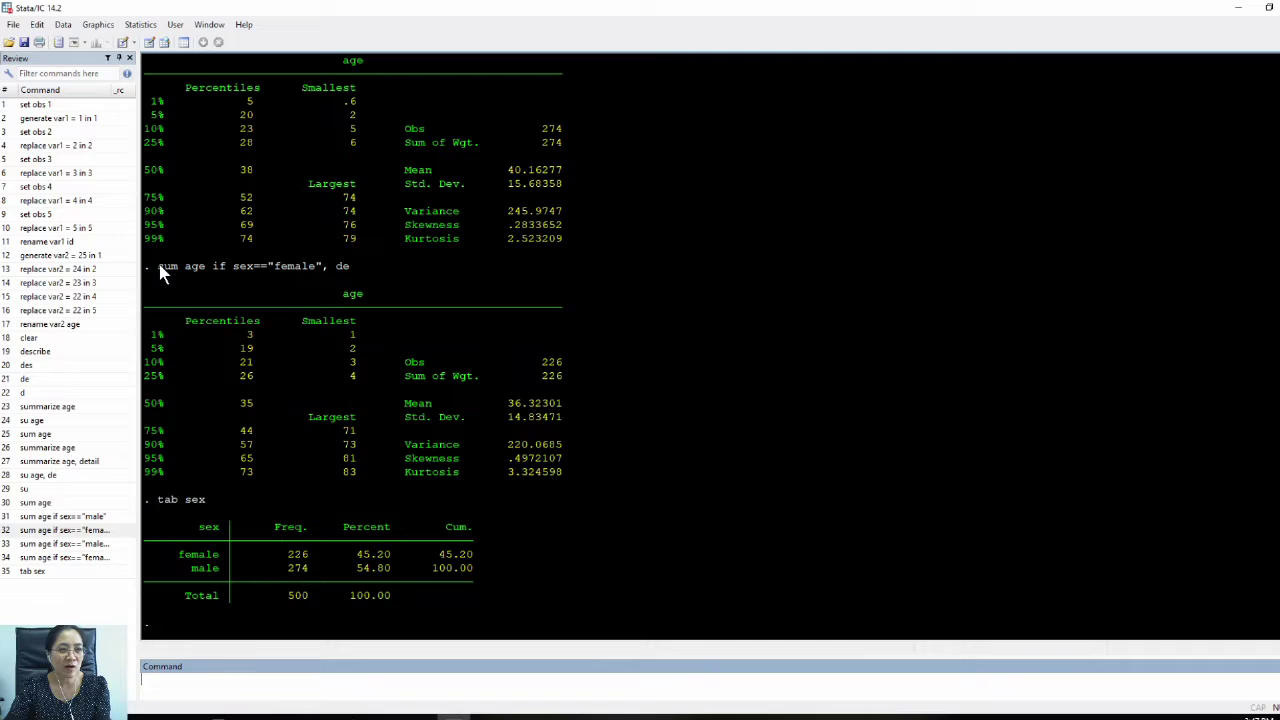
left_click_drag(157, 265, 350, 268)
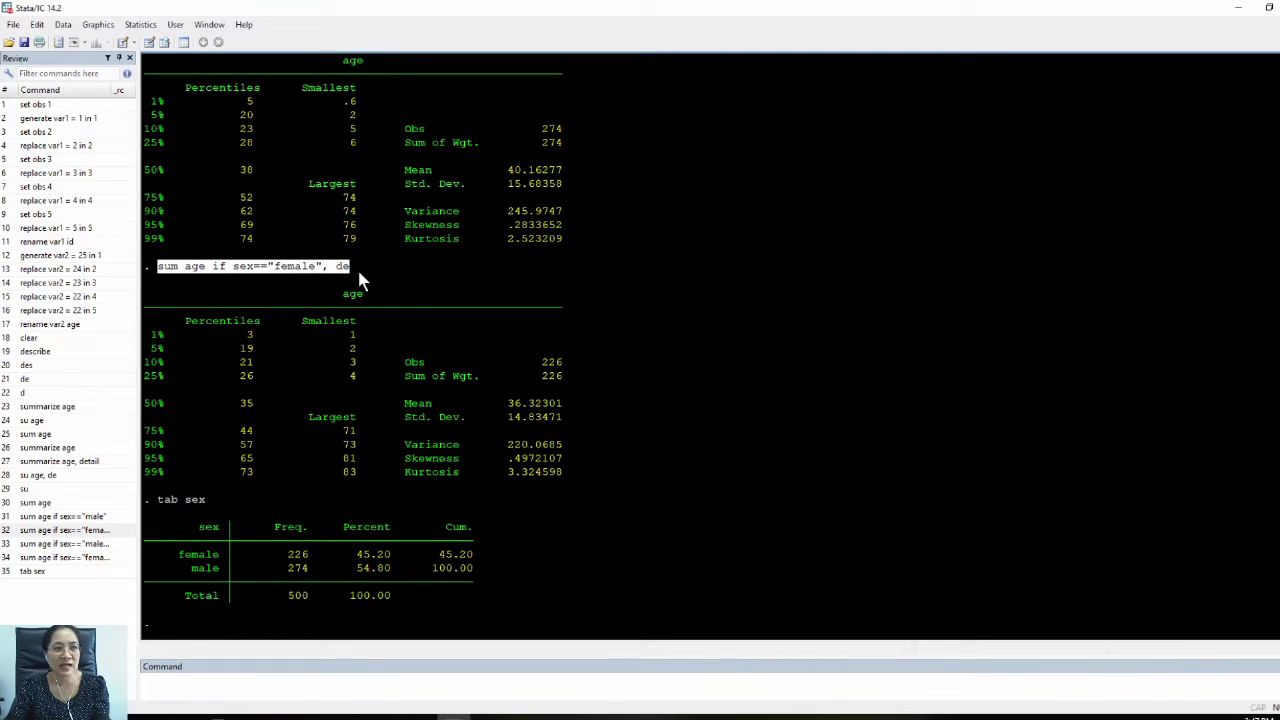
left_click(853, 259)
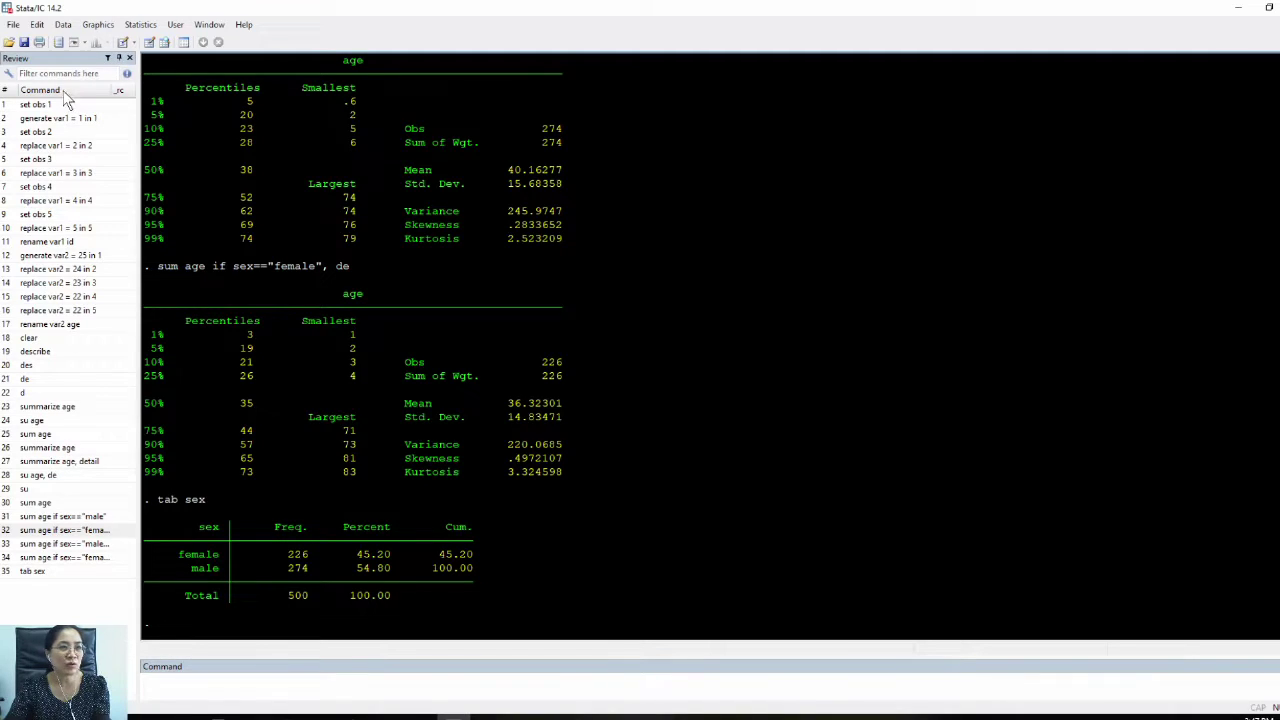
left_click(123, 45)
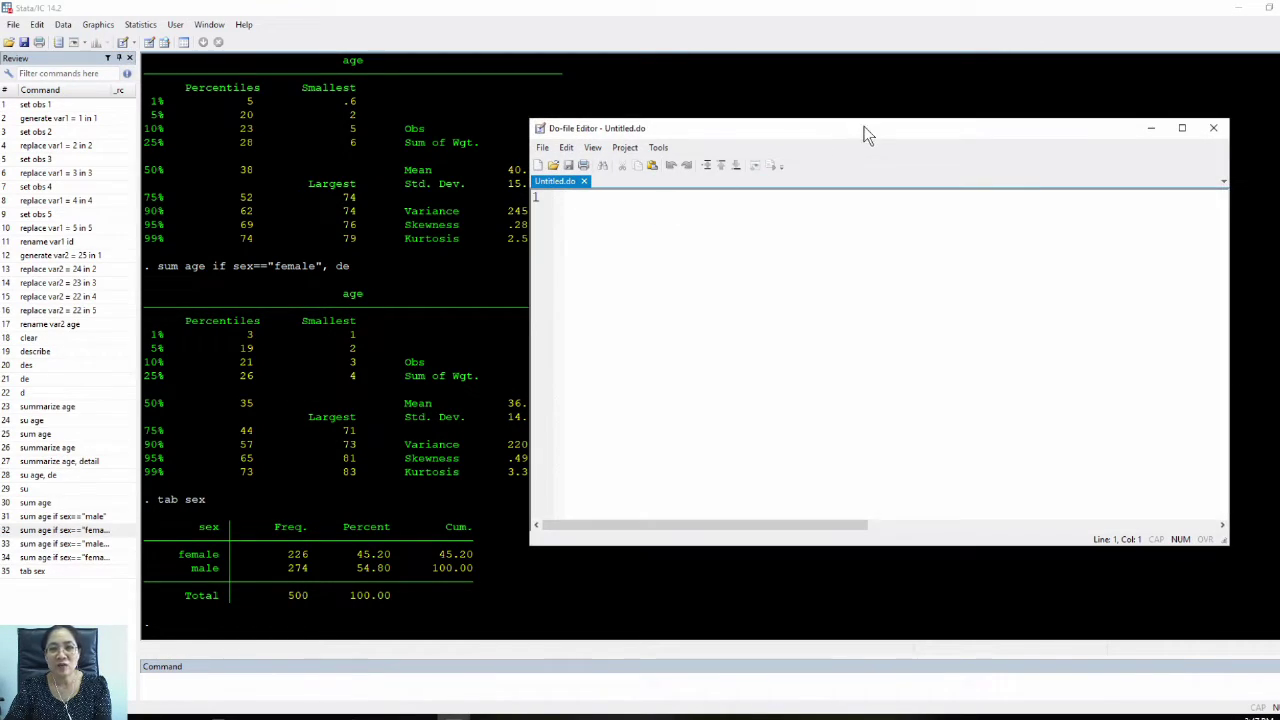
left_click_drag(866, 135, 795, 150)
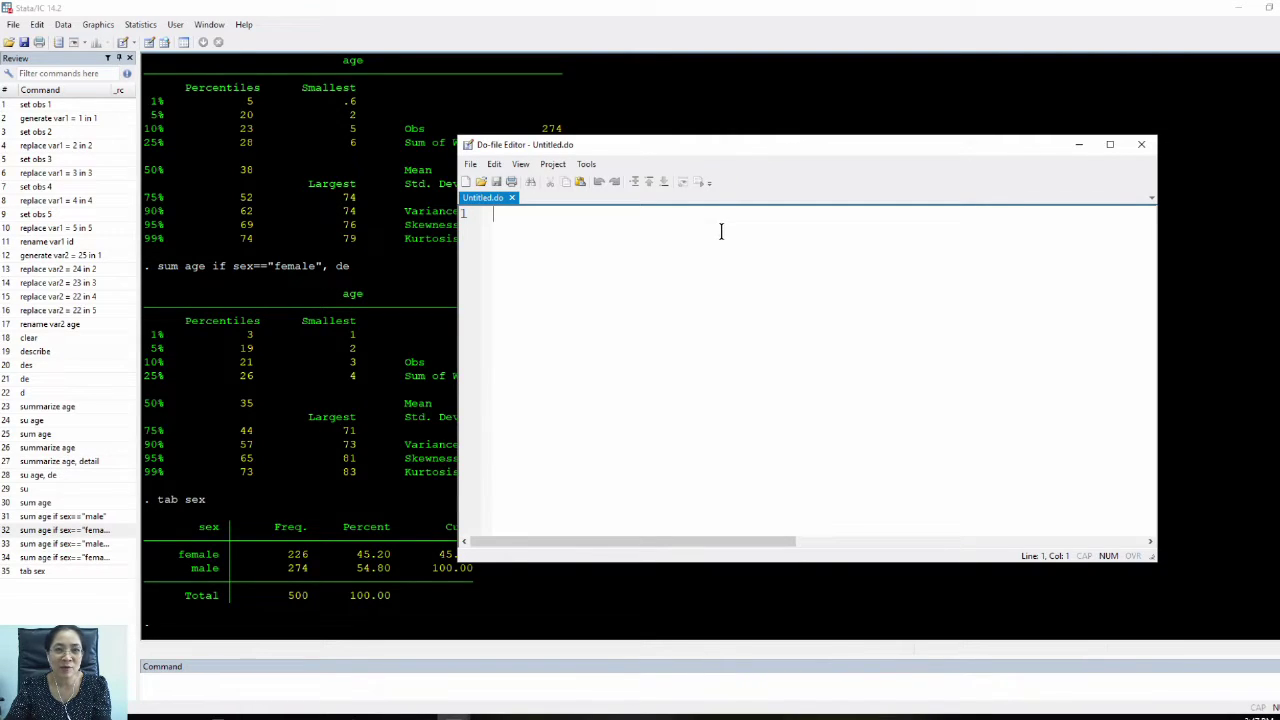
Step: Copy the command sum age from the earlier results and paste it as the first line of the do-file
scroll(273, 284, "up", 7)
scroll(278, 288, "up", 15)
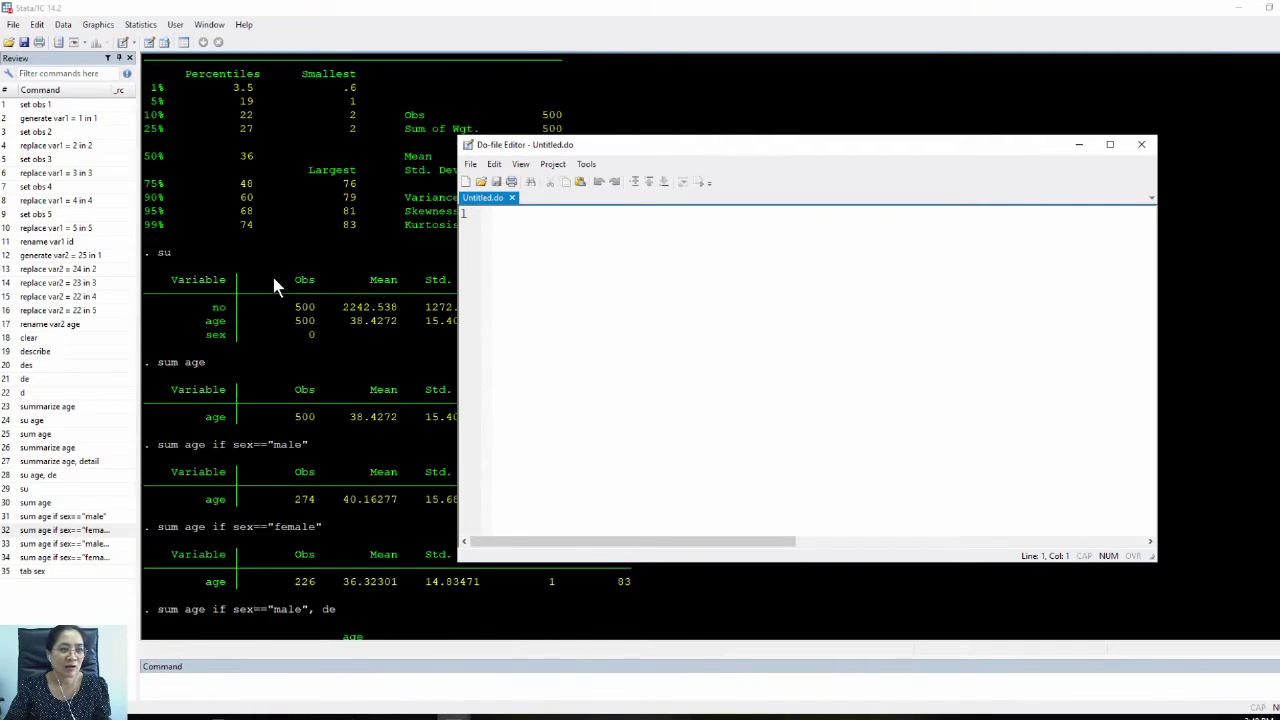
scroll(278, 288, "up", 1)
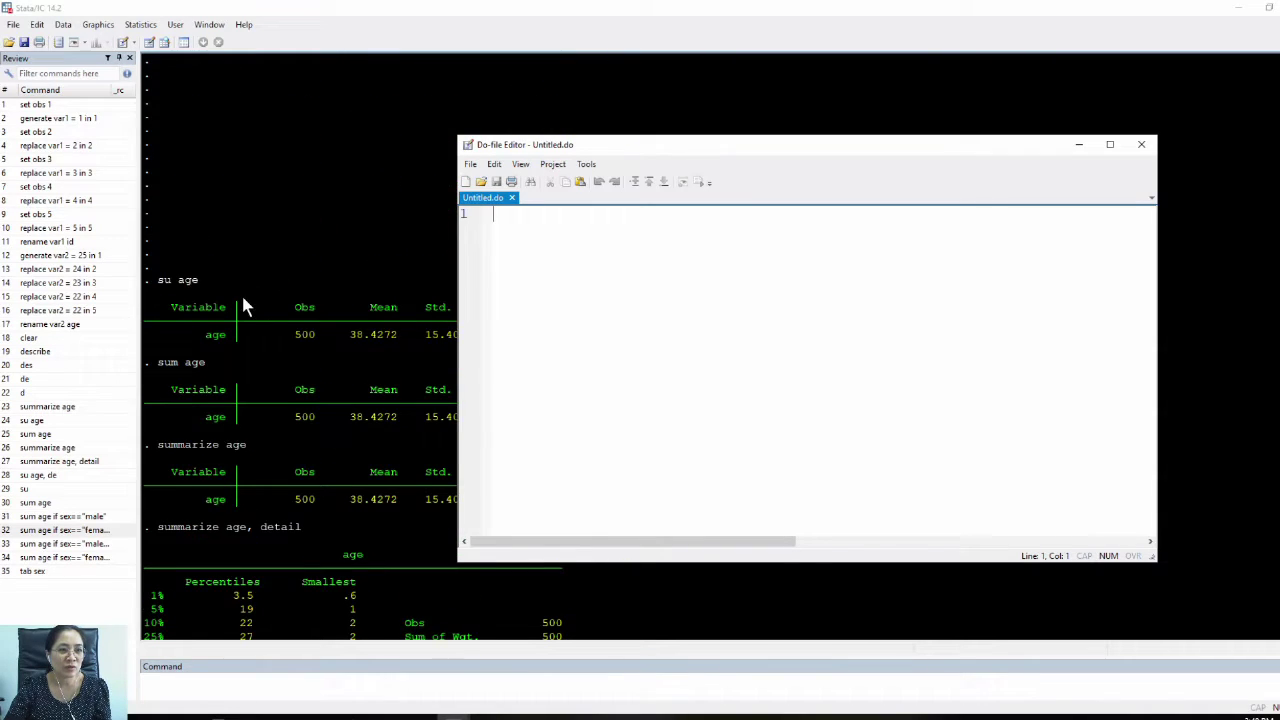
scroll(245, 295, "down", 2)
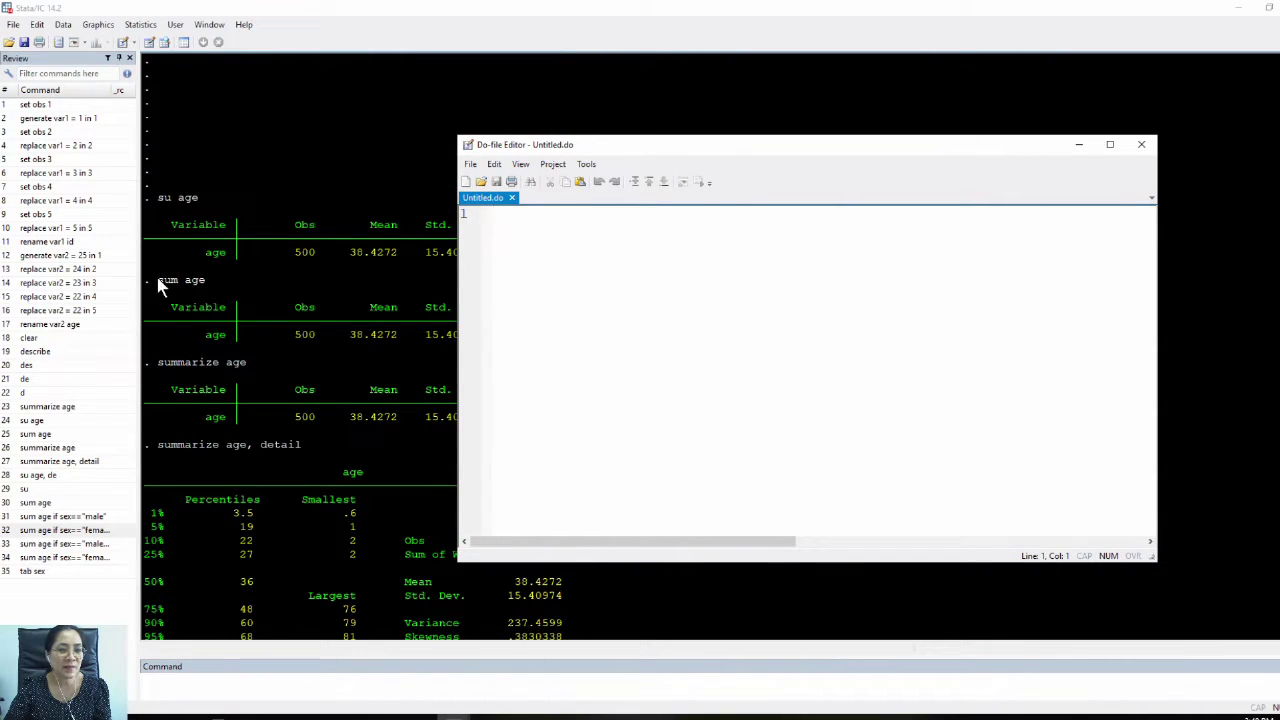
left_click_drag(158, 283, 220, 288)
key("ctrl+c")
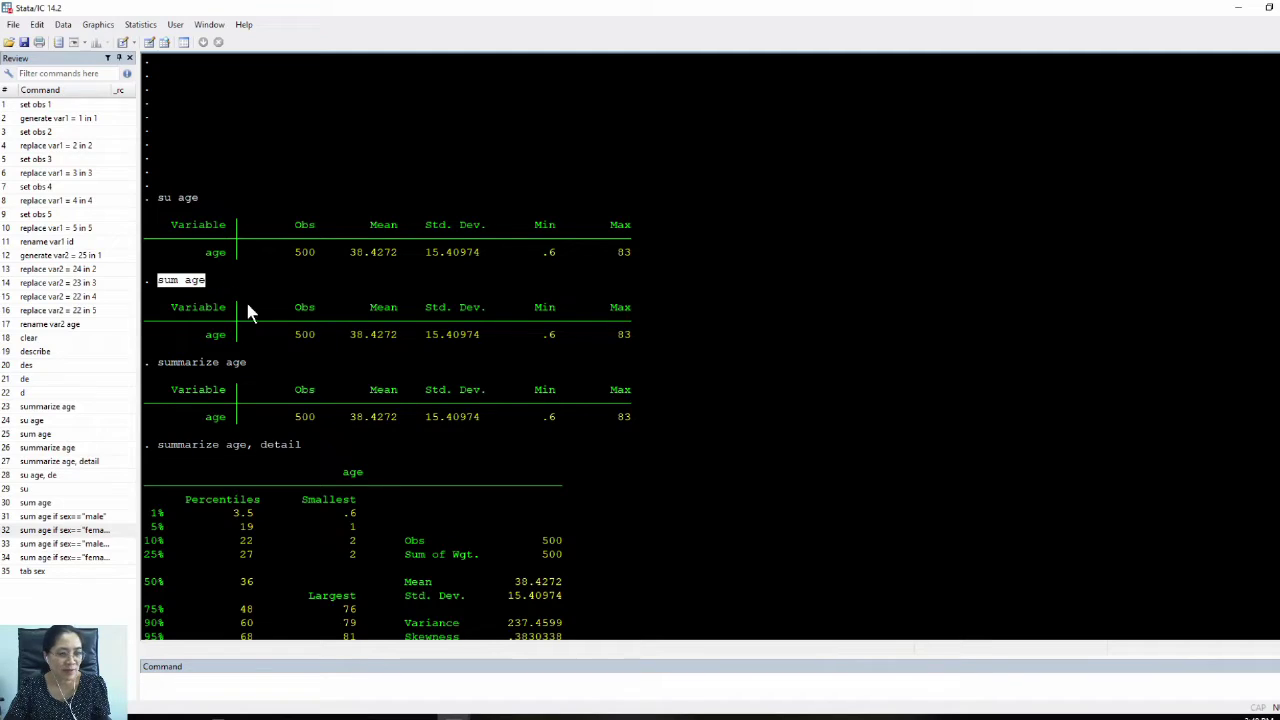
mouse_move(454, 716)
left_click(563, 668)
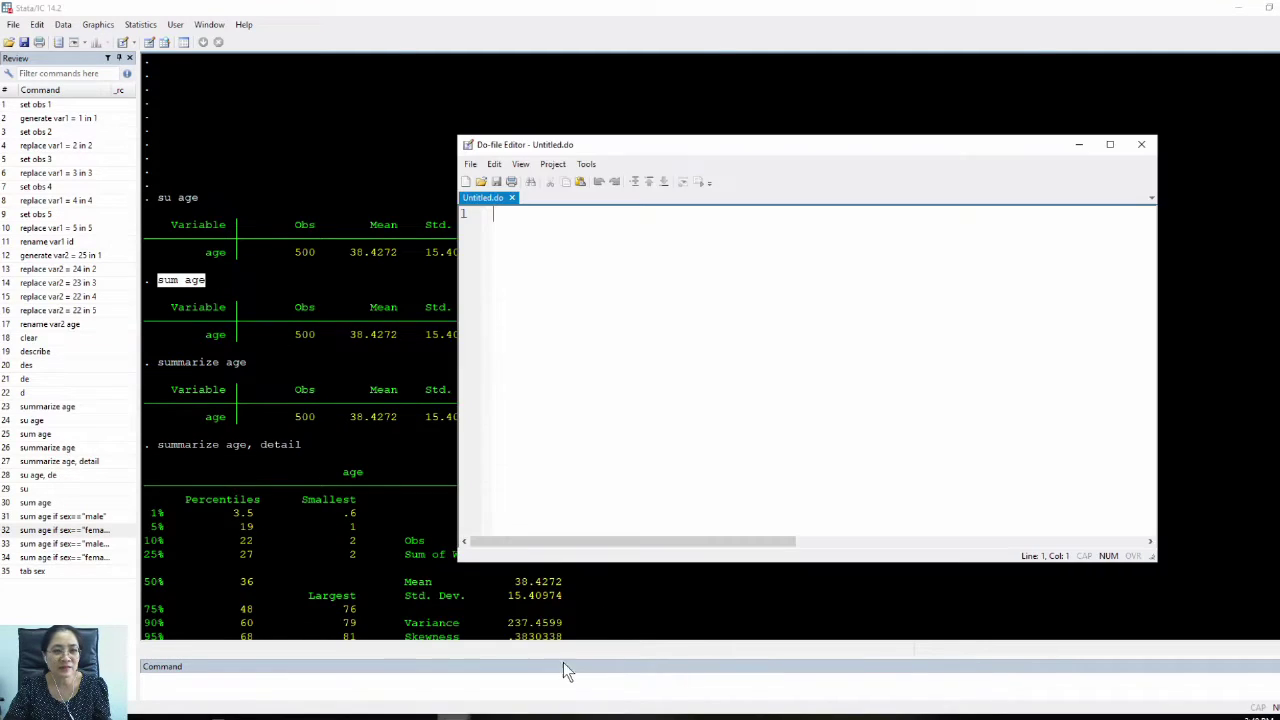
key("ctrl+v")
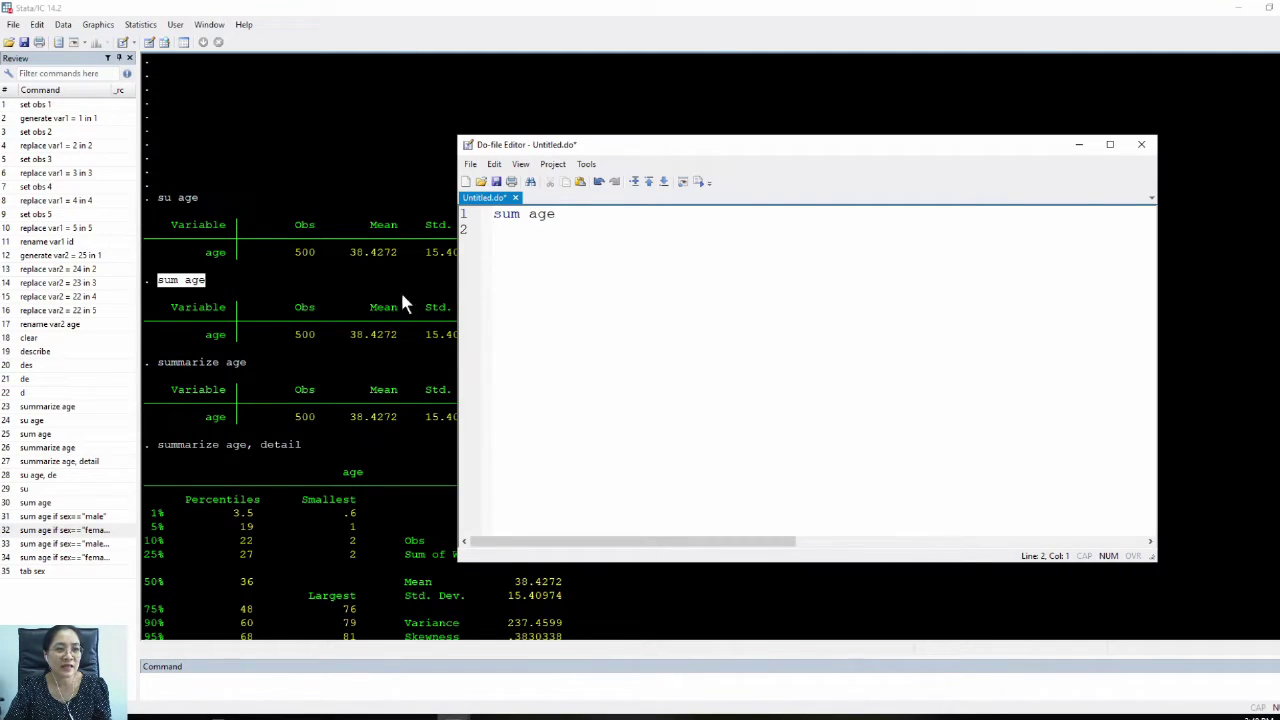
Step: Copy summarize age from the results into line 2 of the do-file, remove its leading space, and add blank lines below
left_click_drag(158, 362, 252, 364)
key("ctrl+c")
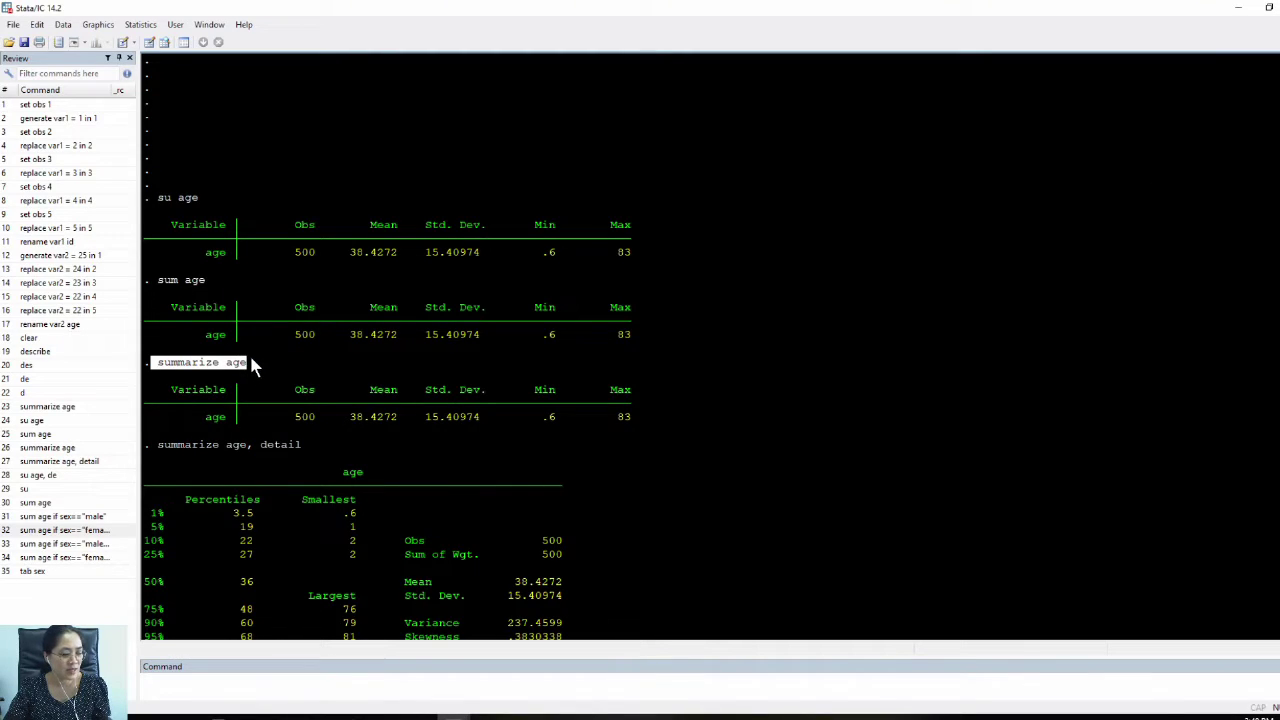
mouse_move(453, 718)
left_click(513, 682)
key("ctrl+v")
key("Return")
key("Return")
key("Return")
key("Return")
left_click(503, 230)
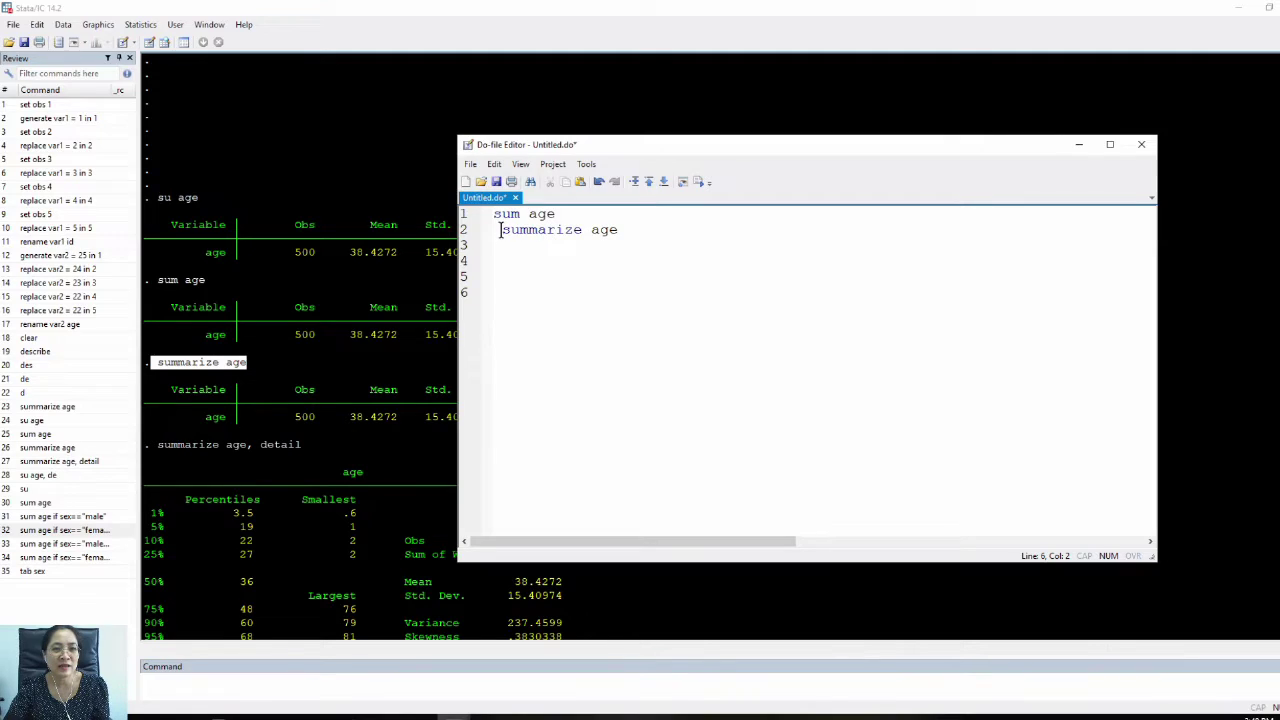
key("BackSpace")
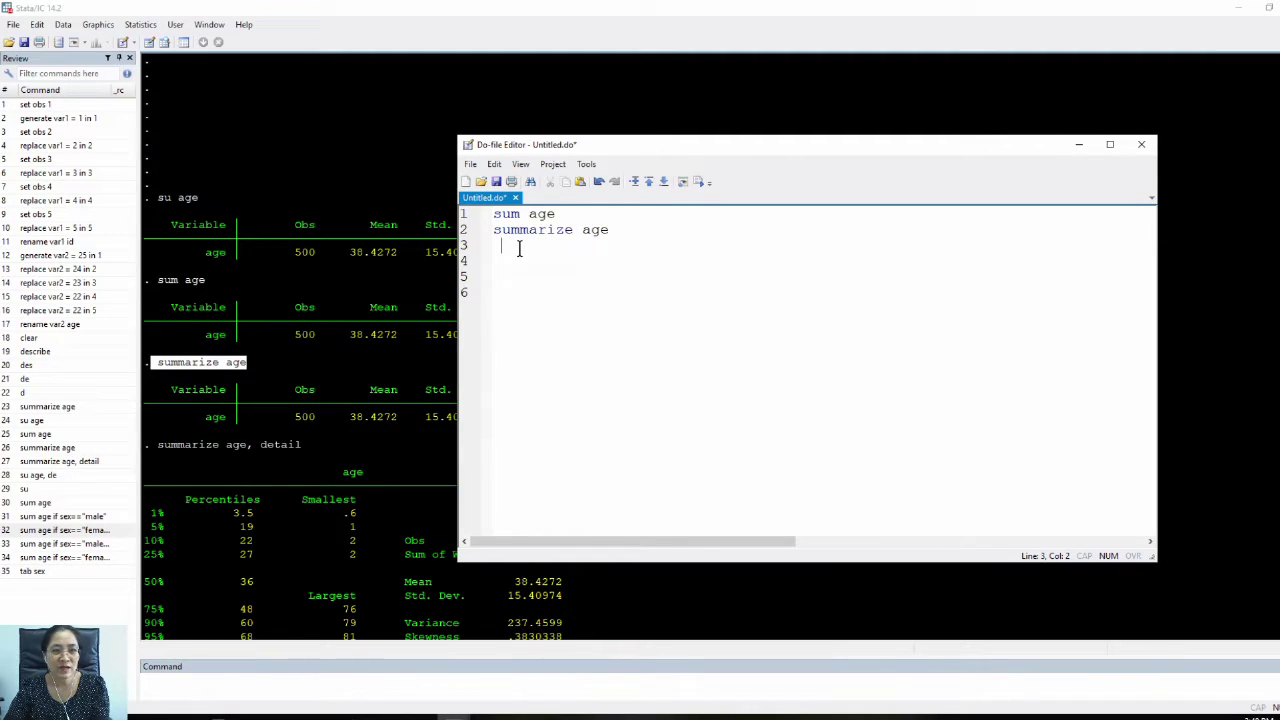
key("Return")
key("Return")
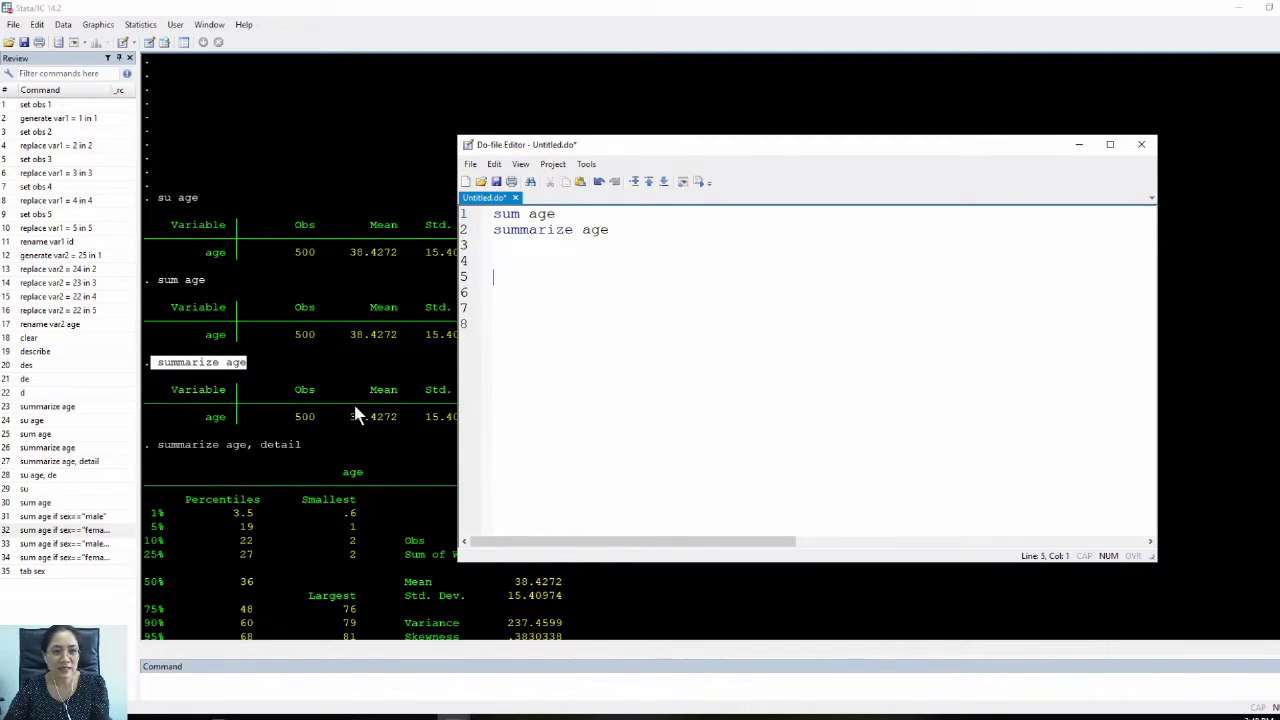
left_click(513, 243)
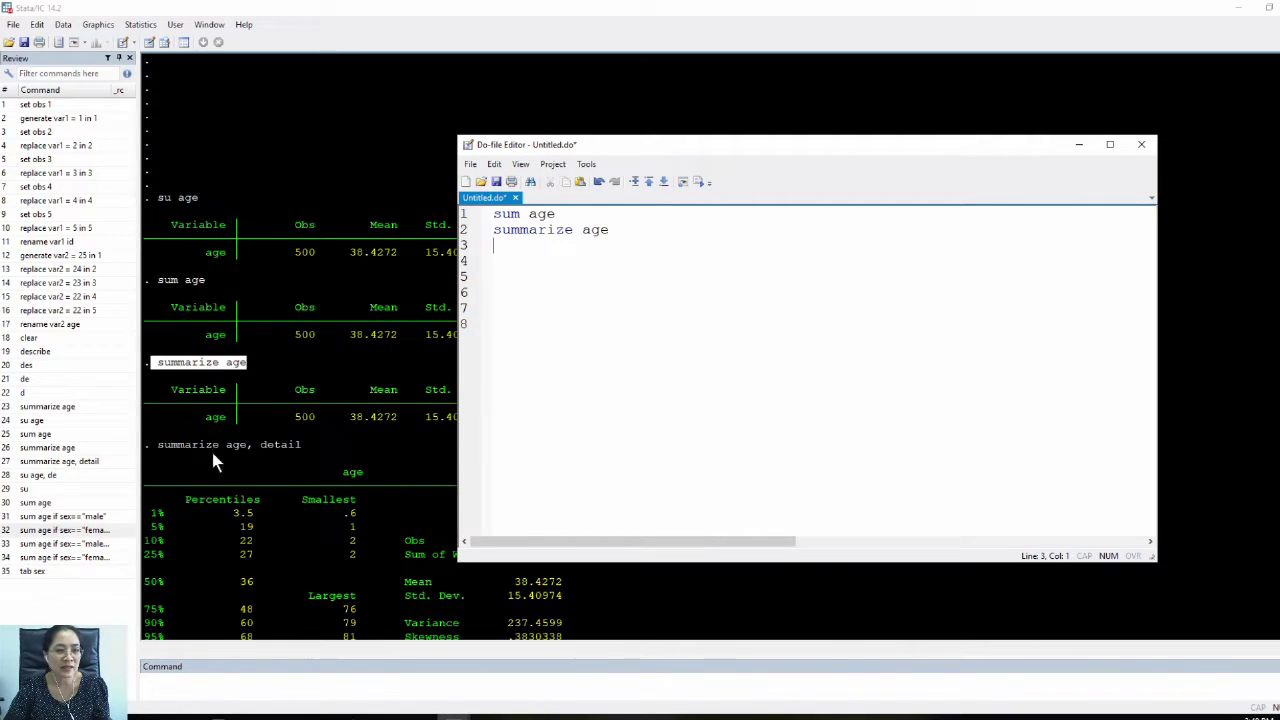
Step: Copy summarize age, detail from the results into line 3 of the do-file, then review the earlier output
left_click_drag(158, 444, 333, 453)
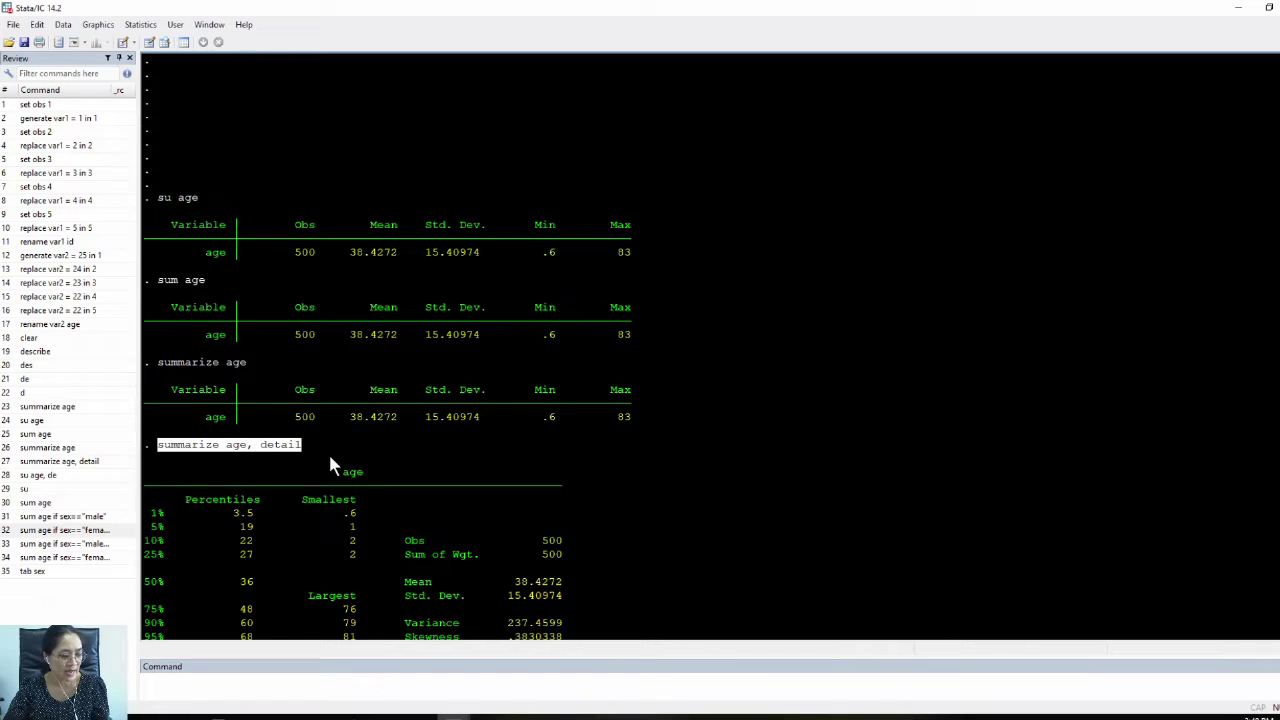
left_click(419, 714)
left_click(529, 668)
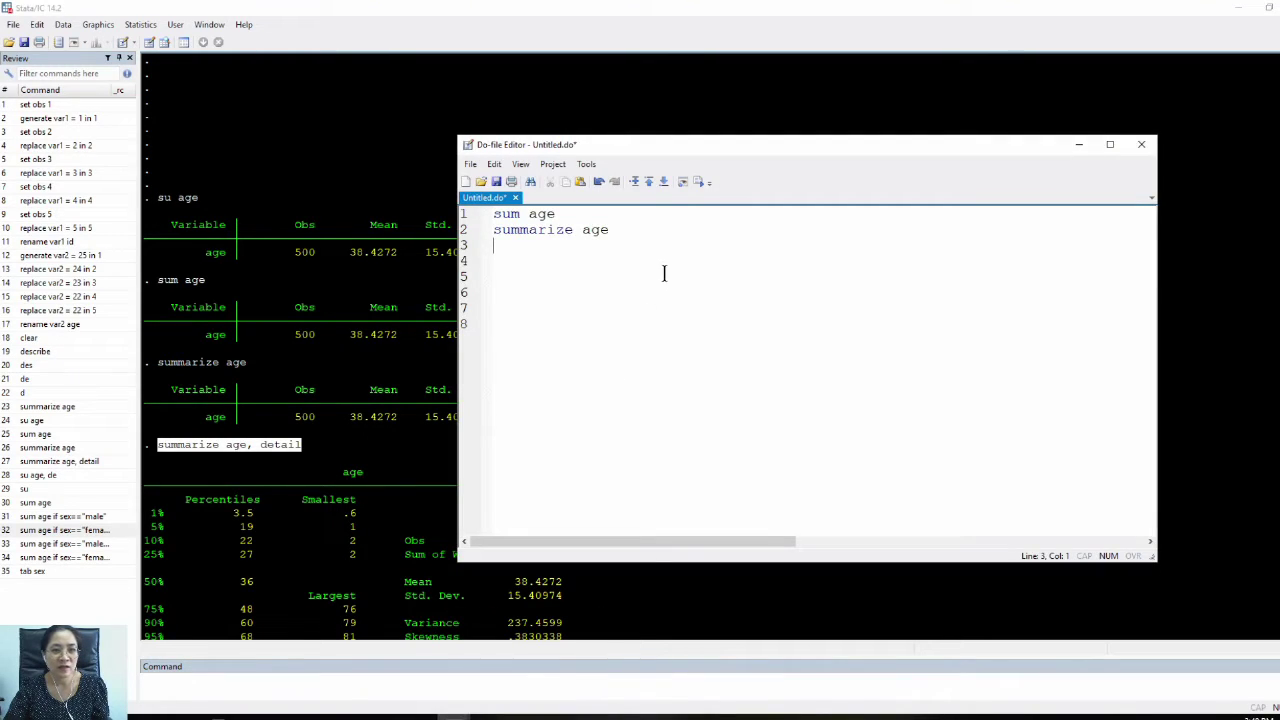
left_click(278, 312)
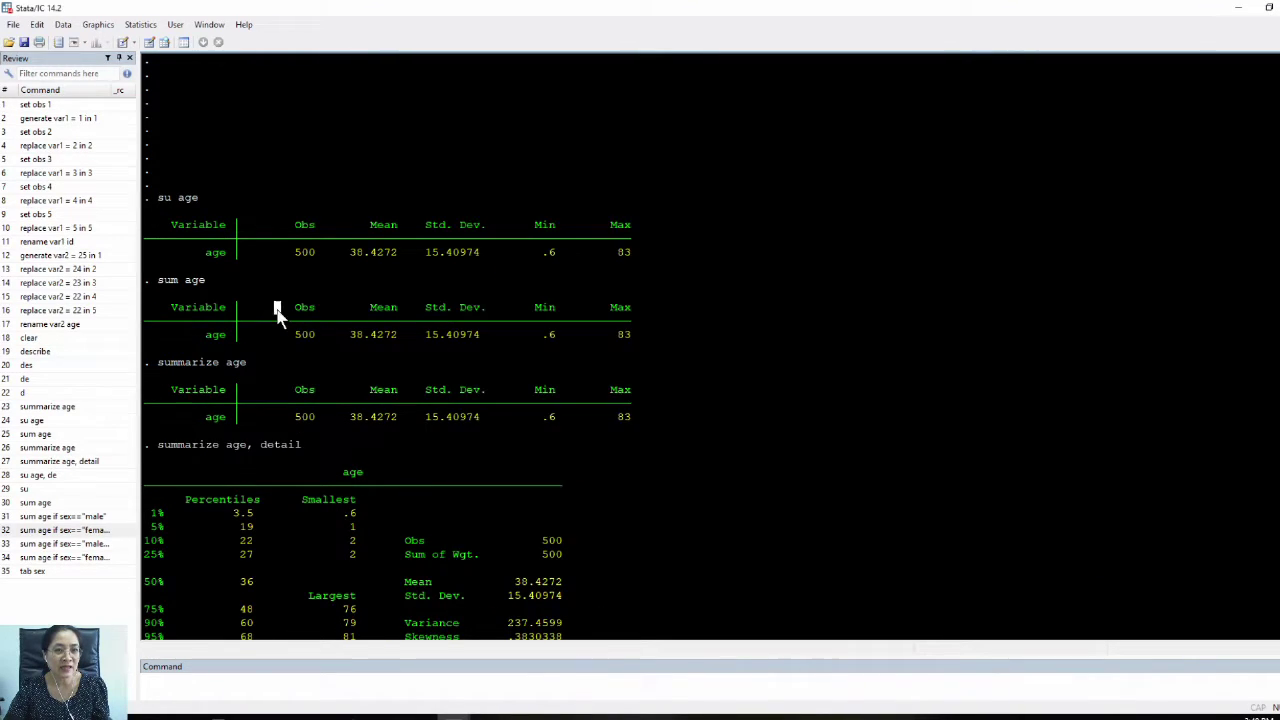
scroll(308, 378, "down", 10)
scroll(310, 378, "down", 4)
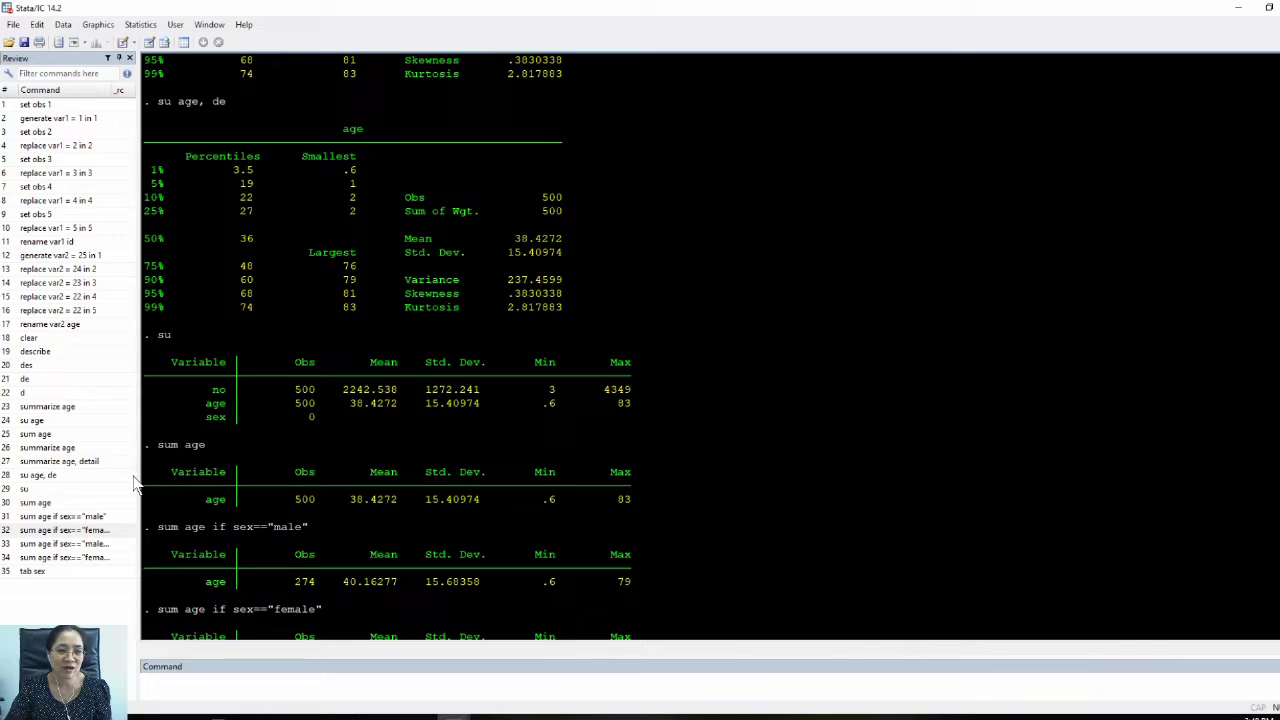
scroll(517, 428, "down", 6)
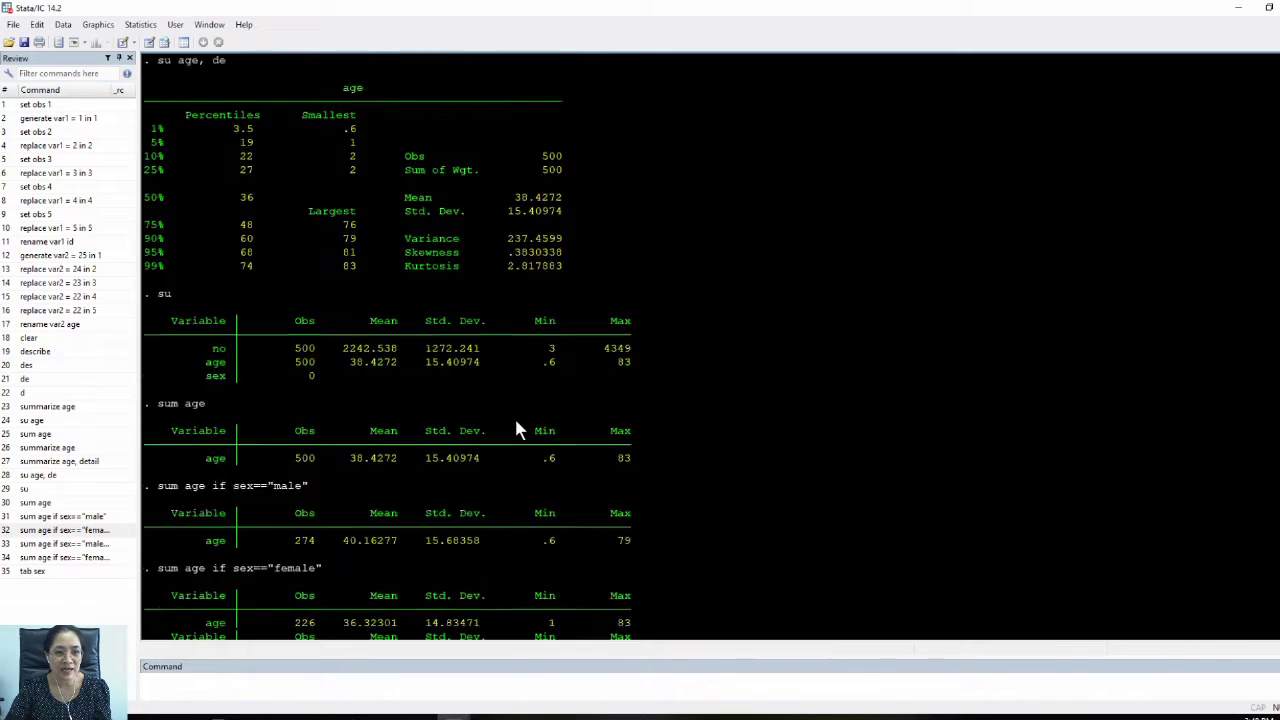
scroll(517, 428, "up", 5)
mouse_move(451, 716)
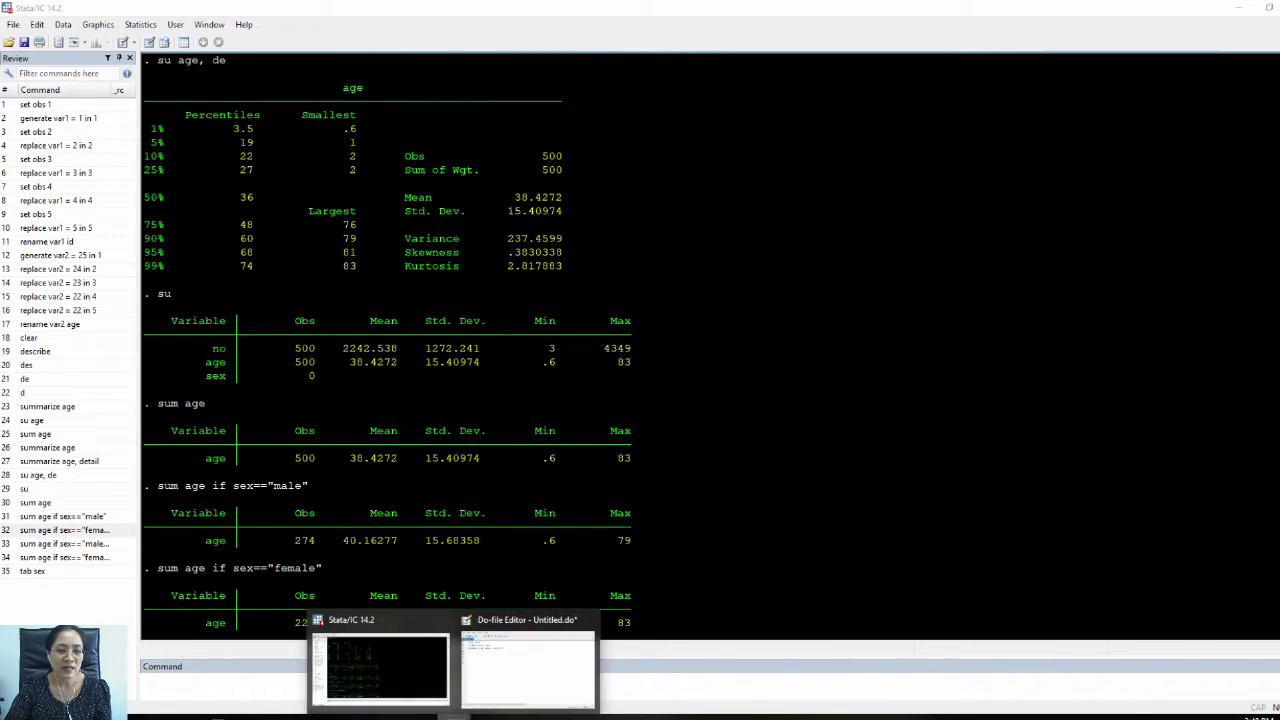
left_click(510, 690)
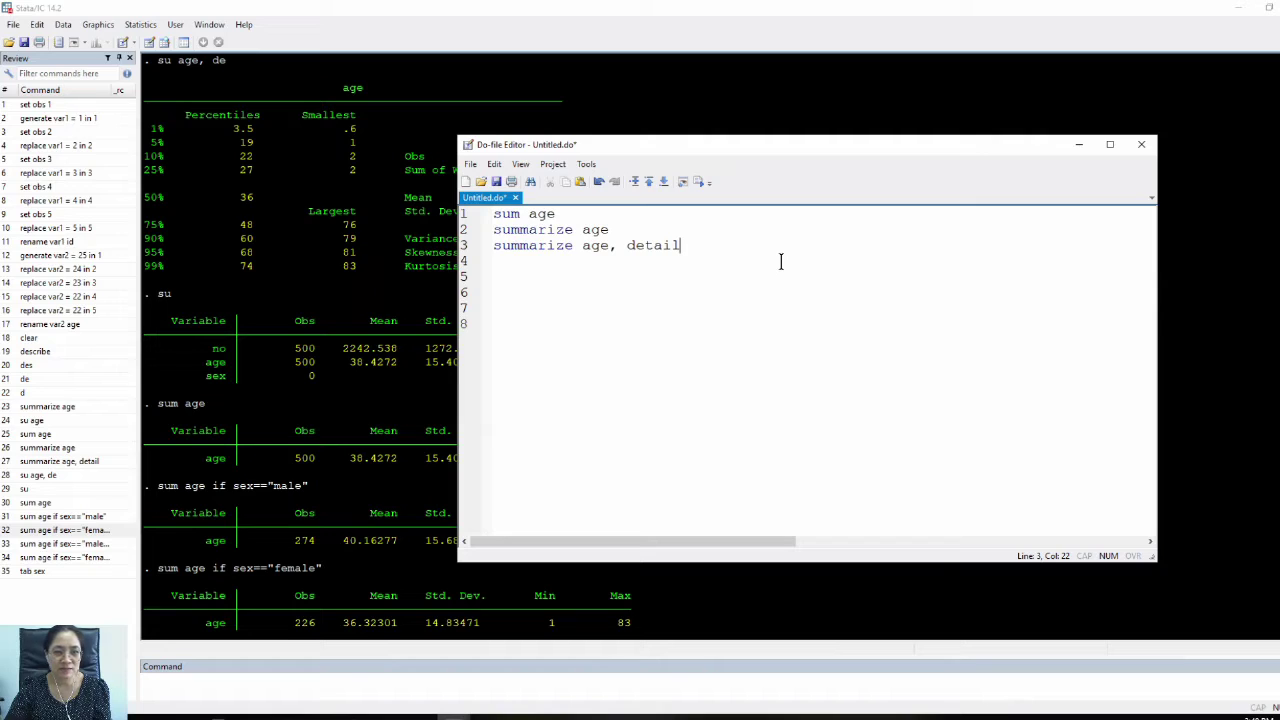
left_click(470, 165)
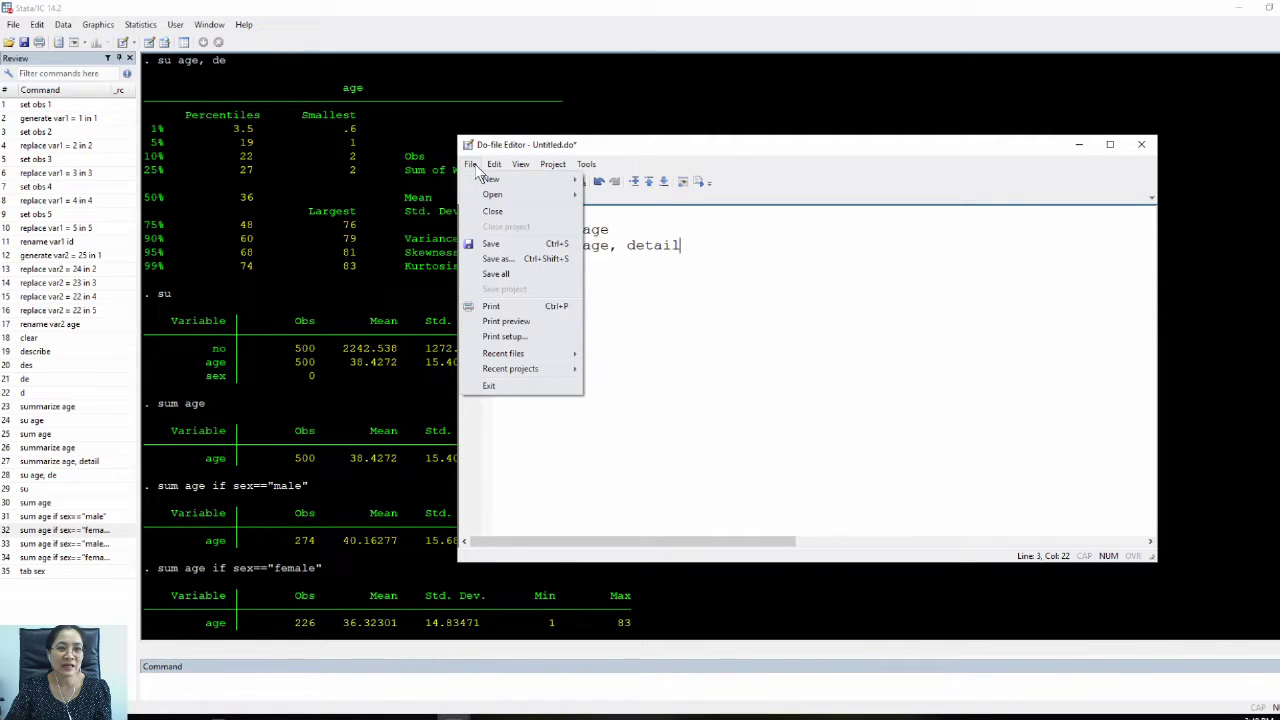
left_click(512, 259)
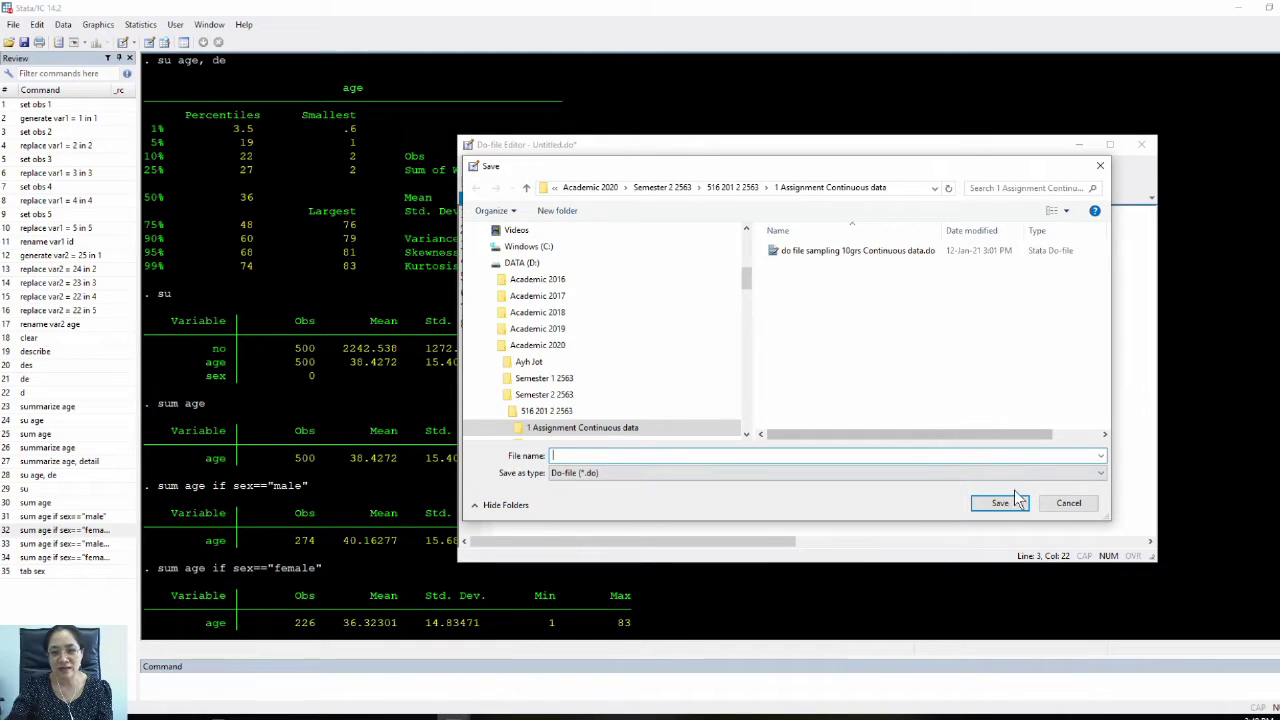
left_click(1068, 503)
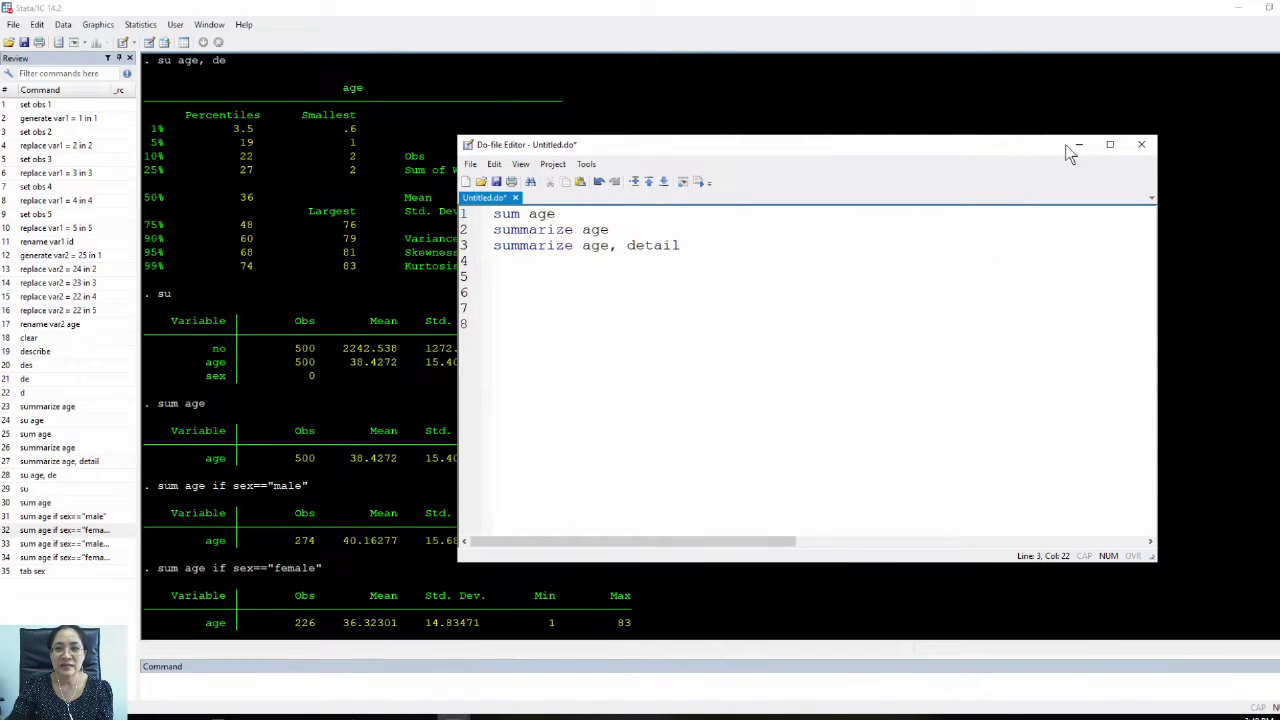
Step: Minimize the Do-file Editor and submit blank command lines until the earlier output is out of view
left_click(1079, 145)
scroll(494, 461, "down", 15)
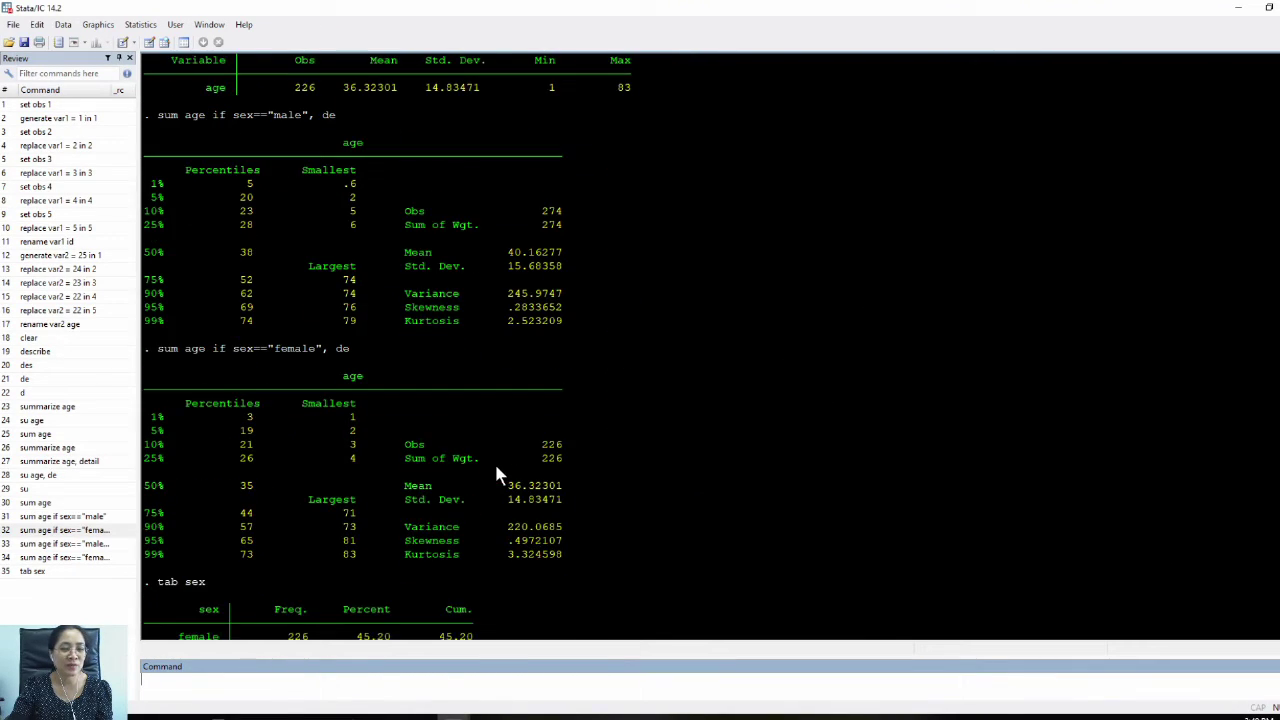
key("Return")
key("Return")
key("Return")
key("Return")
key("Return")
key("Return")
key("Return")
key("Return")
key("Return")
key("Return")
key("Return")
key("Return")
key("Return")
key("Return")
key("Return")
key("Return")
key("Return")
key("Return")
key("Return")
key("Return")
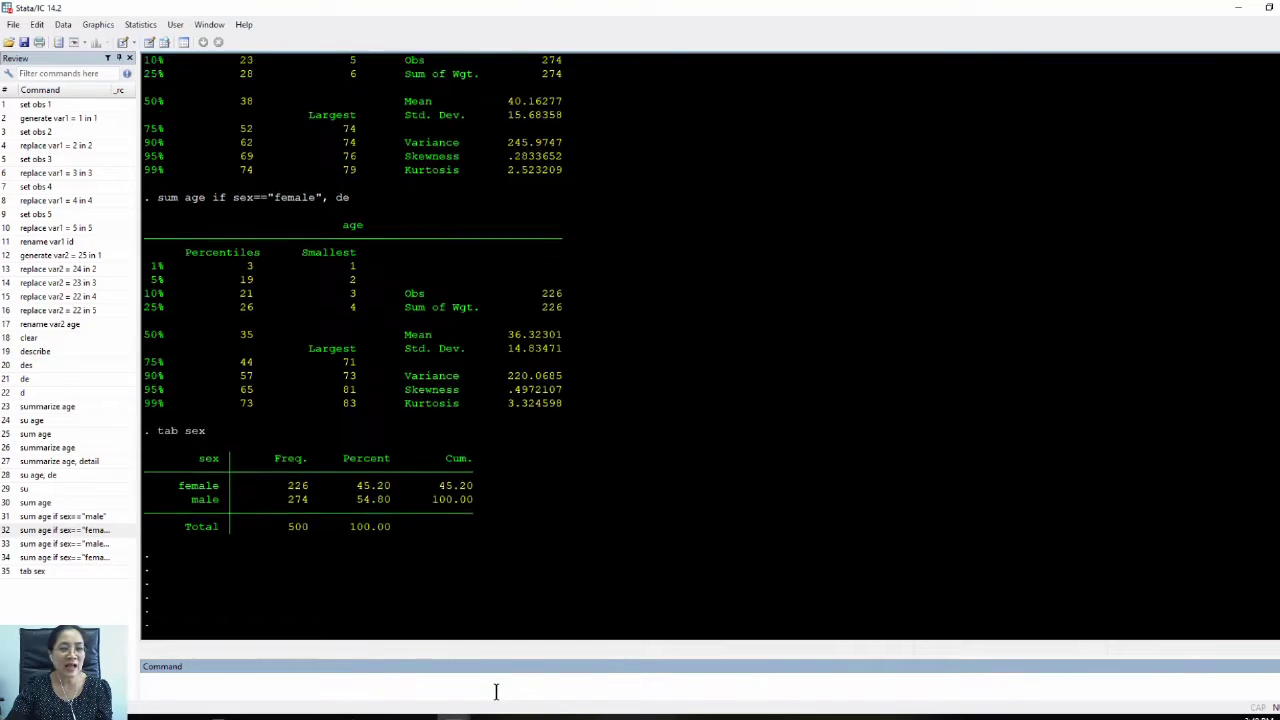
key("Return")
key("Return")
key("Return")
key("Return")
key("Return")
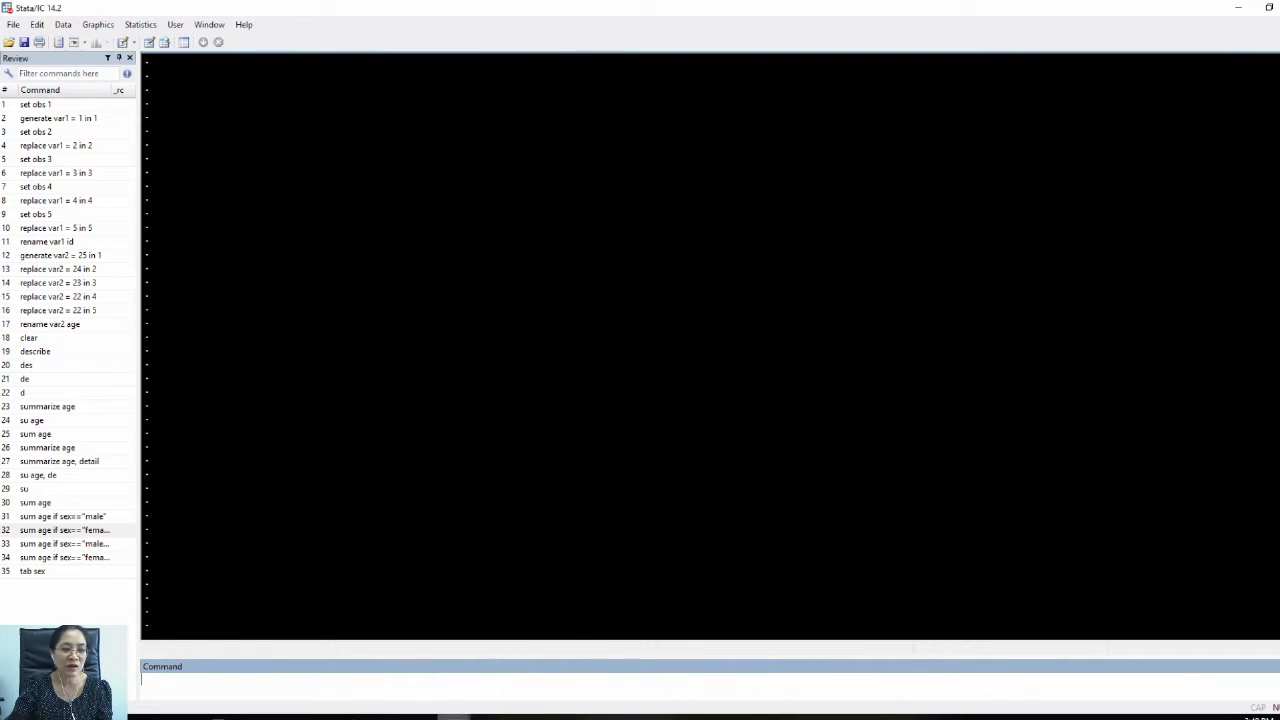
Step: Look at the data covid 500 cases Thailand workbook in Excel, return to Stata, view the dataset in the Data Editor, and close it
mouse_move(453, 716)
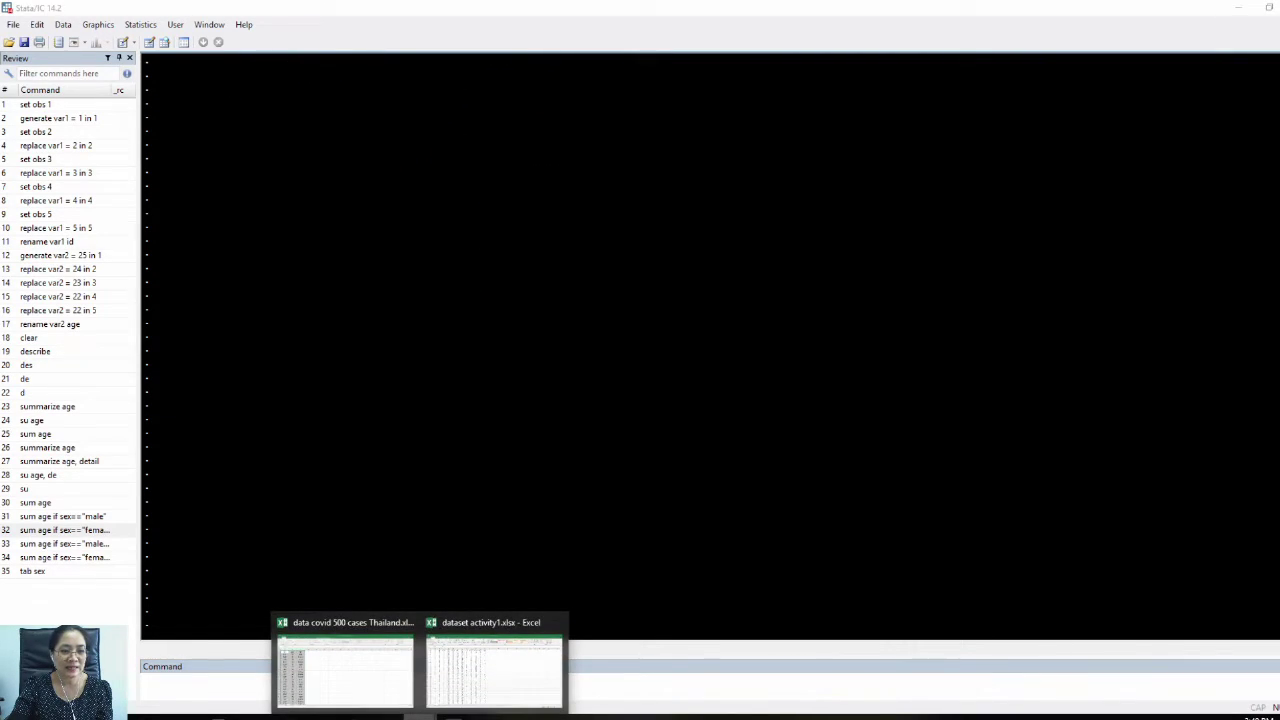
left_click(355, 672)
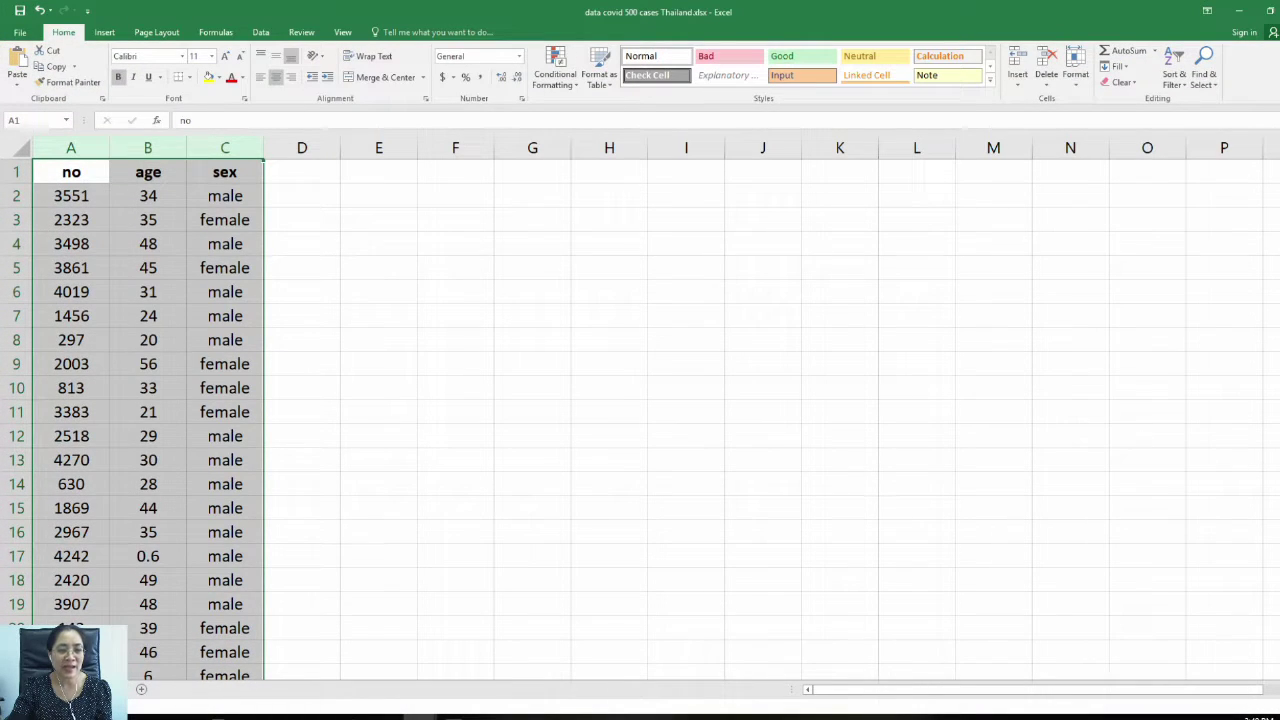
mouse_move(455, 716)
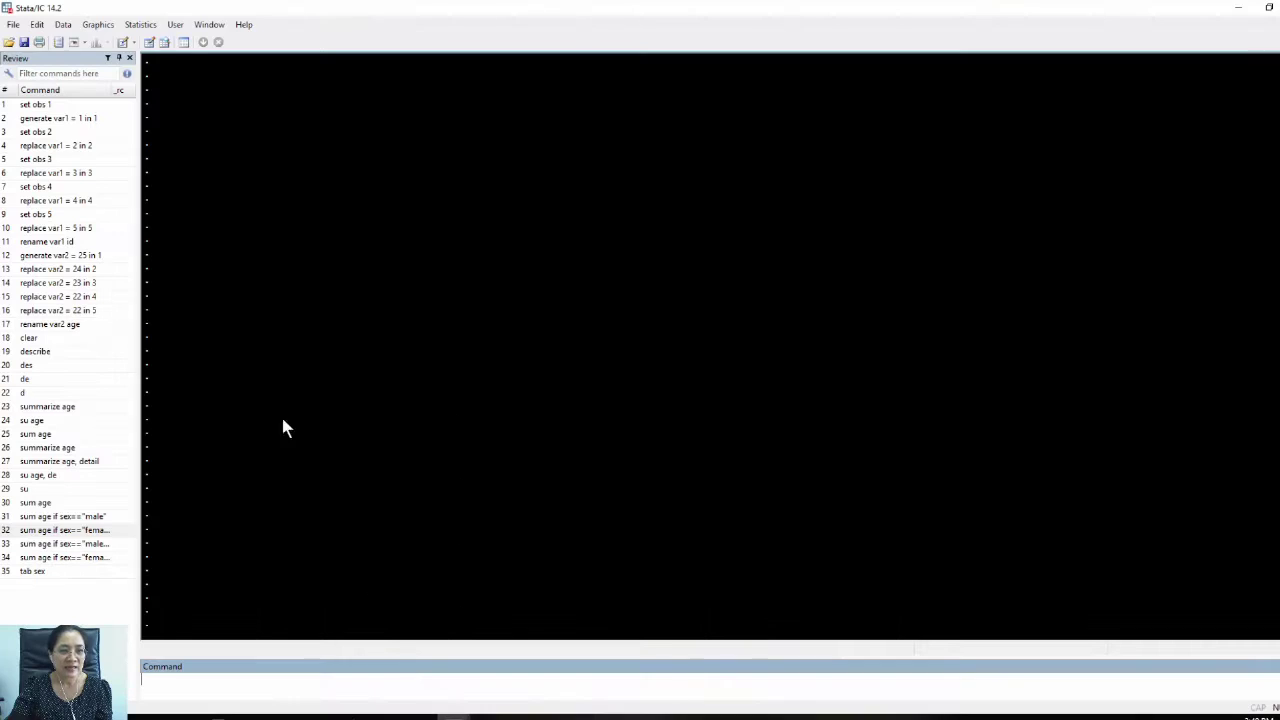
left_click(382, 662)
left_click(123, 43)
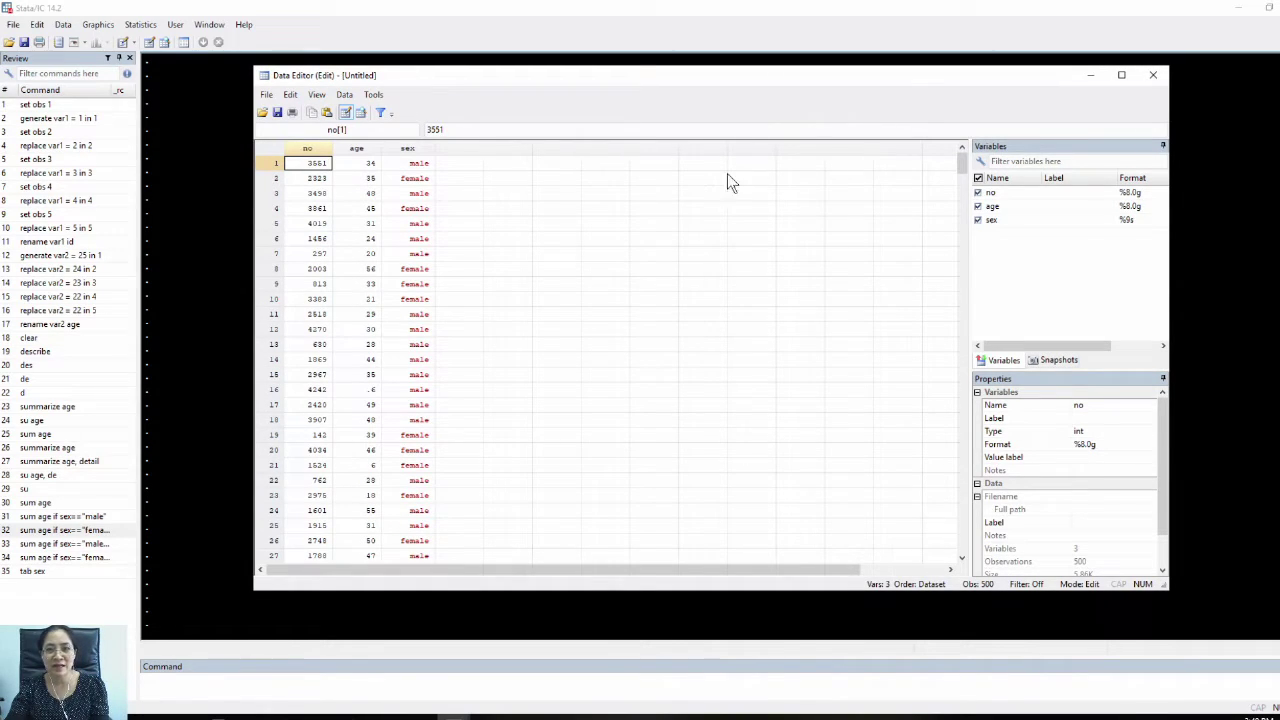
left_click(1153, 75)
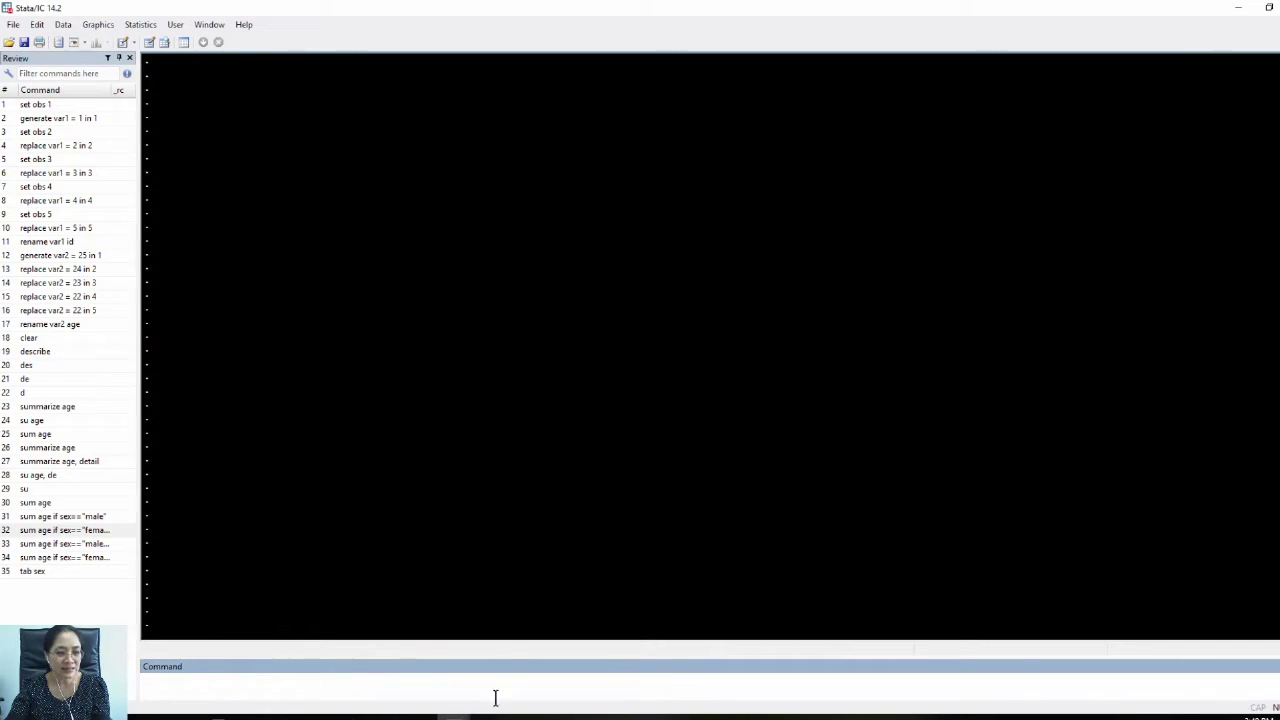
left_click(453, 716)
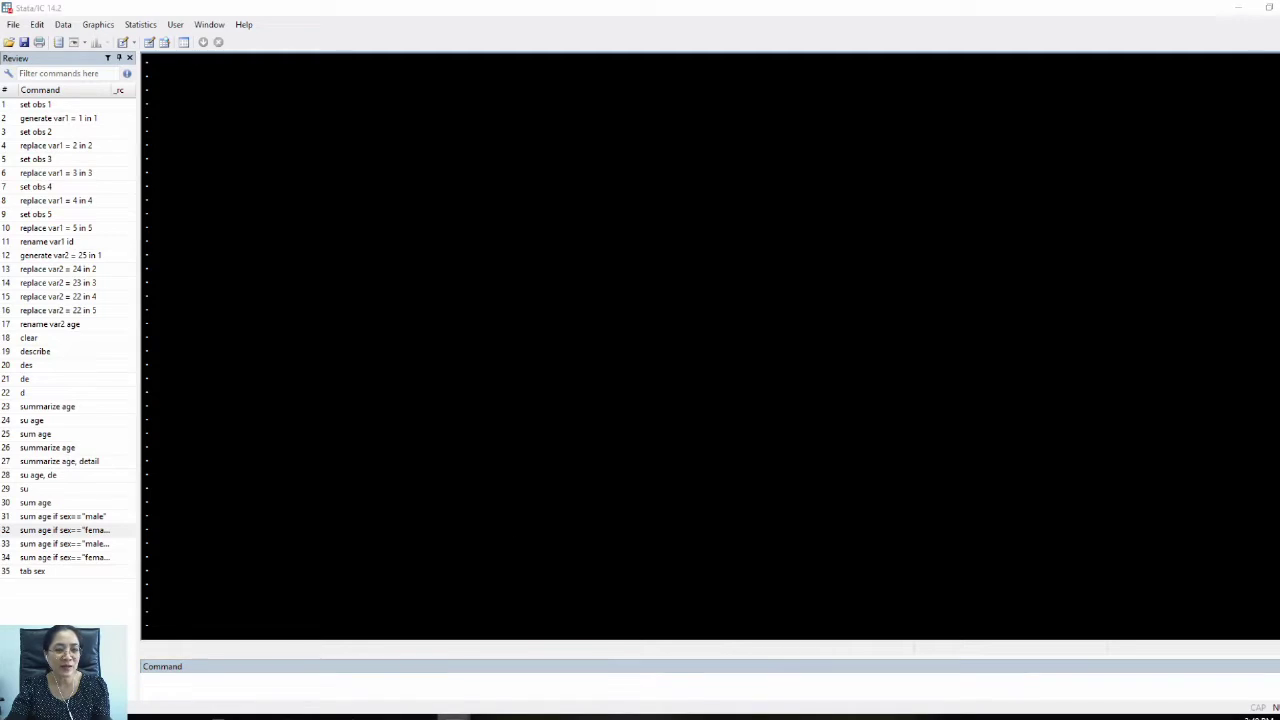
left_click(681, 255)
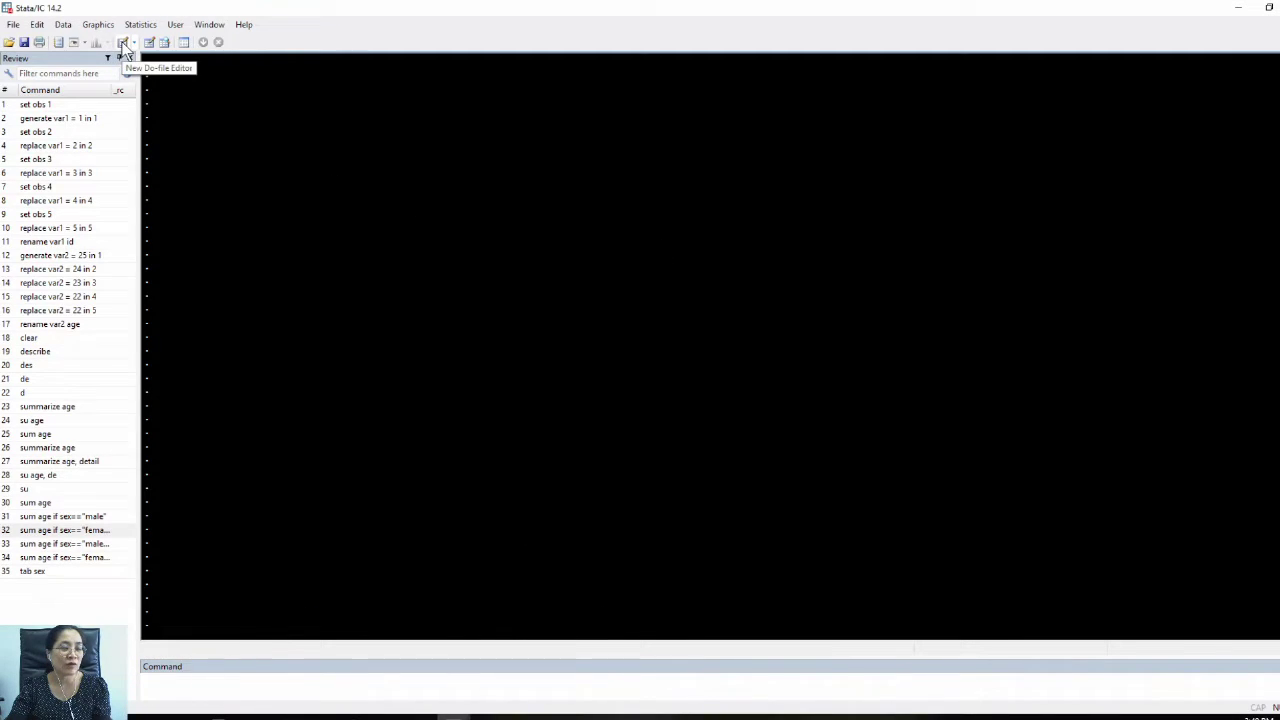
left_click(122, 43)
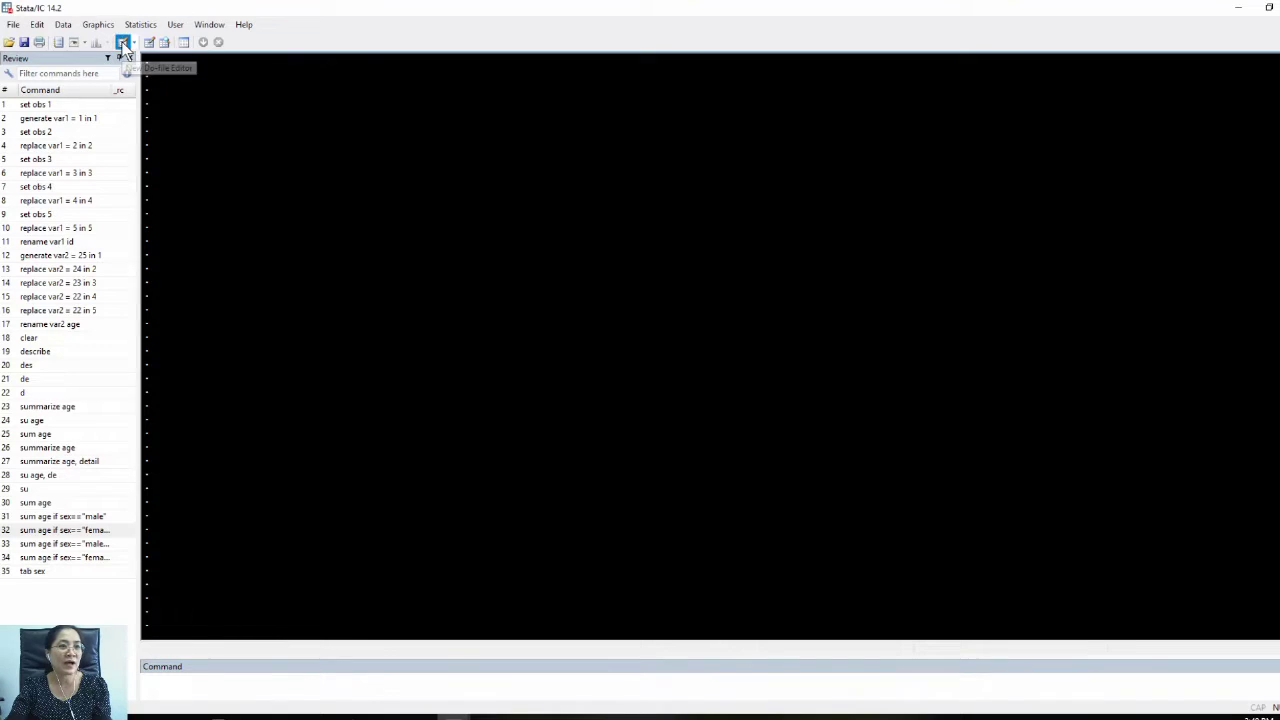
left_click(566, 181)
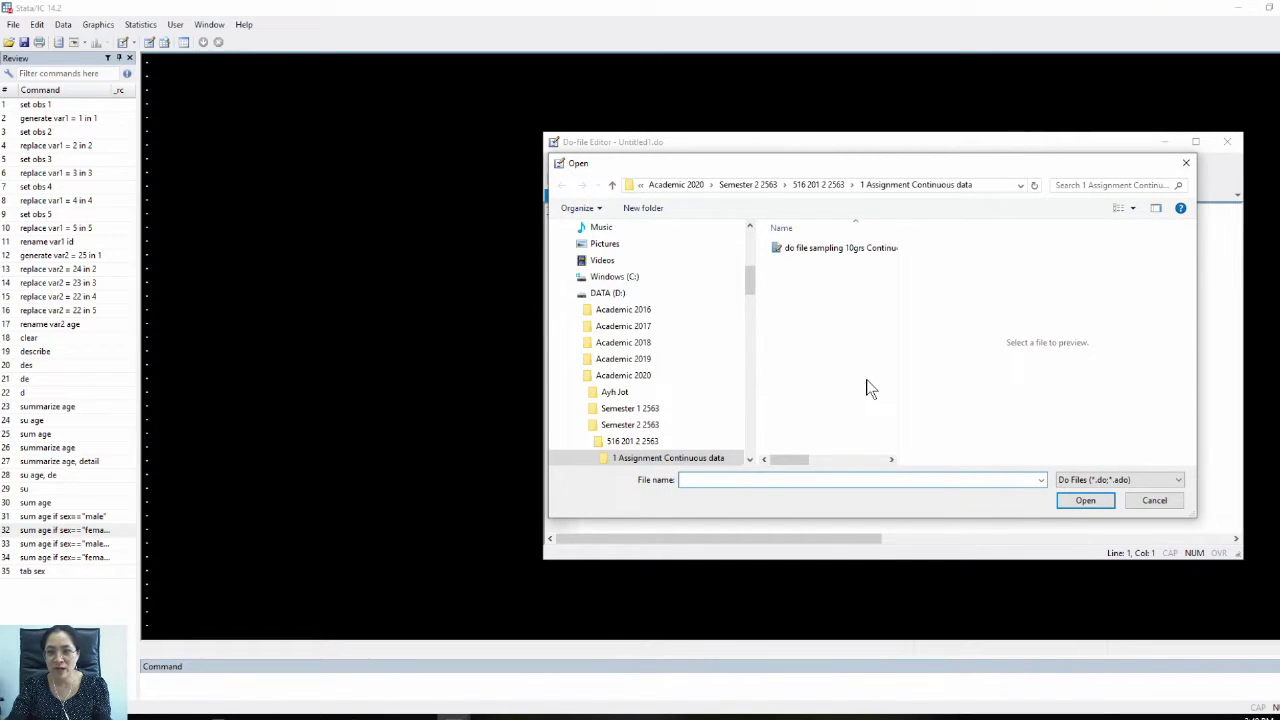
left_click(1155, 501)
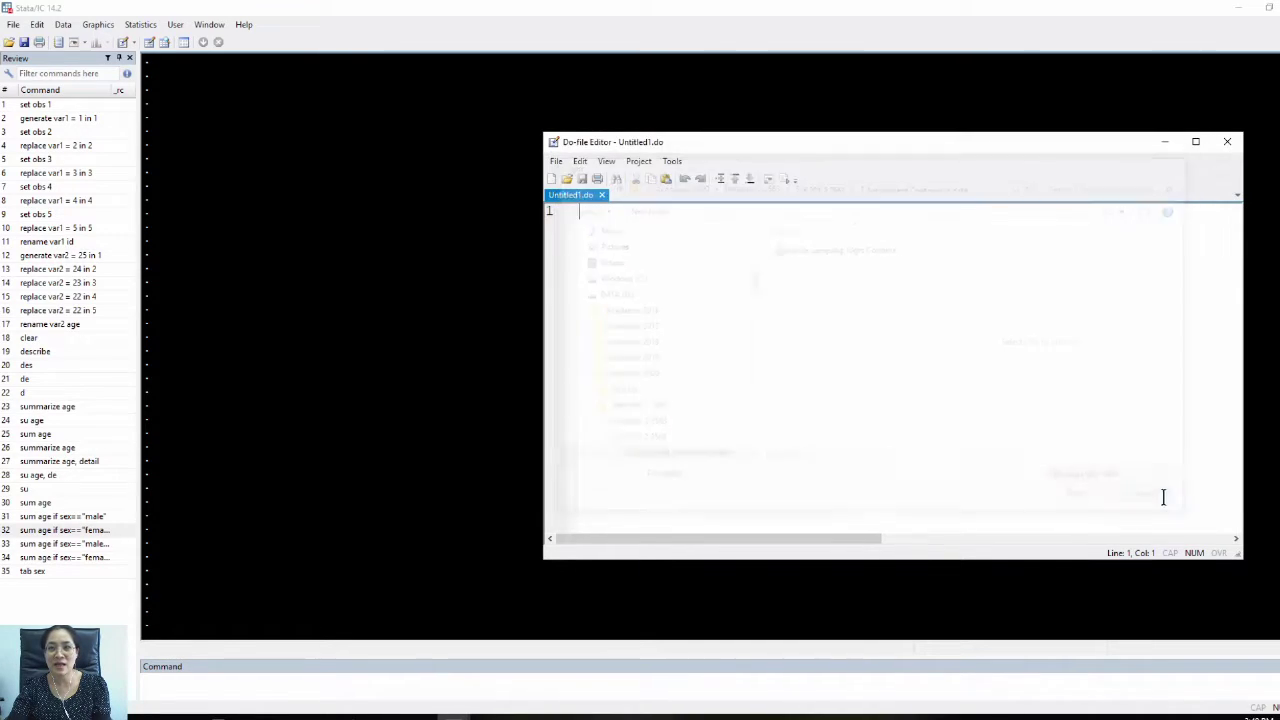
left_click(1227, 142)
Step: Bring back the untitled do-file containing the age summary commands and execute the whole file
mouse_move(453, 714)
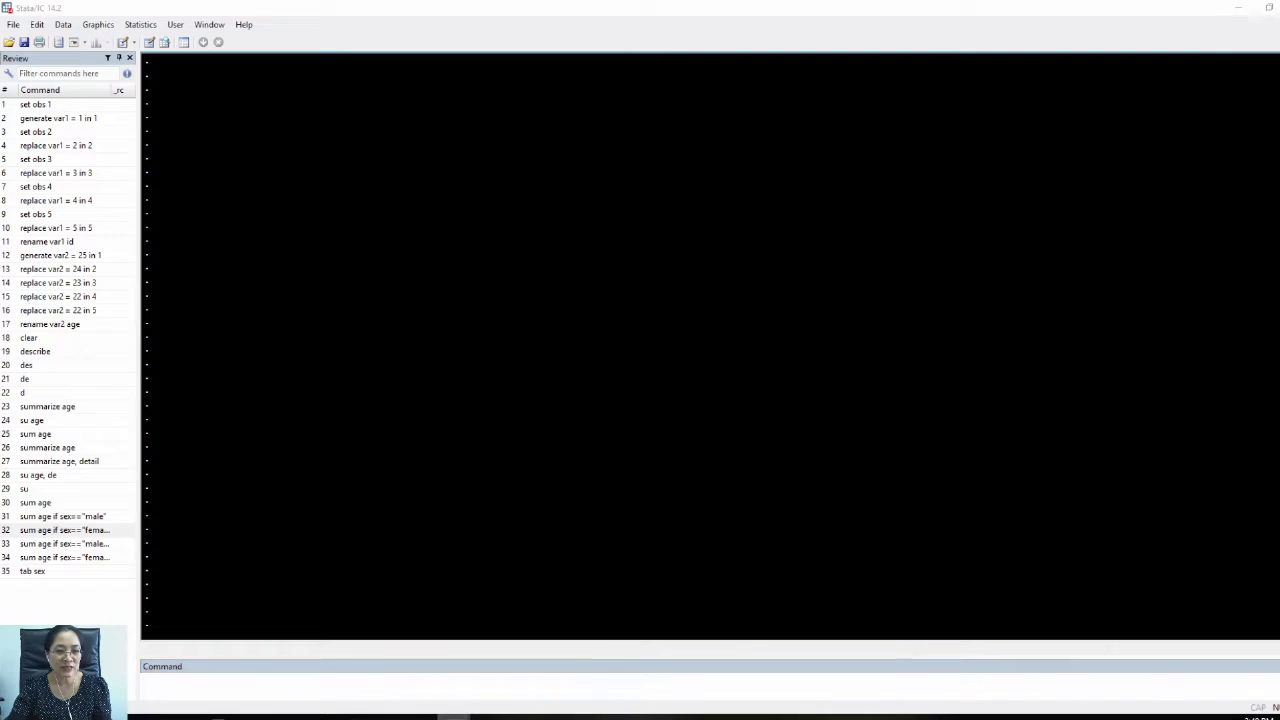
left_click(554, 686)
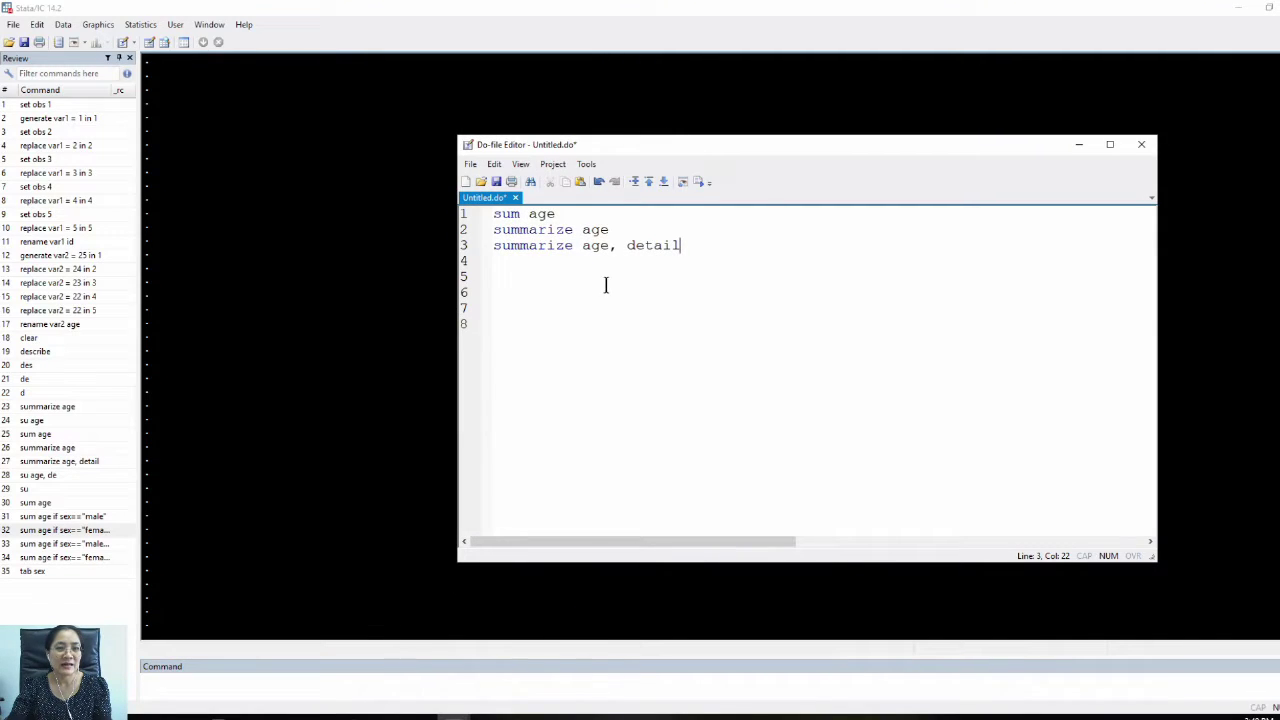
left_click_drag(492, 213, 586, 211)
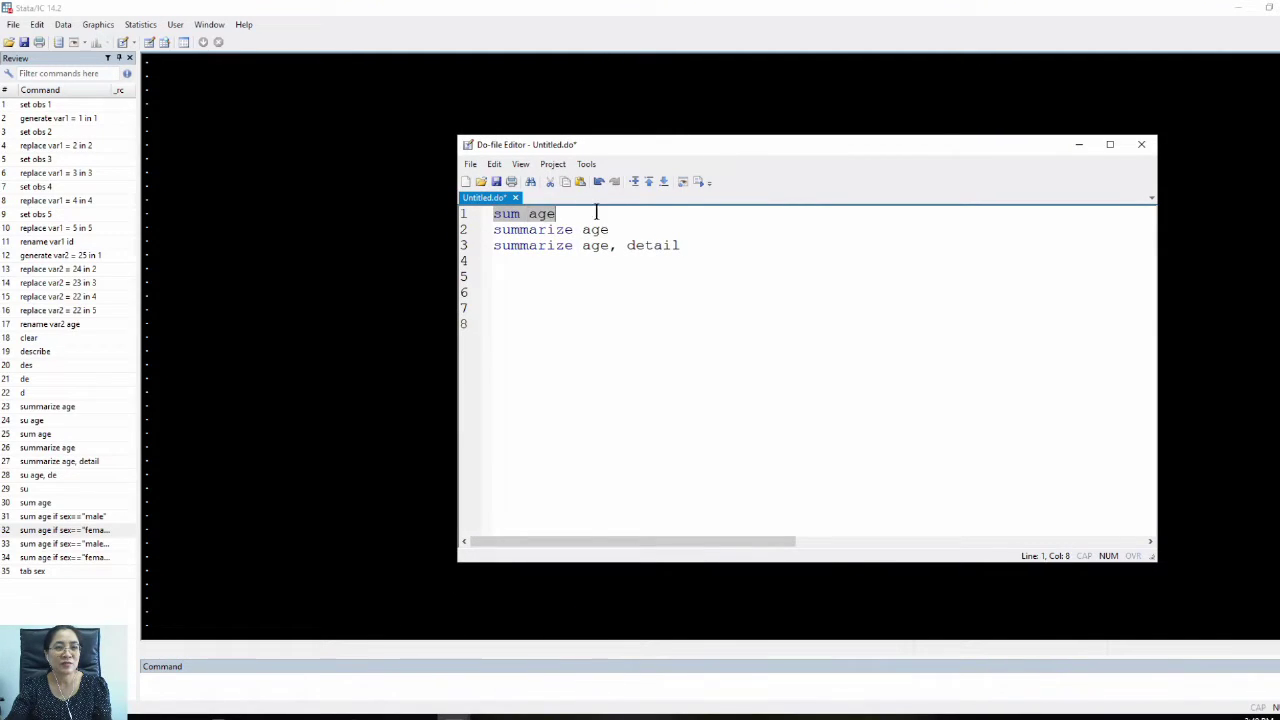
left_click(660, 217)
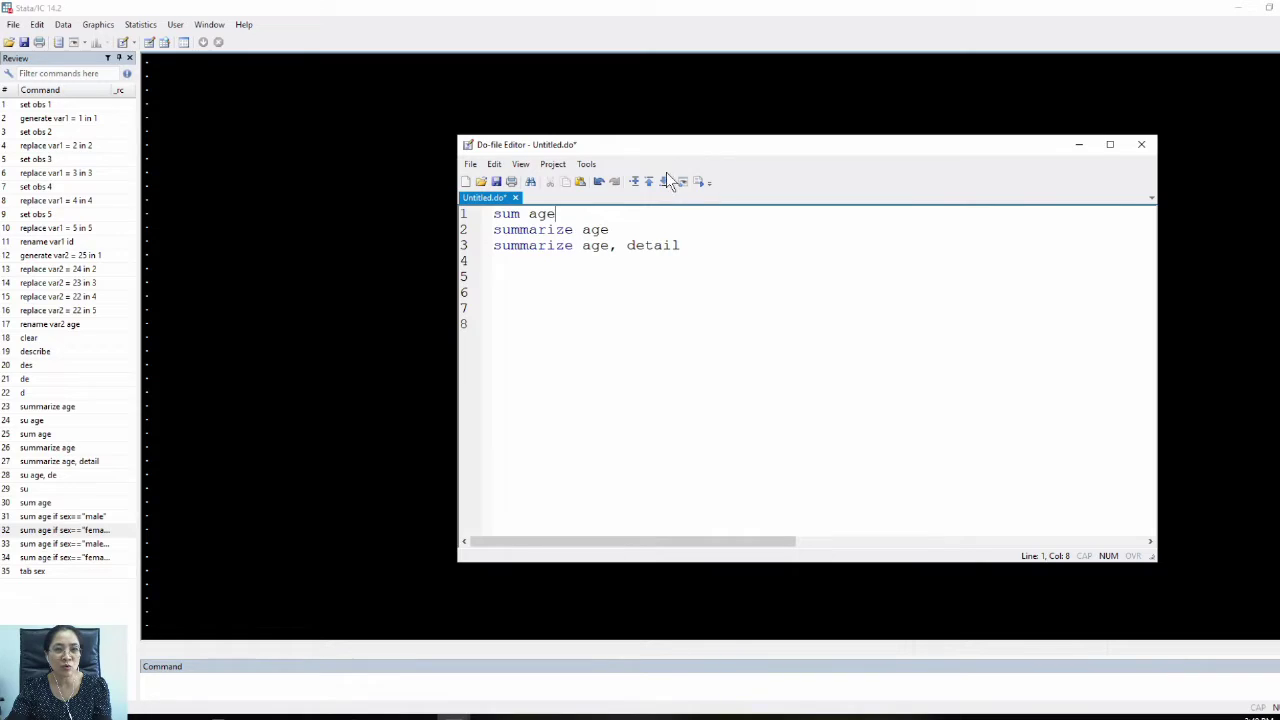
mouse_move(745, 145)
left_mouse_down()
mouse_move(646, 155)
mouse_move(851, 152)
mouse_move(749, 127)
left_mouse_up()
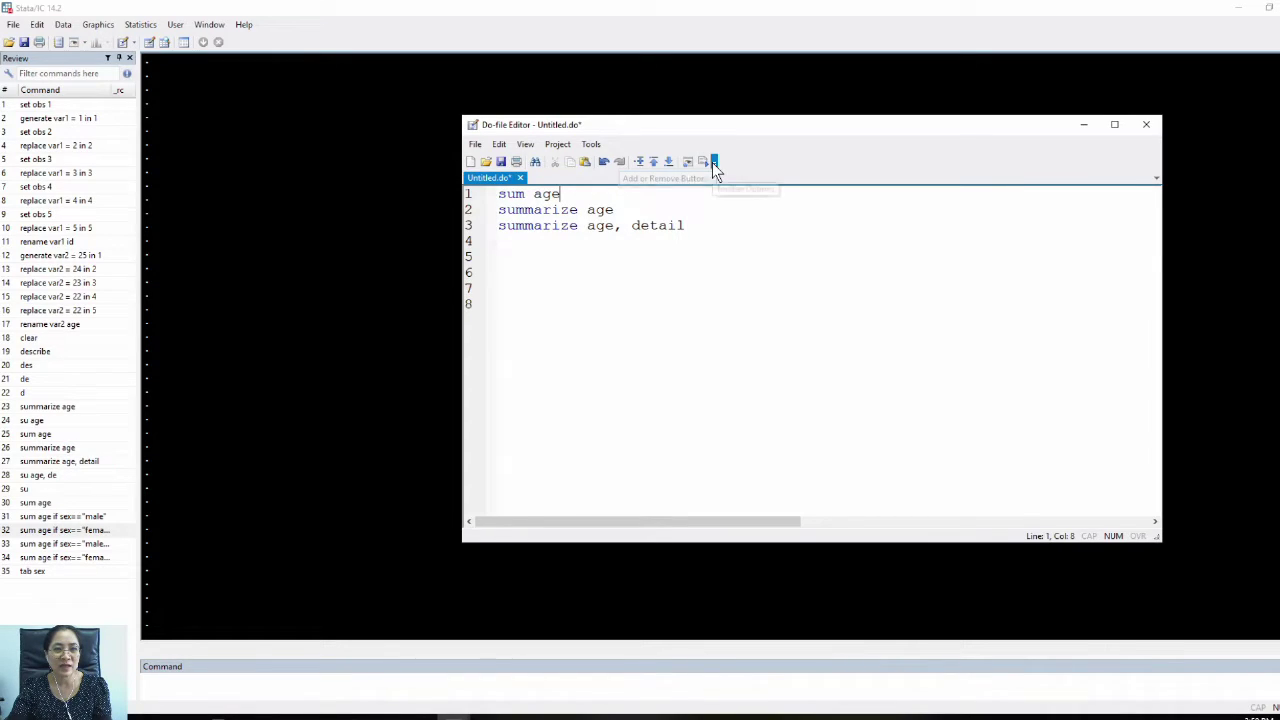
key("Down")
key("Down")
key("Down")
left_click(619, 195)
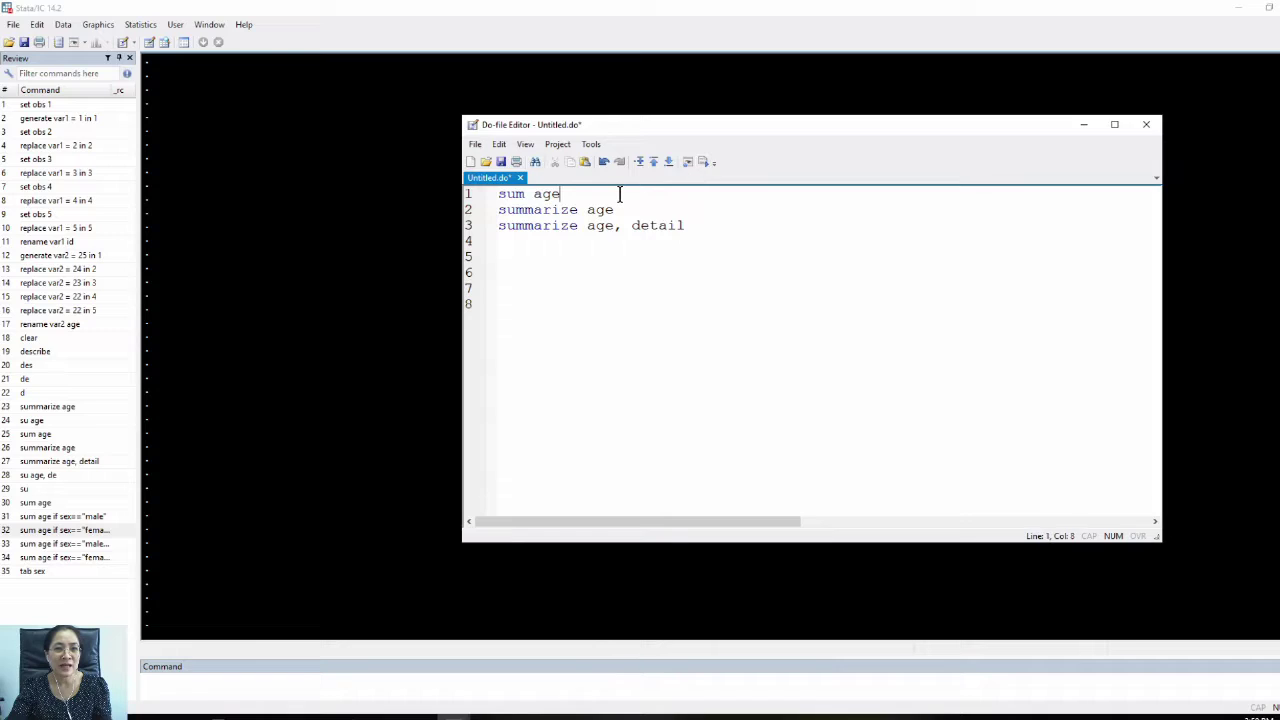
left_click(703, 158)
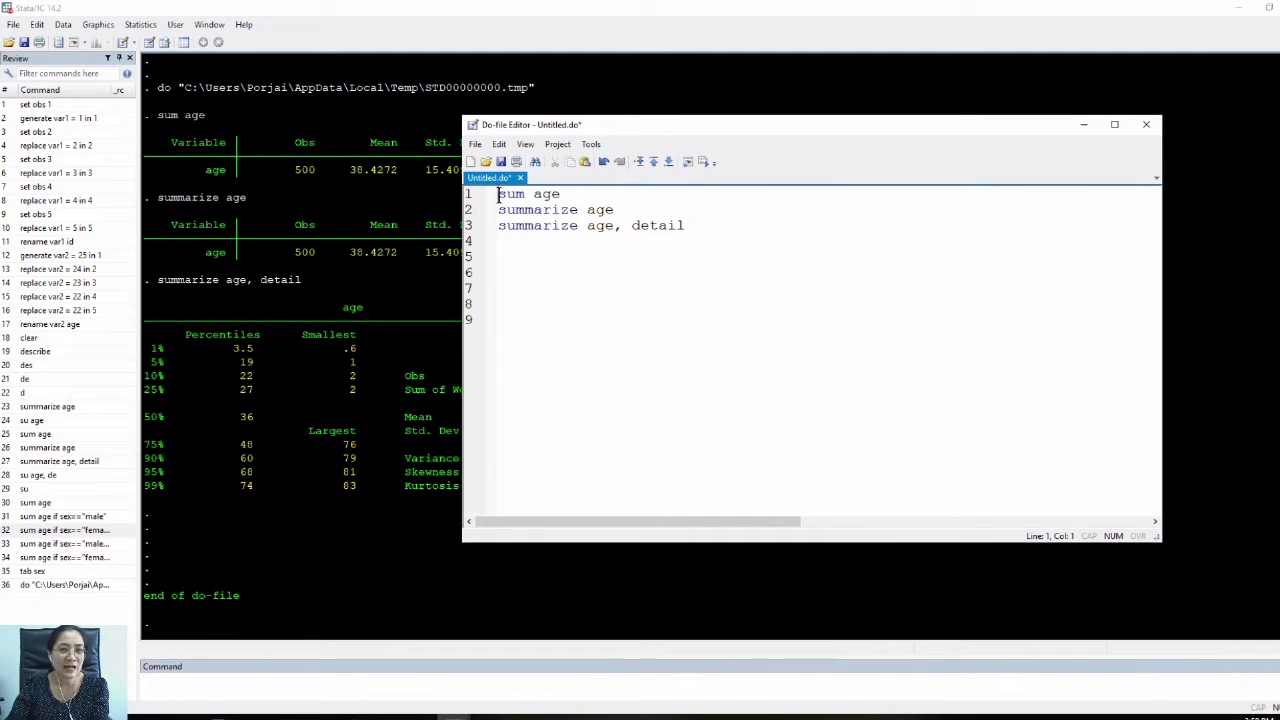
Step: Execute only the sum age command on line 1 of the do-file, running it three times
left_click_drag(498, 194, 628, 194)
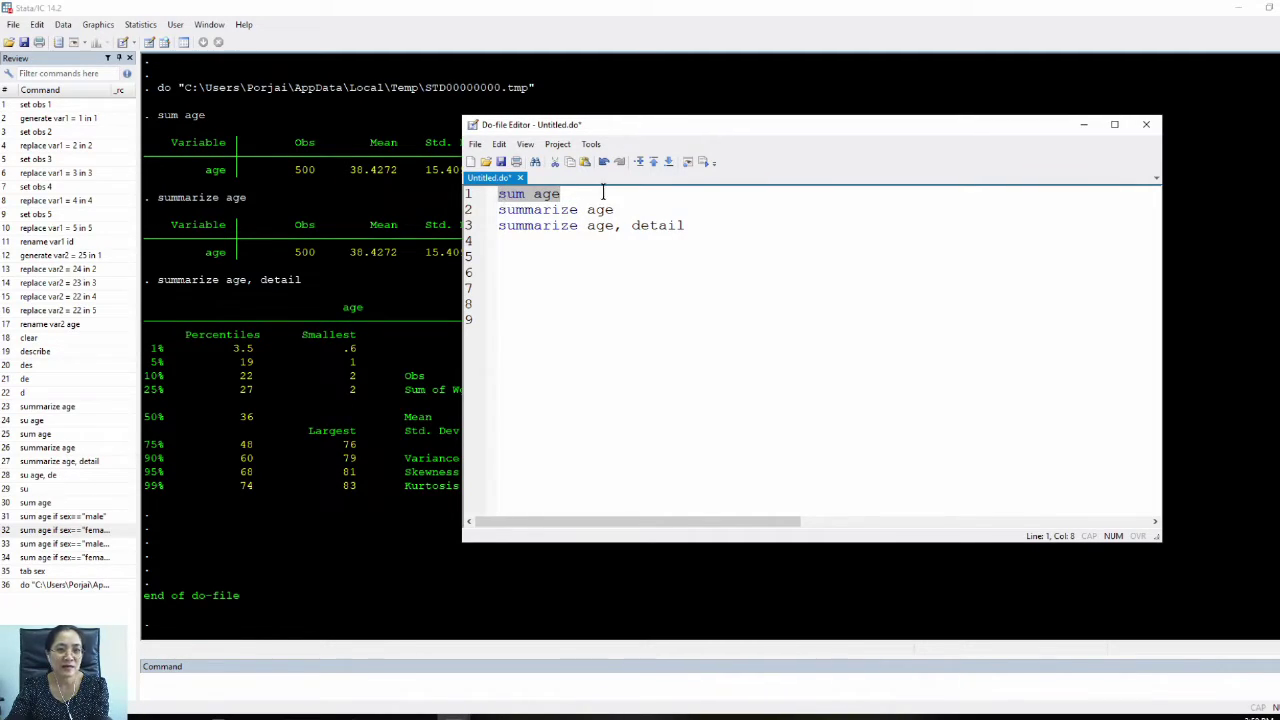
left_click(705, 164)
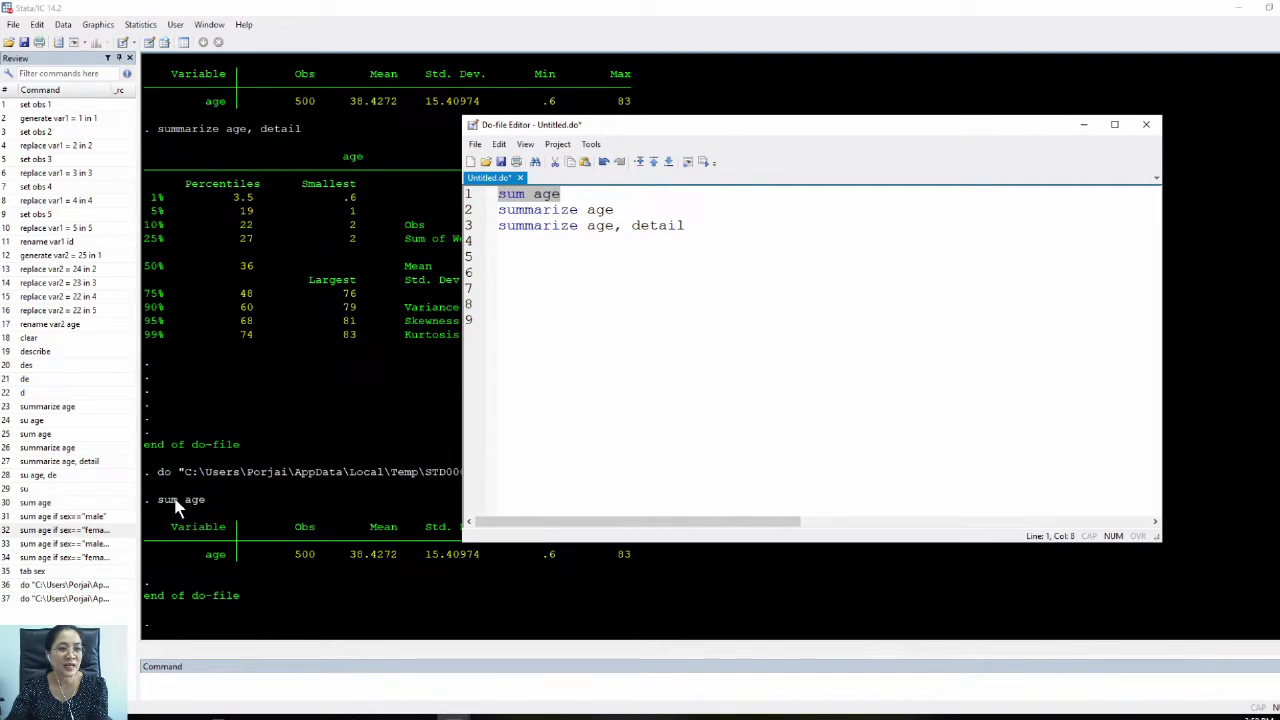
left_click(703, 163)
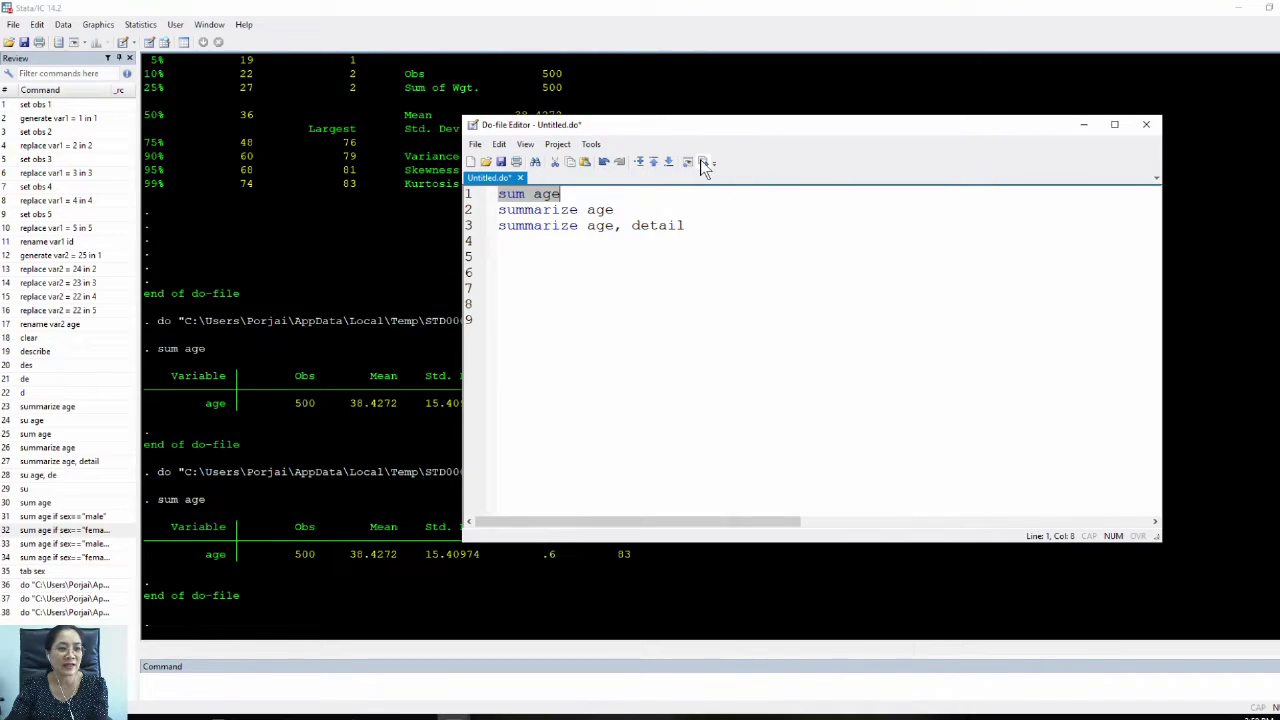
left_click(703, 163)
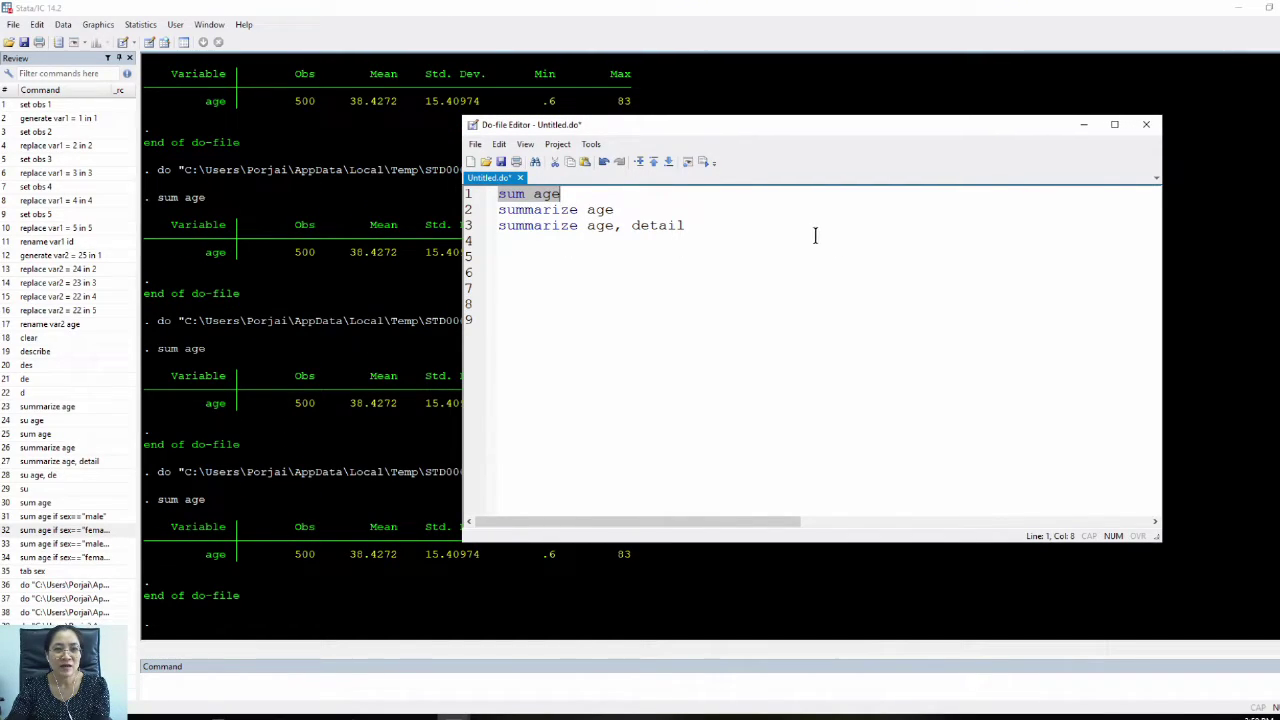
Step: Clear the selection in the do-file and execute all of its commands again
key("Right")
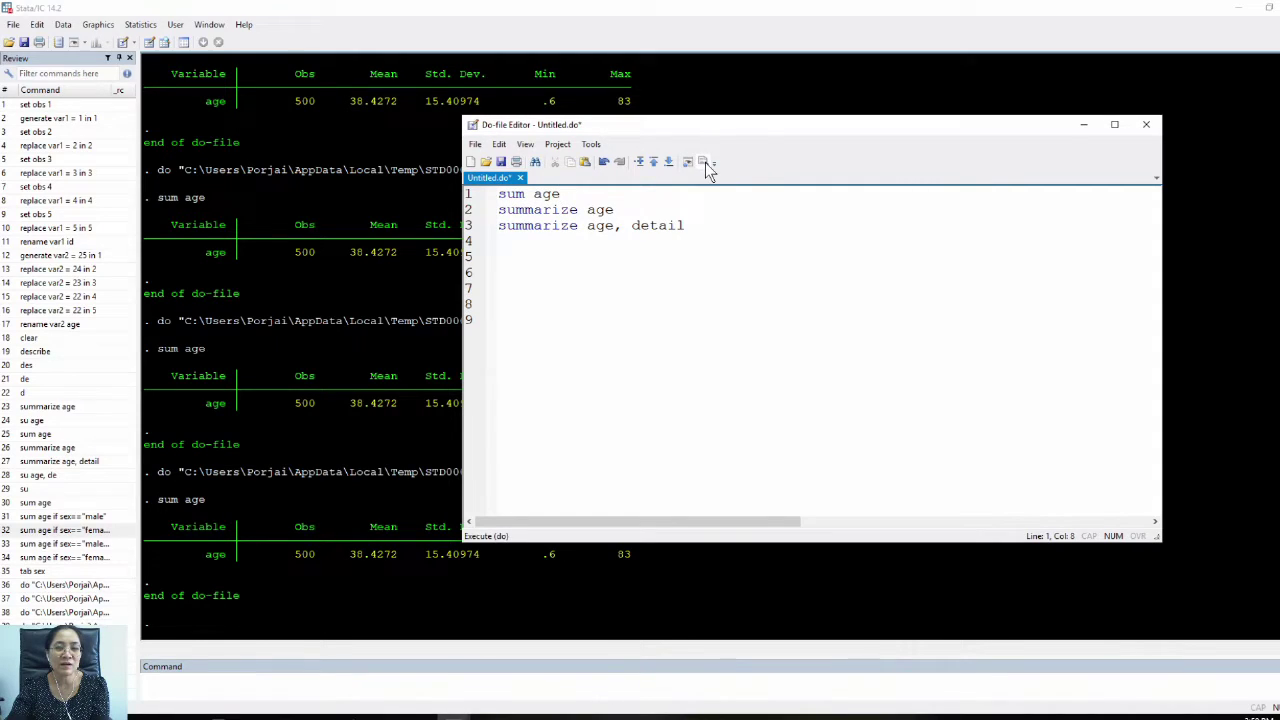
left_click(703, 226)
left_click(703, 163)
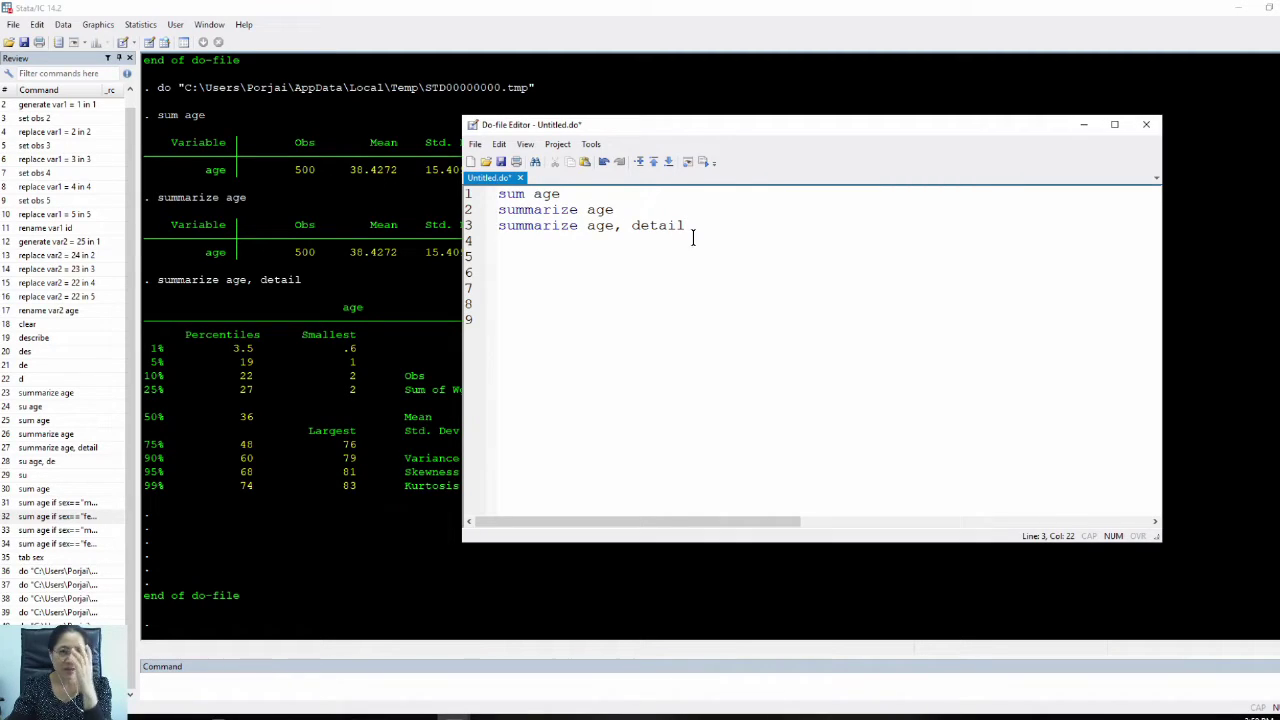
Step: Add blank lines below the last command of the do-file, then close the Do-file Editor without saving
key("Return")
key("Return")
key("Return")
key("Return")
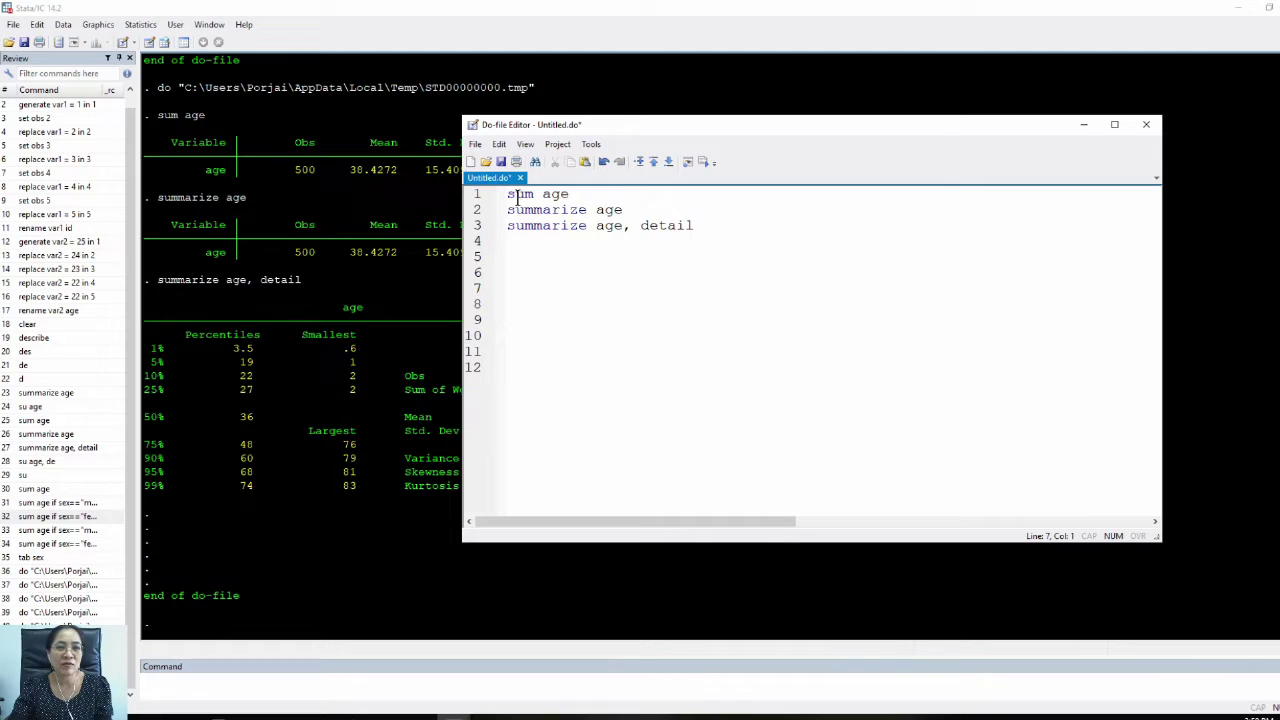
left_click(647, 224)
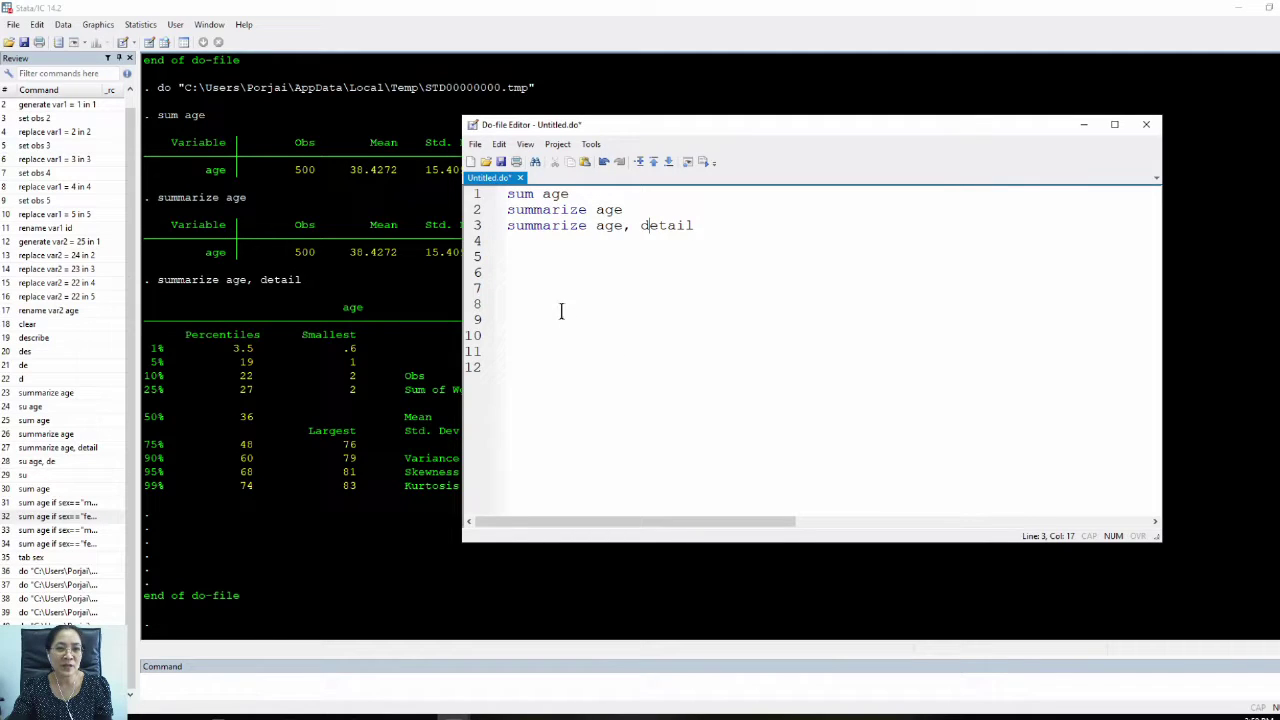
left_click(1147, 126)
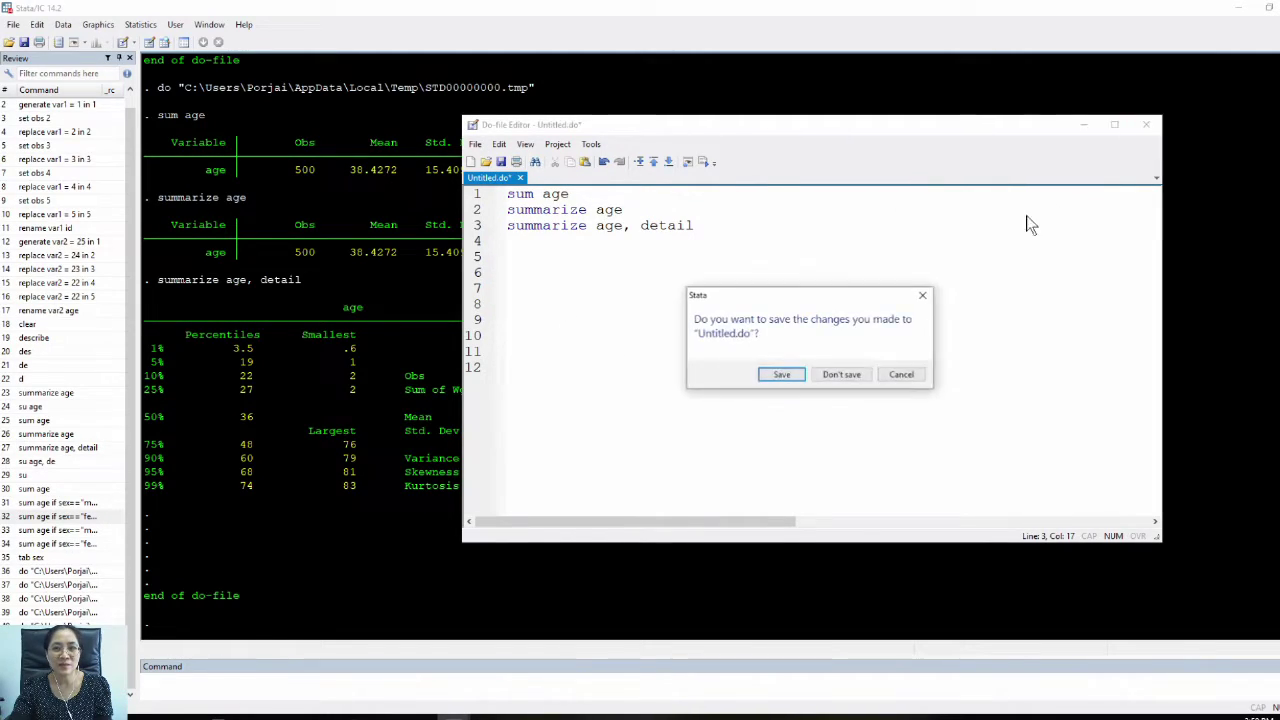
left_click(847, 372)
Step: Review the results output from the do-file runs back to the sex tabulation and the first detailed age summary
scroll(765, 365, "up", 15)
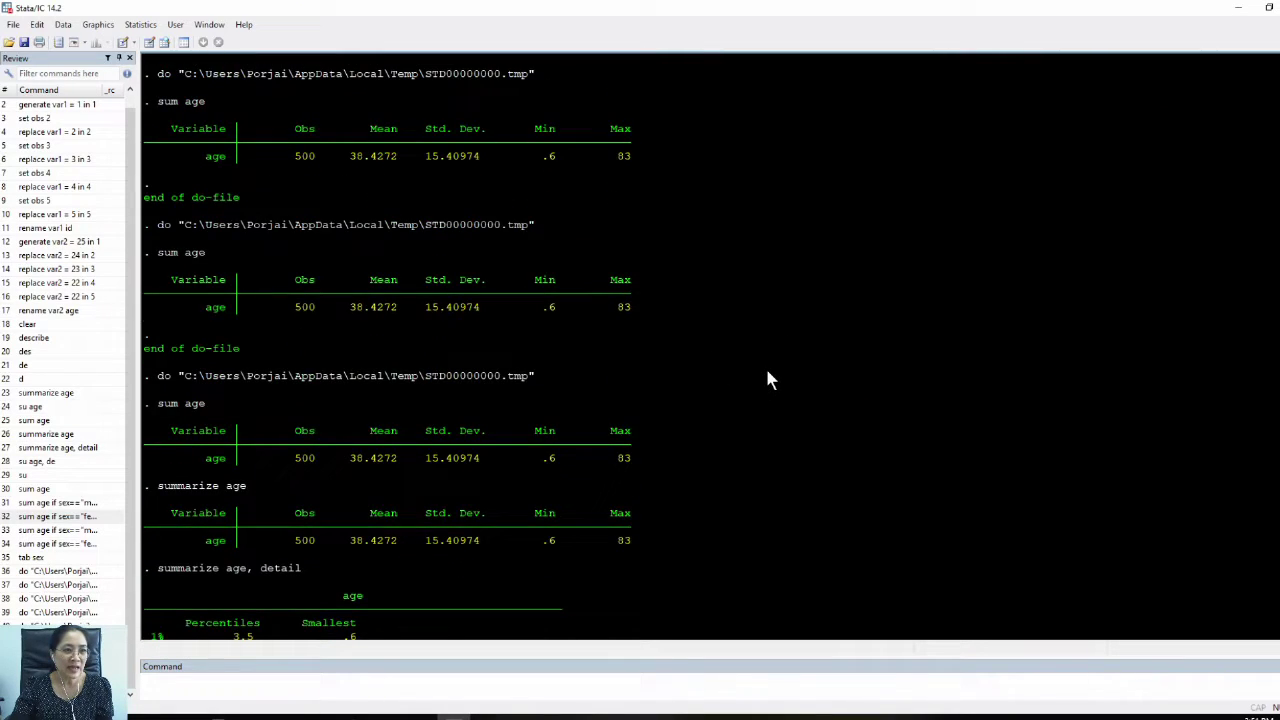
scroll(766, 365, "down", 10)
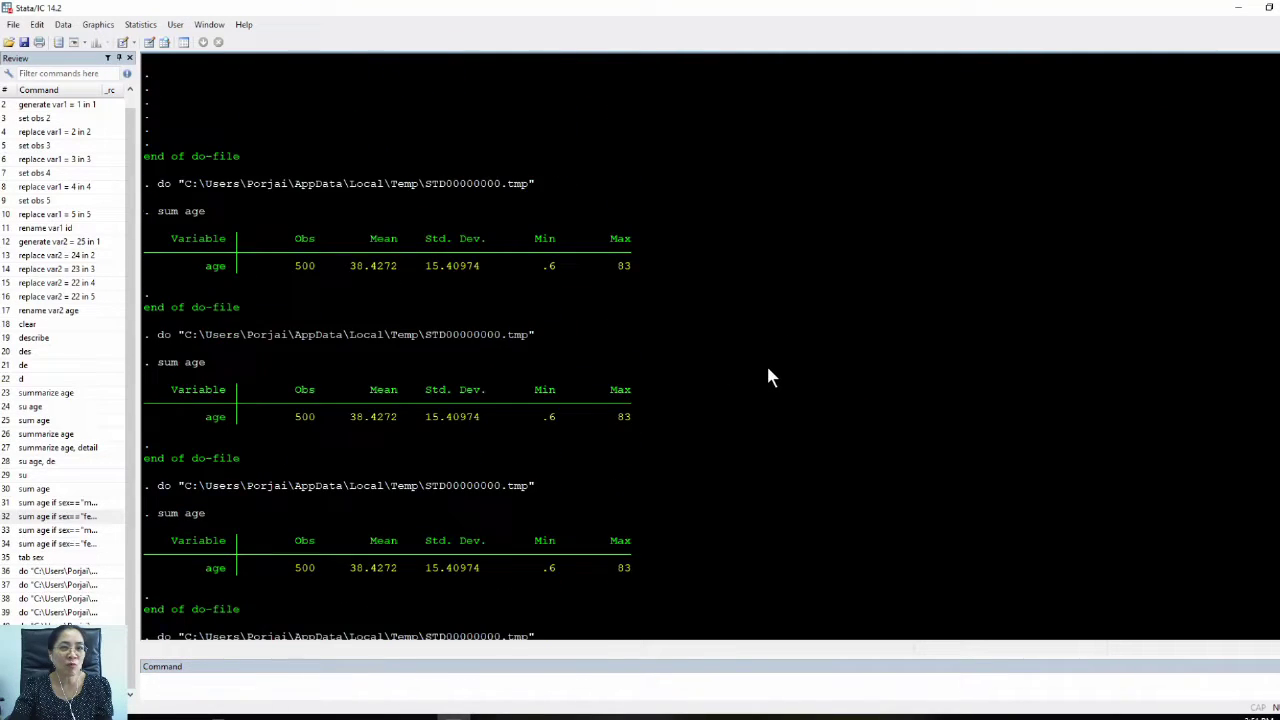
scroll(766, 362, "down", 20)
scroll(766, 361, "up", 15)
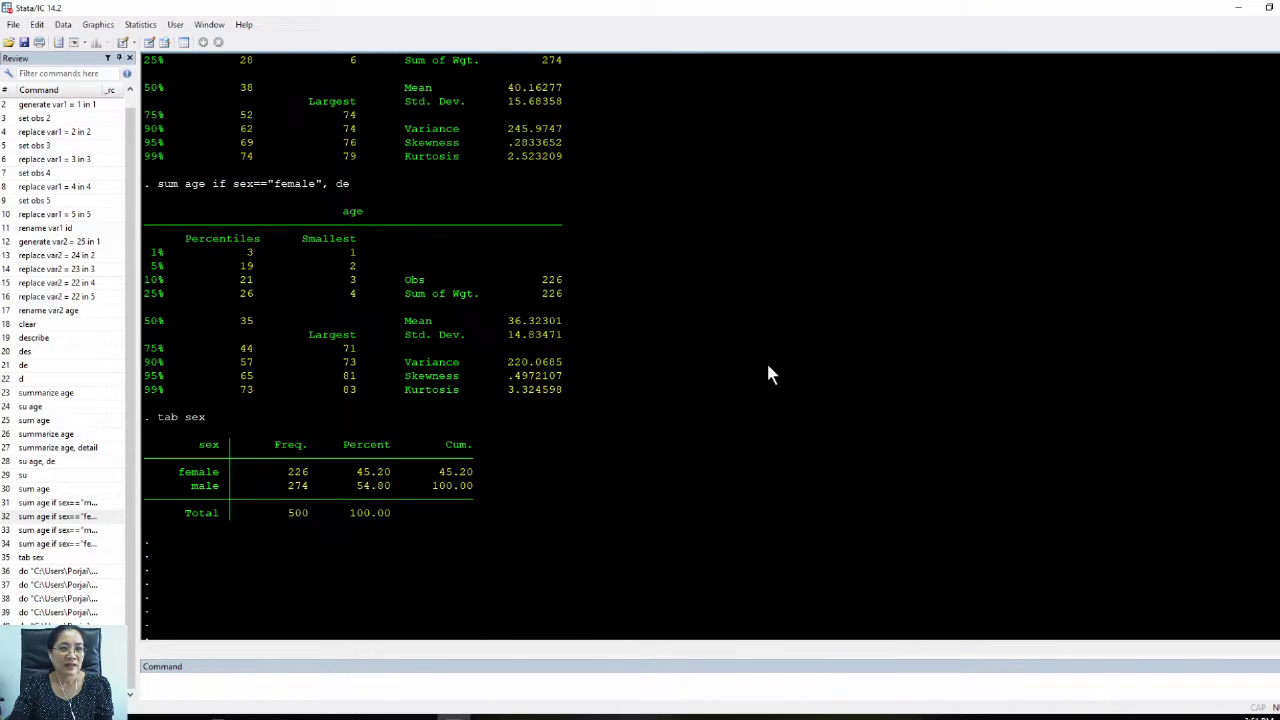
scroll(768, 370, "down", 8)
scroll(768, 370, "up", 15)
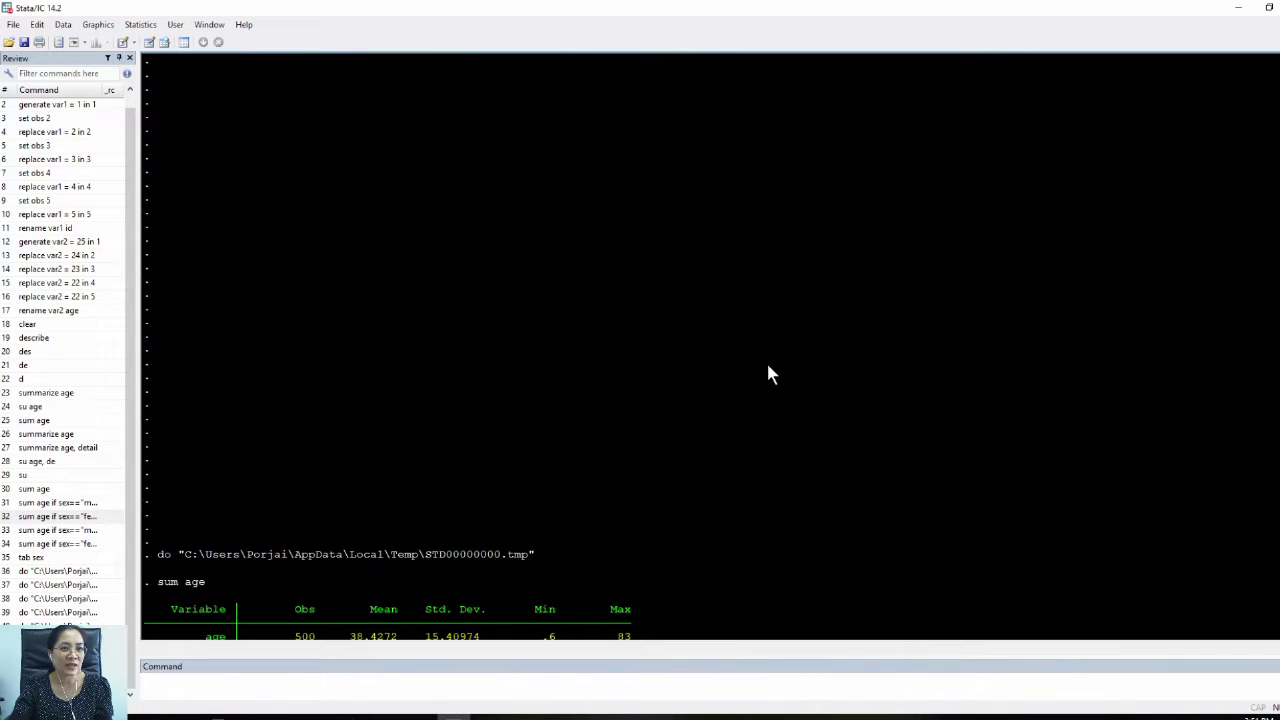
scroll(768, 374, "down", 6)
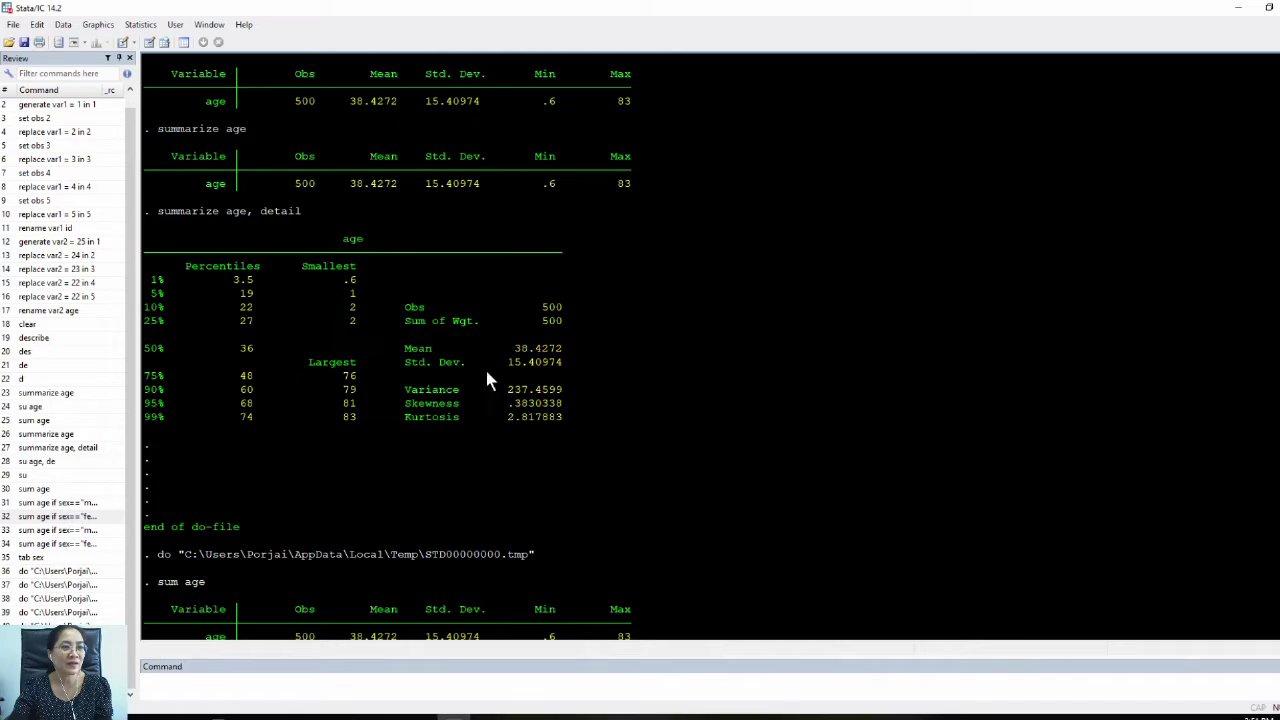
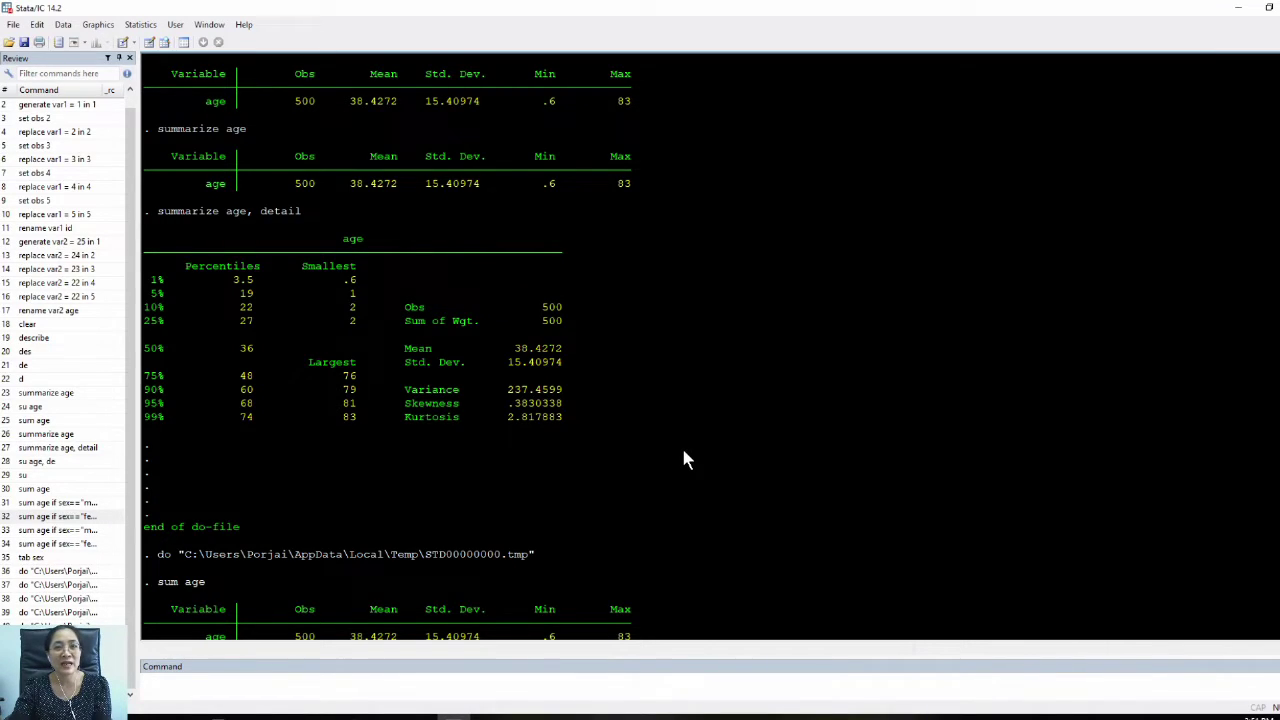
left_click(59, 43)
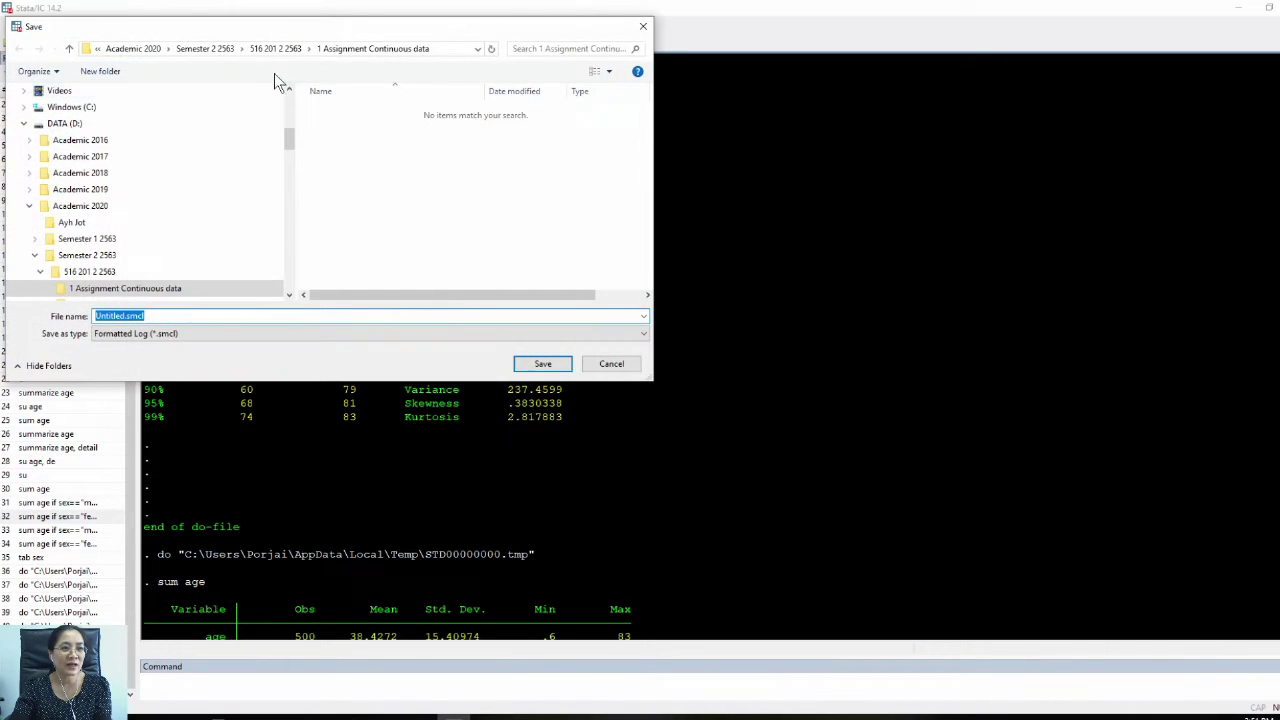
left_click_drag(309, 36, 587, 145)
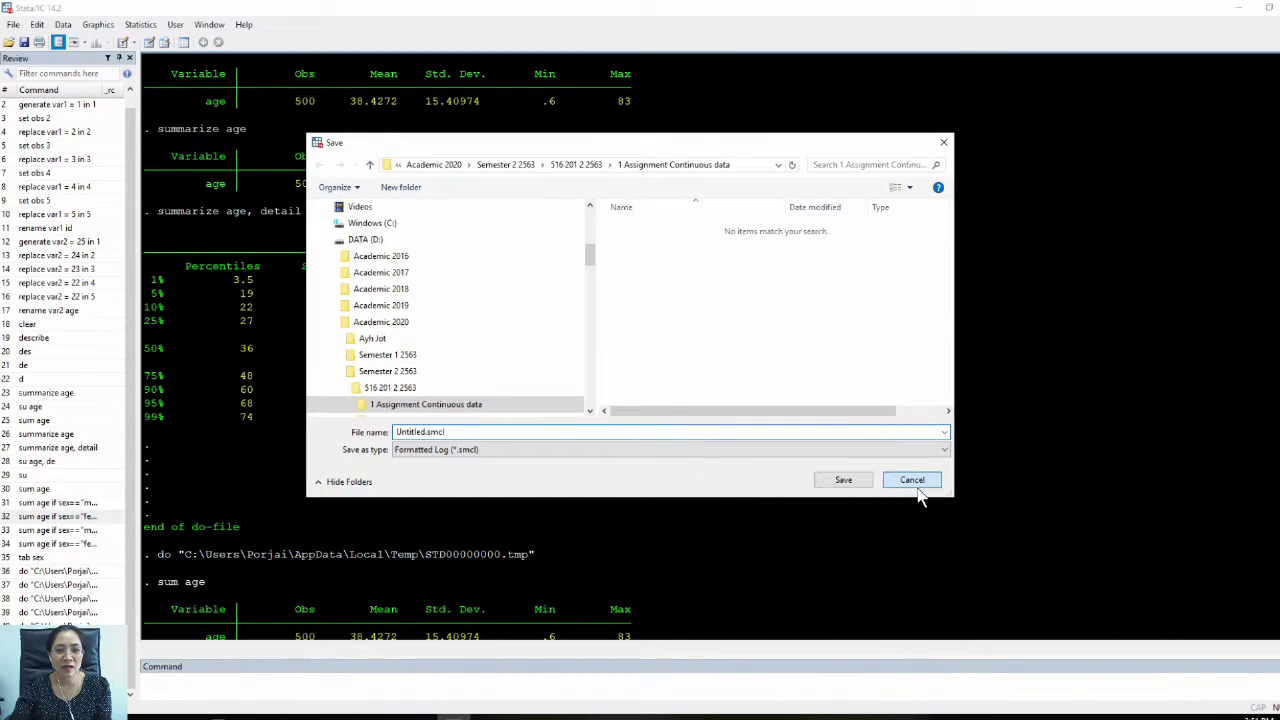
left_click(913, 479)
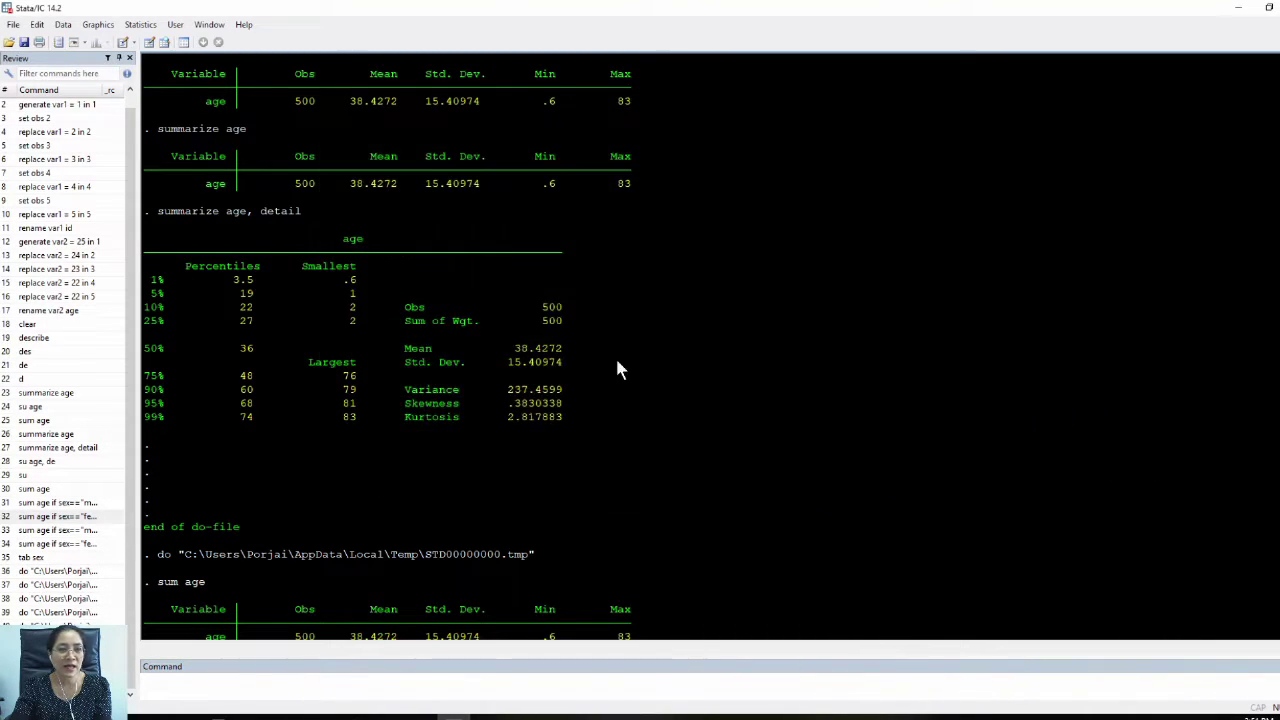
left_click(60, 44)
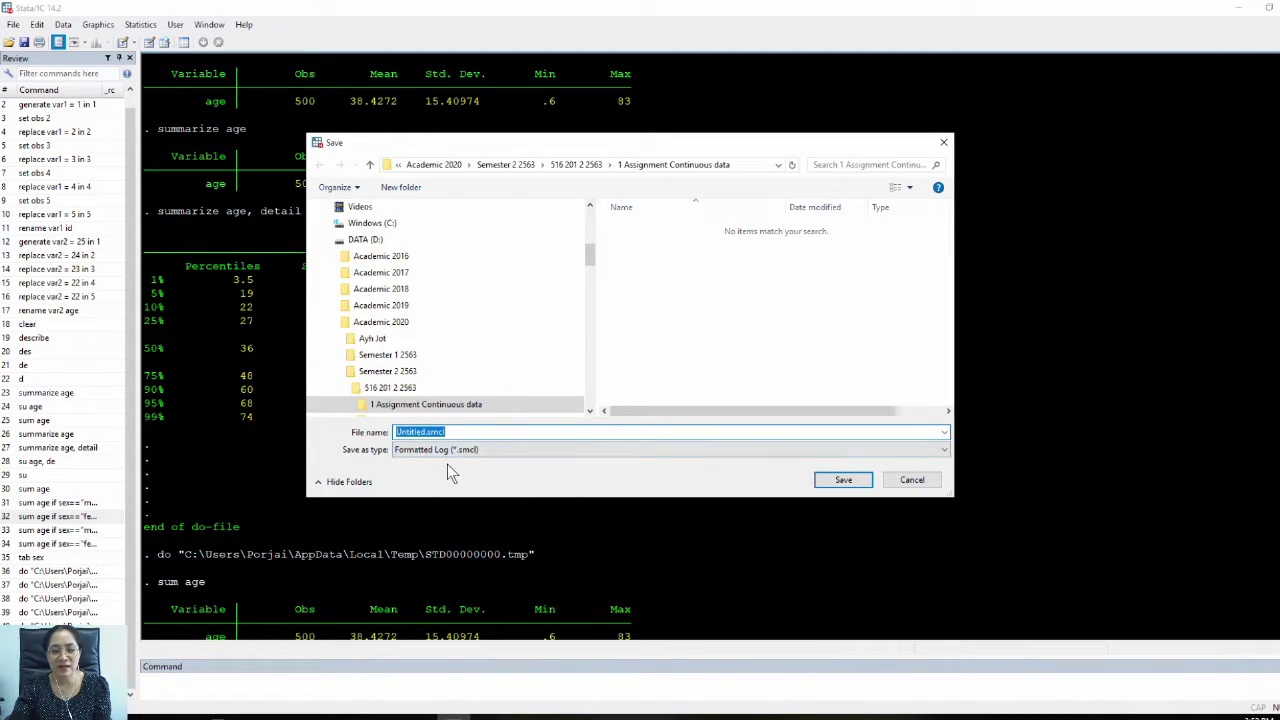
left_click(912, 481)
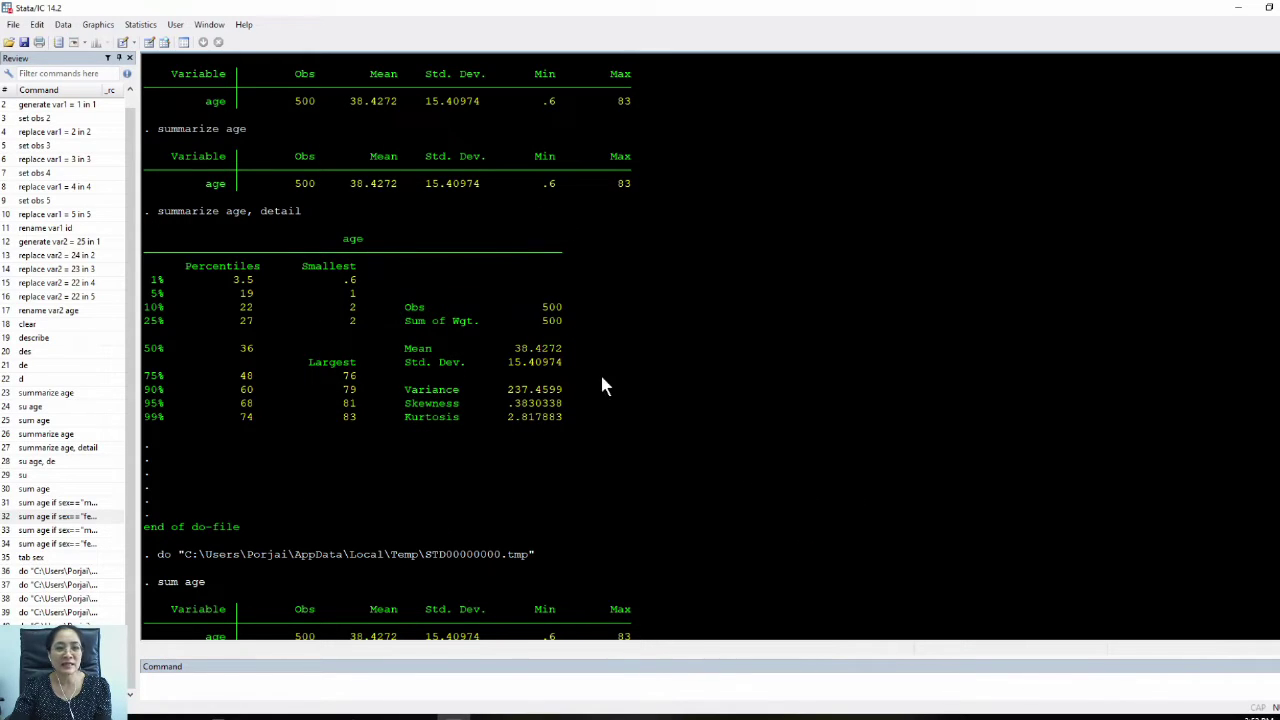
scroll(812, 402, "up", 5)
scroll(812, 400, "down", 15)
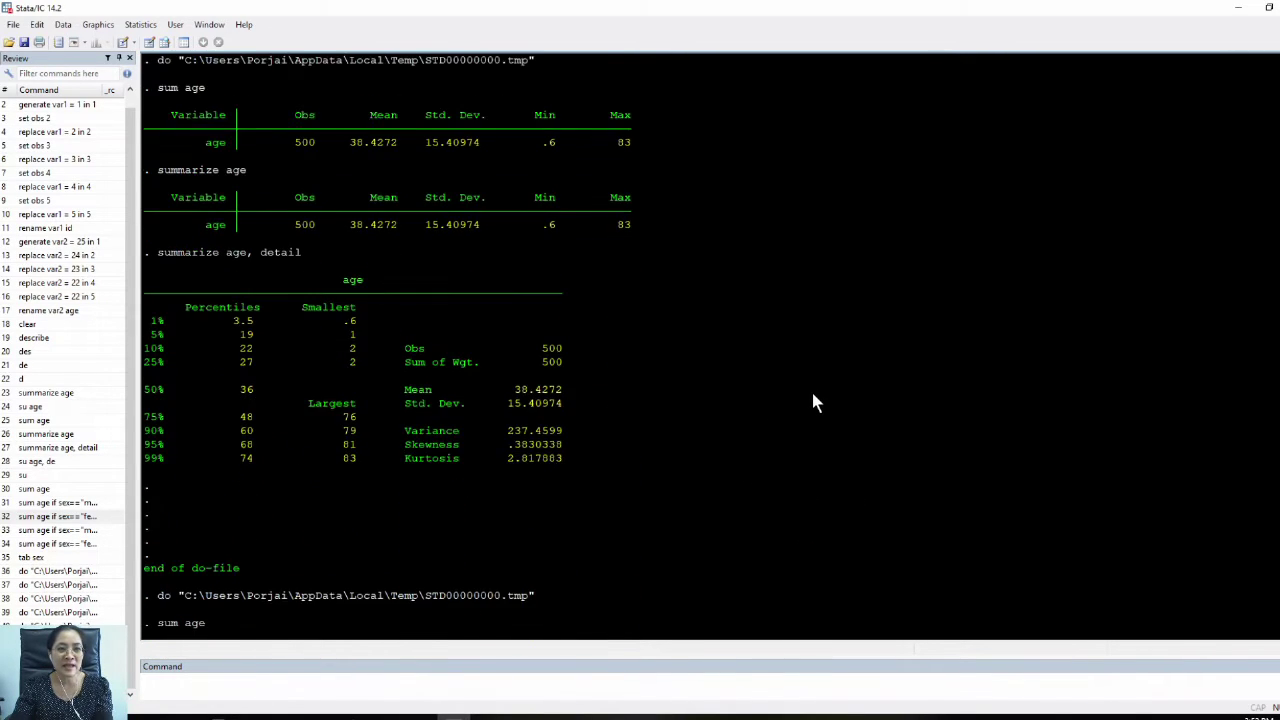
scroll(812, 402, "down", 12)
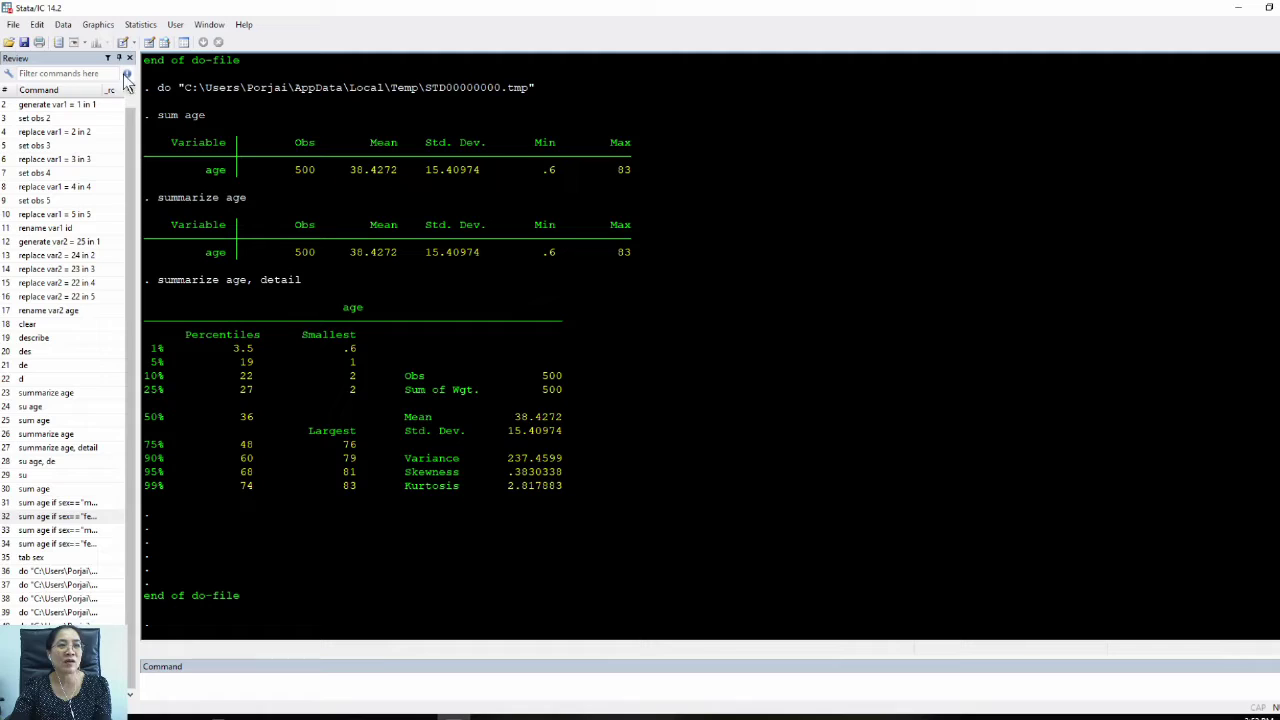
left_click(60, 44)
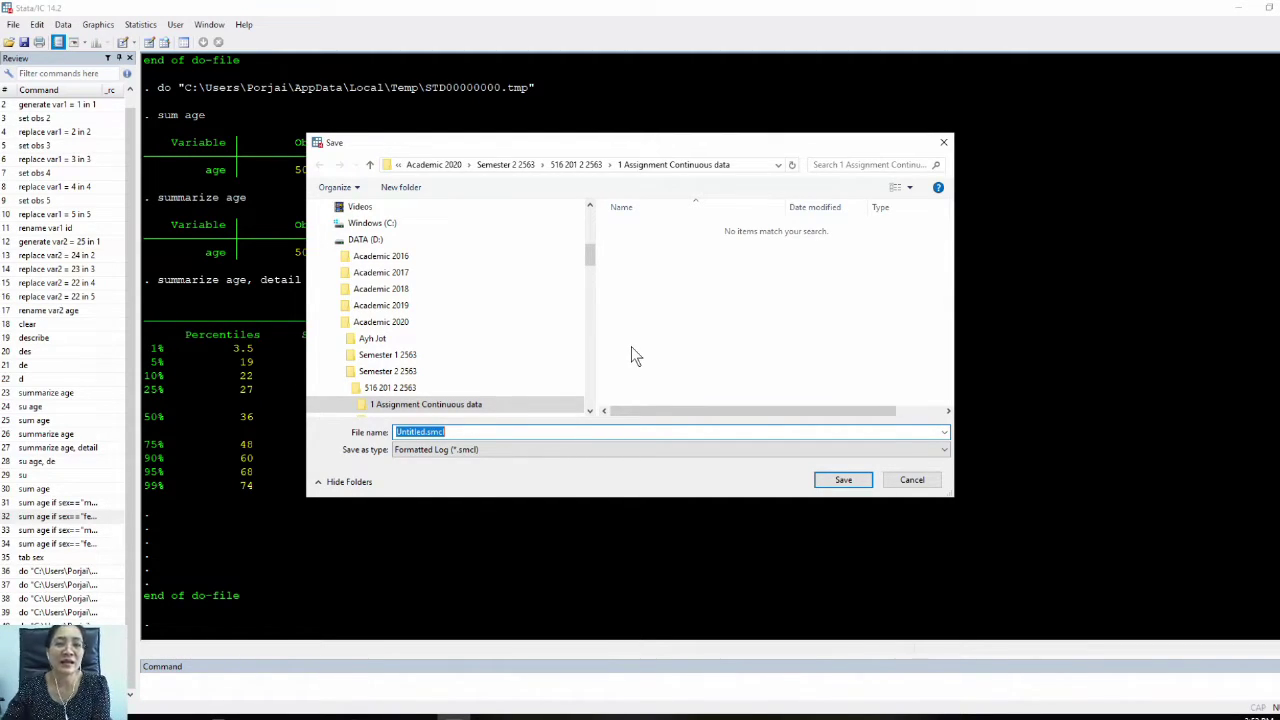
left_click(915, 481)
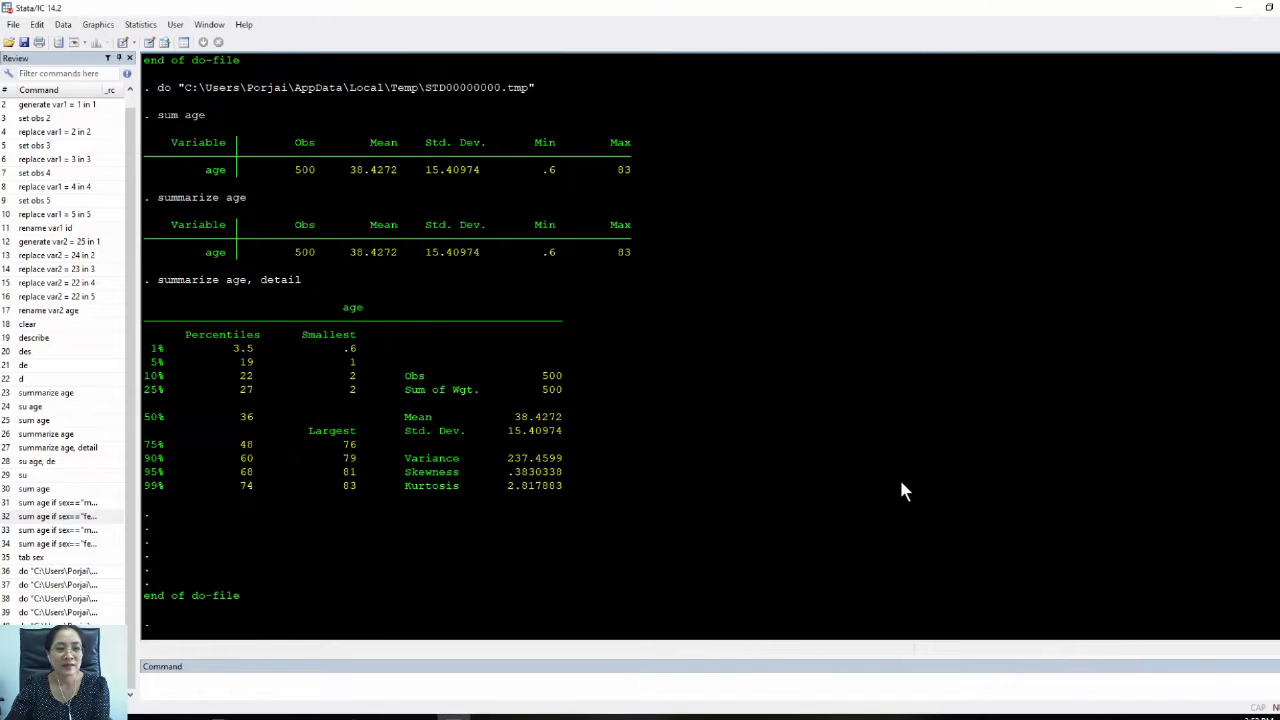
Step: Clear the current dataset from memory with the clear command
left_click(617, 679)
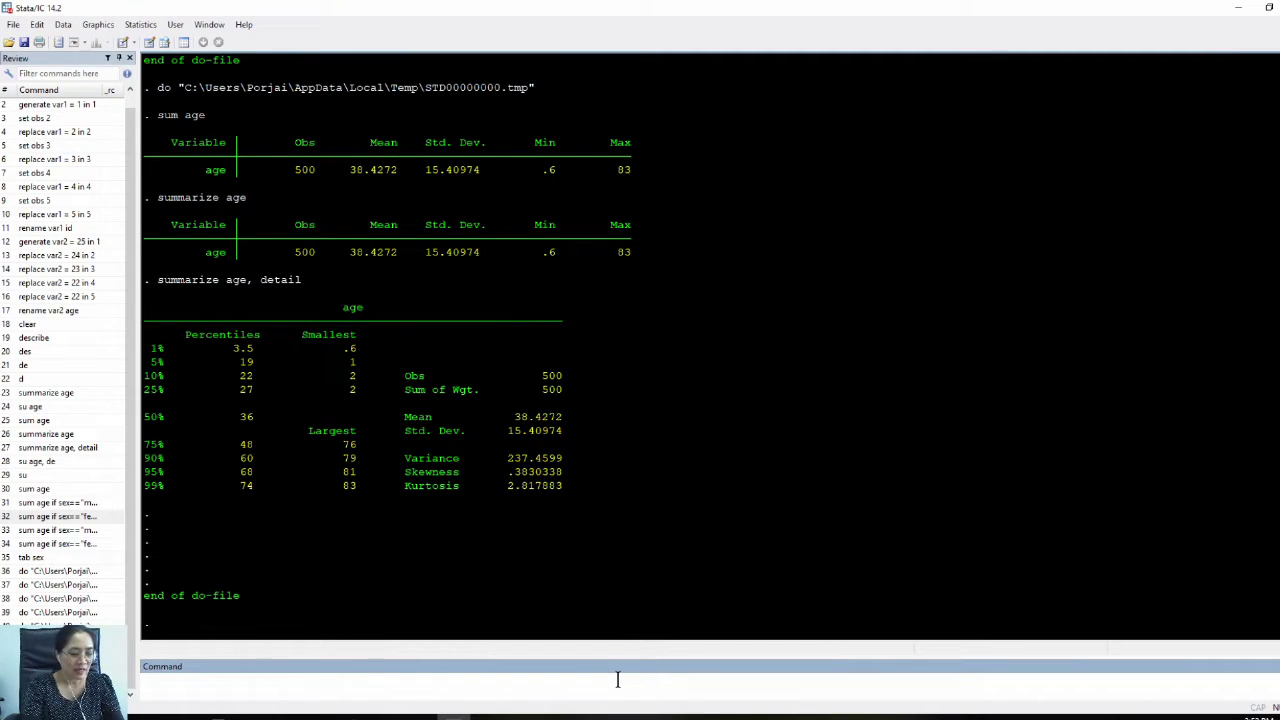
type("clear")
key("Return")
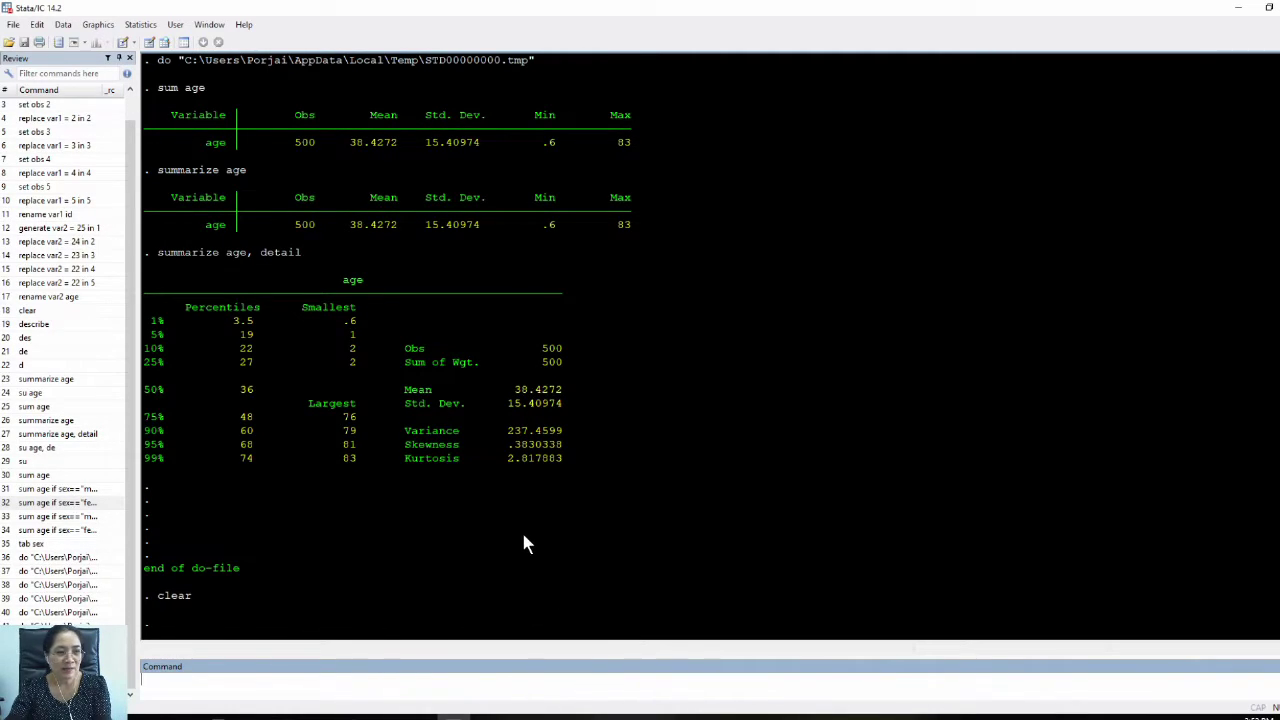
Step: Submit blank command lines until the earlier output is pushed out of the results view
key("Return")
key("Return")
key("Return")
key("Return")
key("Return")
key("Return")
key("Return")
key("Return")
key("Return")
key("Return")
key("Return")
key("Return")
key("Return")
key("Return")
key("Return")
key("Return")
key("Return")
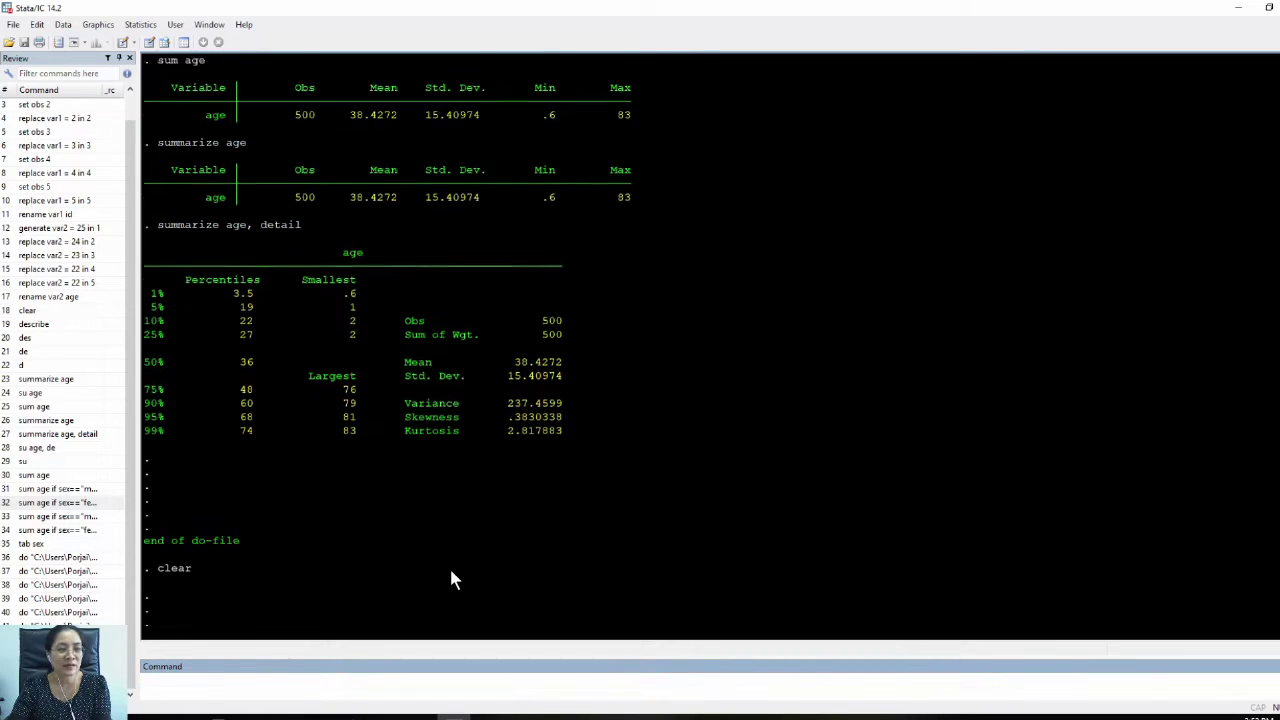
key("Return")
key("Return")
key("Return")
key("Return")
key("Return")
key("Return")
key("Return")
key("Return")
key("Return")
key("Return")
key("Return")
key("Return")
key("Return")
key("Return")
key("Return")
key("Return")
key("Return")
key("Return")
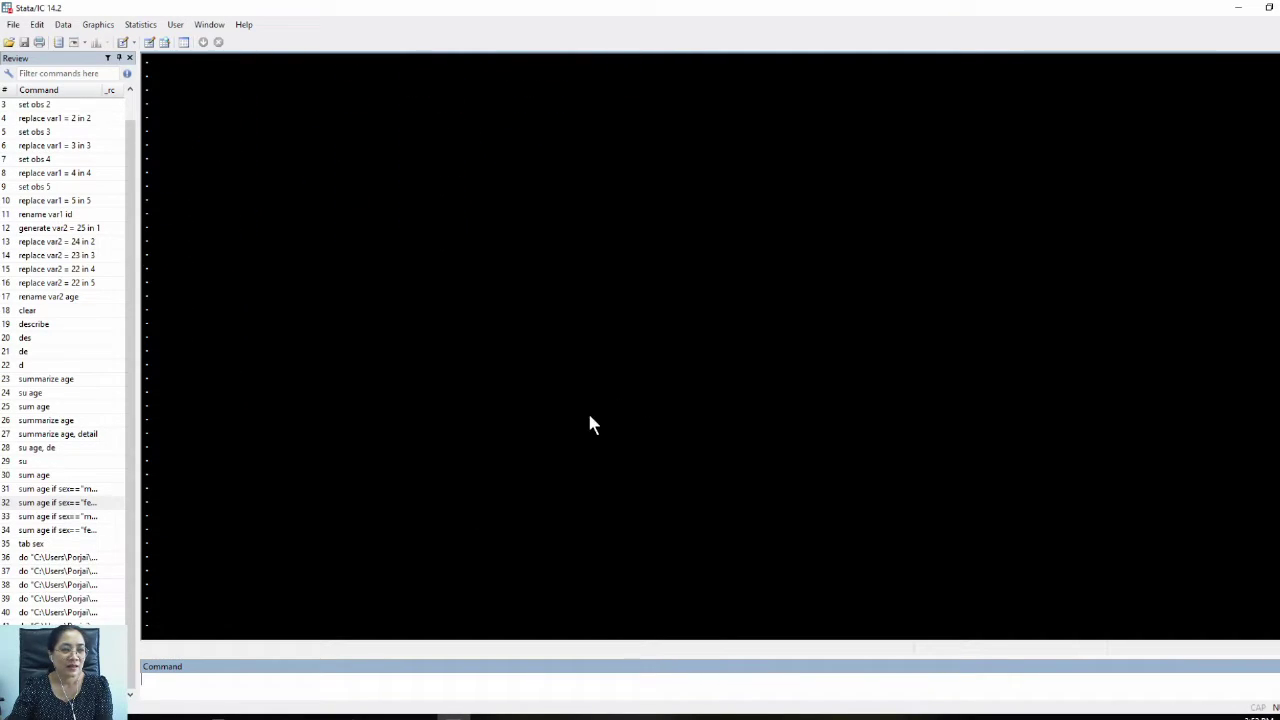
left_click(210, 25)
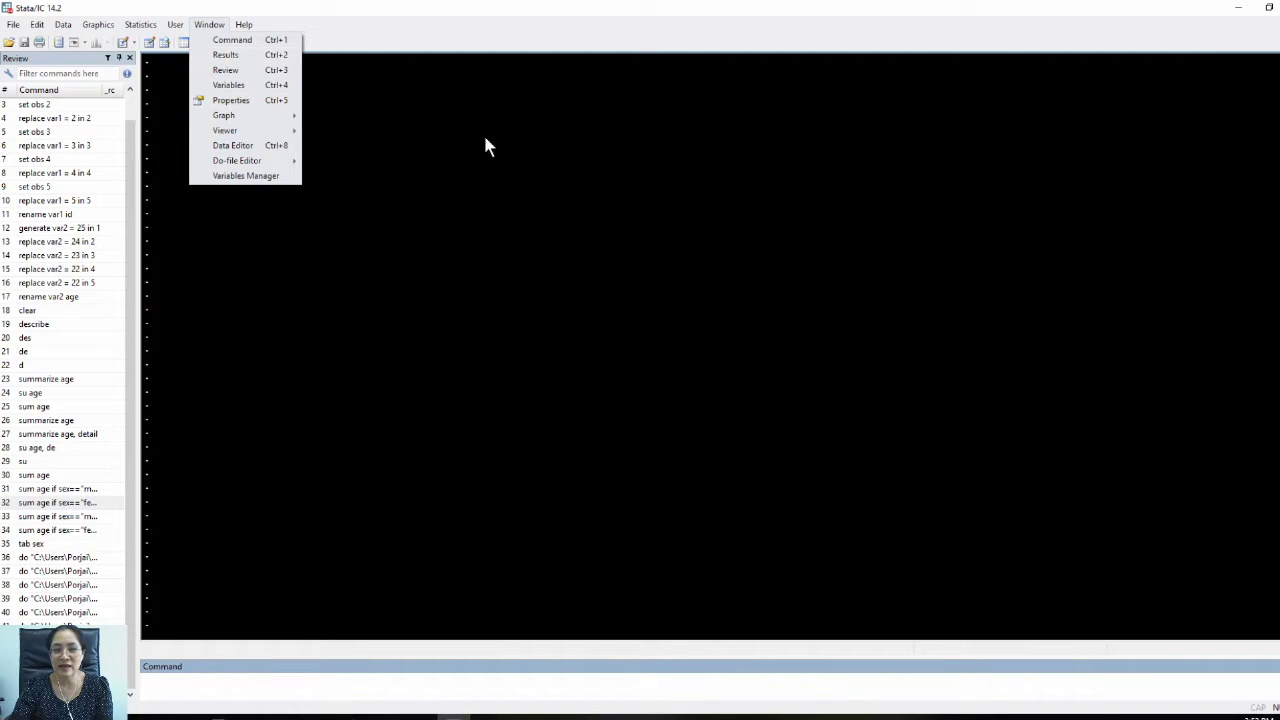
left_click(731, 193)
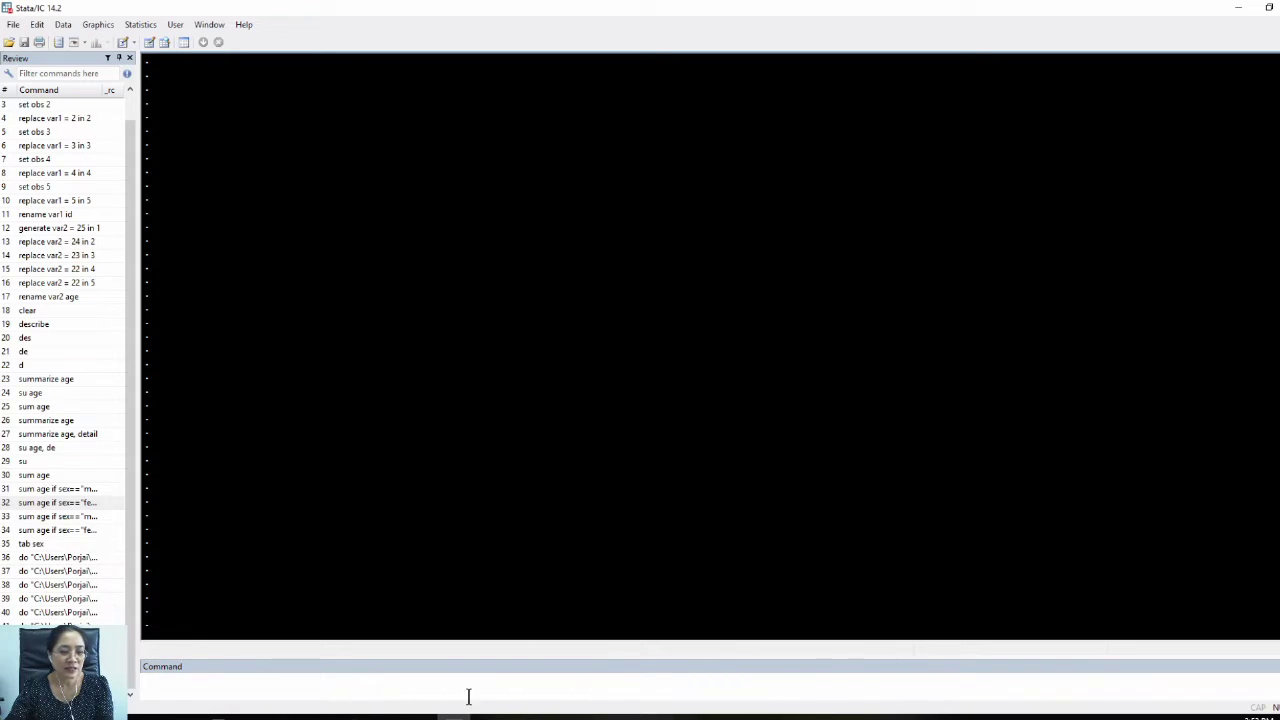
Step: Switch to the STATA handout in Adobe Acrobat Reader and examine the dataset 1 table on page 18 down to its last row
left_click(388, 717)
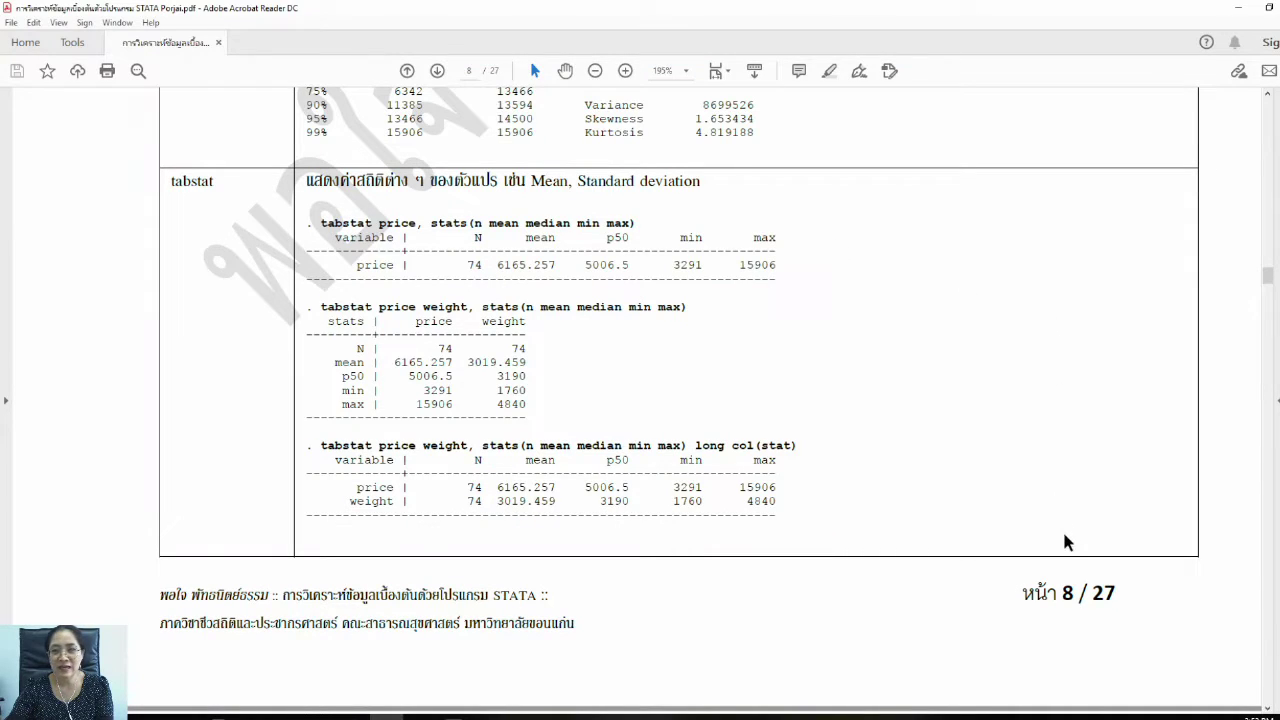
left_click_drag(1270, 289, 1277, 493)
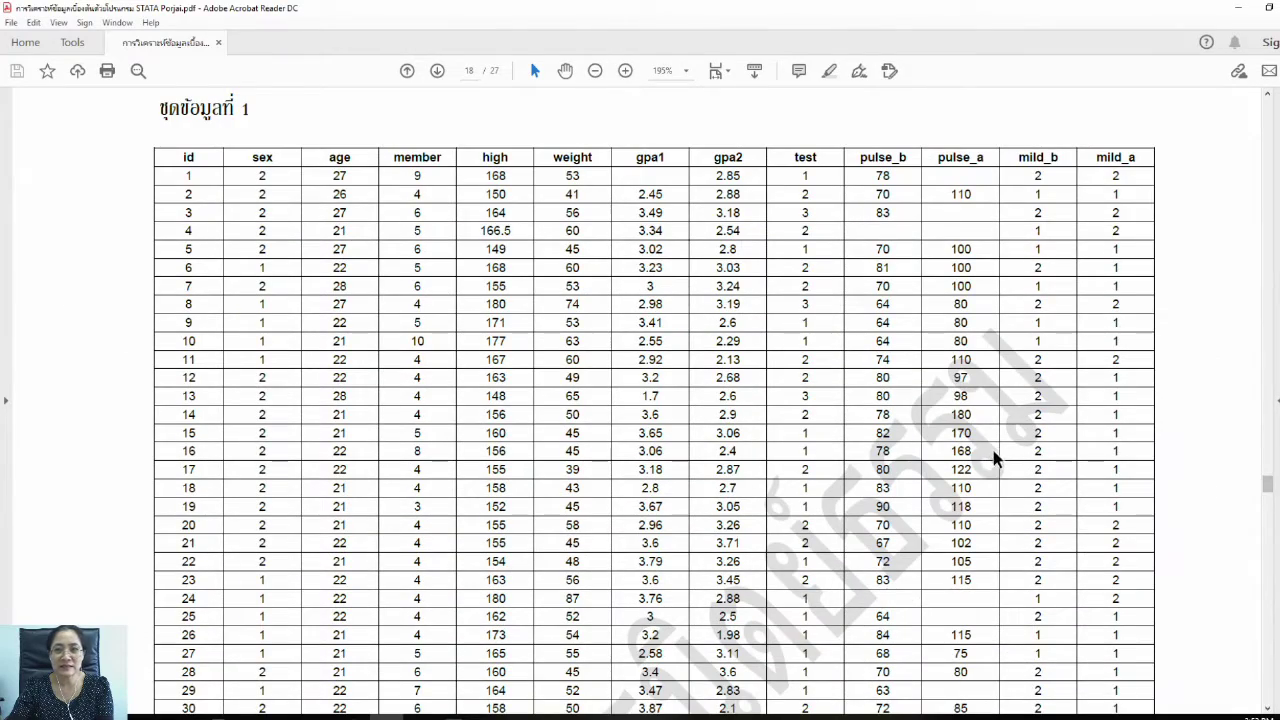
scroll(1120, 480, "up", 5)
scroll(1120, 480, "down", 3)
scroll(1120, 478, "down", 4)
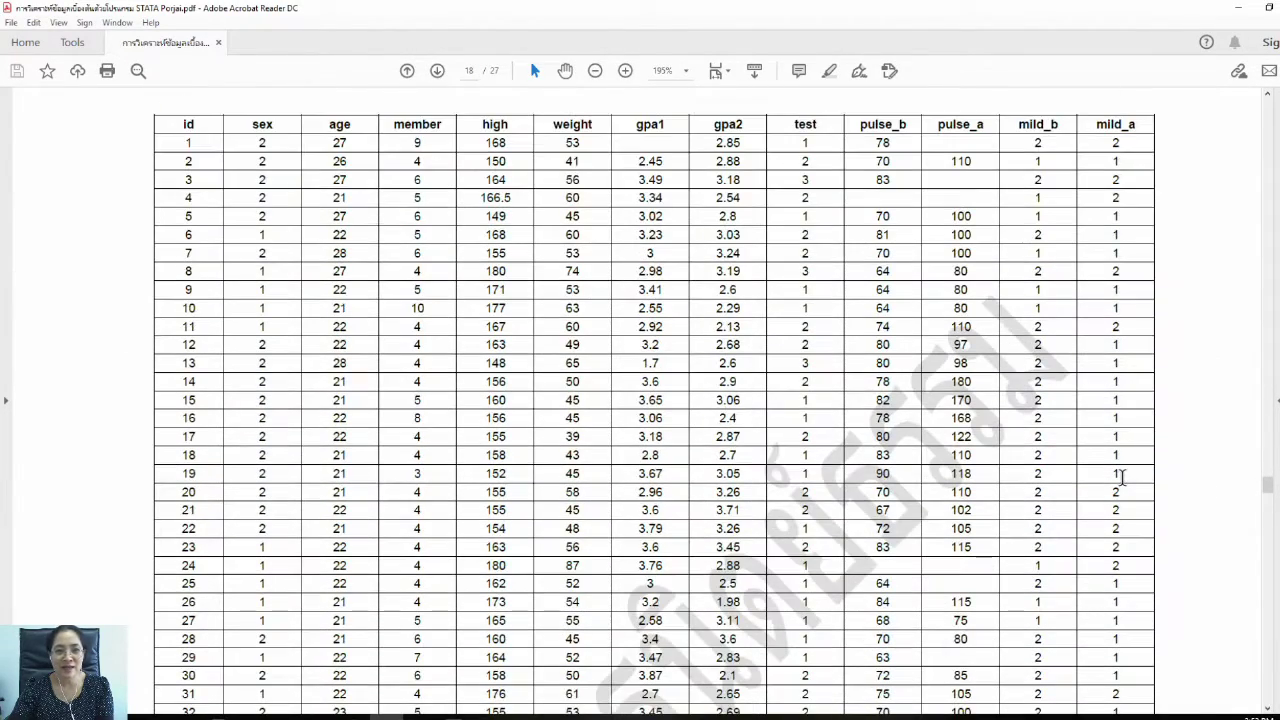
scroll(1120, 478, "up", 1)
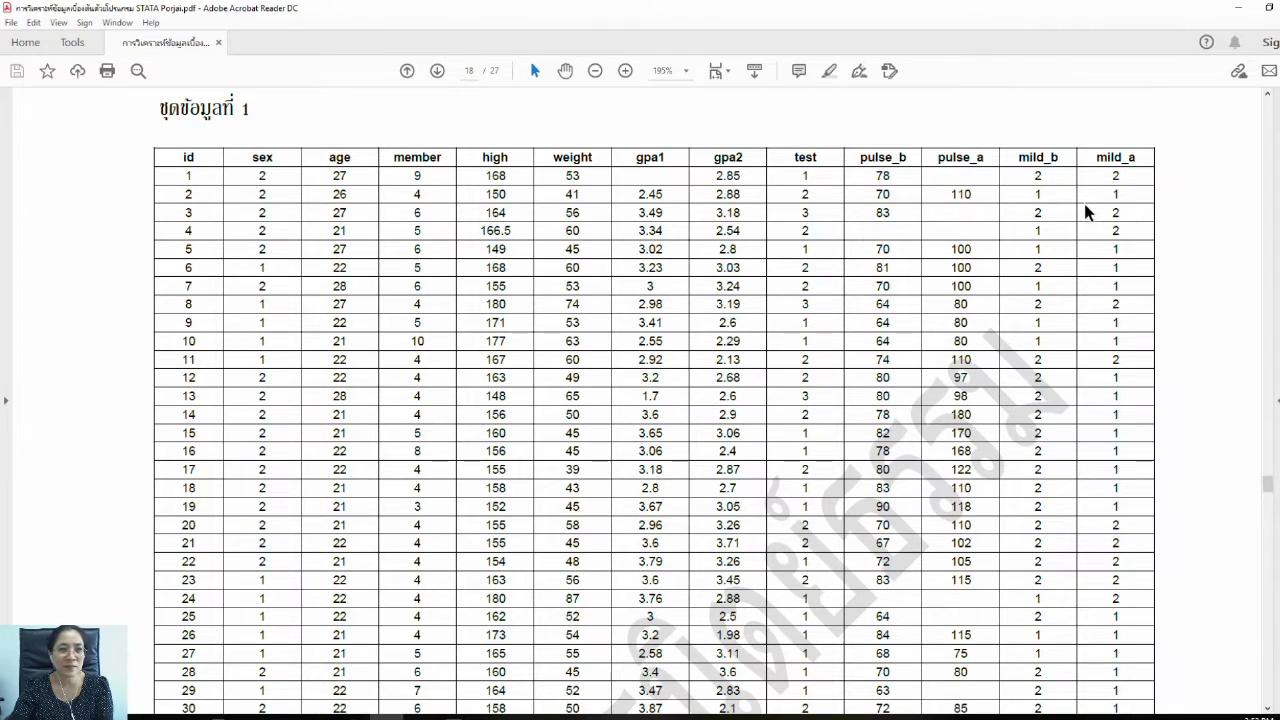
scroll(1017, 456, "down", 10)
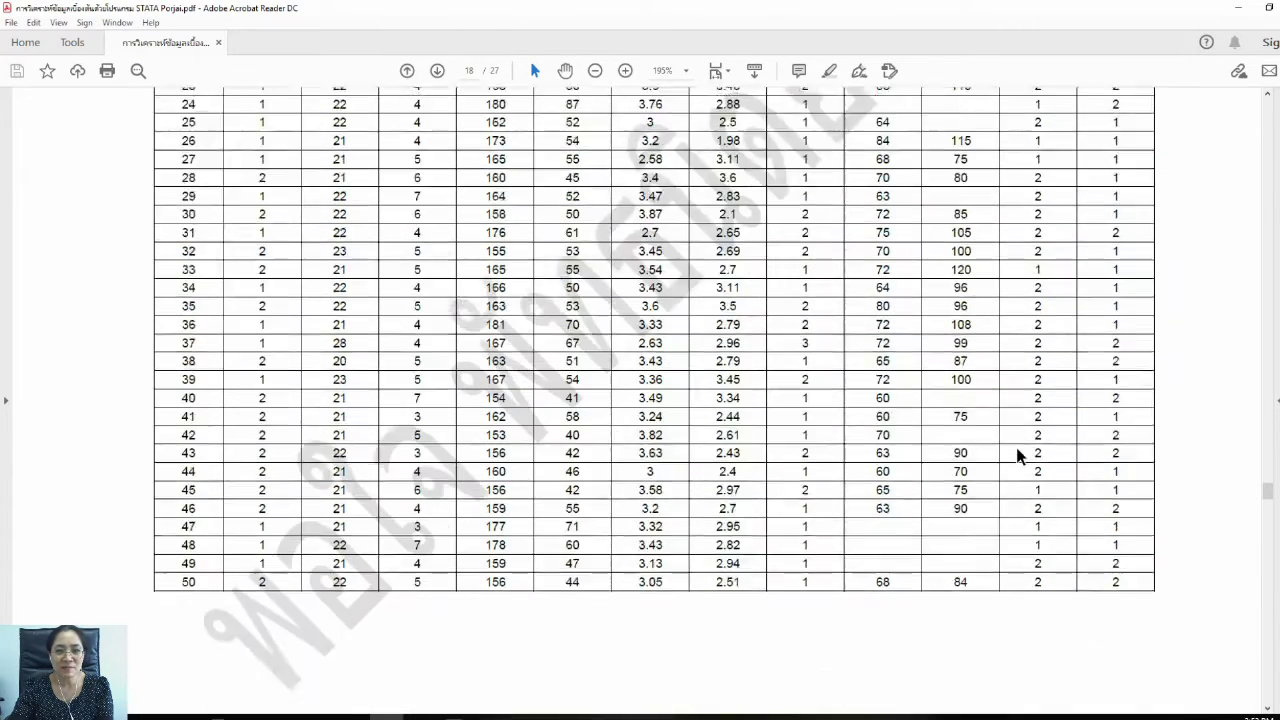
Step: Examine the variable descriptions and value codes of dataset 1 on page 19, and return to the data table on page 18
scroll(1017, 450, "down", 10)
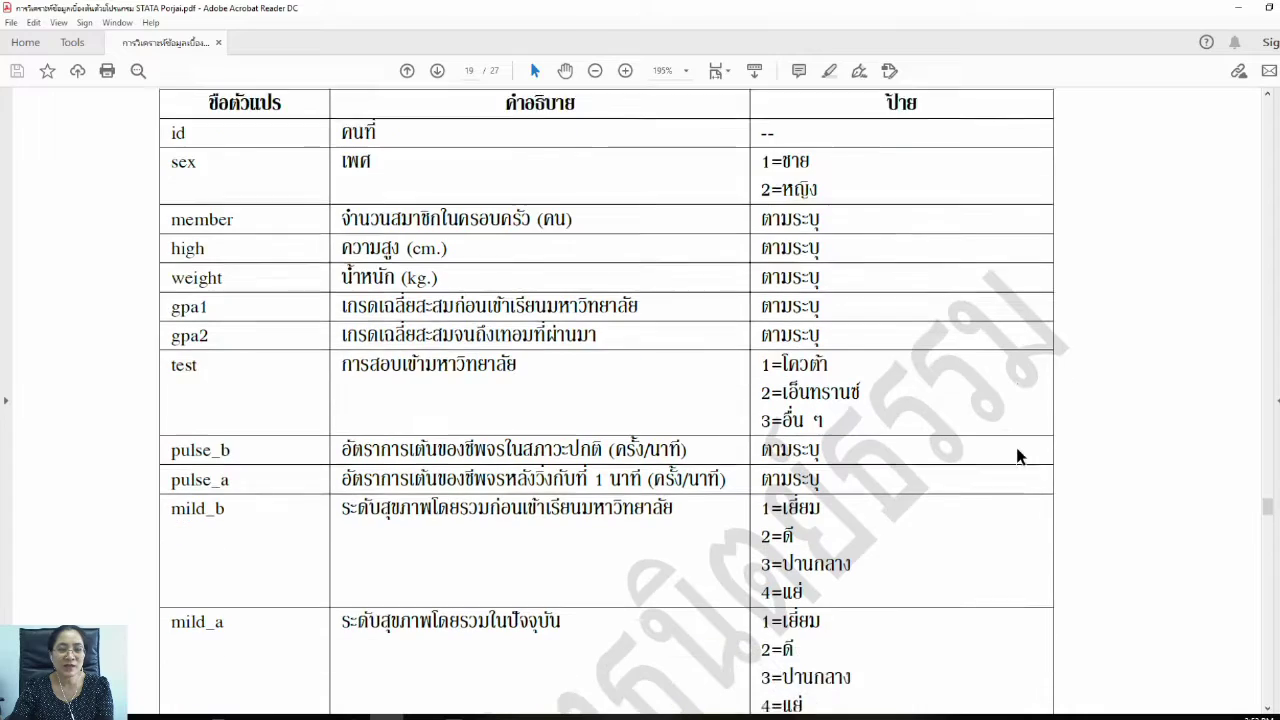
scroll(1017, 456, "up", 5)
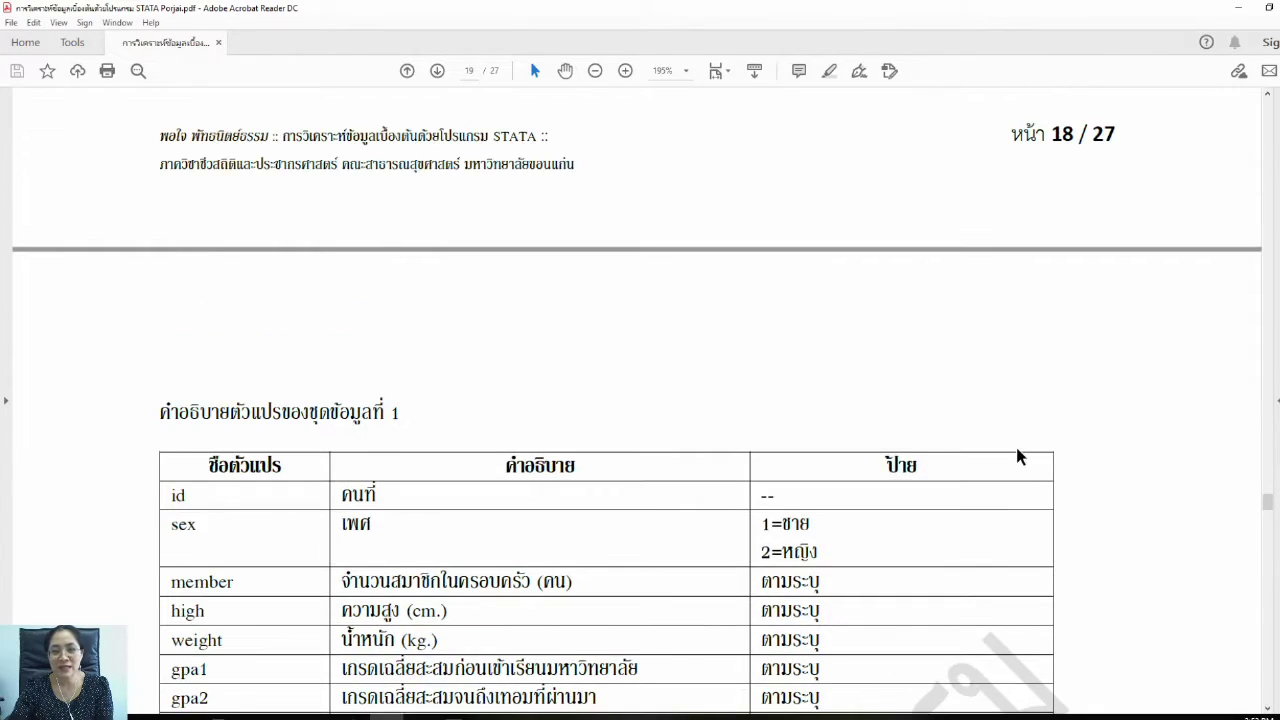
scroll(1017, 456, "down", 2)
scroll(1017, 456, "down", 3)
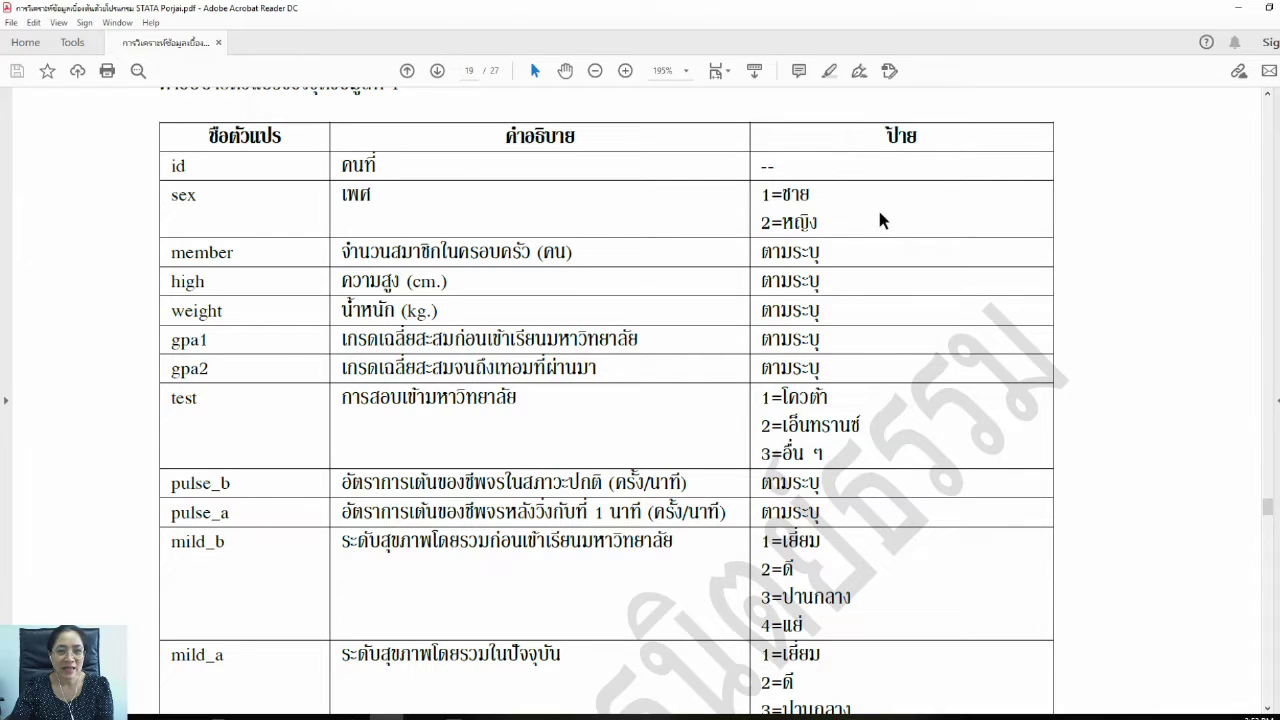
scroll(879, 211, "down", 1)
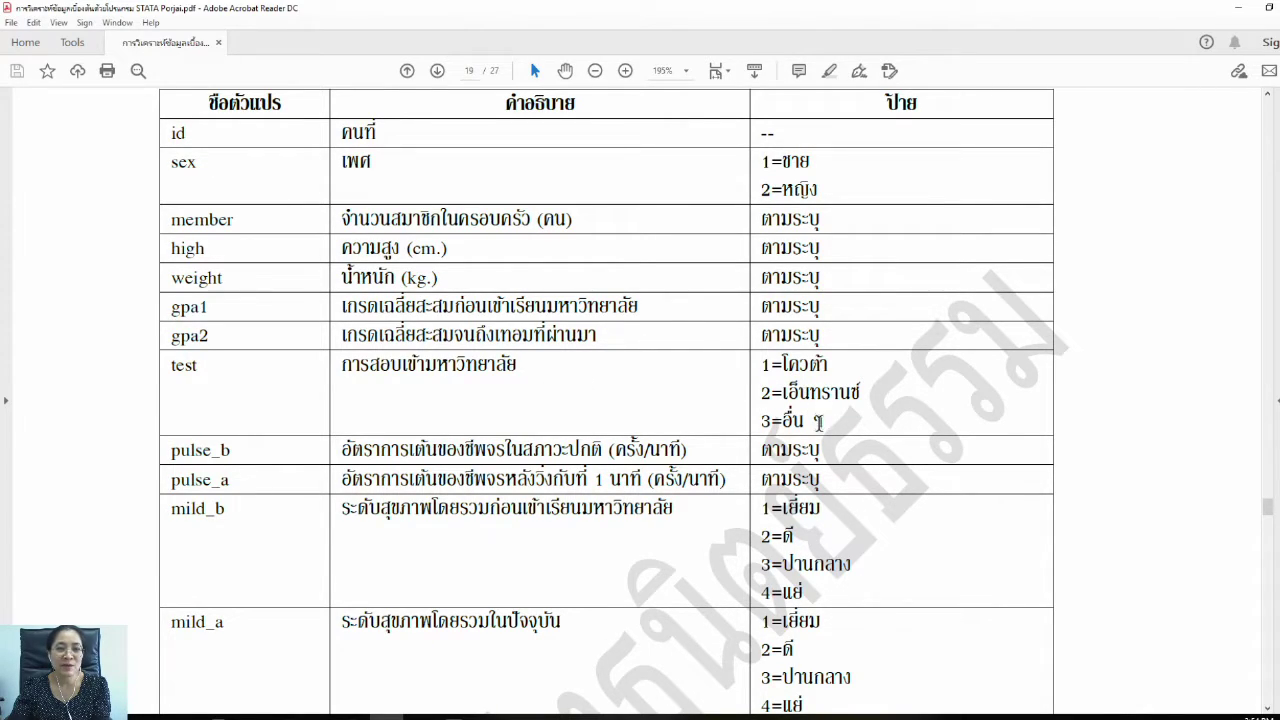
scroll(606, 518, "down", 10)
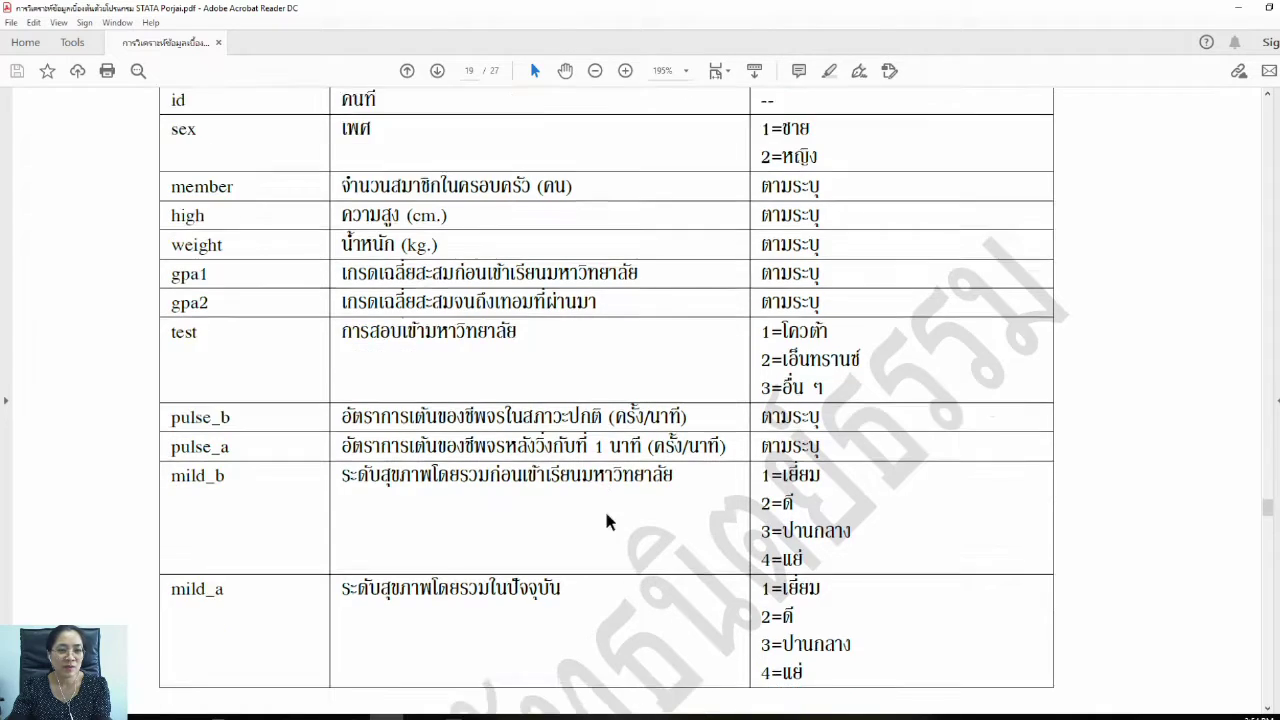
scroll(607, 517, "down", 5)
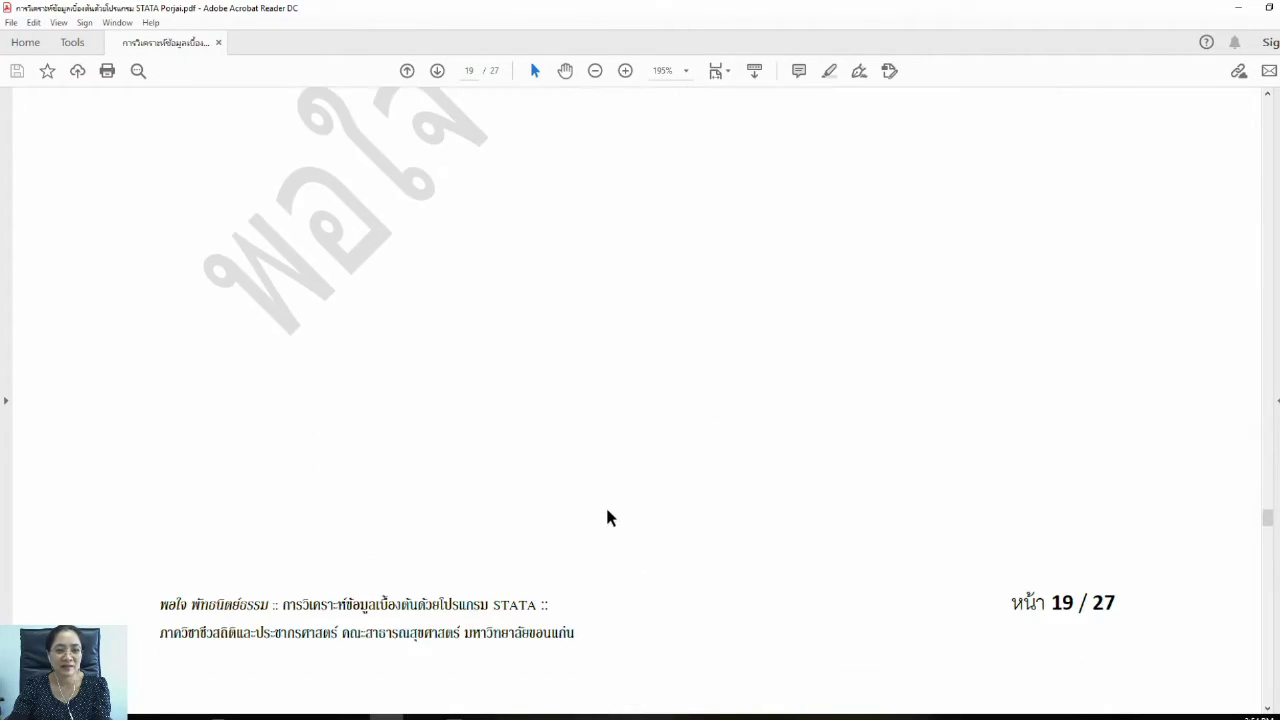
scroll(610, 516, "up", 4)
scroll(609, 510, "up", 12)
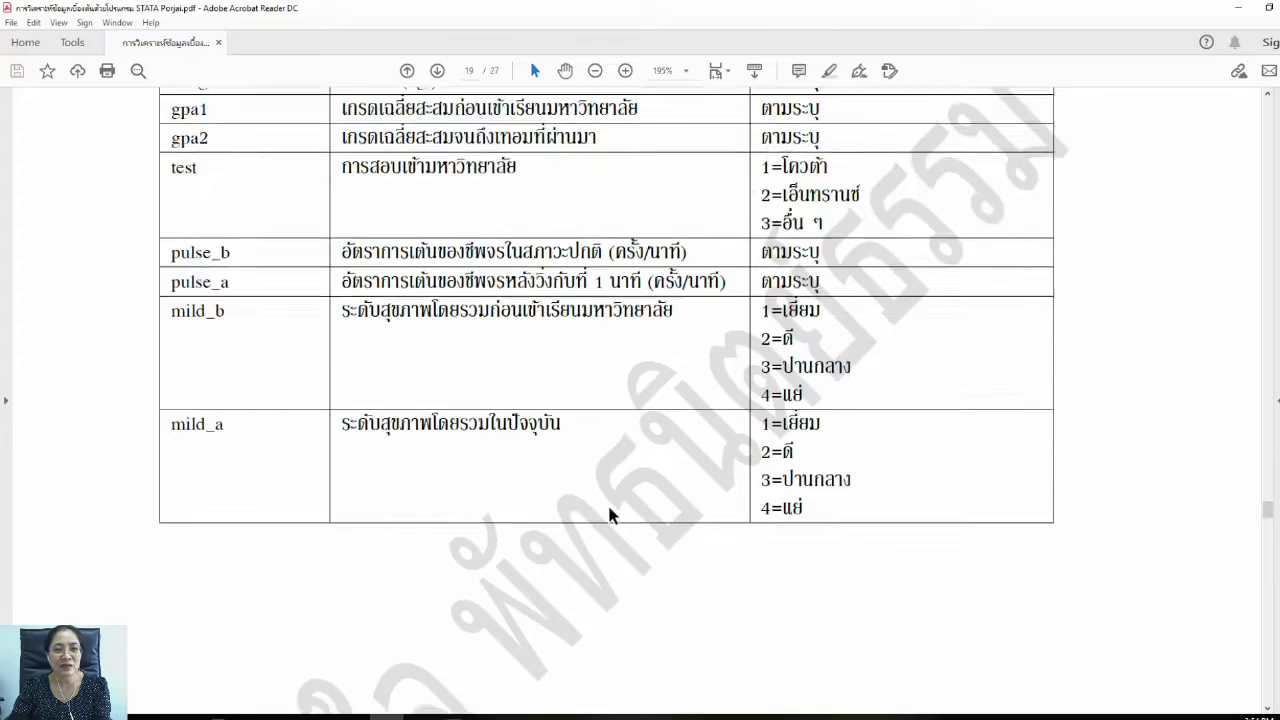
scroll(610, 512, "up", 10)
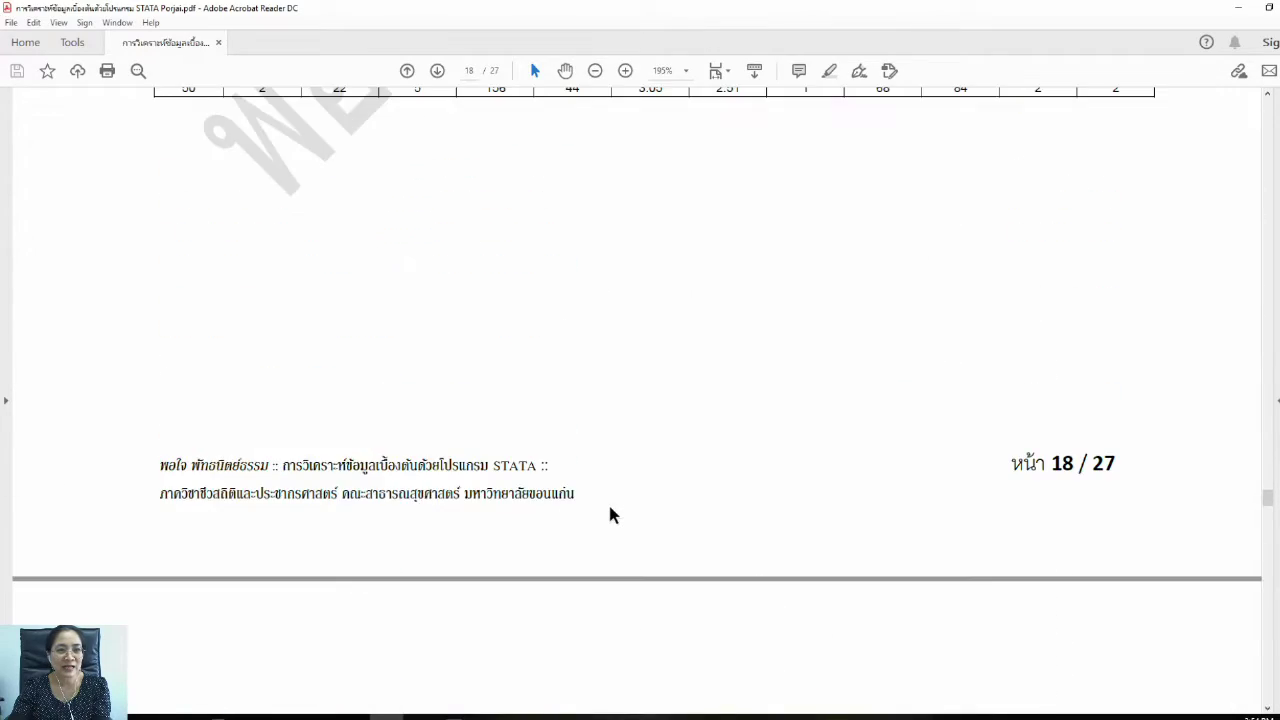
scroll(612, 514, "up", 4)
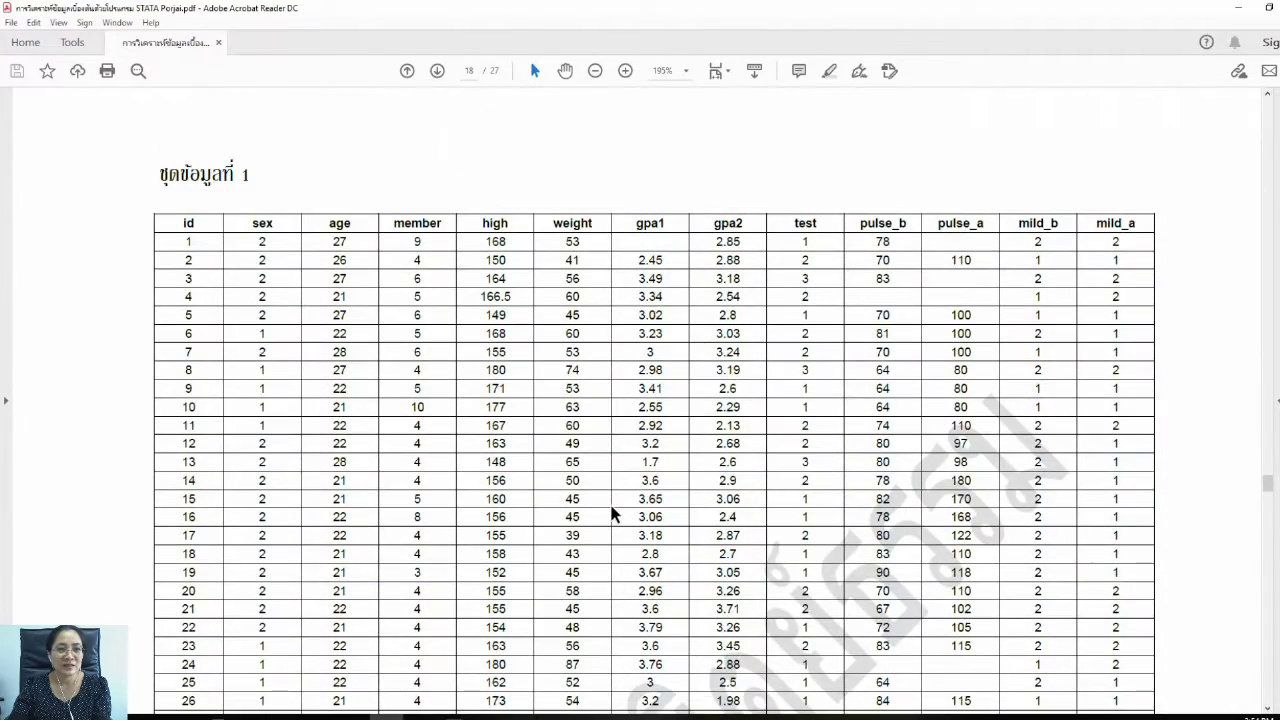
scroll(612, 514, "down", 1)
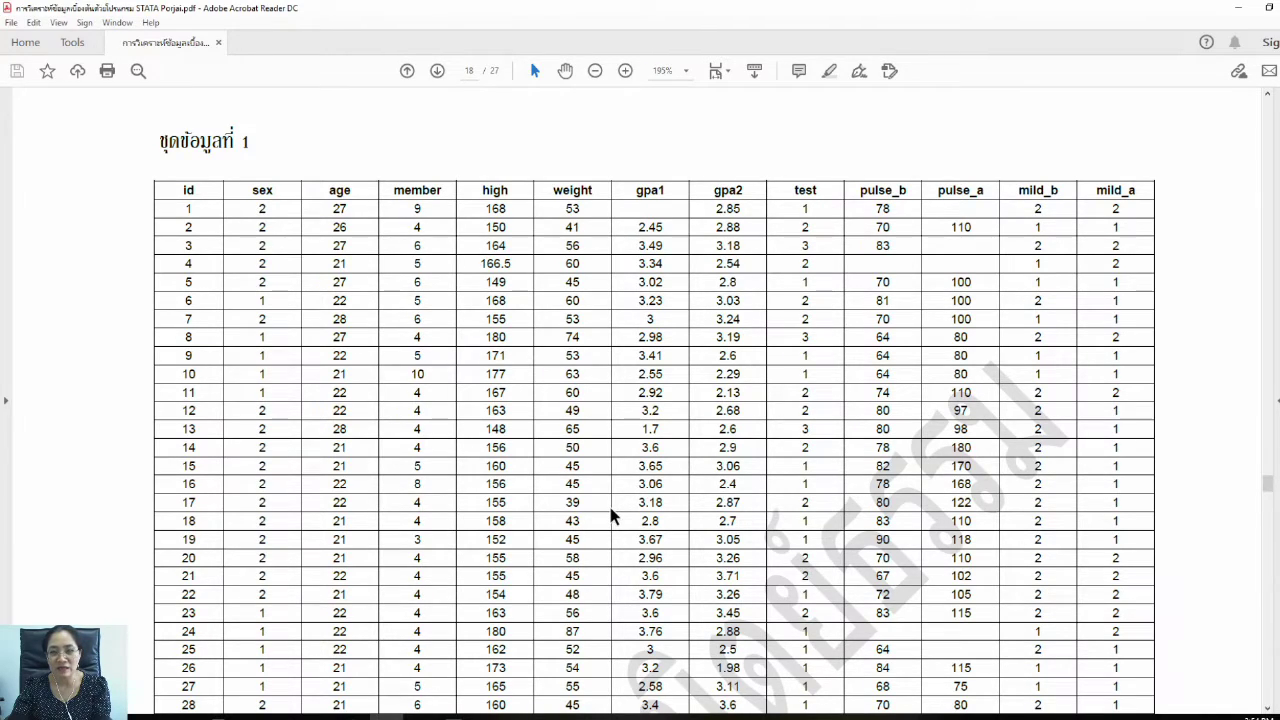
Step: Switch to the dataset activity1.xlsx workbook in Excel and enlarge the worksheet for reading
mouse_move(420, 715)
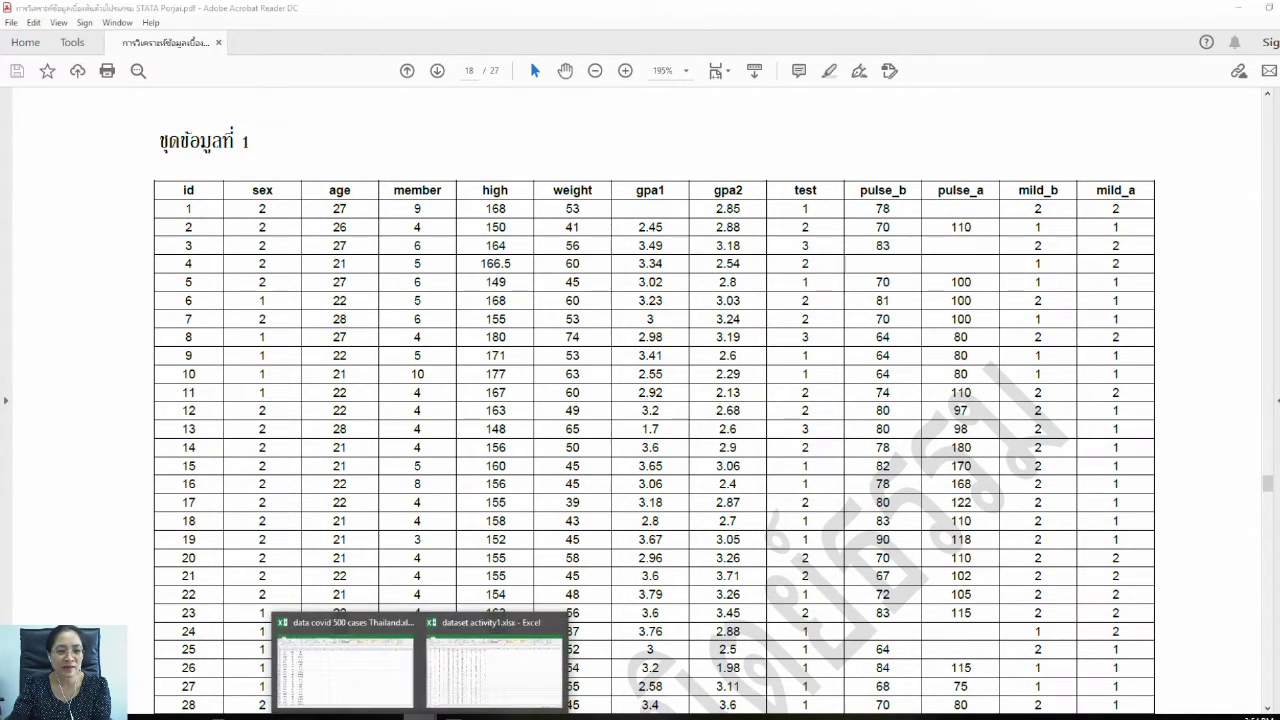
left_click(500, 662)
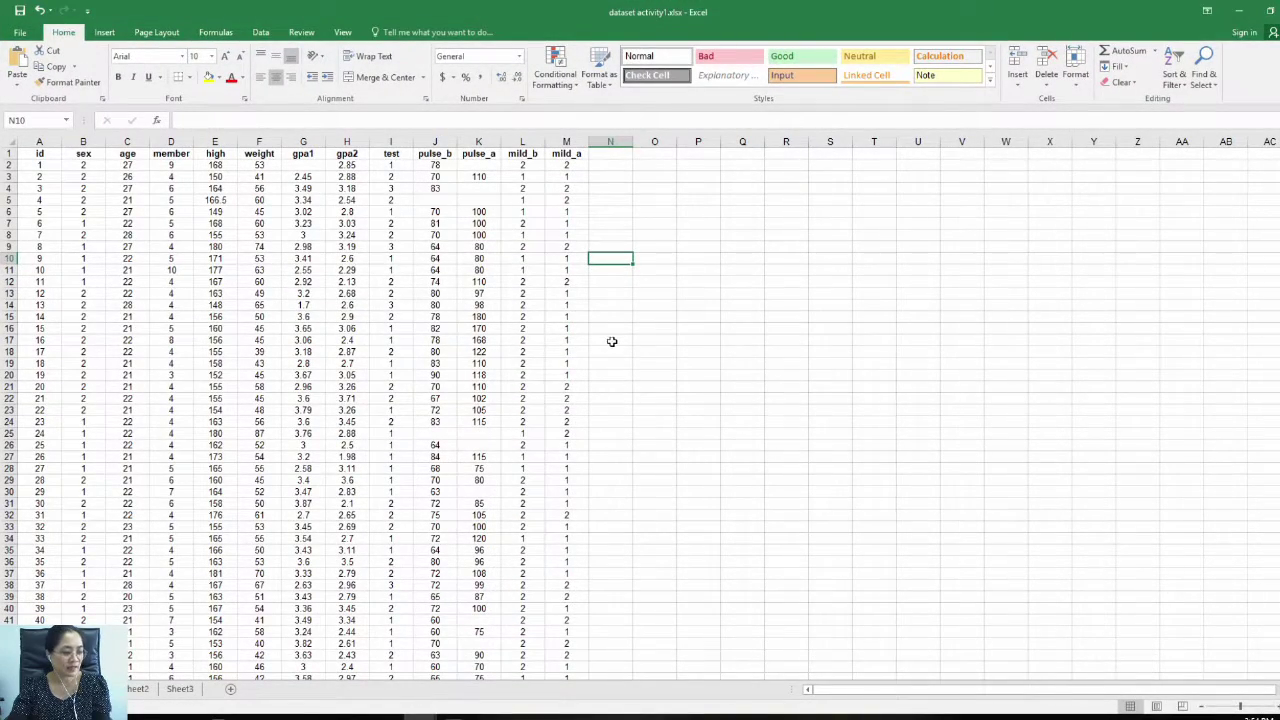
scroll(606, 346, "up", 2)
left_click(925, 342)
scroll(929, 355, "up", 2)
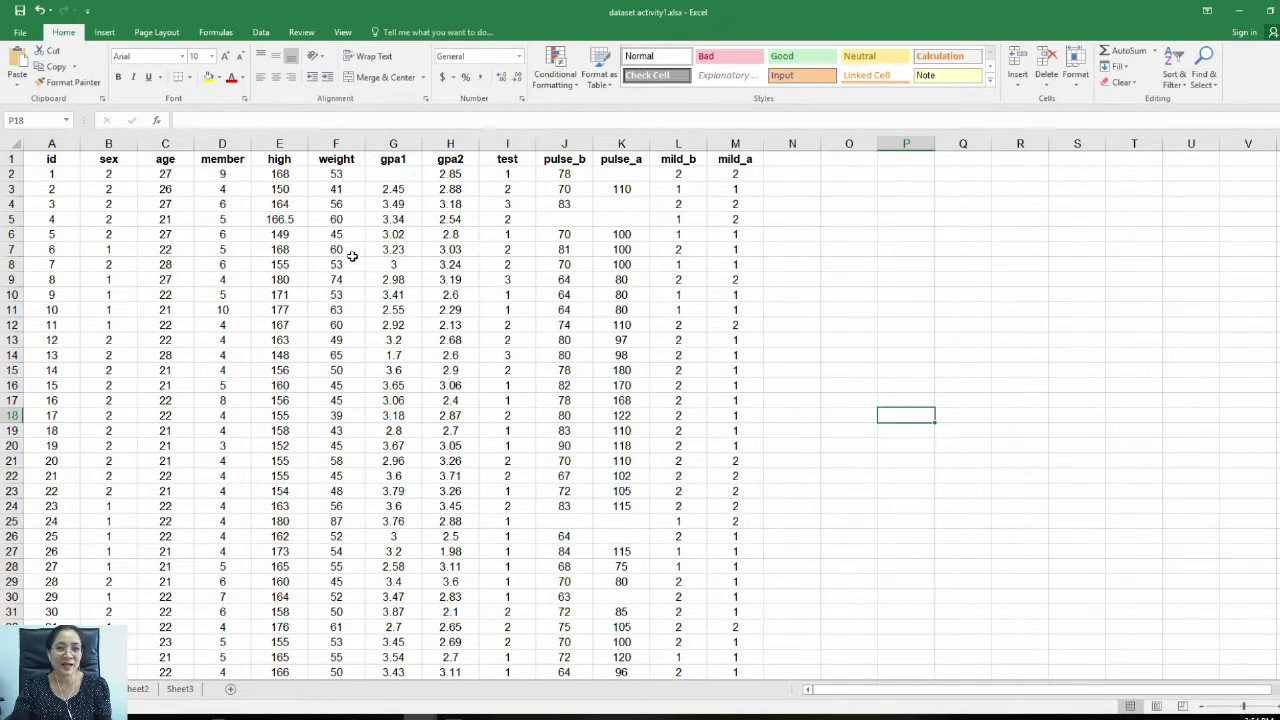
Step: Check the extent of the data in columns A to M and inspect the empty pulse_b and pulse_a cells in the first rows
left_click_drag(50, 143, 708, 165)
left_click_drag(717, 165, 717, 166)
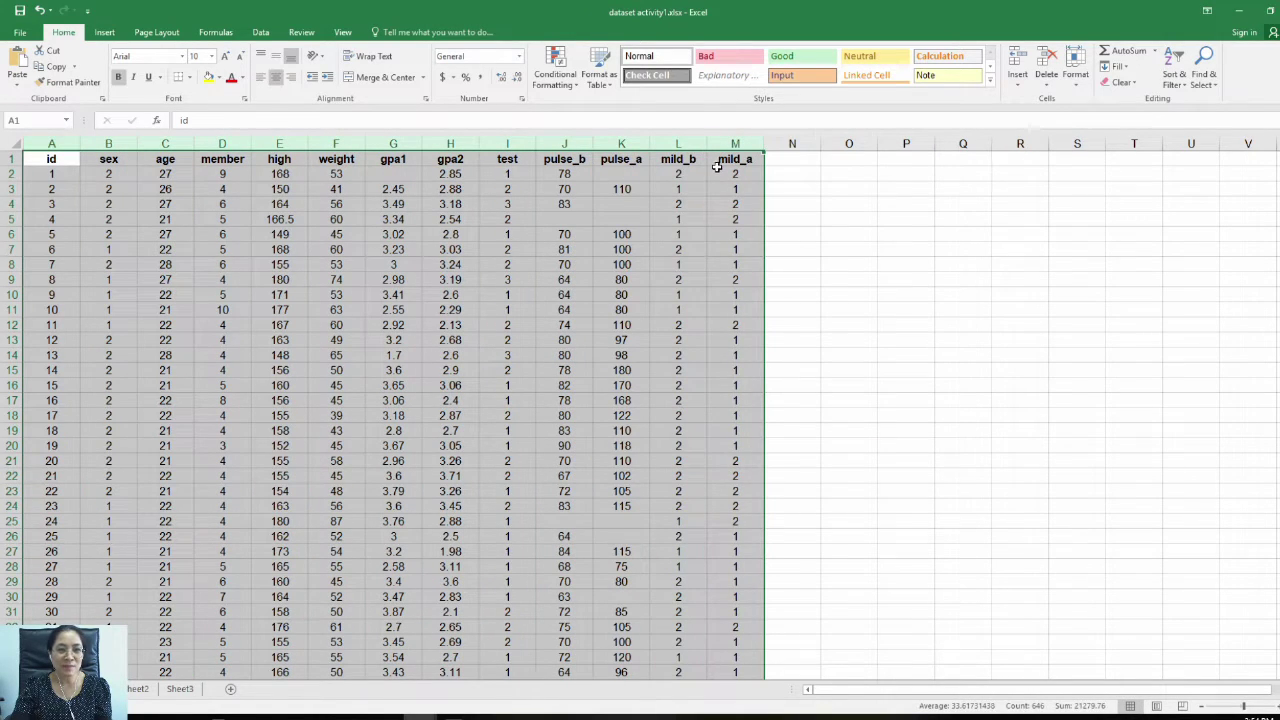
left_click(620, 207)
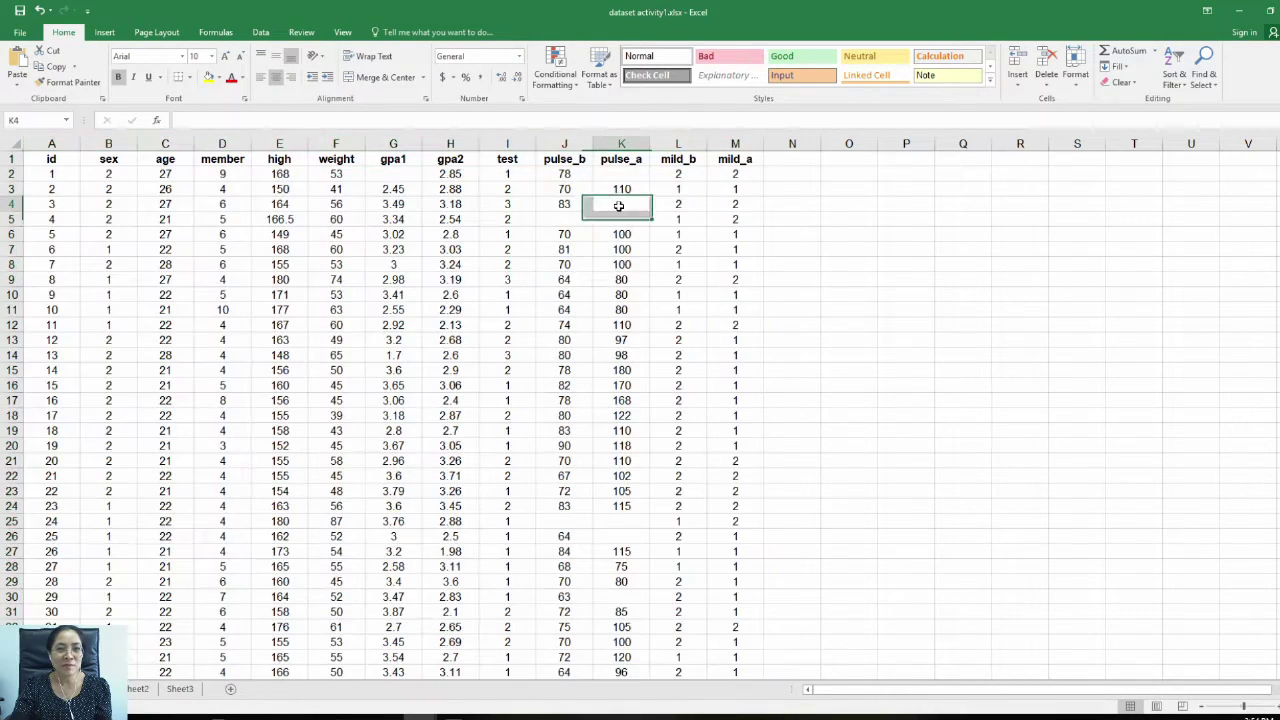
left_click(558, 222)
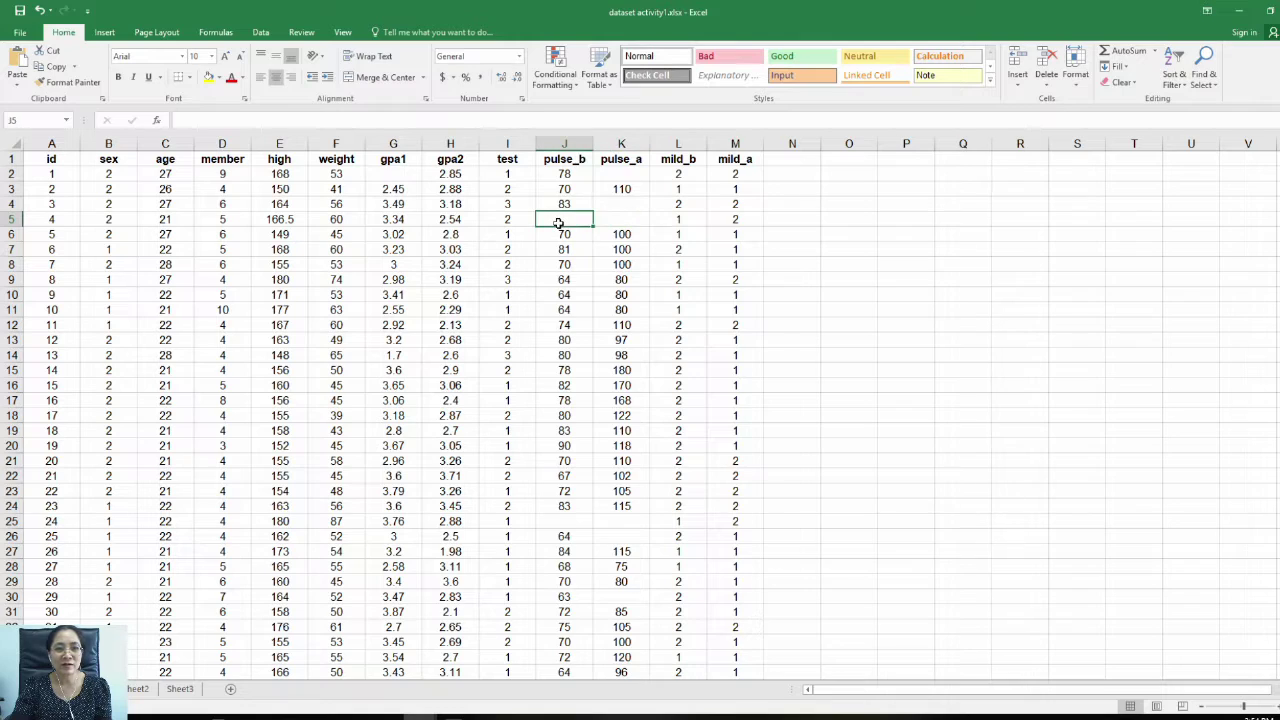
left_click(612, 173)
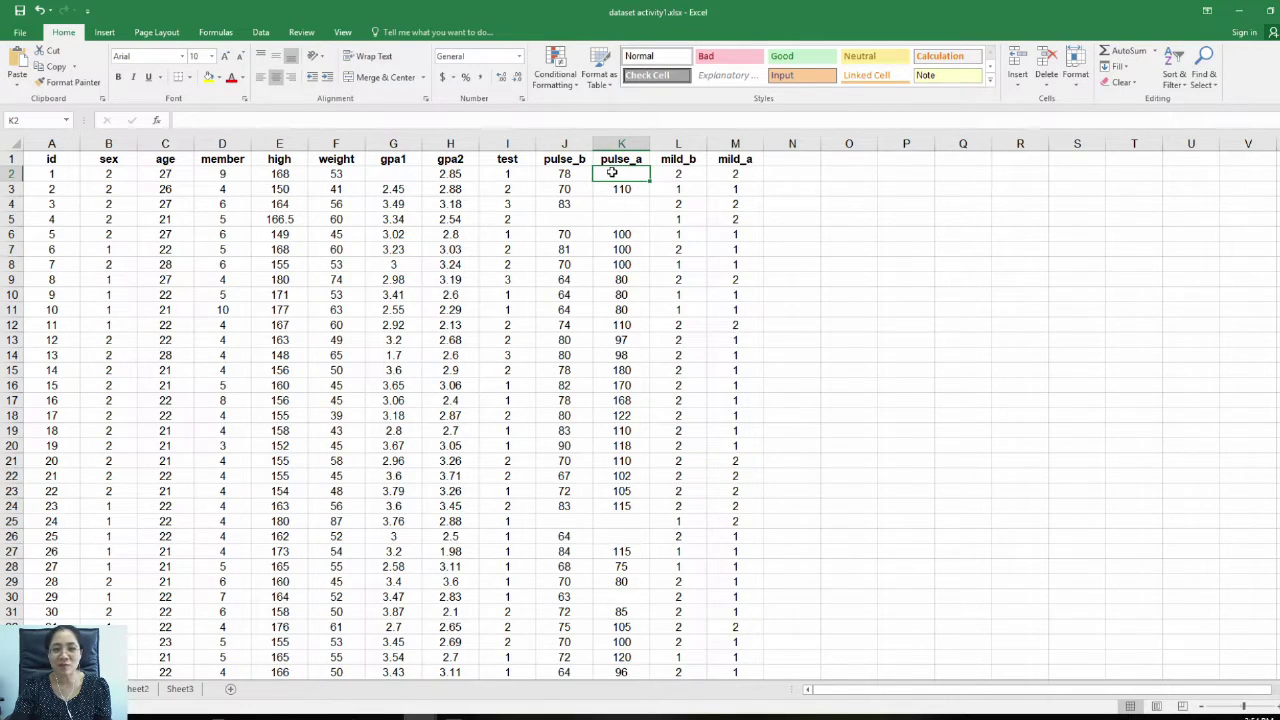
left_click(620, 208)
left_click(621, 222)
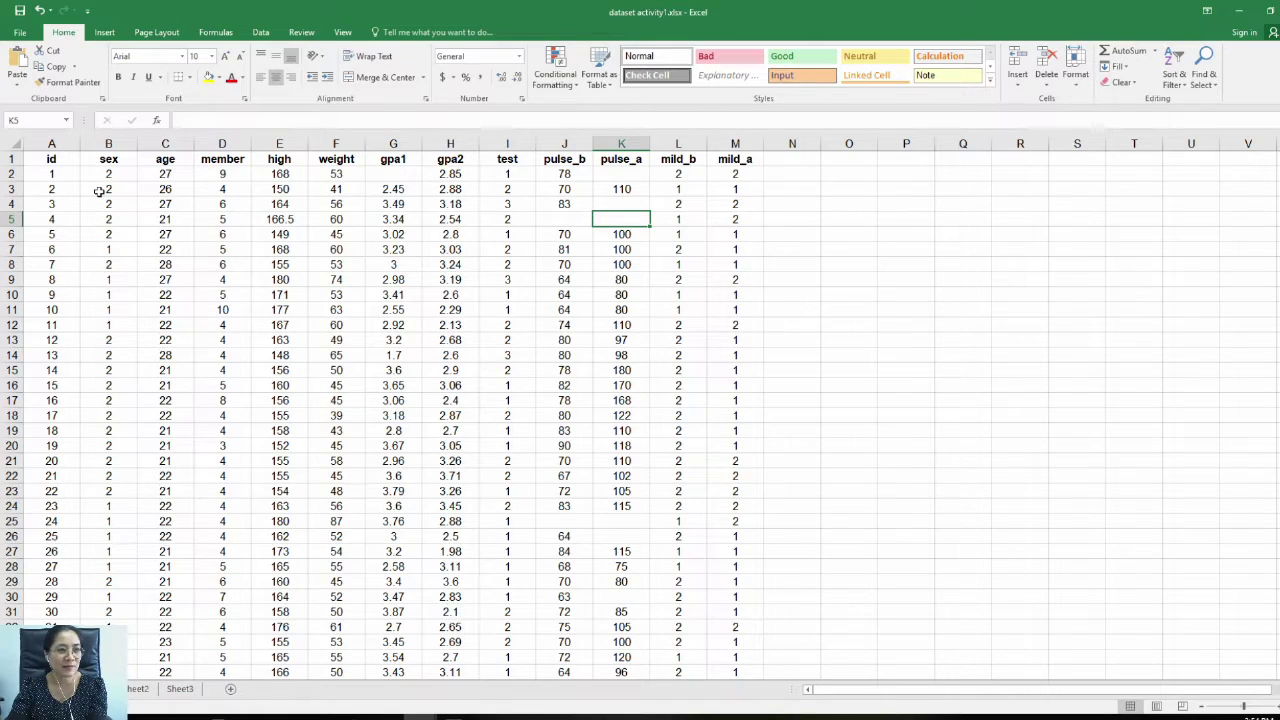
Step: Copy worksheet columns A to M and paste them into Stata's Data Editor, treating the first row as variable names
left_click_drag(51, 143, 744, 188)
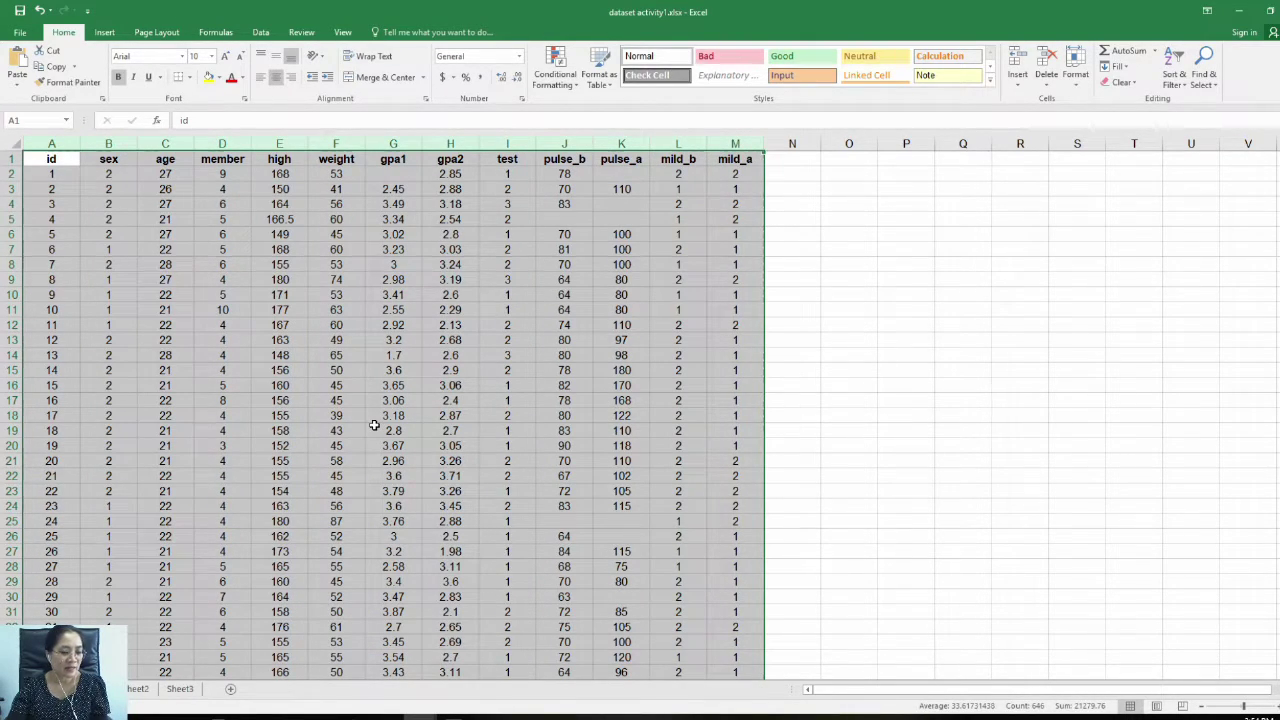
key("ctrl+c")
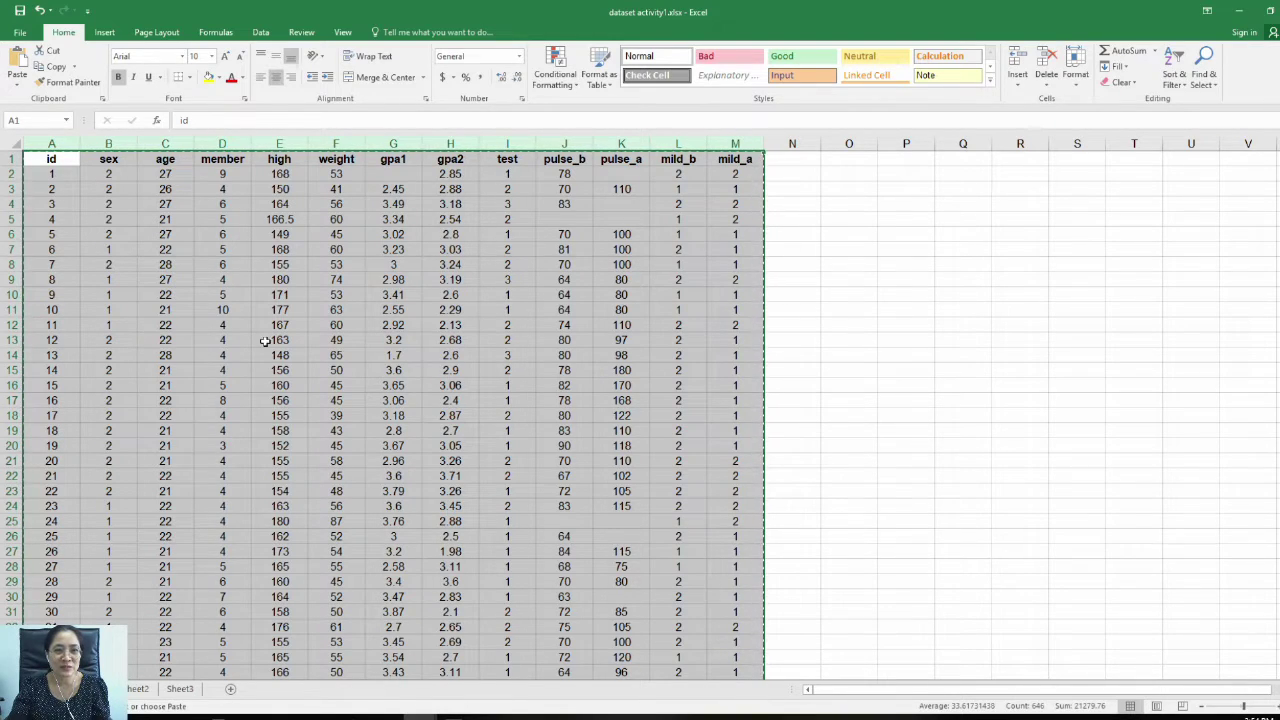
key("alt+Tab")
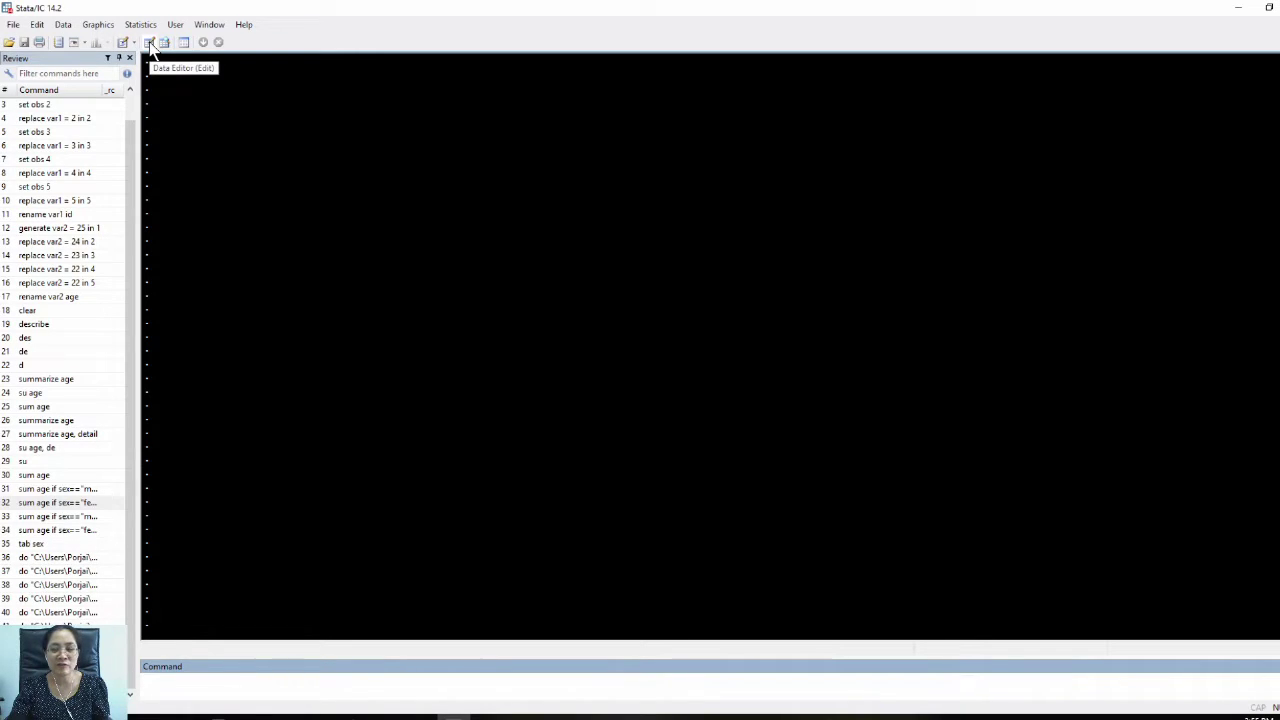
left_click(148, 43)
key("ctrl+v")
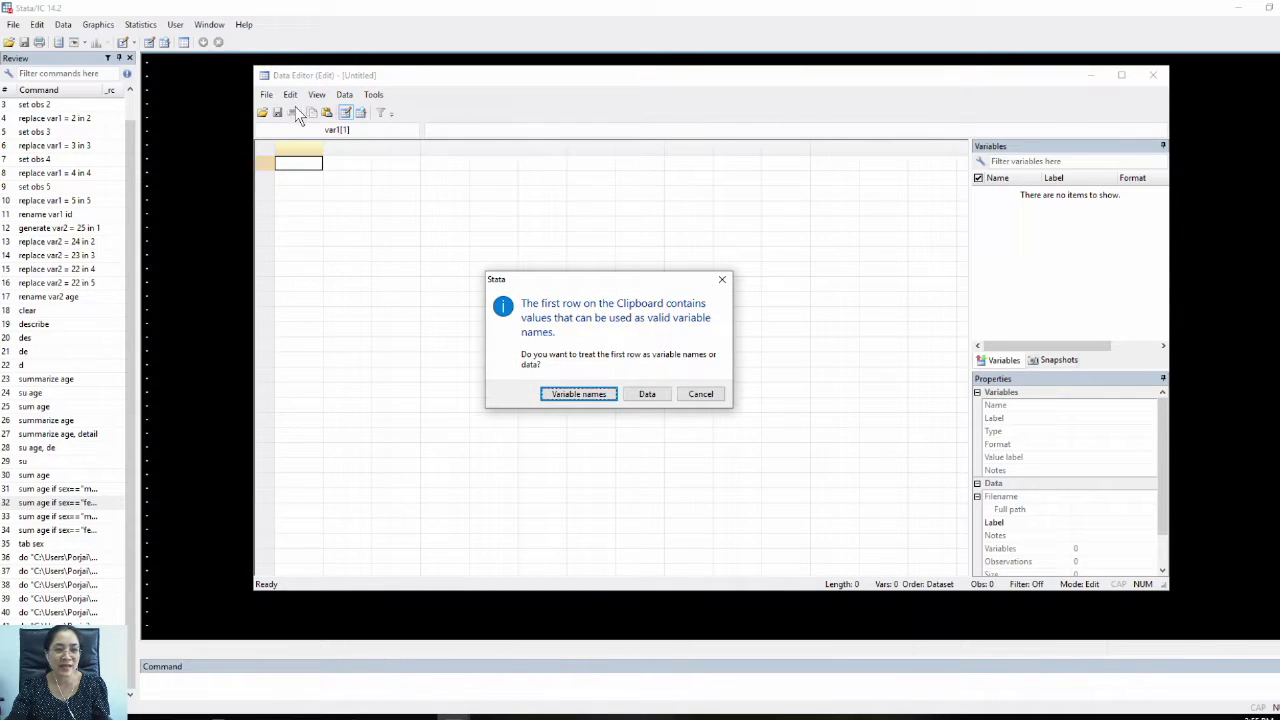
left_click(578, 394)
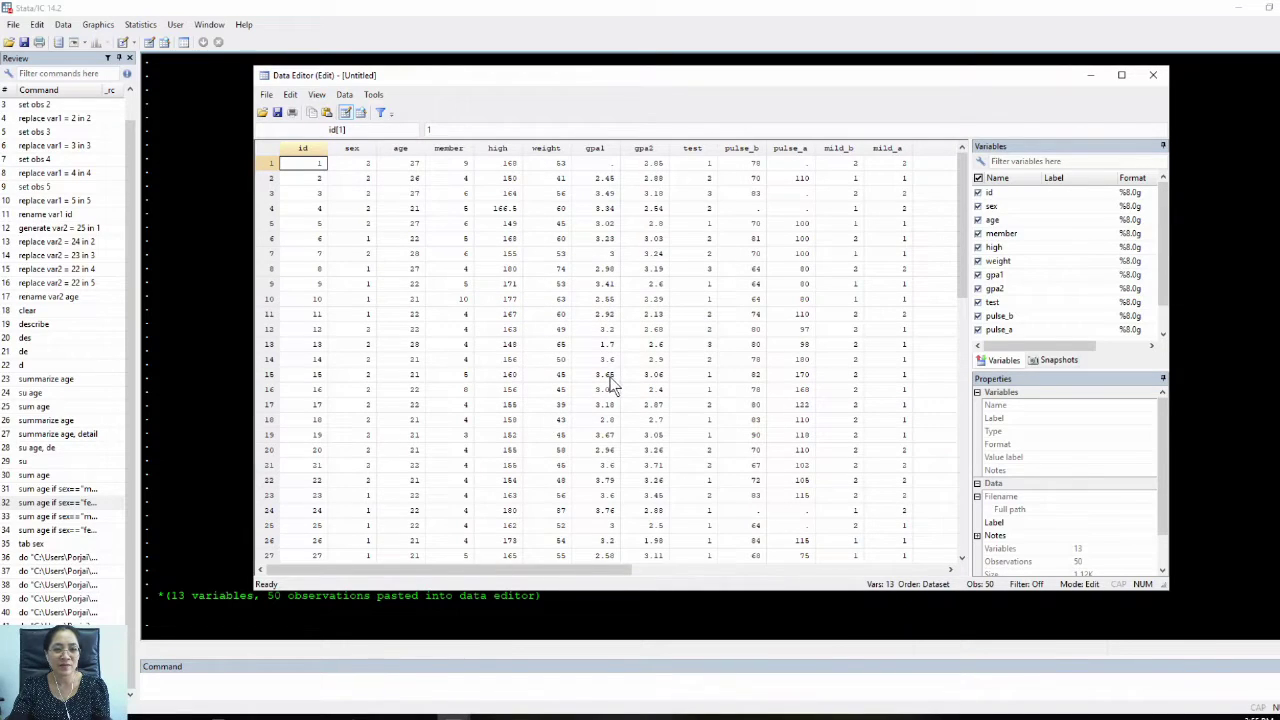
scroll(612, 374, "down", 6)
scroll(618, 366, "up", 6)
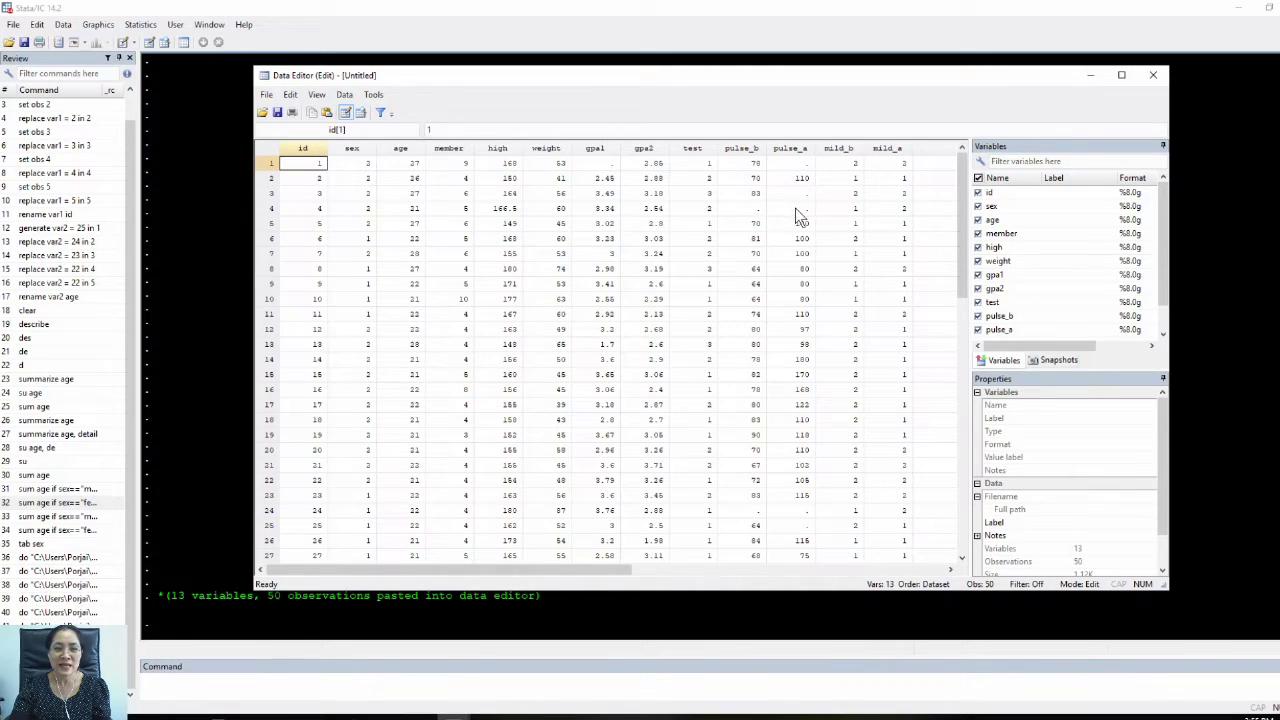
Step: Inspect the missing pulse_b value in row 4 and the missing pulse_a values in rows 1, 3 and 4, and close the Data Editor
left_click(757, 213)
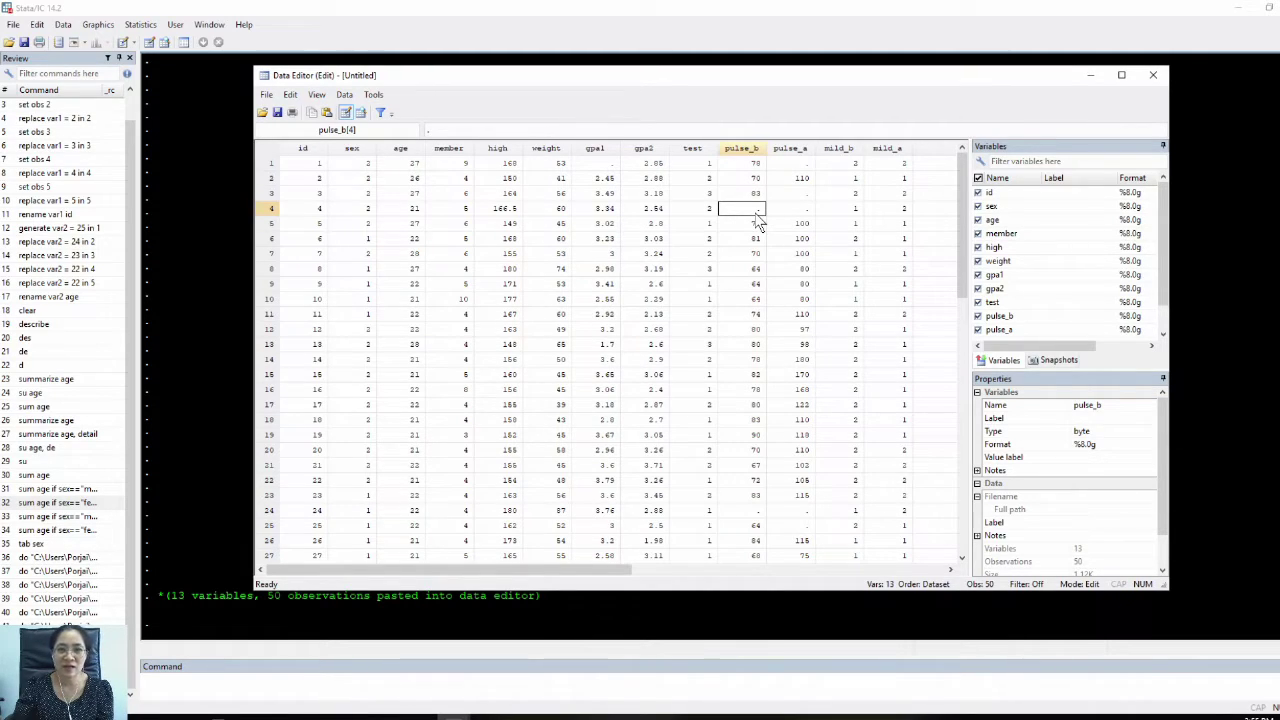
left_click(788, 210)
left_click(792, 195)
left_click(799, 166)
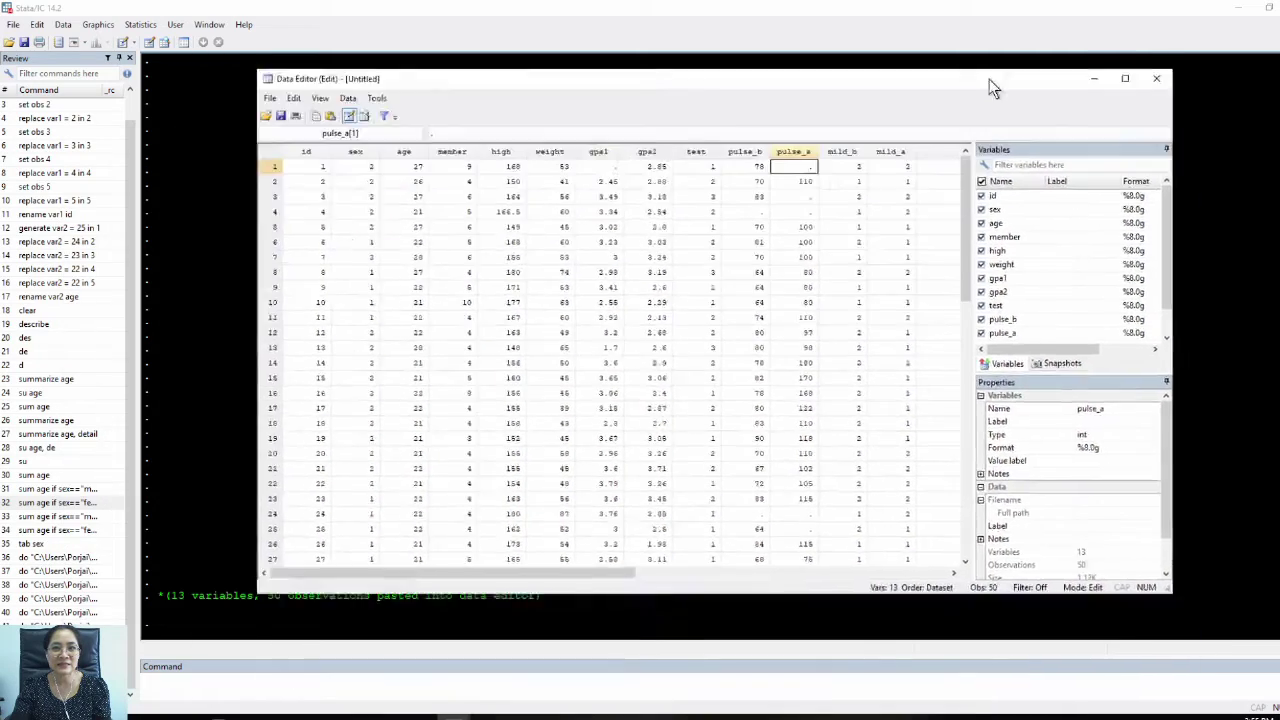
left_click_drag(987, 77, 934, 97)
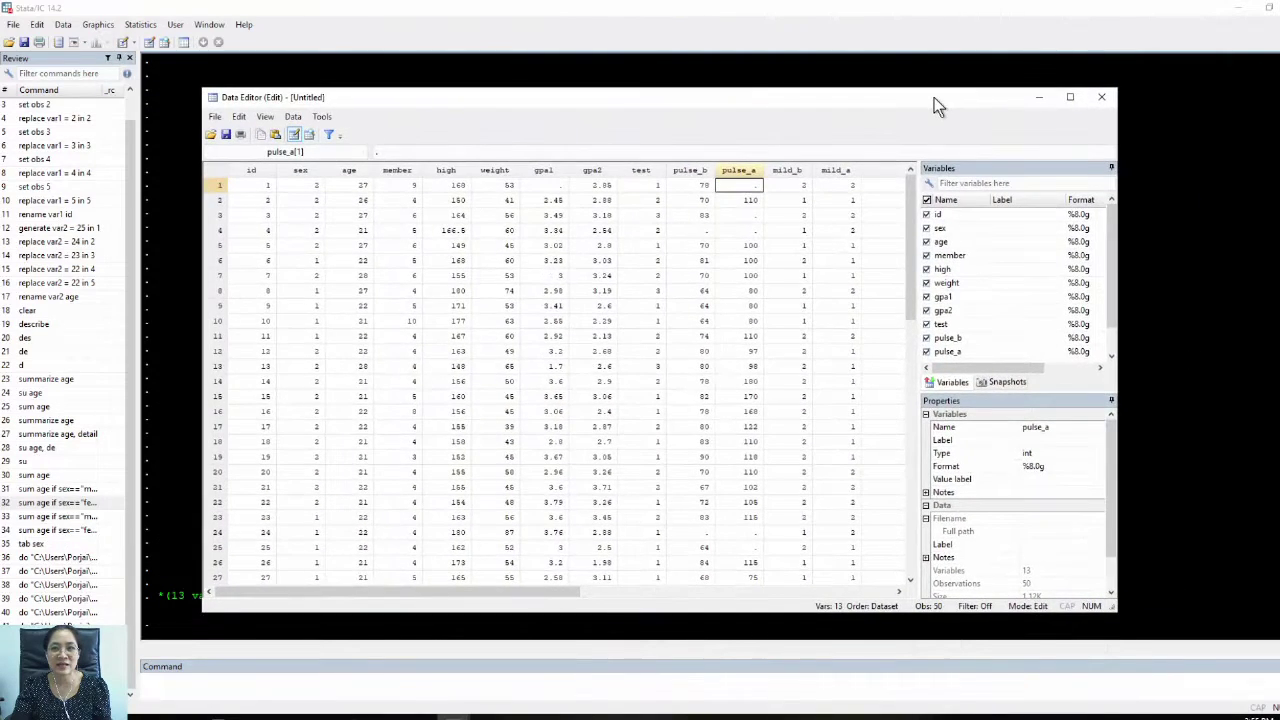
left_click(1101, 97)
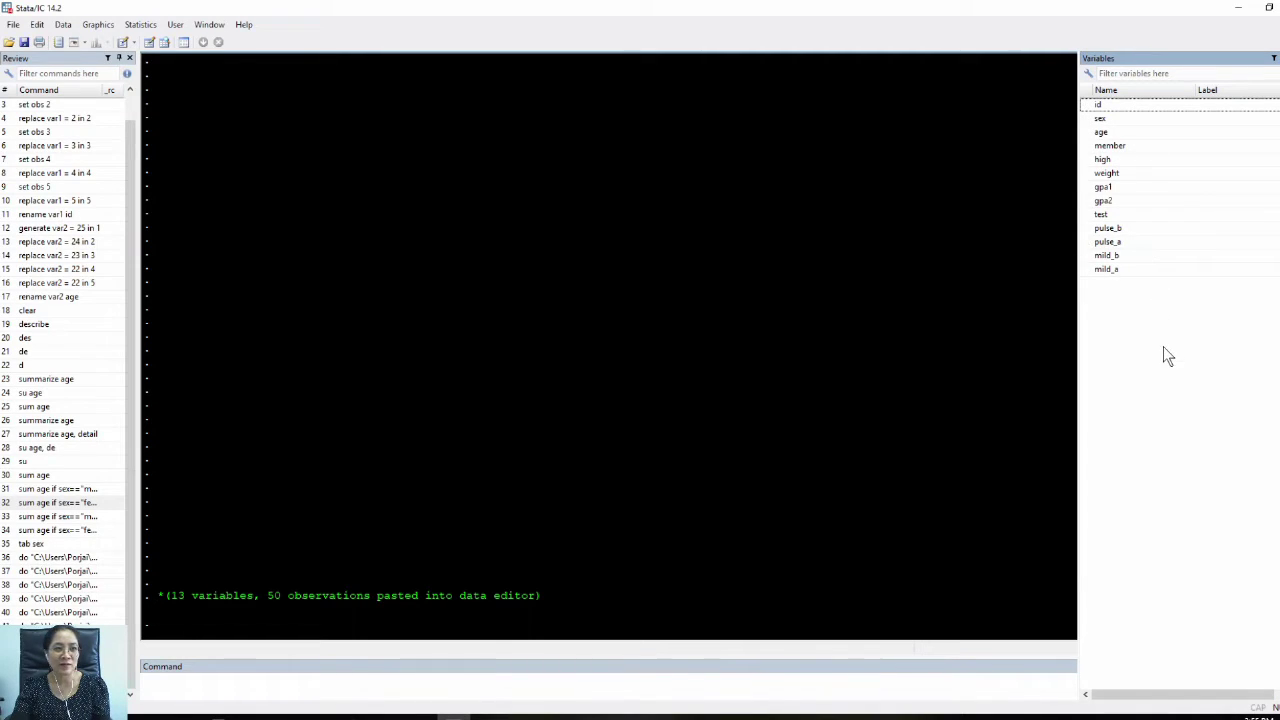
left_click(13, 24)
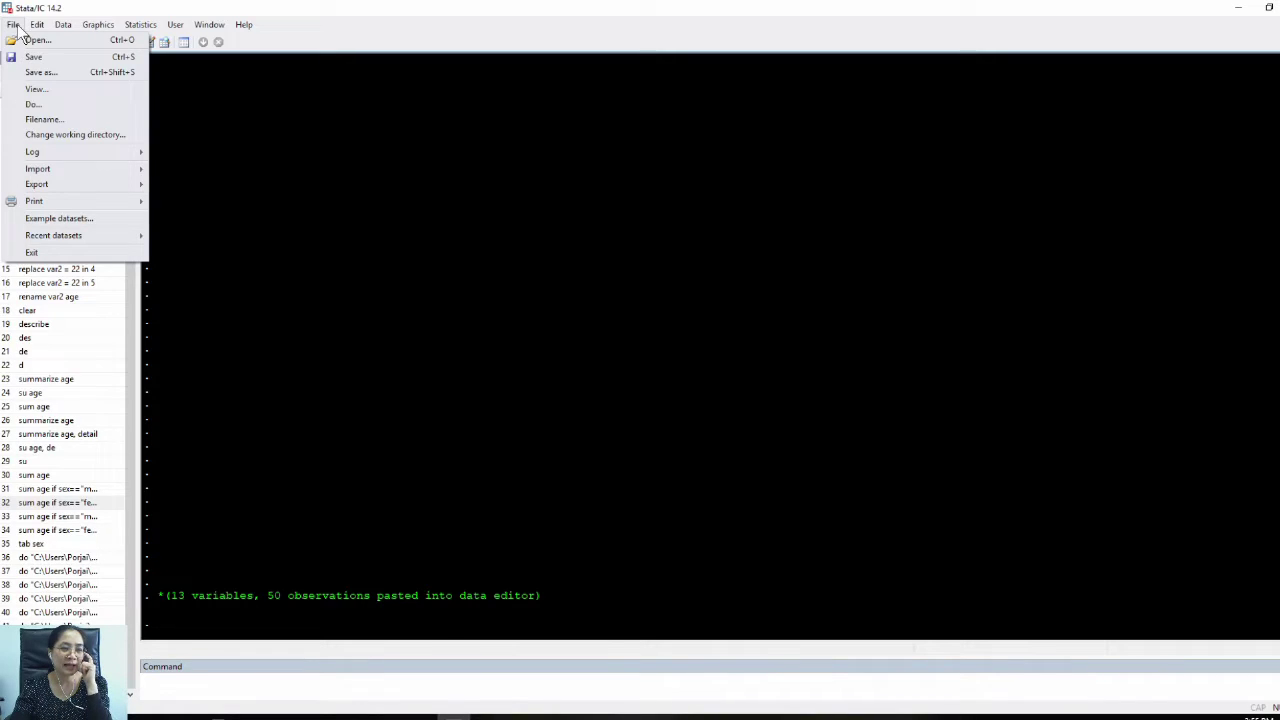
left_click(70, 76)
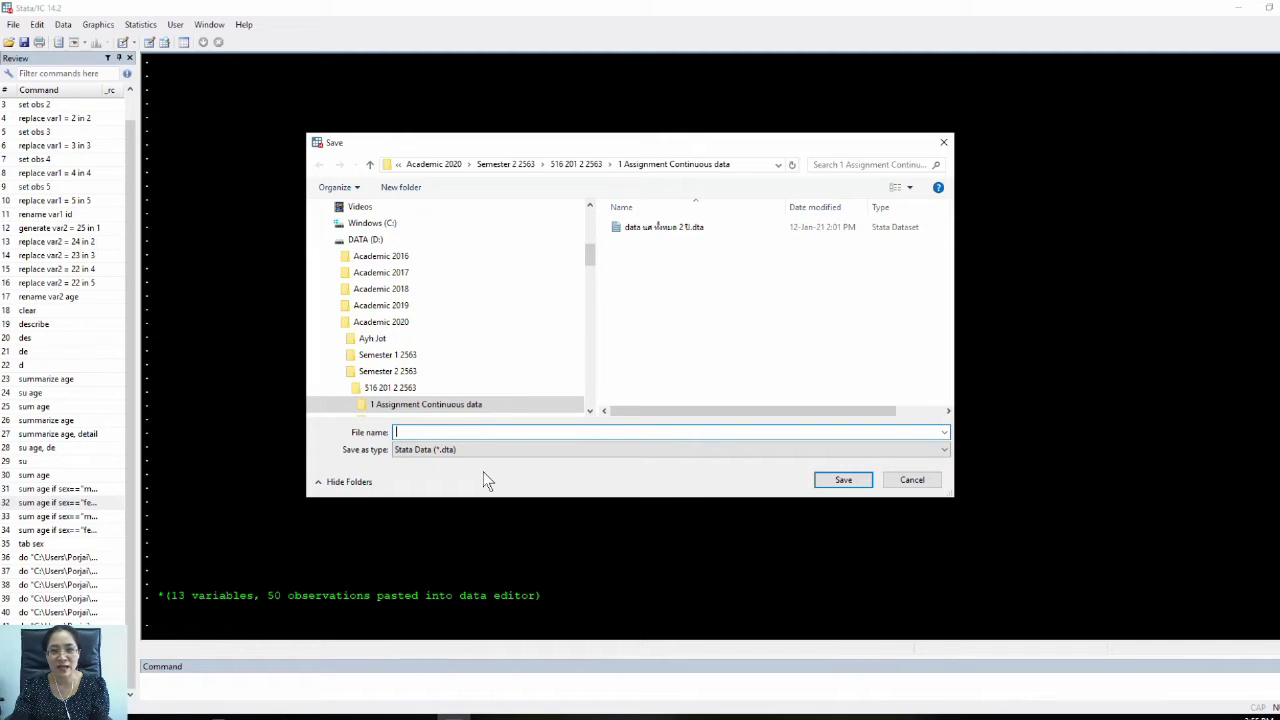
left_click(925, 488)
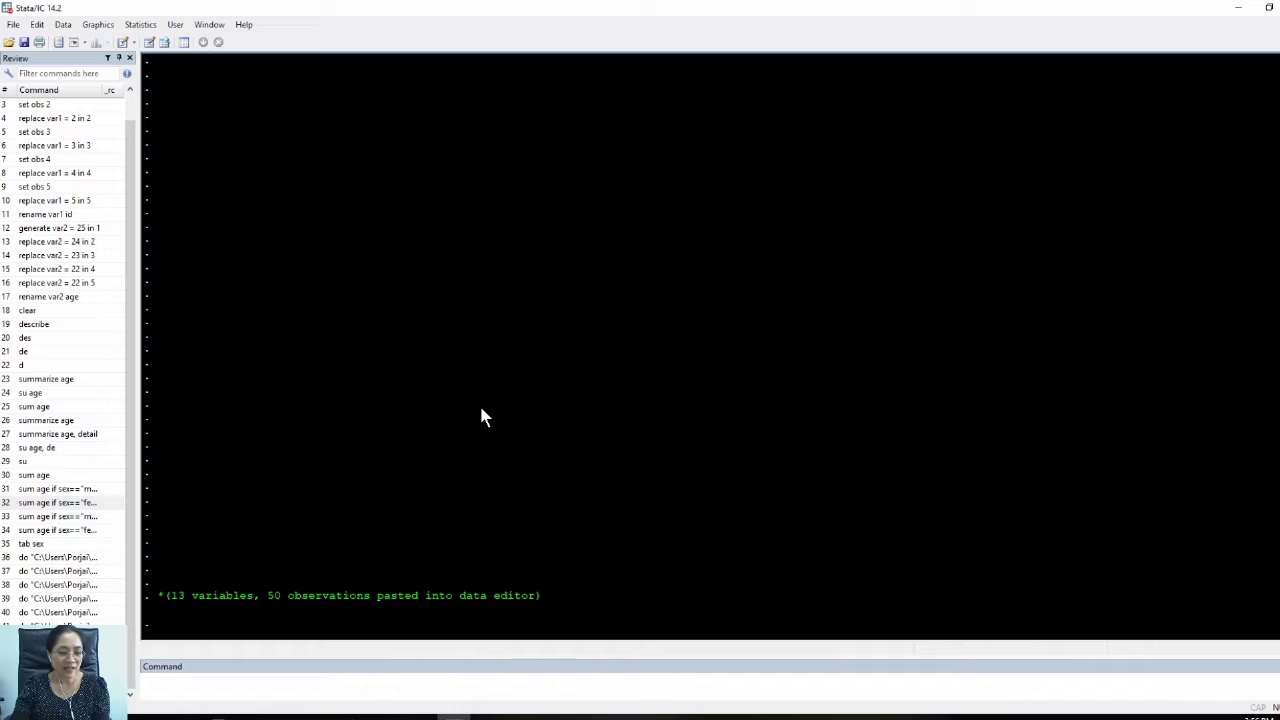
Step: Run des and sum on the whole dataset, and highlight the mean of sex in the summary table
type("des")
key("Return")
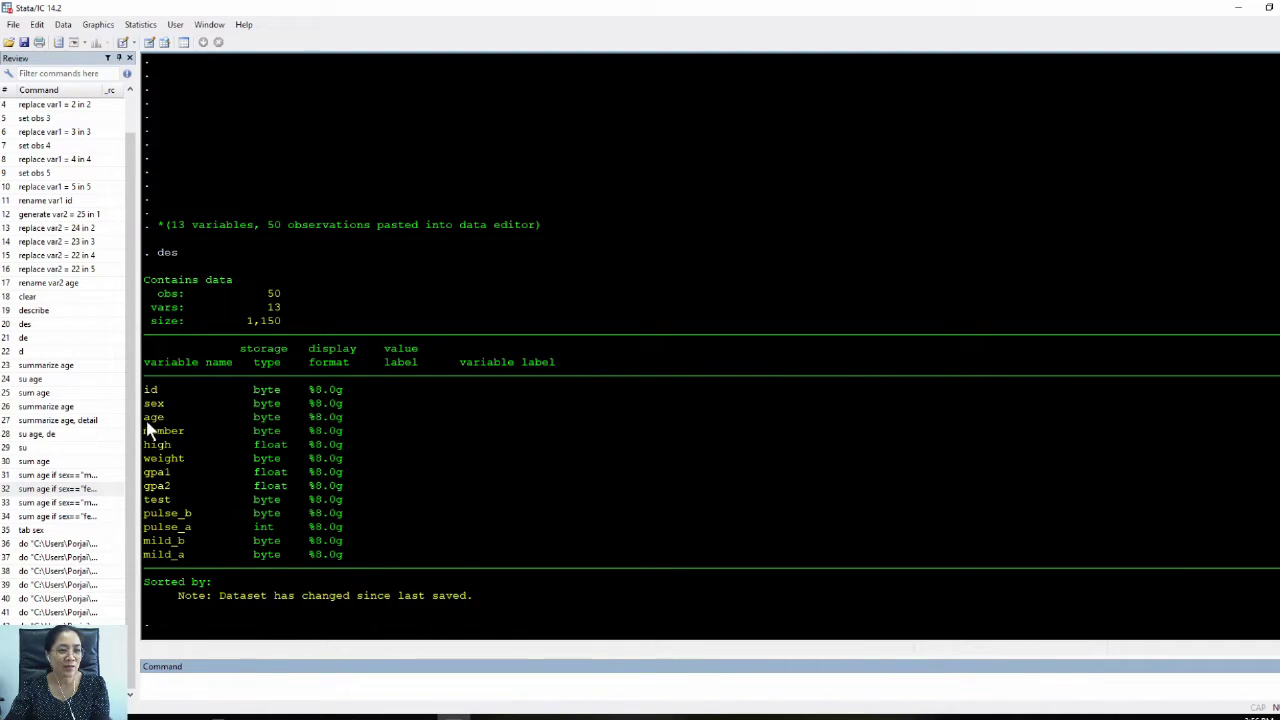
type("sum")
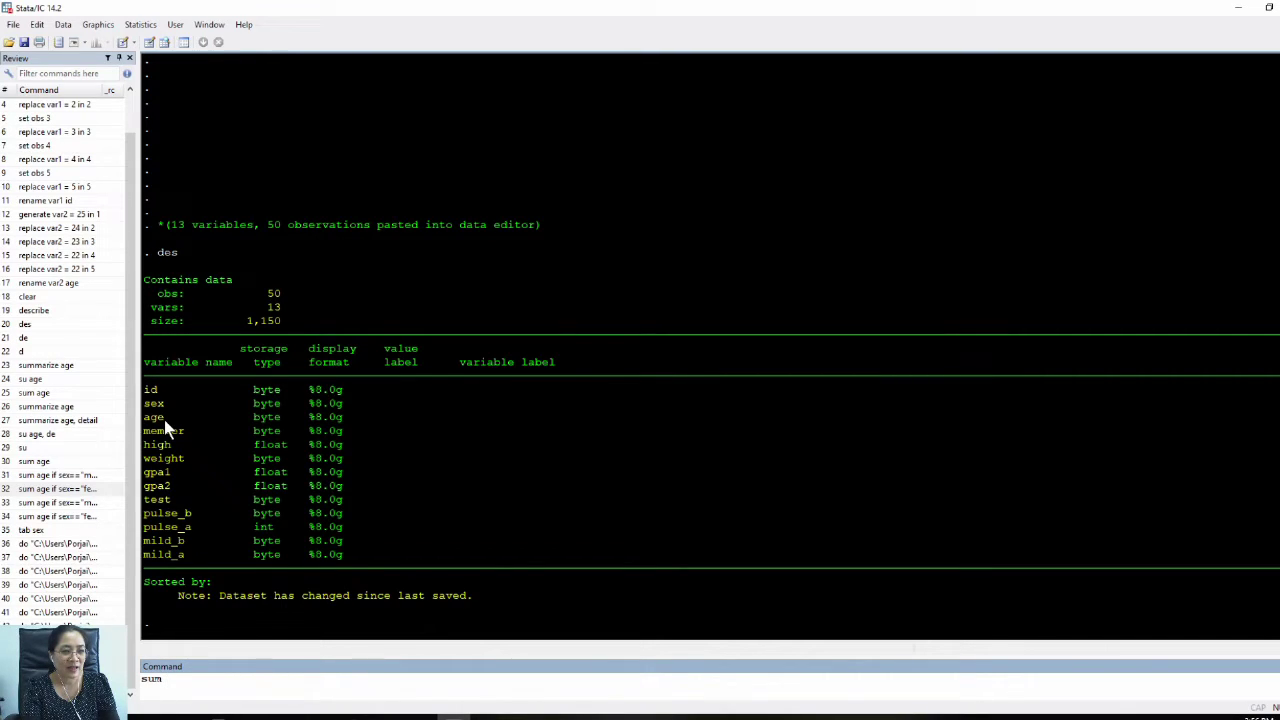
key("Return")
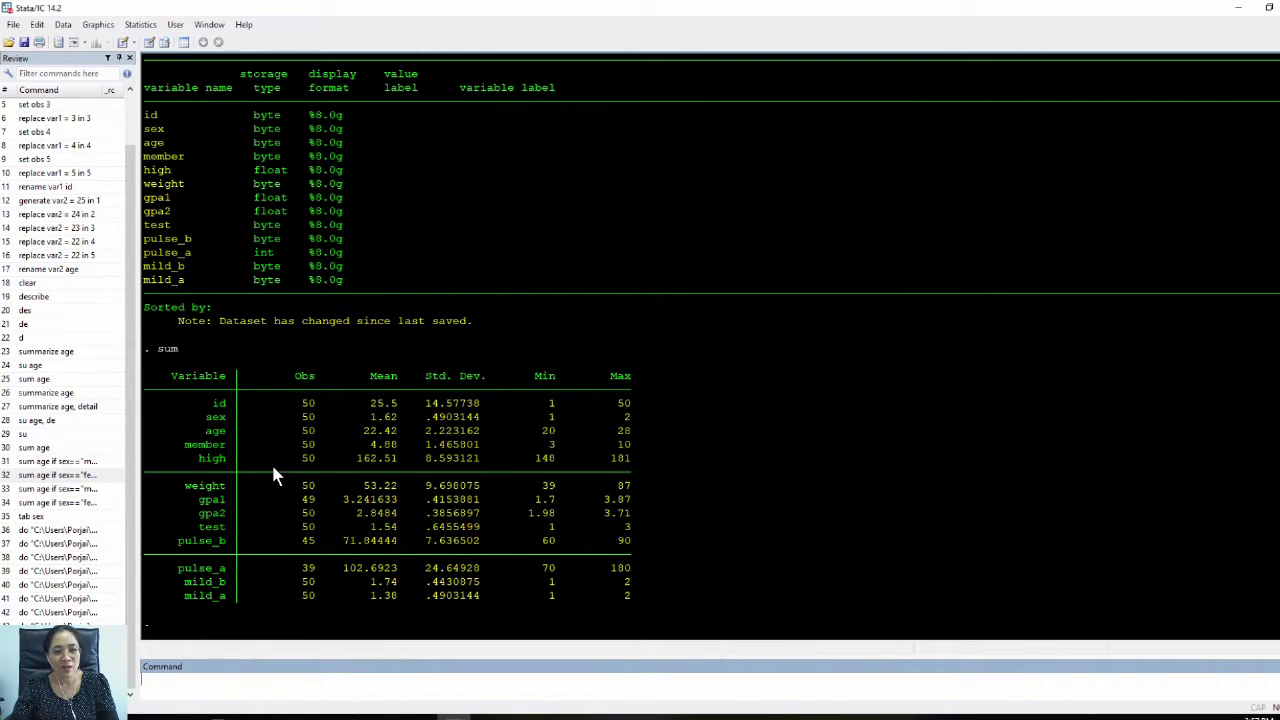
left_click_drag(206, 418, 392, 424)
left_click(374, 423)
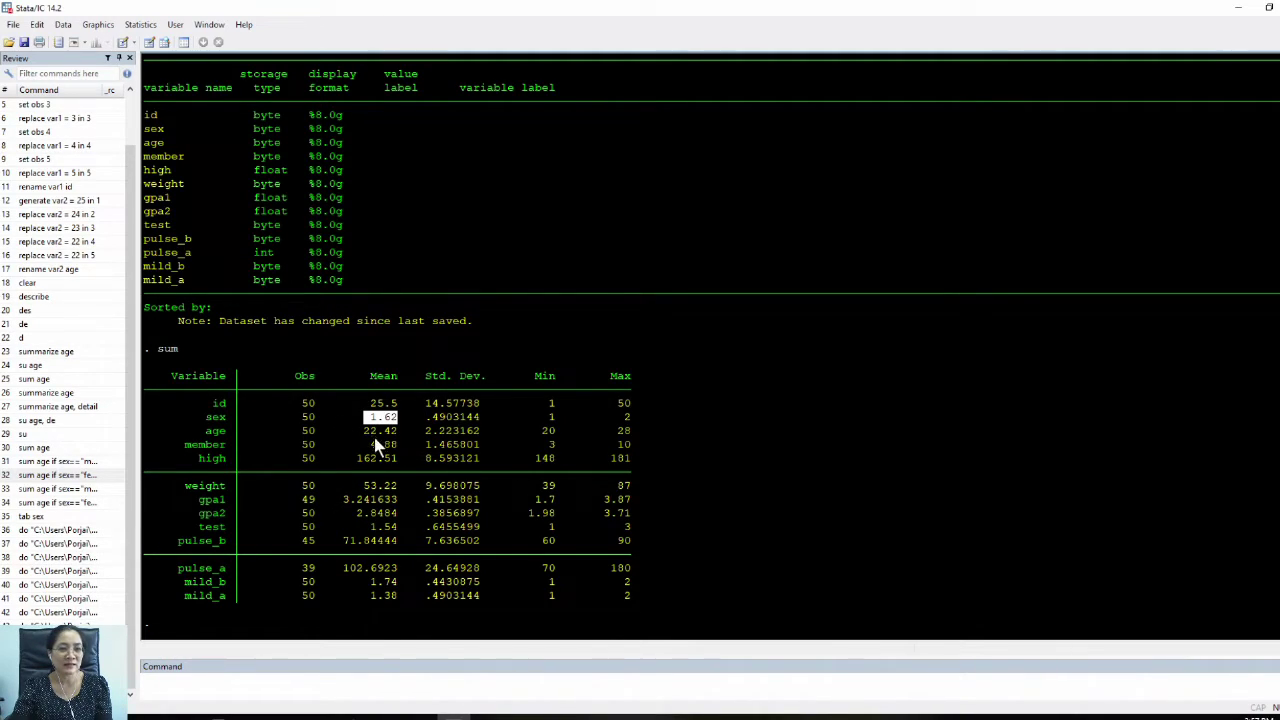
Step: Reopen the Data Editor, compare individual values across the id, member, weight, gpa and pulse_b columns, and close it again
left_click(149, 45)
left_click(590, 411)
left_click_drag(570, 585, 523, 620)
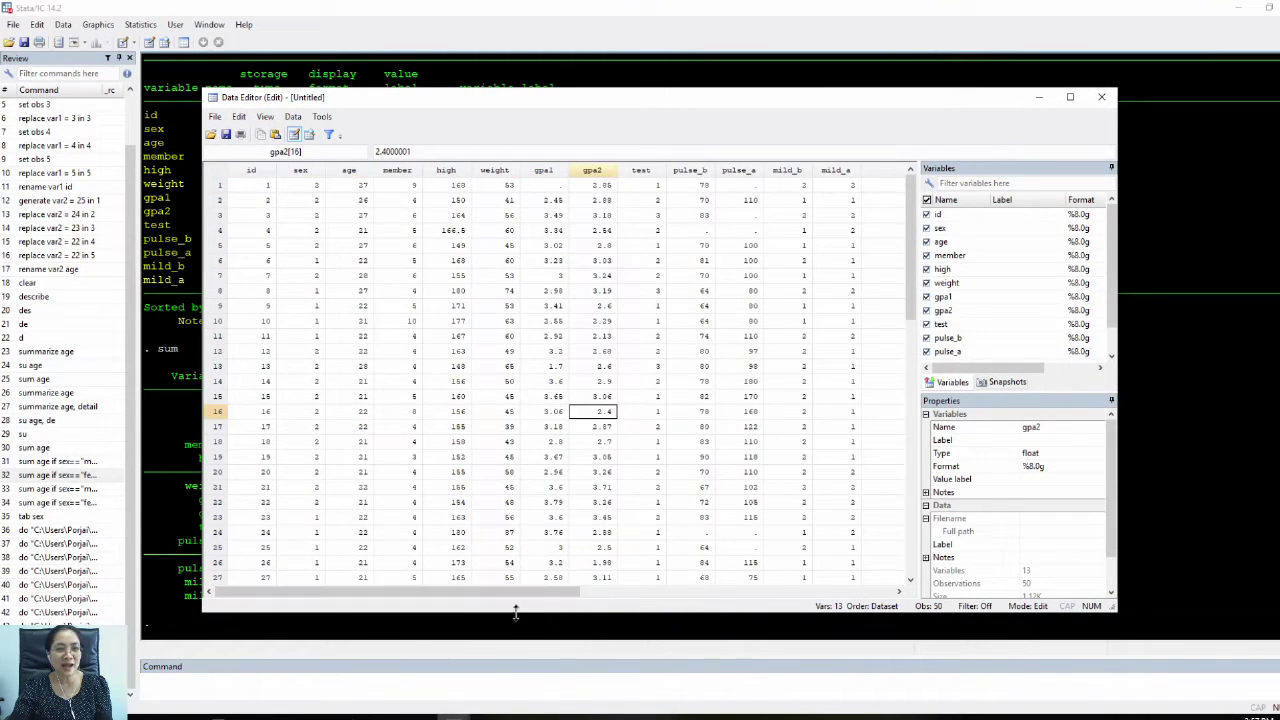
left_click(263, 232)
left_click(385, 246)
left_click(490, 305)
left_click(543, 426)
left_click(713, 396)
left_click(713, 296)
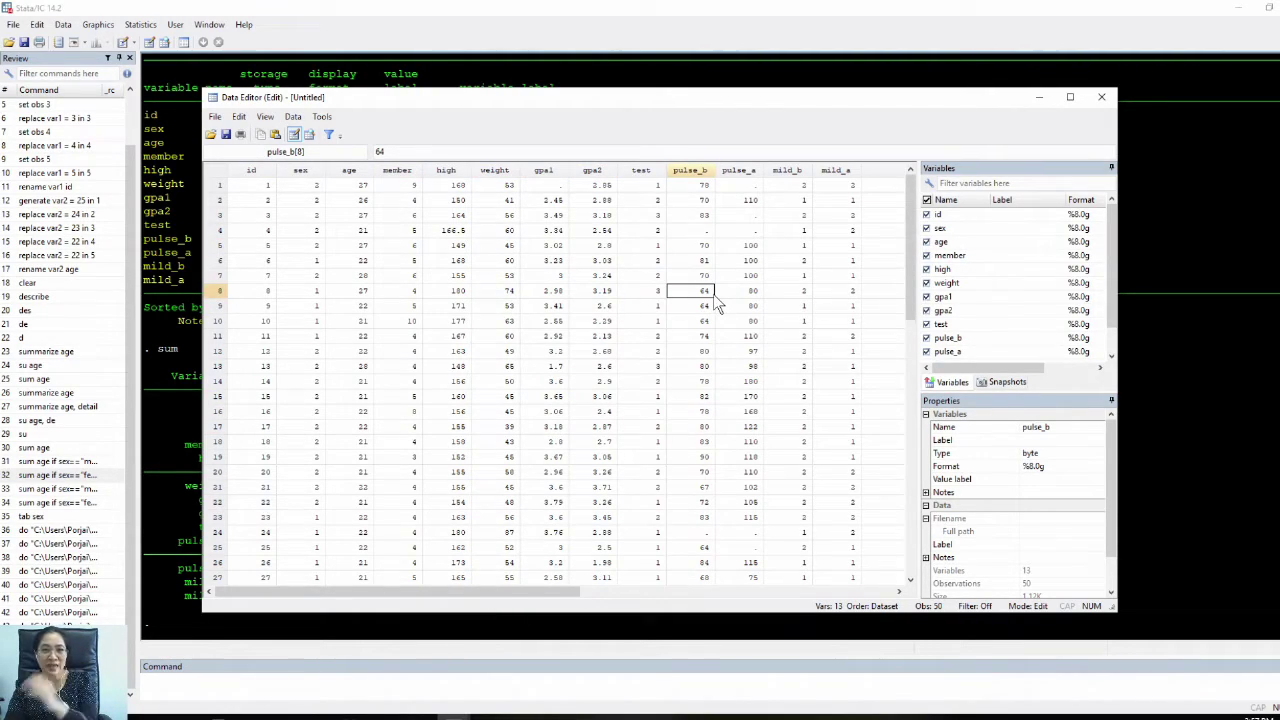
left_click_drag(527, 108, 657, 100)
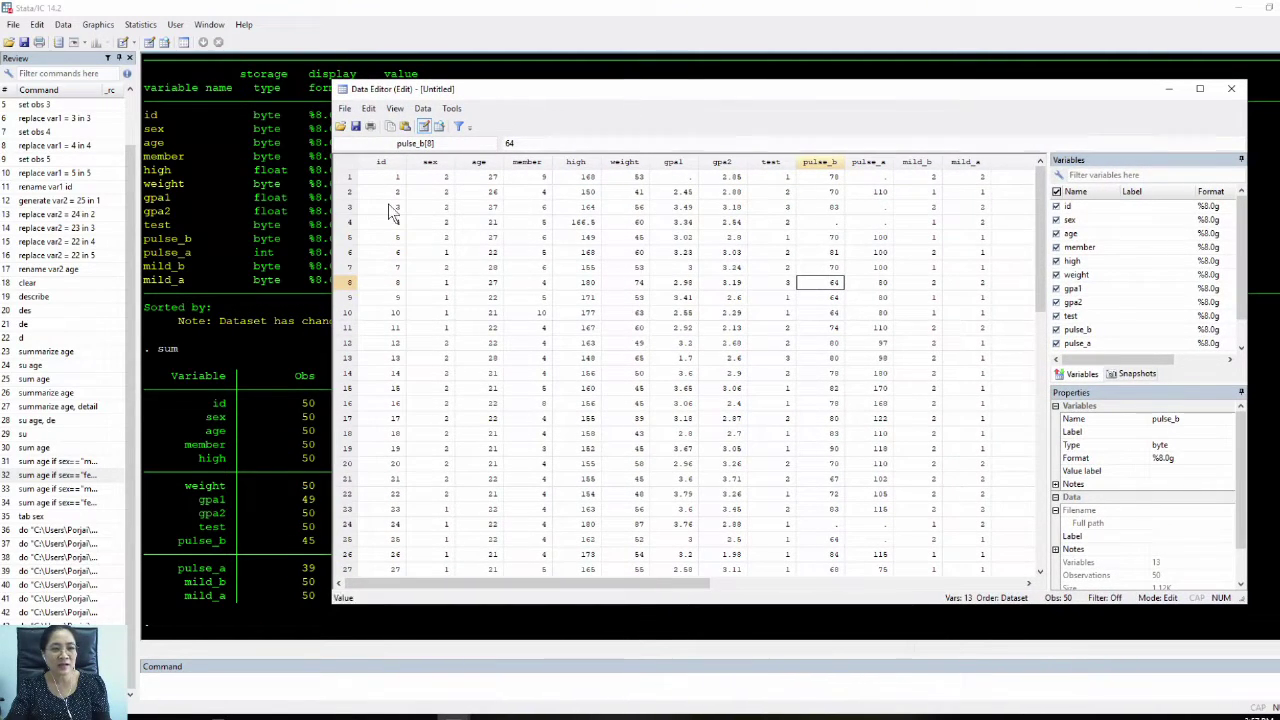
left_click(1228, 89)
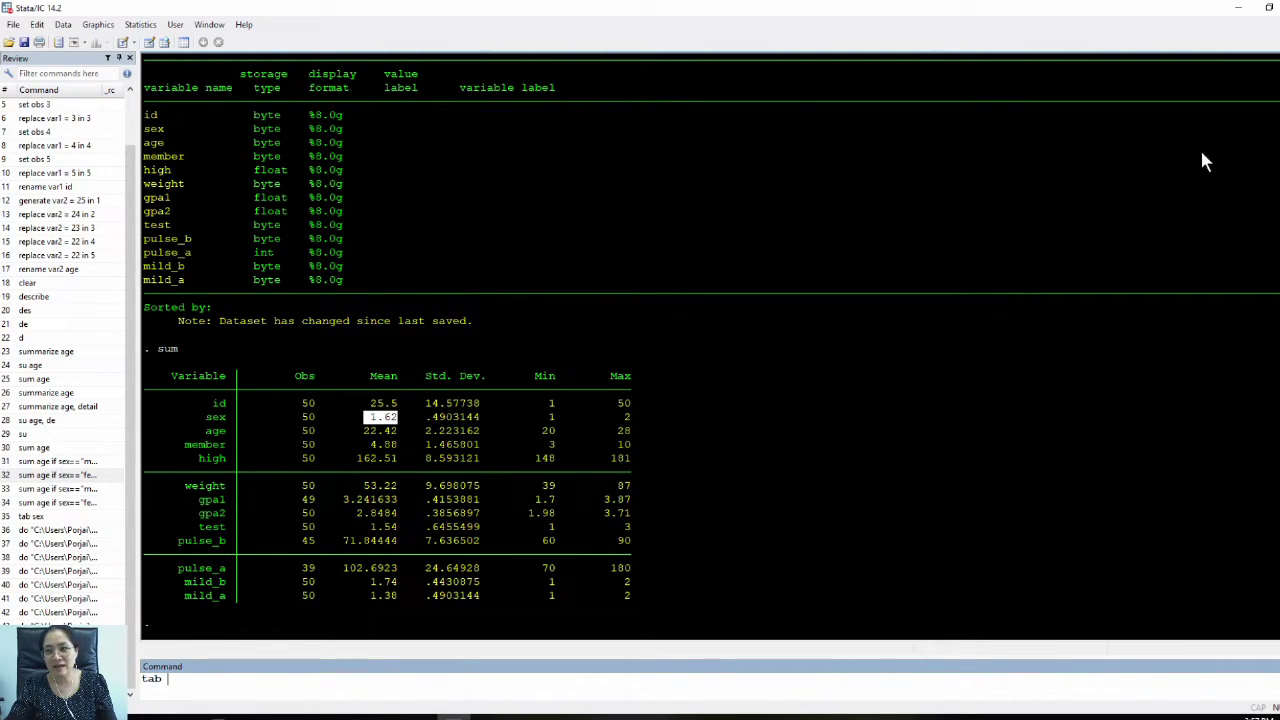
Step: Tabulate the frequencies of the sex variable with tab sex
mouse_move(1276, 158)
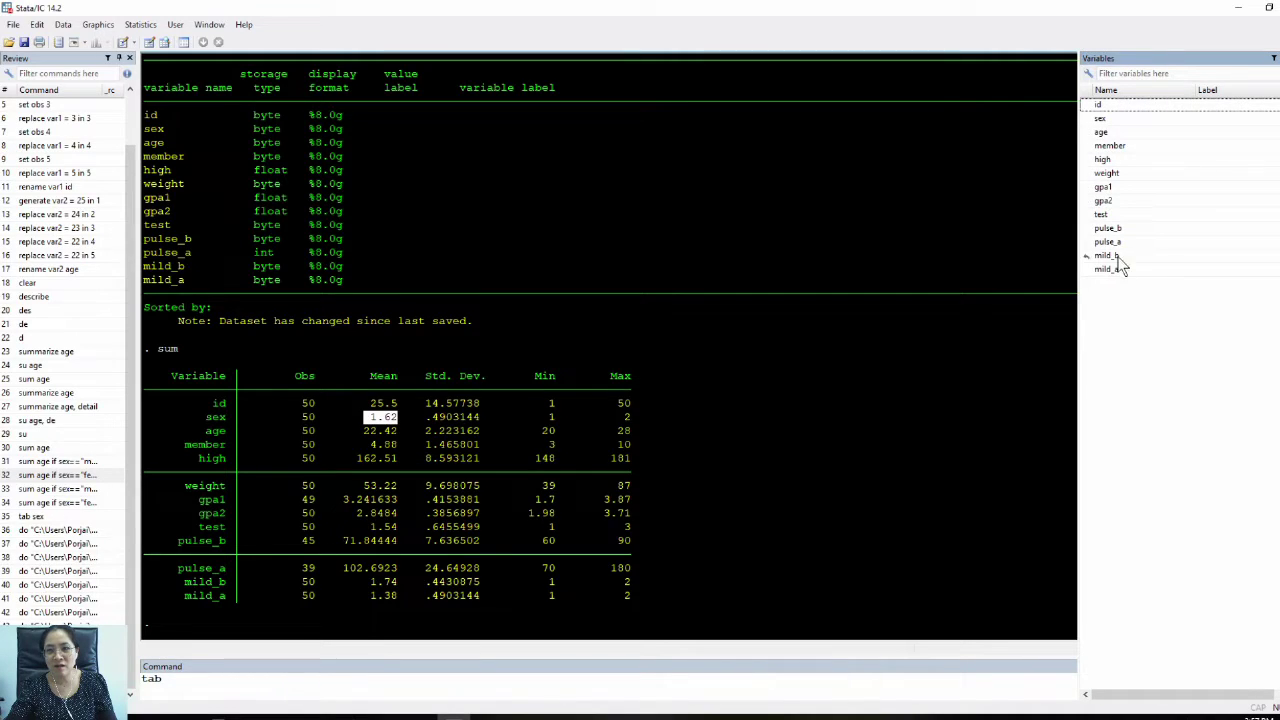
left_click(1148, 118)
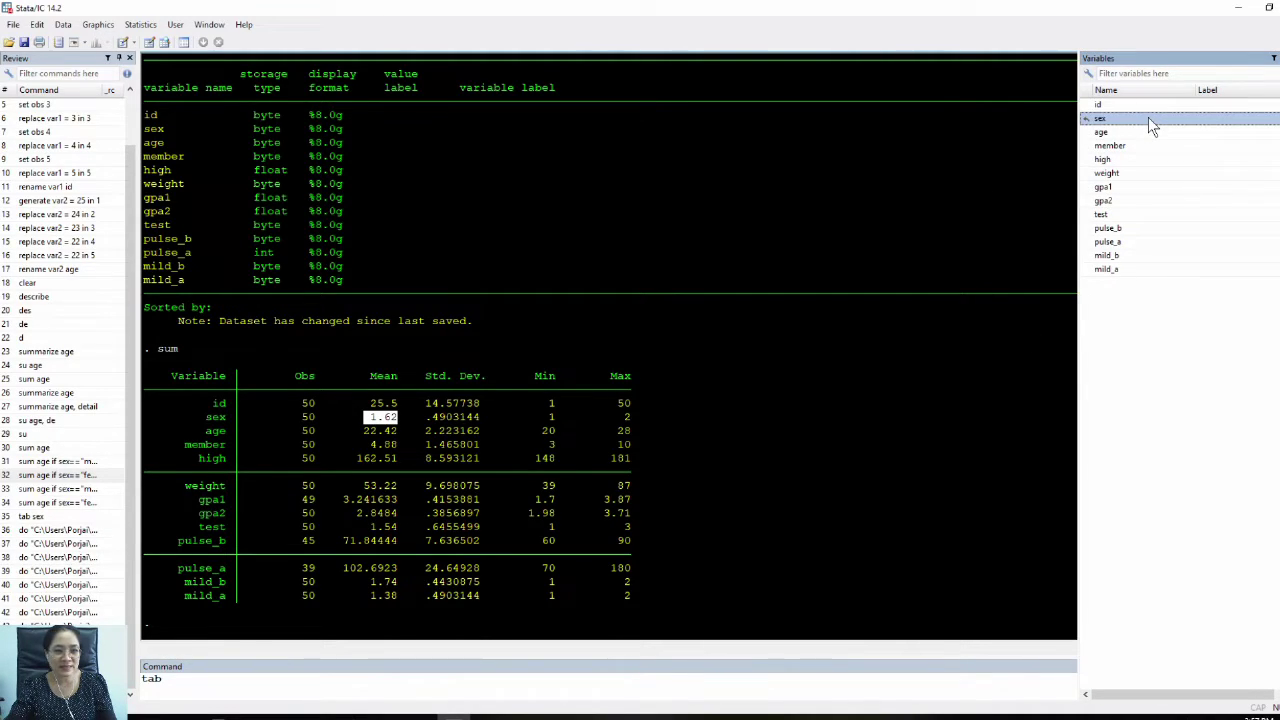
type("tab")
double_click(1148, 118)
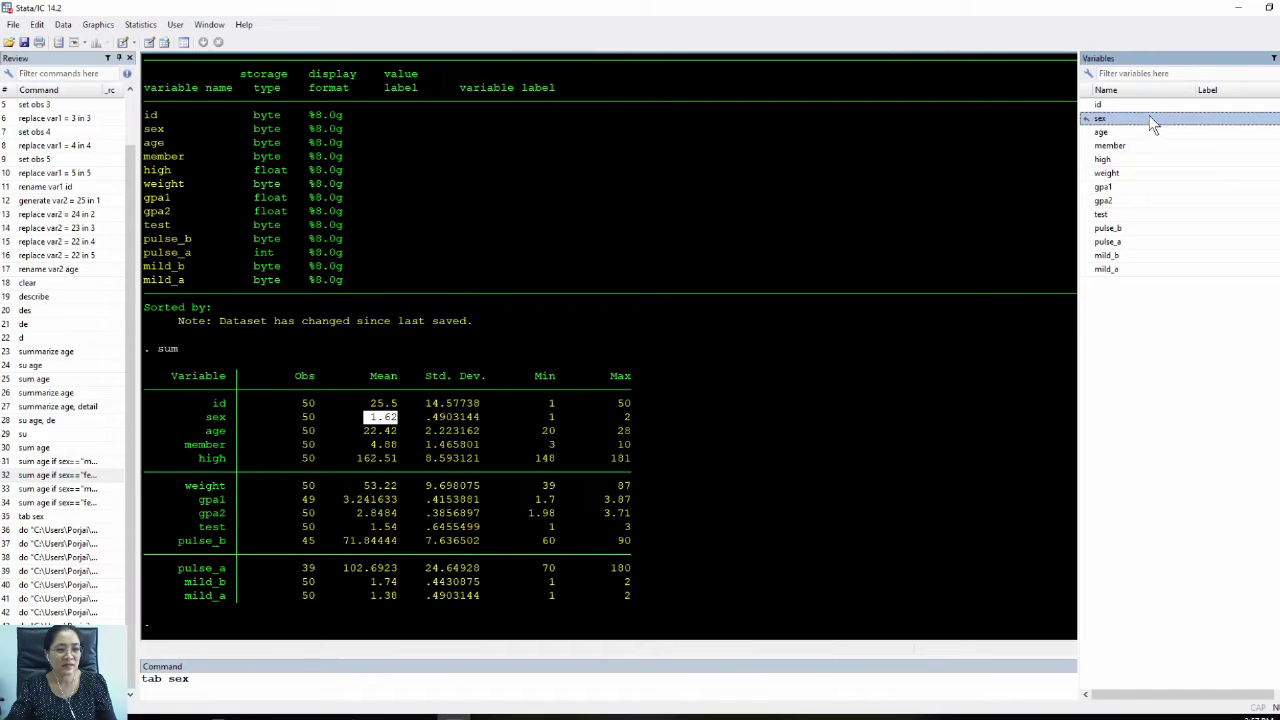
key("Return")
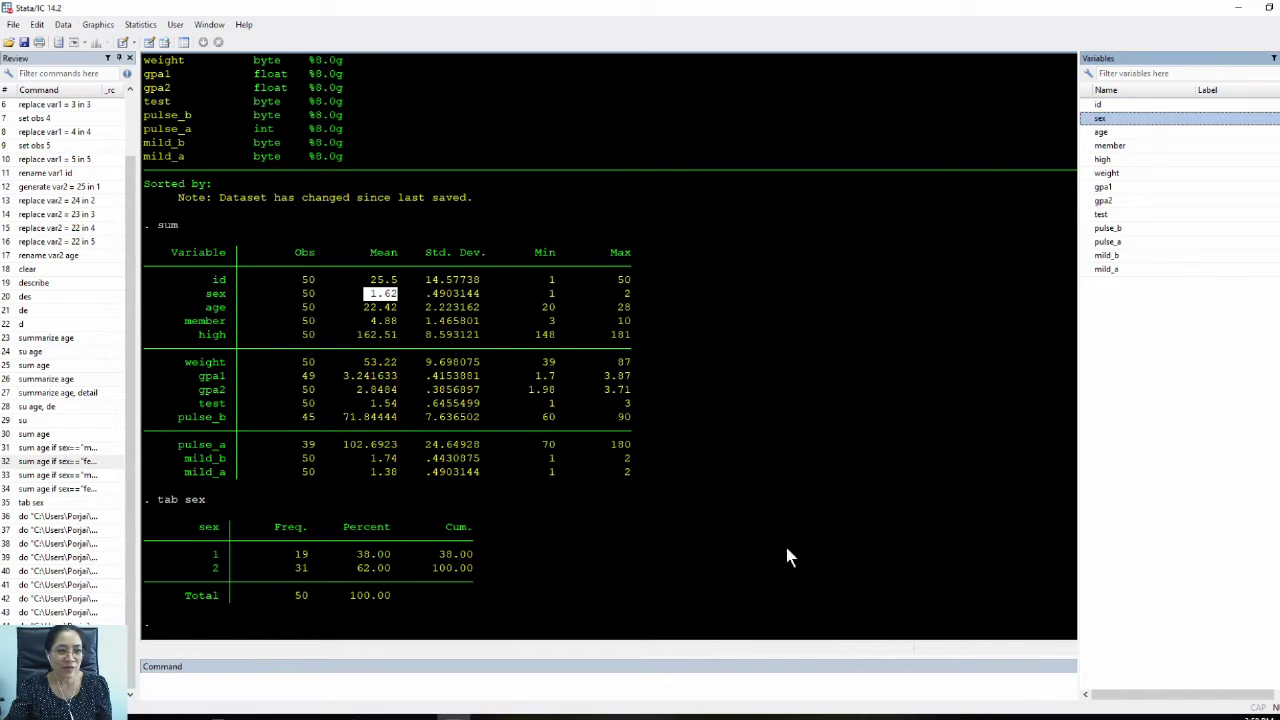
left_click(214, 548)
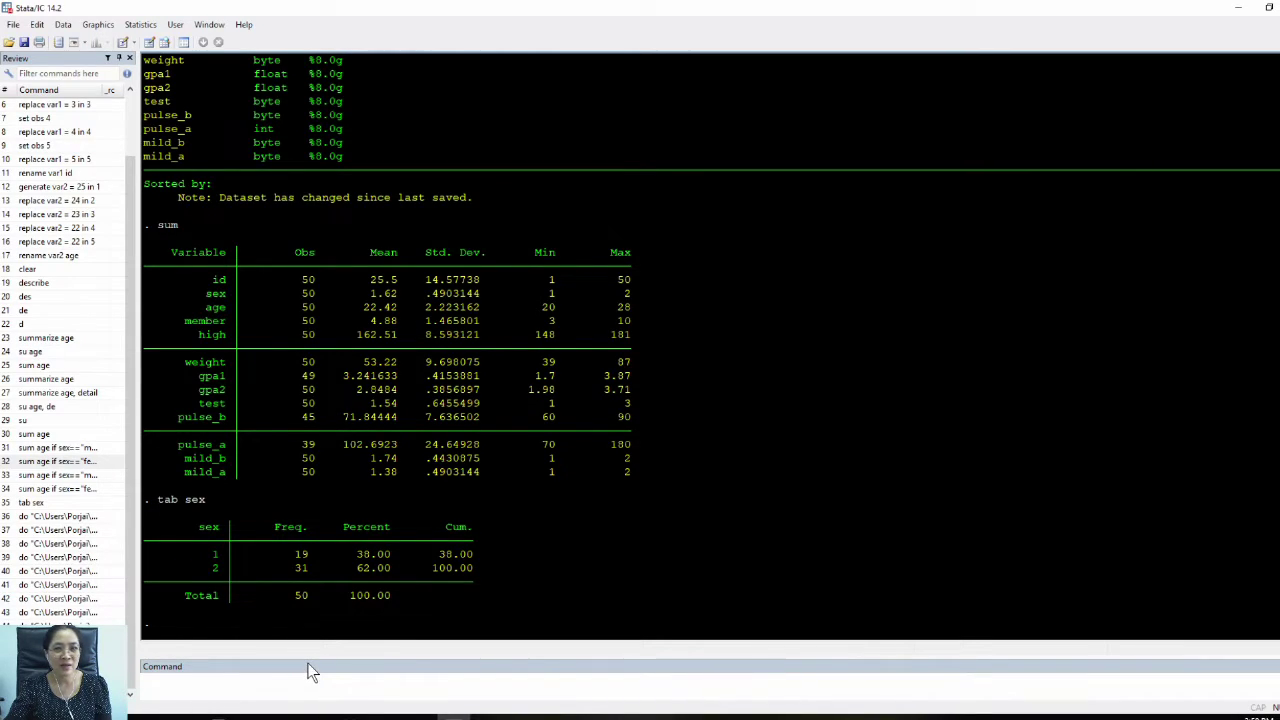
Step: Select the sex variable in the Data Editor and start creating a new value label from its properties
left_click(150, 43)
left_click(436, 165)
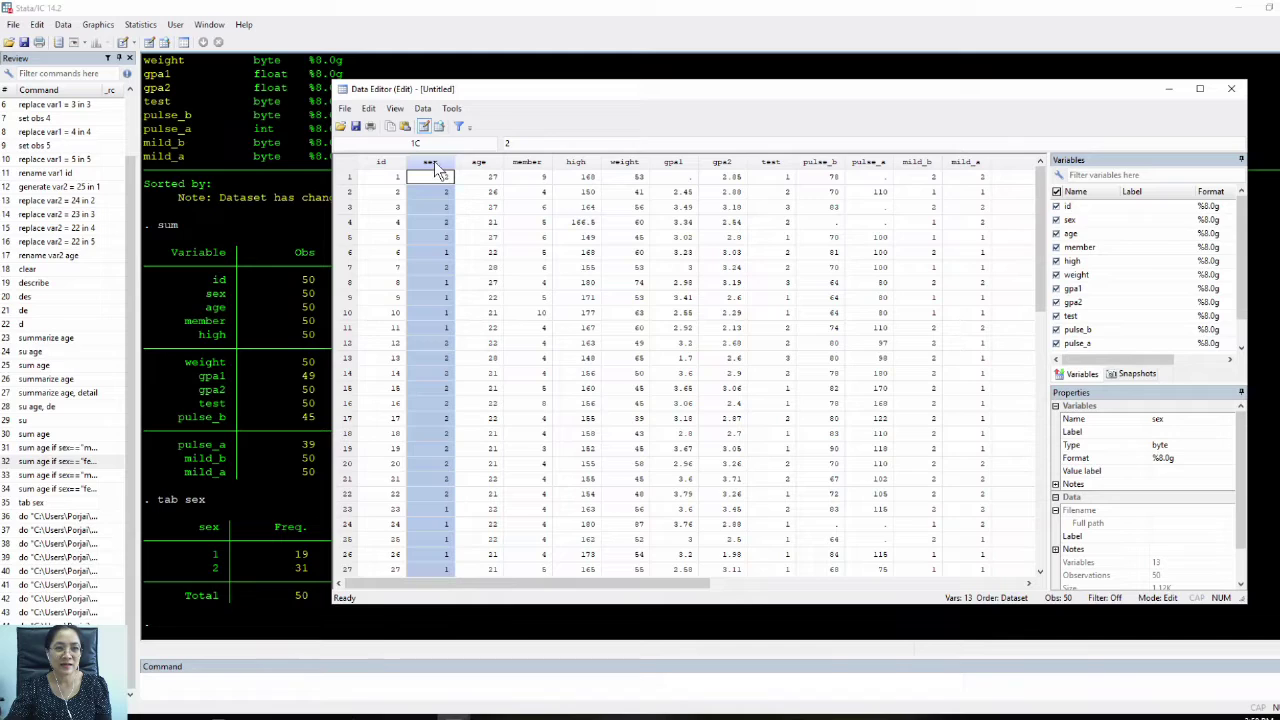
left_click_drag(524, 90, 485, 68)
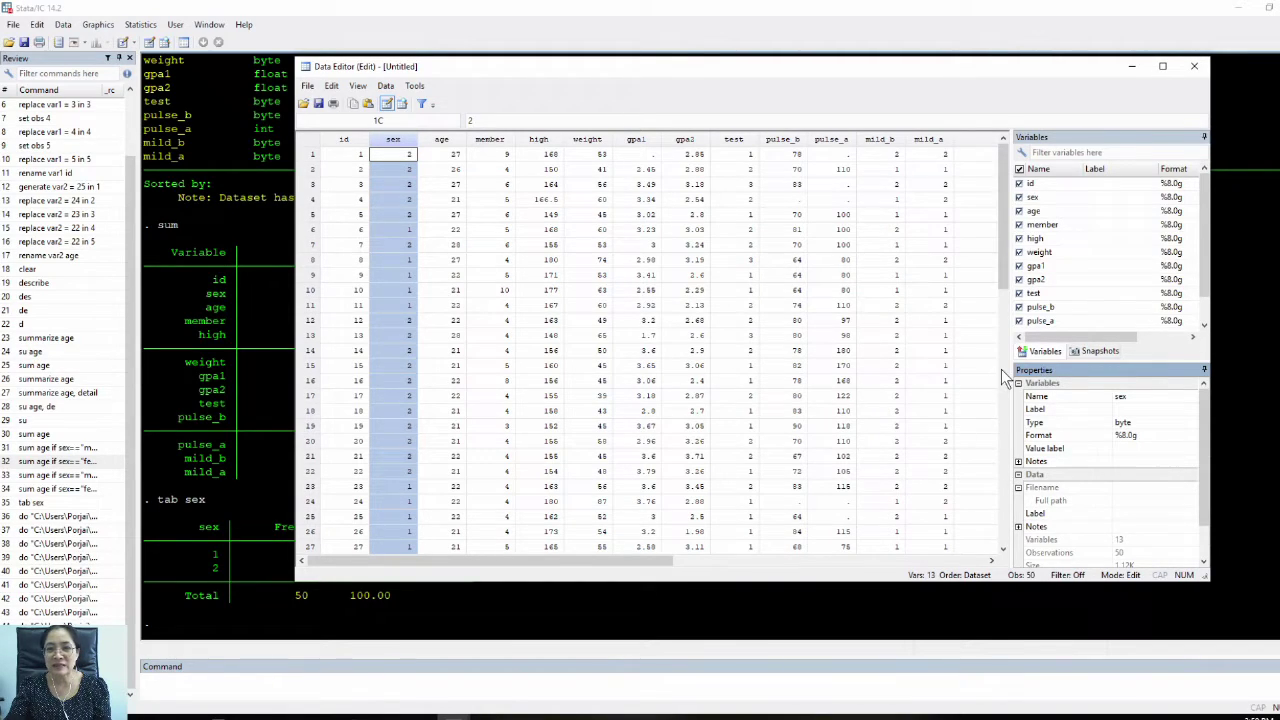
left_click(1141, 397)
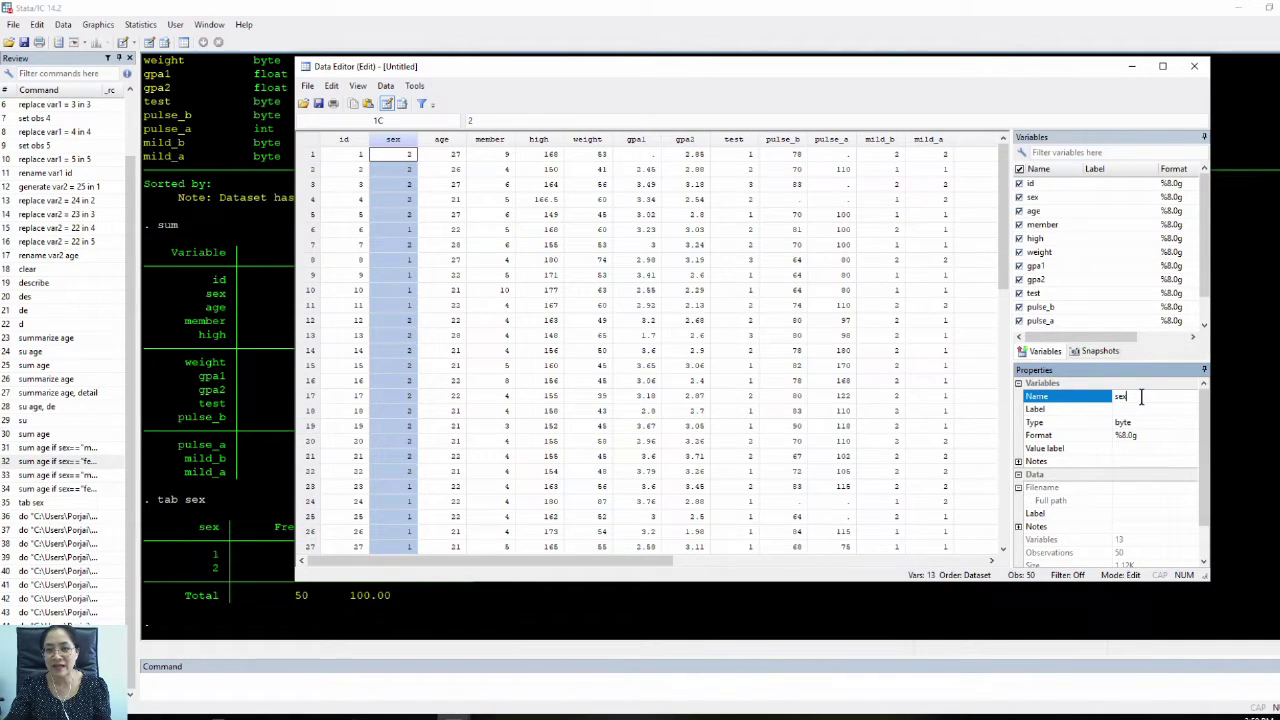
left_click(1080, 449)
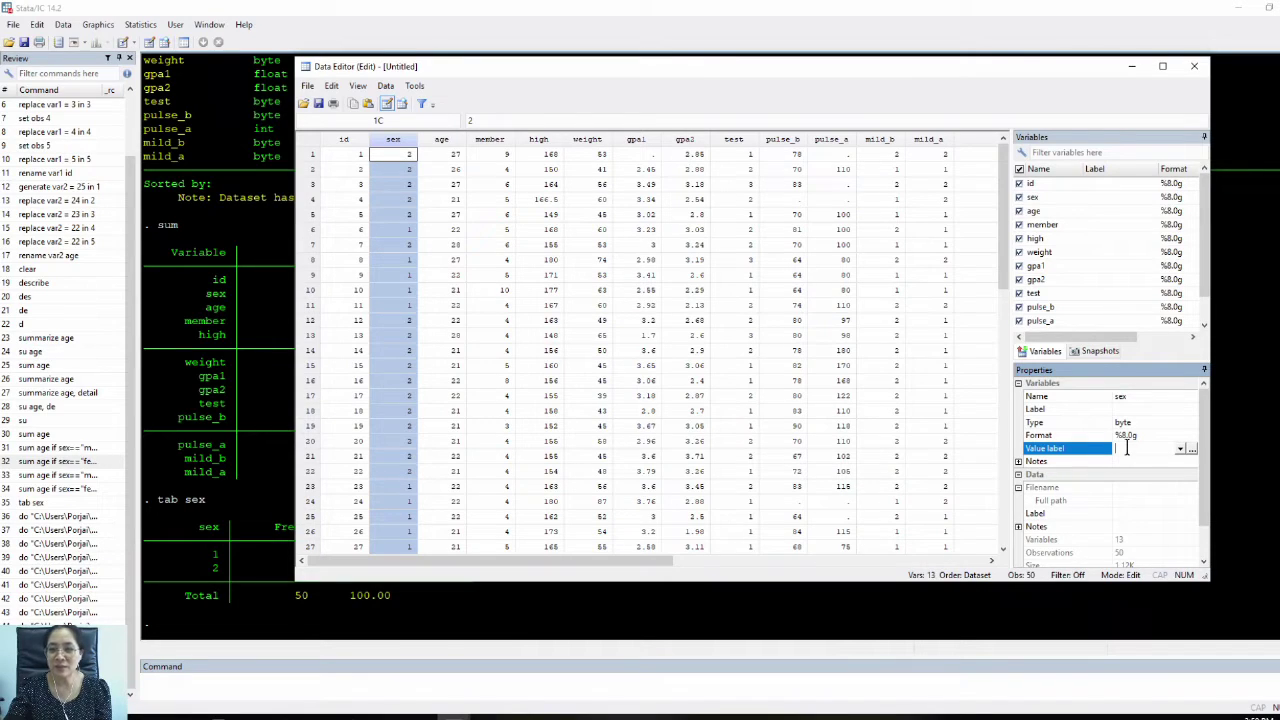
left_click(1193, 450)
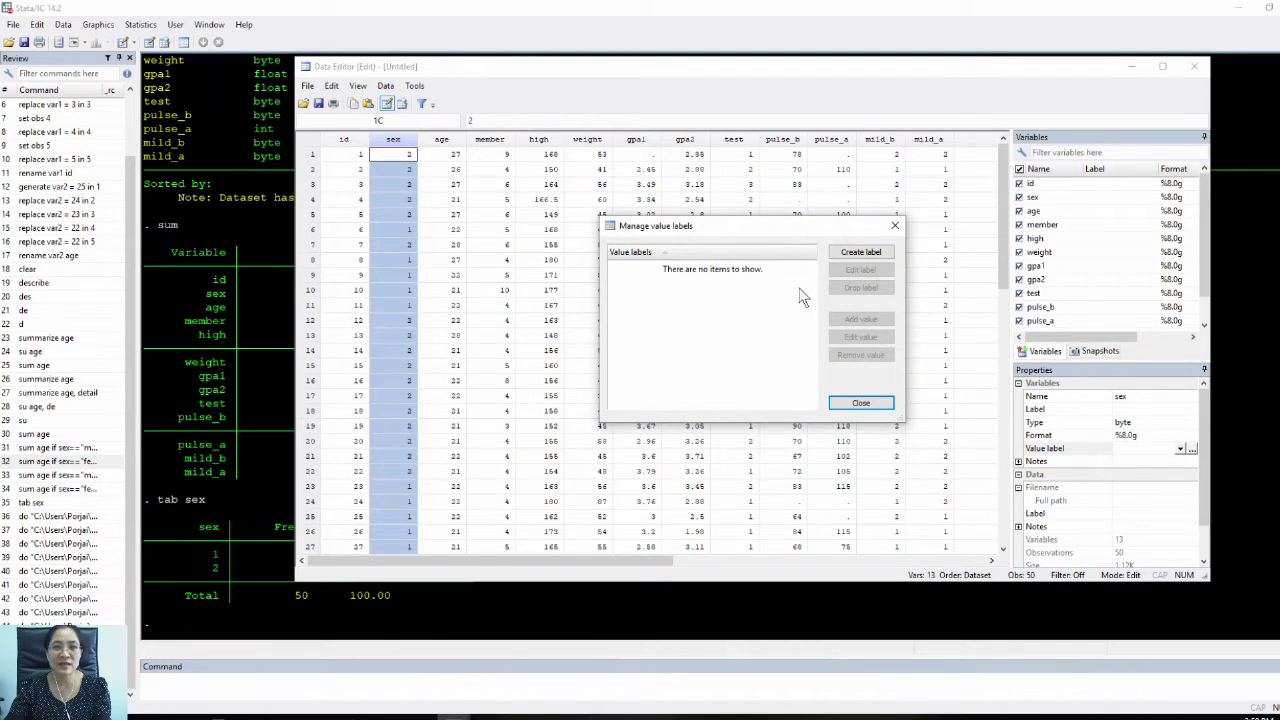
left_click(890, 253)
left_click_drag(819, 244, 928, 350)
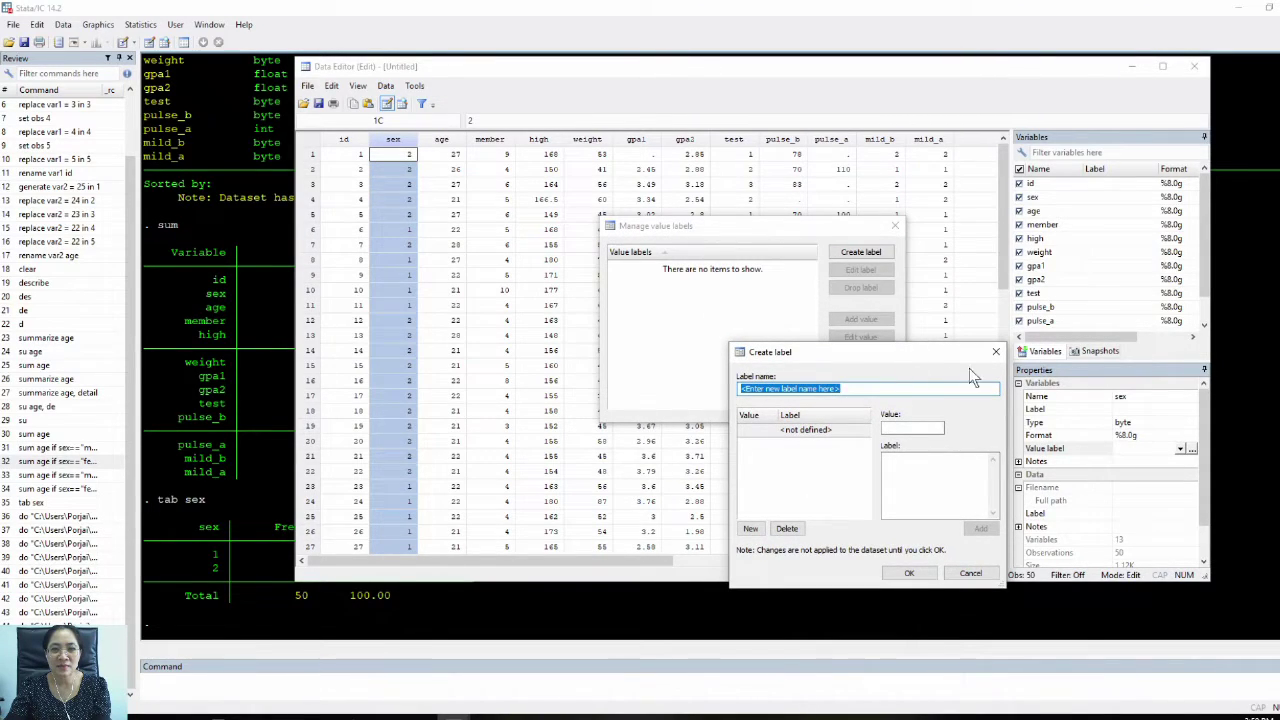
Step: Start a new value label definition named sexlb
left_click(996, 352)
left_click_drag(779, 224, 626, 140)
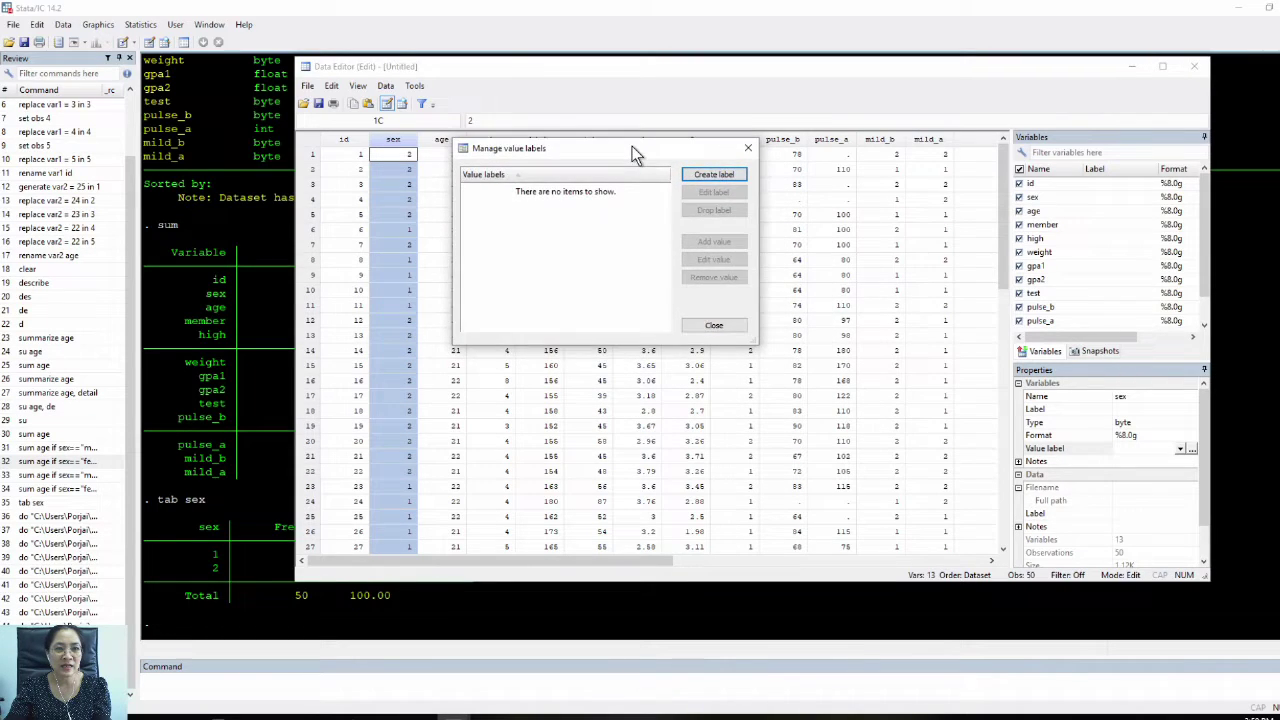
left_click(728, 172)
left_click_drag(698, 175, 862, 236)
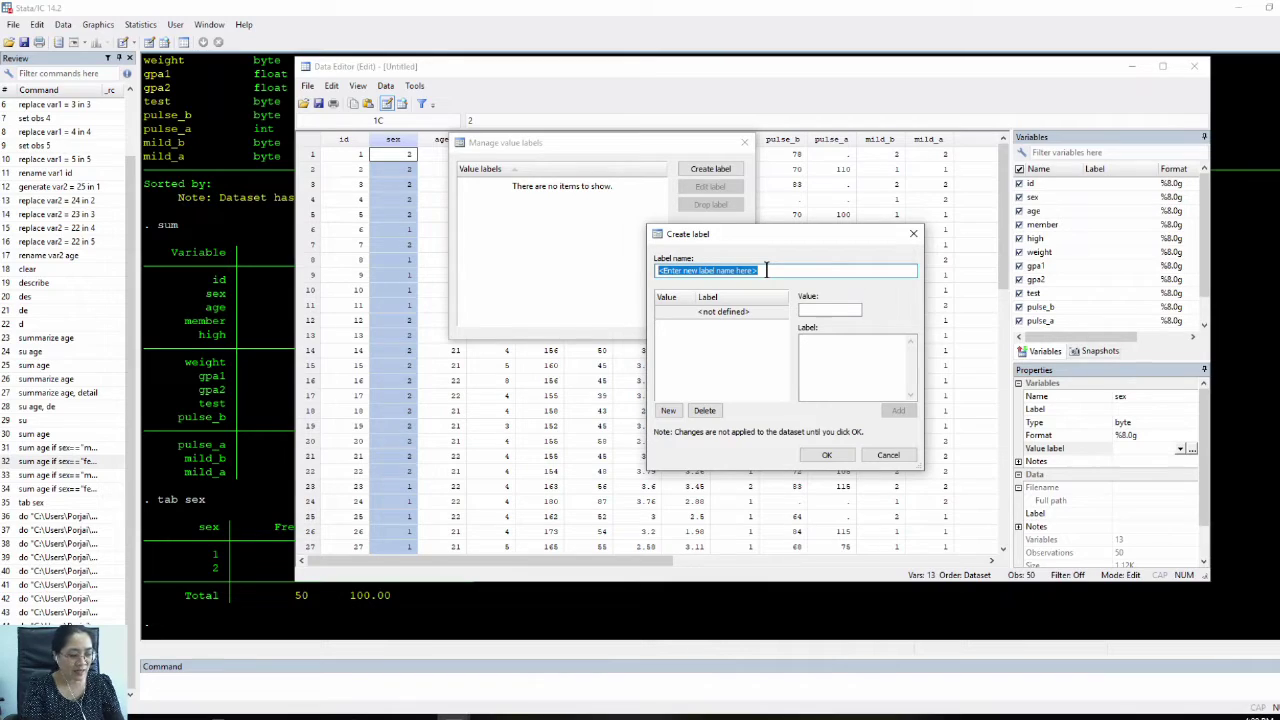
type("sex")
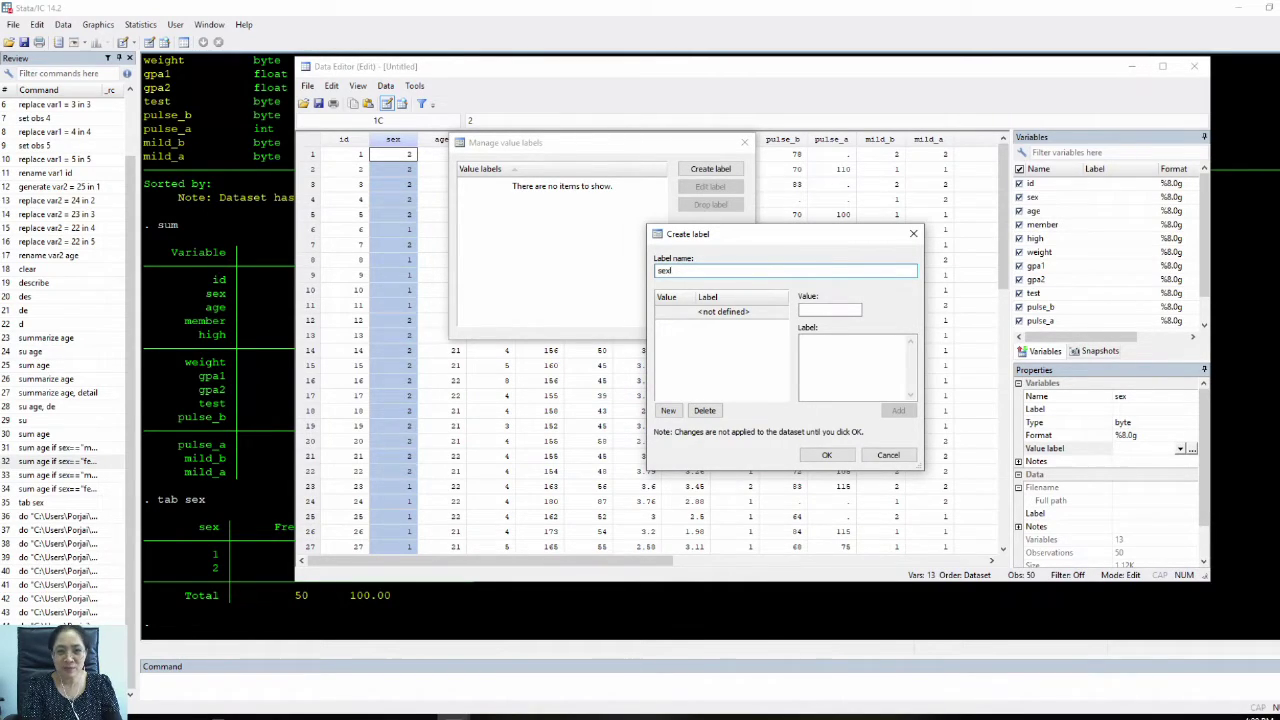
type("lb")
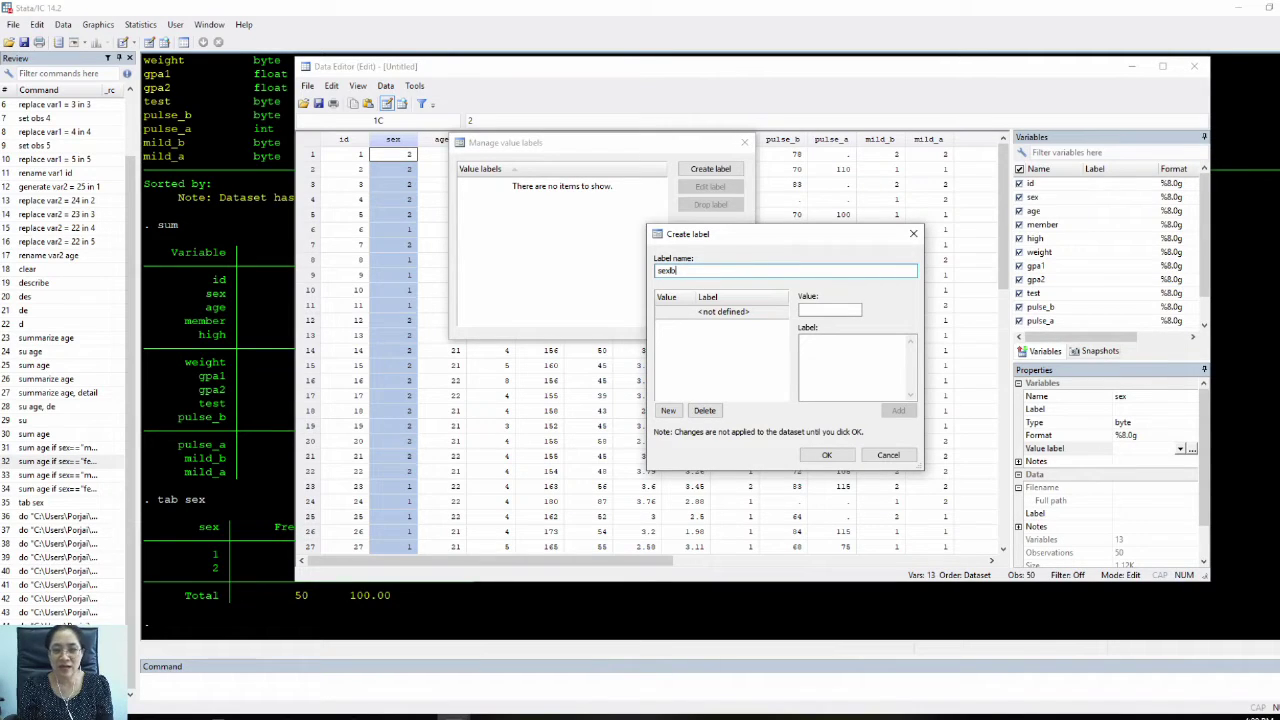
Step: Add value 1 with the label Male to the sexlb definition
left_click(827, 312)
type("1")
left_click(895, 345)
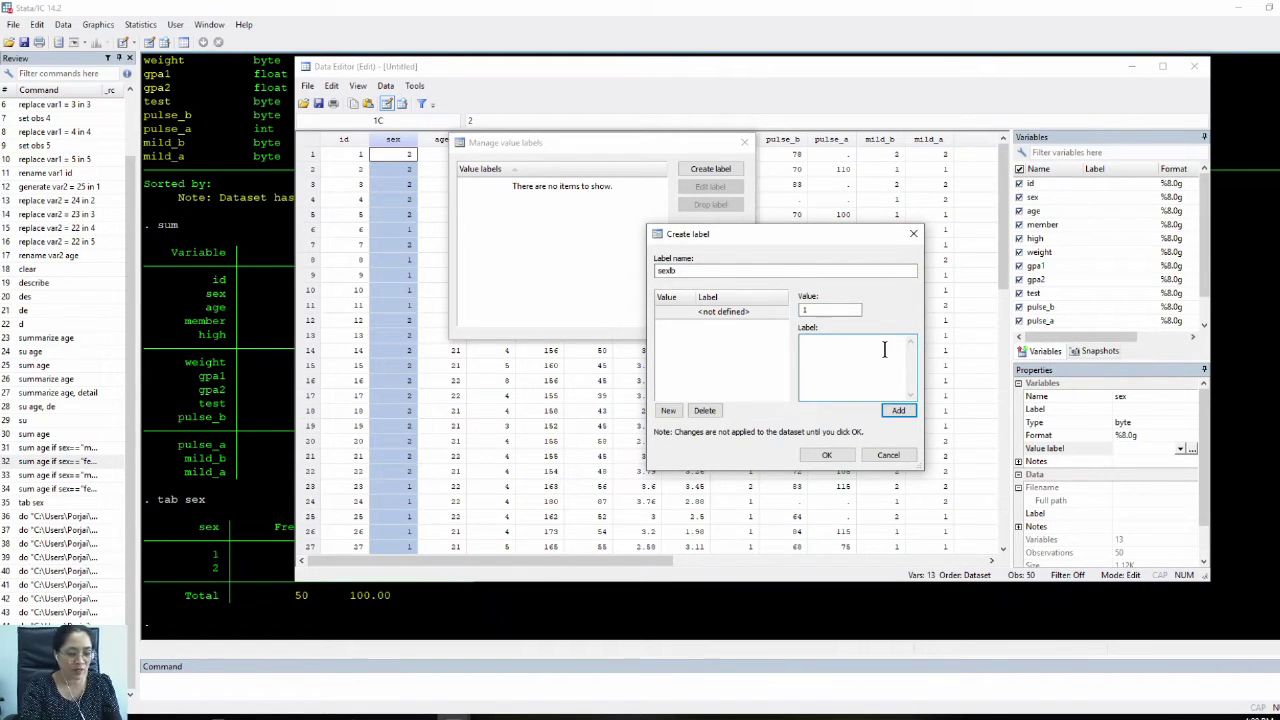
type("Male")
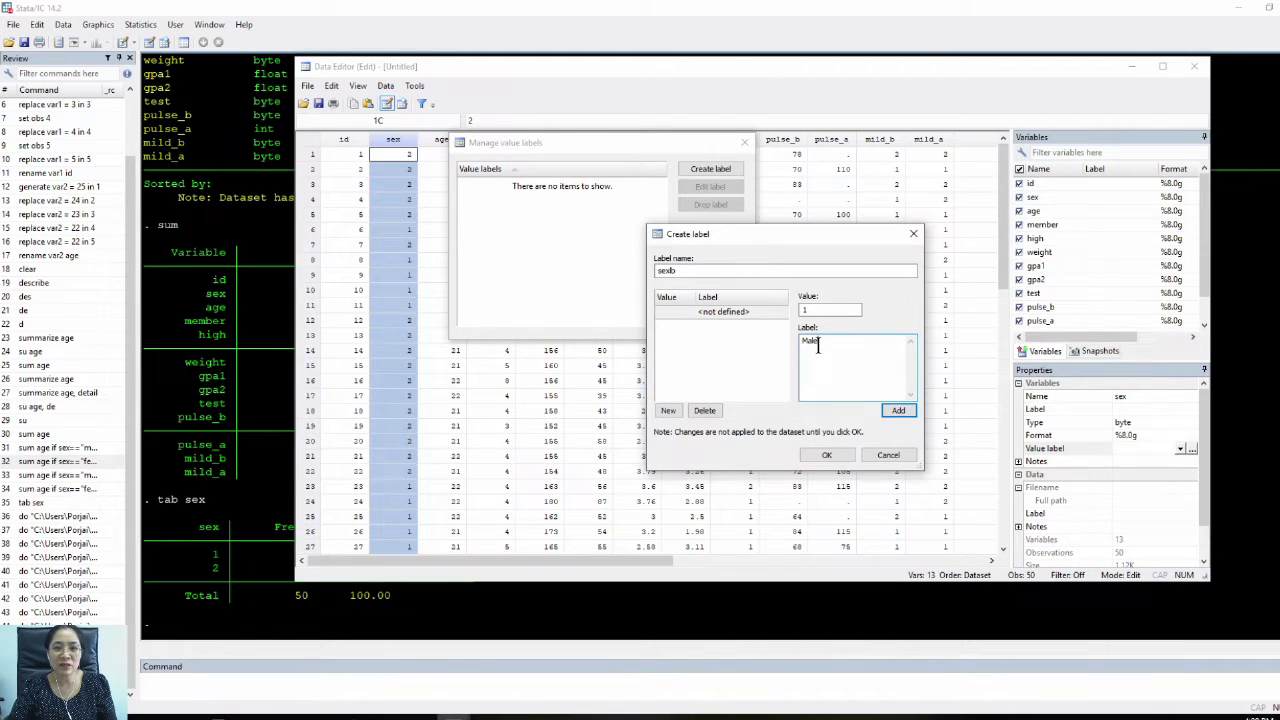
left_click(899, 411)
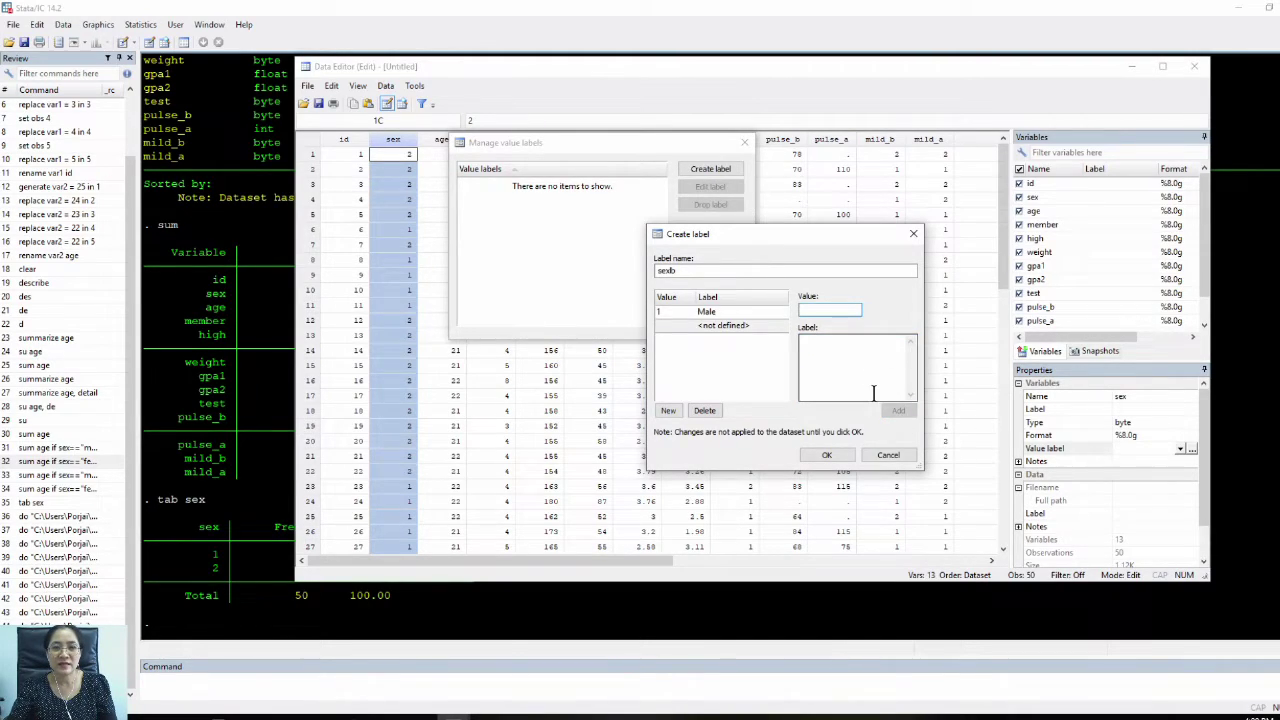
Step: Add value 2 with the label Female to the sexlb definition
type("2")
left_click(841, 345)
type("Female")
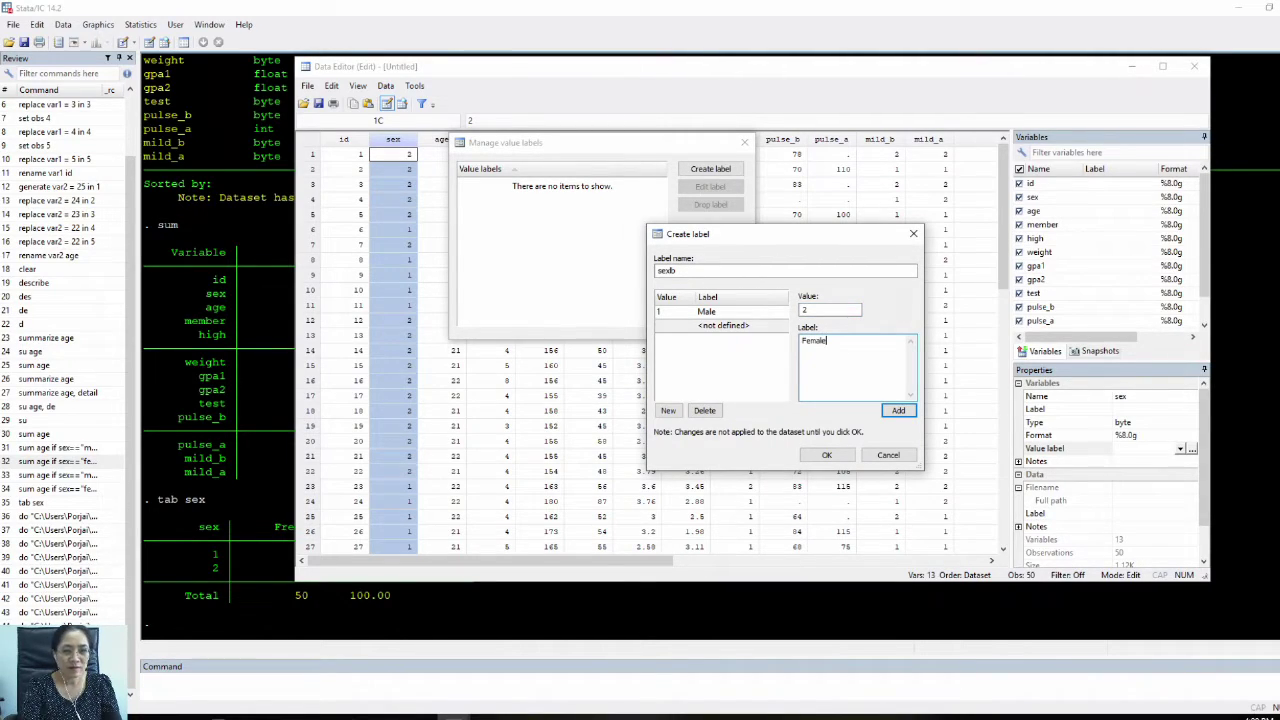
left_click(906, 413)
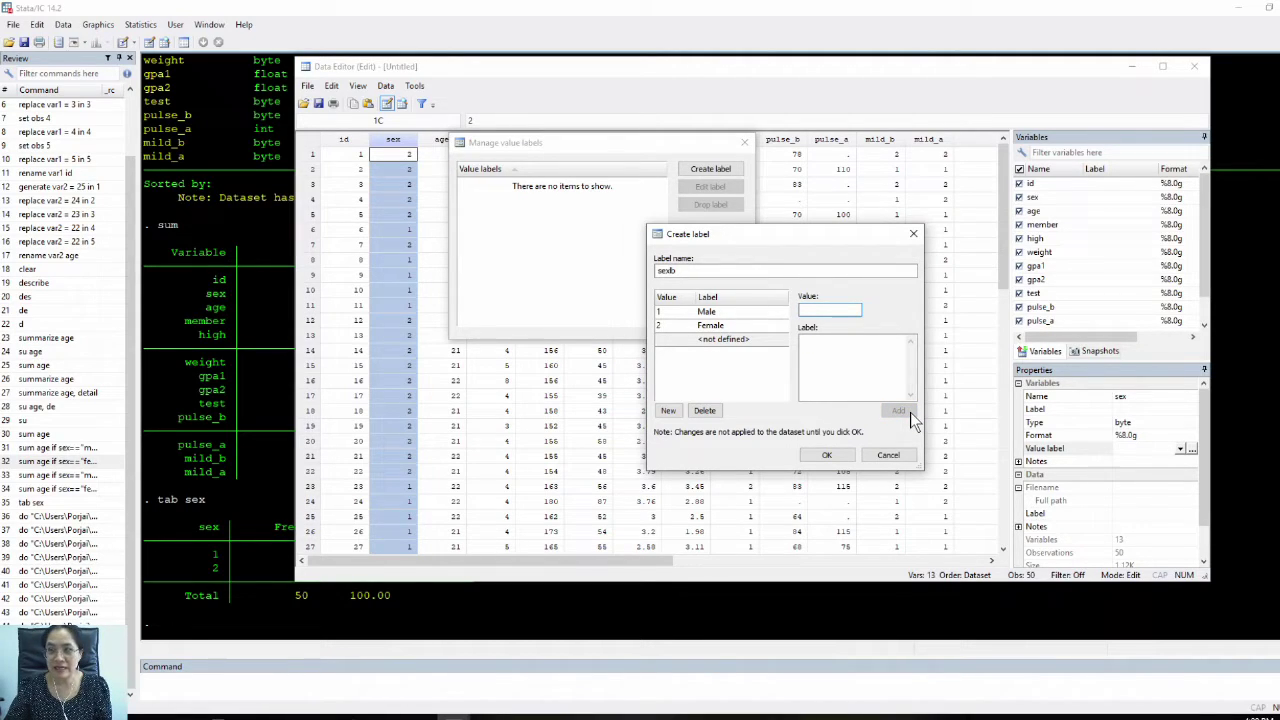
Step: Check the Male and Female entries, then save the sexlb value label and close the value label manager
left_click(800, 349)
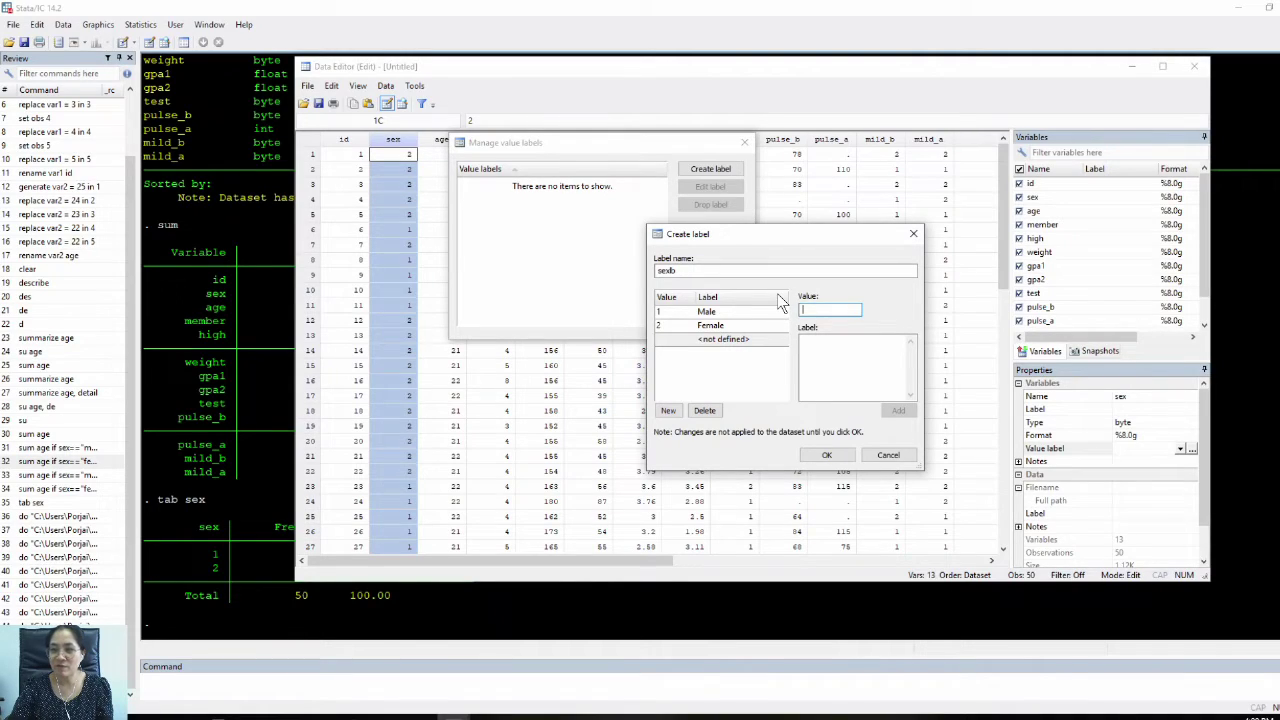
left_click(740, 311)
left_click(744, 326)
left_click(750, 313)
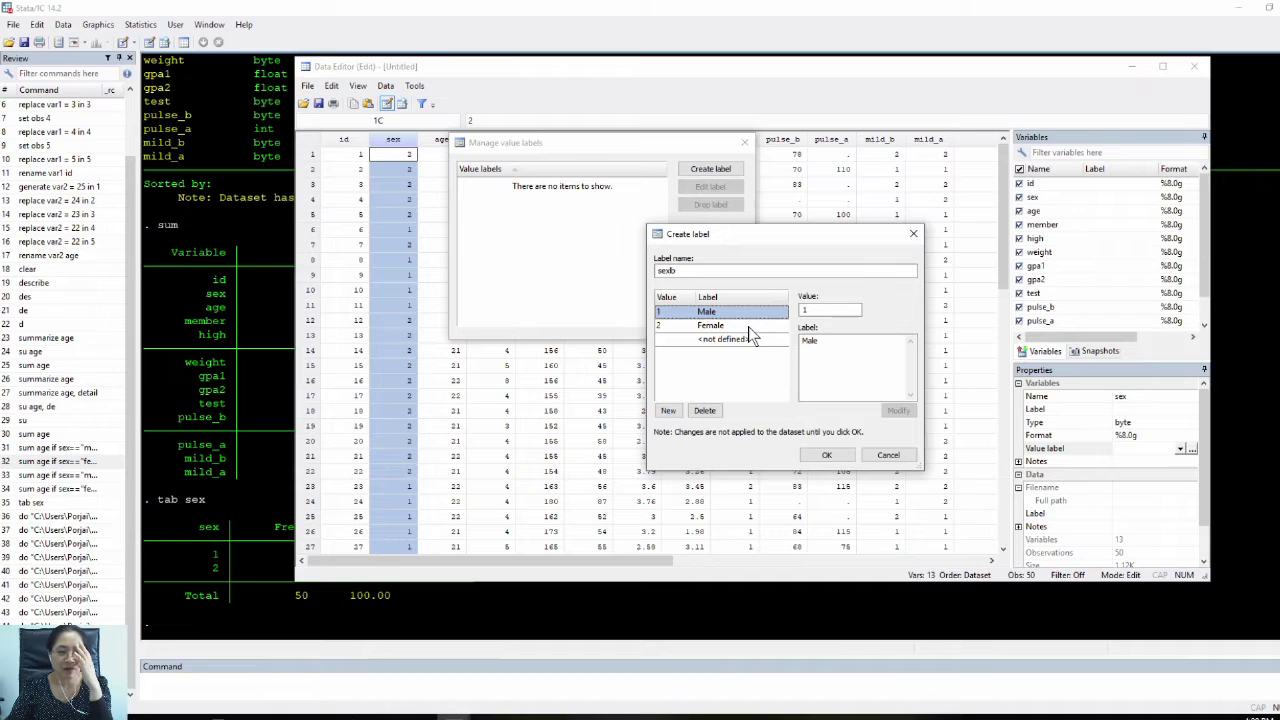
left_click(747, 326)
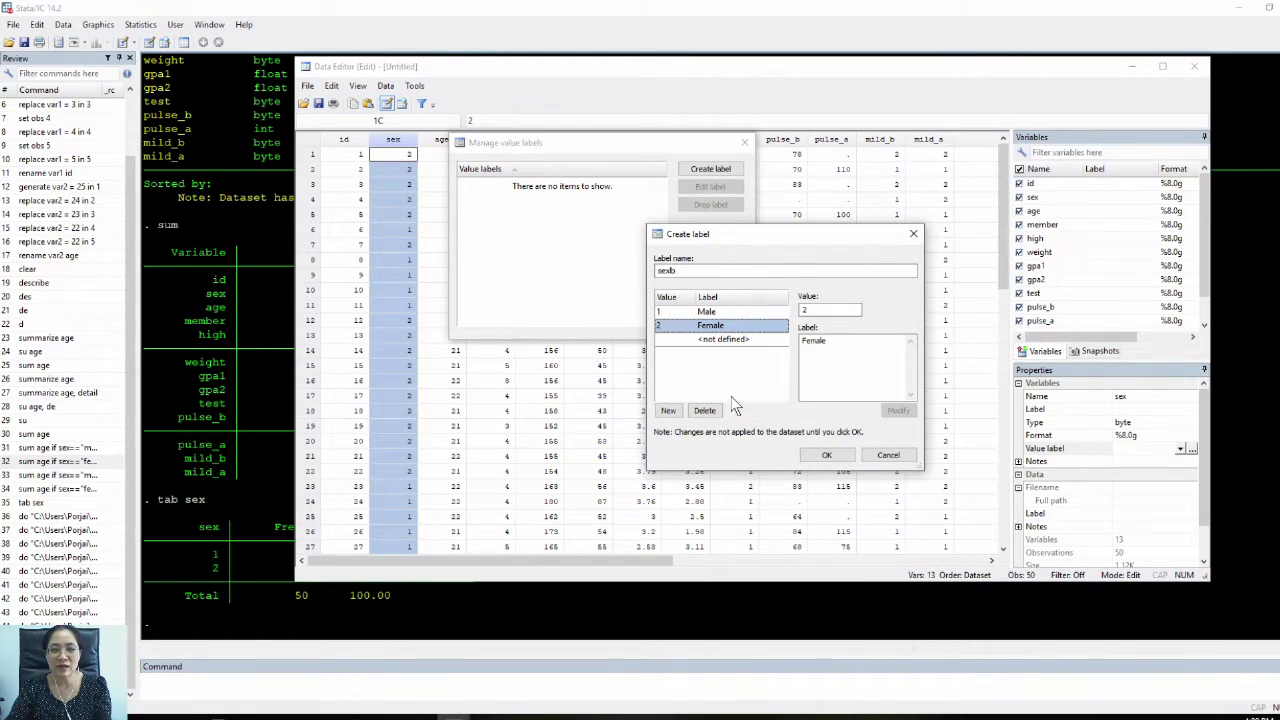
double_click(665, 271)
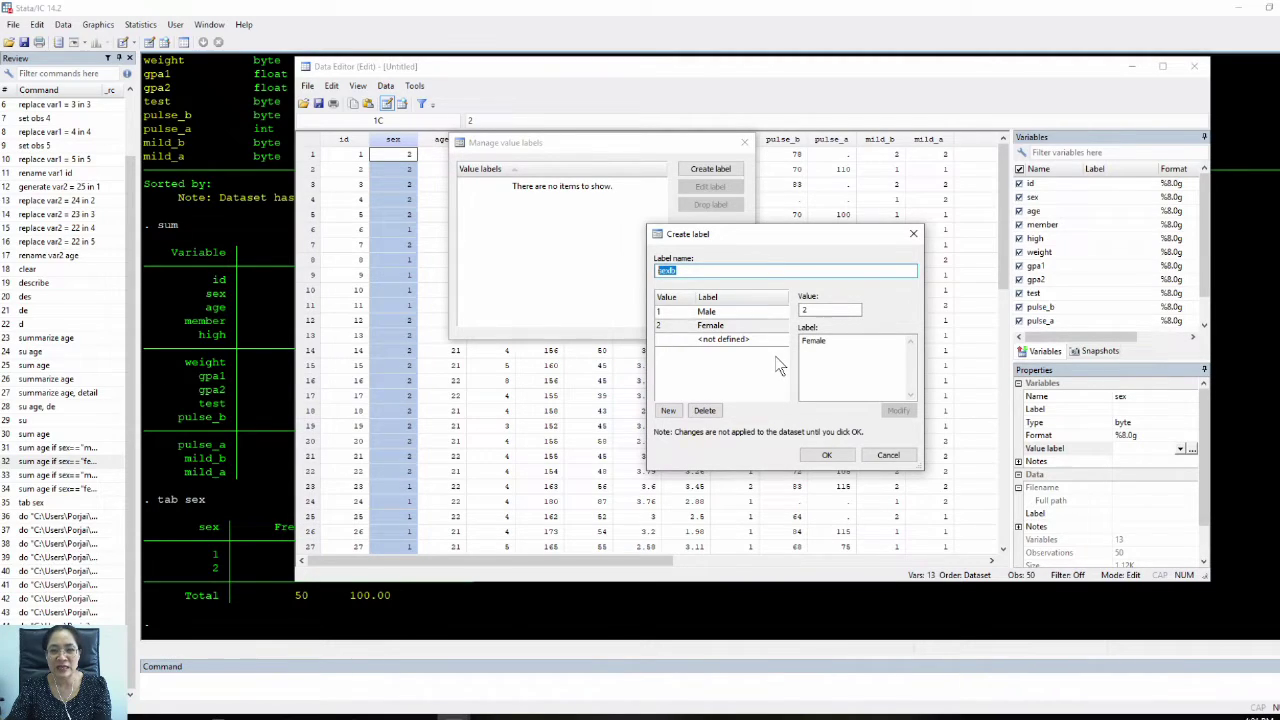
left_click(826, 456)
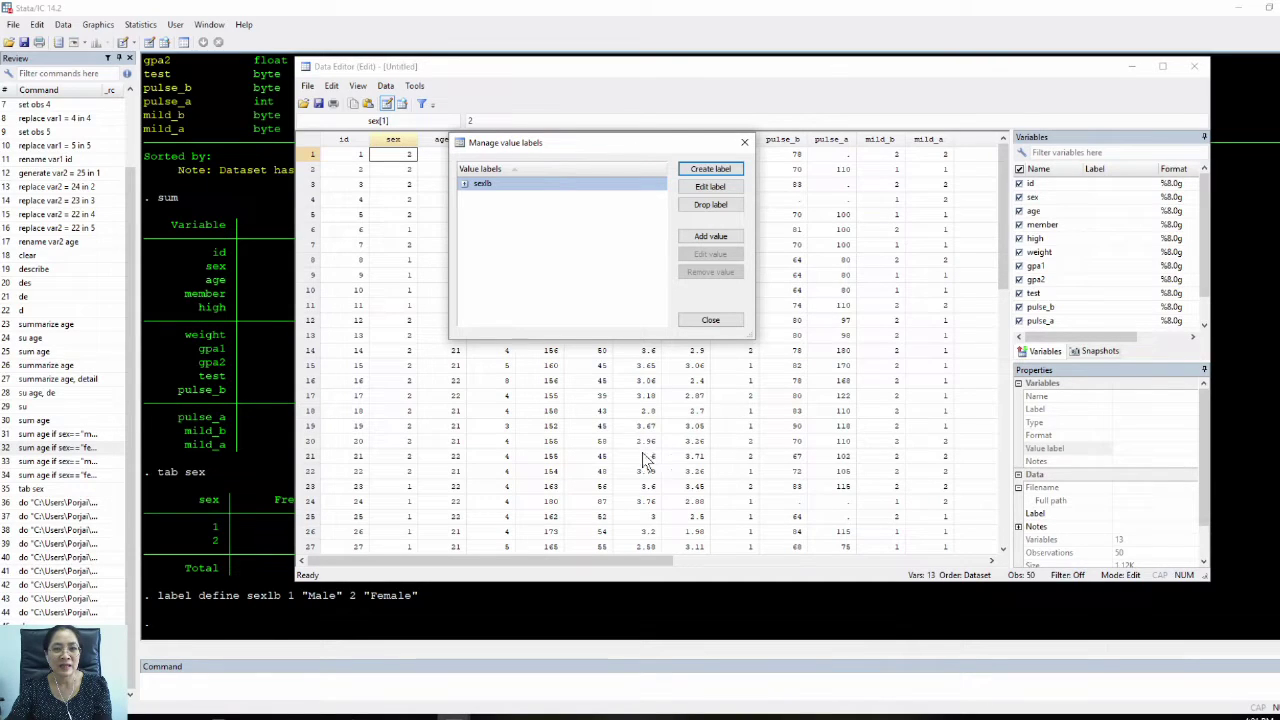
left_click(723, 318)
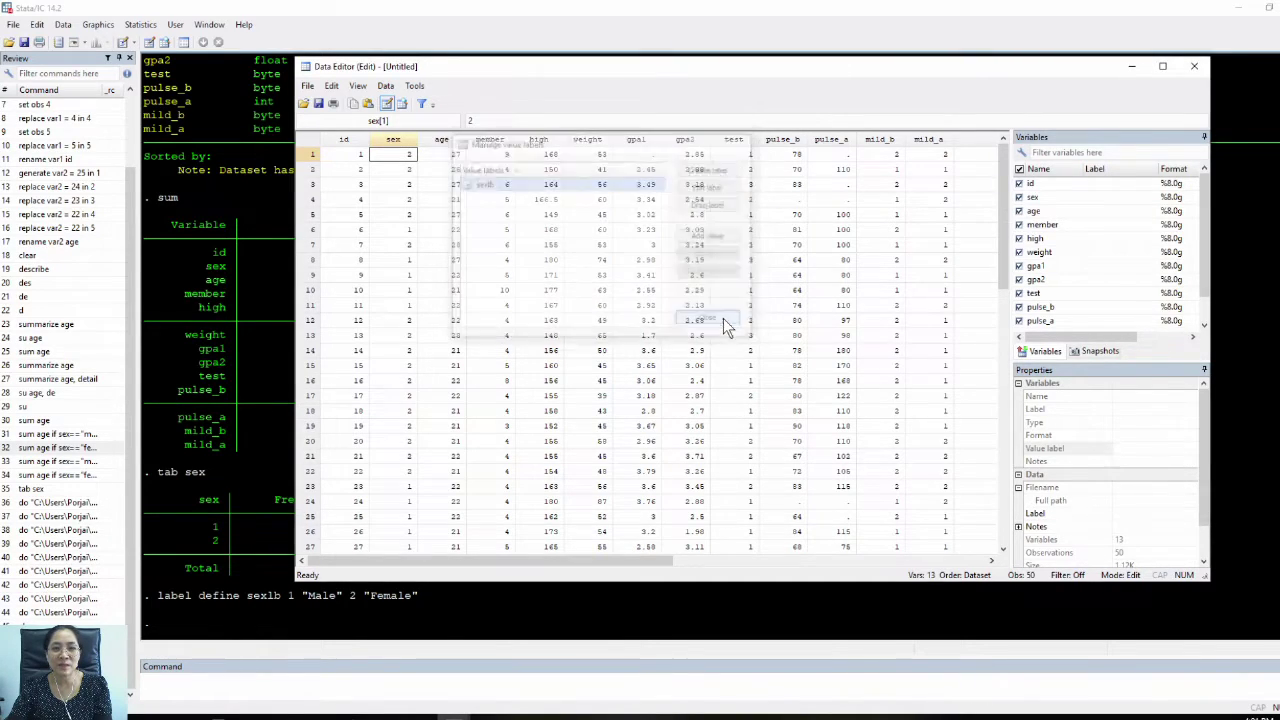
Step: Close the Data Editor and run the command tab sex
left_click(1194, 68)
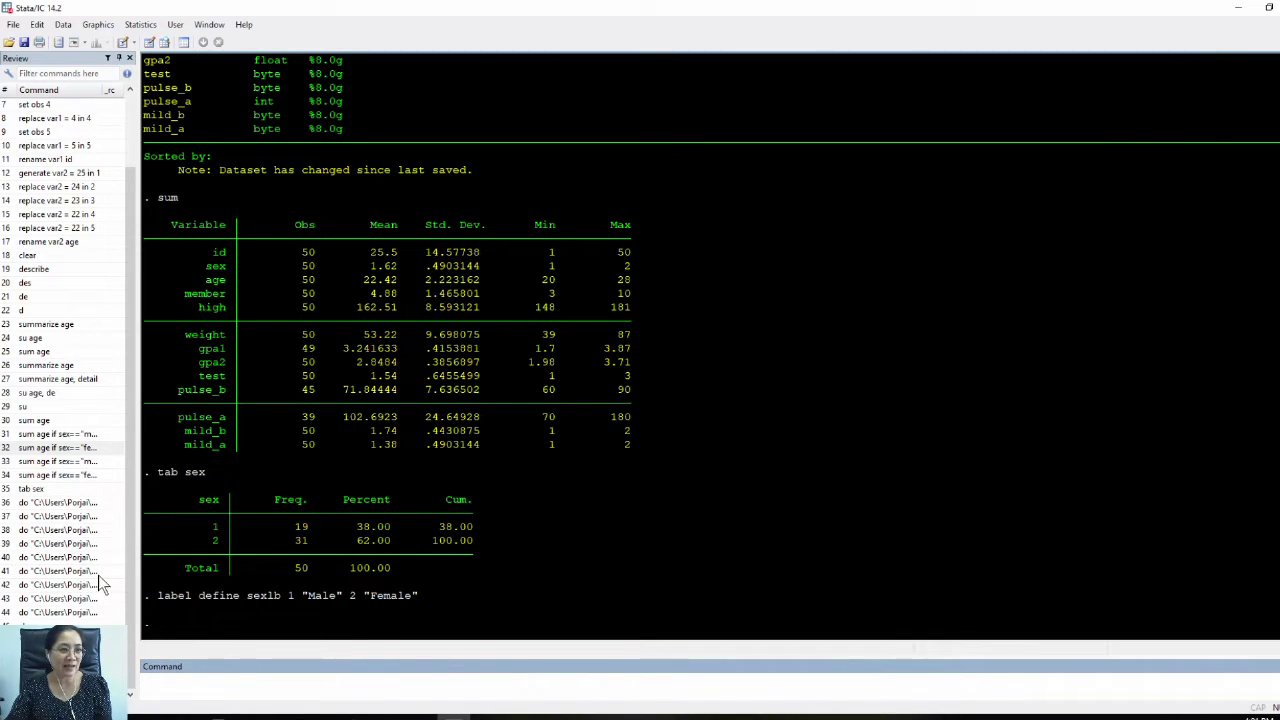
type("tab sex")
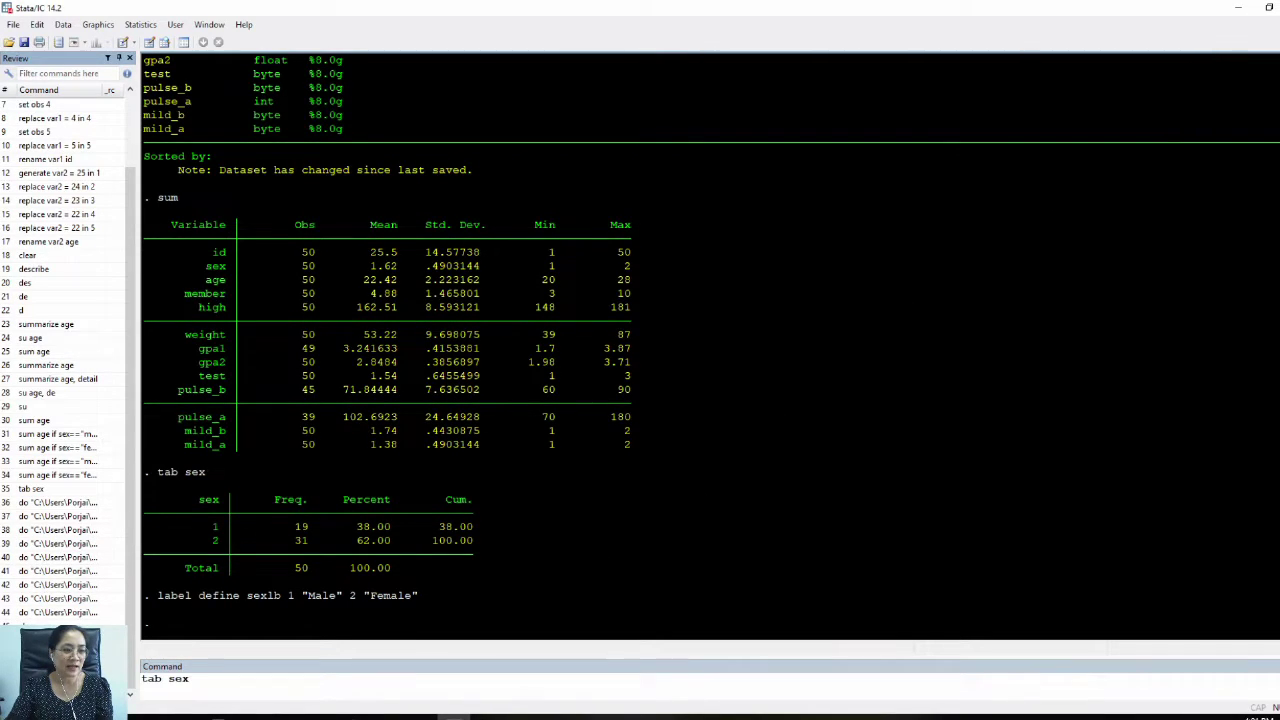
key("Return")
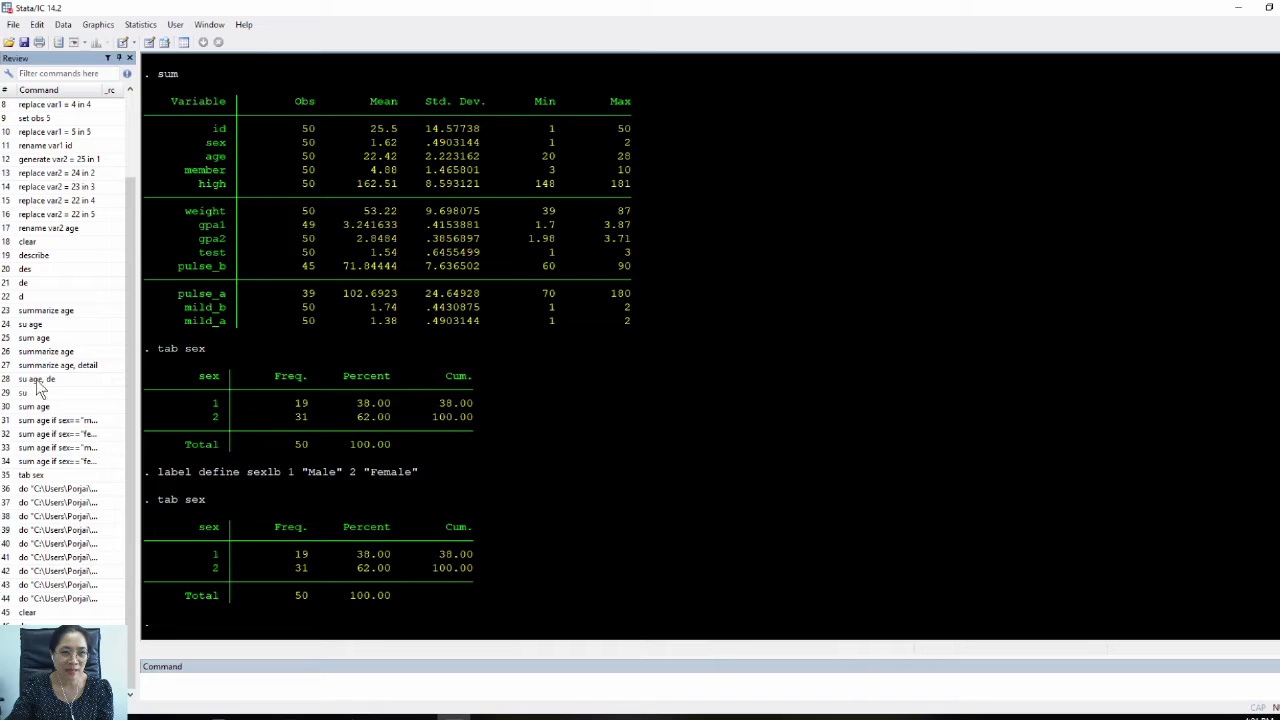
Step: Reopen the dataset for editing and assign the sexlb value label to the sex variable
left_click(148, 43)
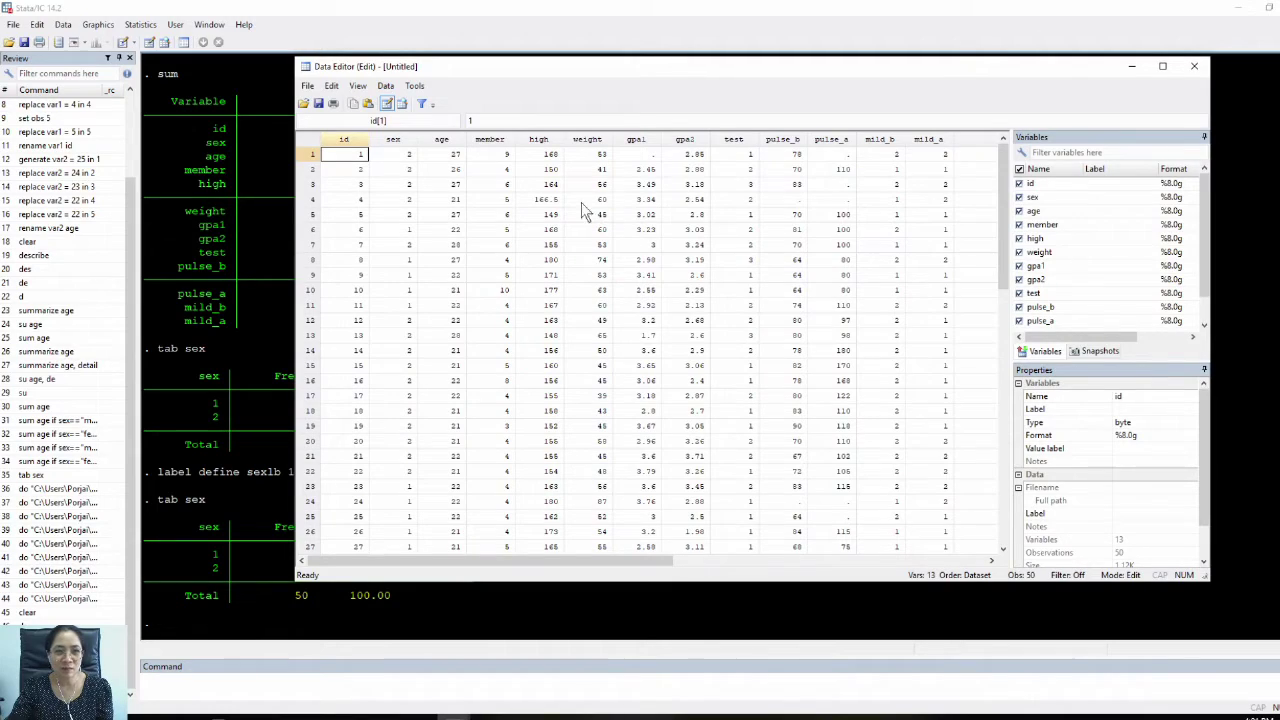
left_click(401, 145)
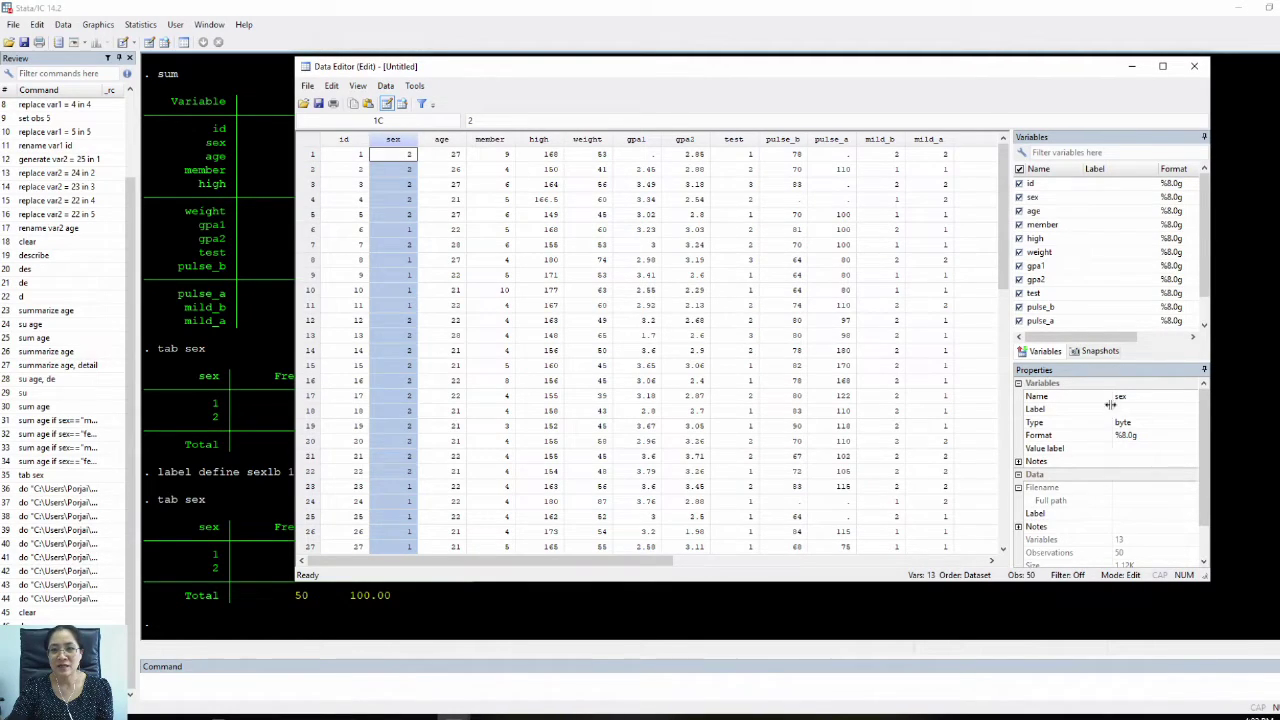
left_click(1076, 450)
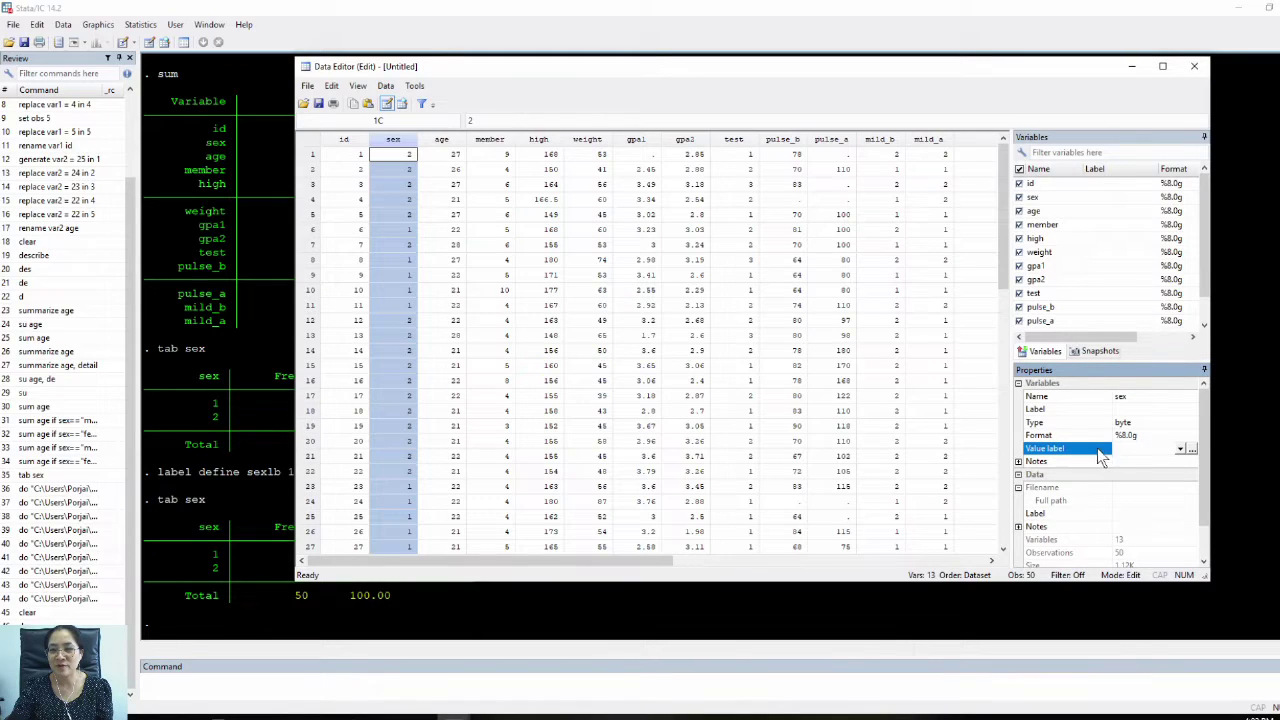
left_click(1180, 450)
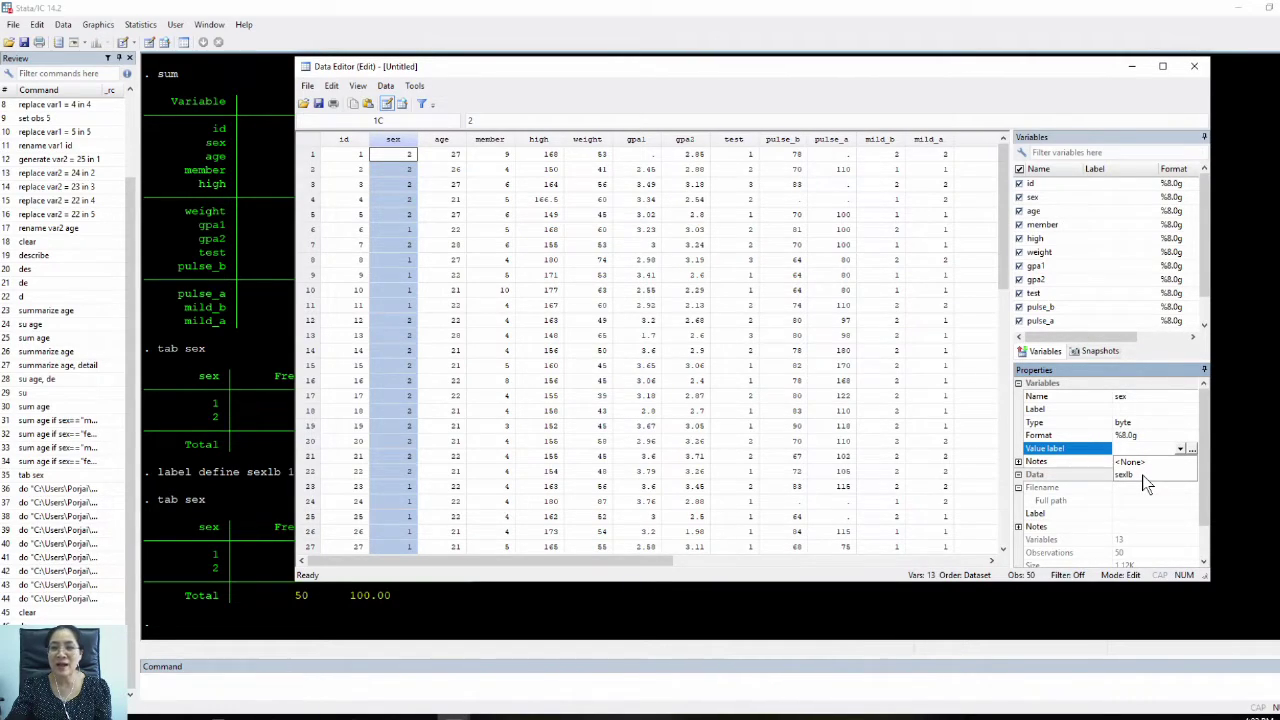
left_click(1140, 476)
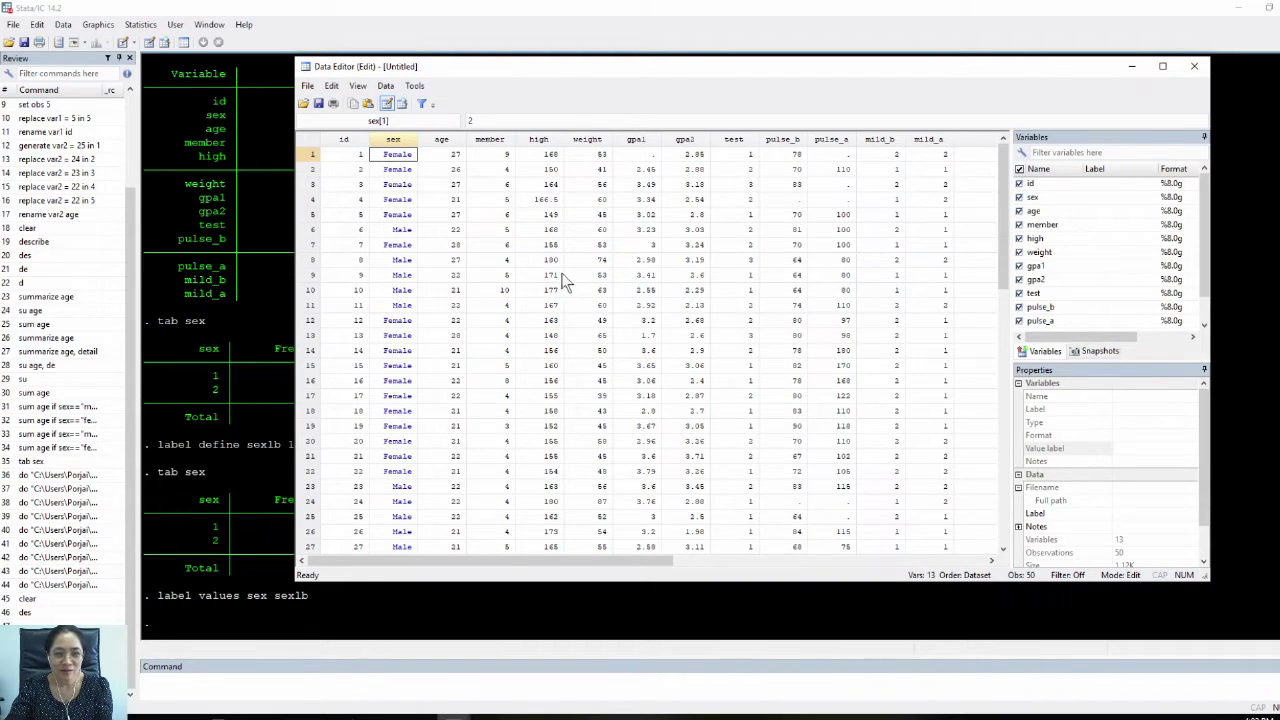
Step: Examine several Male and Female cells in the sex column to see the numeric value stored behind each label
left_click_drag(538, 76, 557, 83)
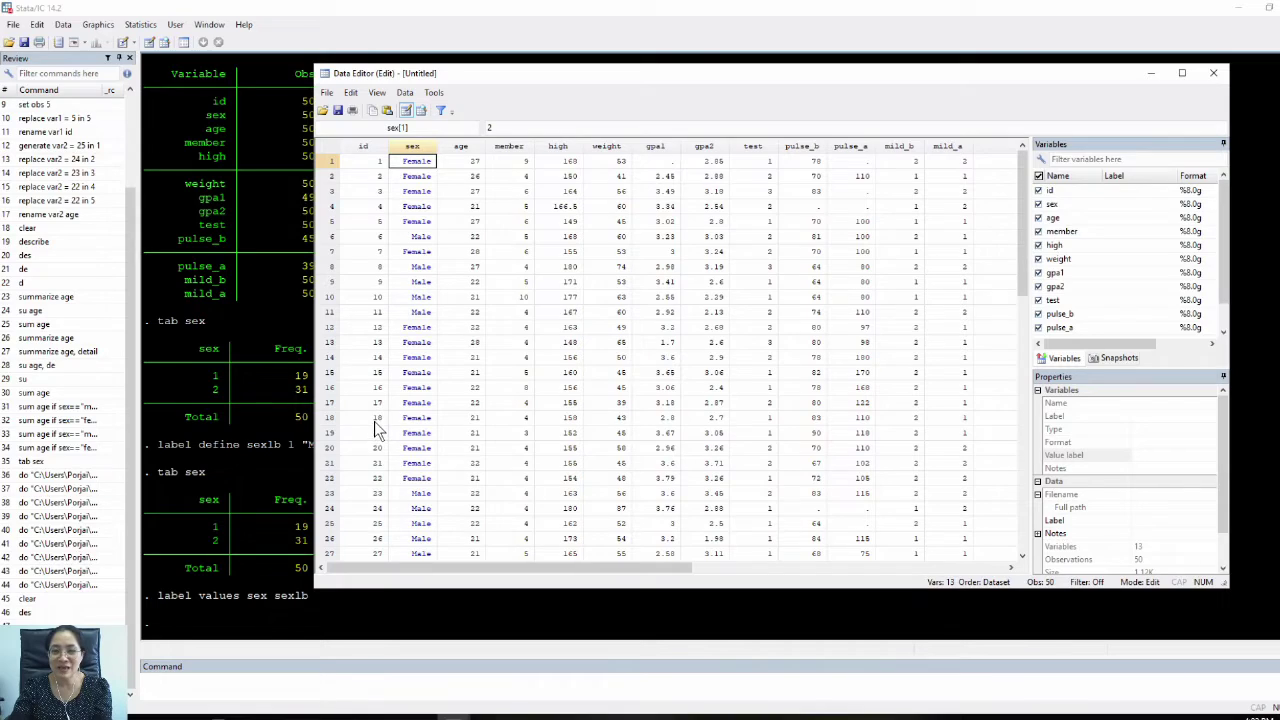
left_click(417, 207)
left_click(422, 266)
left_click(418, 356)
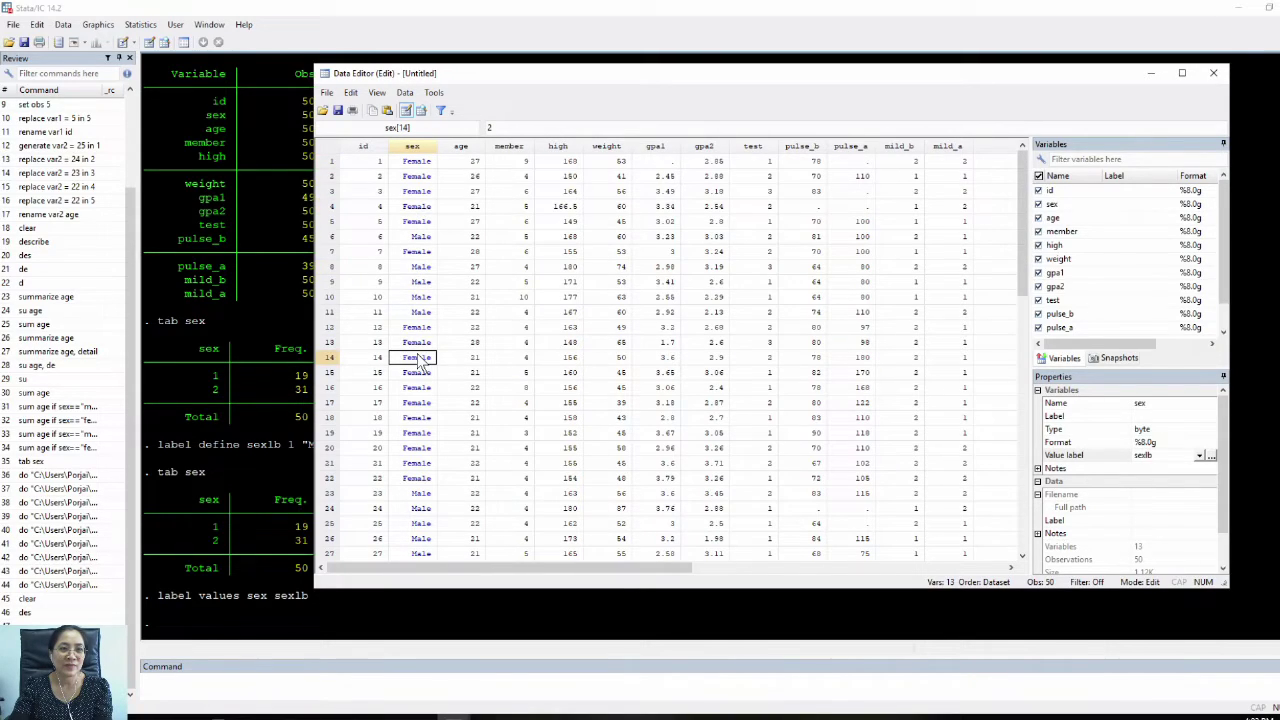
left_click(416, 165)
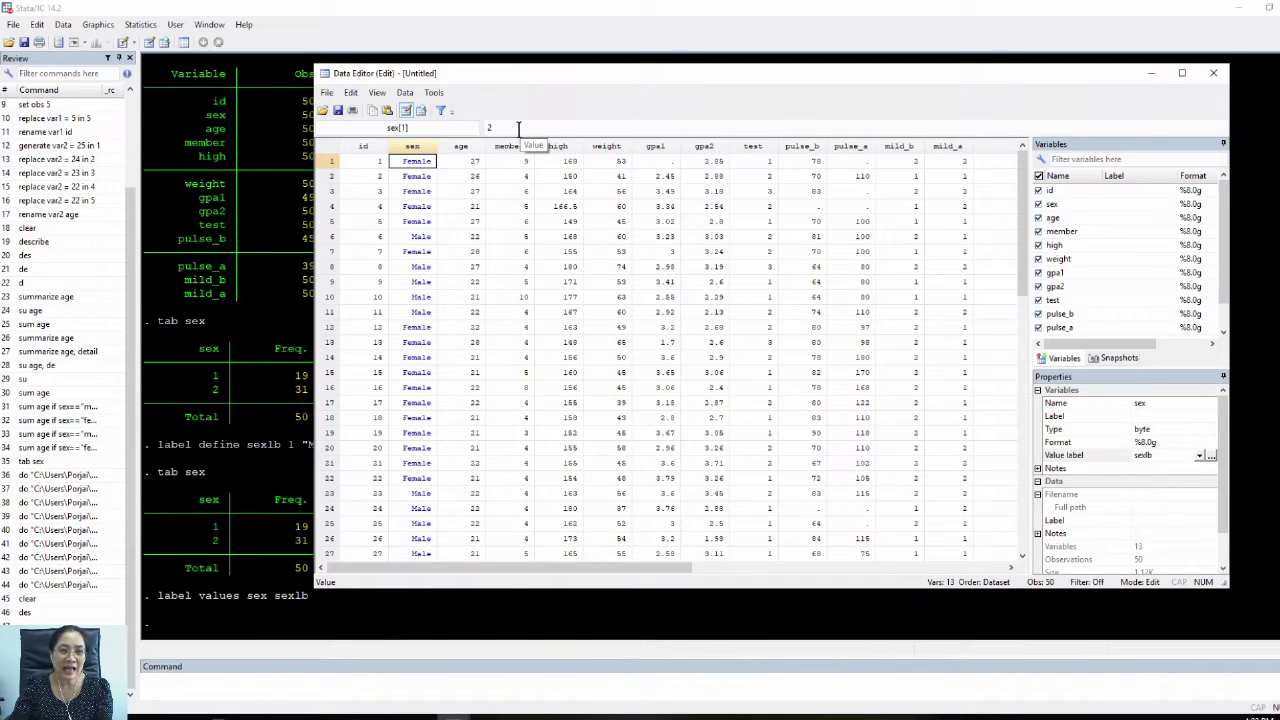
left_click(417, 191)
left_click(421, 221)
left_click(422, 267)
left_click(412, 374)
left_click(420, 448)
left_click(415, 283)
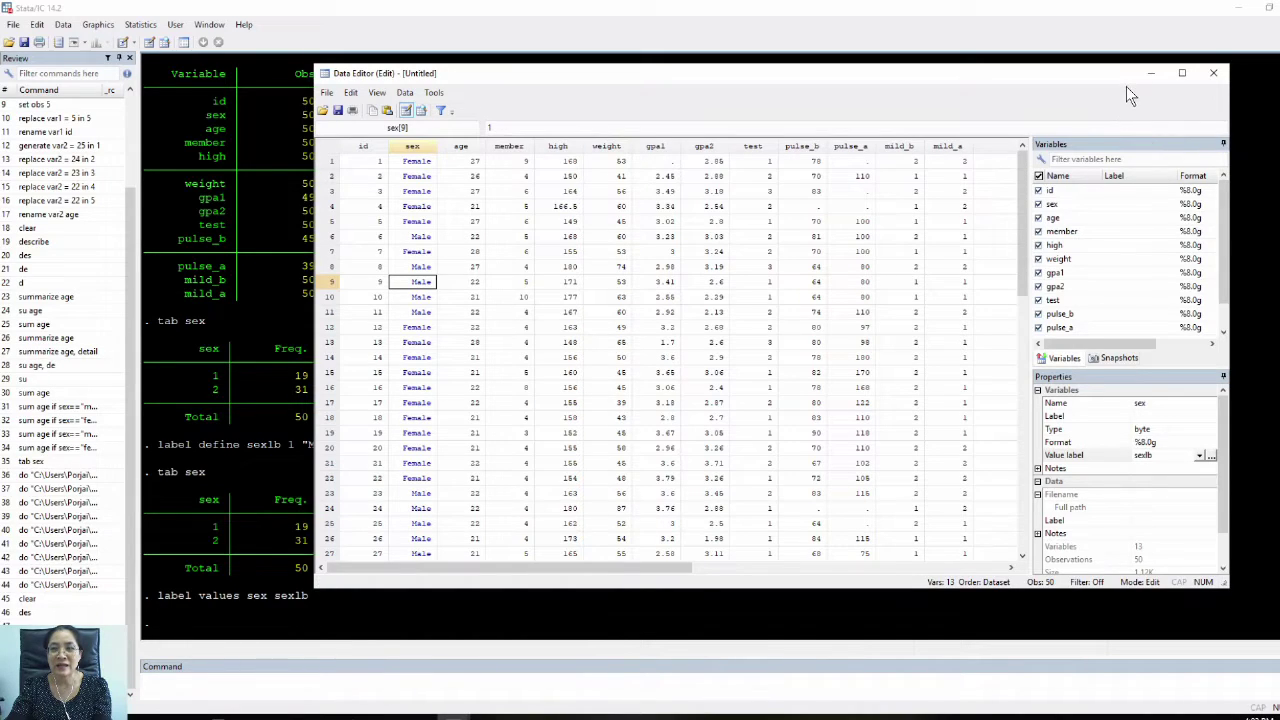
Step: Leave the Data Editor and tabulate sex again with its value label applied
left_click(1214, 74)
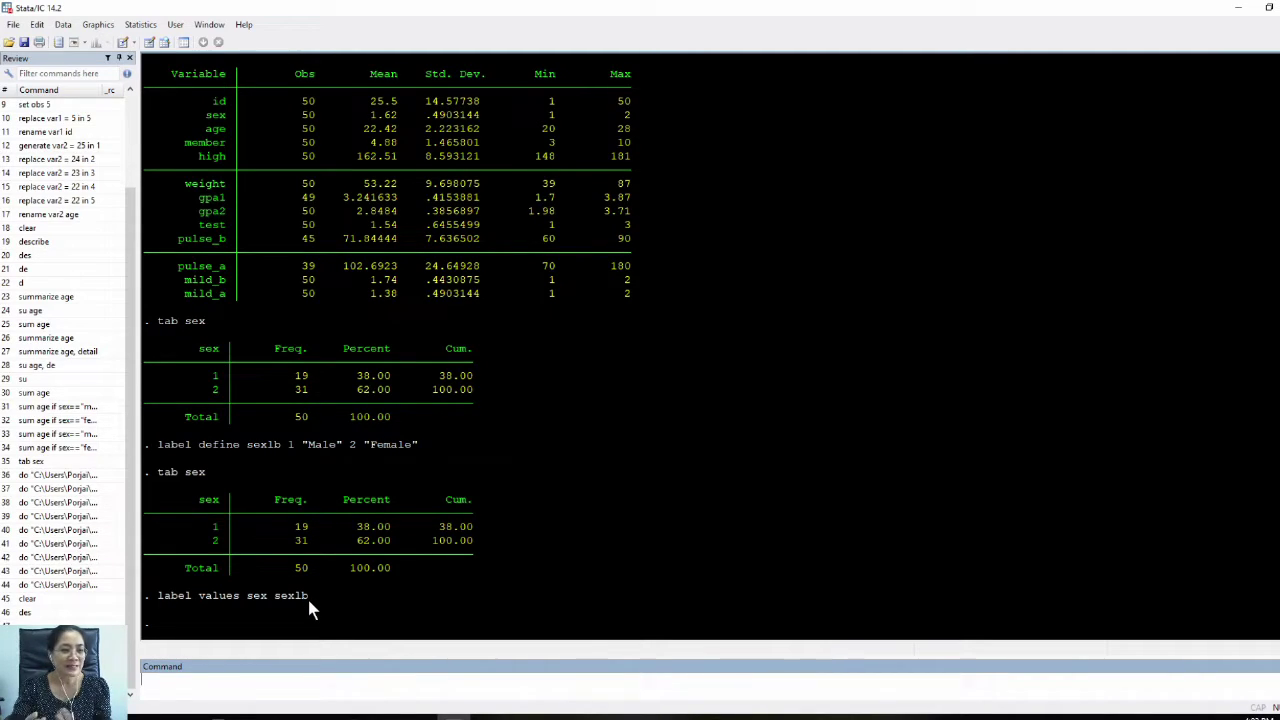
type("tab sex")
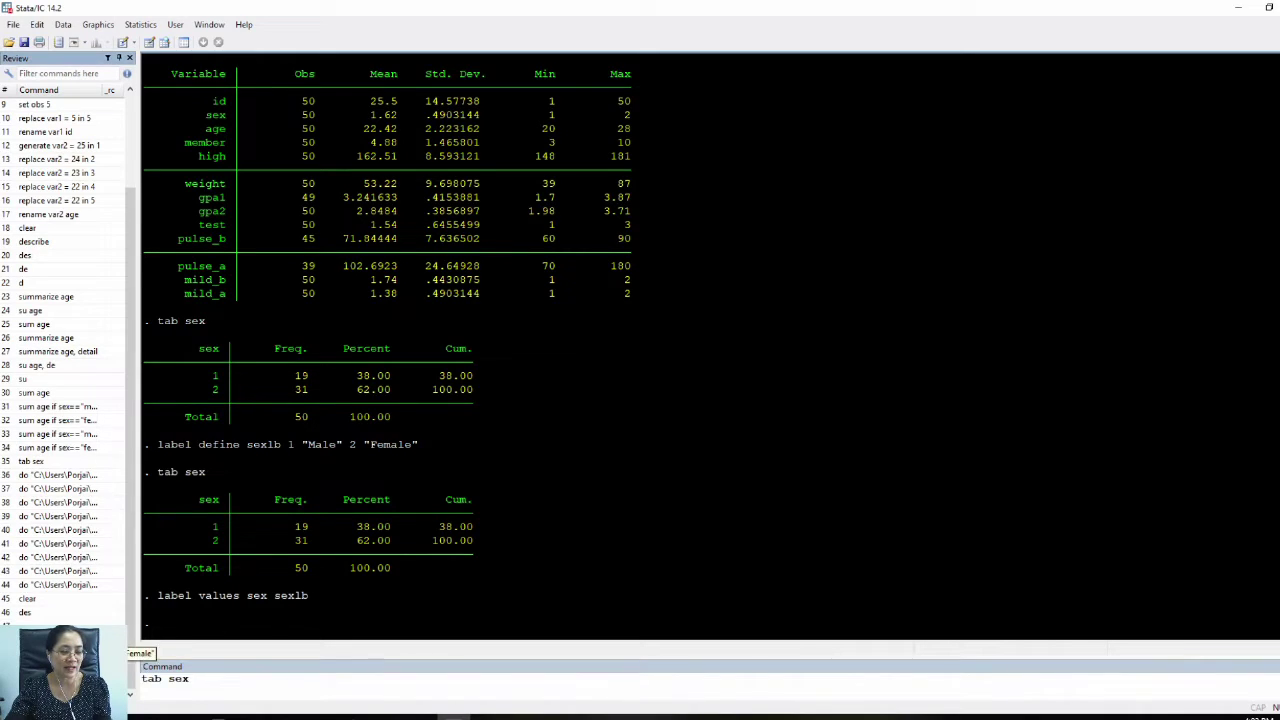
left_click(226, 680)
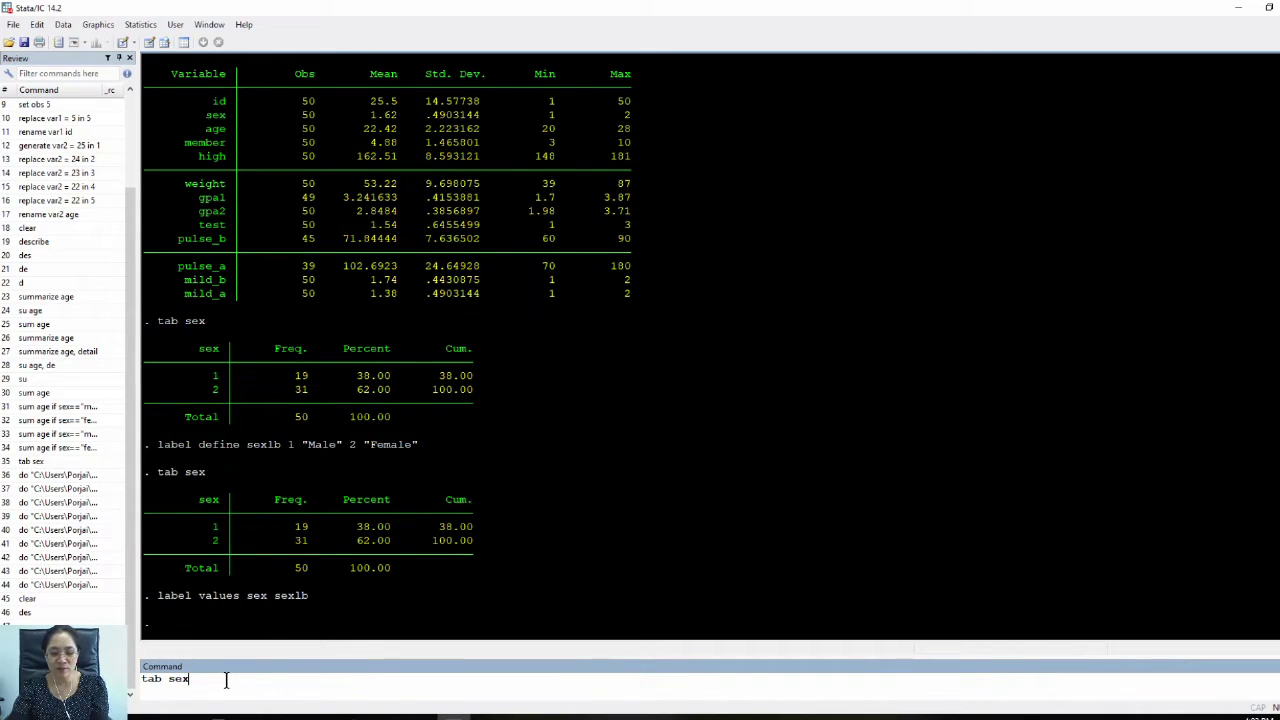
key("Return")
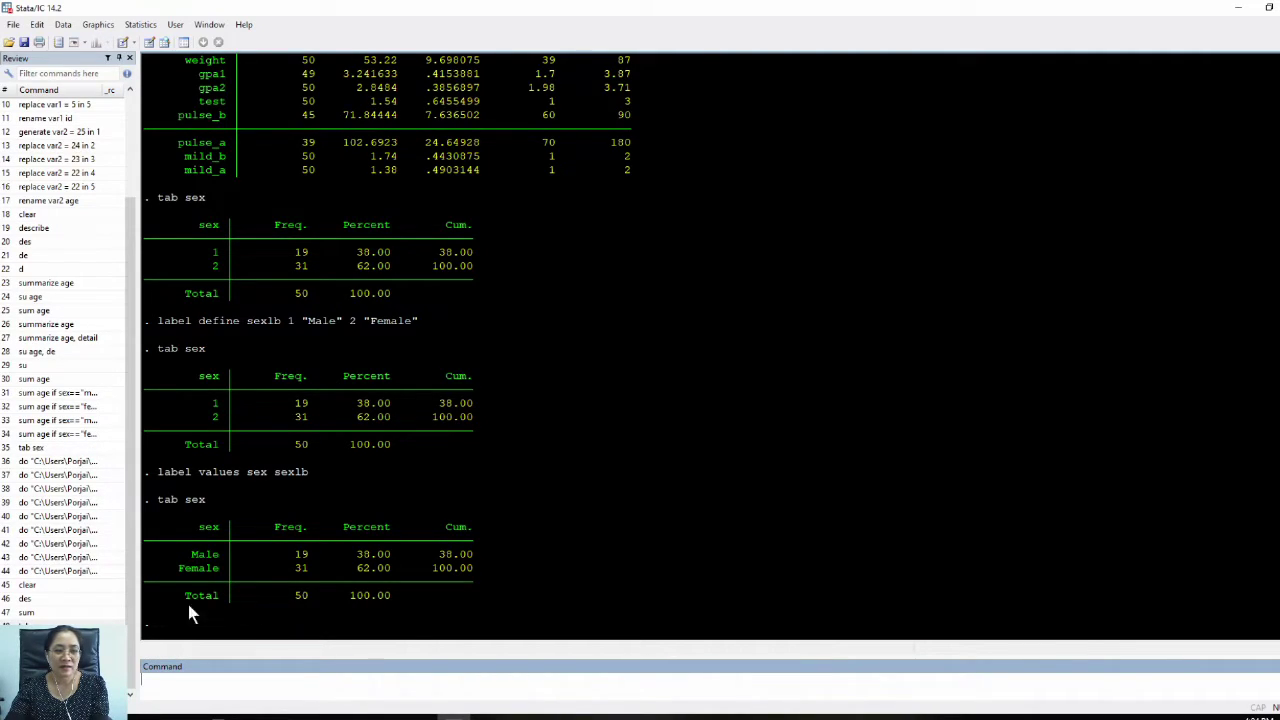
Step: Cross-tabulate test by sex with the command tab test sex
key("ctrl+7")
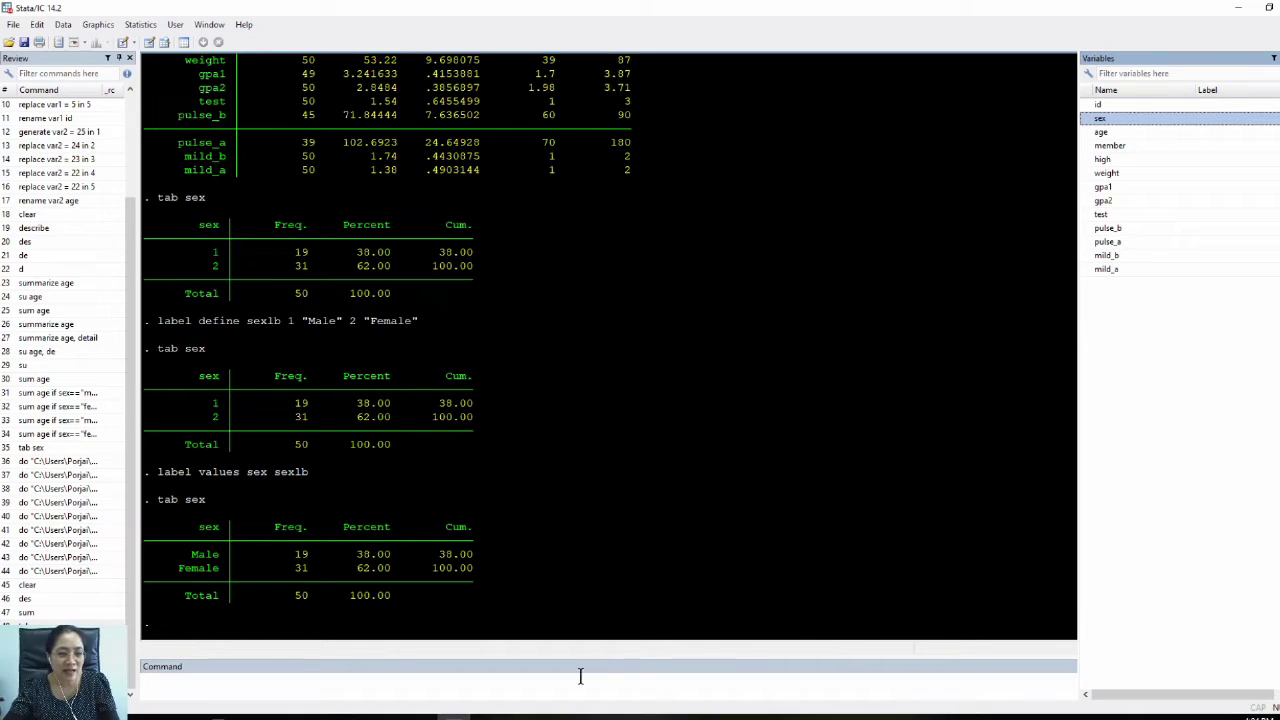
left_click(553, 689)
type("tab")
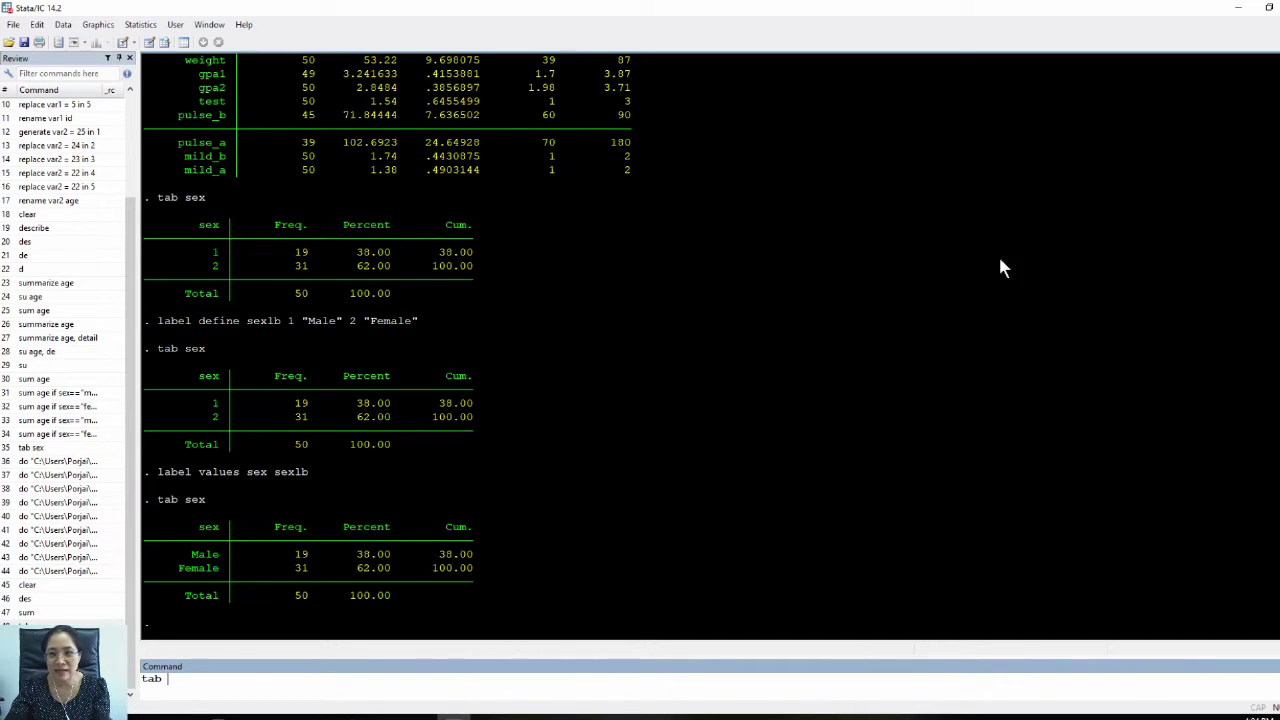
mouse_move(1276, 187)
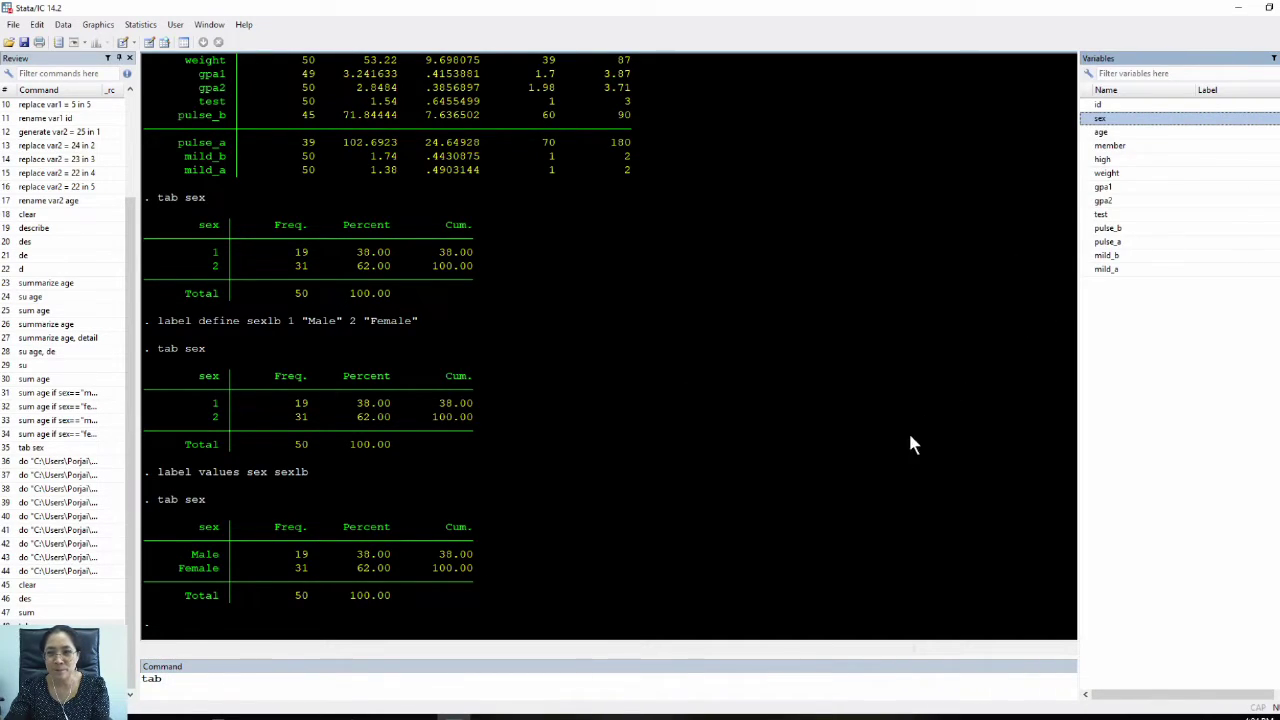
left_click(1150, 221)
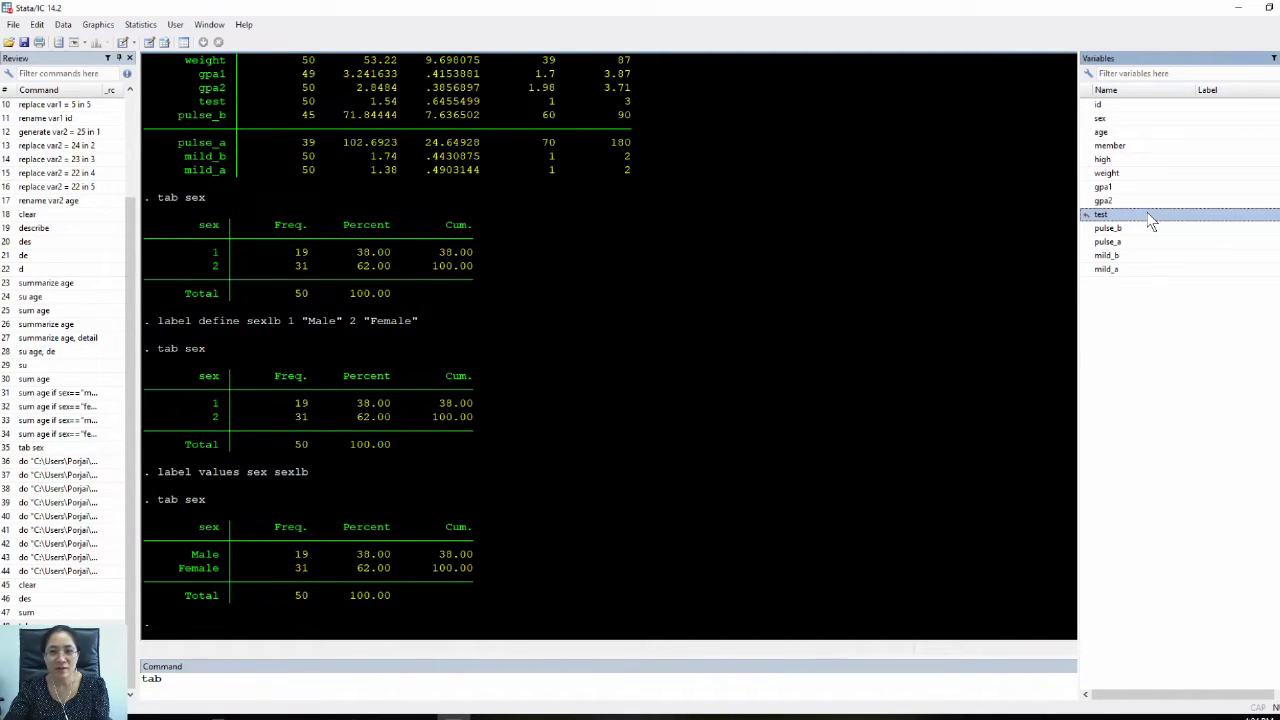
left_click(1137, 119)
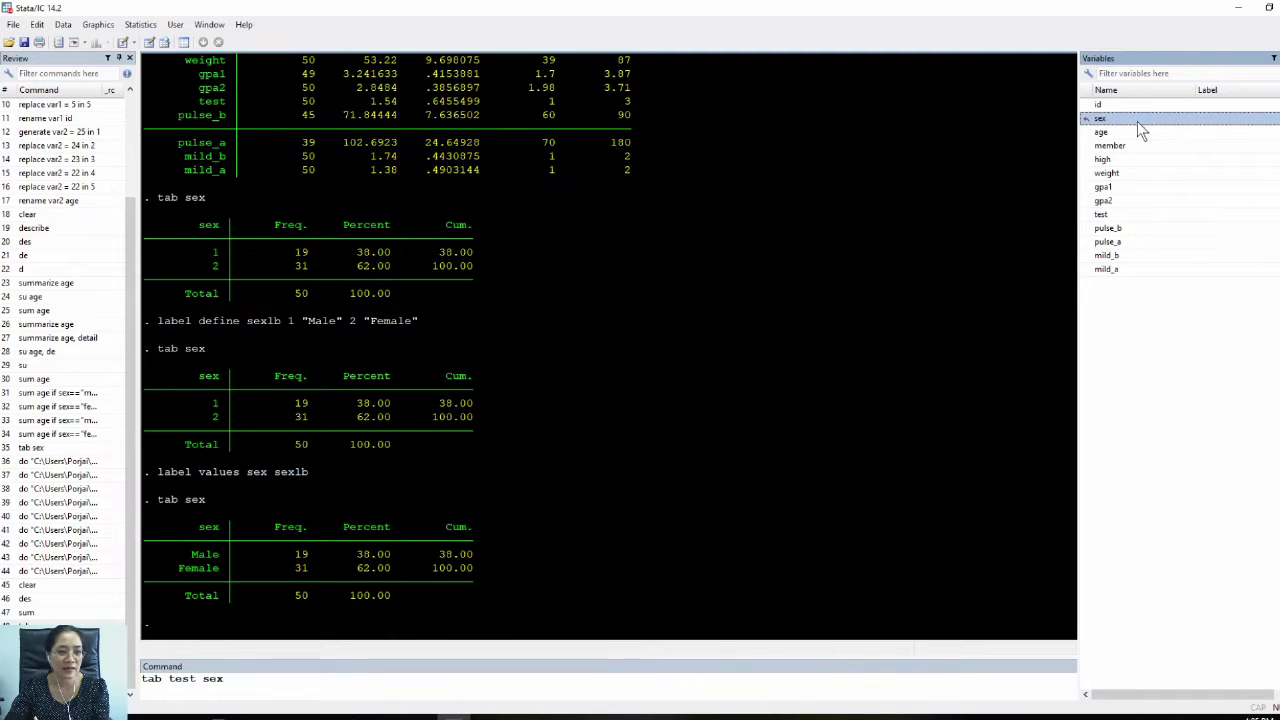
left_click(544, 682)
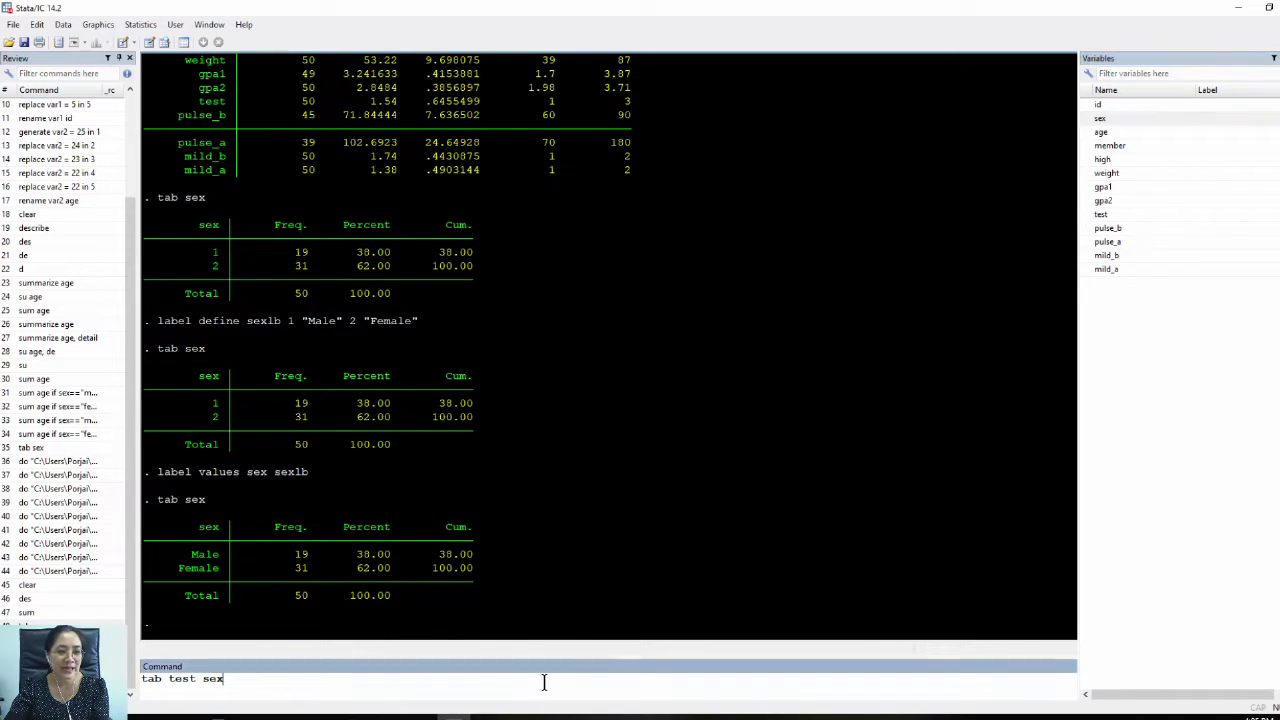
key("Return")
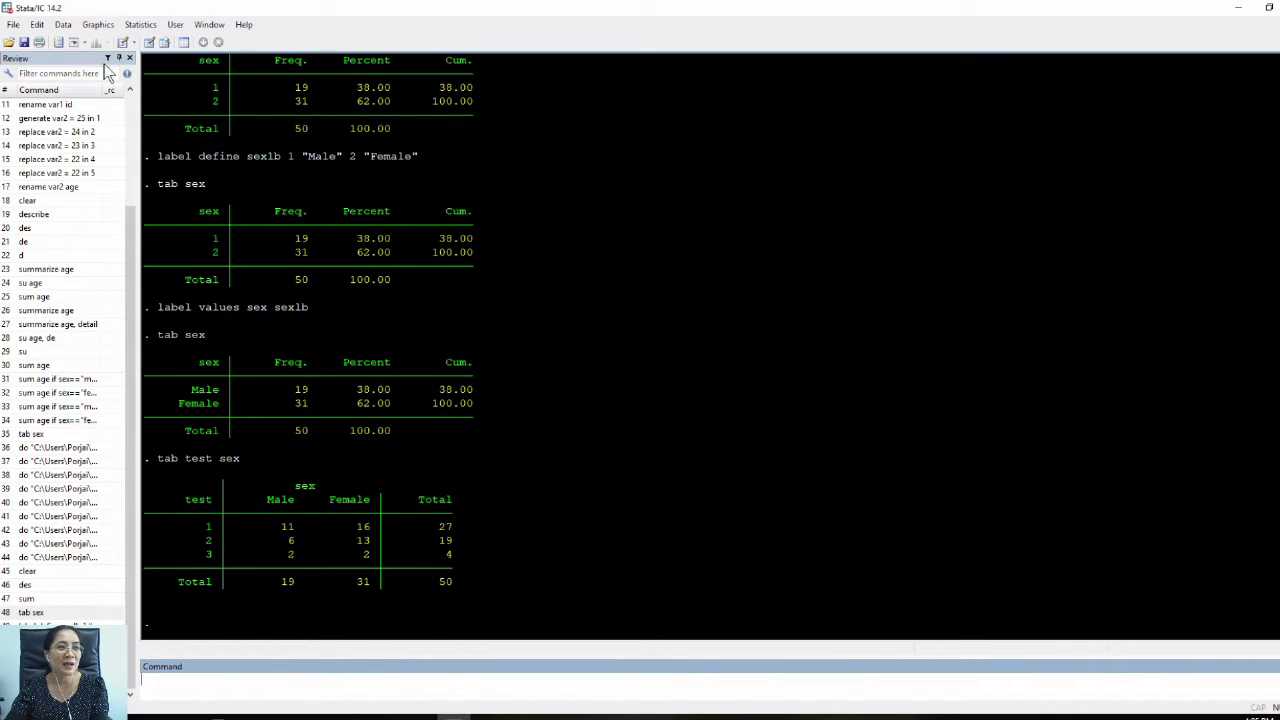
Step: Open the dataset for editing and, from the test variable's properties, start a new value label named testlb
left_click(149, 44)
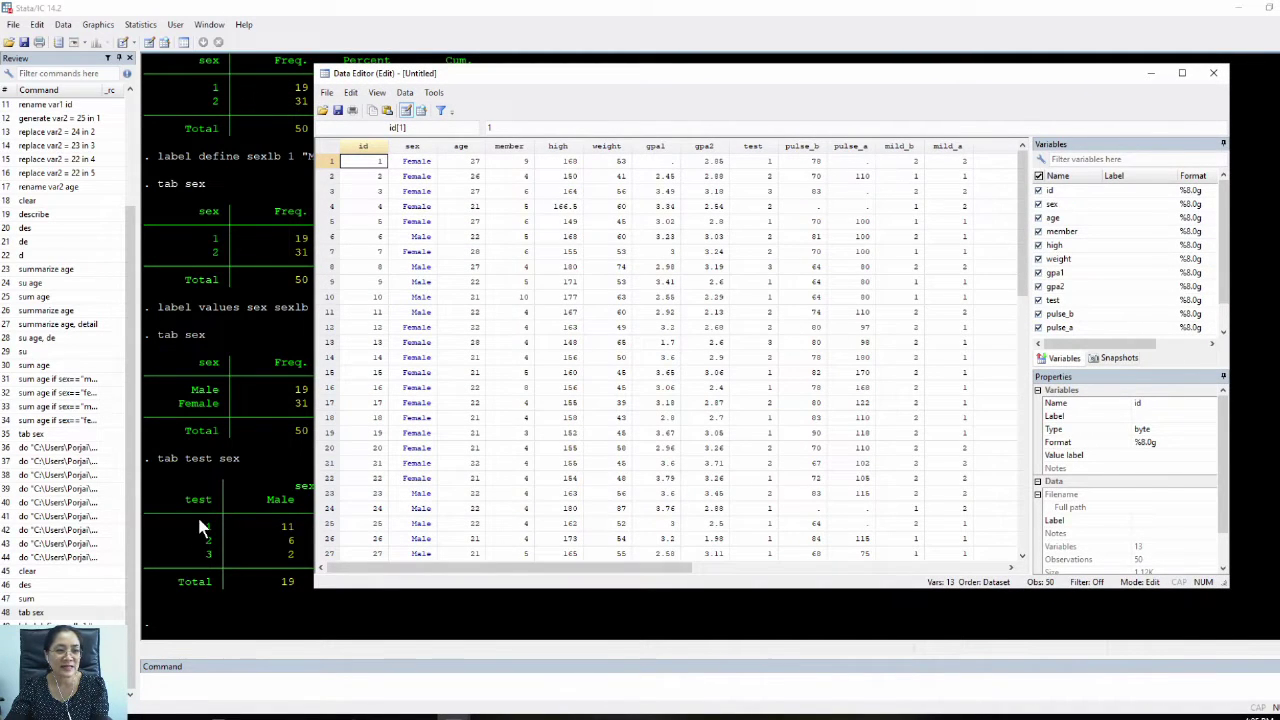
left_click(754, 147)
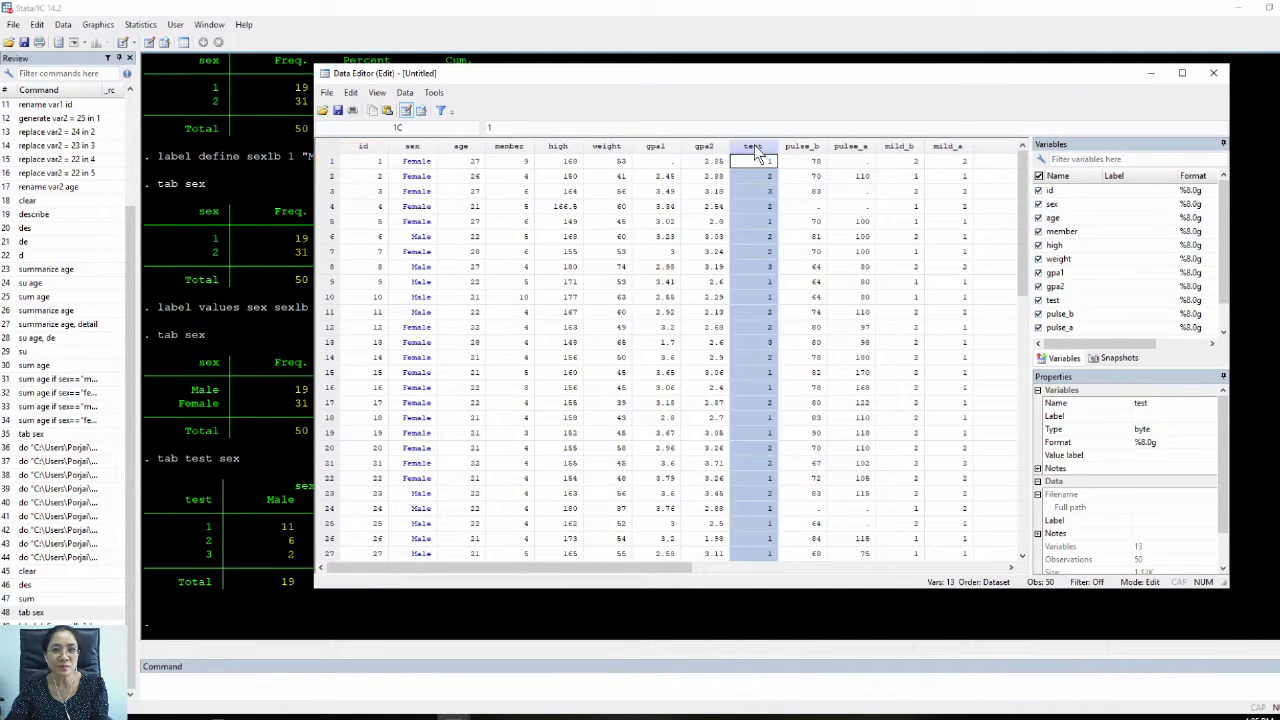
left_click(1051, 457)
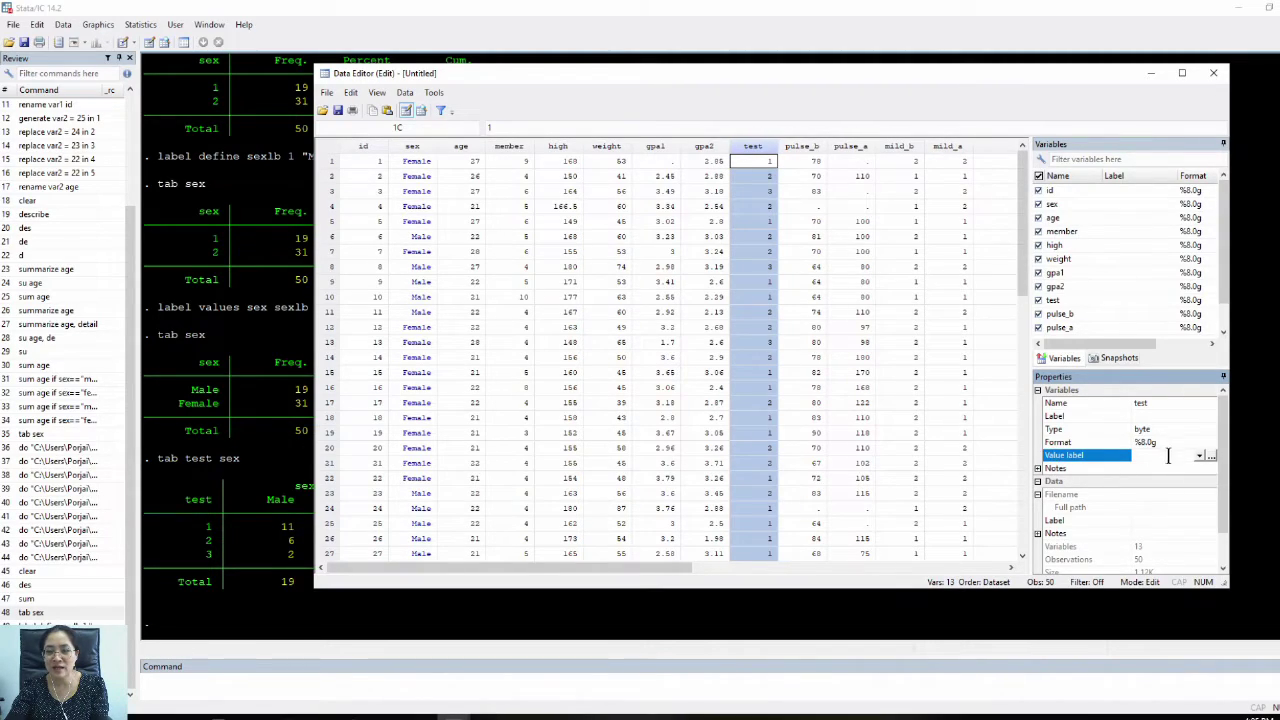
left_click(1200, 455)
left_click(904, 74)
left_click_drag(791, 77, 641, 76)
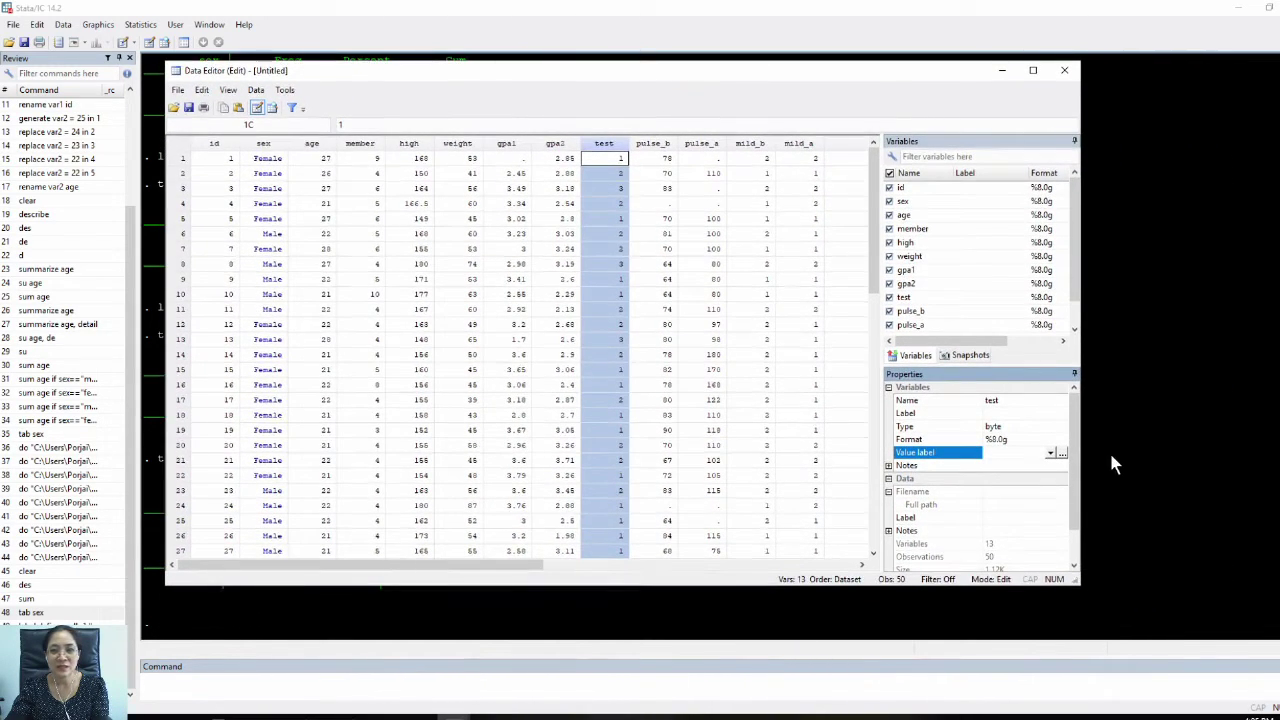
left_click(1062, 453)
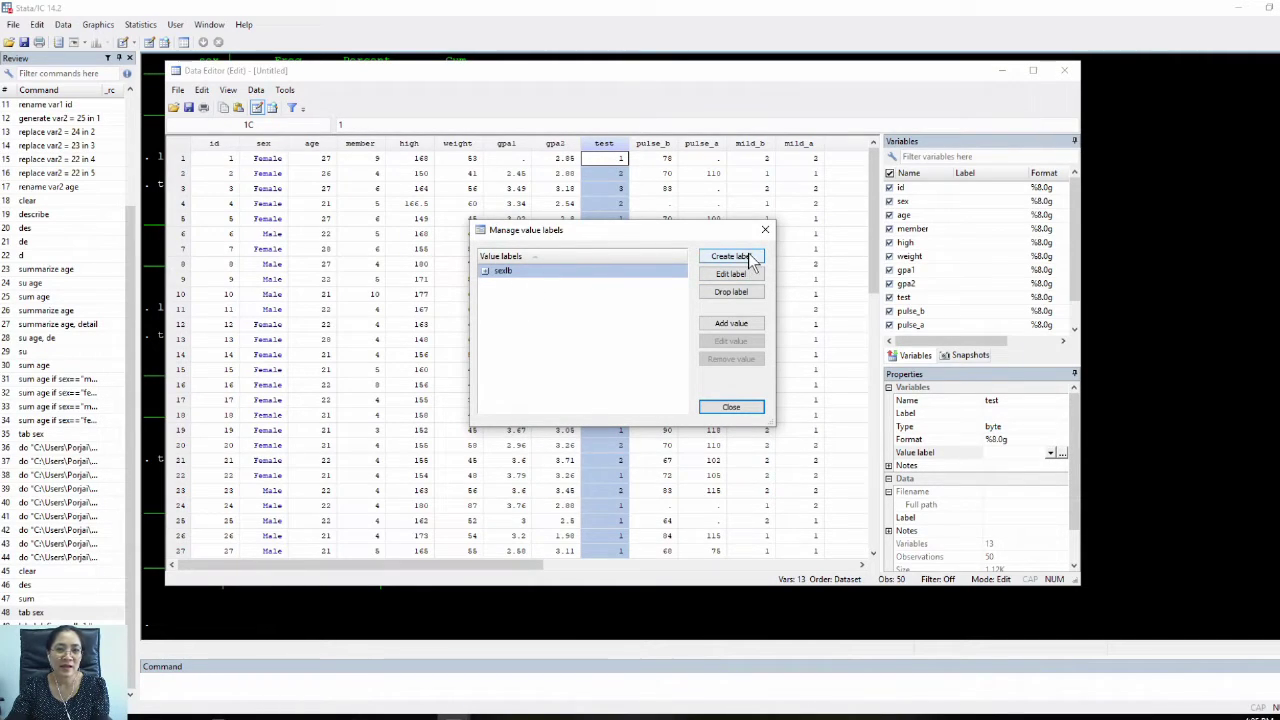
left_click(755, 256)
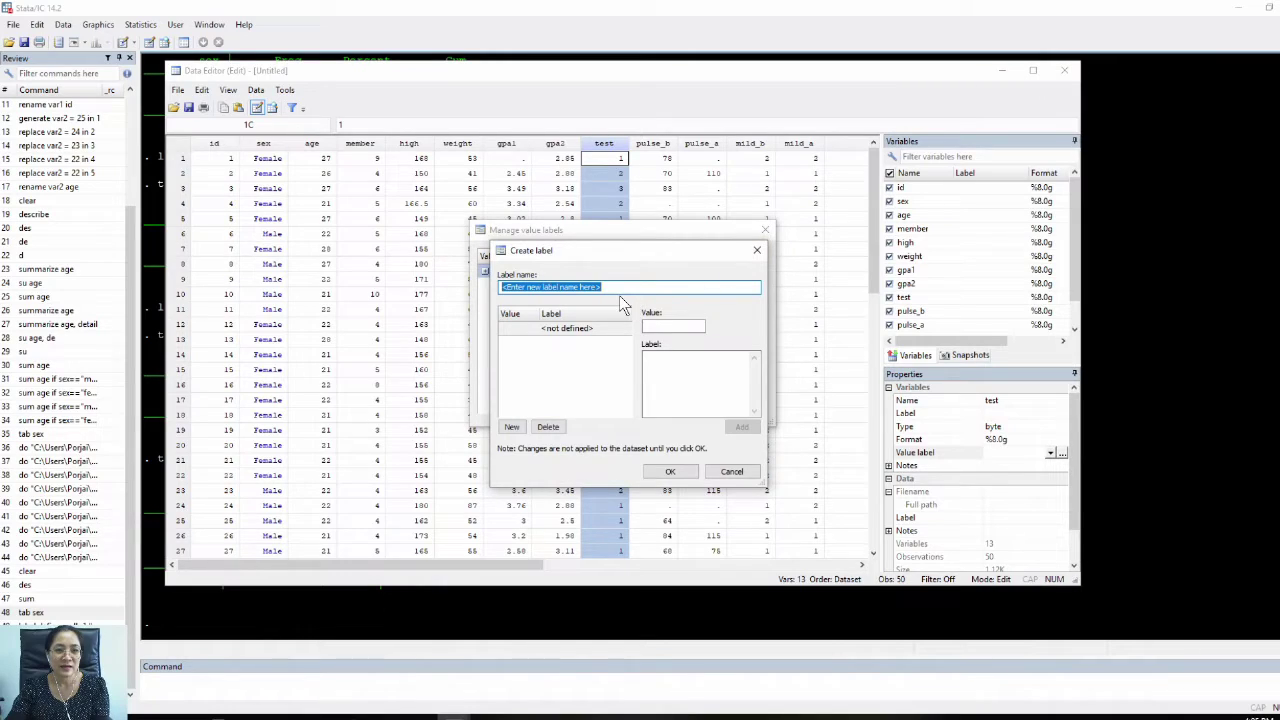
type("testb")
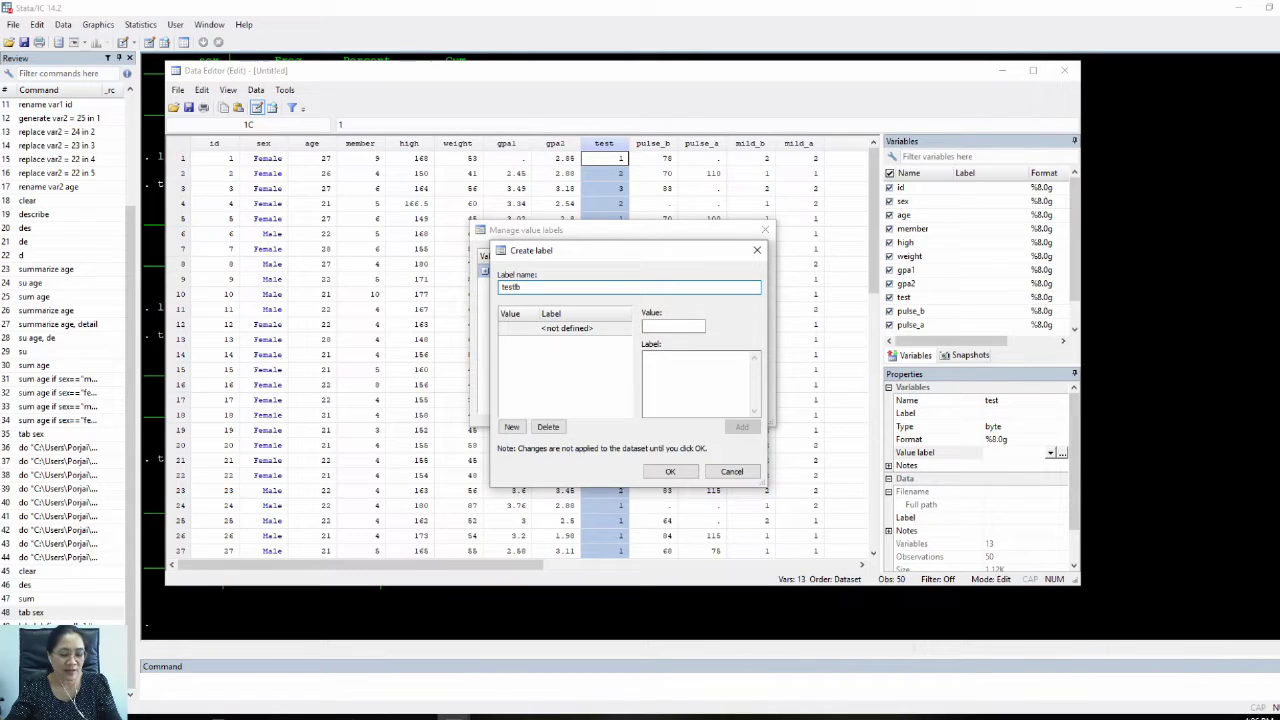
Step: Add value 1 as Quata and value 2 as Entrance to the testlb label
left_click(680, 325)
type("1")
left_click(697, 358)
type("Quata")
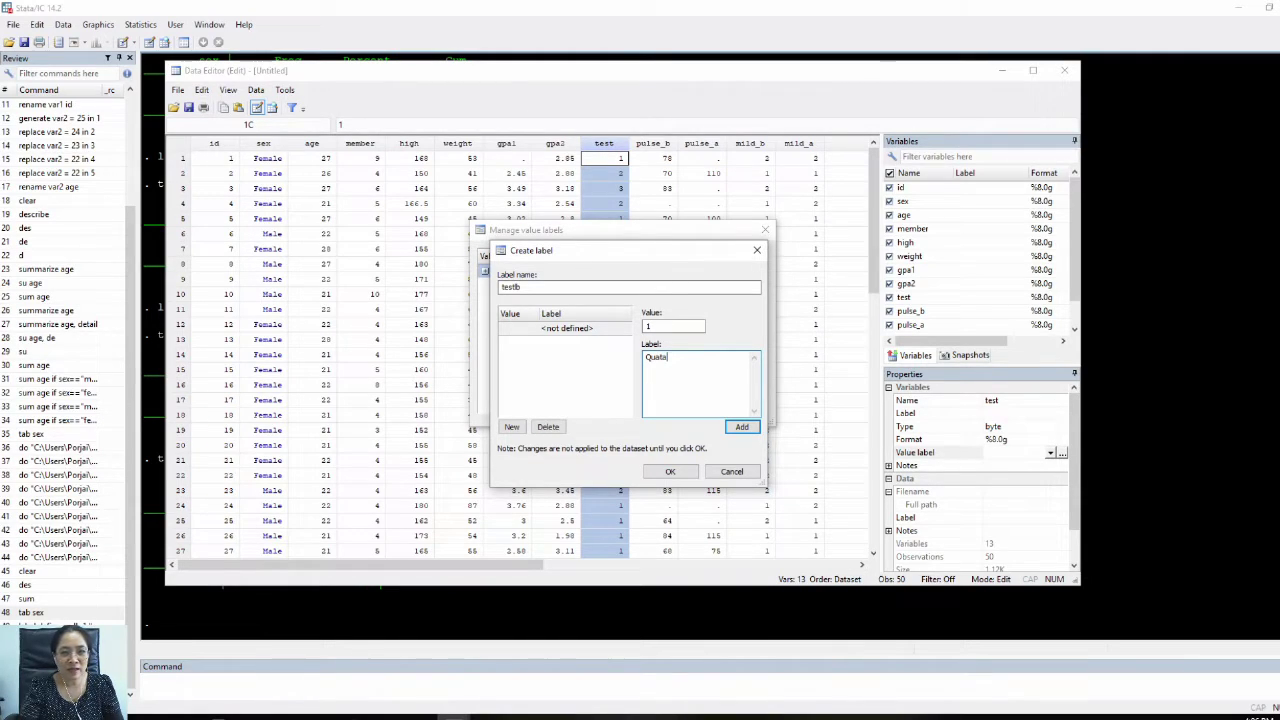
left_click(741, 427)
type("2")
left_click(690, 375)
type("Entrace")
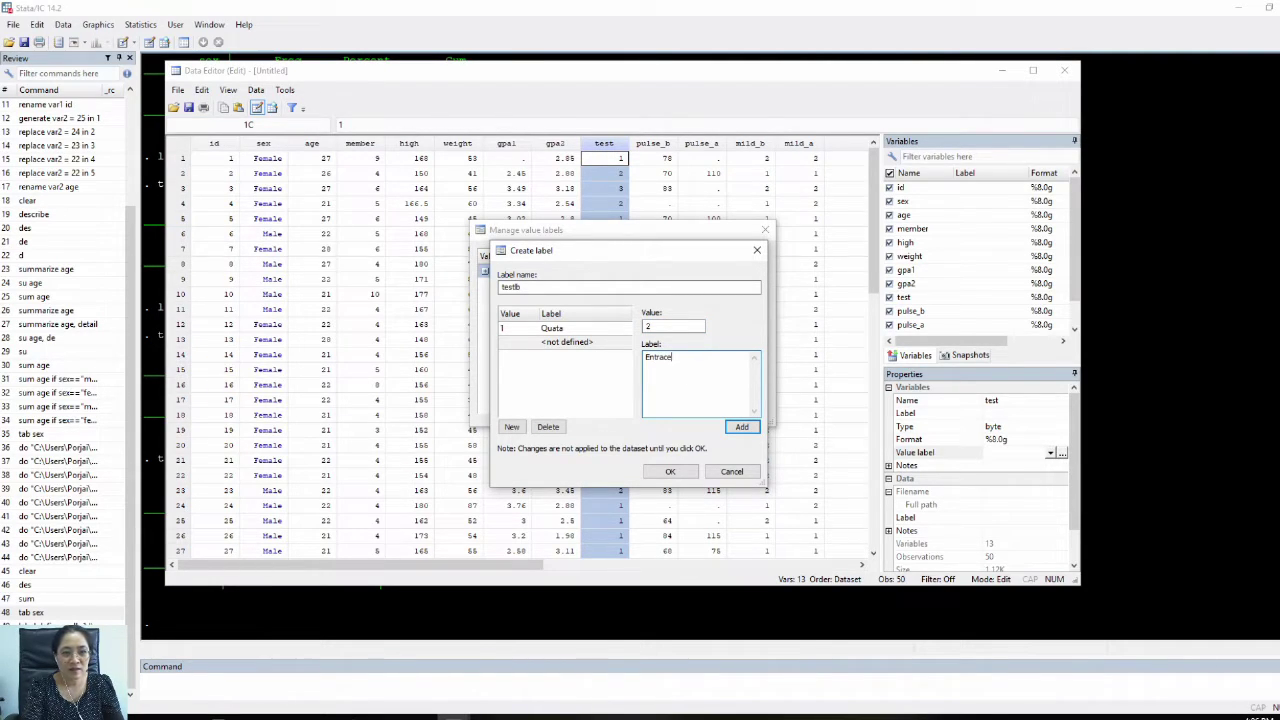
key("BackSpace")
key("BackSpace")
type("nce")
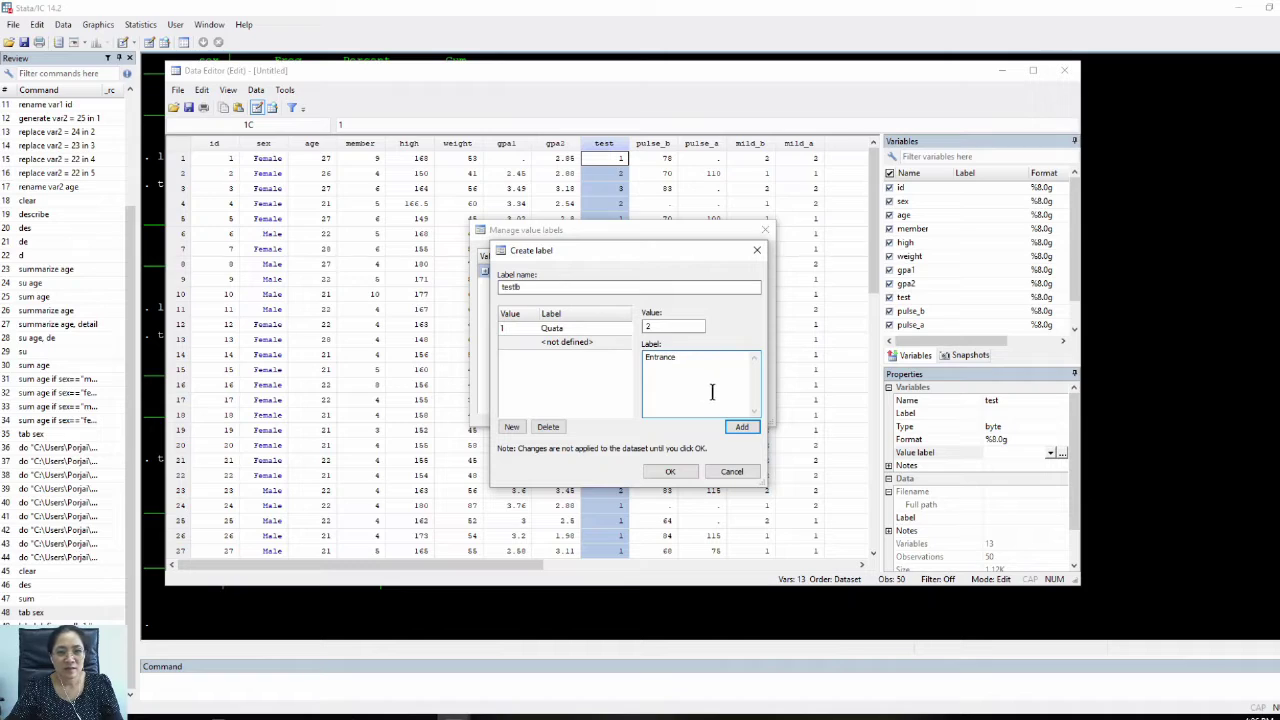
left_click(741, 427)
Step: Add value 3 as Others to the testlb label, save the label and close the value label manager
type("3")
left_click(686, 357)
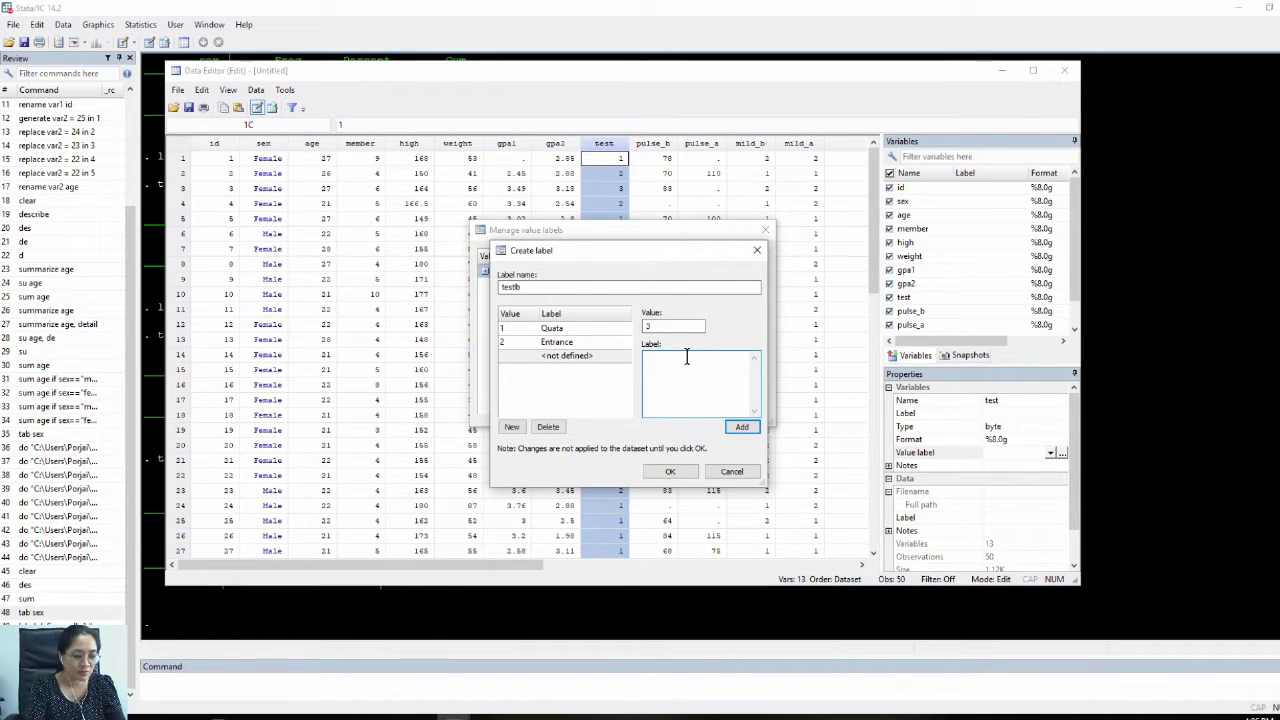
type("Others")
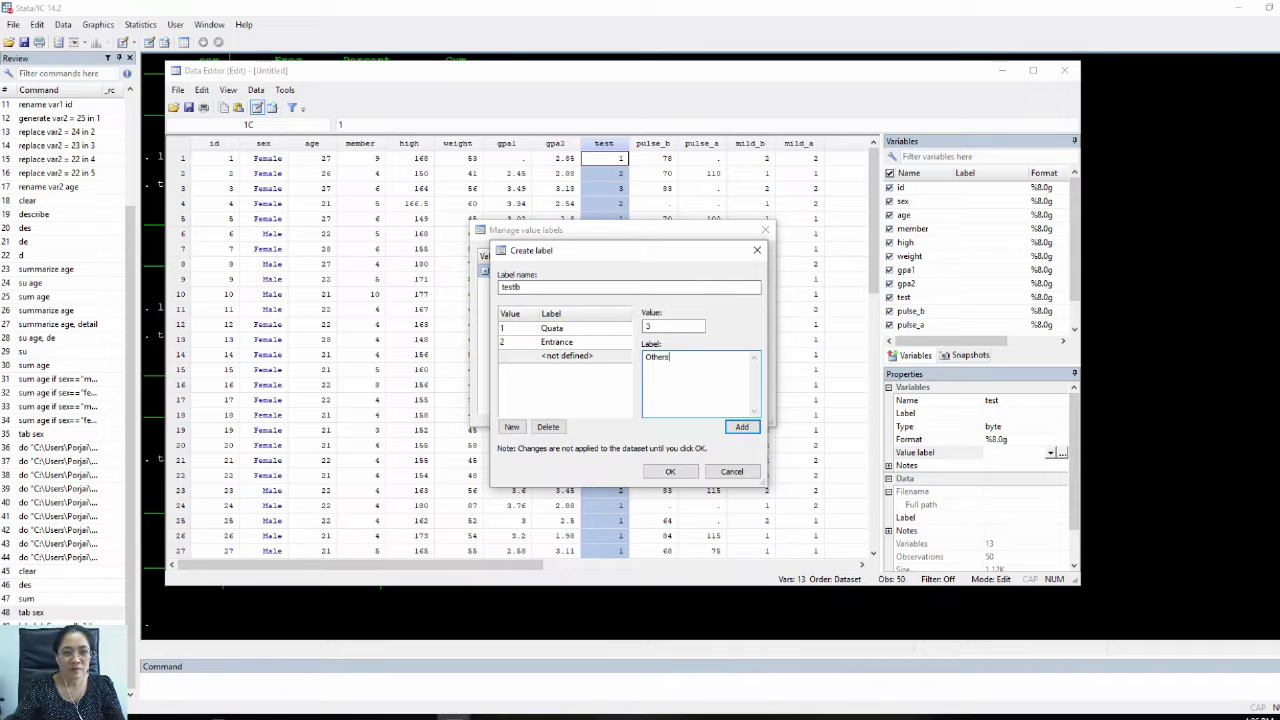
left_click(740, 427)
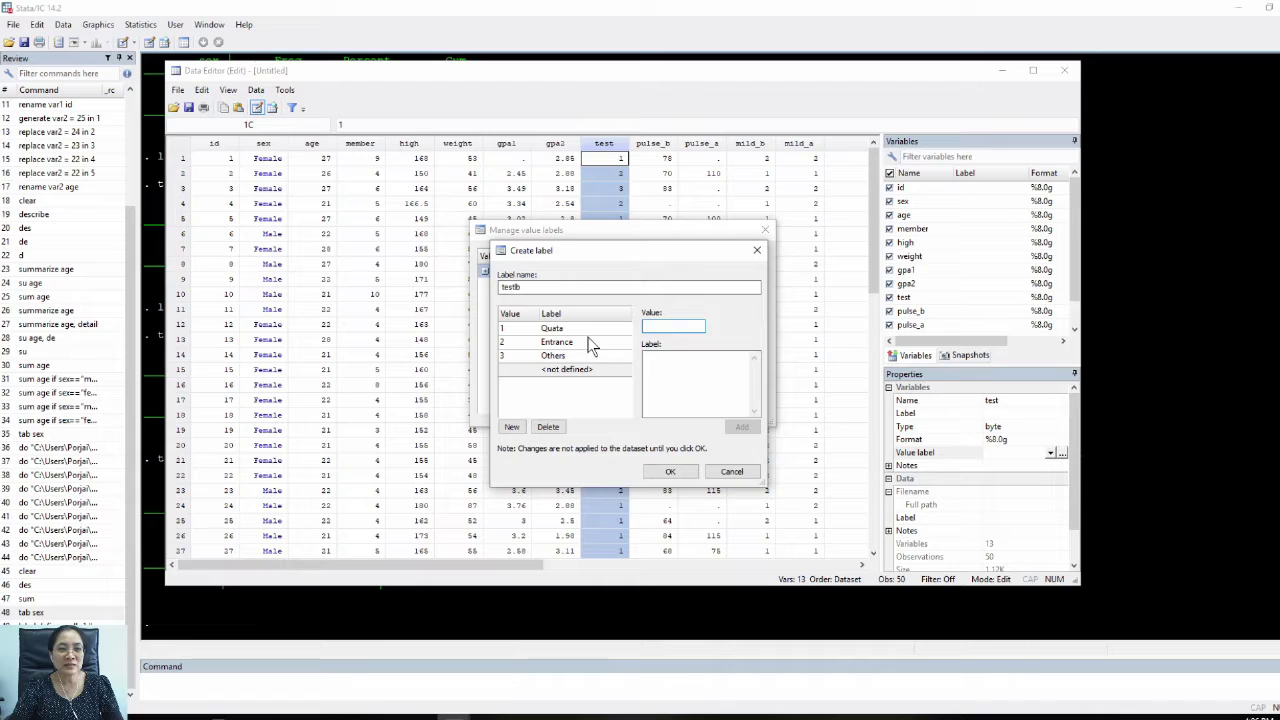
left_click(670, 471)
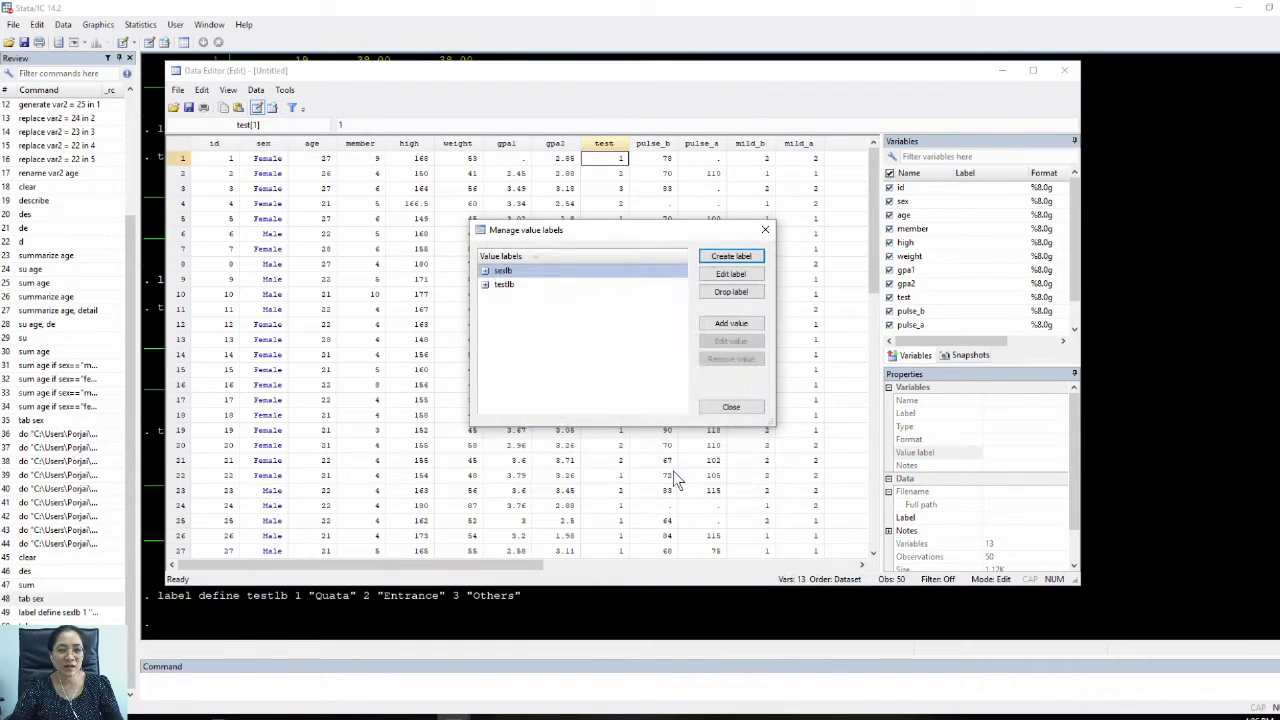
left_click(731, 408)
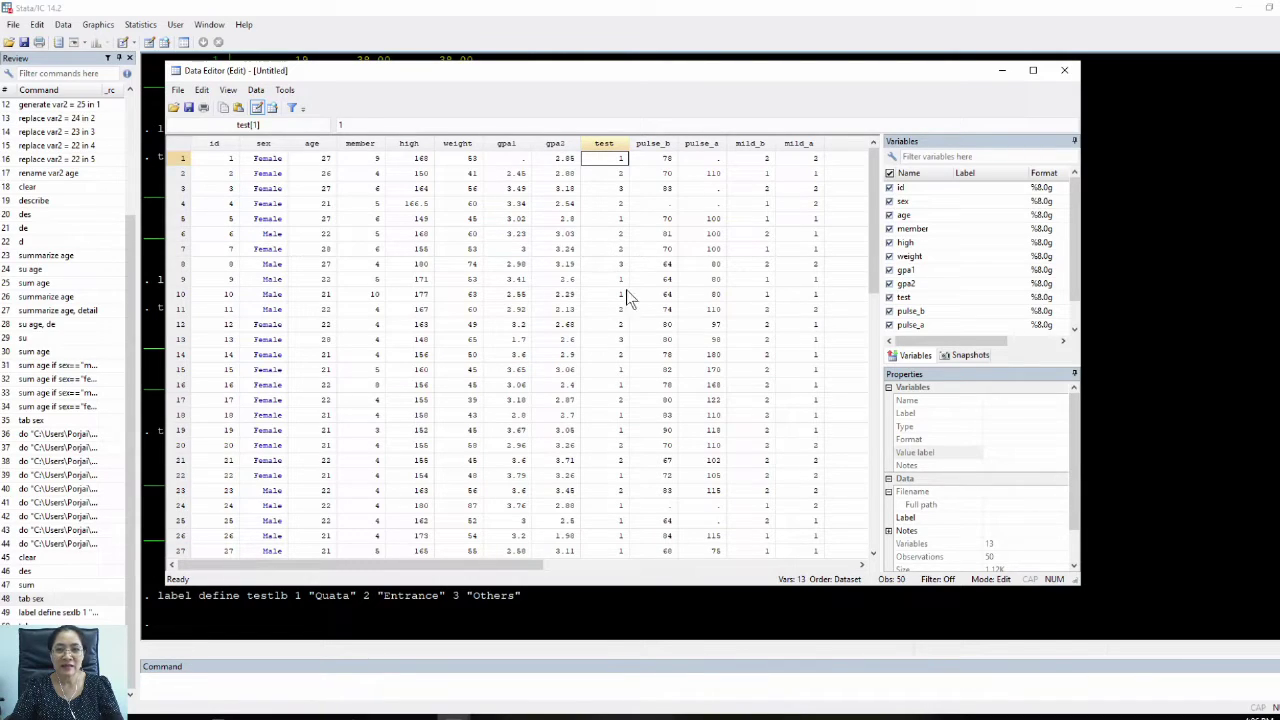
Step: Assign the testlb value label to the test variable
left_click(604, 145)
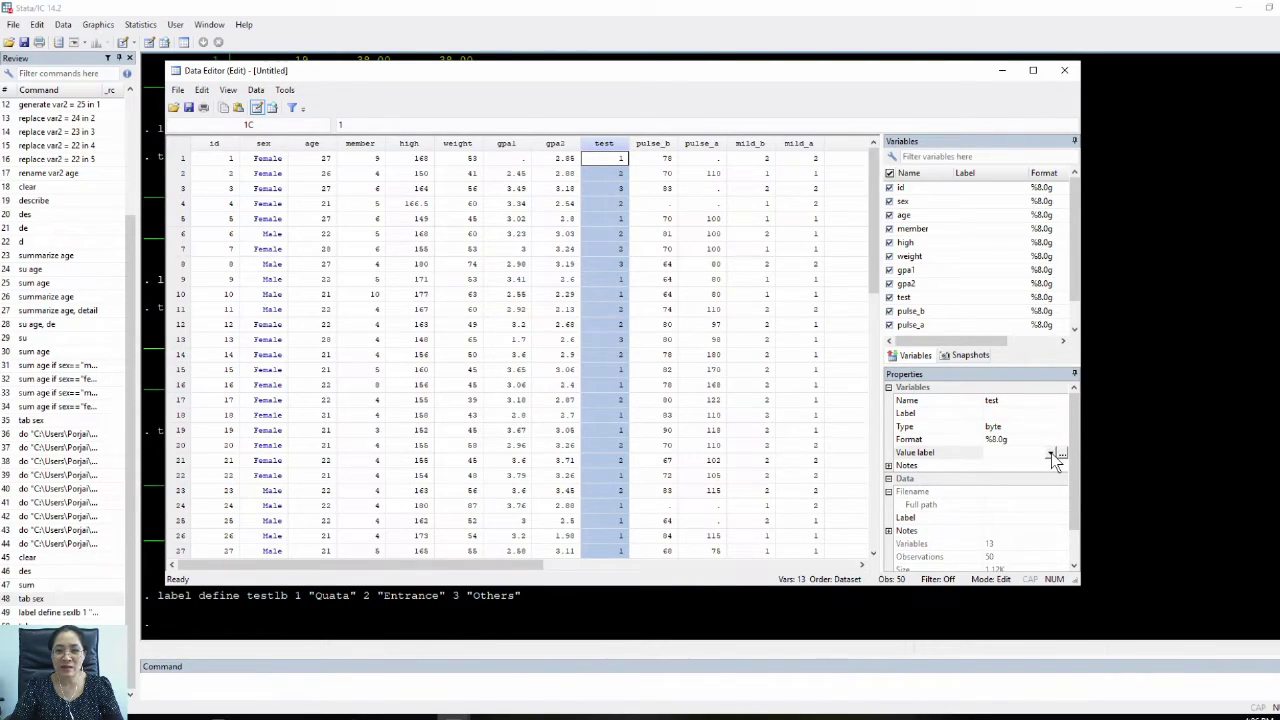
left_click(990, 408)
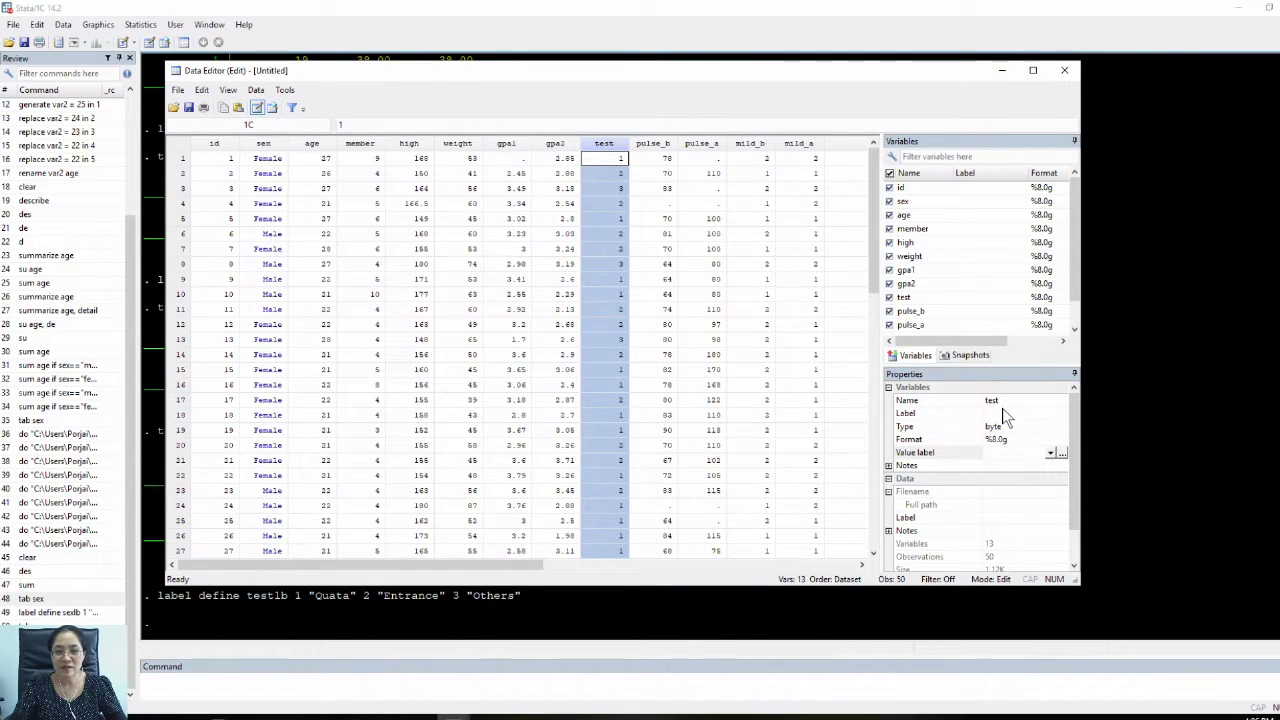
left_click(1049, 455)
left_click(1050, 455)
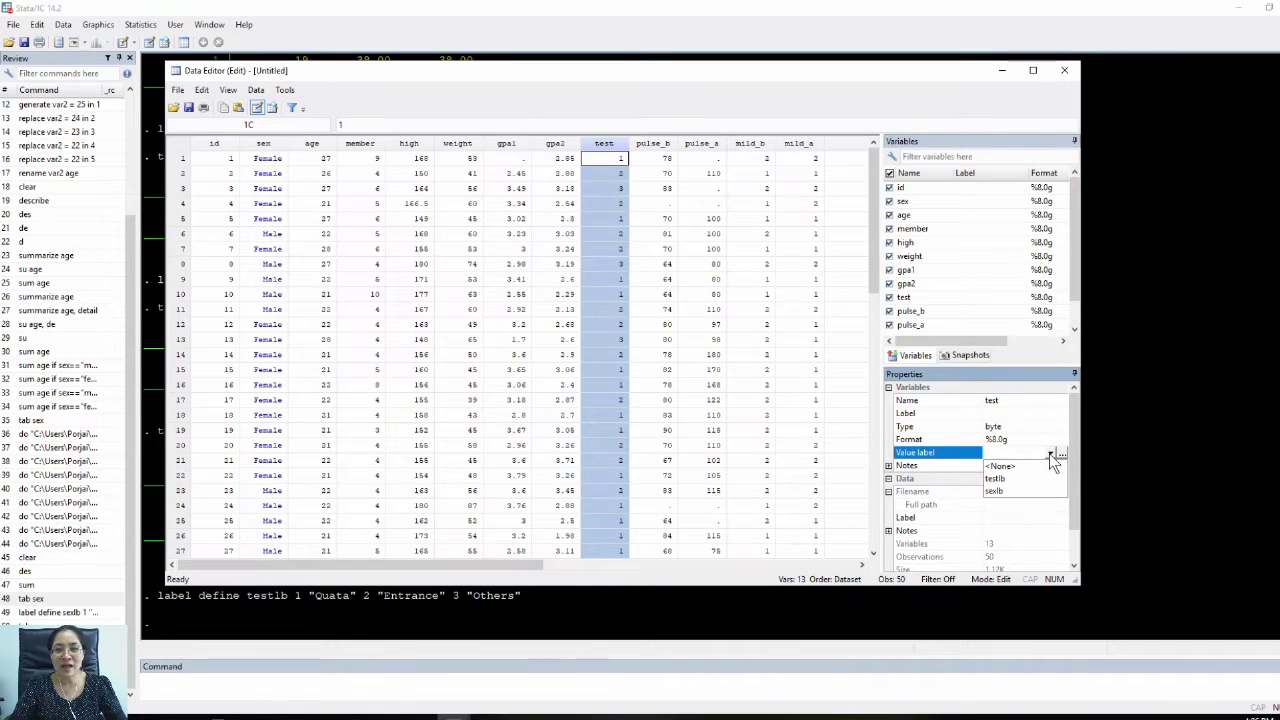
left_click(1004, 479)
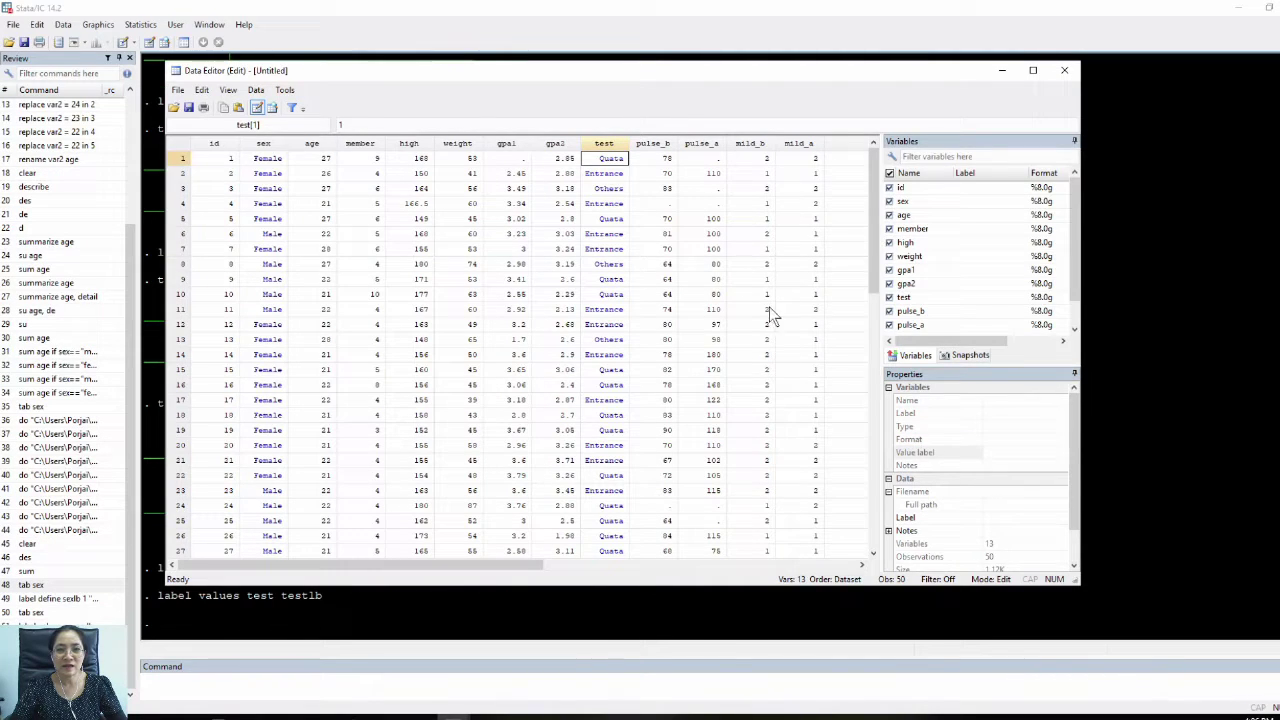
Step: Examine several cells in the test column to see the numeric value stored behind each label
left_click(604, 248)
left_click(605, 309)
left_click(605, 400)
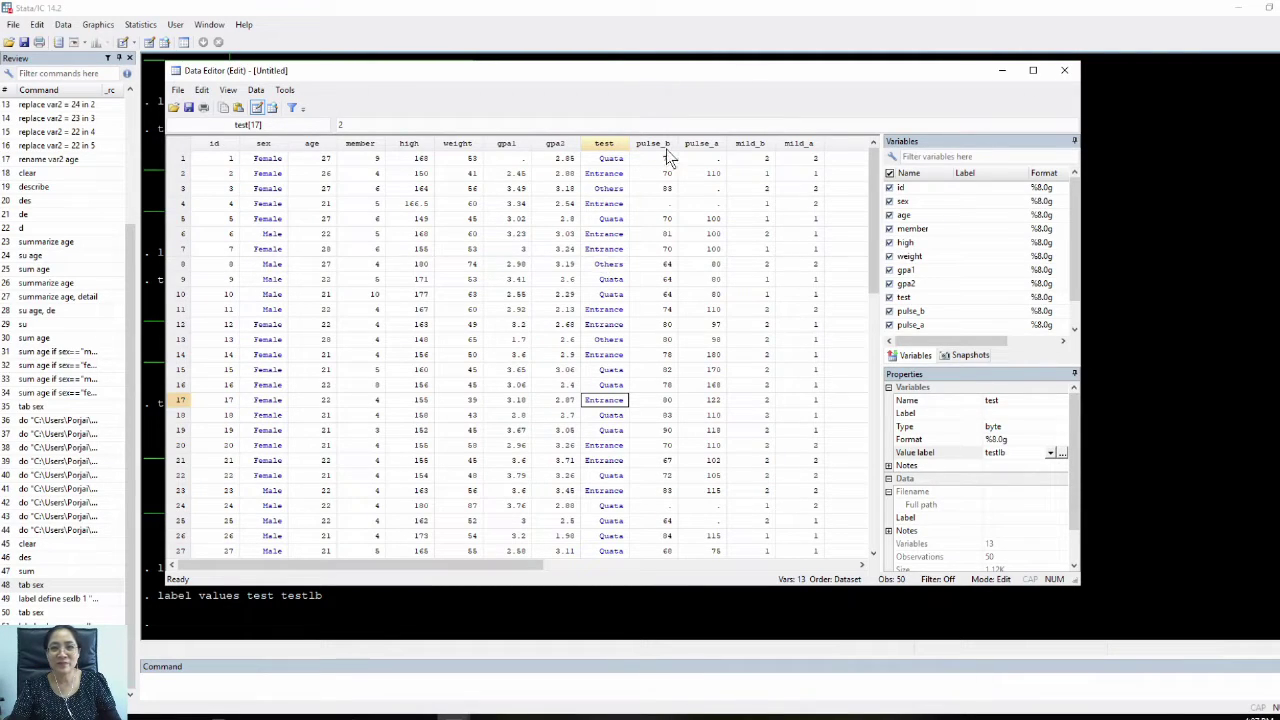
Step: Leave the Data Editor and rerun tab test sex with both value labels applied
left_click(1065, 72)
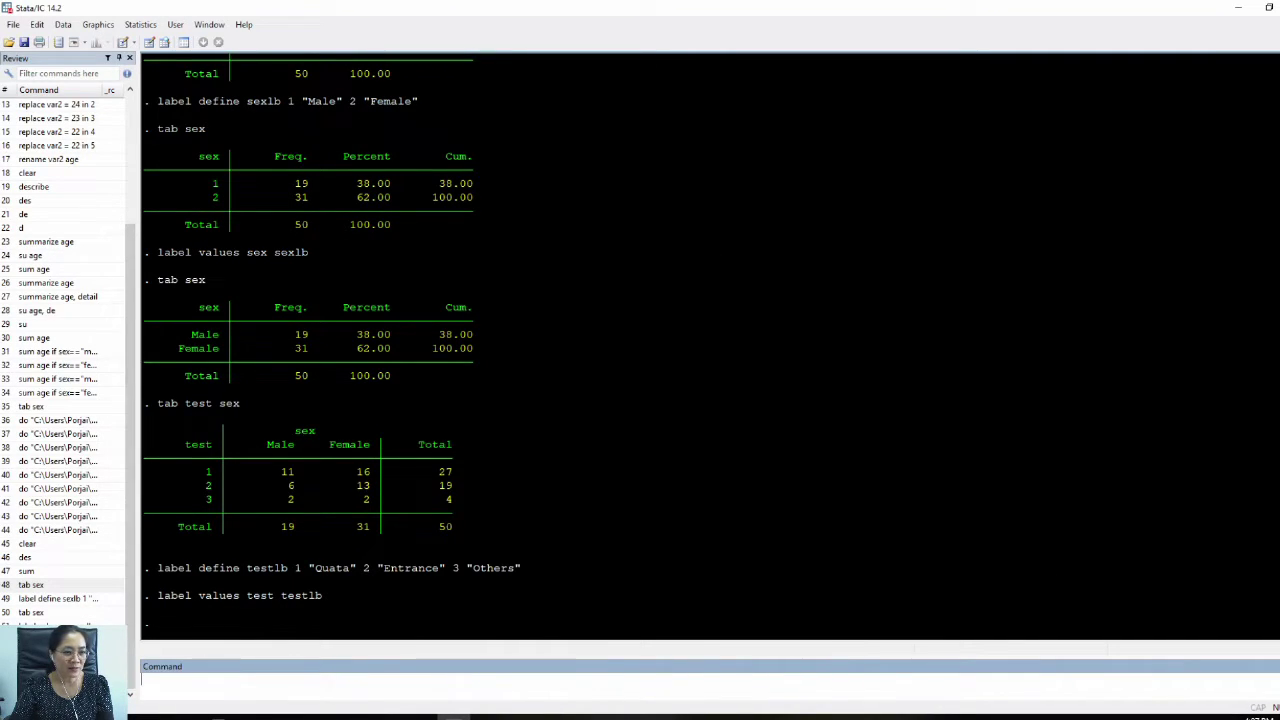
key("Page_Up")
key("Page_Up")
key("Page_Up")
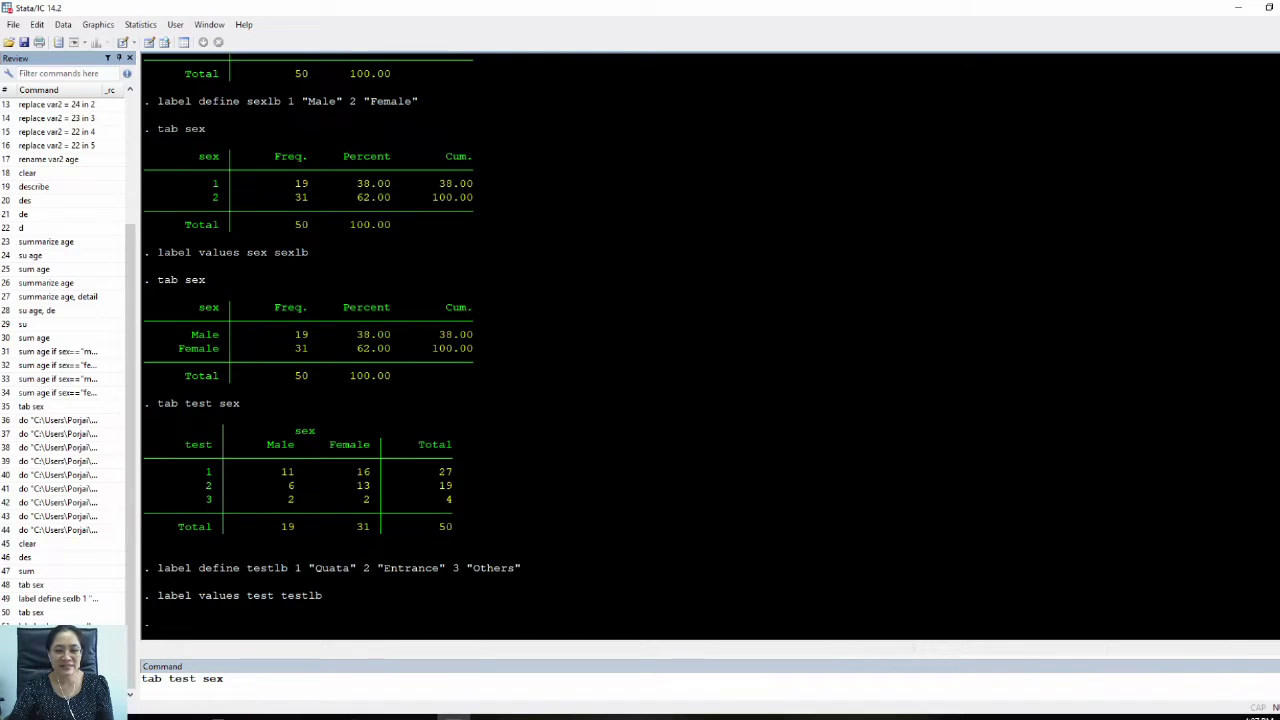
key("Return")
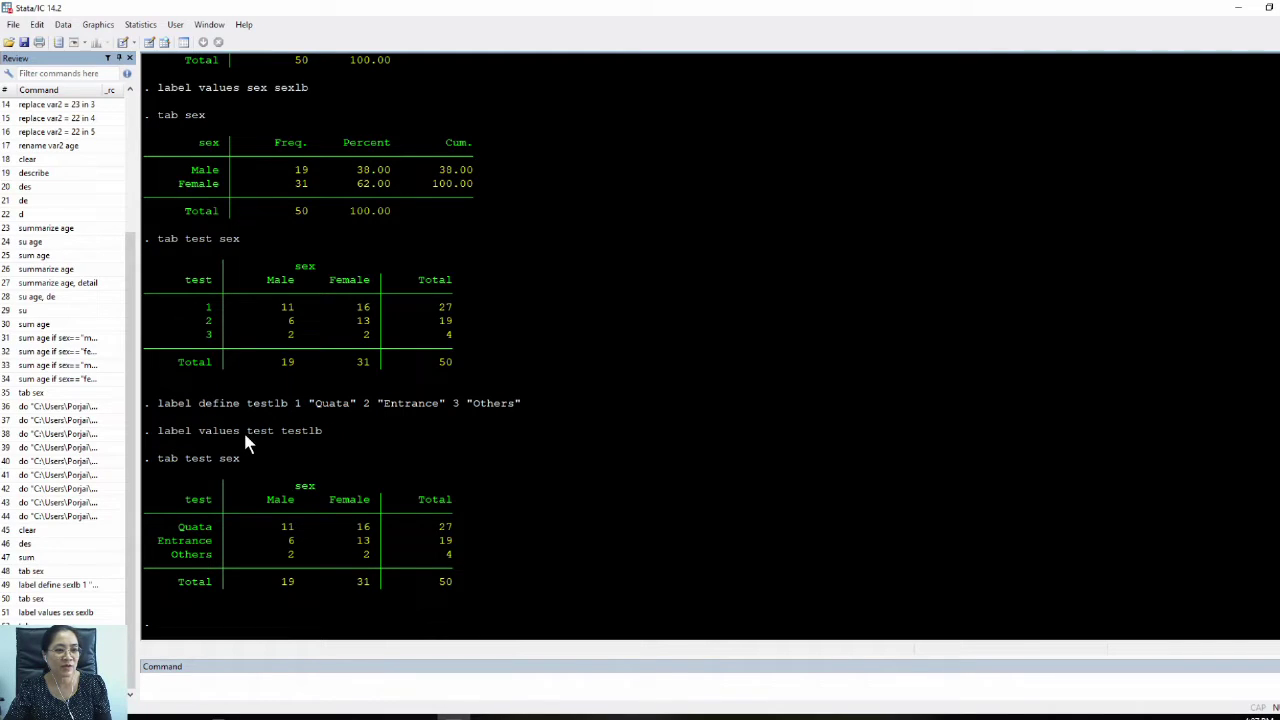
left_click(251, 28)
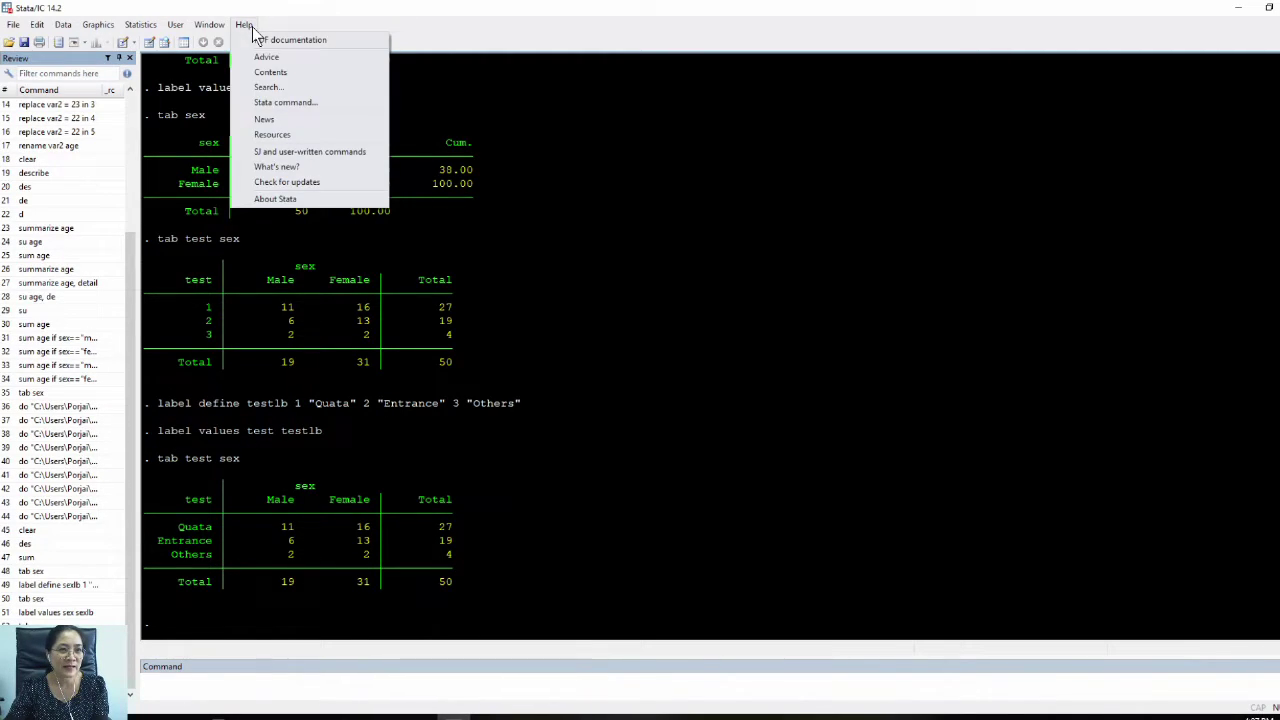
left_click(358, 105)
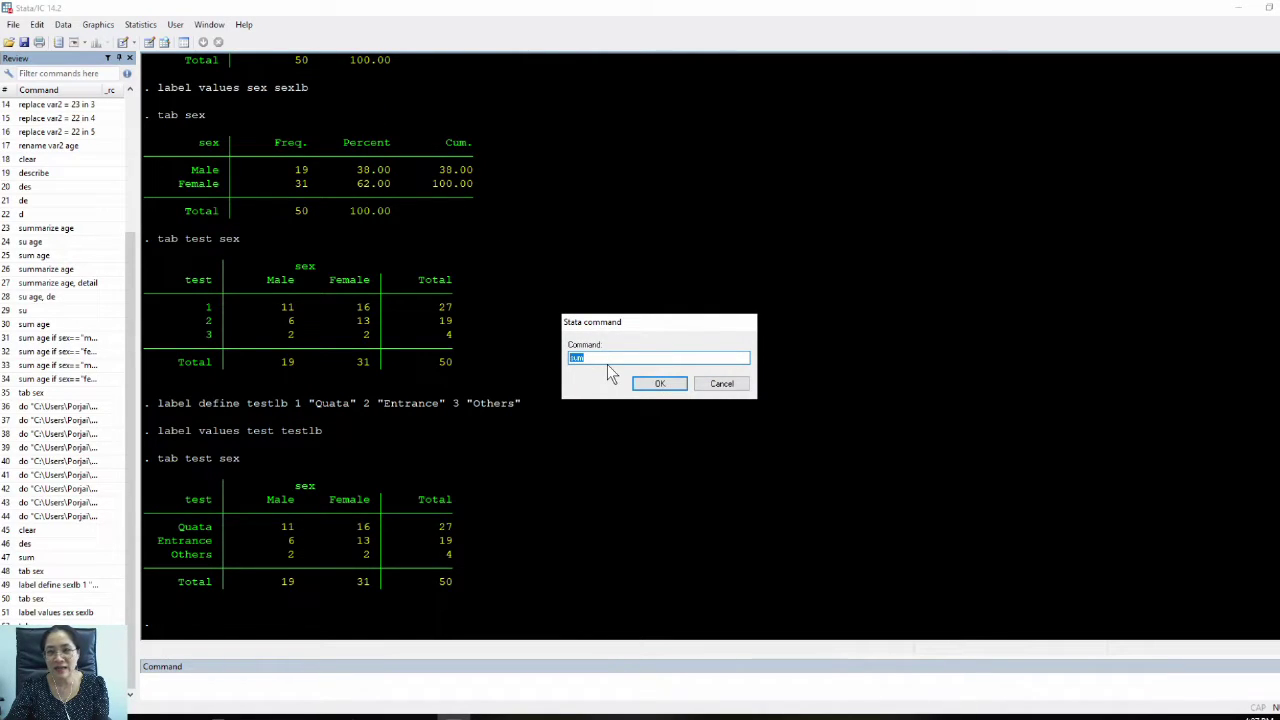
left_click(721, 384)
Step: Cross-tabulate test by sex with column percentages by running tab test sex, col
left_click(258, 680)
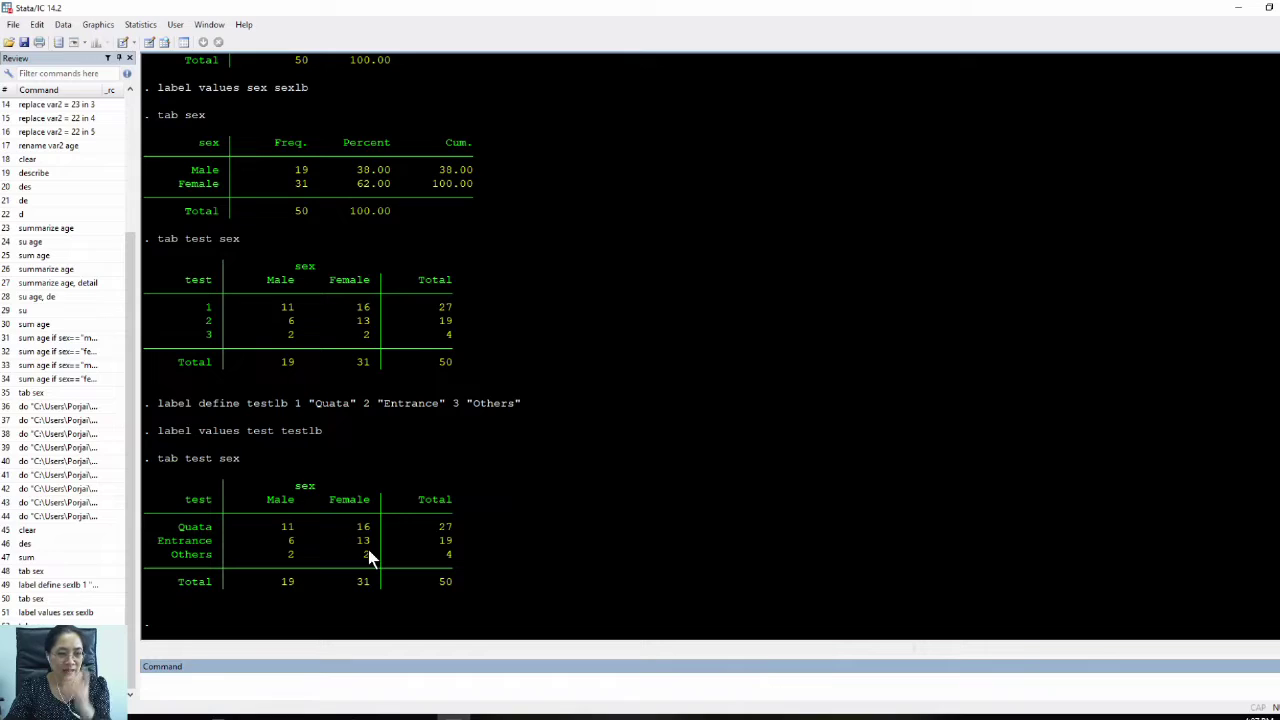
type("tab test sex")
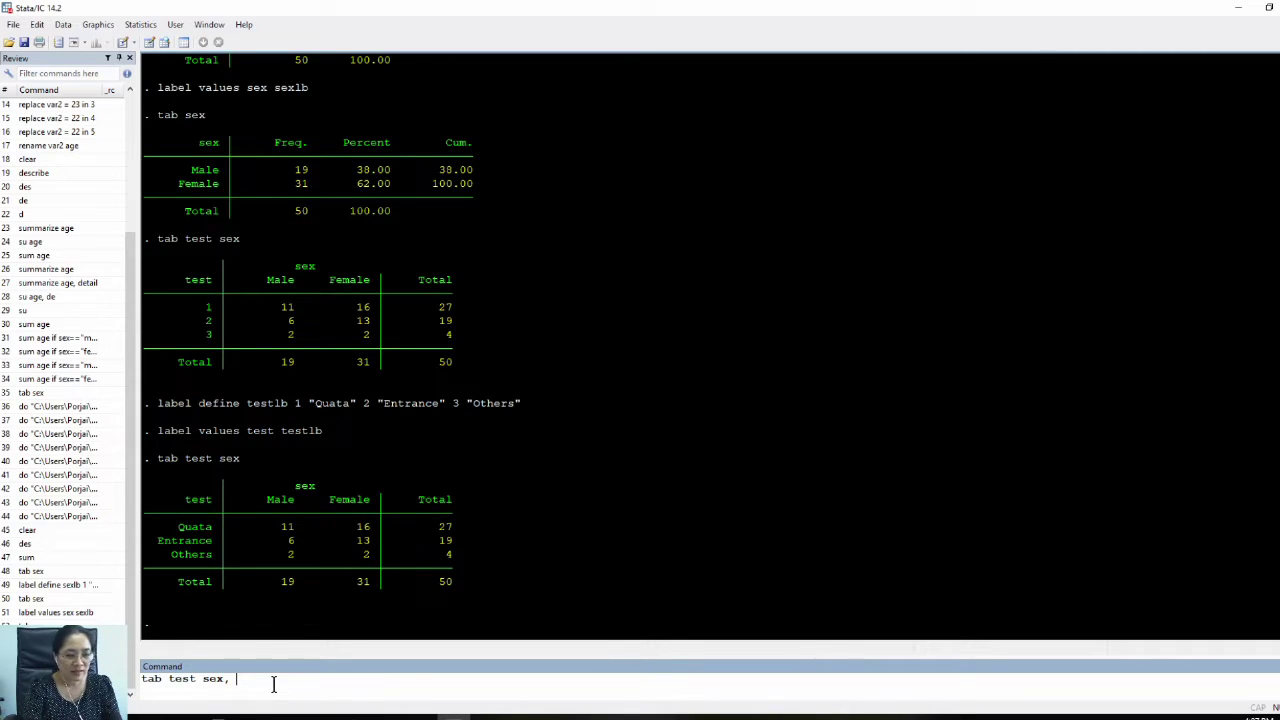
type(",")
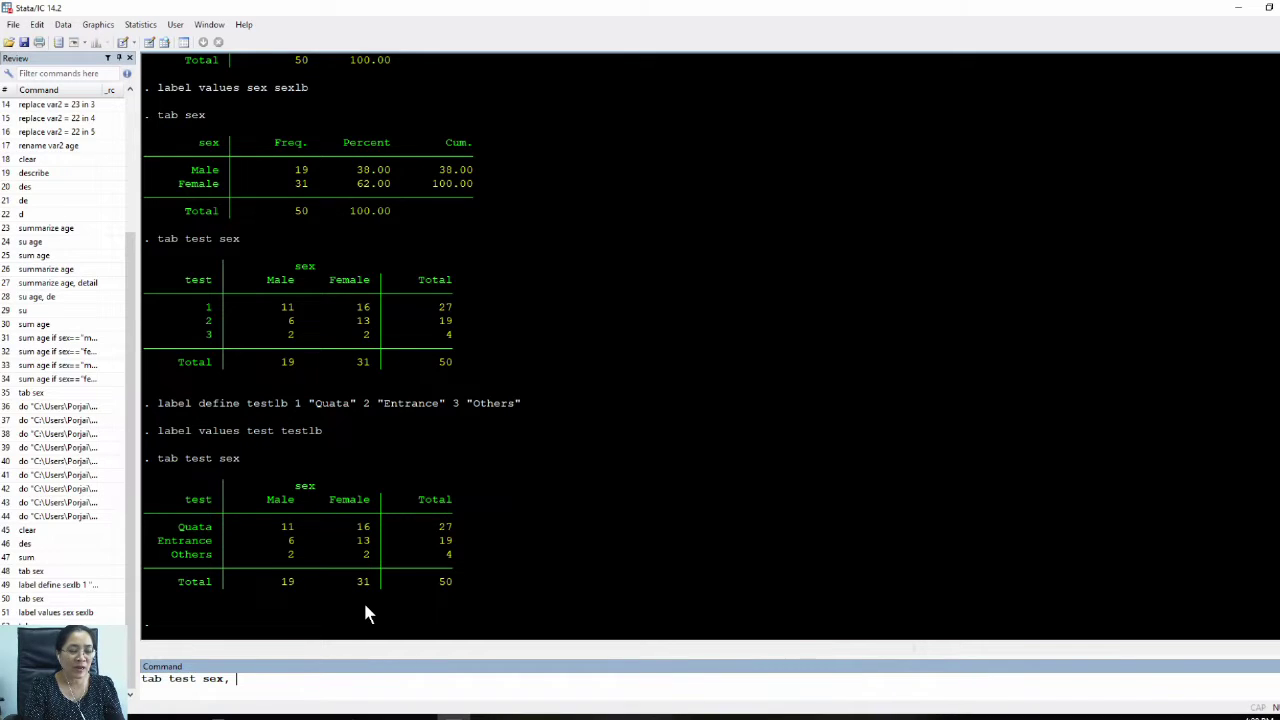
type("col")
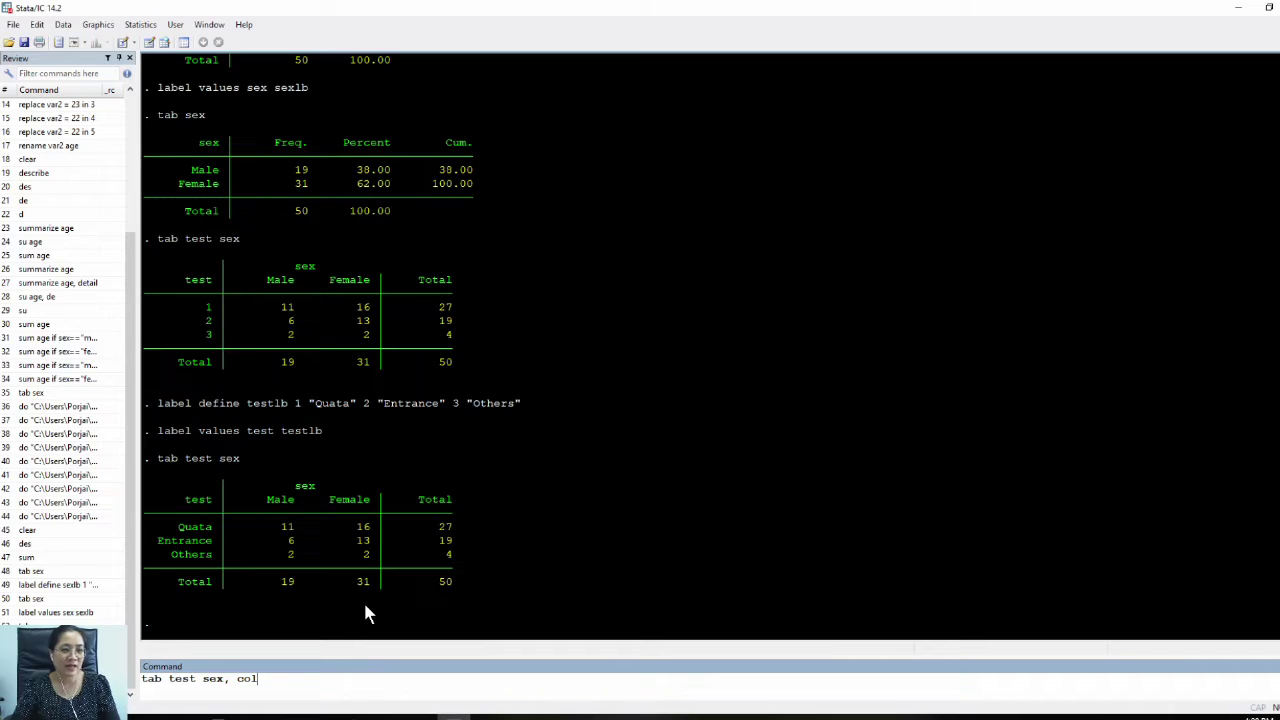
key("Return")
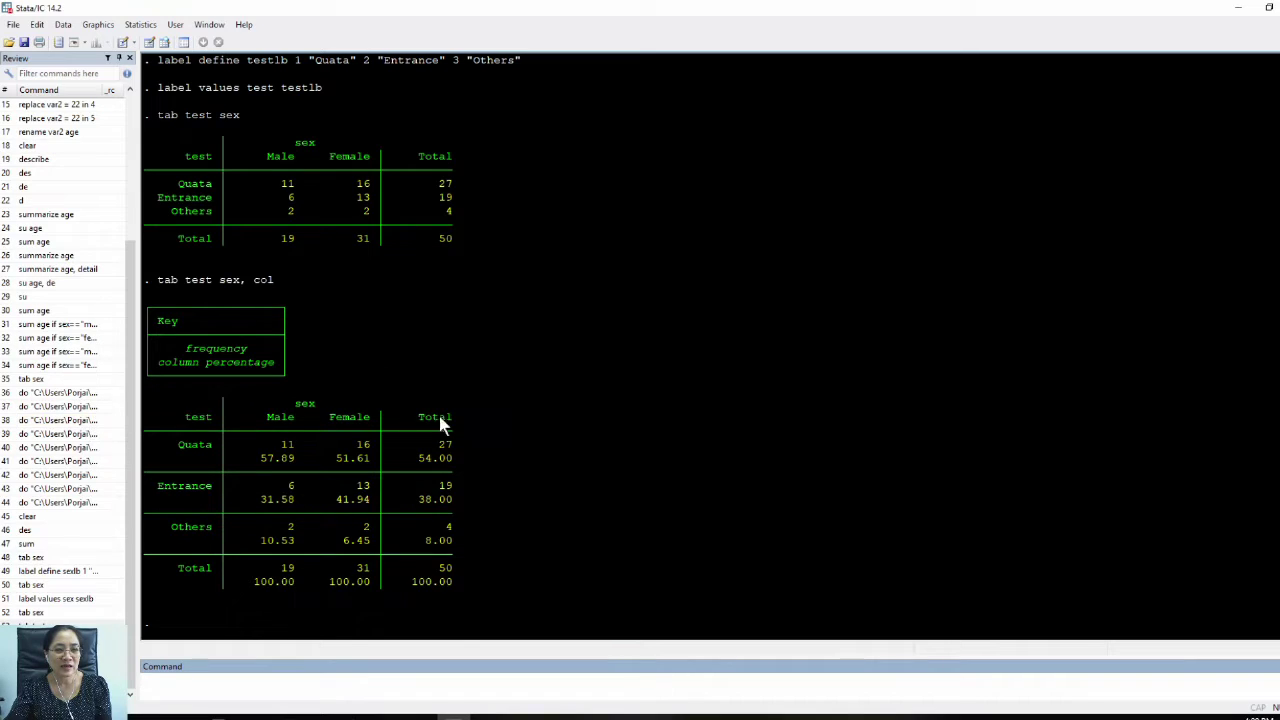
Step: Switch to the PDF handout in Adobe Acrobat Reader and review the tabstat and histogram examples on pages 8 and 9
left_click(387, 717)
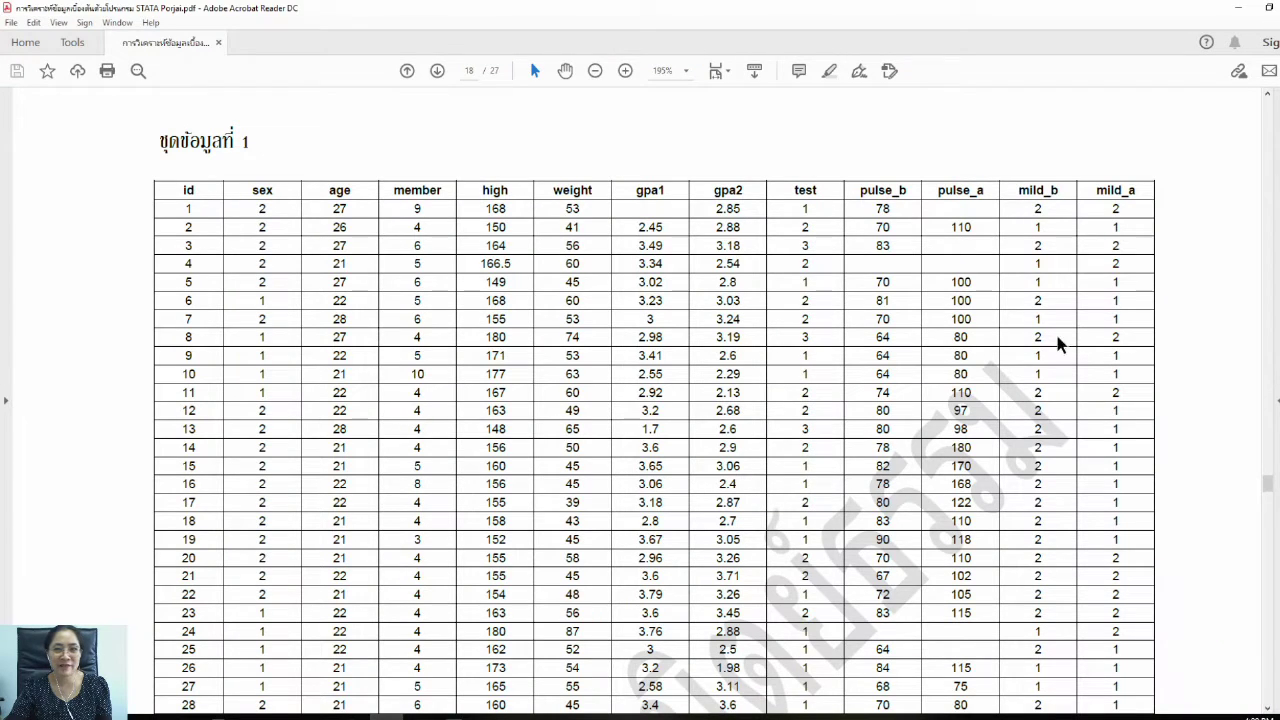
left_click_drag(1268, 490, 1257, 281)
left_click_drag(323, 303, 416, 310)
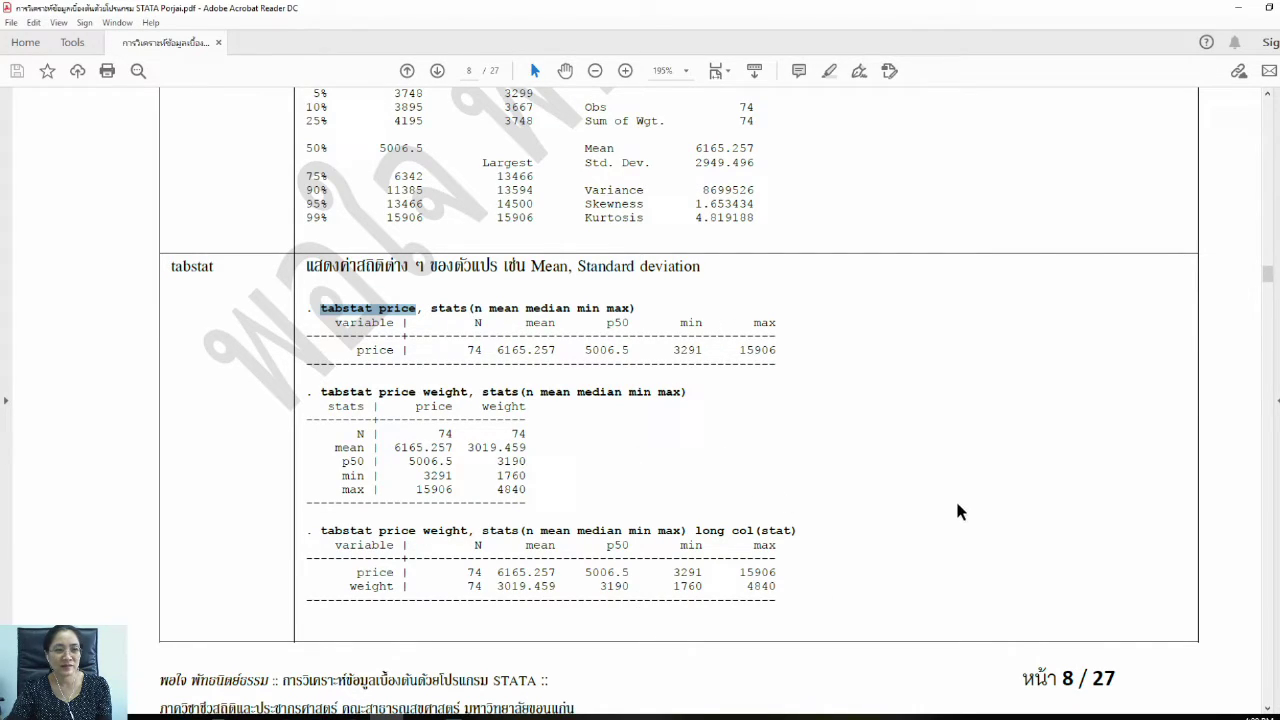
scroll(957, 511, "down", 10)
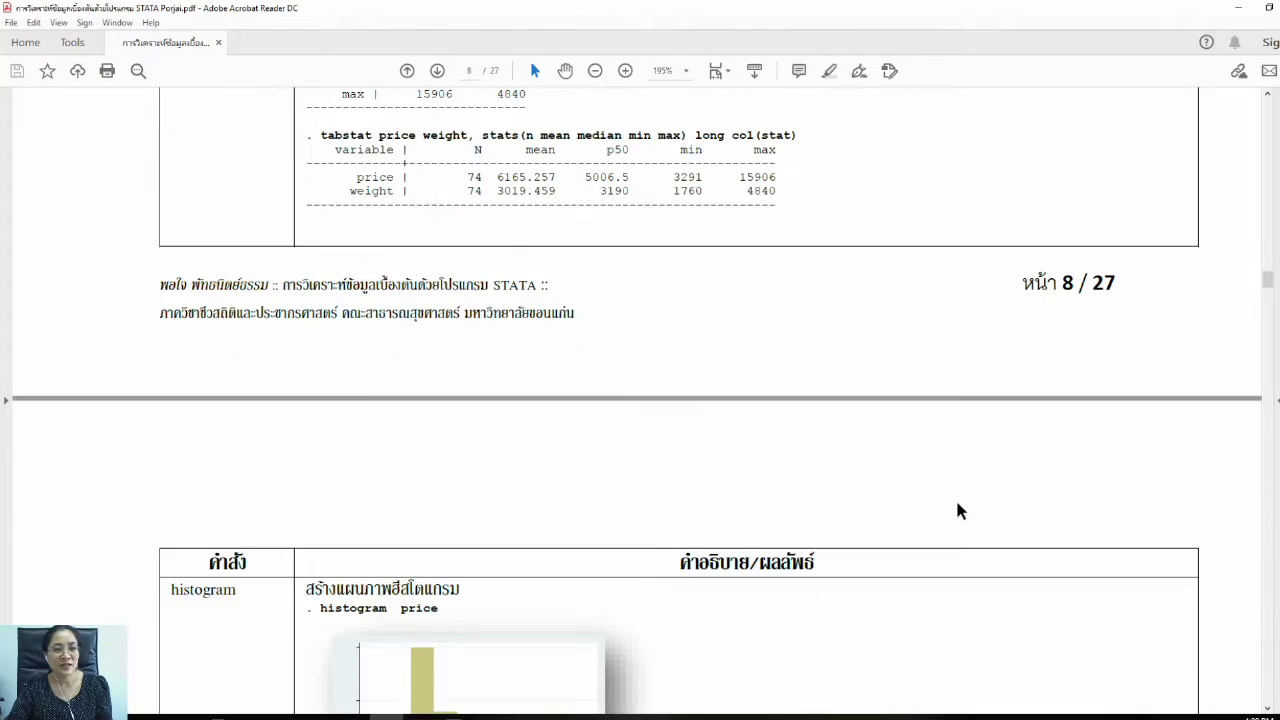
scroll(957, 511, "down", 3)
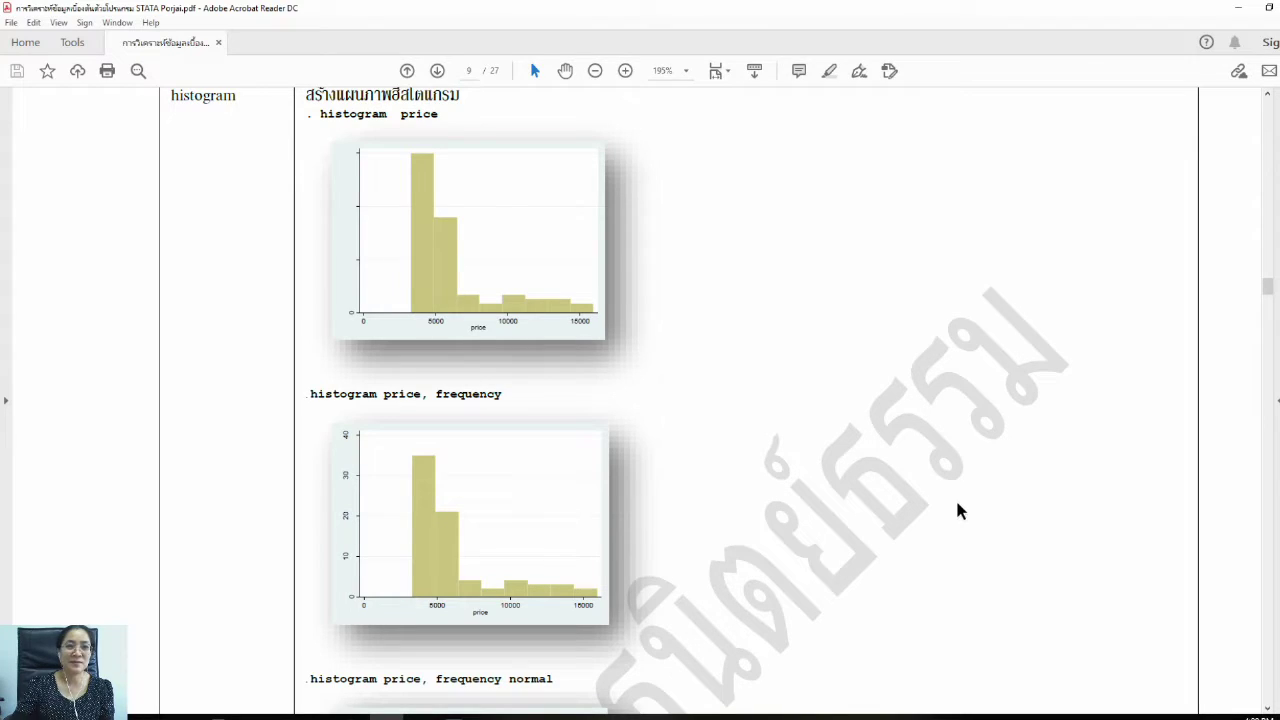
scroll(735, 486, "down", 5)
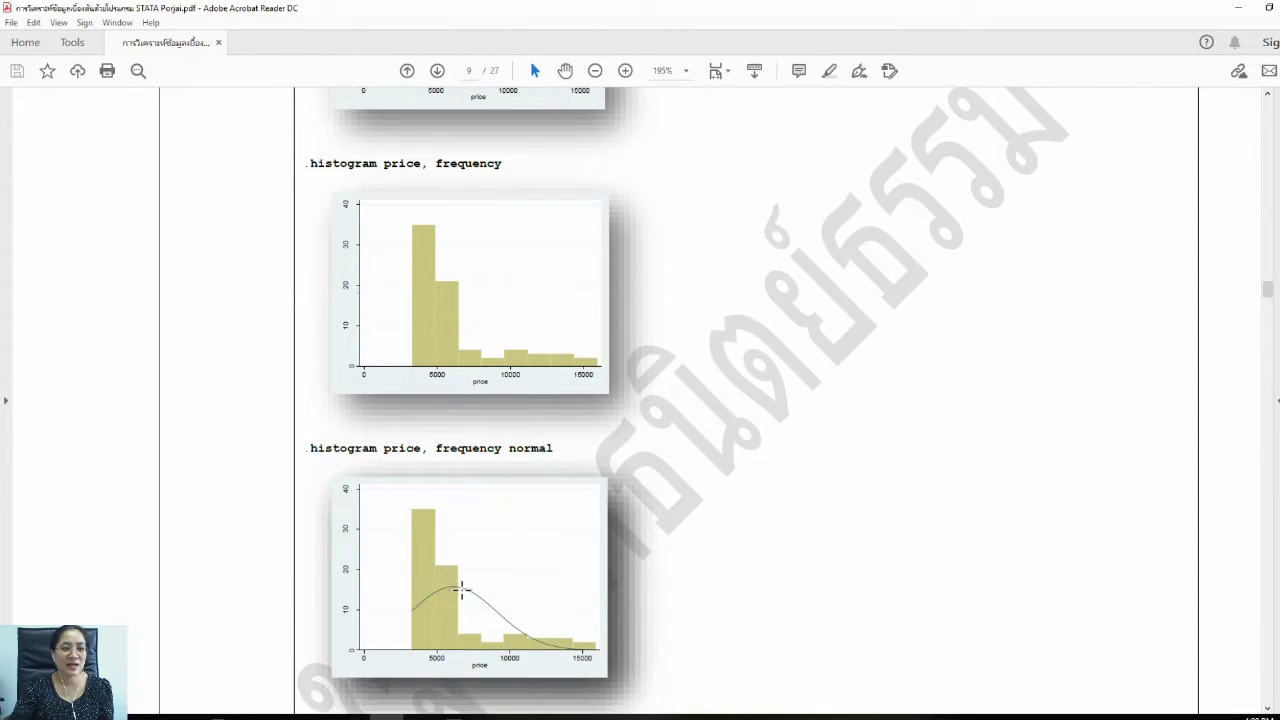
scroll(460, 585, "down", 4)
scroll(614, 524, "down", 4)
scroll(614, 524, "down", 12)
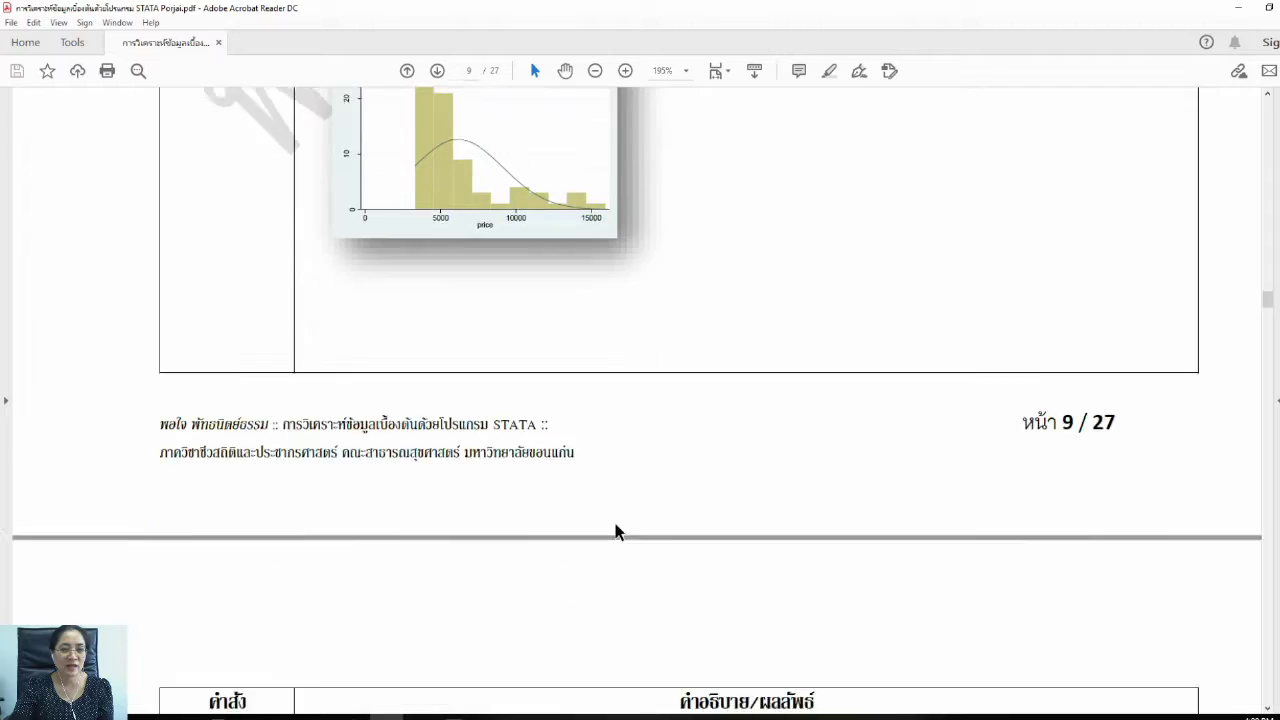
Step: Examine the graph hbox price box plot at 300% zoom, plus the stem and frequency table examples on page 10
scroll(618, 521, "up", 1)
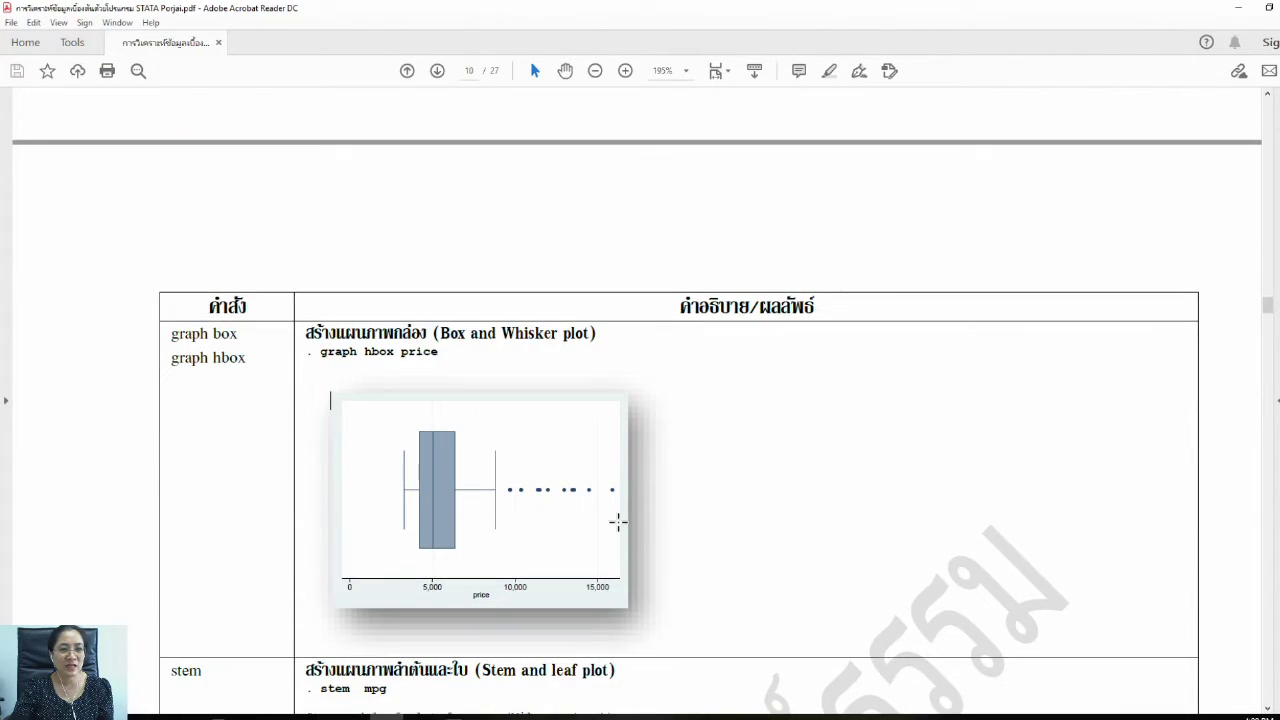
scroll(614, 515, "up", 2)
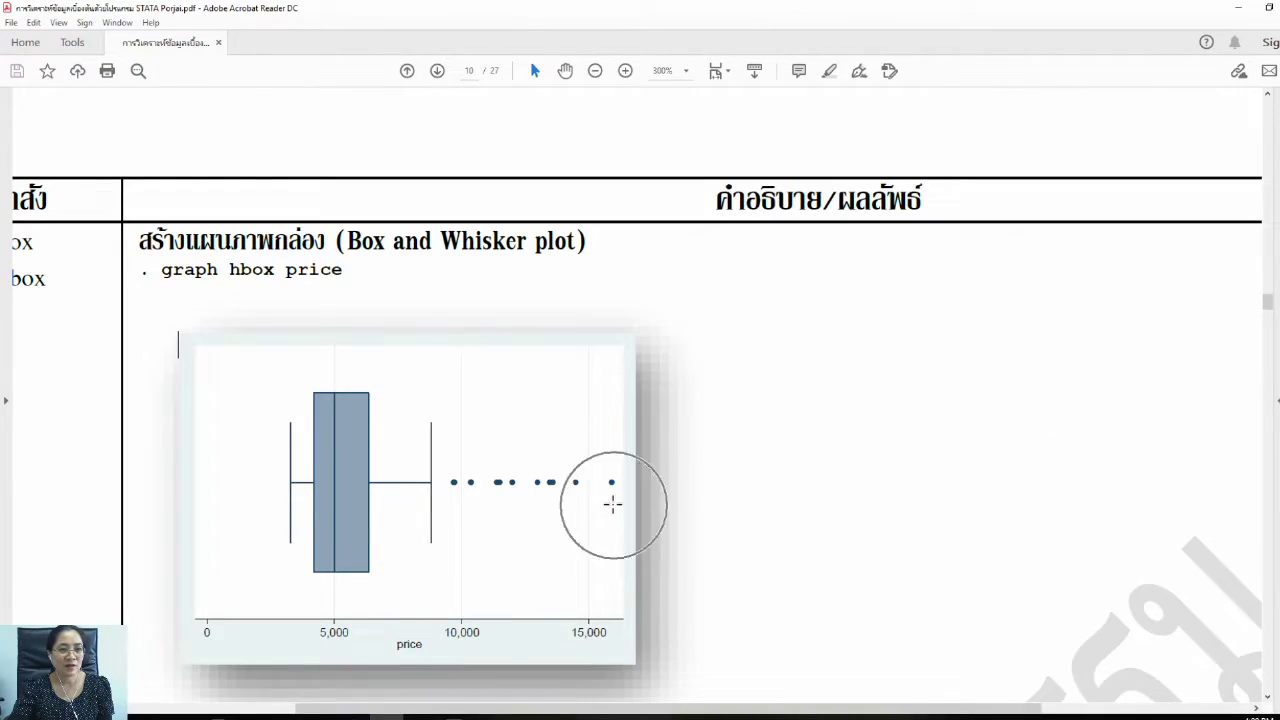
left_click_drag(450, 712, 326, 712)
scroll(856, 473, "down", 2)
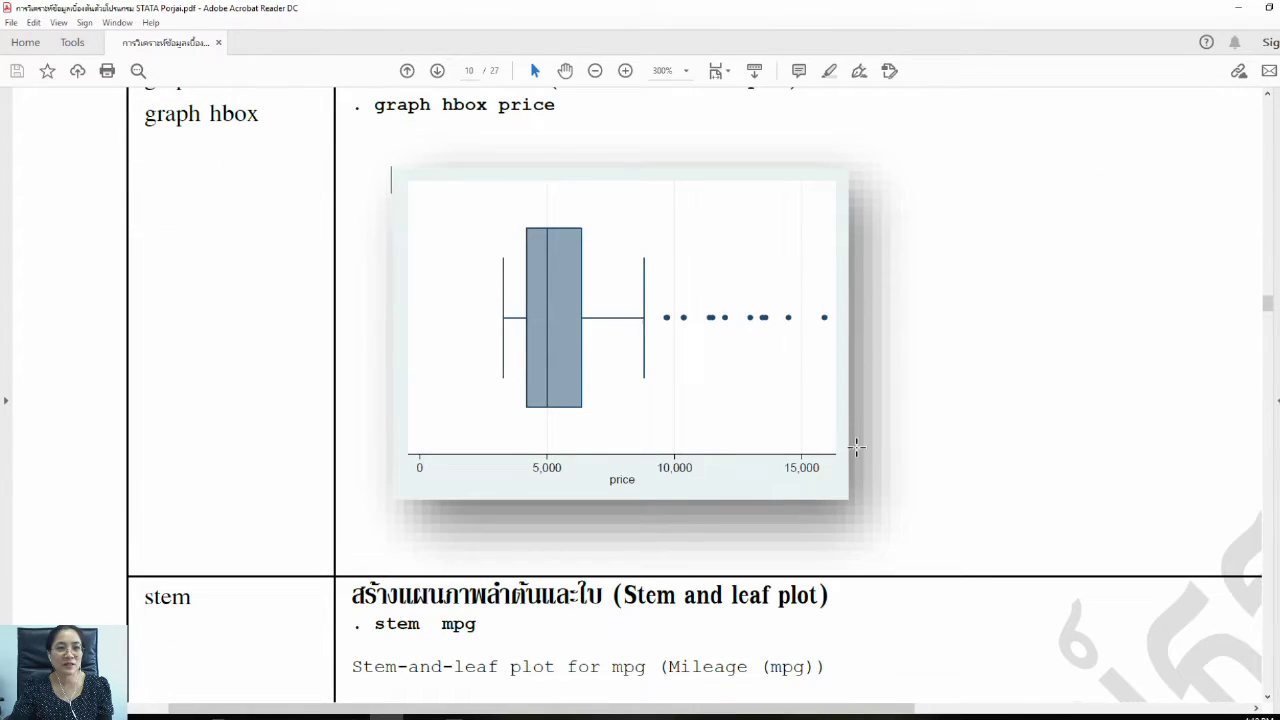
scroll(684, 457, "down", 1)
scroll(684, 457, "down", 8)
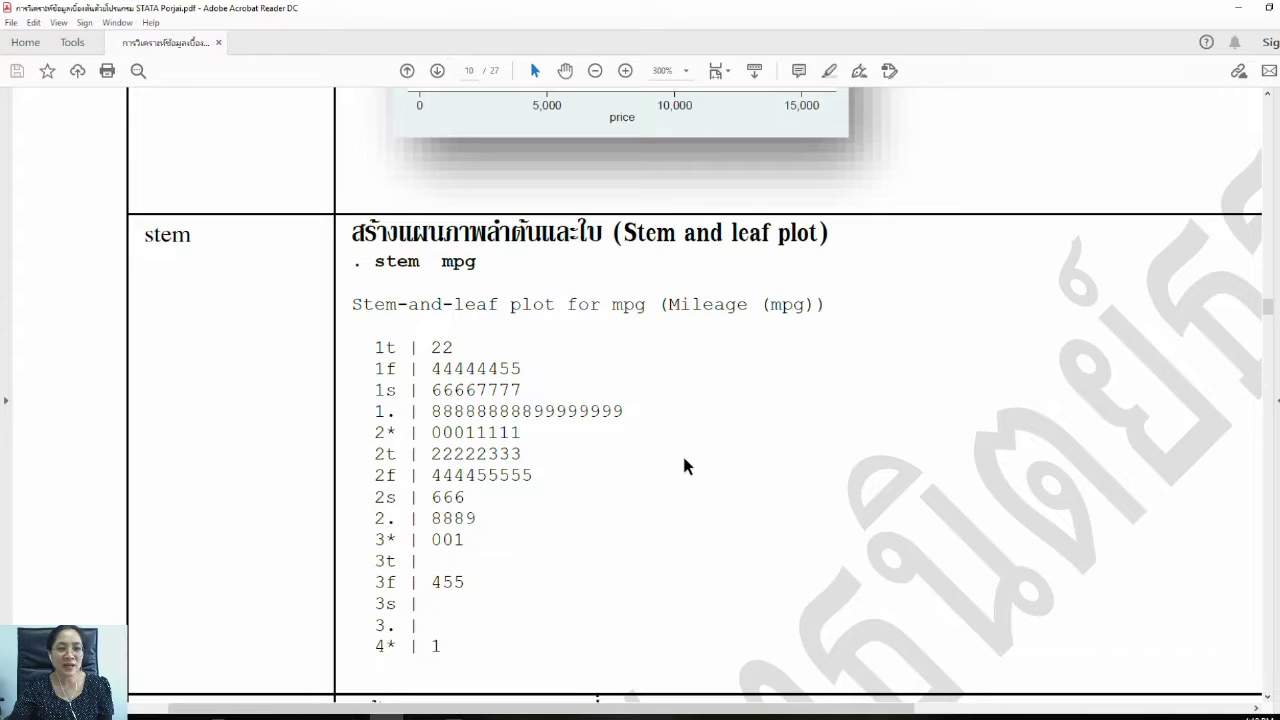
scroll(685, 466, "down", 3)
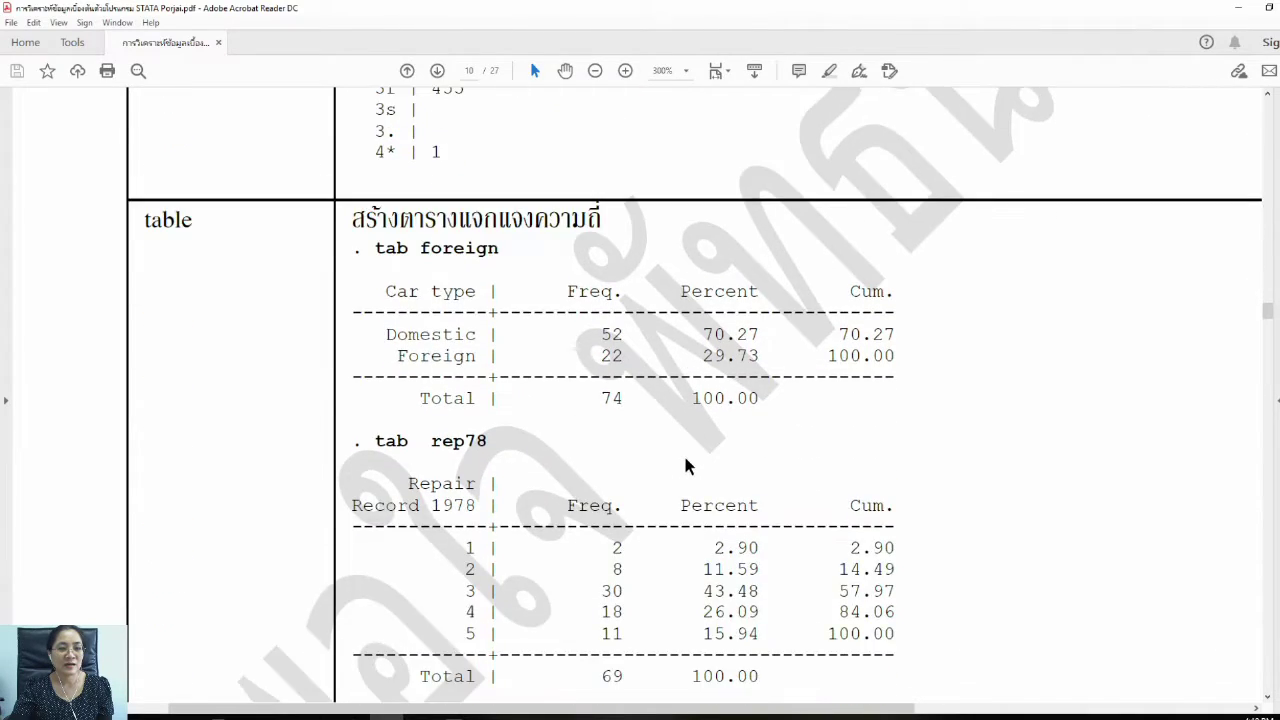
Step: Go back to the example histogram price, frequency normal bin(10) on page 9 and highlight its command name
scroll(685, 460, "up", 8)
scroll(685, 457, "up", 3)
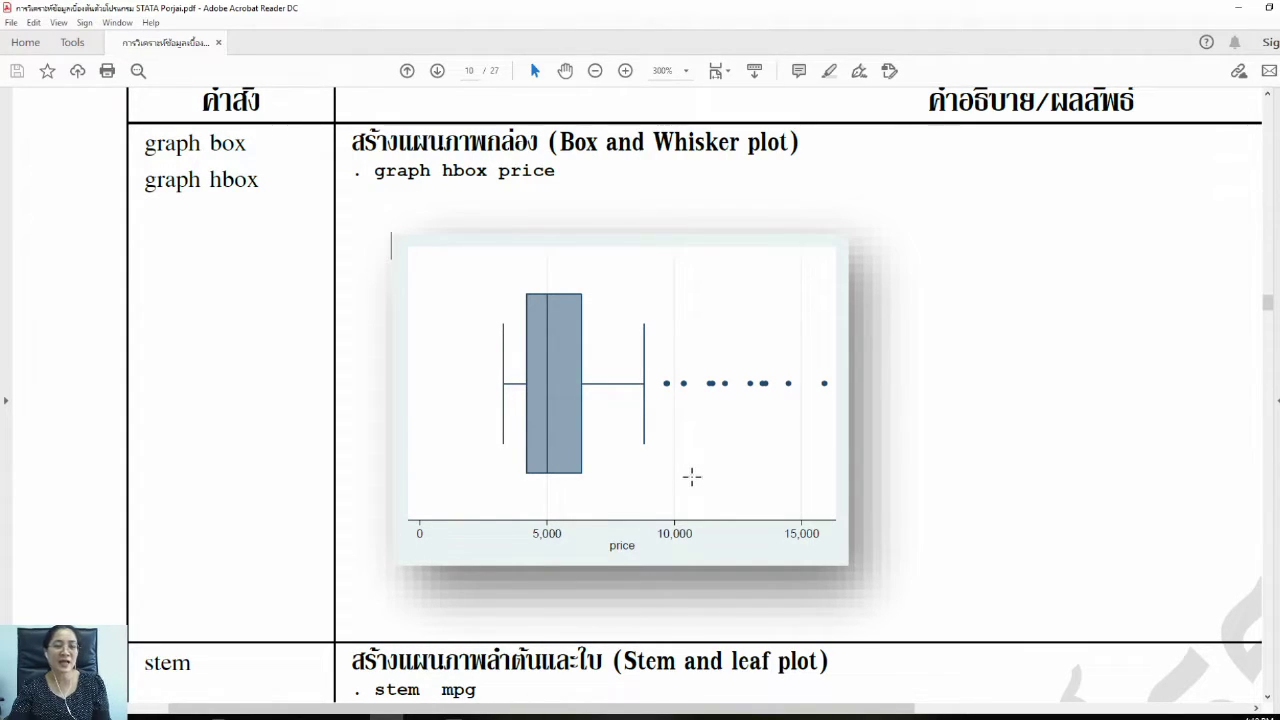
scroll(611, 457, "up", 10)
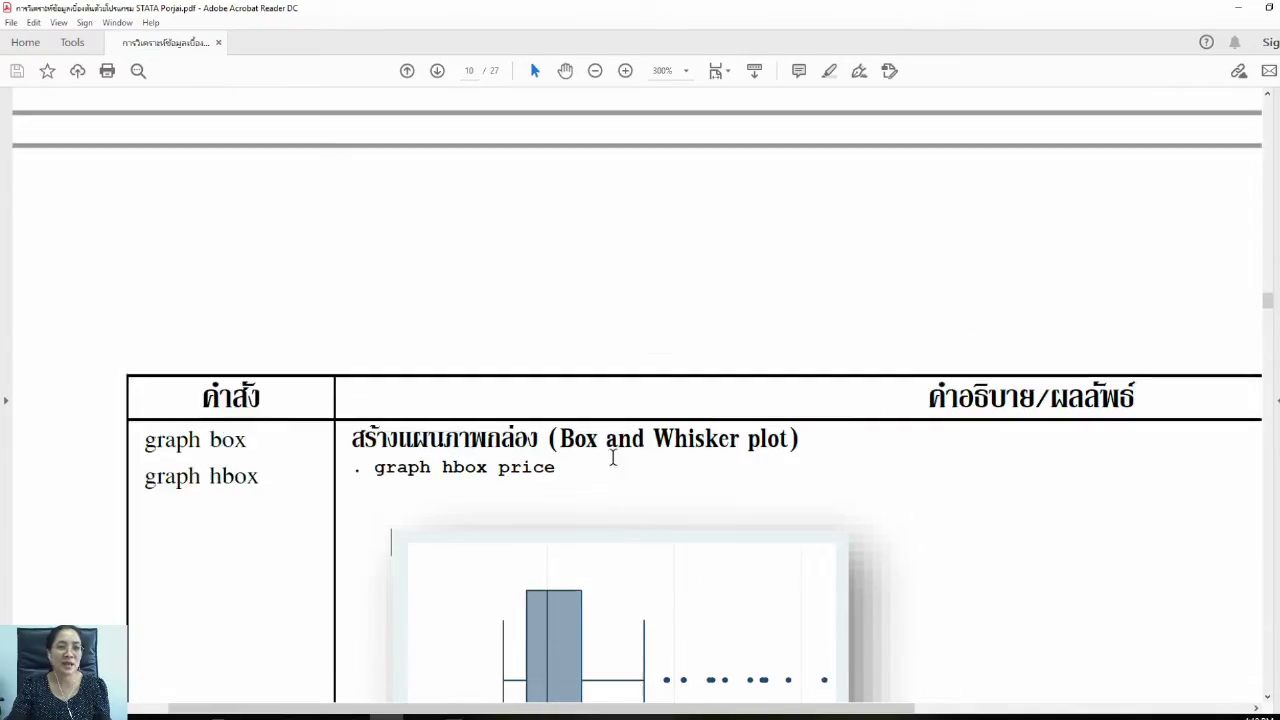
scroll(612, 455, "up", 5)
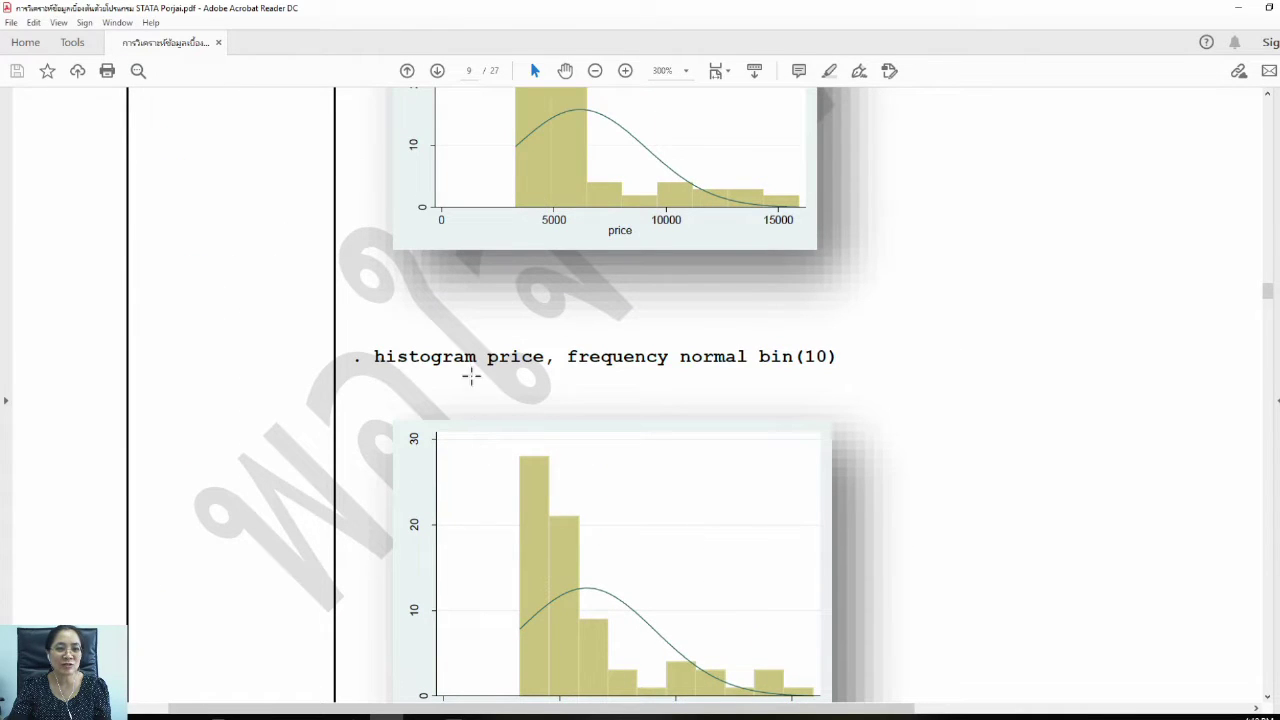
left_click_drag(374, 357, 477, 358)
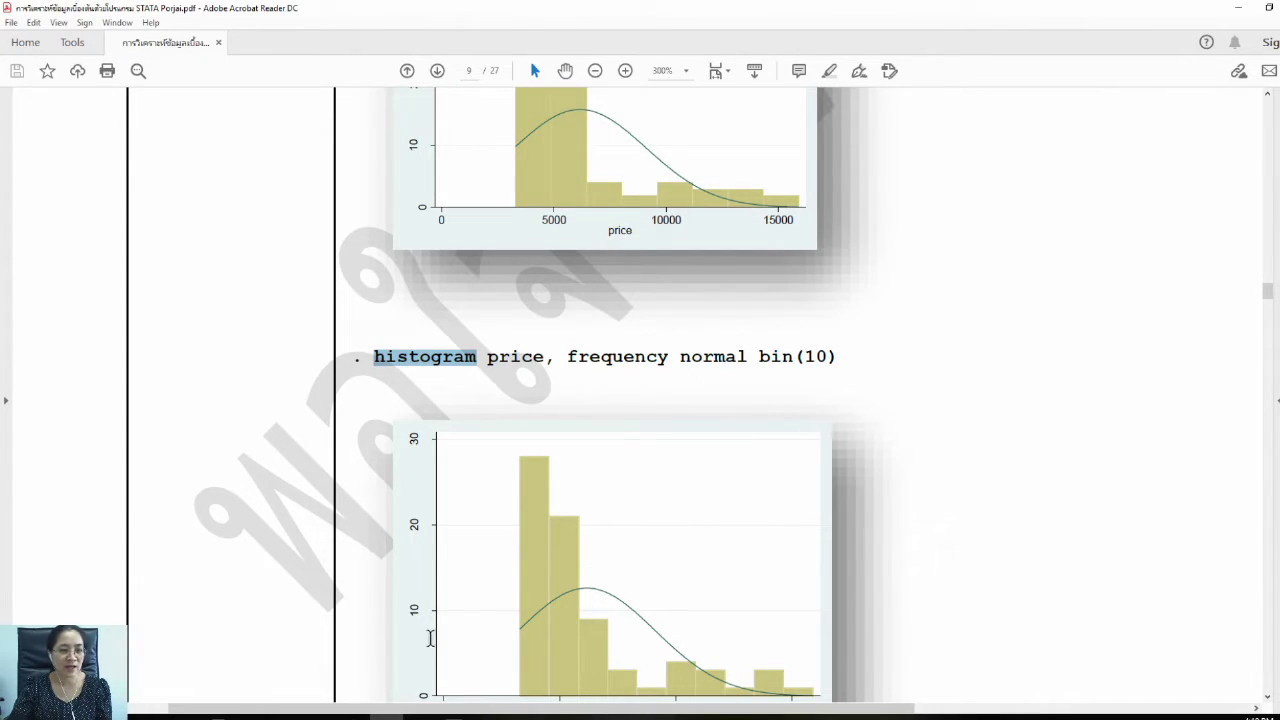
Step: Return to Stata, create a histogram of weight with Frequency on the Y axis, and minimize the resulting graph window
left_click(455, 717)
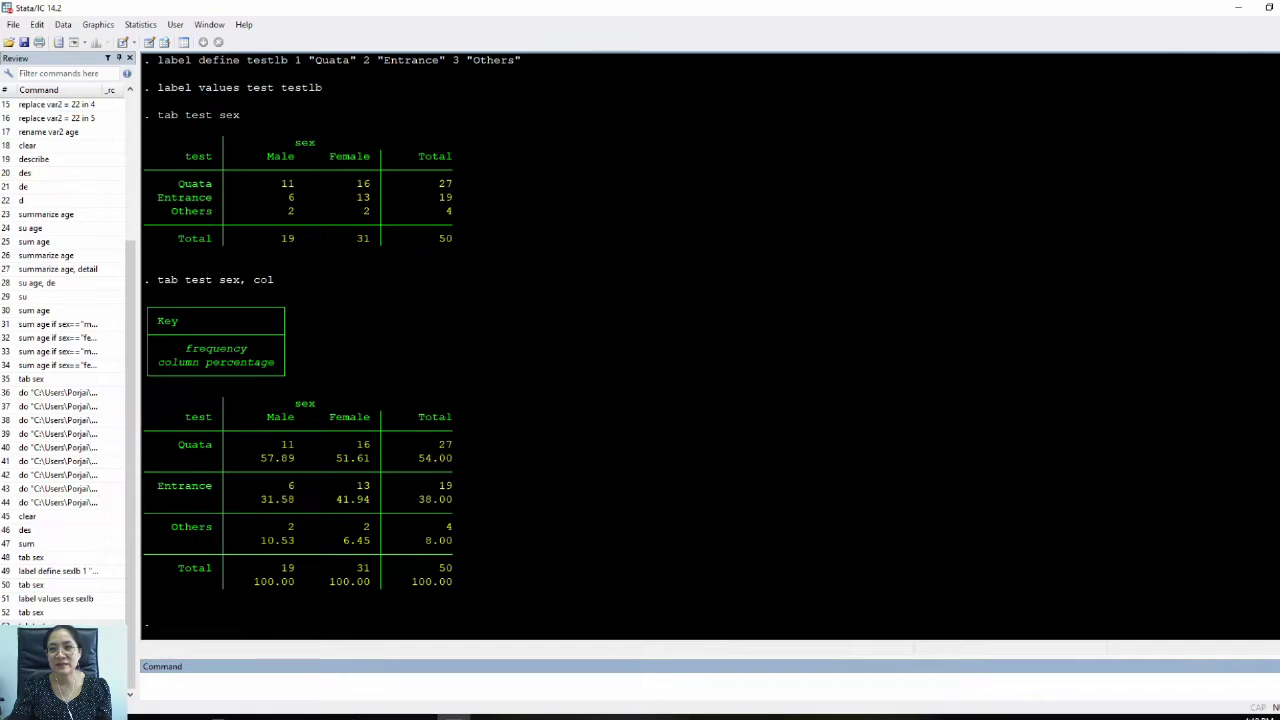
mouse_move(1274, 120)
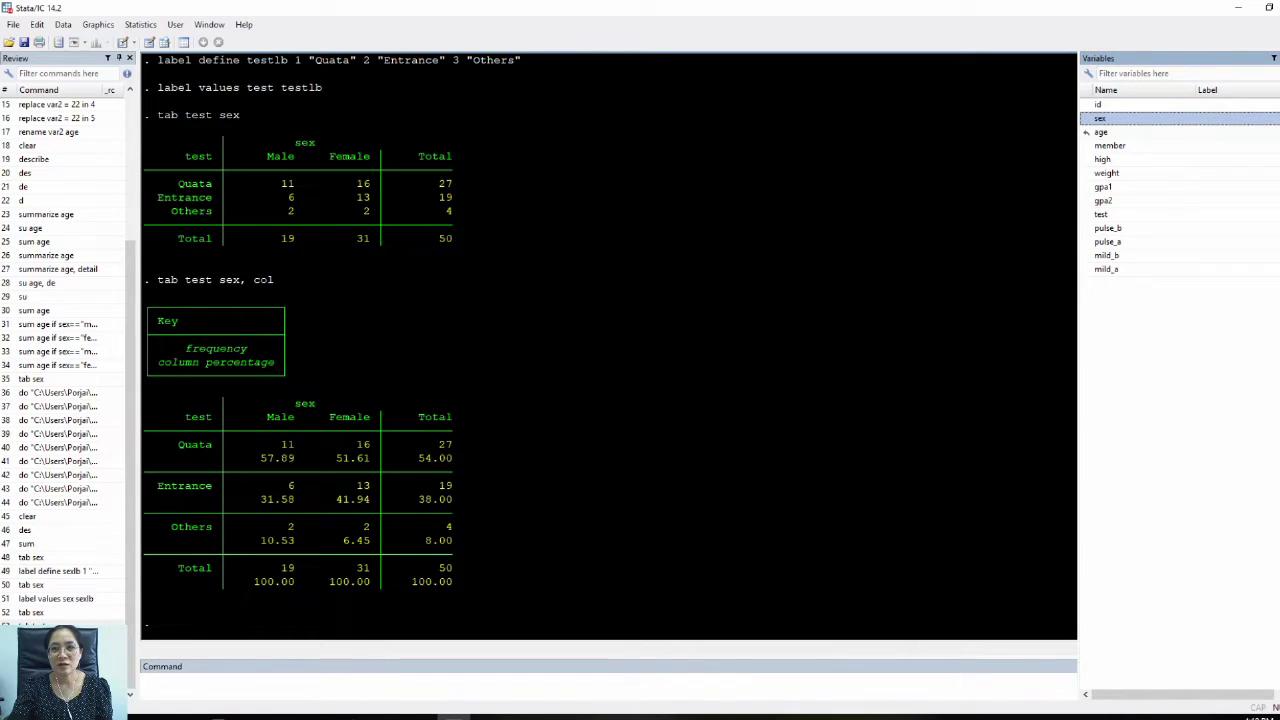
left_click(495, 687)
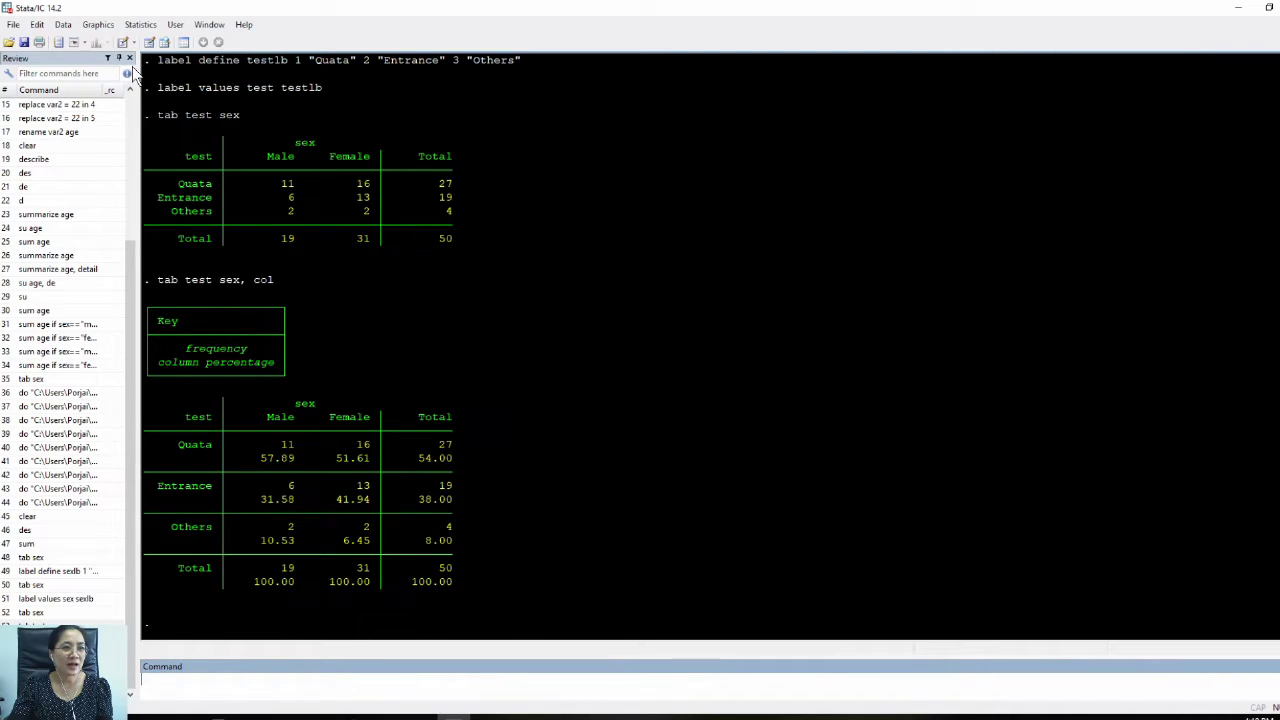
left_click(98, 25)
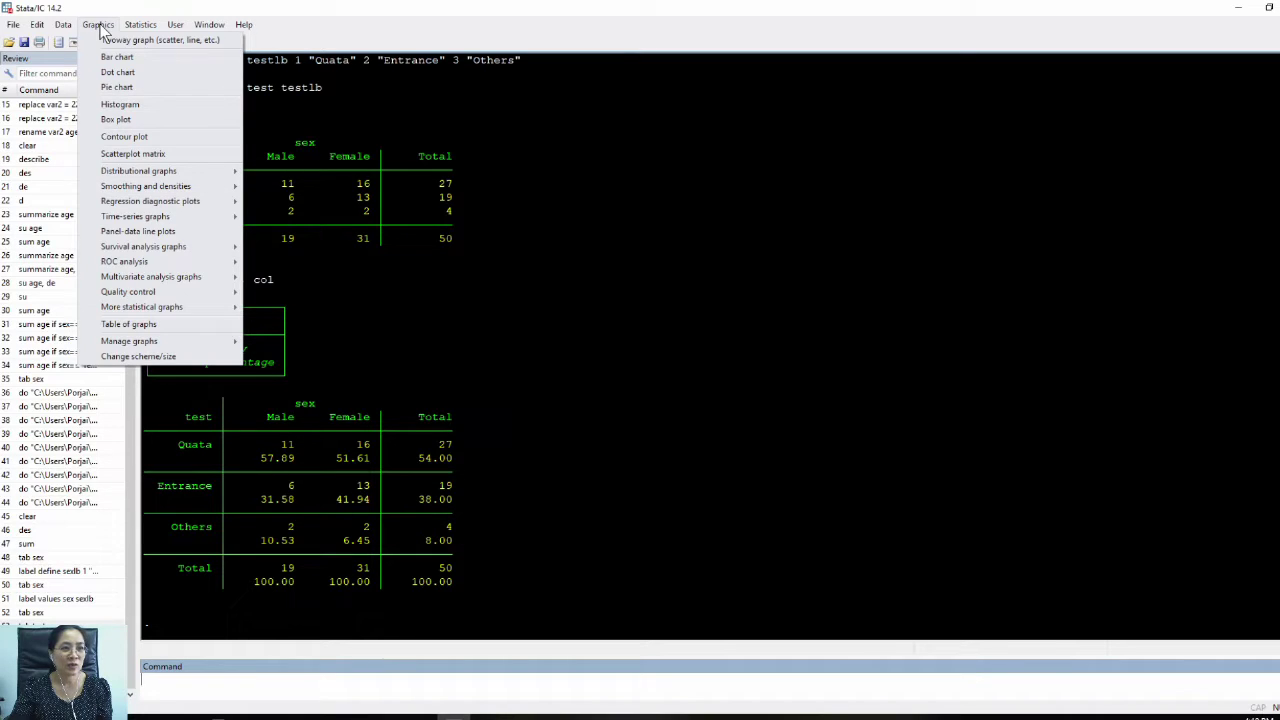
left_click(163, 104)
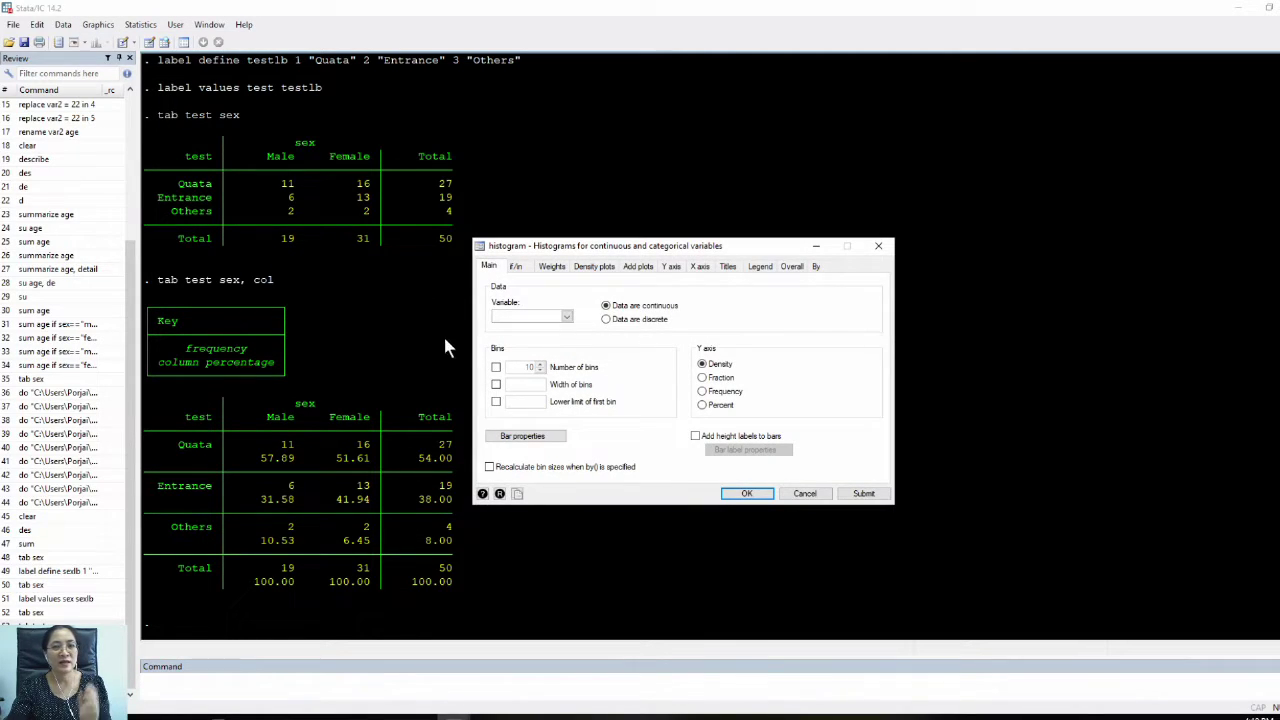
left_click(567, 317)
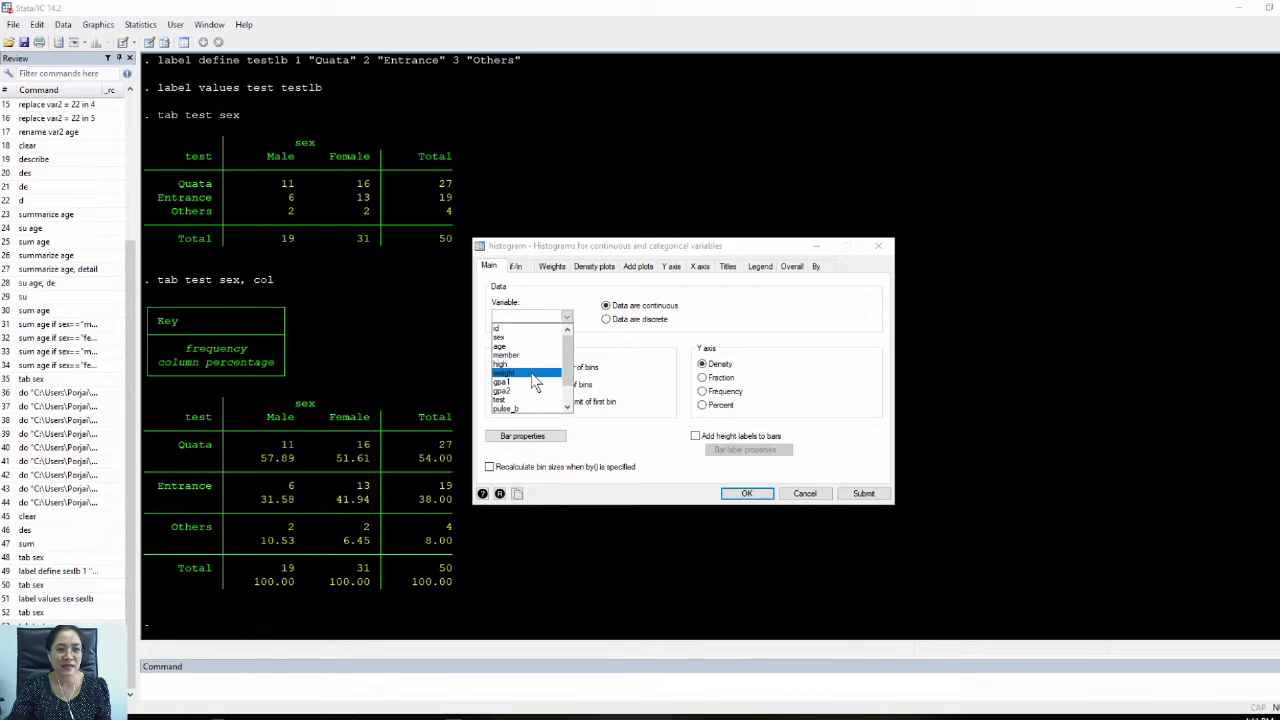
left_click(533, 380)
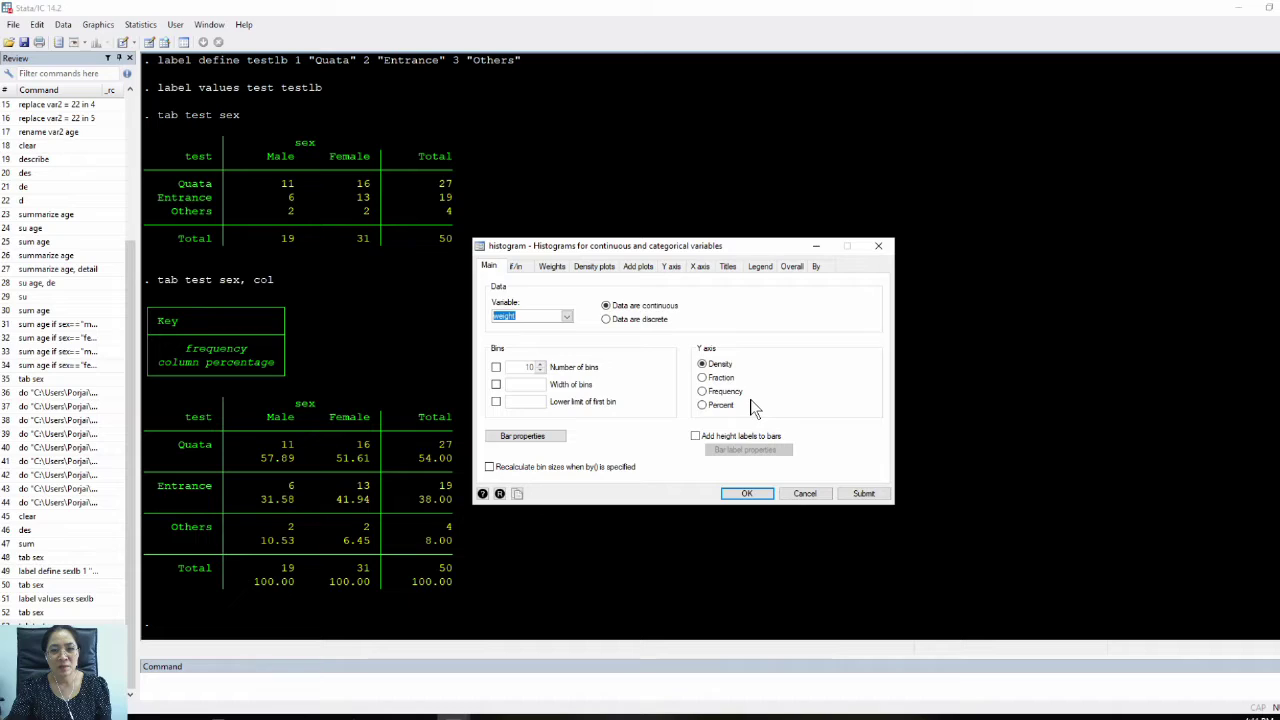
left_click(702, 391)
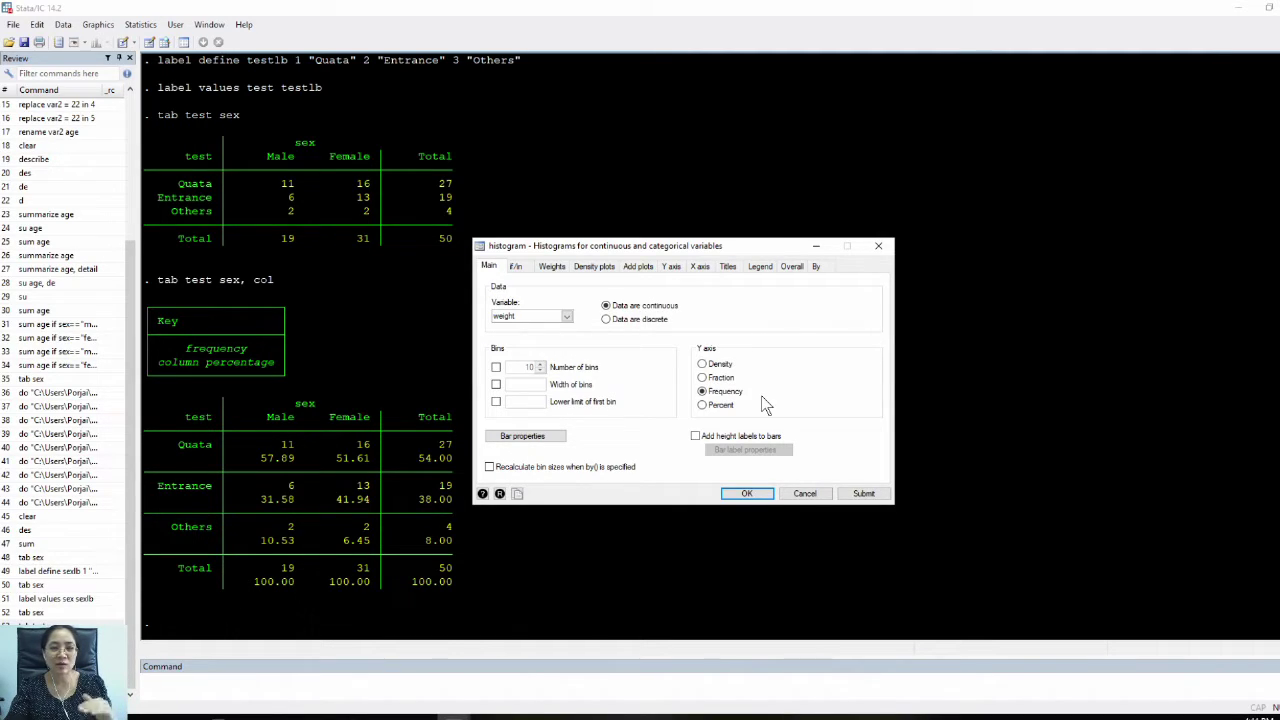
left_click(748, 494)
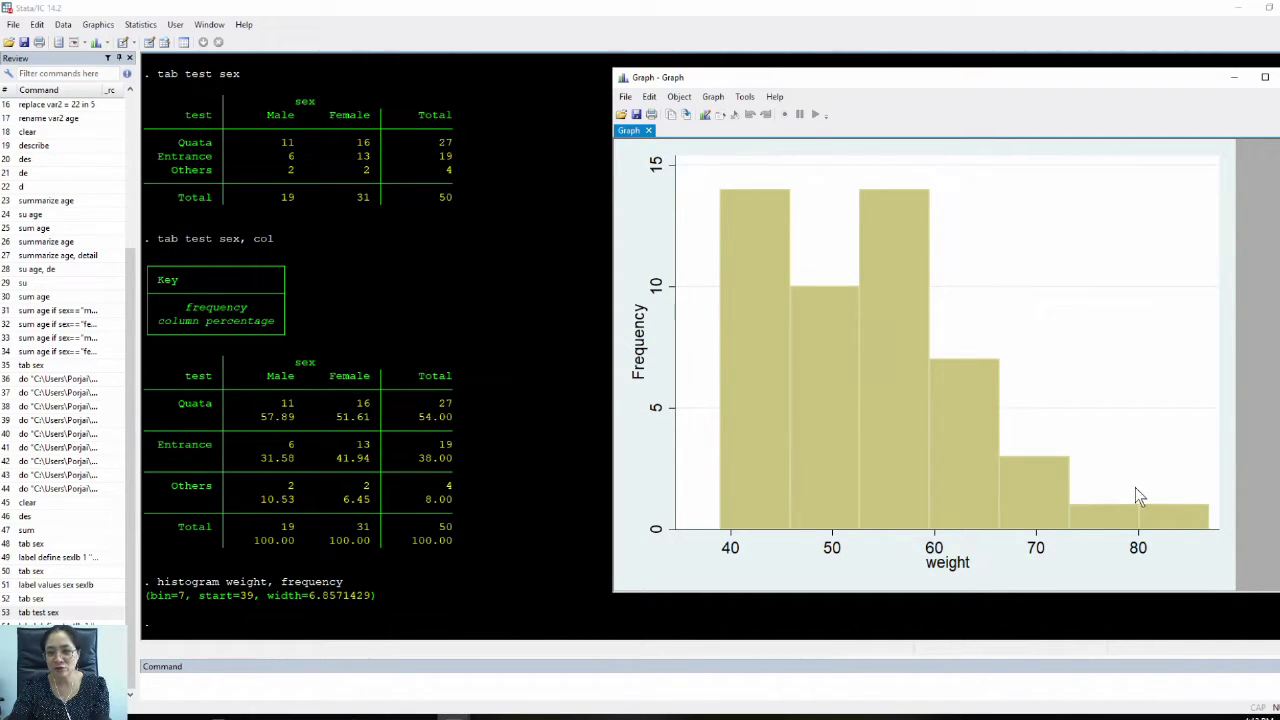
left_click(1234, 77)
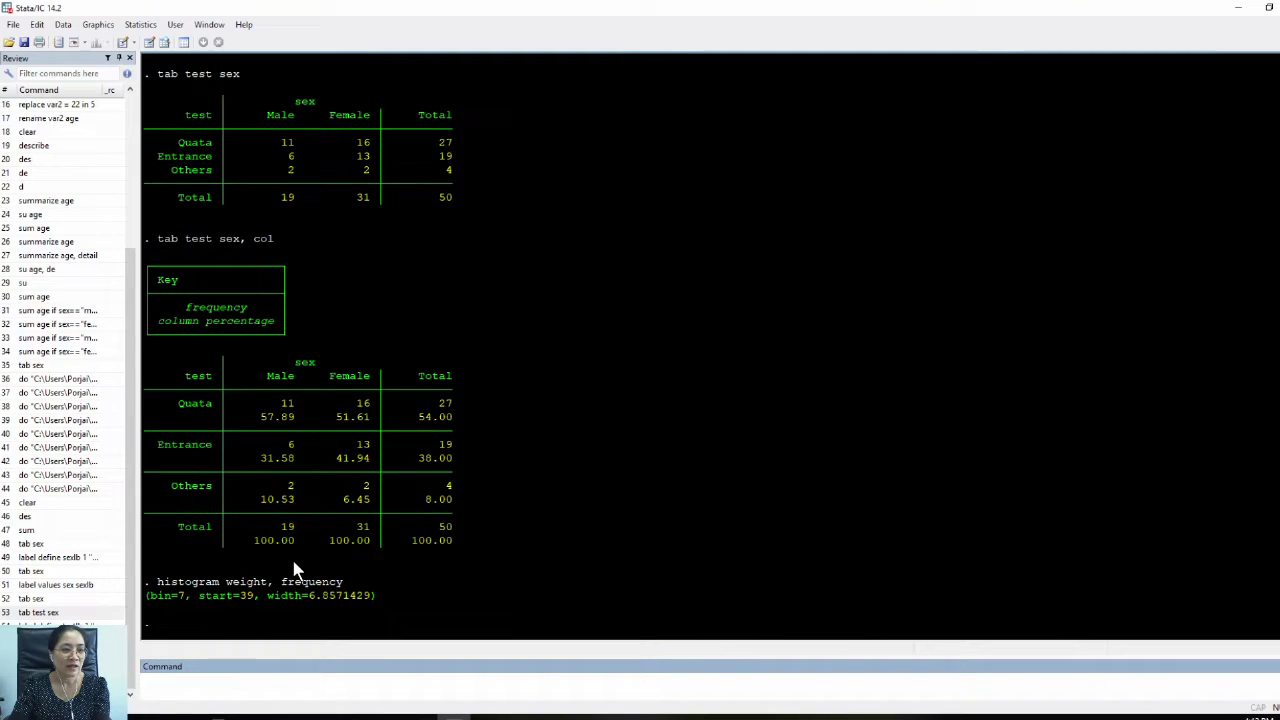
Step: Recall the last histogram command, abbreviate it to hist weight, fre and try to run it
key("Page_Up")
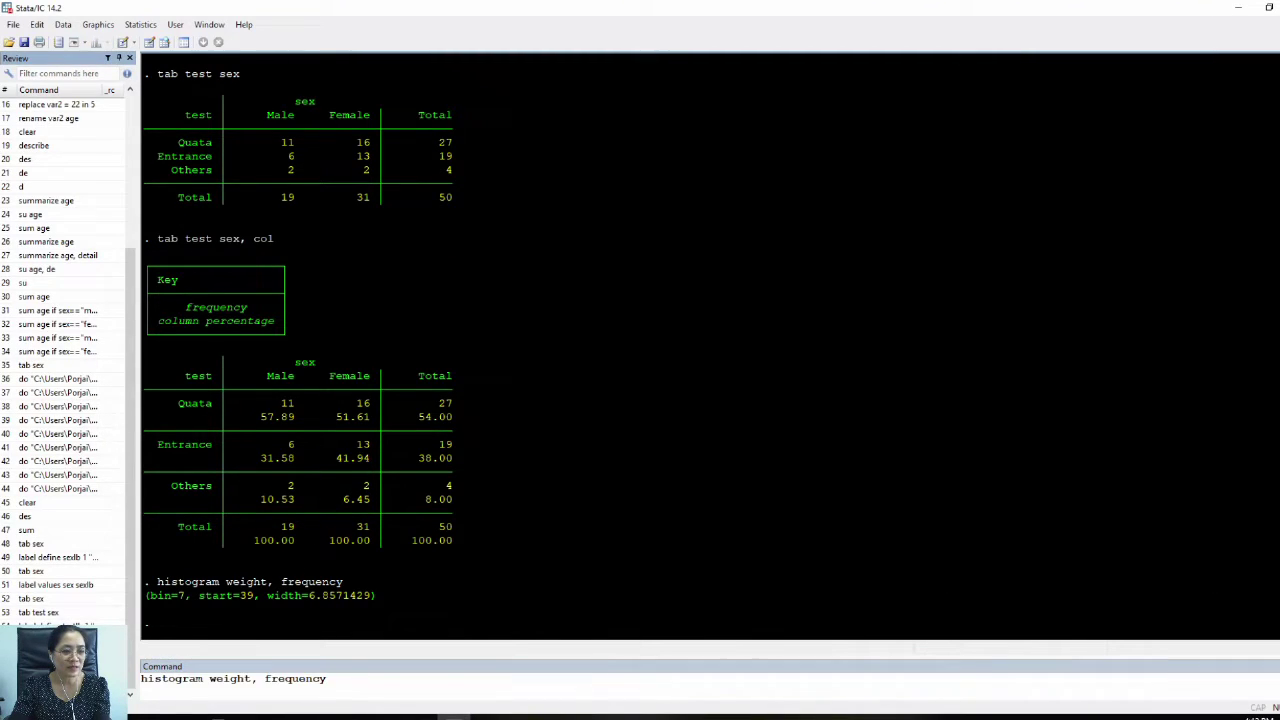
left_click(168, 679)
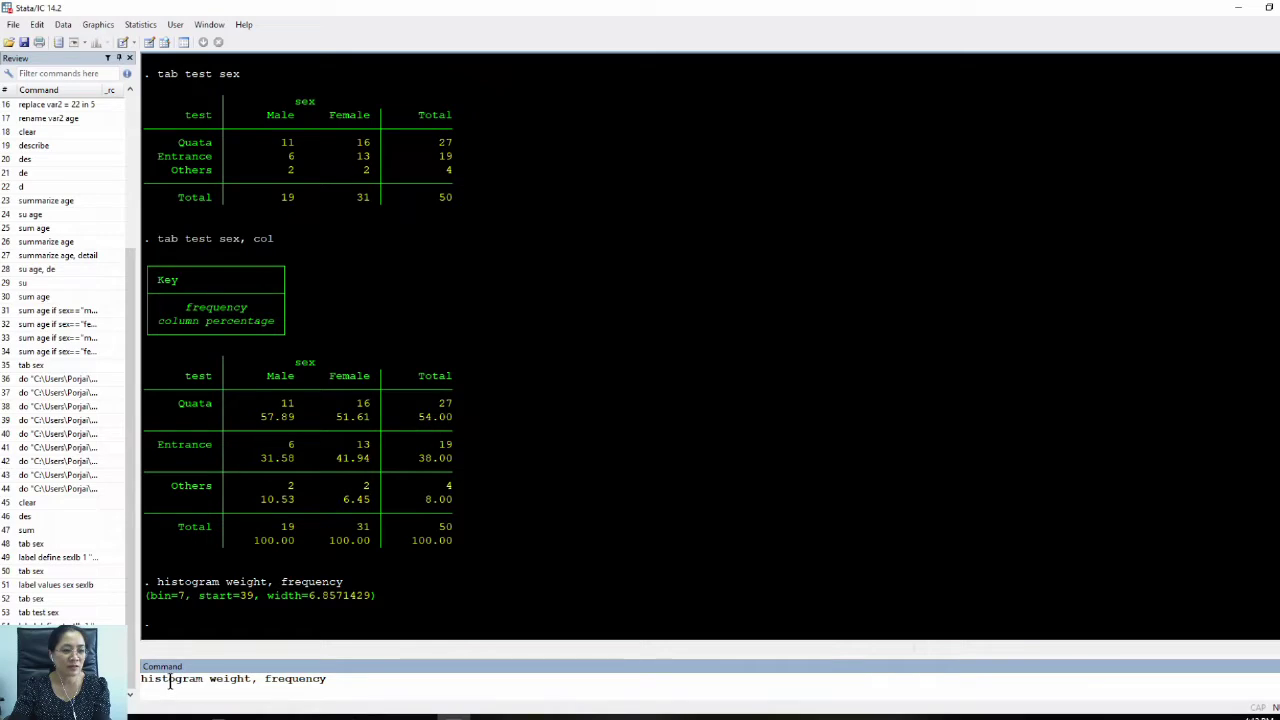
key("Delete")
key("Delete")
key("Delete")
key("Delete")
key("Delete")
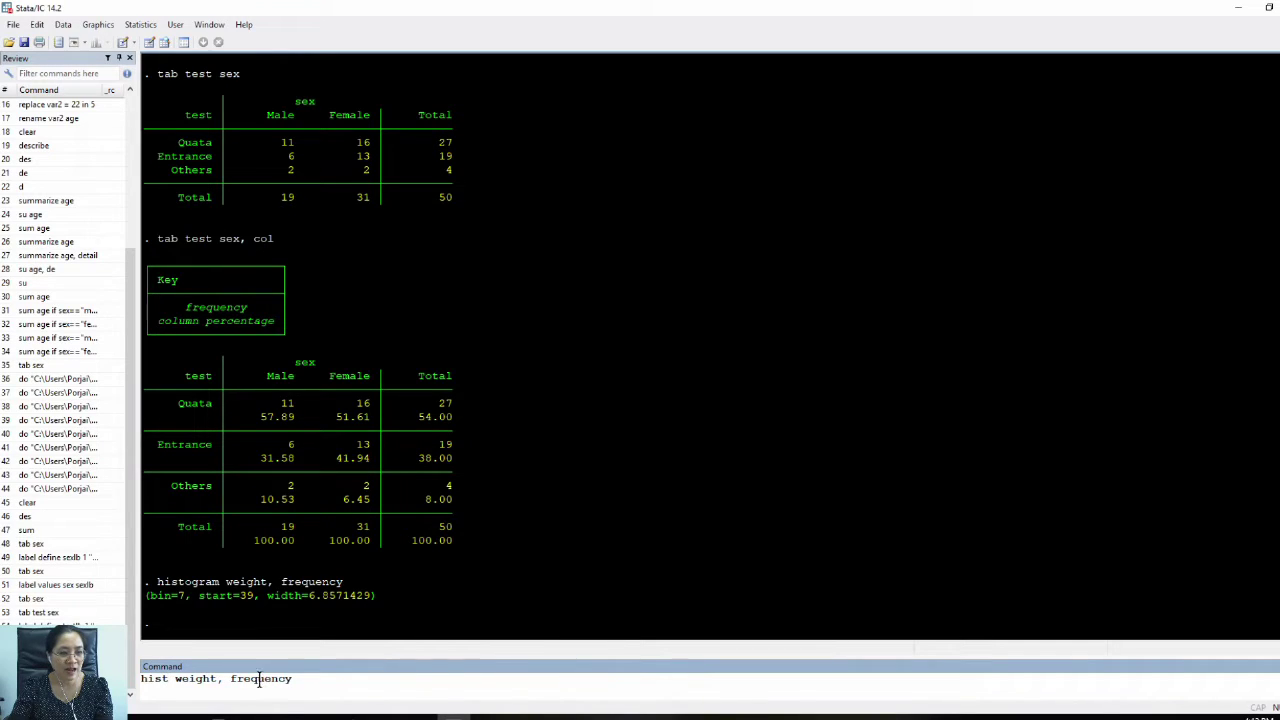
left_click_drag(251, 679, 366, 684)
key("Delete")
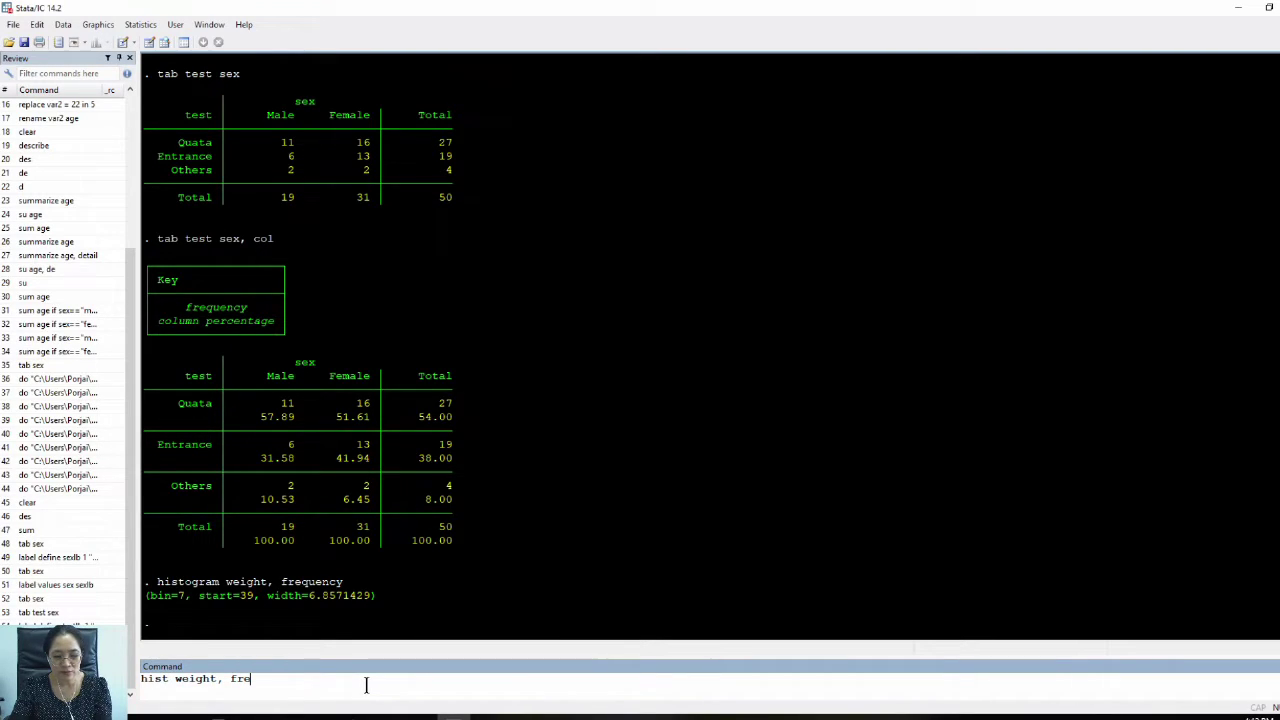
key("Return")
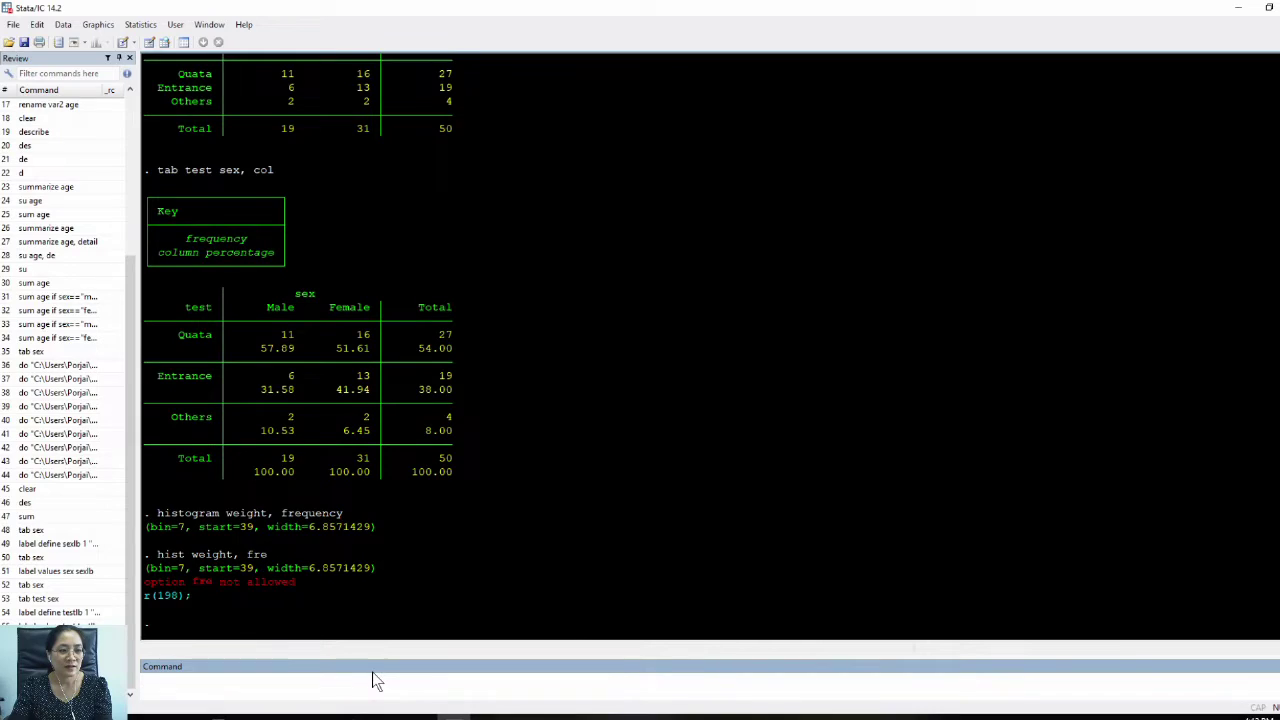
Step: Recall the failed histogram command, correct its option, and run hist weight, freq
key("Page_Up")
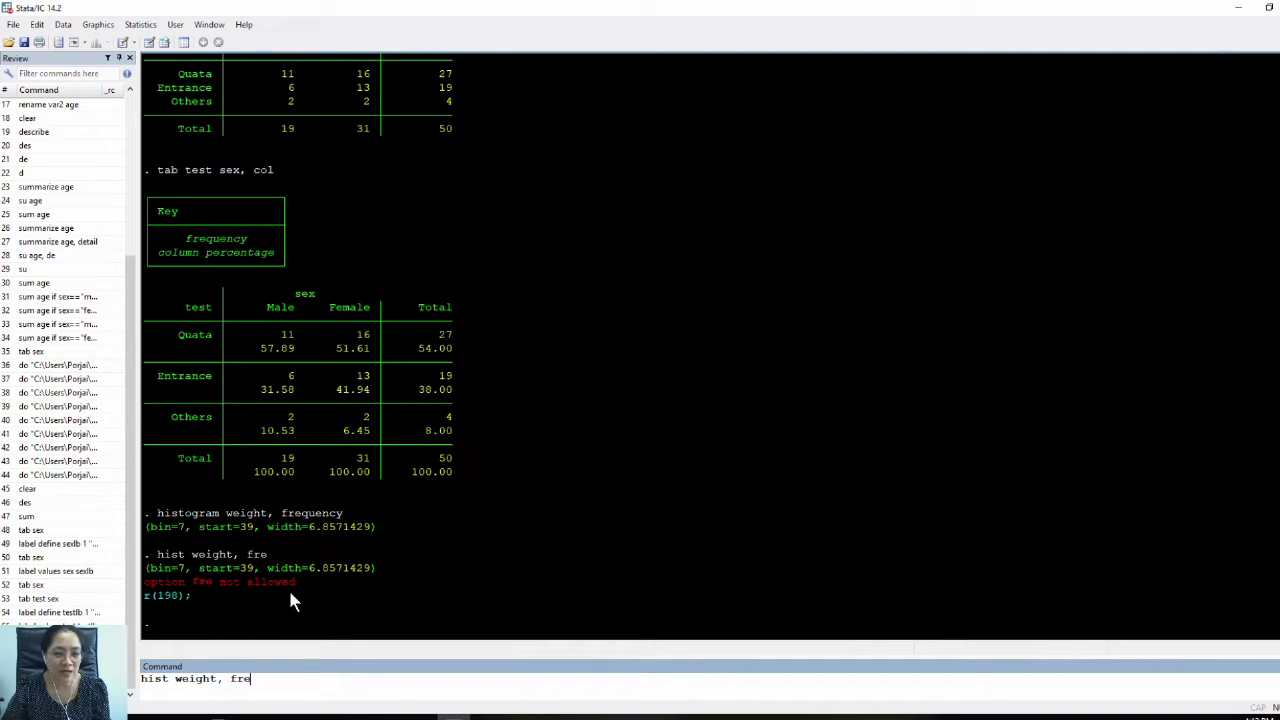
type("q")
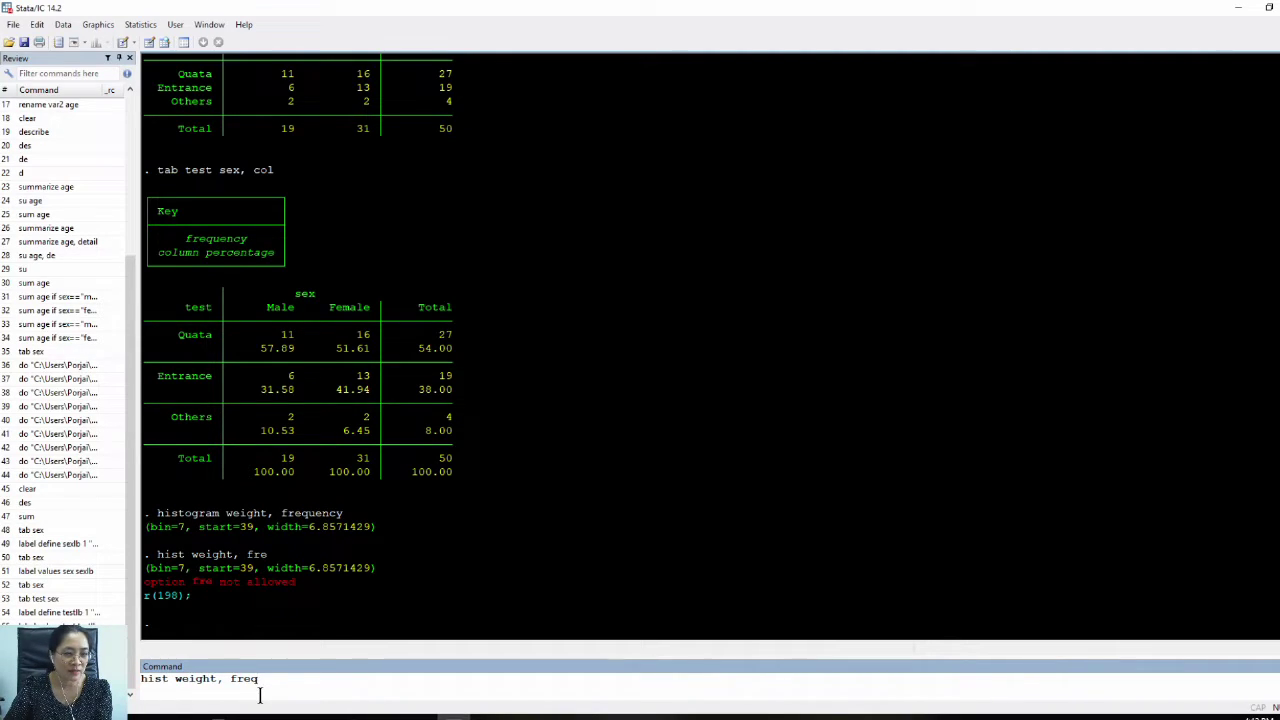
key("Return")
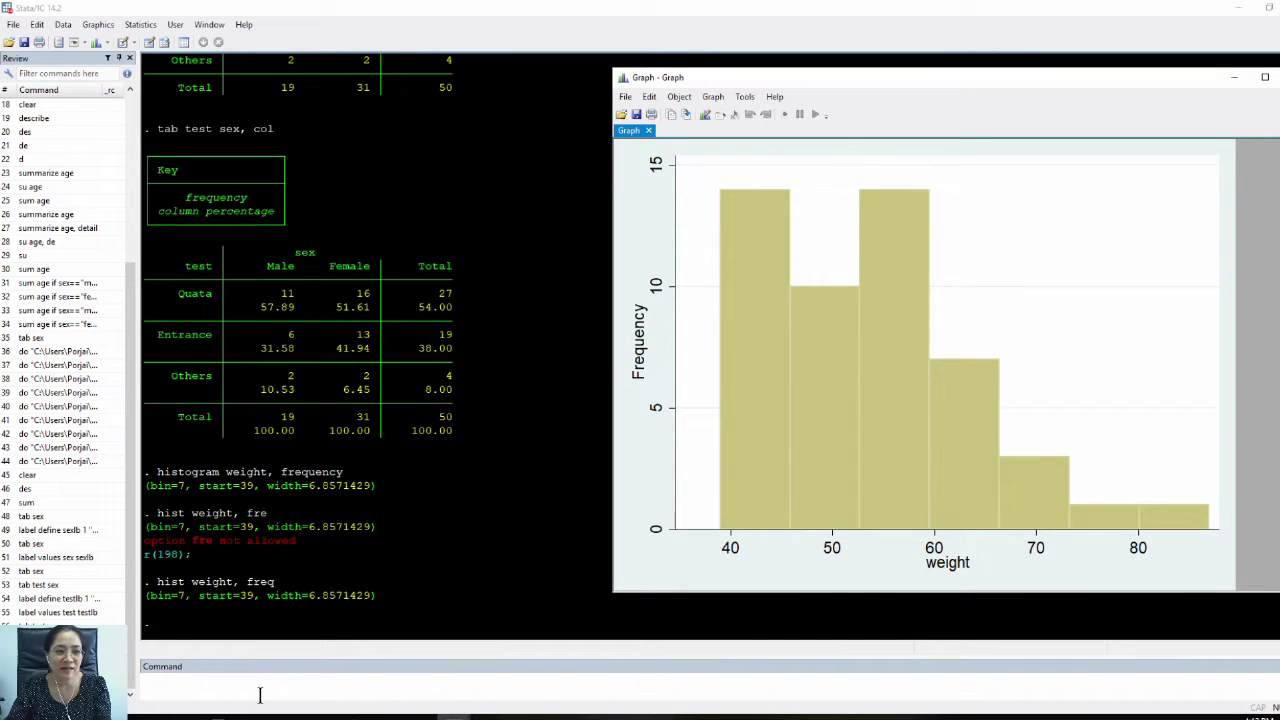
Step: Recall the histogram command, add the norm option, and run hist weight, freq norm
left_click(259, 695)
key("Page_Up")
type("norm")
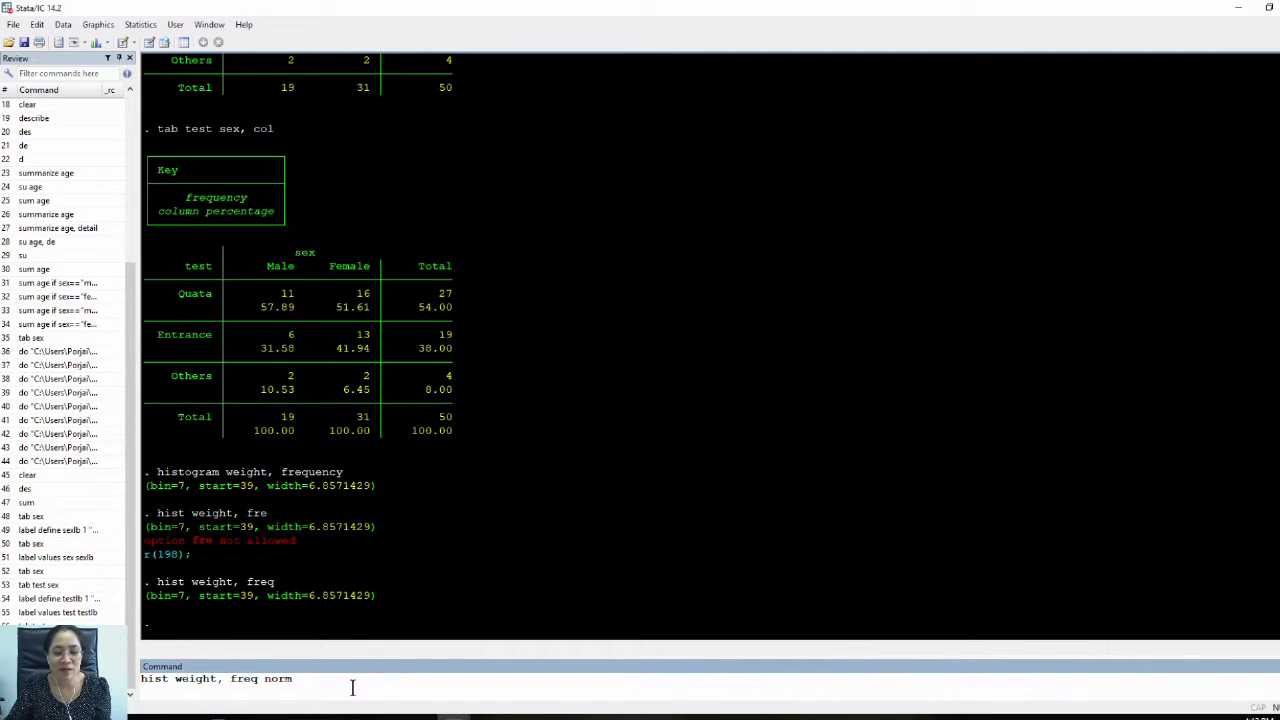
key("Return")
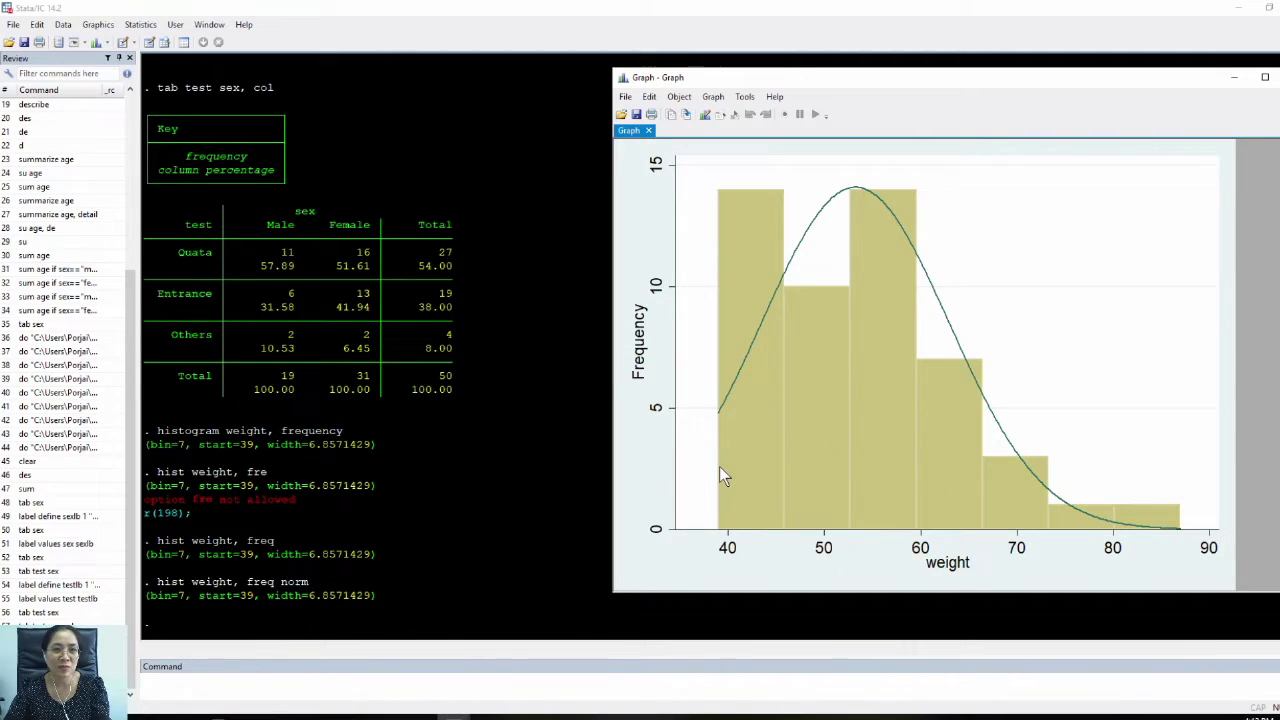
left_click(210, 25)
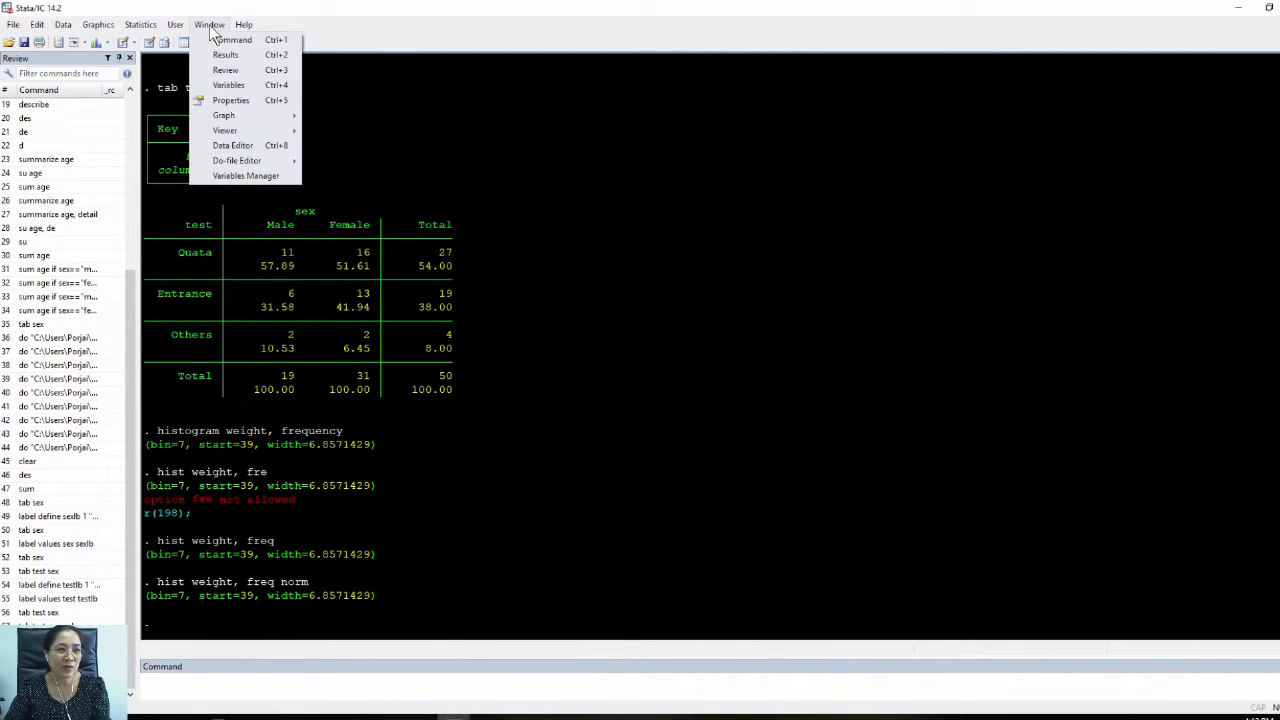
mouse_move(244, 25)
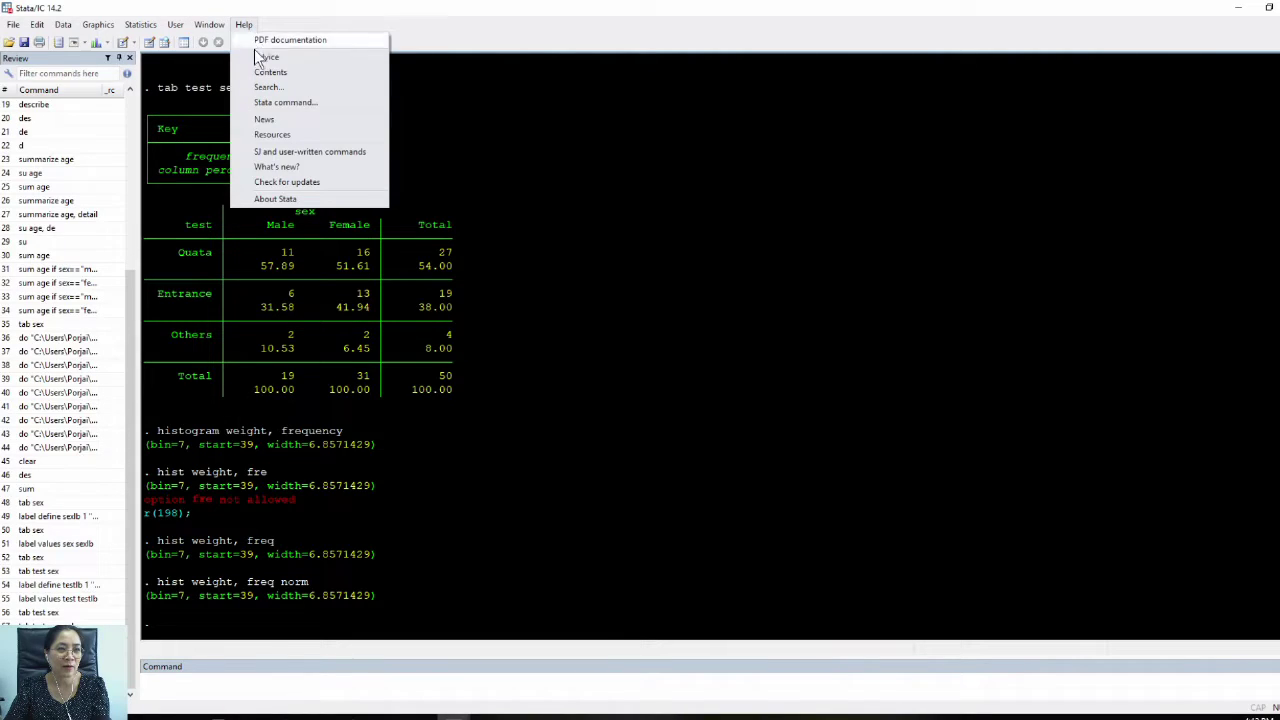
left_click(344, 110)
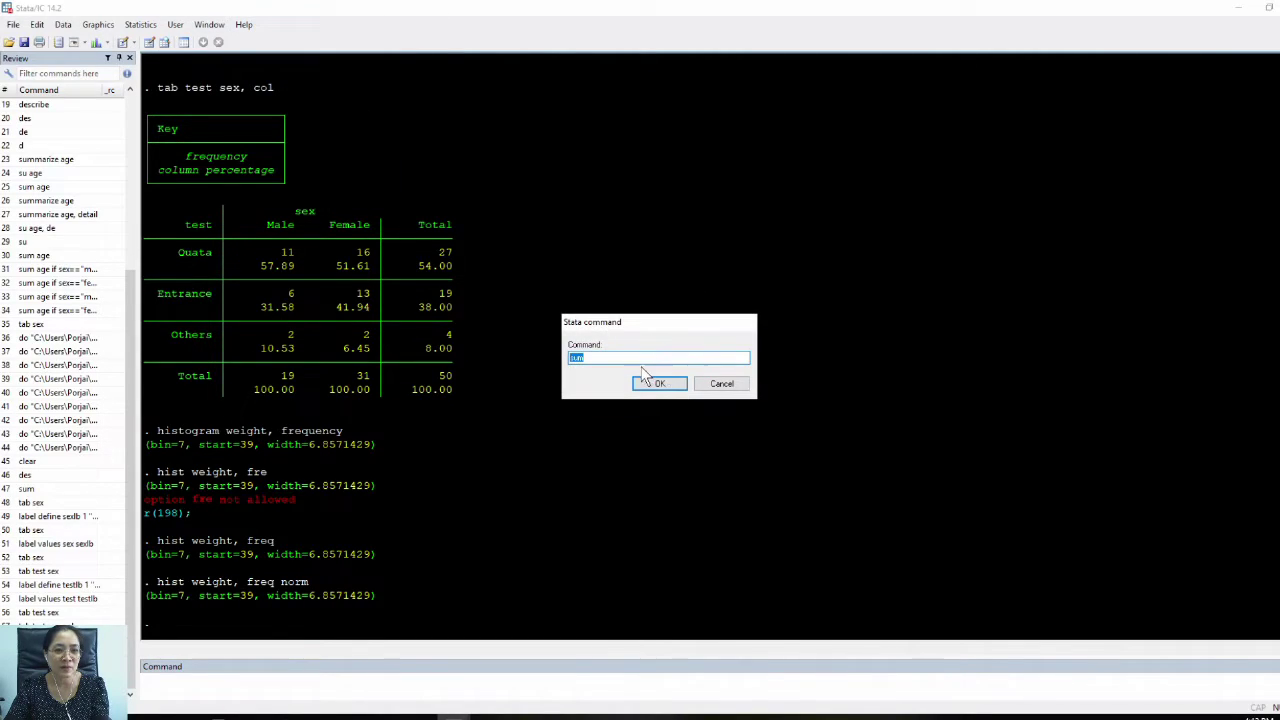
left_click(733, 386)
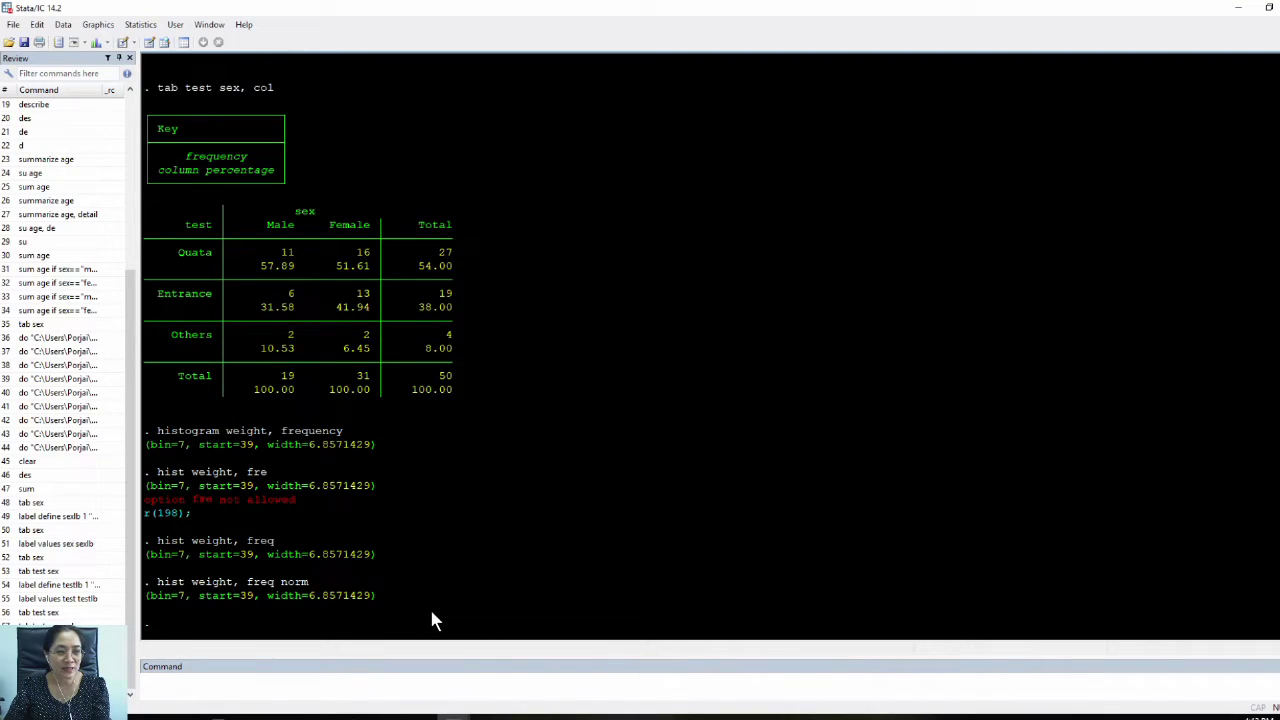
Step: Bring back the histogram with the normal curve, check the graph's save options, and close the graph window
mouse_move(452, 714)
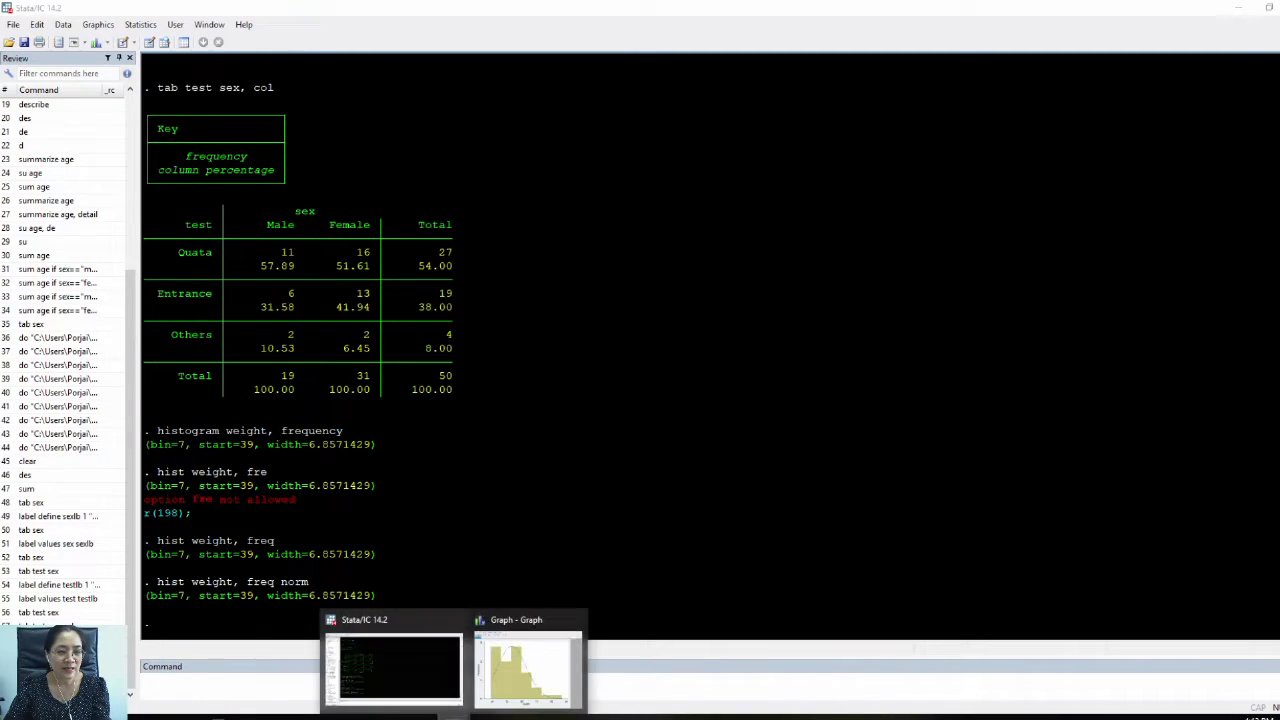
left_click(551, 680)
left_click_drag(948, 94, 797, 100)
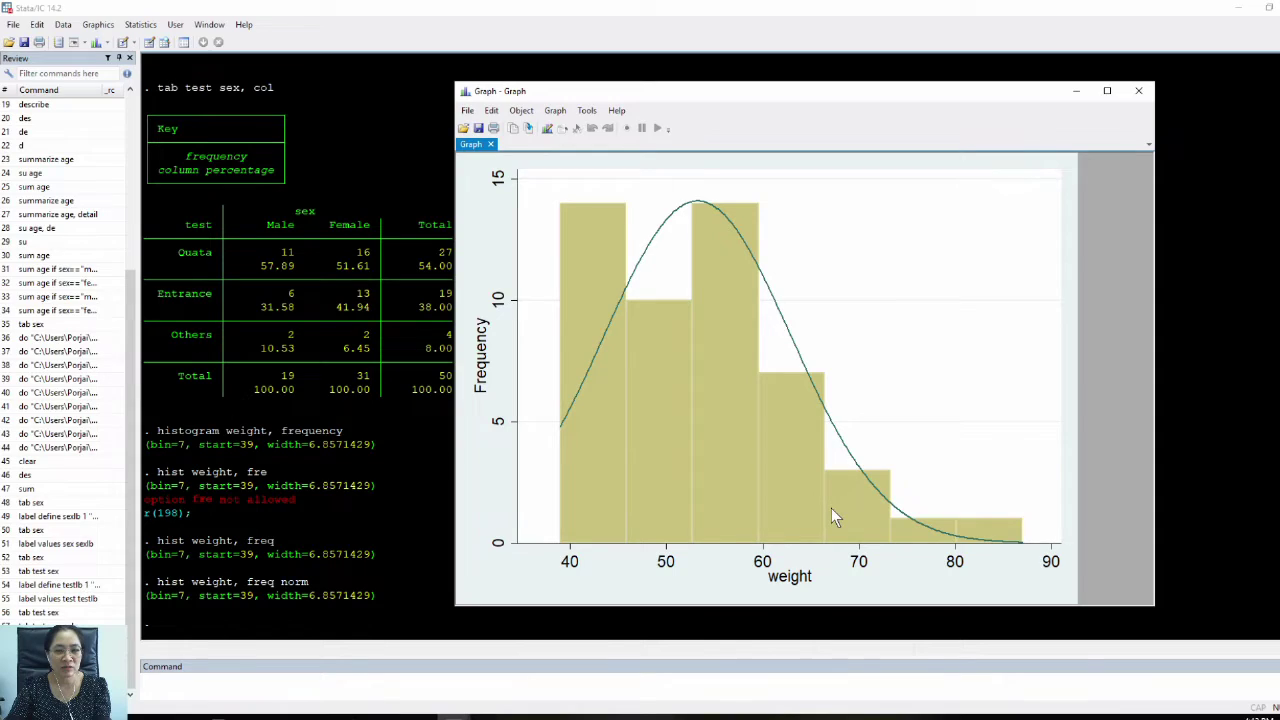
left_click(467, 110)
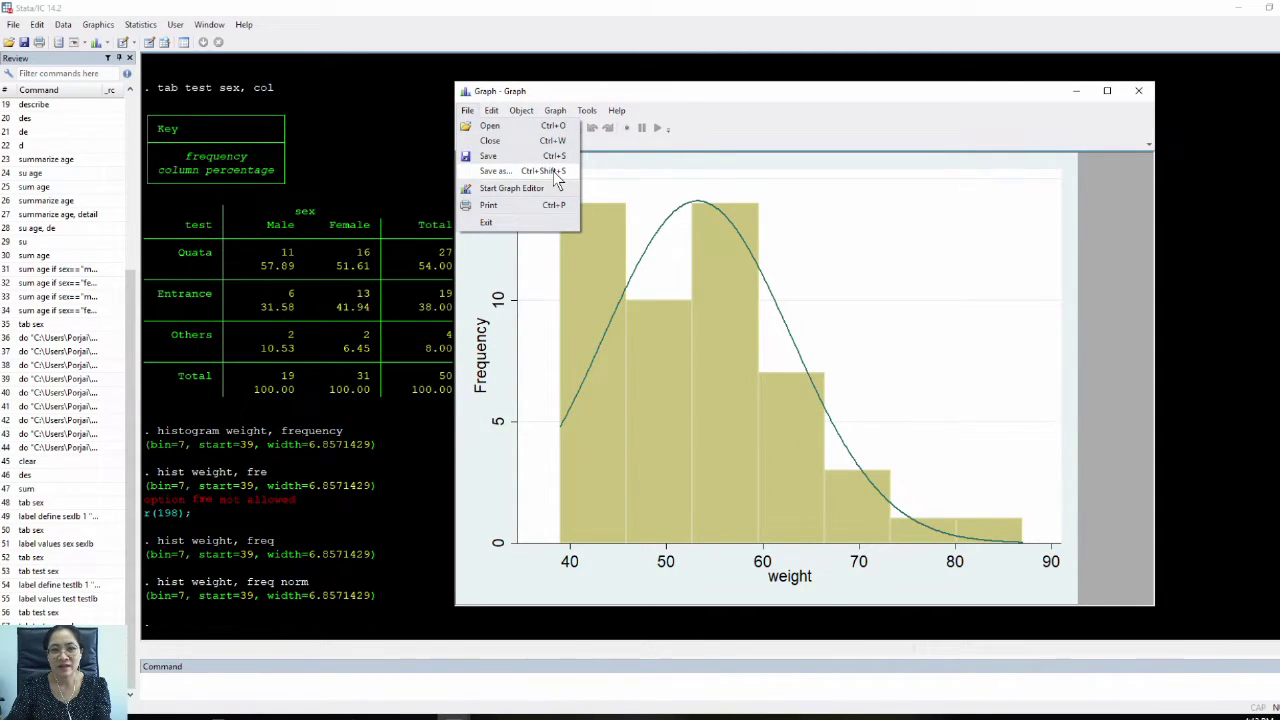
left_click(974, 272)
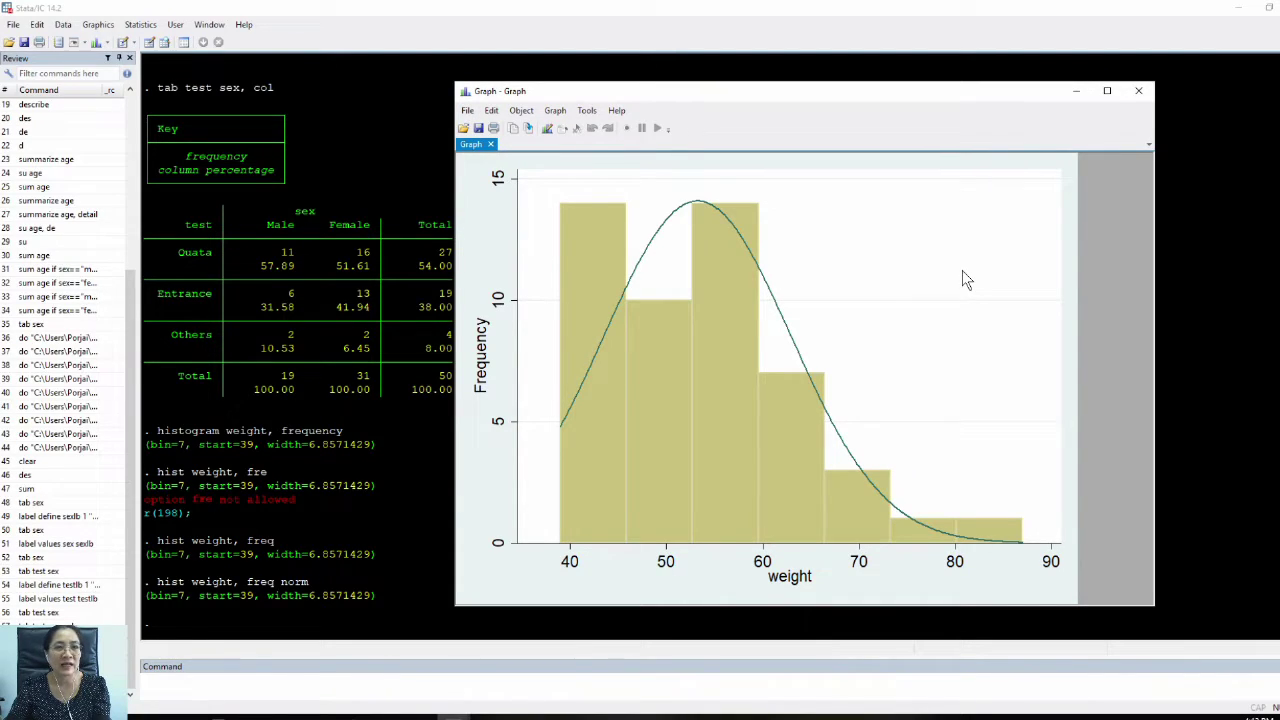
left_click(1139, 93)
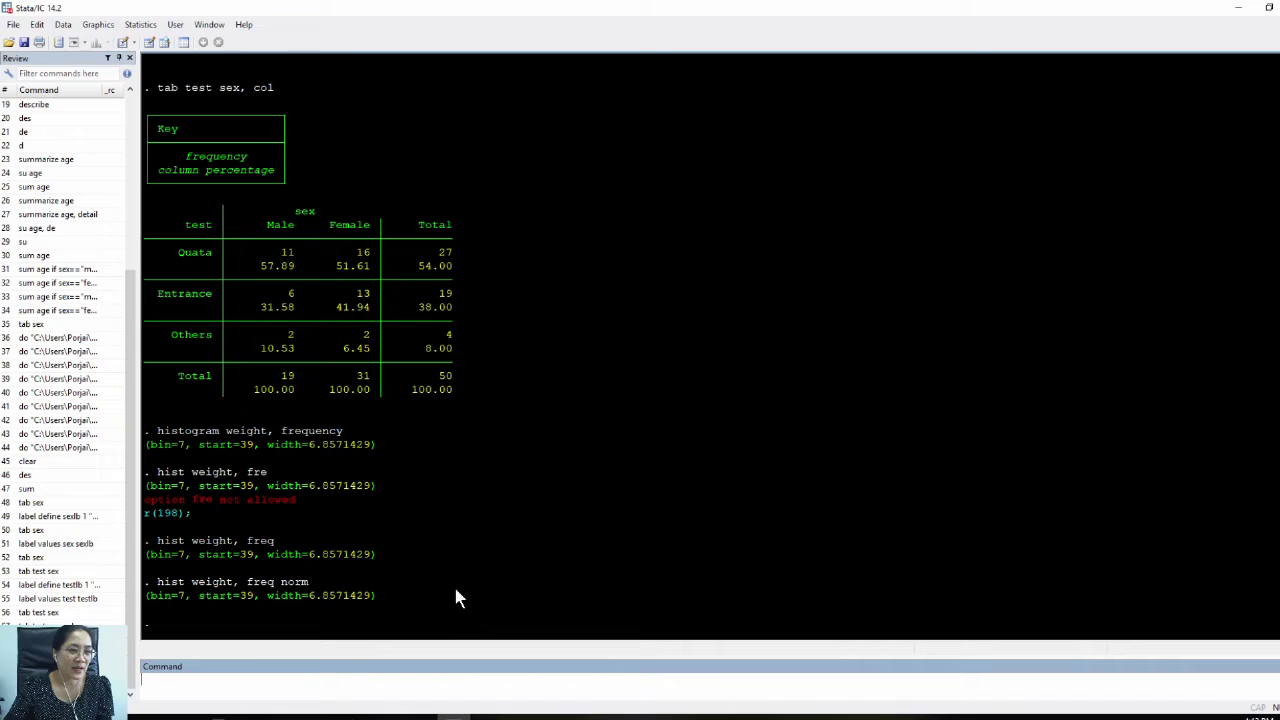
left_click(100, 26)
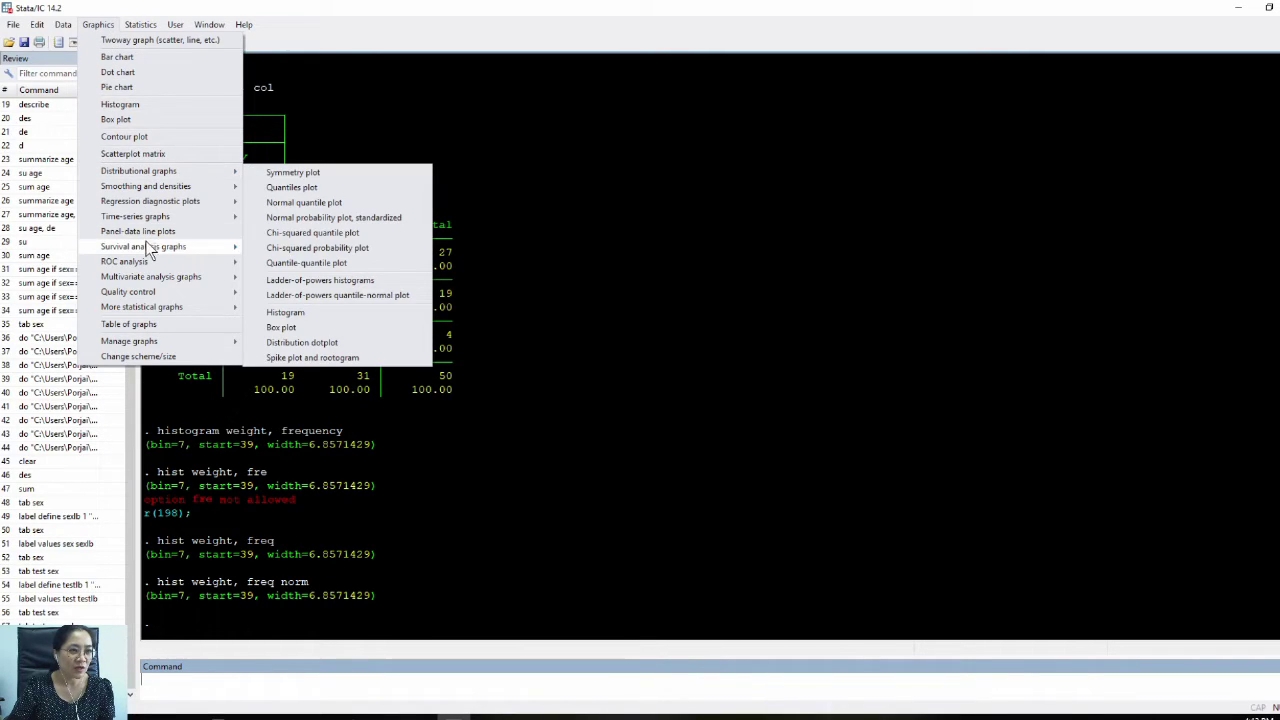
left_click(756, 434)
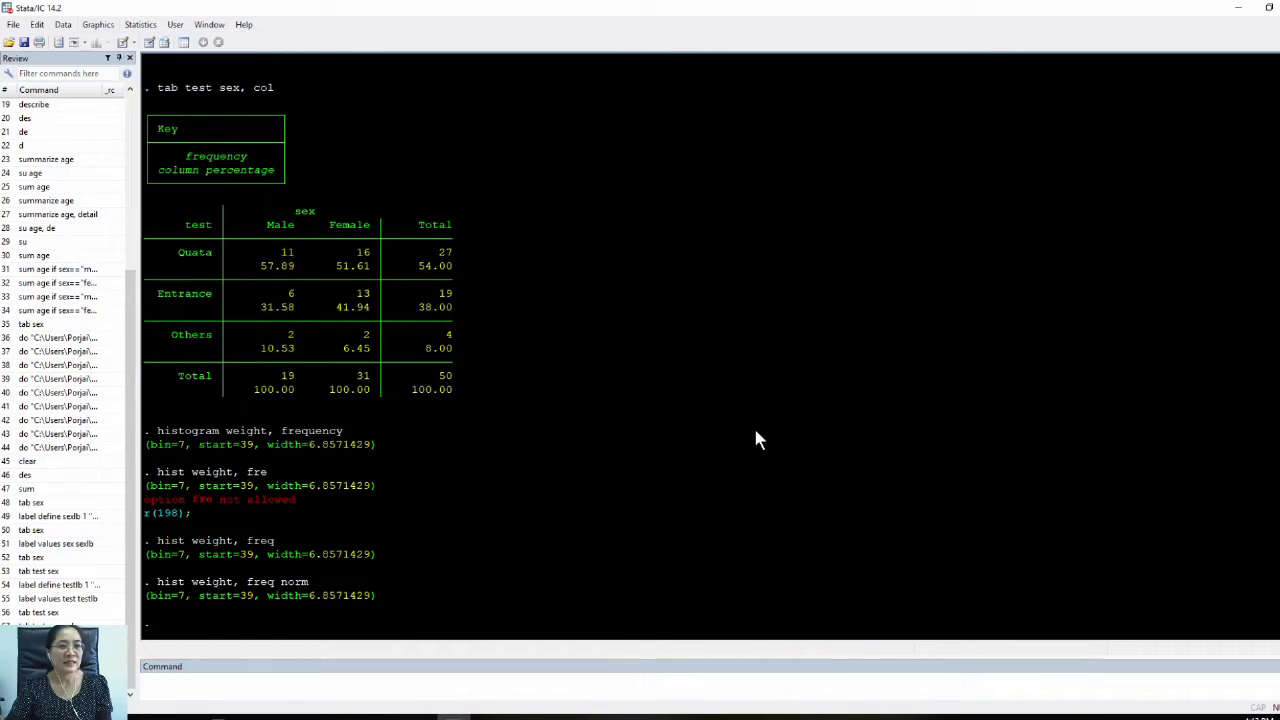
Step: Run stem weight to produce a stem-and-leaf plot of the weight variable
left_click(560, 692)
type("stem")
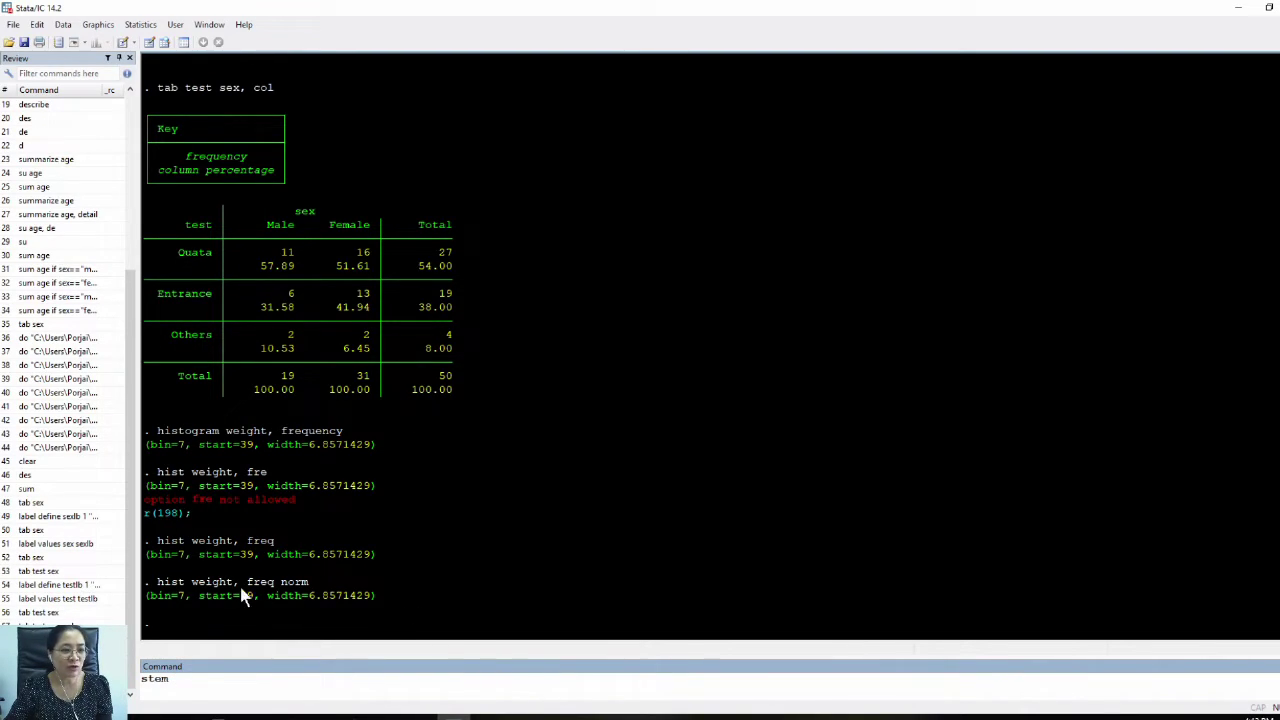
mouse_move(1278, 100)
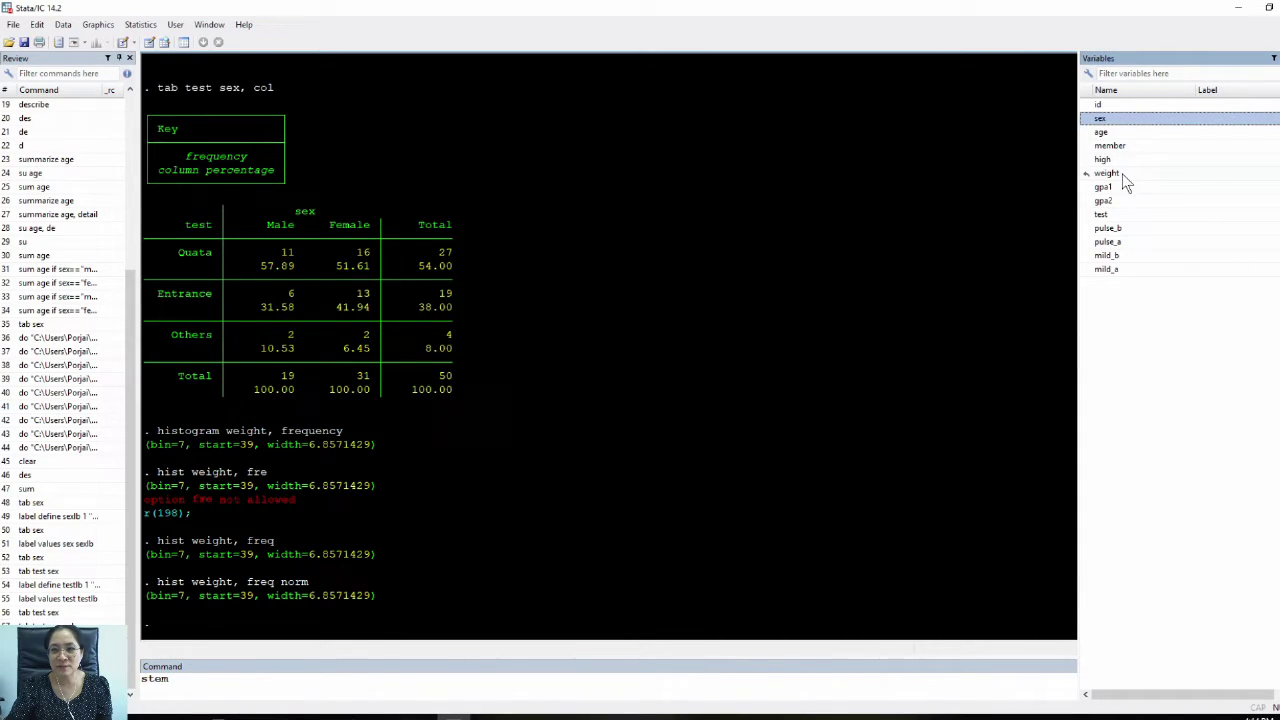
left_click(1122, 176)
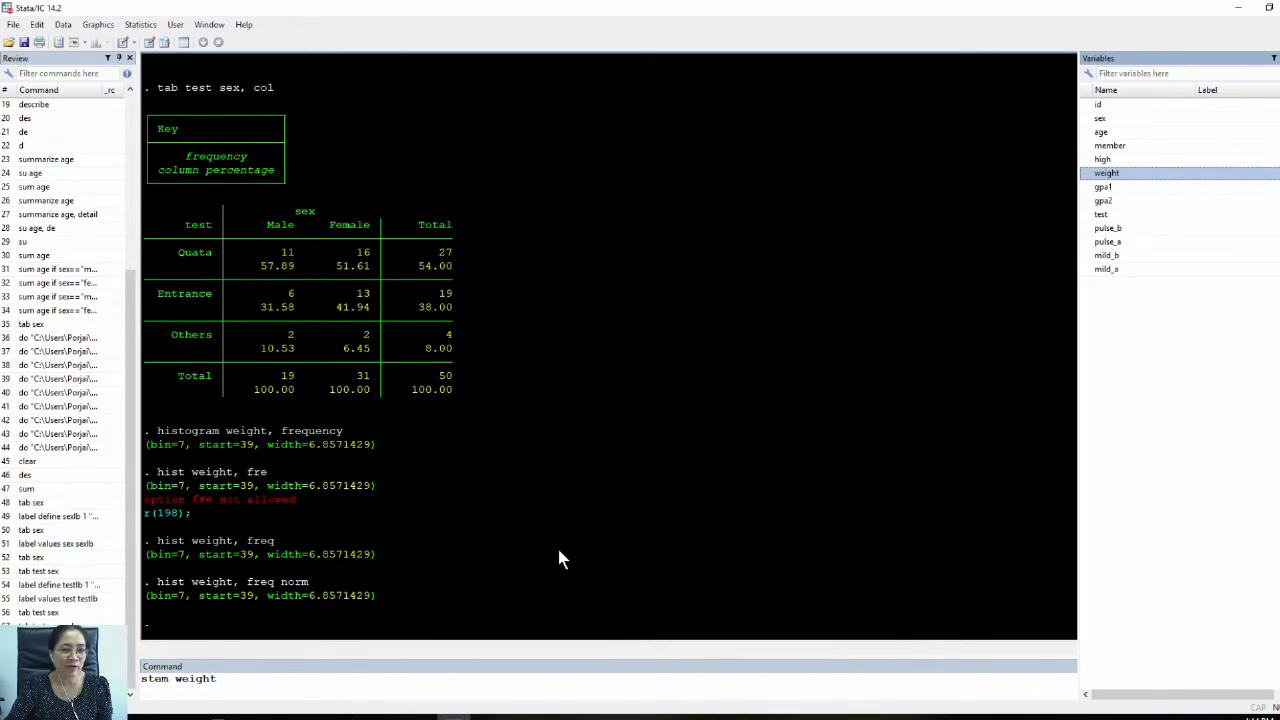
key("Return")
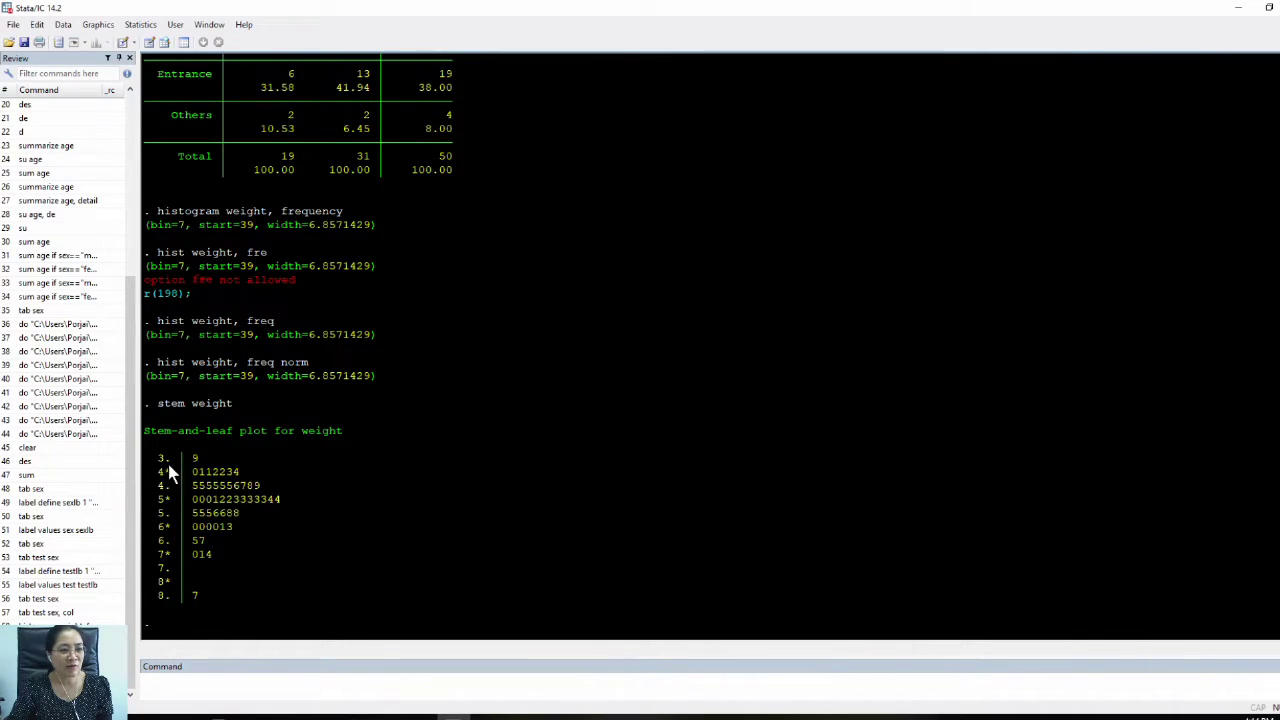
Step: Examine how the first two rows of the stem-and-leaf plot read by highlighting them, and clear the highlight
left_click_drag(163, 466, 203, 464)
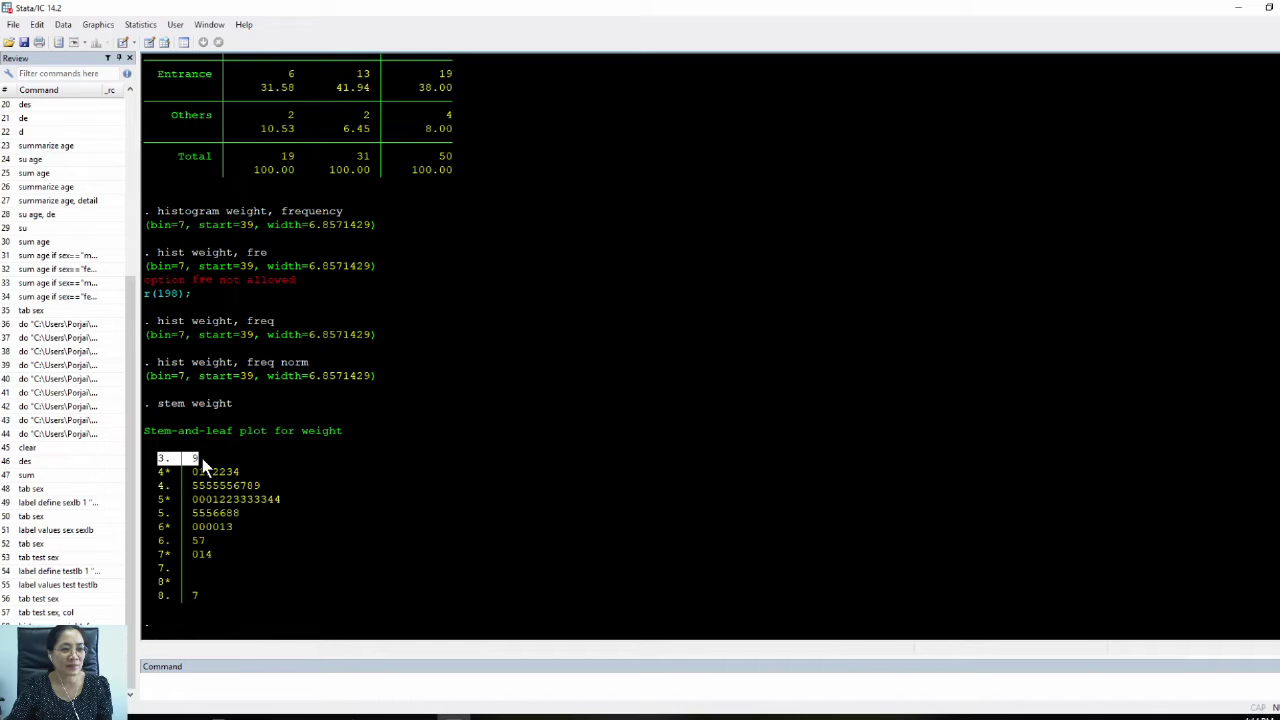
left_click_drag(158, 473, 208, 475)
left_click(306, 518)
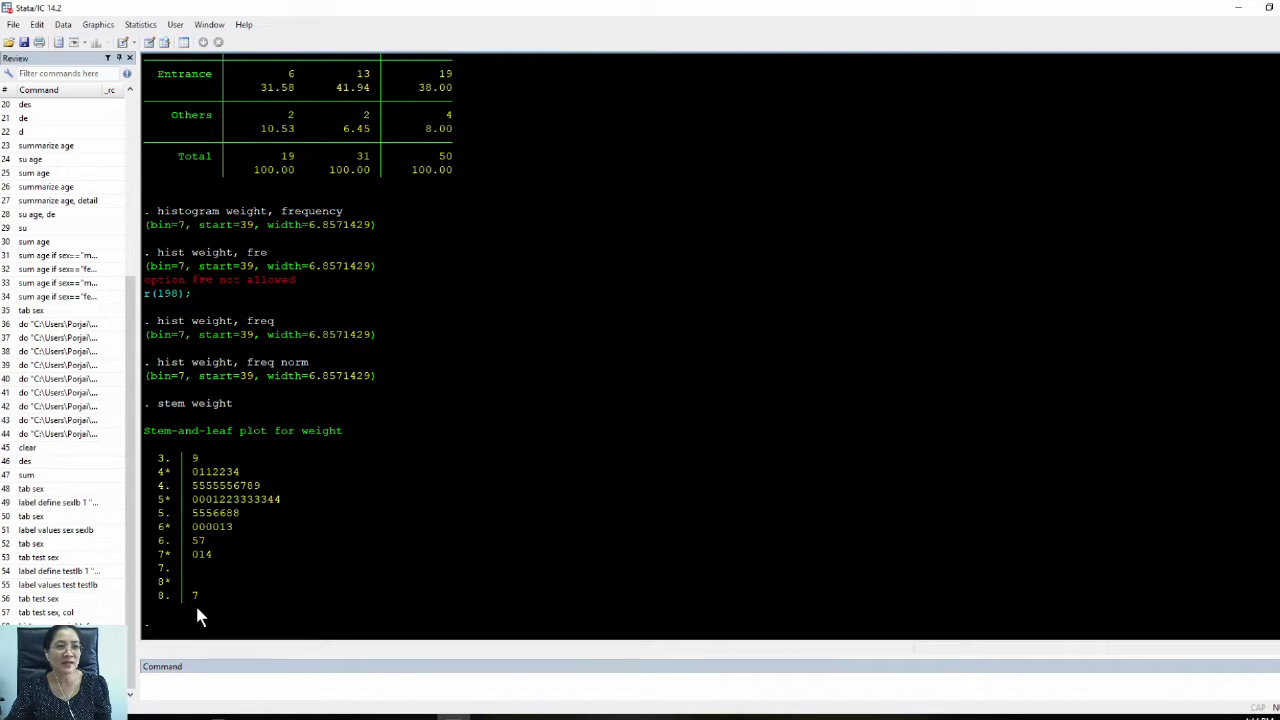
Step: Create a box plot of weight with Horizontal orientation through the Box plots dialog, and close the resulting graph window
left_click(97, 26)
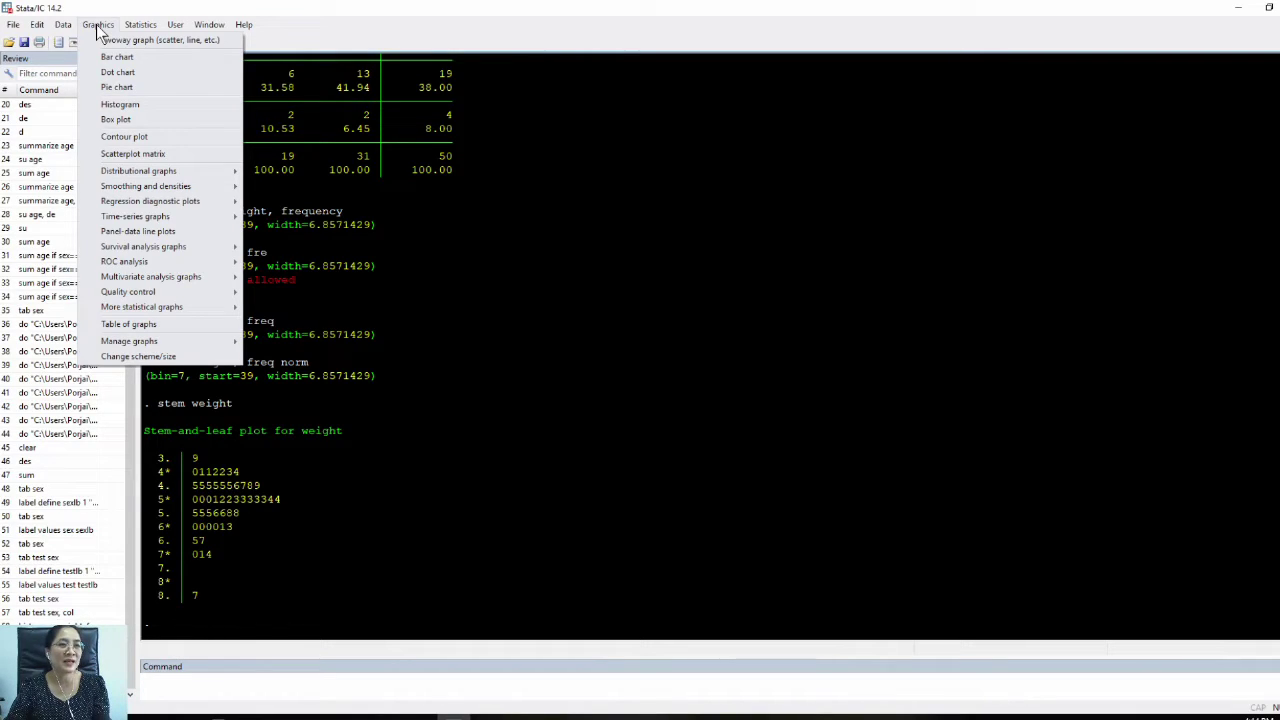
left_click(150, 122)
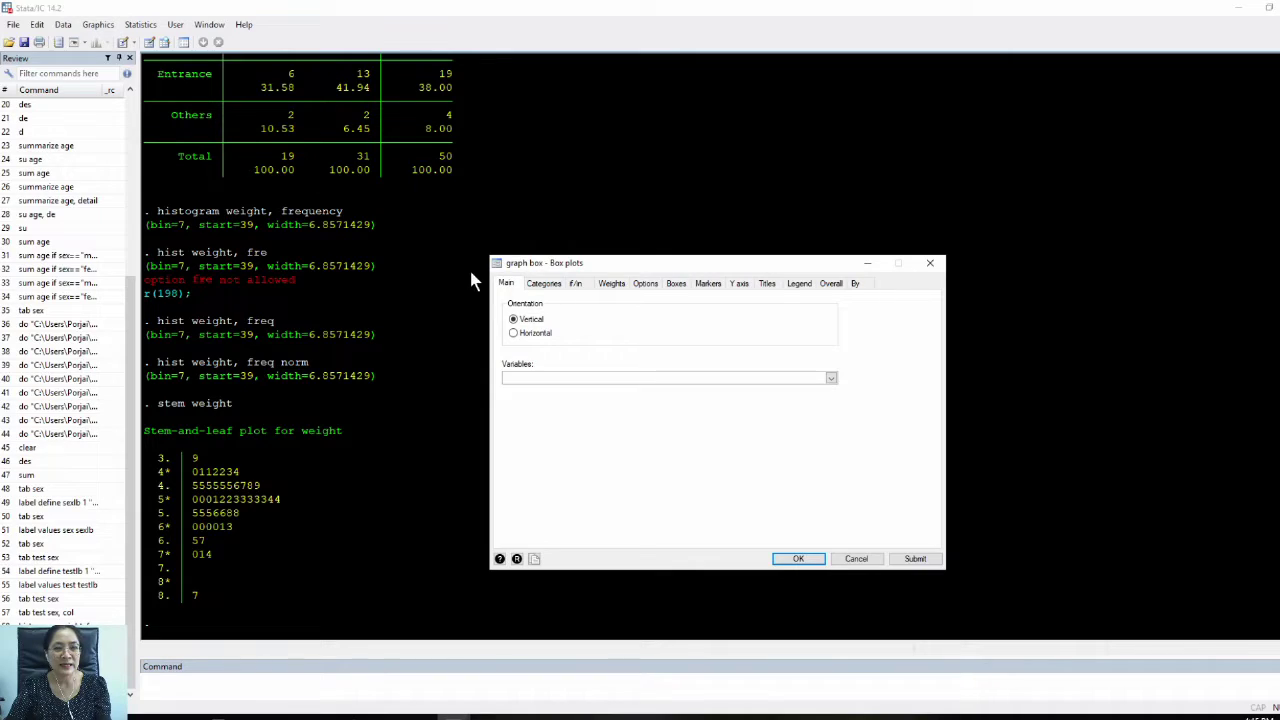
left_click_drag(639, 263, 637, 97)
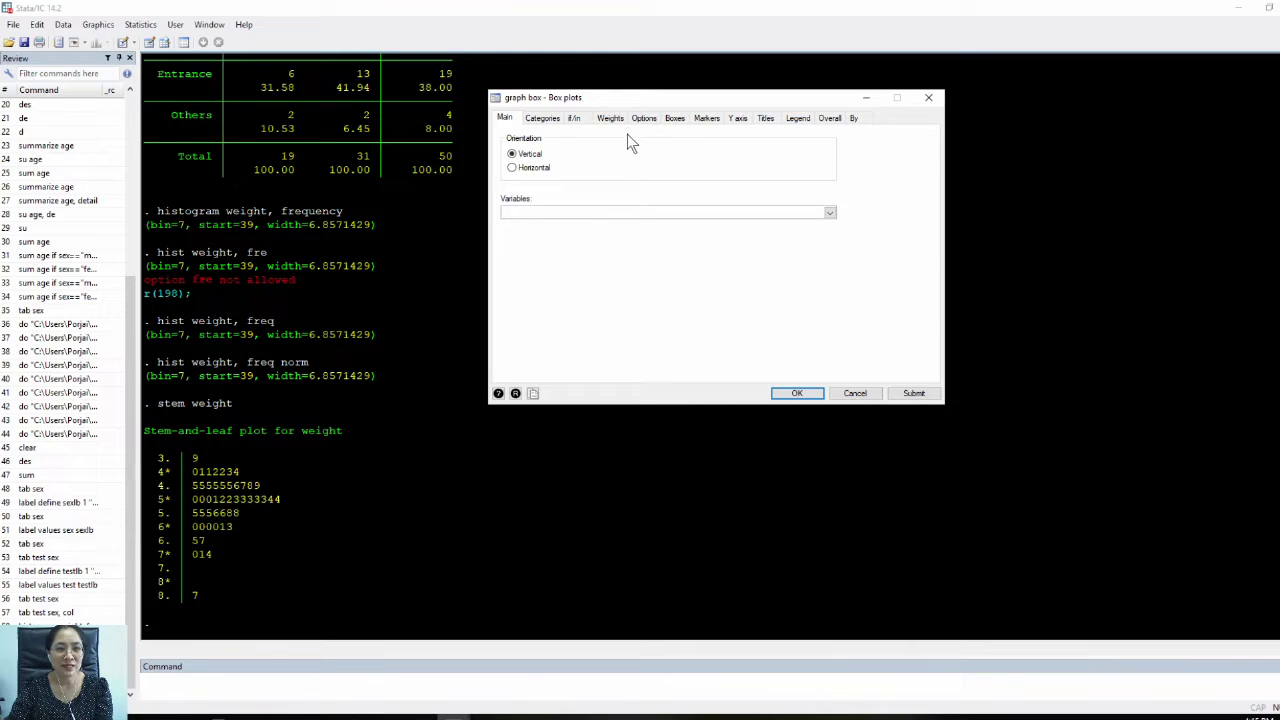
left_click(513, 169)
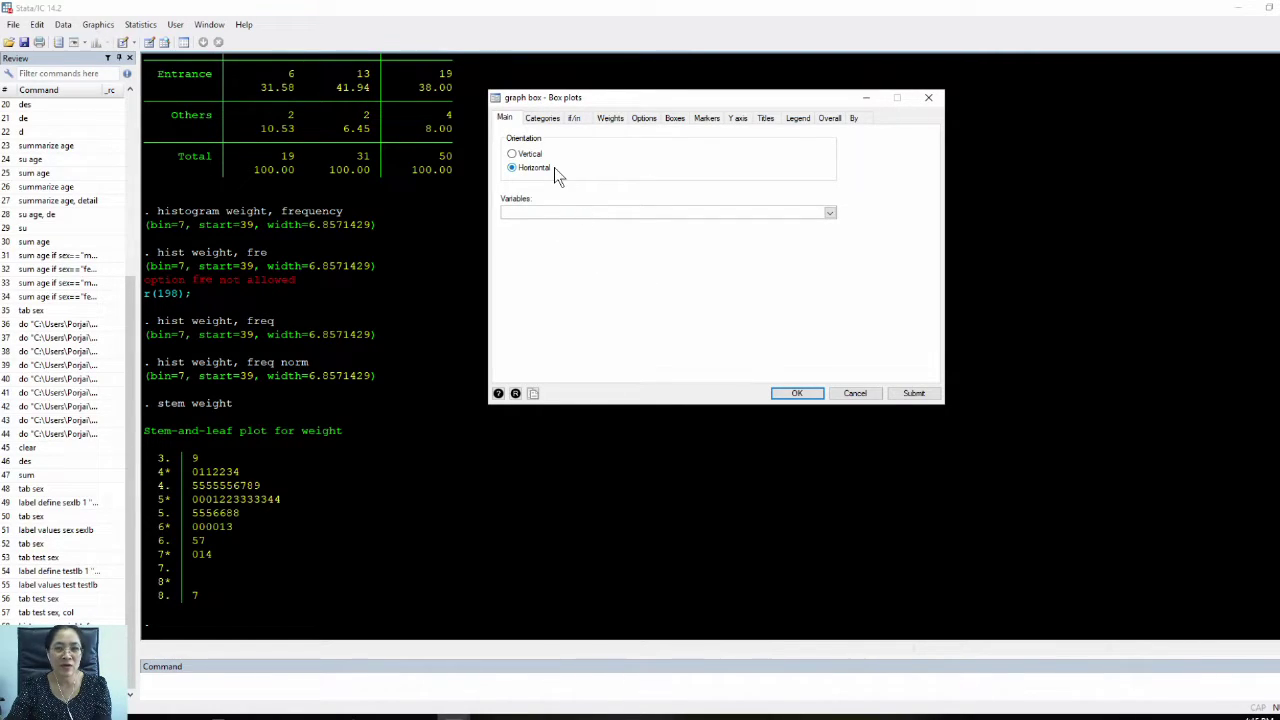
left_click(830, 213)
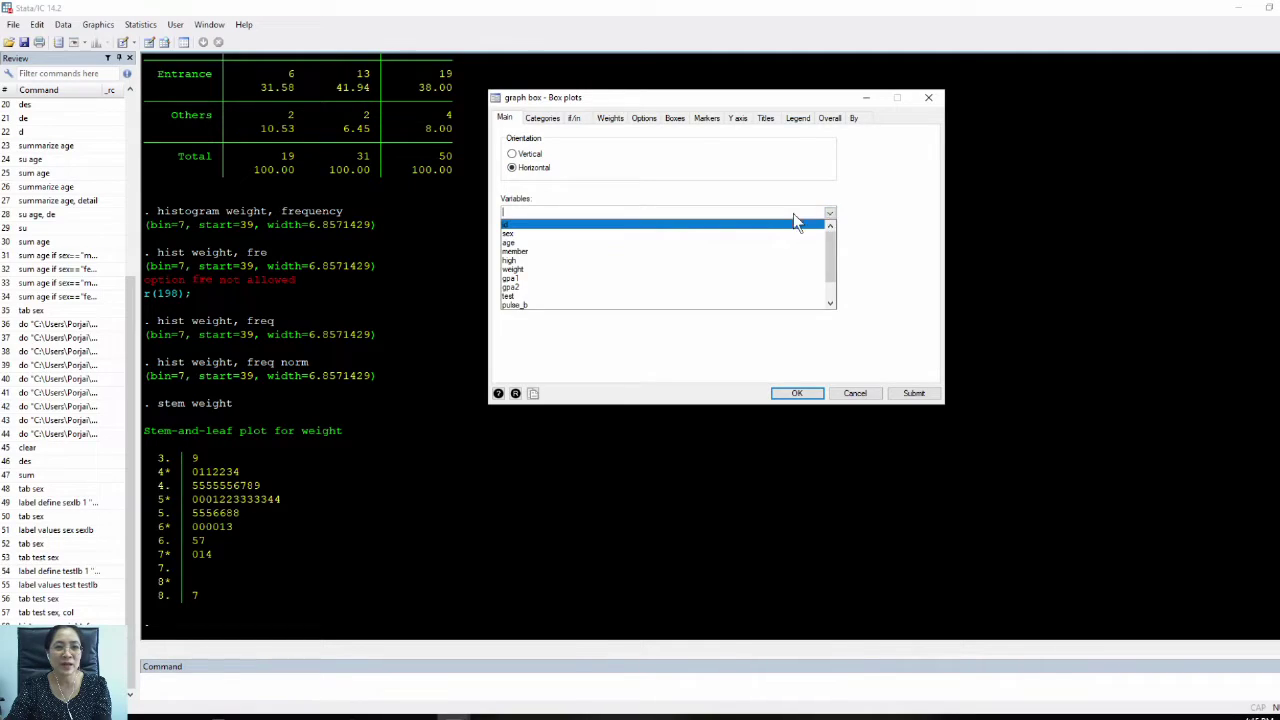
left_click(540, 278)
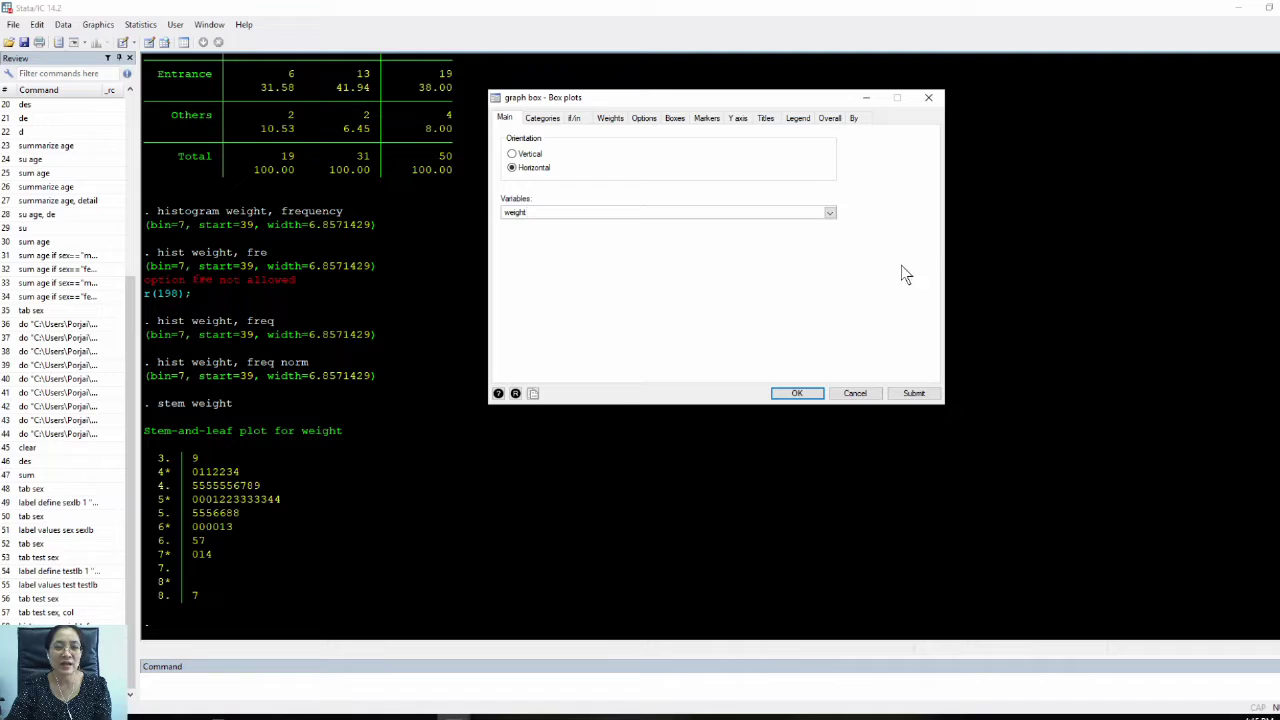
left_click(816, 395)
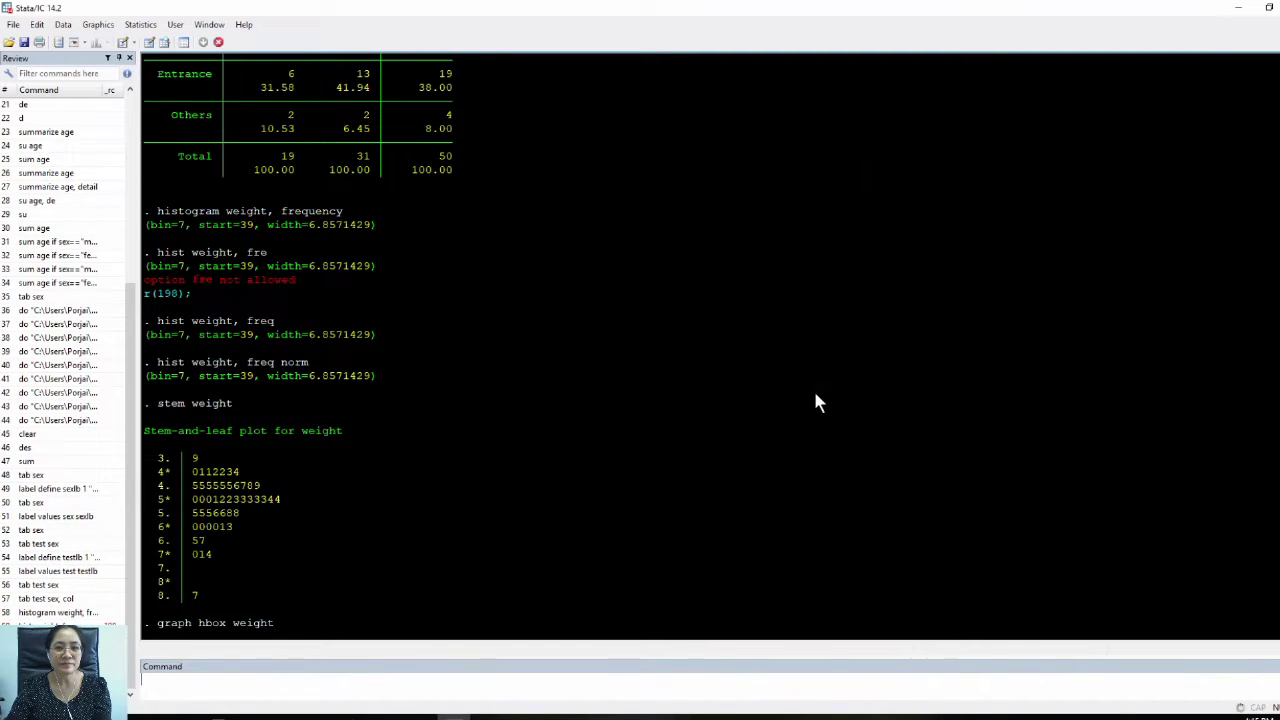
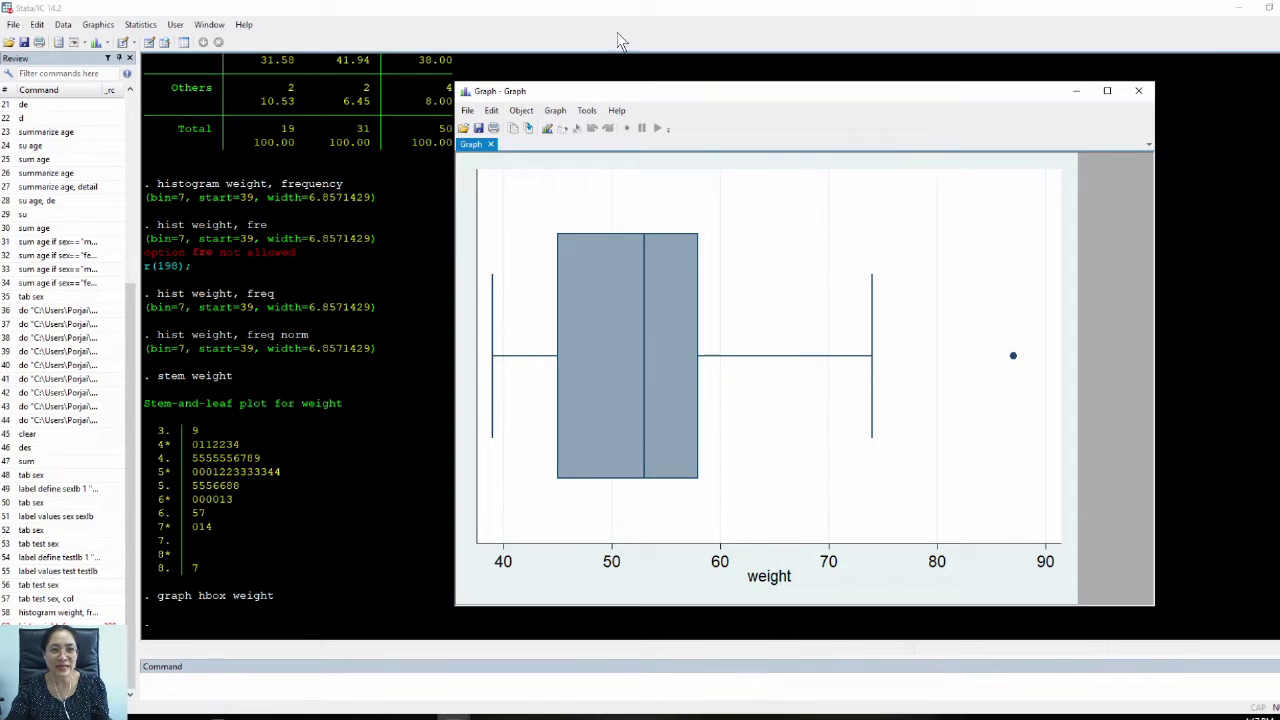
left_click_drag(640, 93, 573, 82)
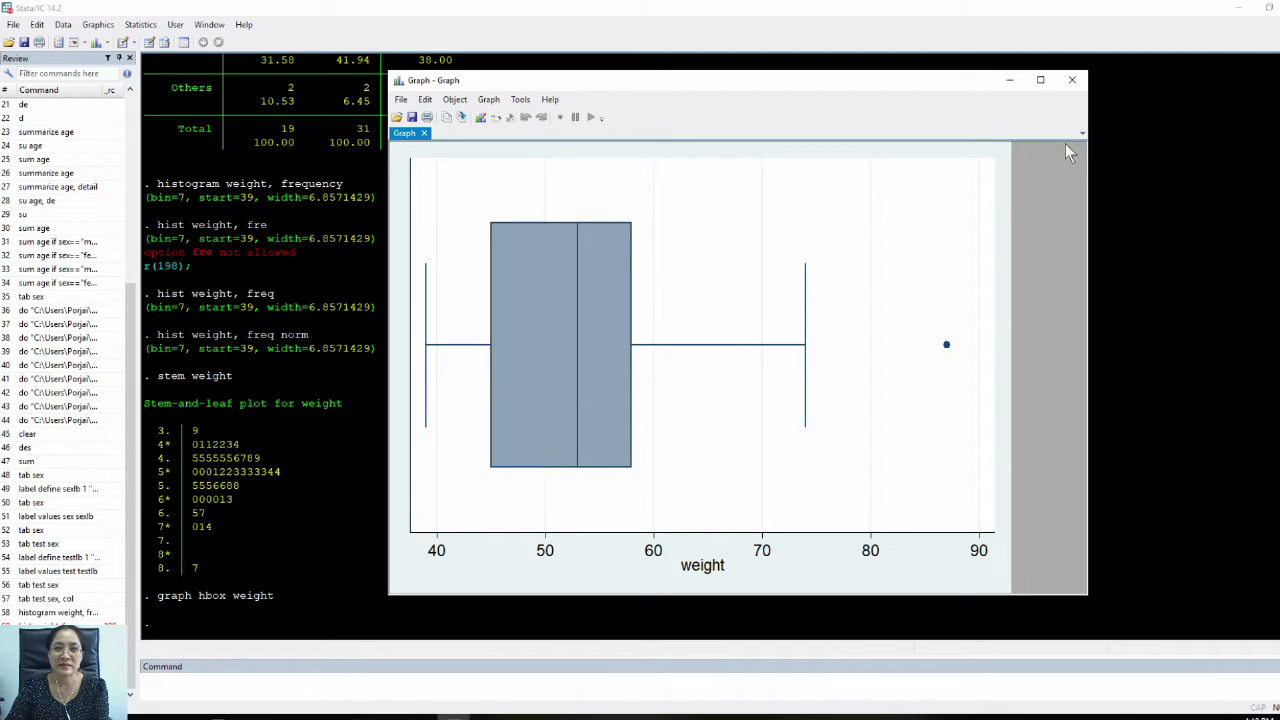
left_click(1072, 80)
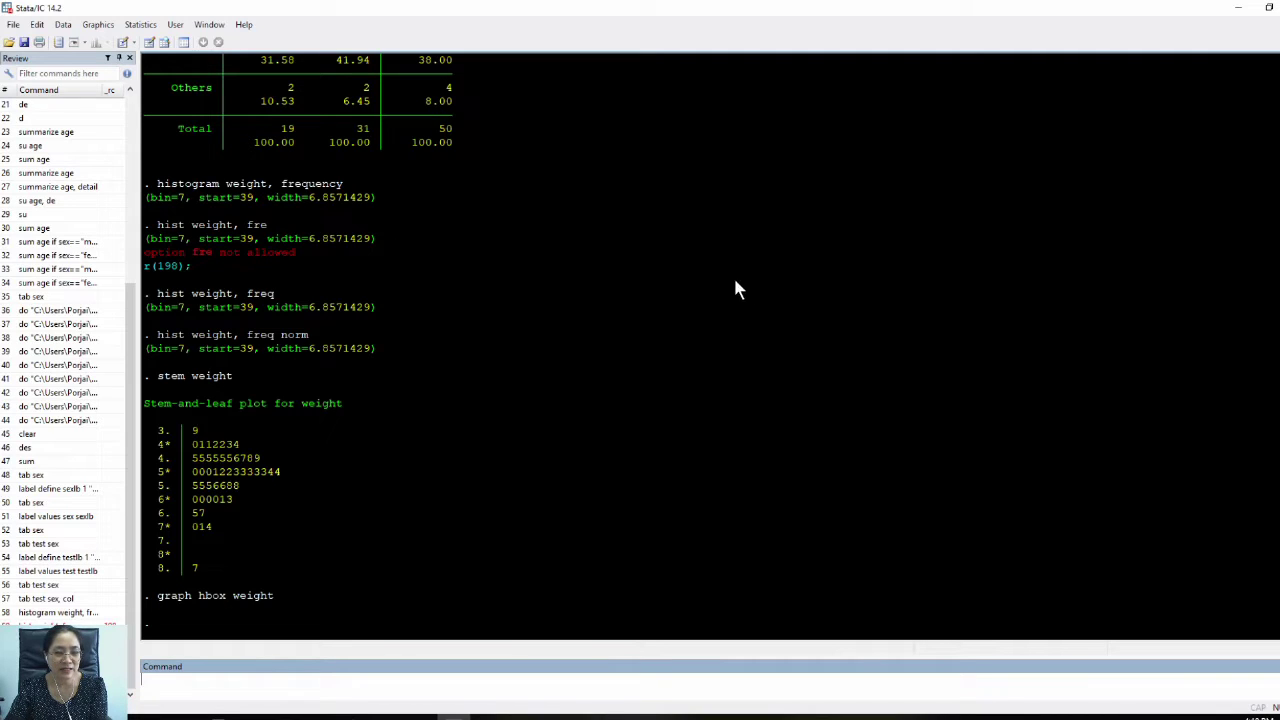
Step: Switch to Word 2016 and create a blank document
key("super")
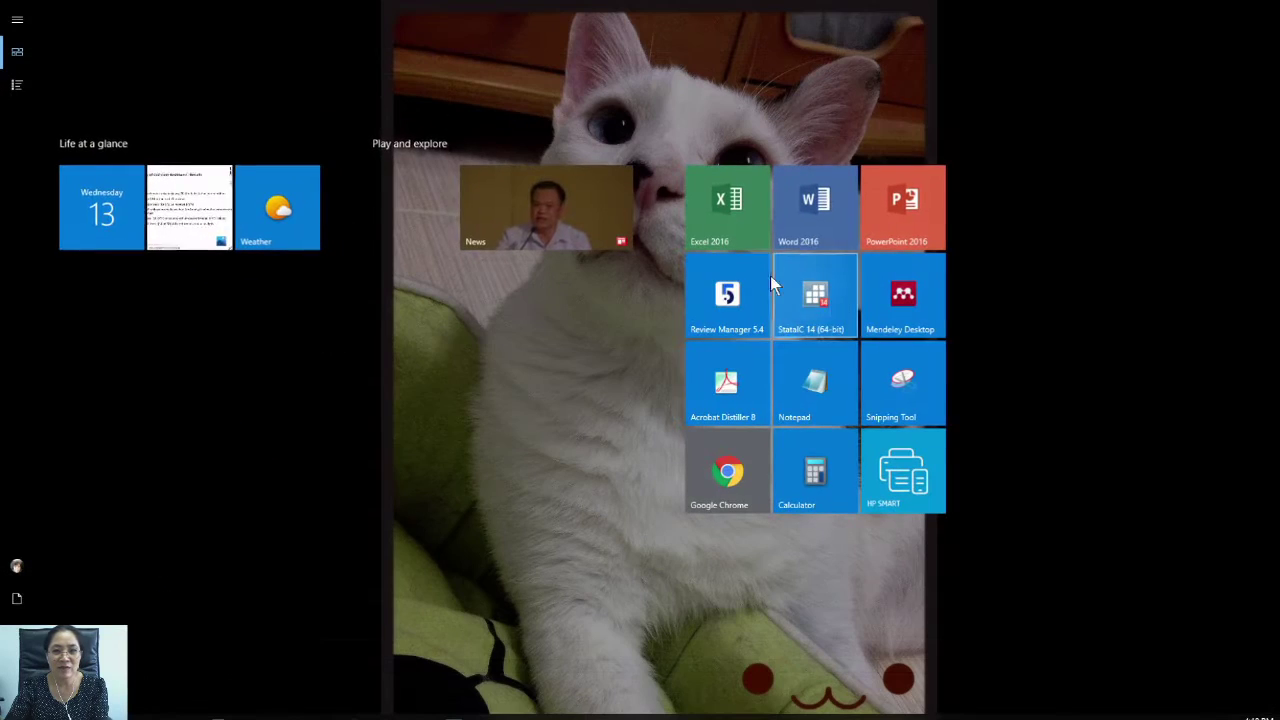
left_click(828, 203)
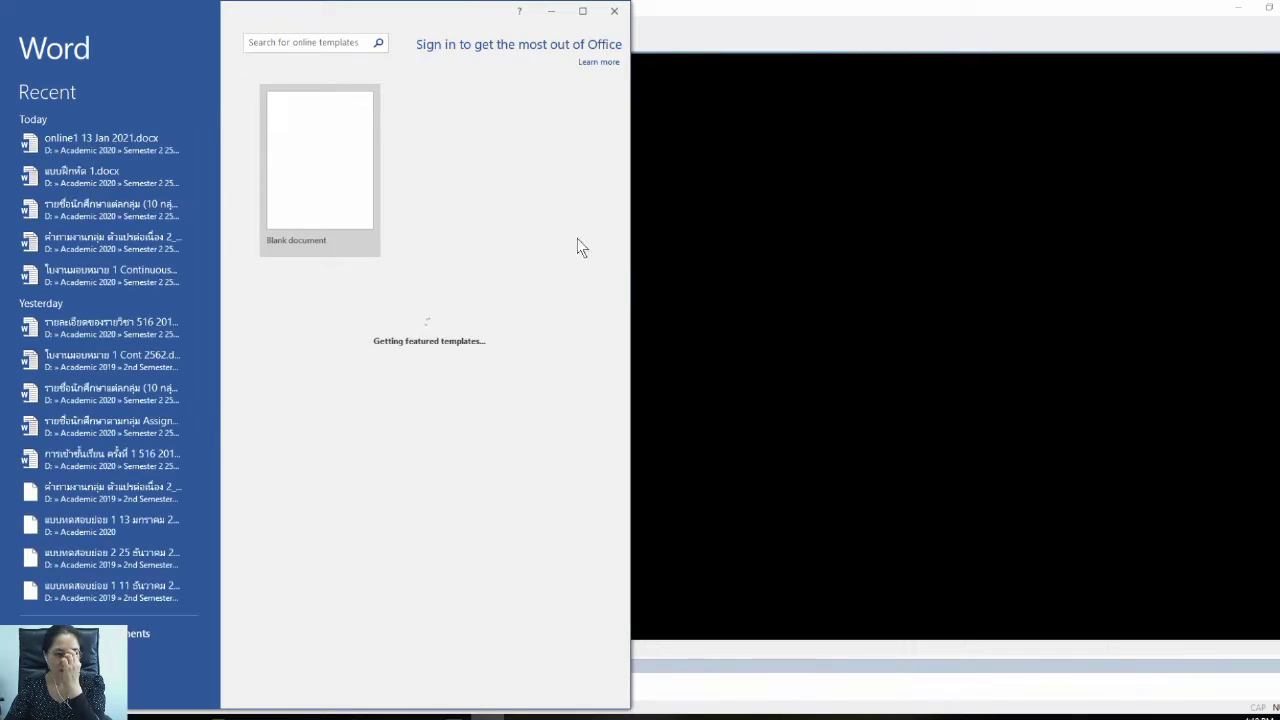
left_click(323, 228)
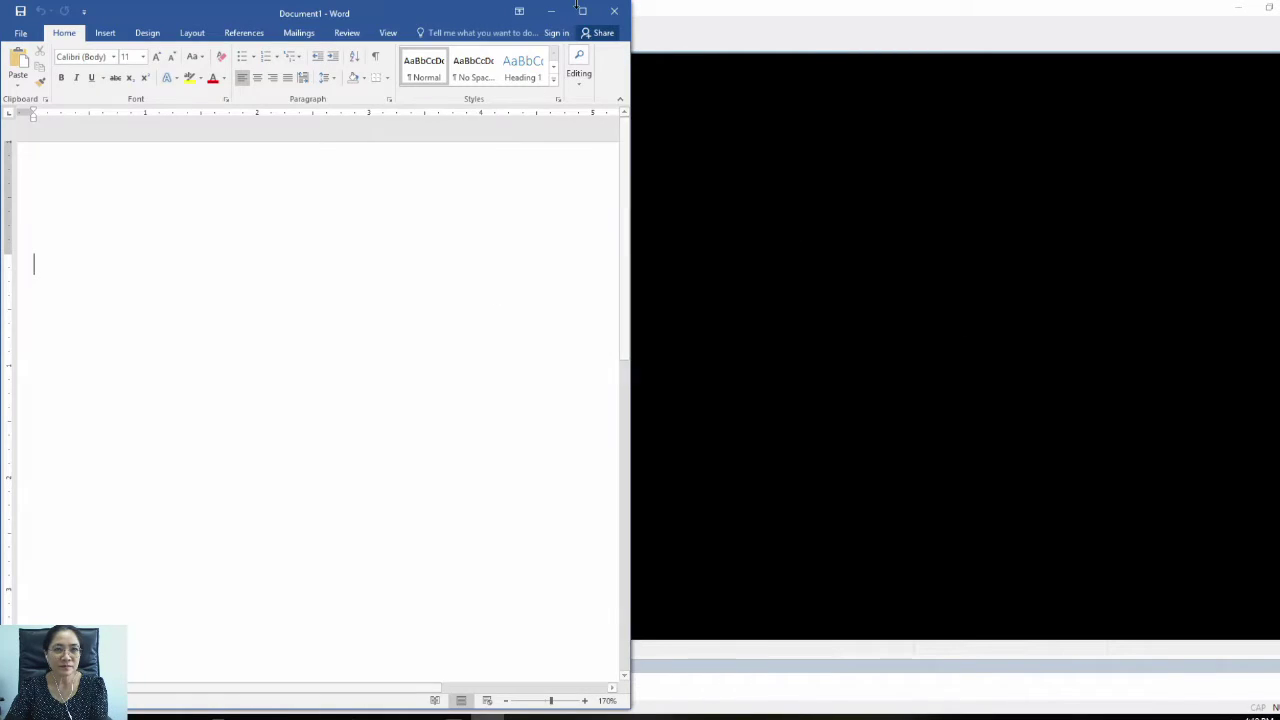
Step: Maximize the Word window, copy the full "tab test sex, col" output from Stata, and paste it into the blank document
left_click(581, 12)
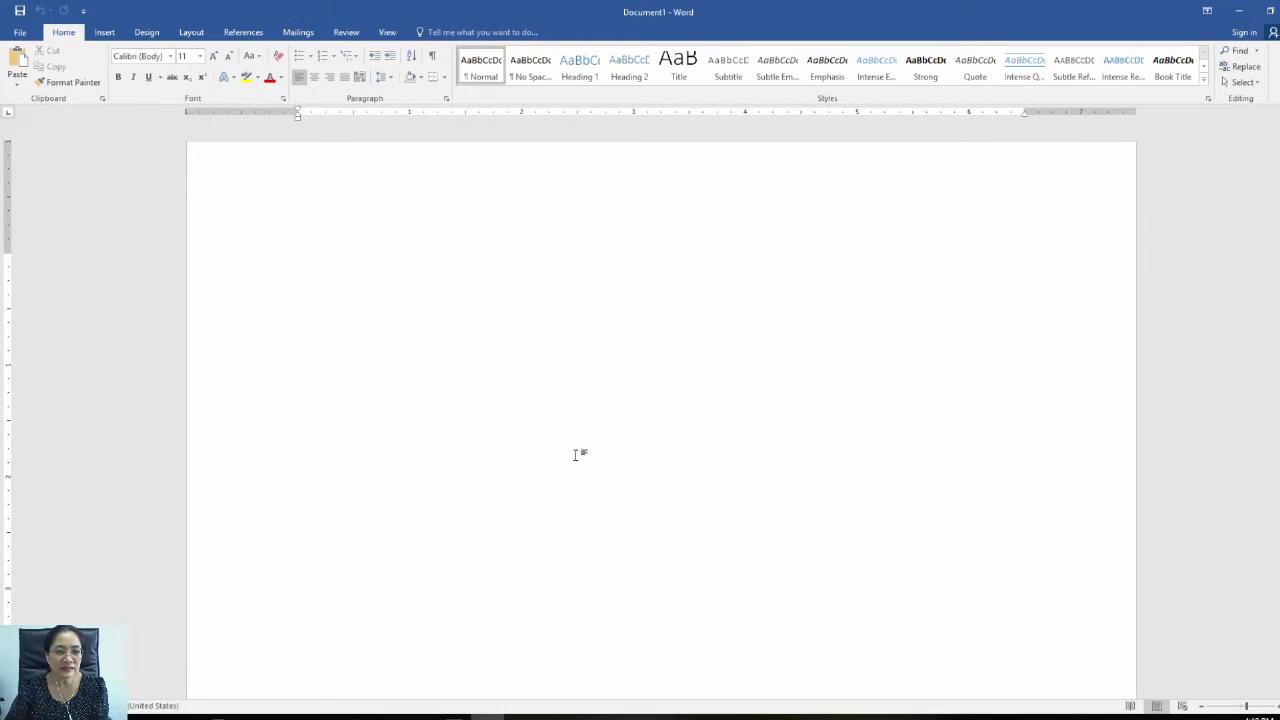
left_click(454, 717)
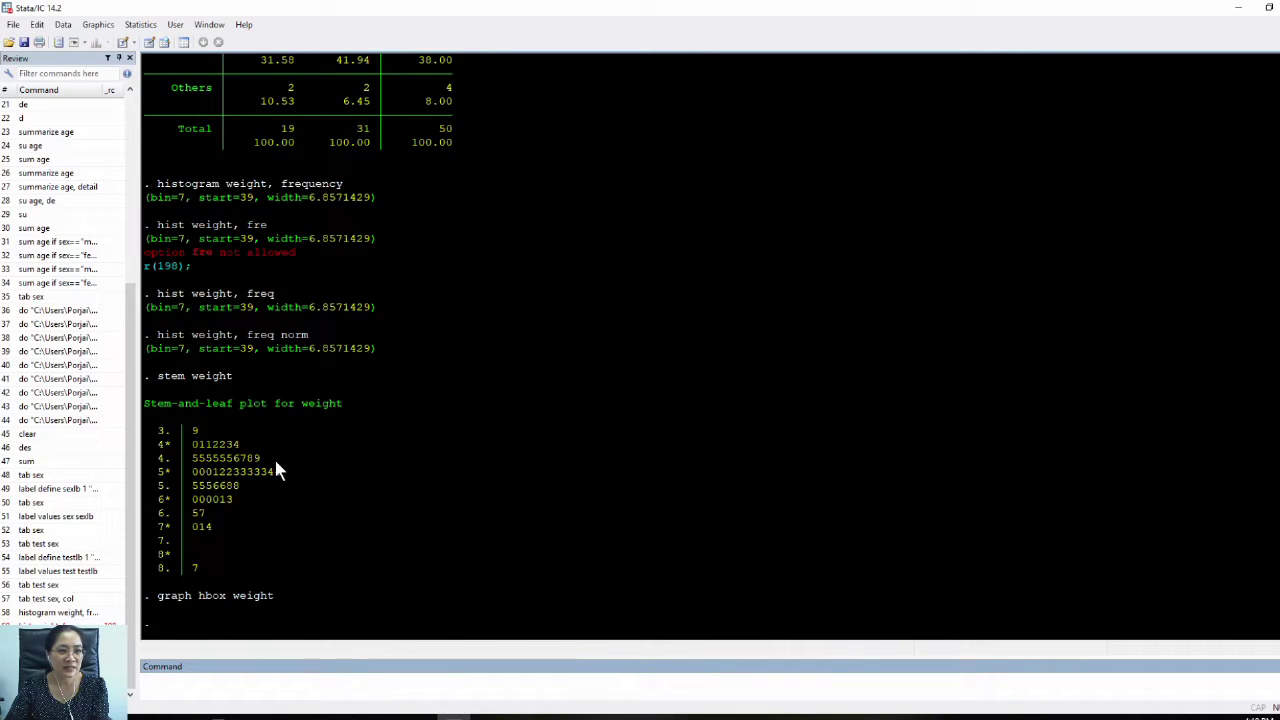
scroll(265, 440, "up", 8)
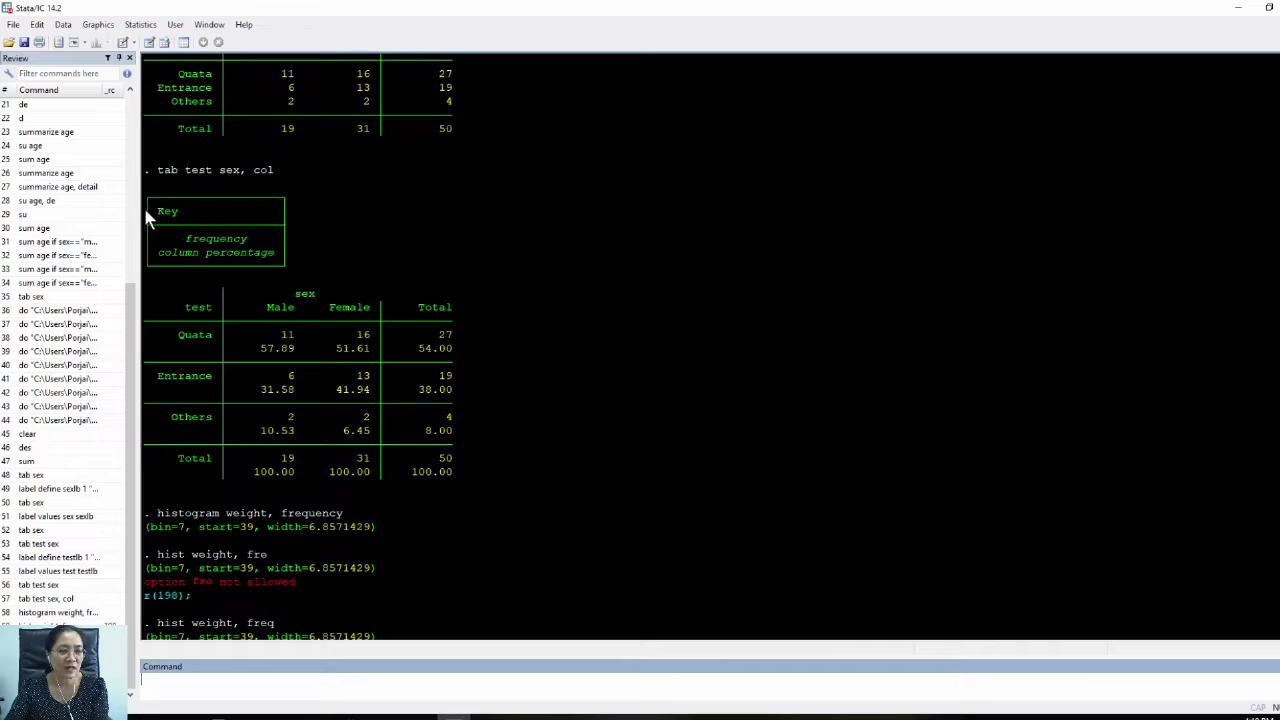
left_click_drag(147, 176, 515, 491)
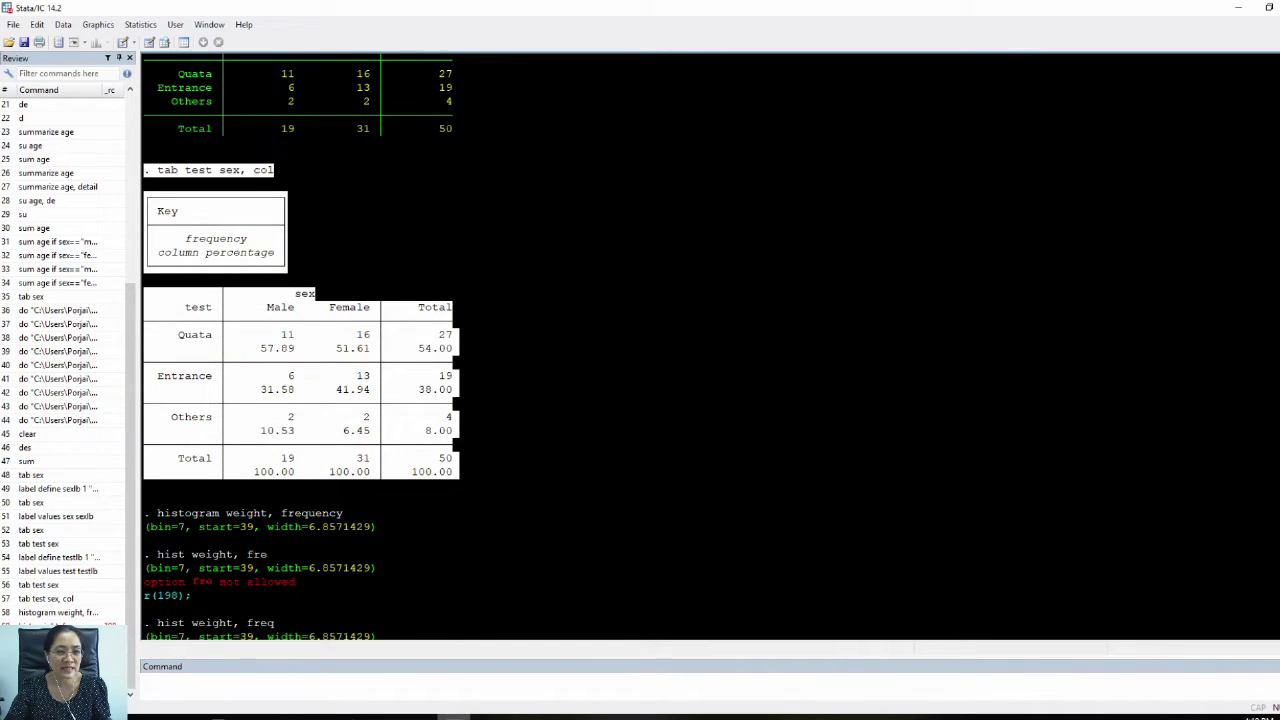
left_click(488, 717)
key("ctrl+v")
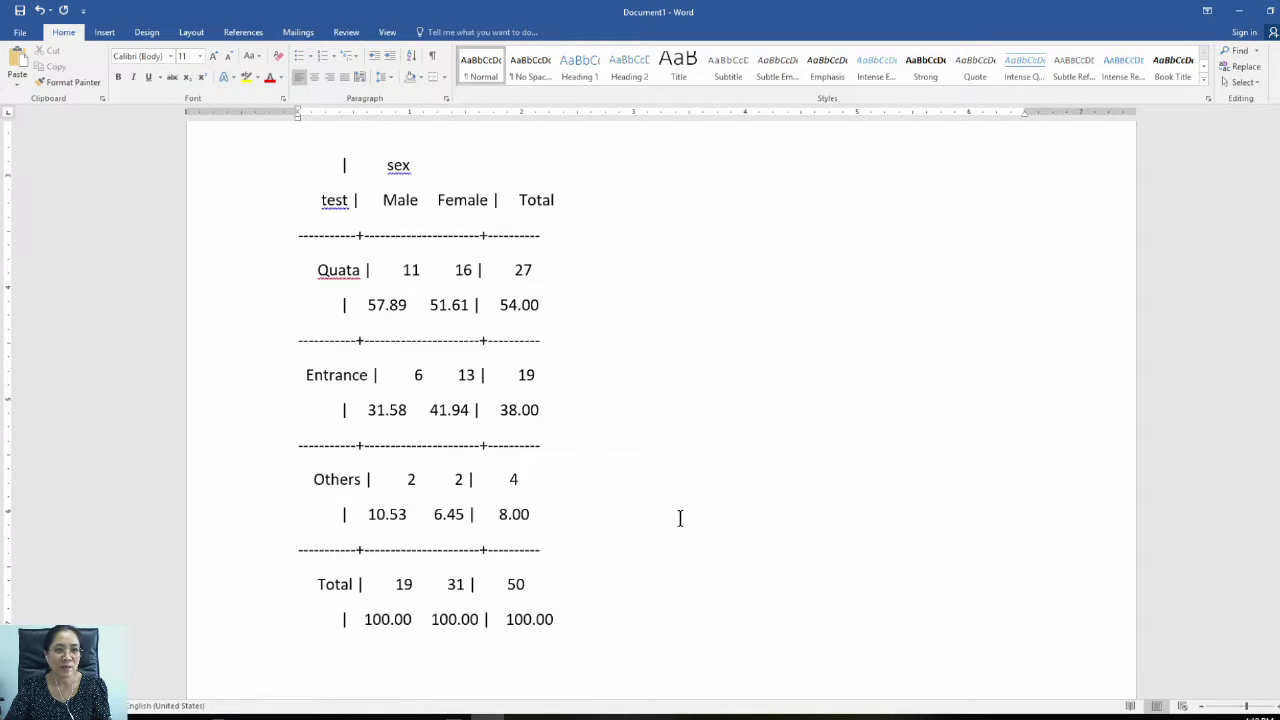
Step: Select the entire pasted cross-tabulation output and set its font to Courier New
scroll(754, 515, "up", 3)
scroll(754, 515, "up", 1)
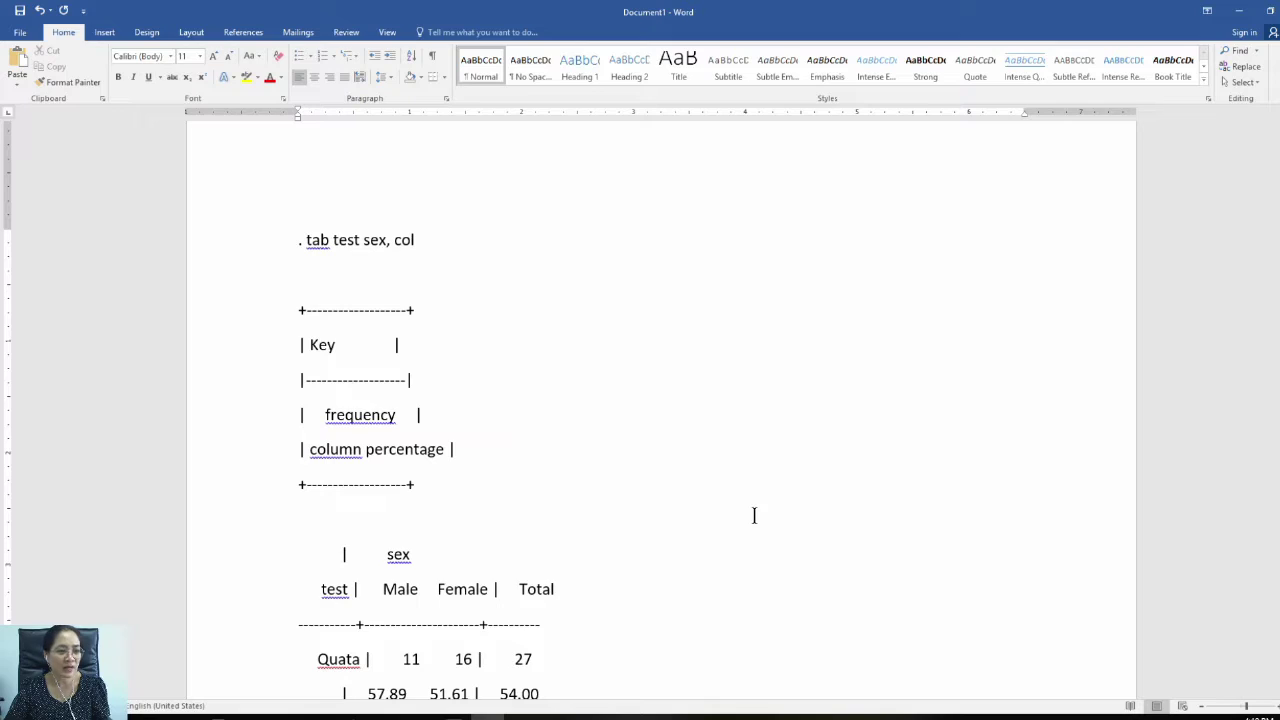
key("ctrl+a")
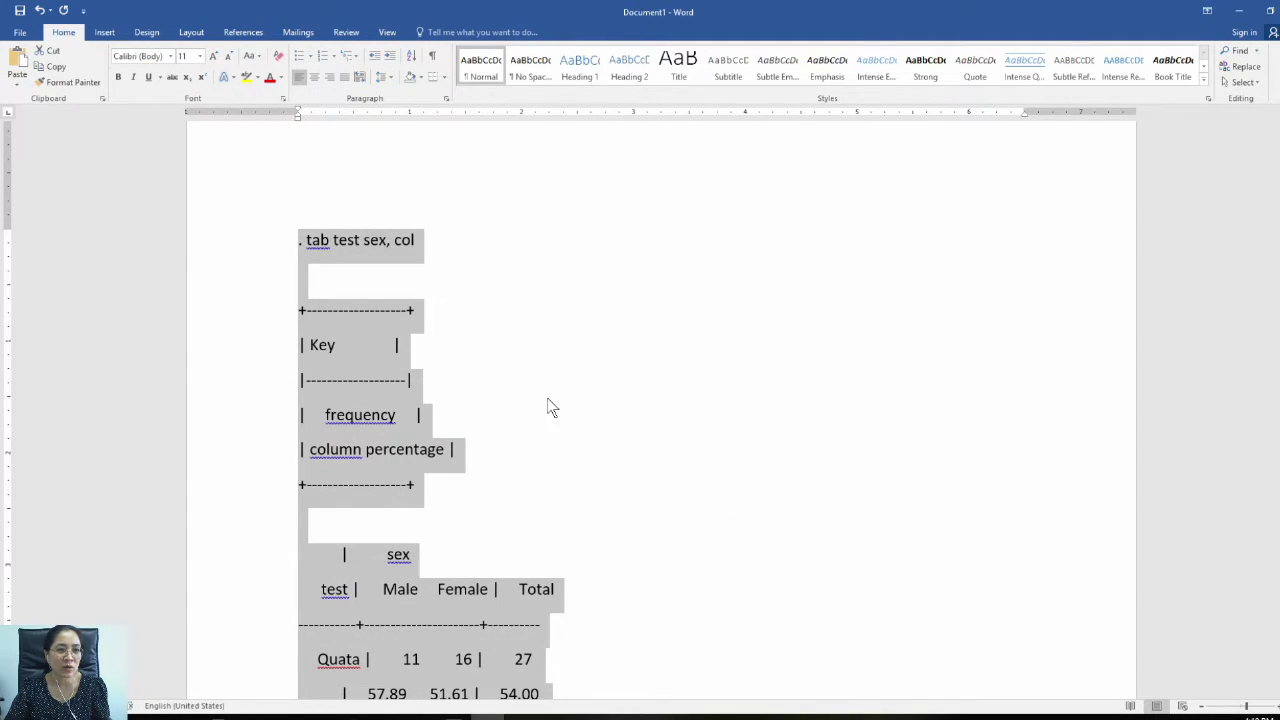
left_click(445, 244)
left_click_drag(300, 240, 604, 586)
scroll(630, 548, "up", 6)
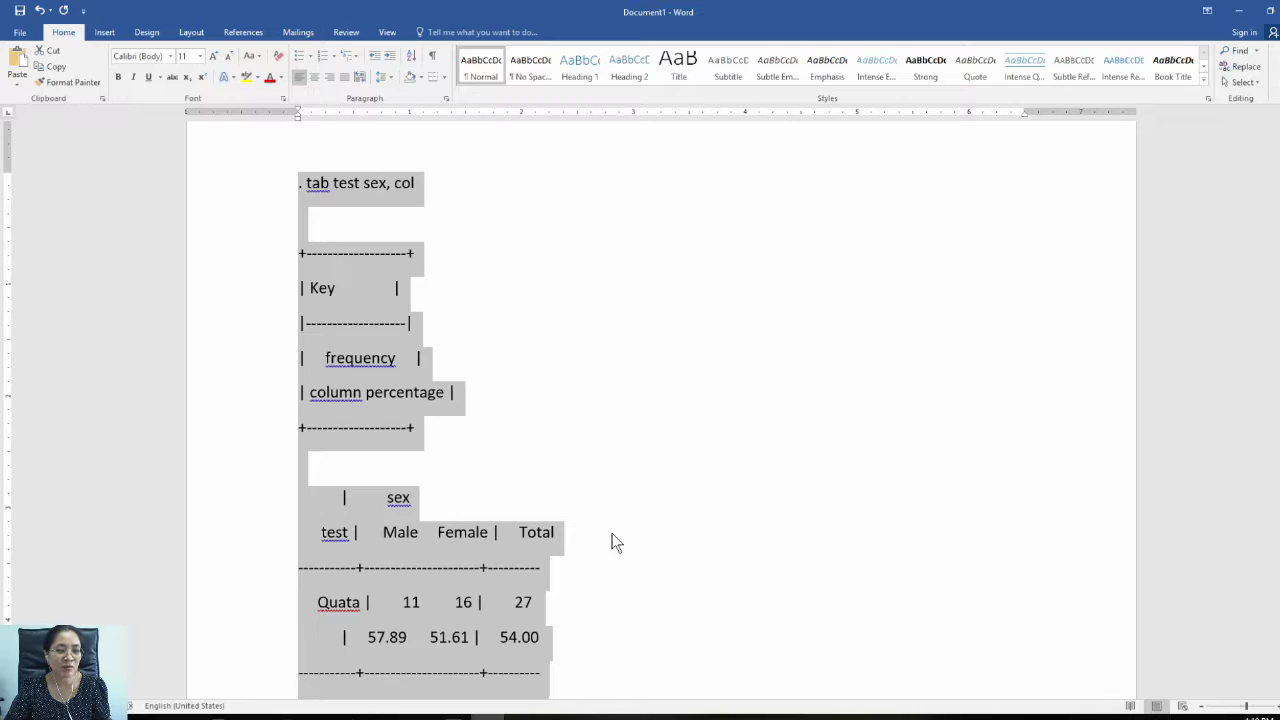
left_click(170, 57)
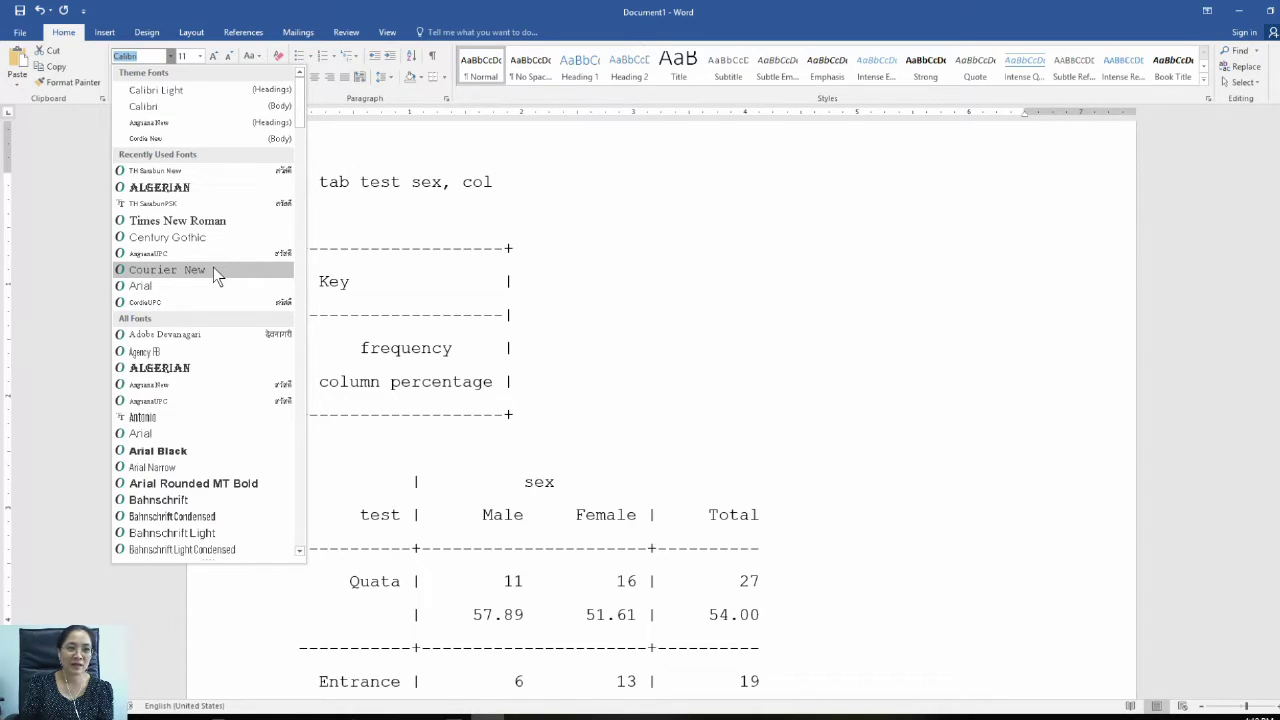
left_click(213, 267)
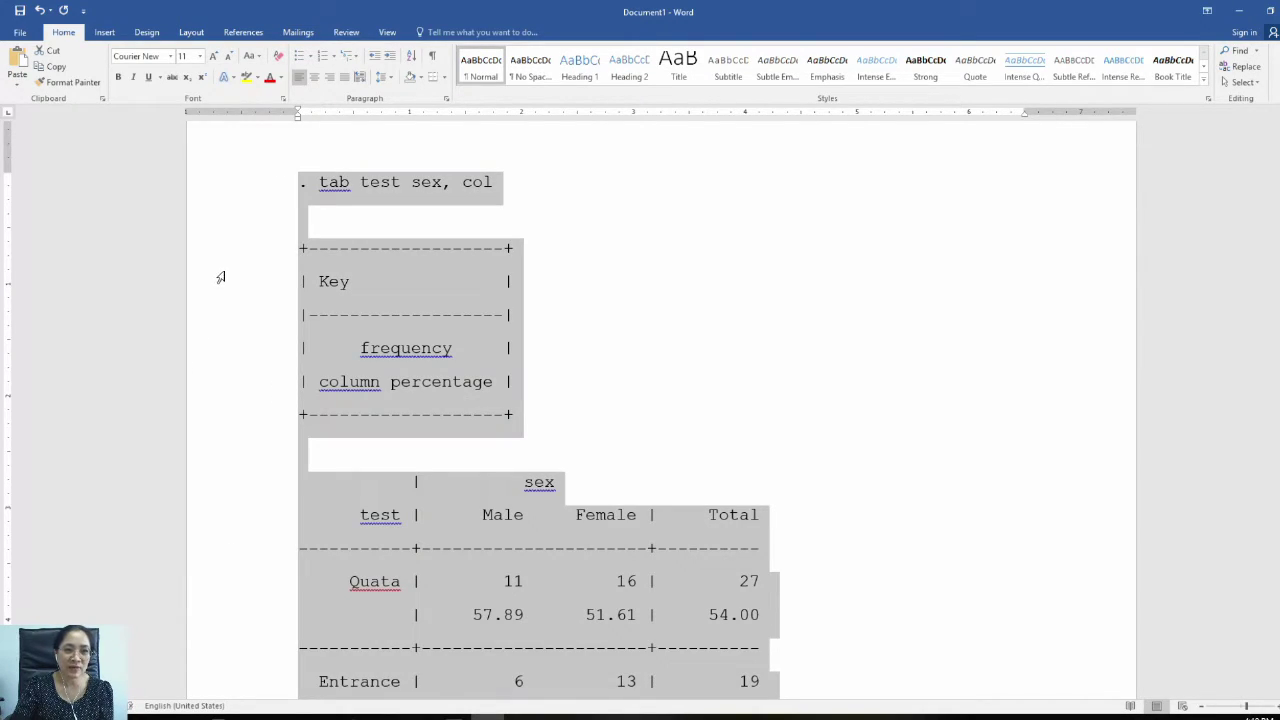
Step: Reduce the font size of the selected output to 8 and clear the selection
left_click(229, 56)
left_click(229, 56)
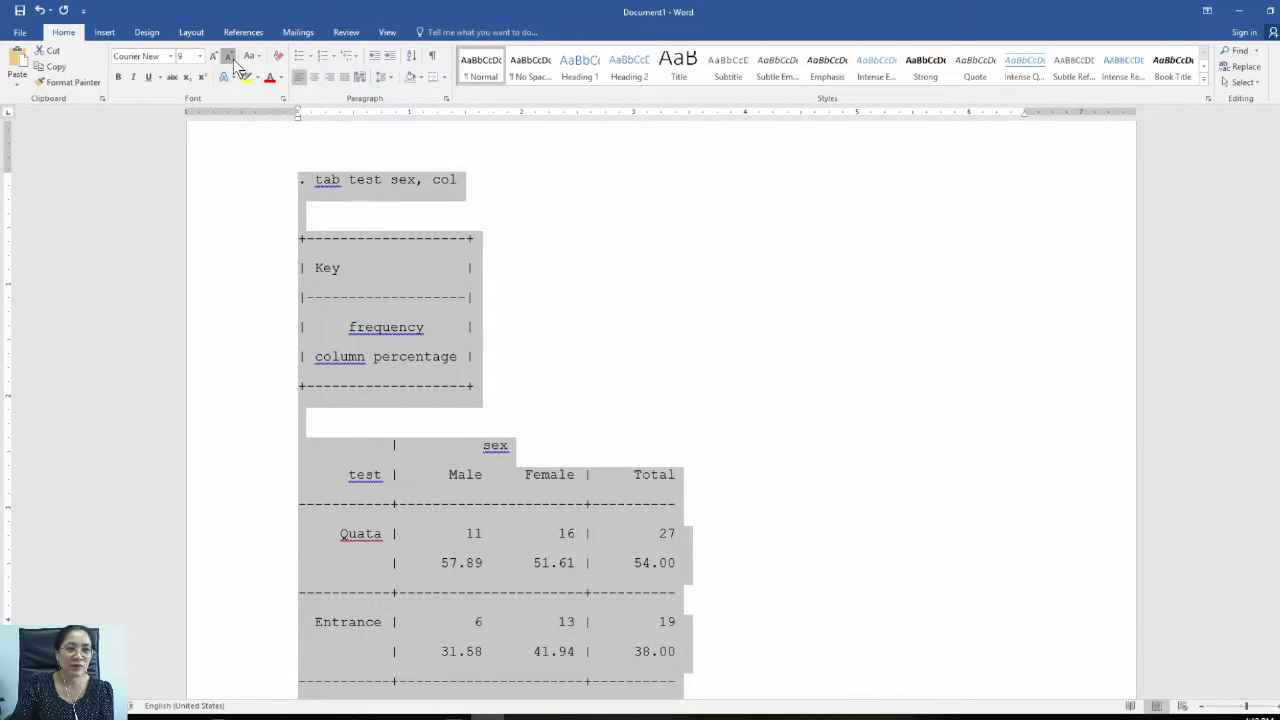
left_click(233, 59)
left_click(701, 348)
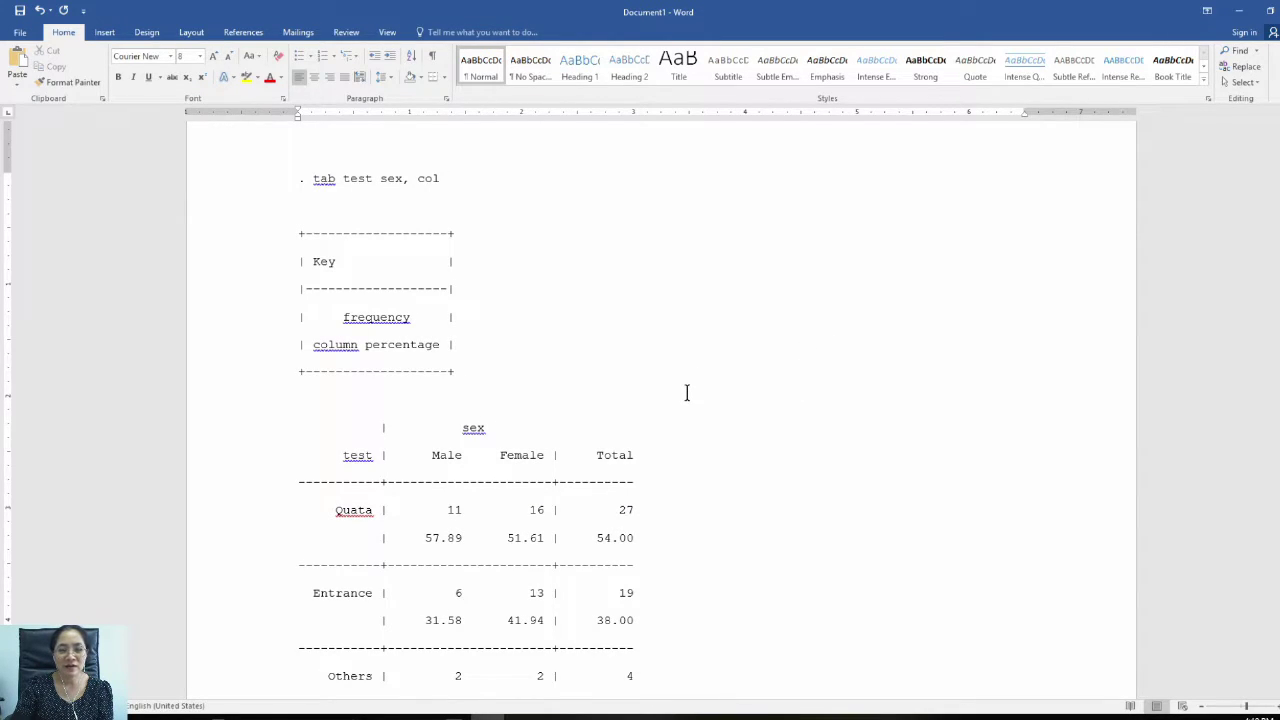
Step: Examine the alignment of the reformatted output in Word, from the command line and key box down to the Total row
scroll(687, 393, "down", 6)
scroll(688, 390, "up", 7)
scroll(688, 390, "down", 3)
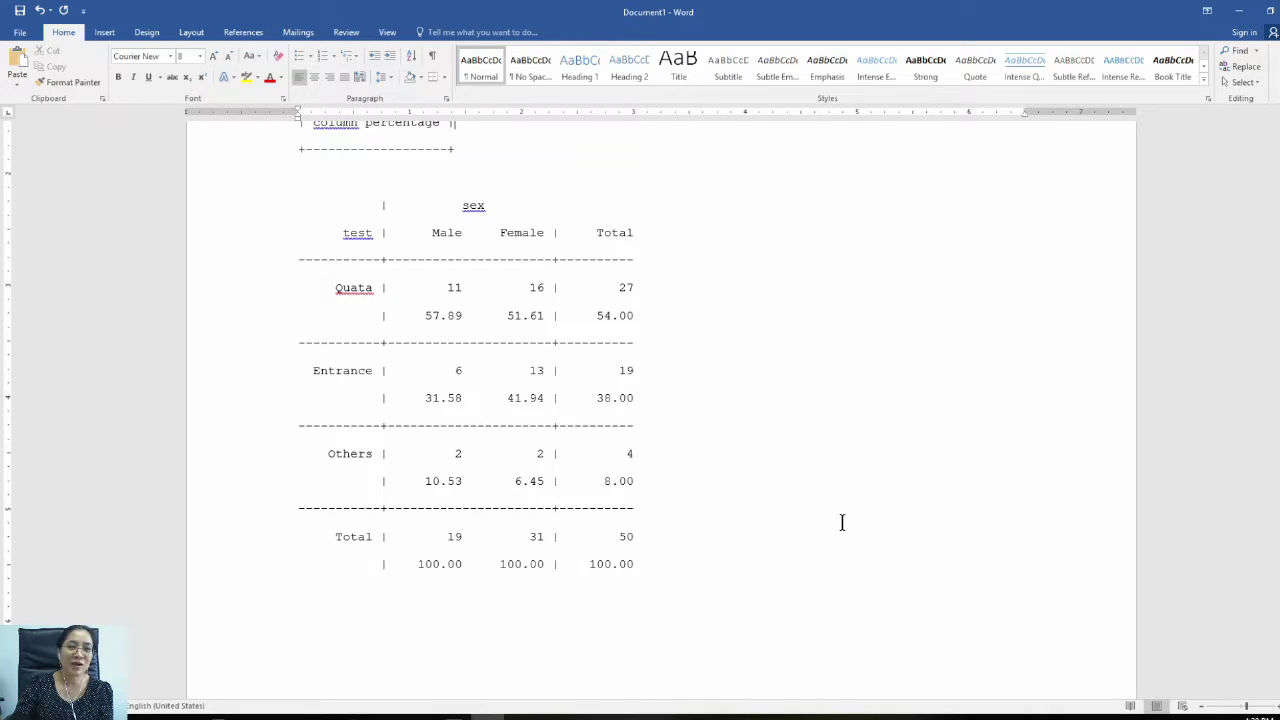
scroll(842, 522, "up", 3)
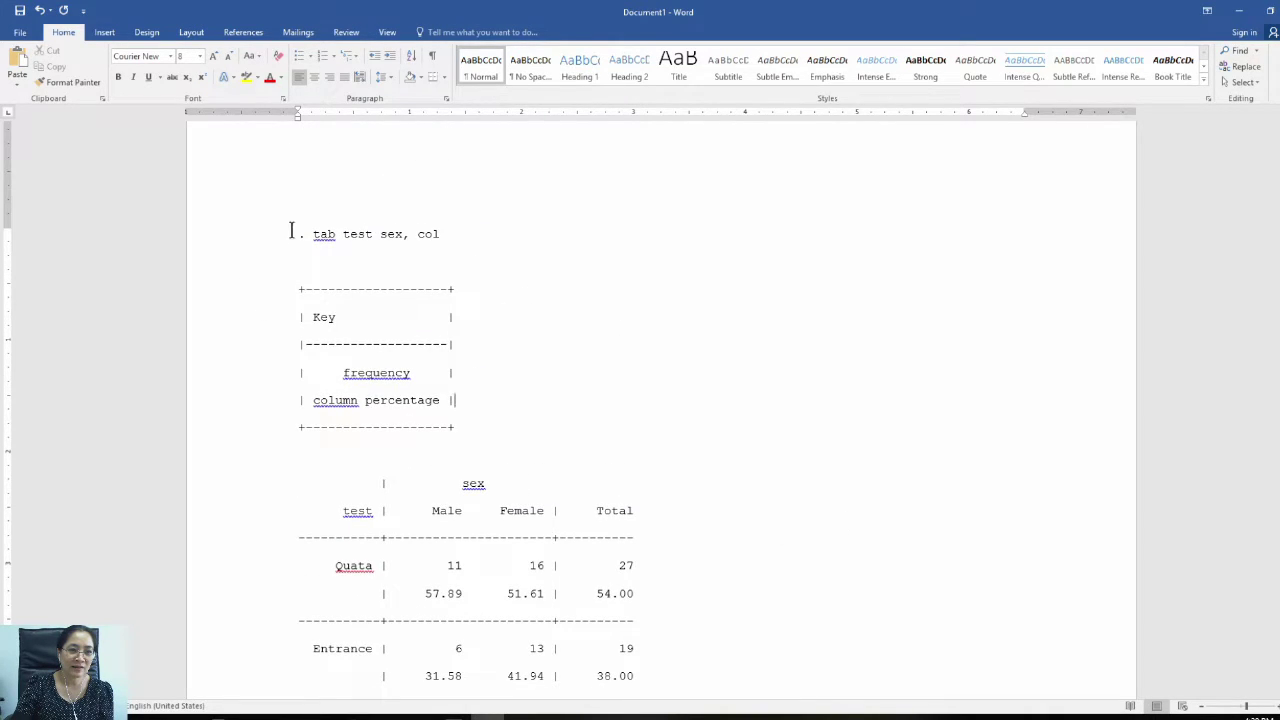
left_click_drag(300, 233, 557, 434)
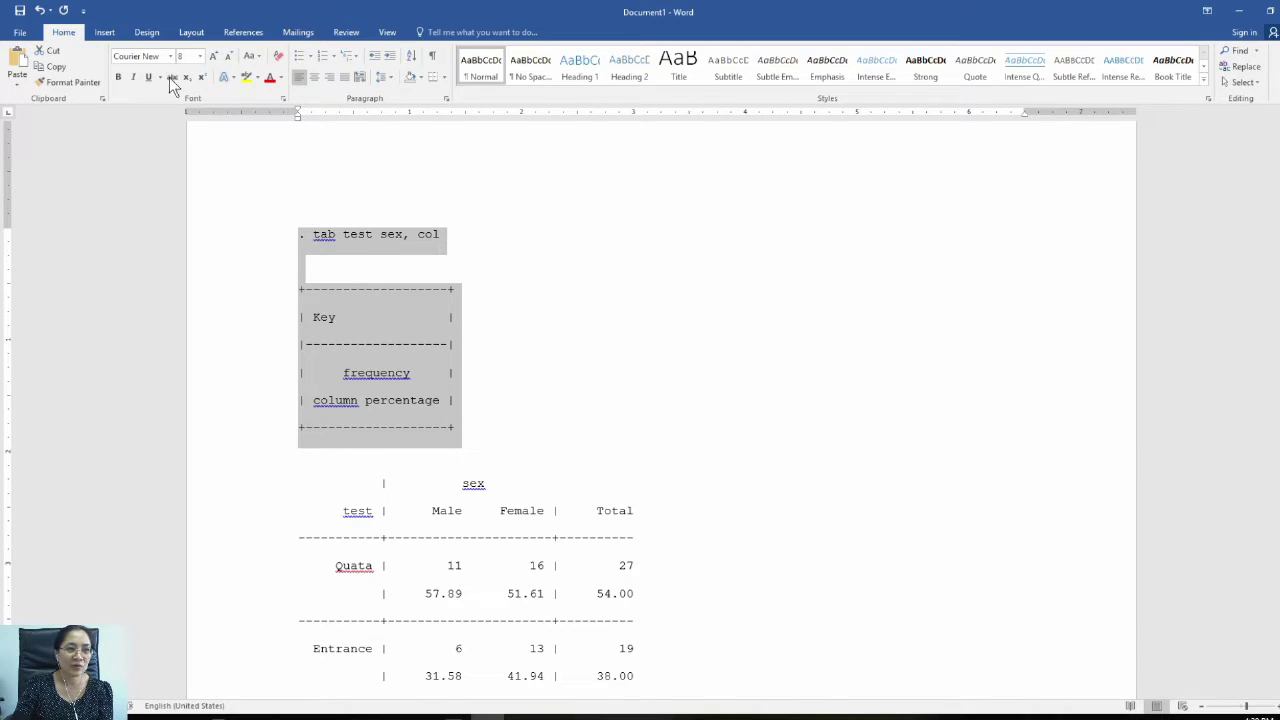
left_click(426, 344)
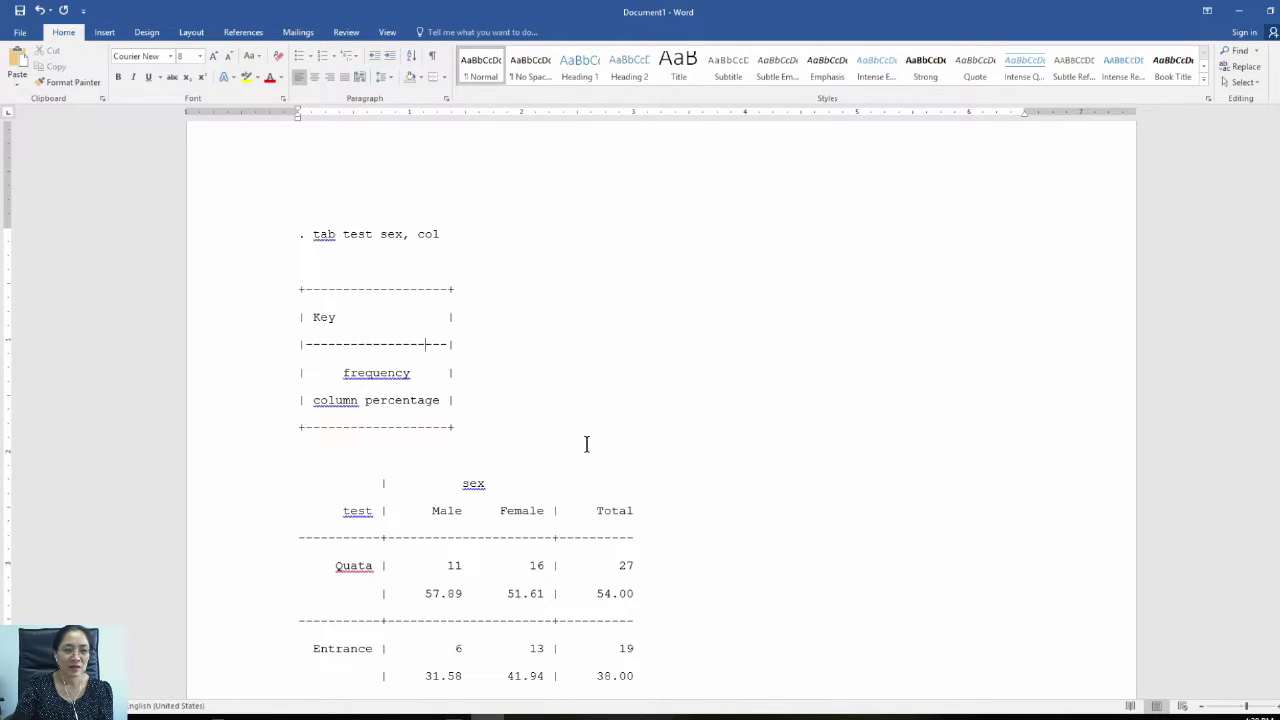
scroll(587, 444, "down", 3)
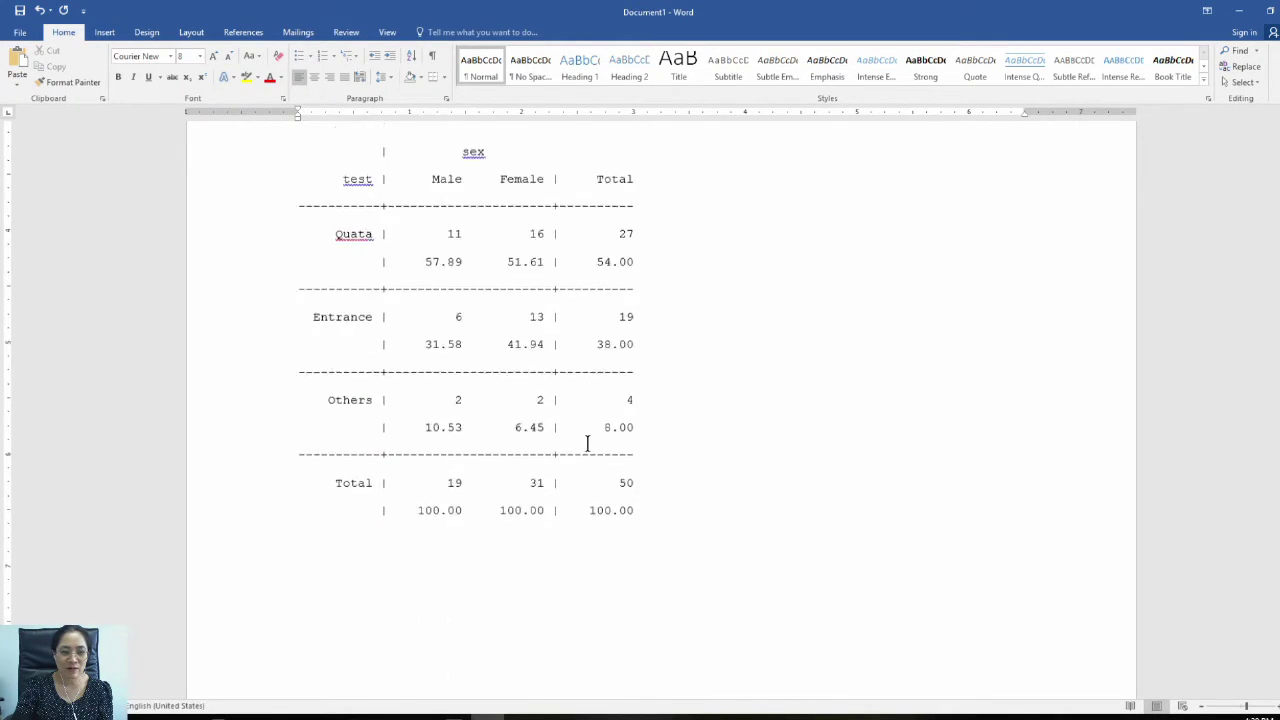
Step: Insert two new lines below the cross-tabulation's final percentage row
scroll(587, 444, "down", 1)
left_click(743, 434)
key("Return")
key("Return")
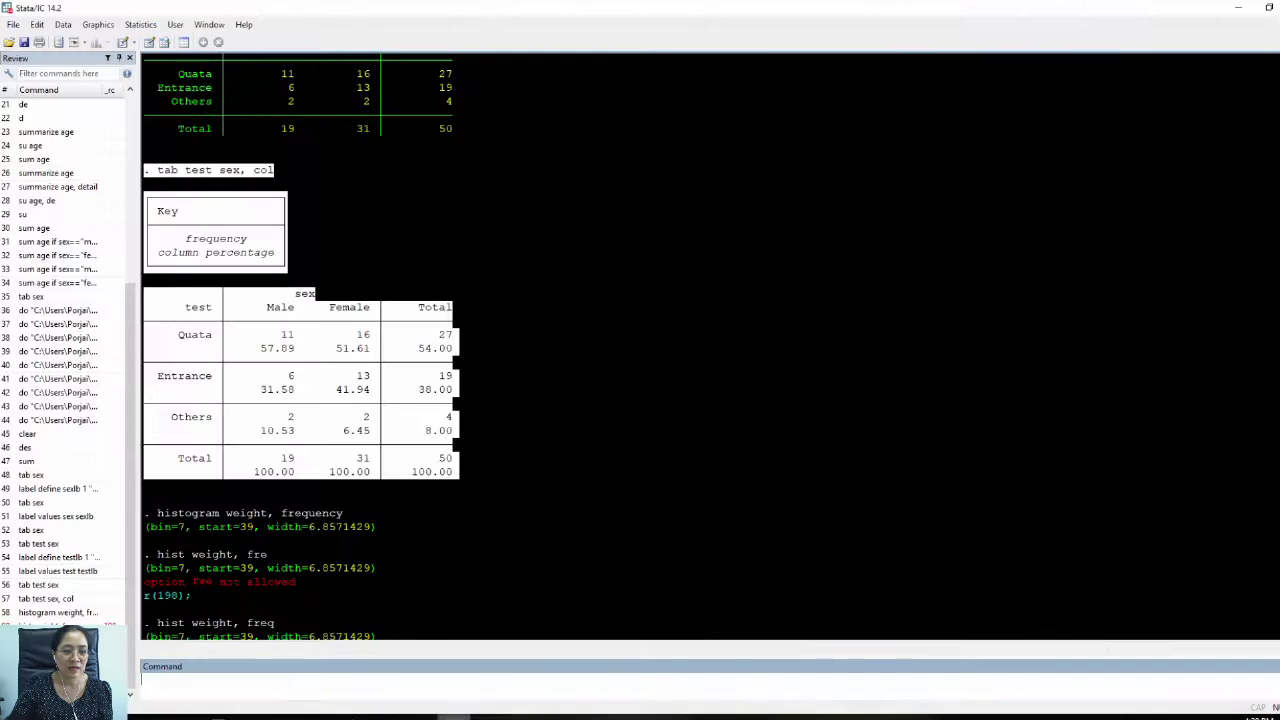
Step: Switch back to Stata and rerun "graph hbox weight" from the command history
left_click(458, 717)
scroll(414, 572, "down", 8)
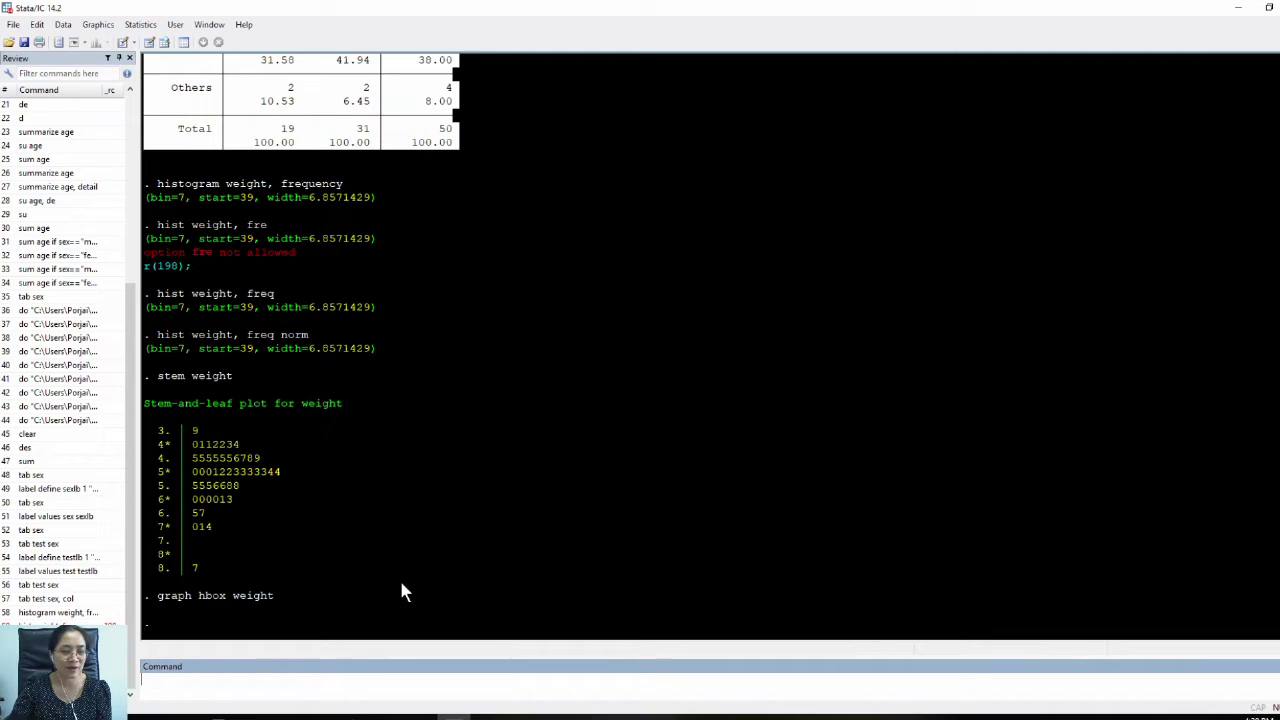
left_click(98, 24)
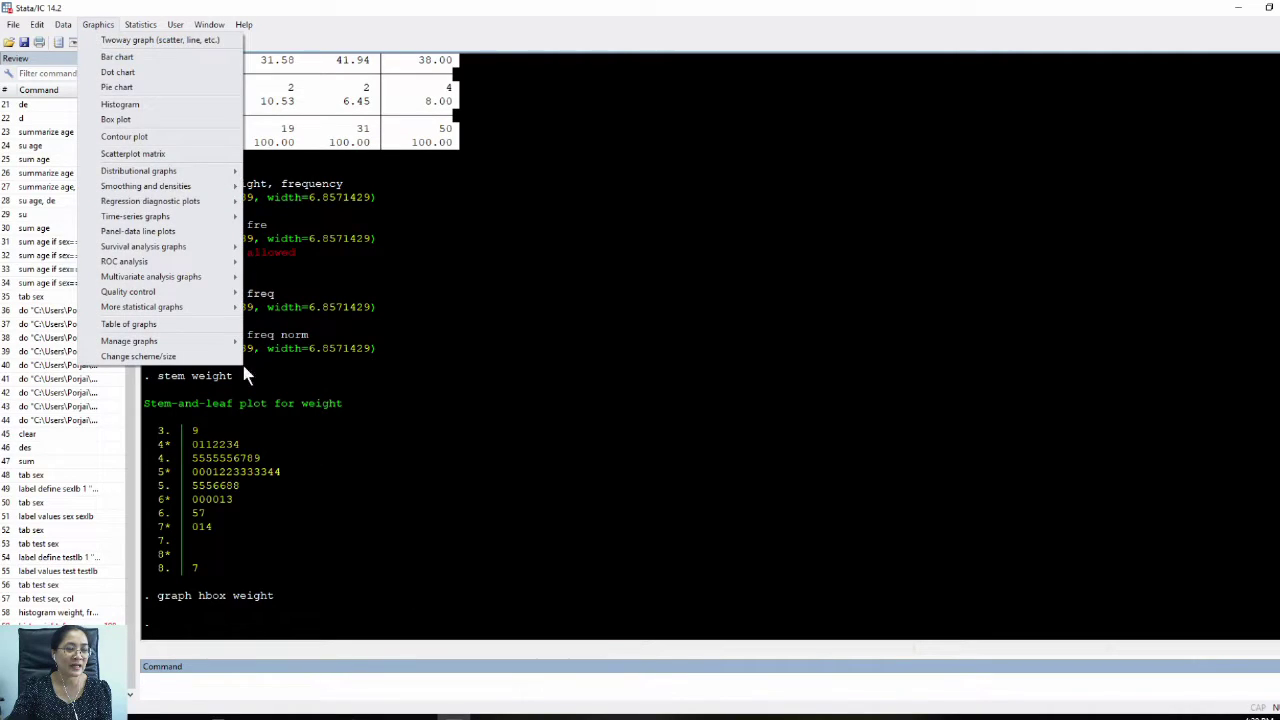
left_click(245, 541)
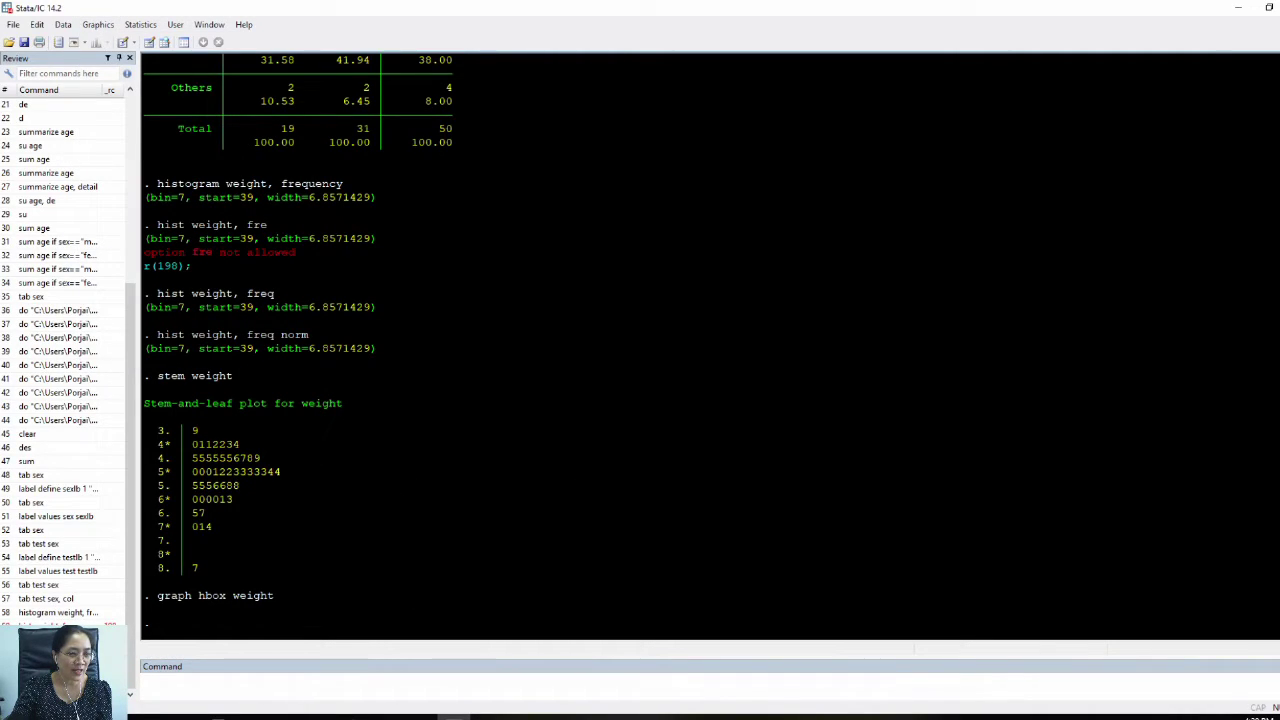
double_click(110, 624)
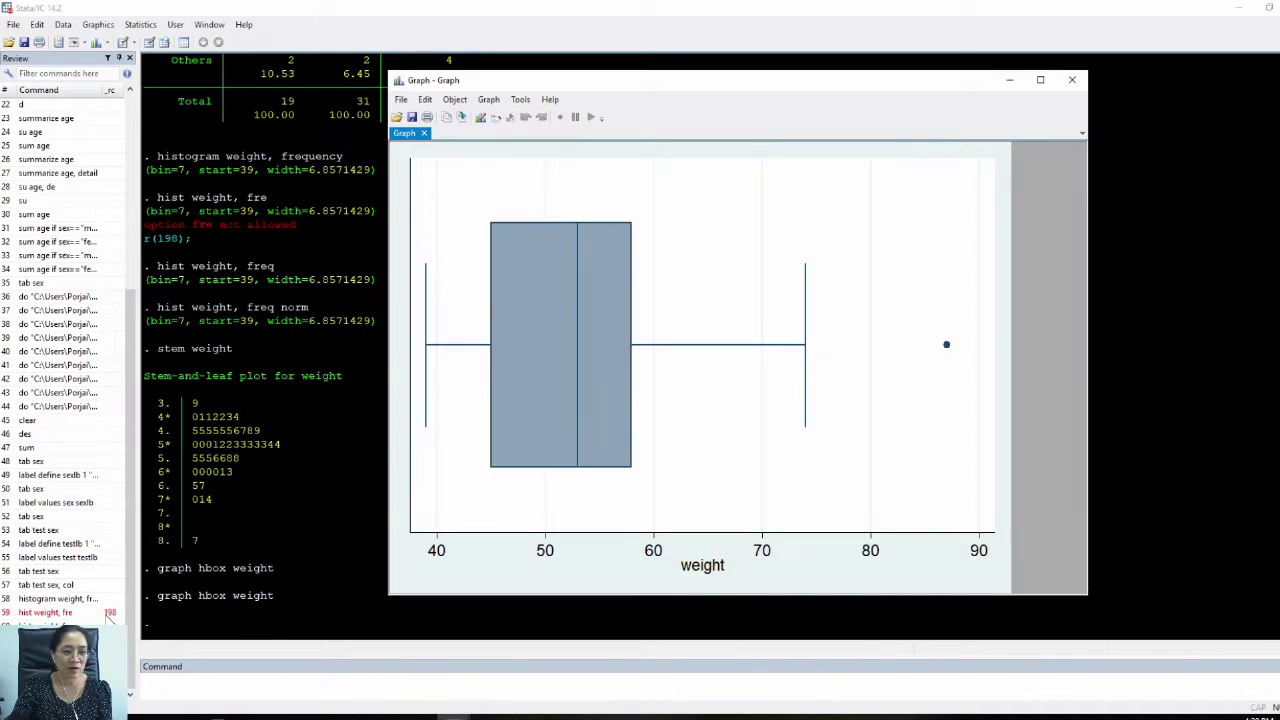
Step: Copy the weight box plot from the Graph window and paste it into the Word document below the table
left_click(446, 124)
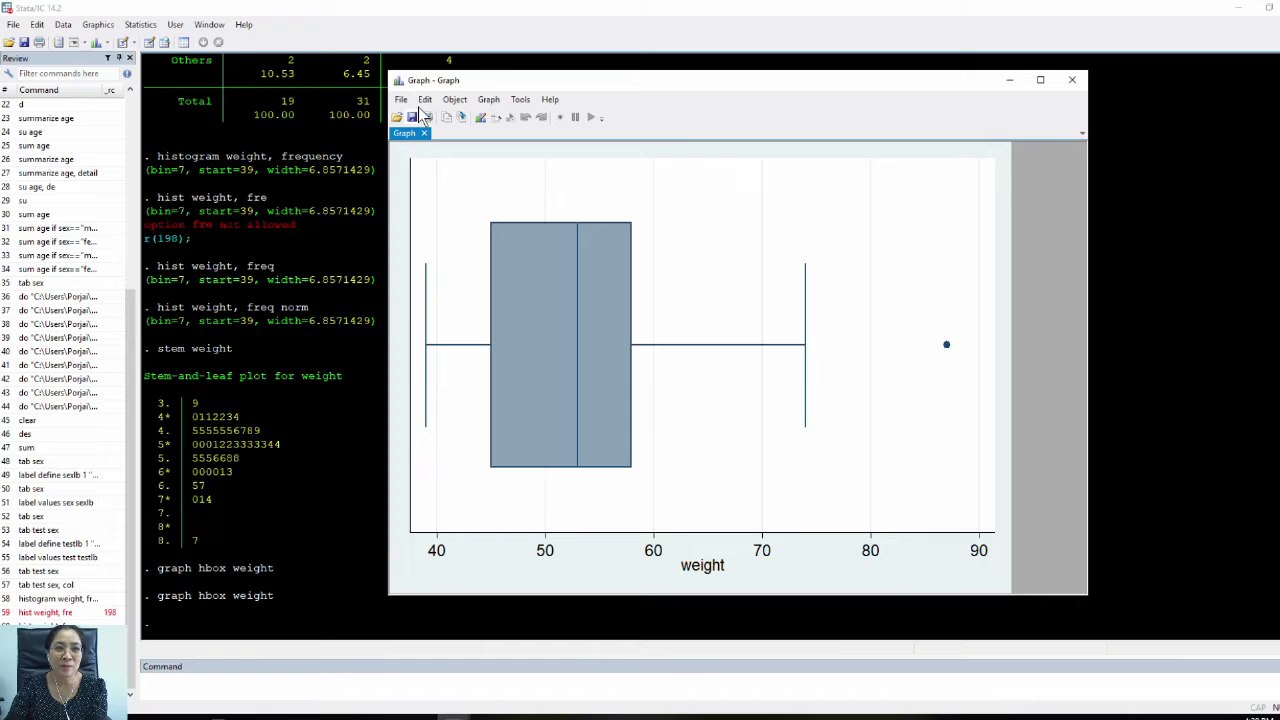
left_click(425, 100)
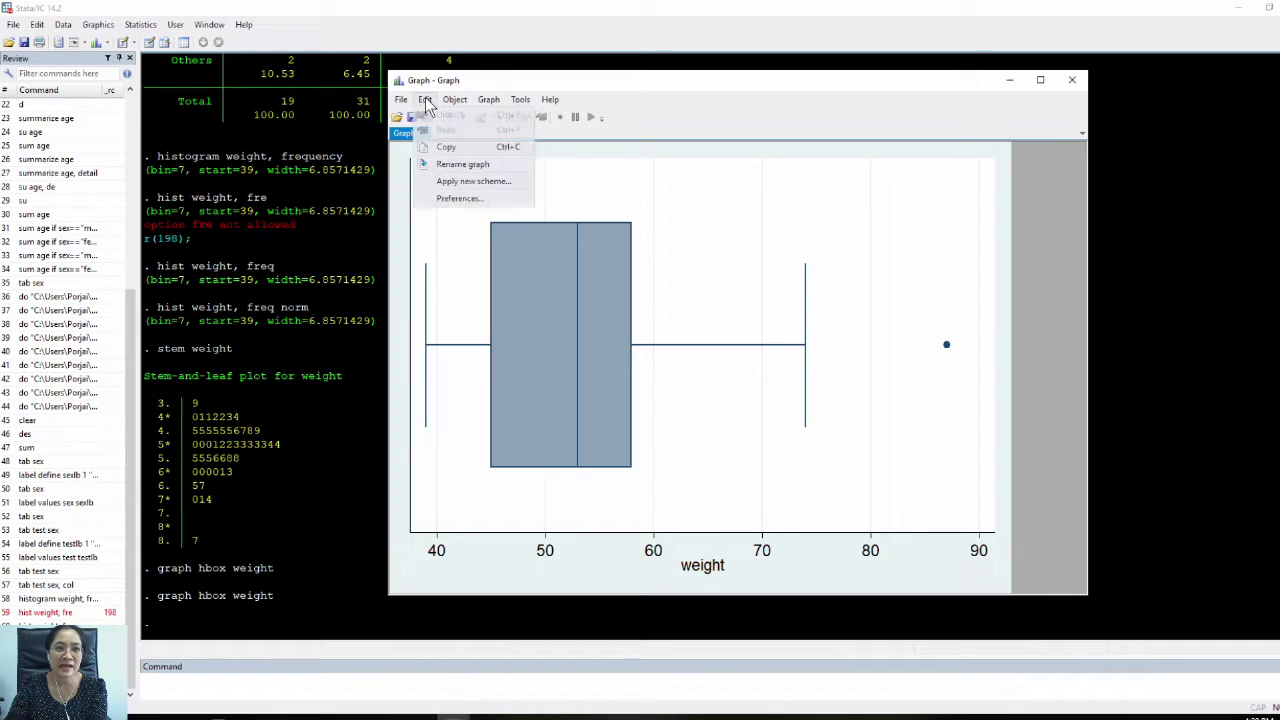
left_click(447, 148)
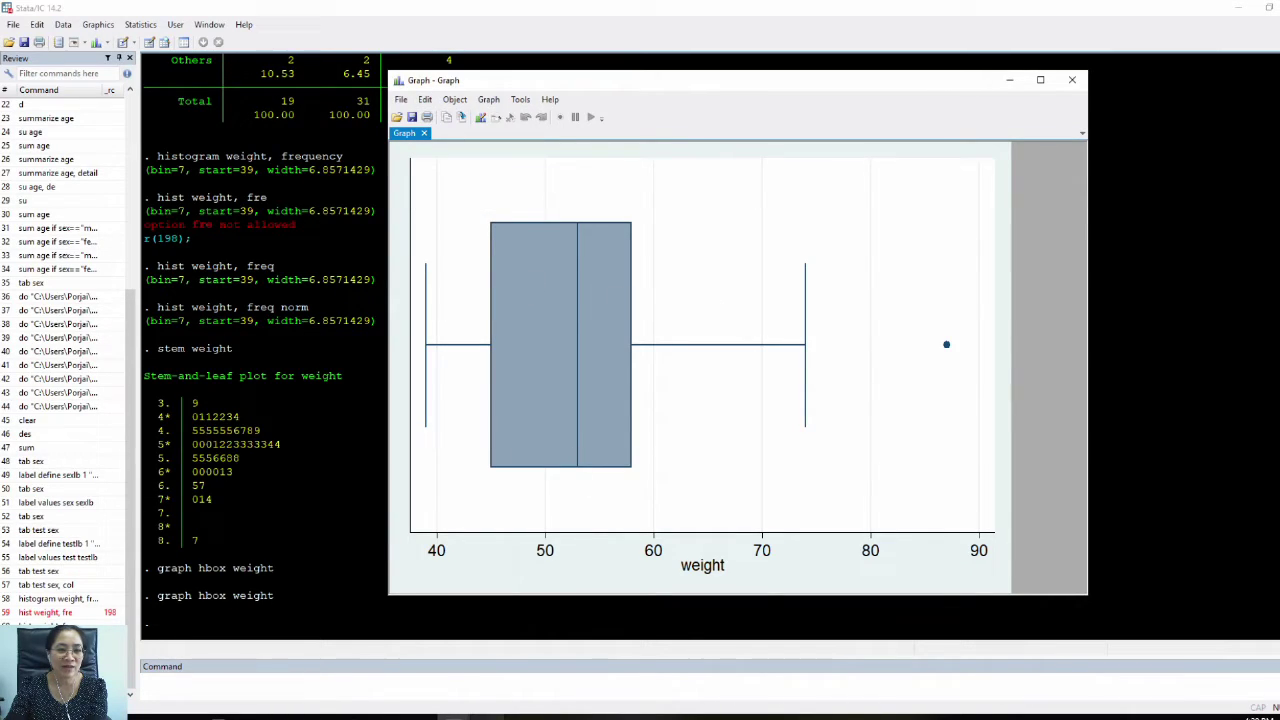
key("alt+Tab")
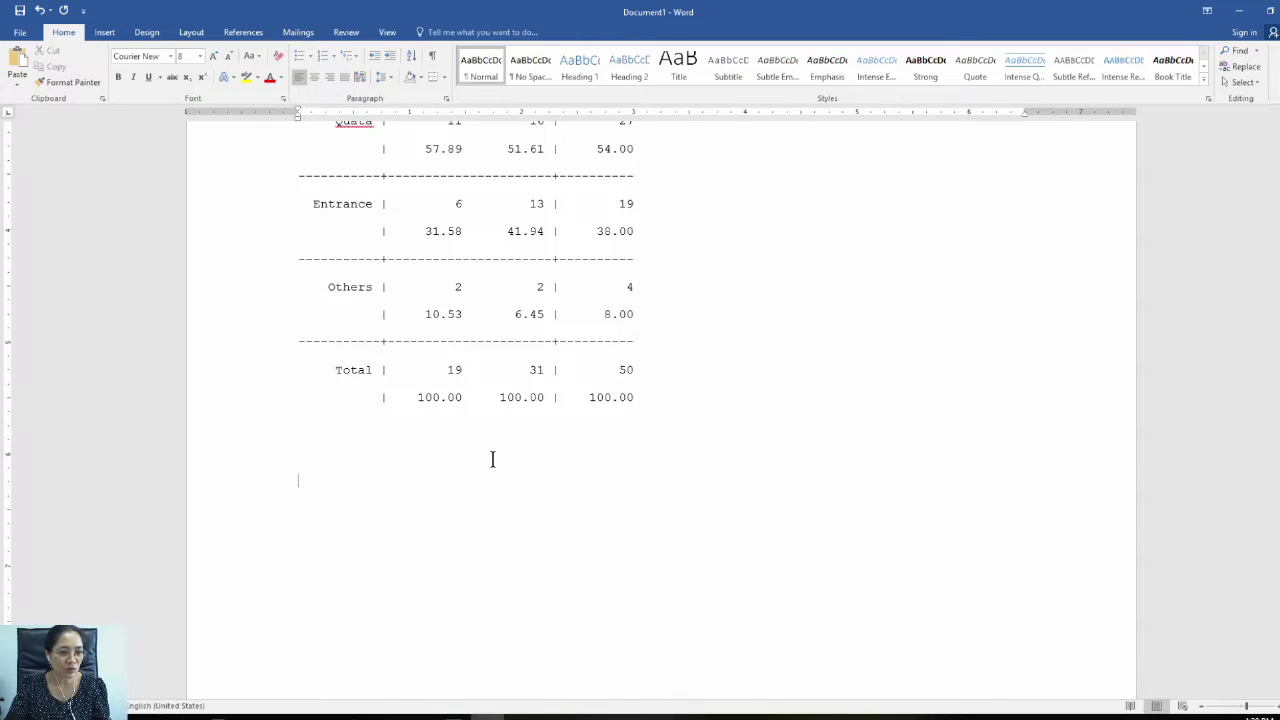
key("ctrl+v")
Step: Shrink the pasted box plot proportionally to about 3.7 inches wide and deselect it
left_click(918, 650)
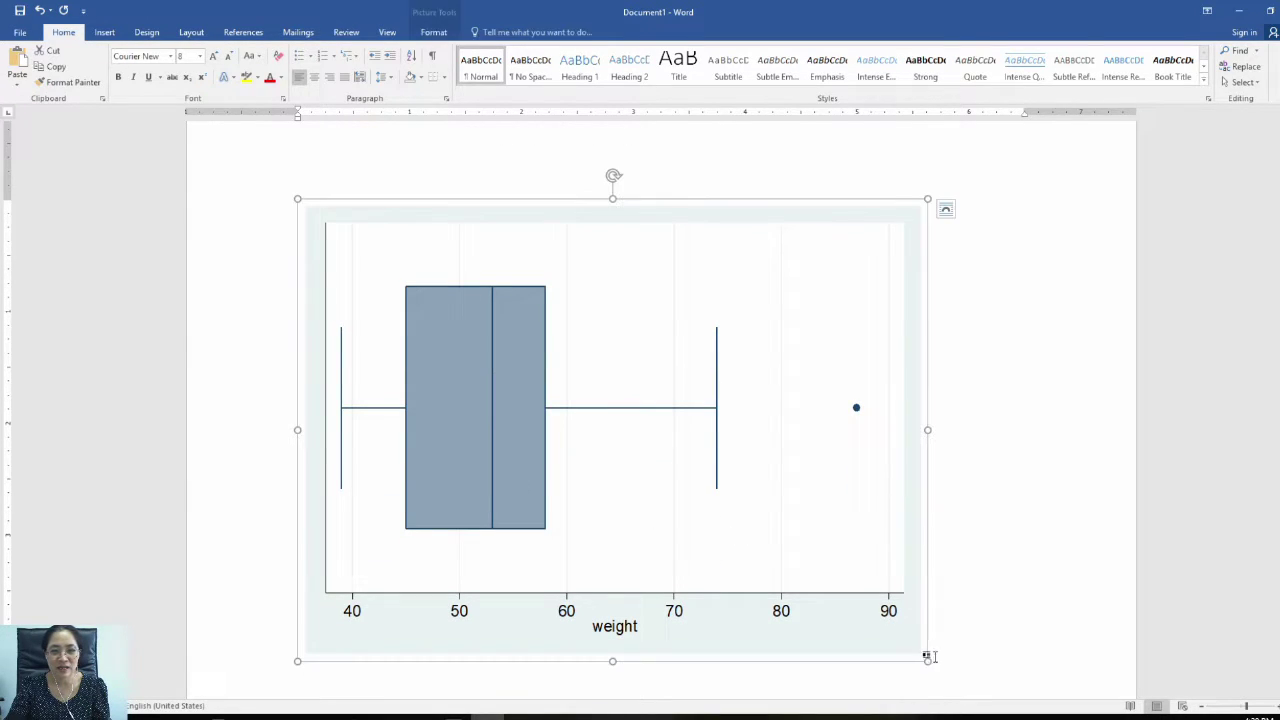
left_click_drag(926, 660, 717, 443)
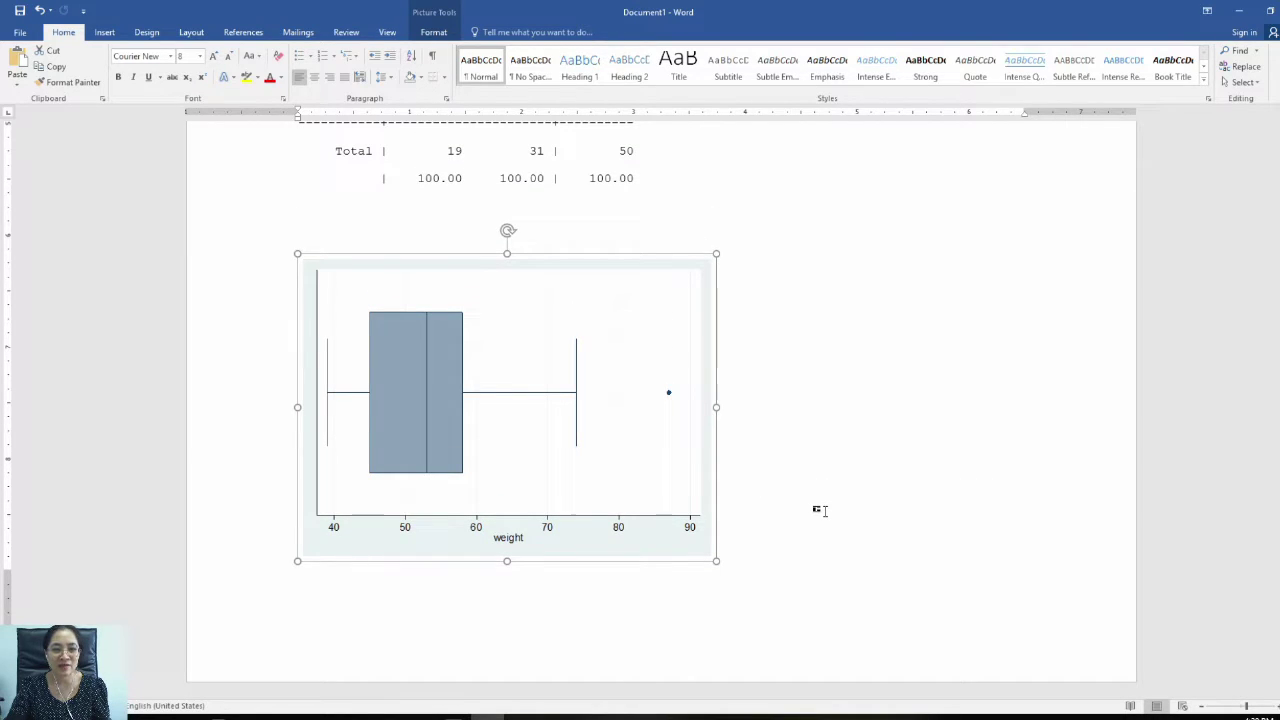
left_click(848, 568)
Step: Review the finished document, examining the cross-tabulation's font and the box plot picture beneath it
scroll(848, 568, "up", 8)
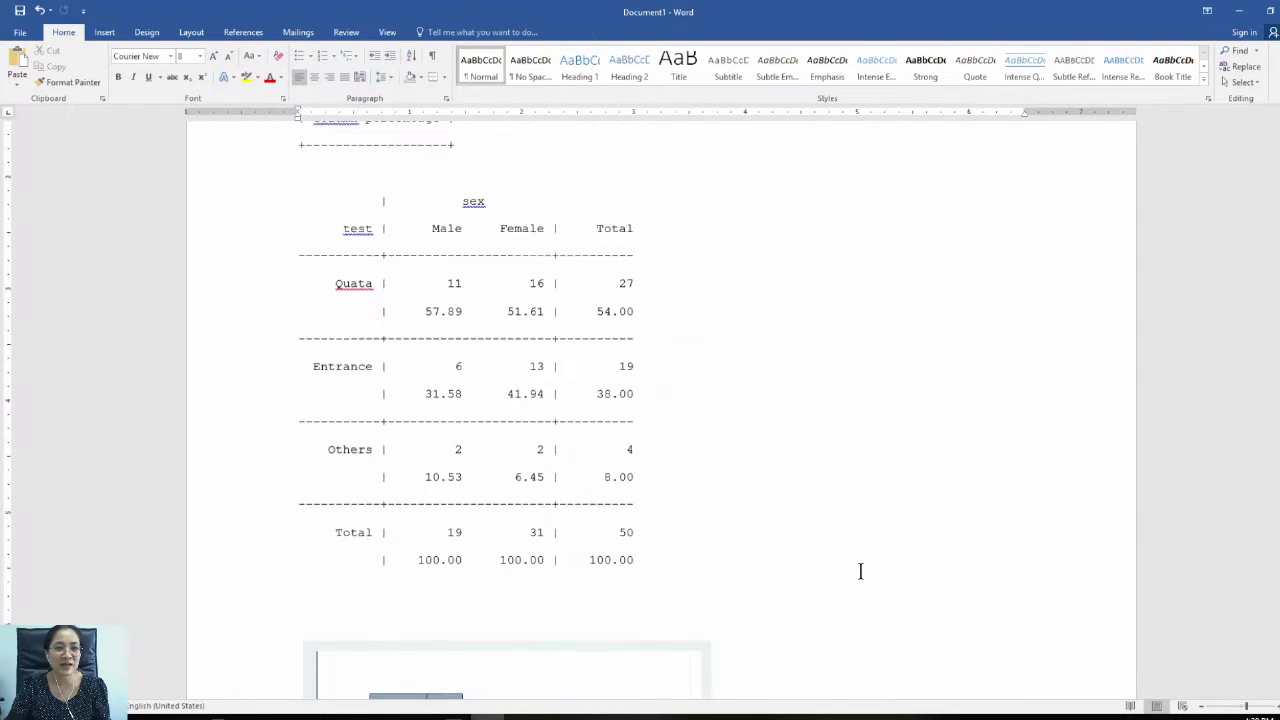
scroll(860, 571, "down", 7)
scroll(860, 571, "up", 4)
scroll(860, 571, "up", 3)
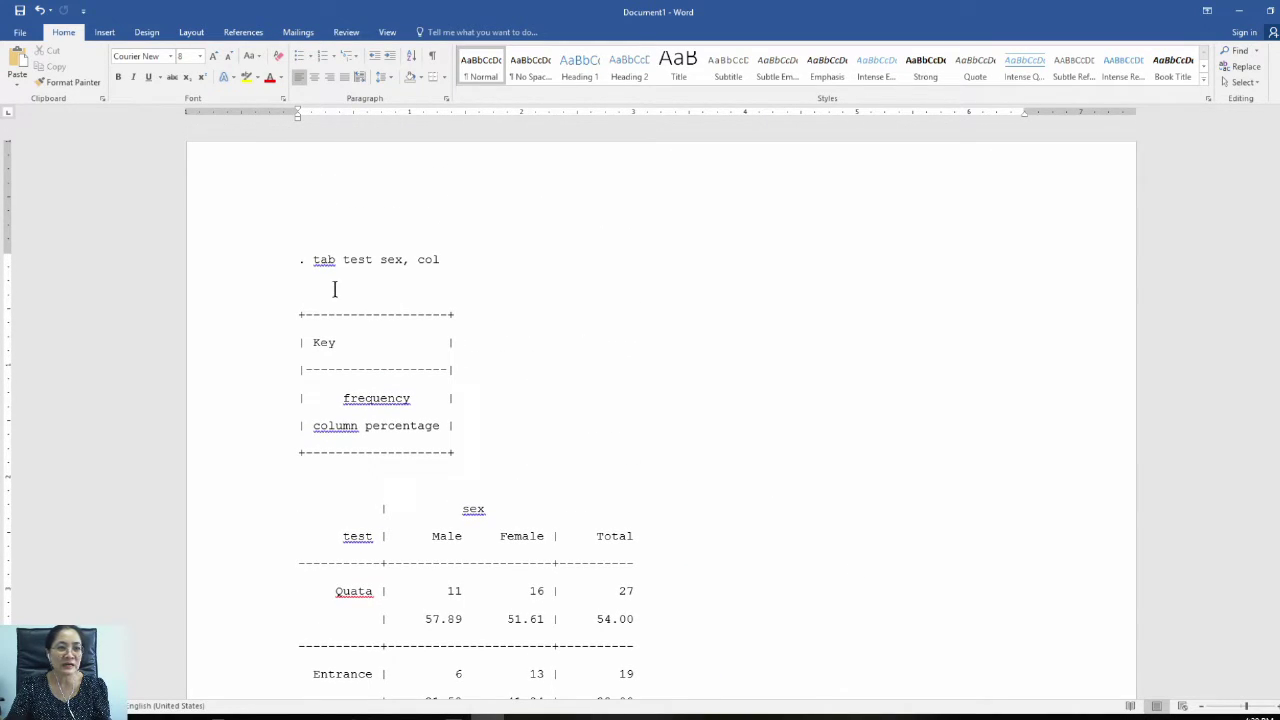
left_click_drag(299, 261, 717, 643)
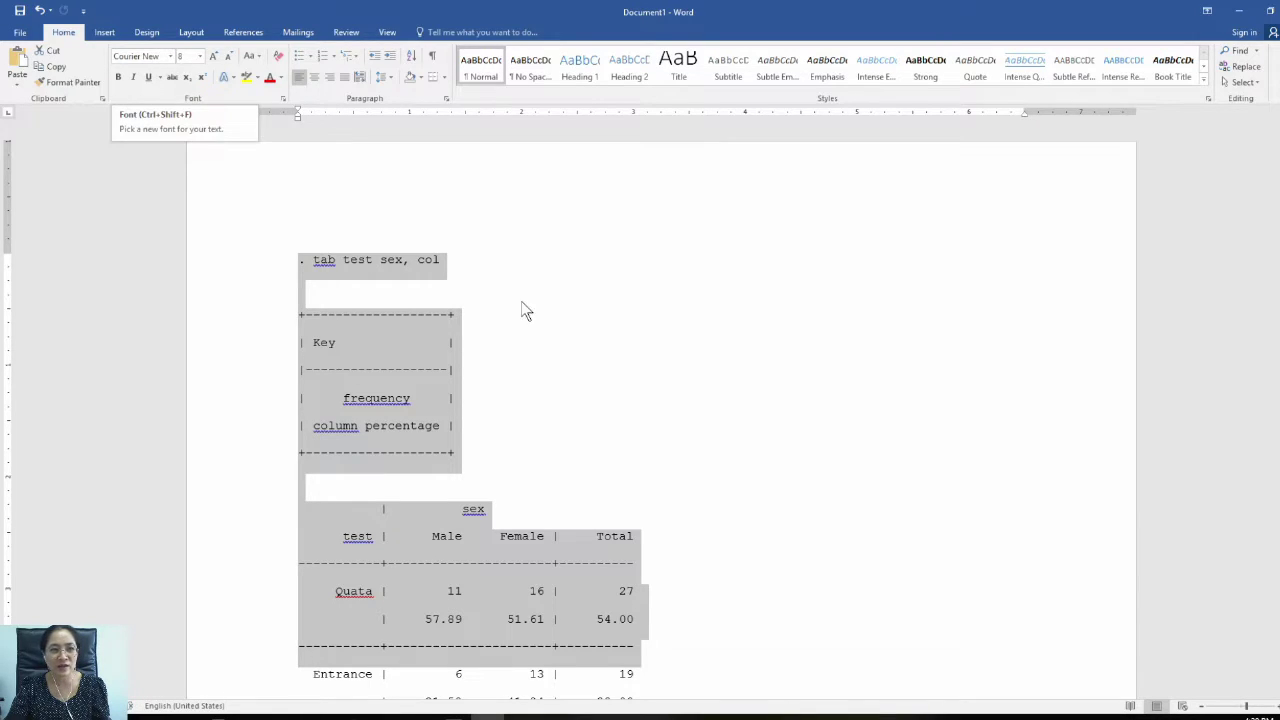
scroll(614, 391, "down", 10)
left_click(604, 326)
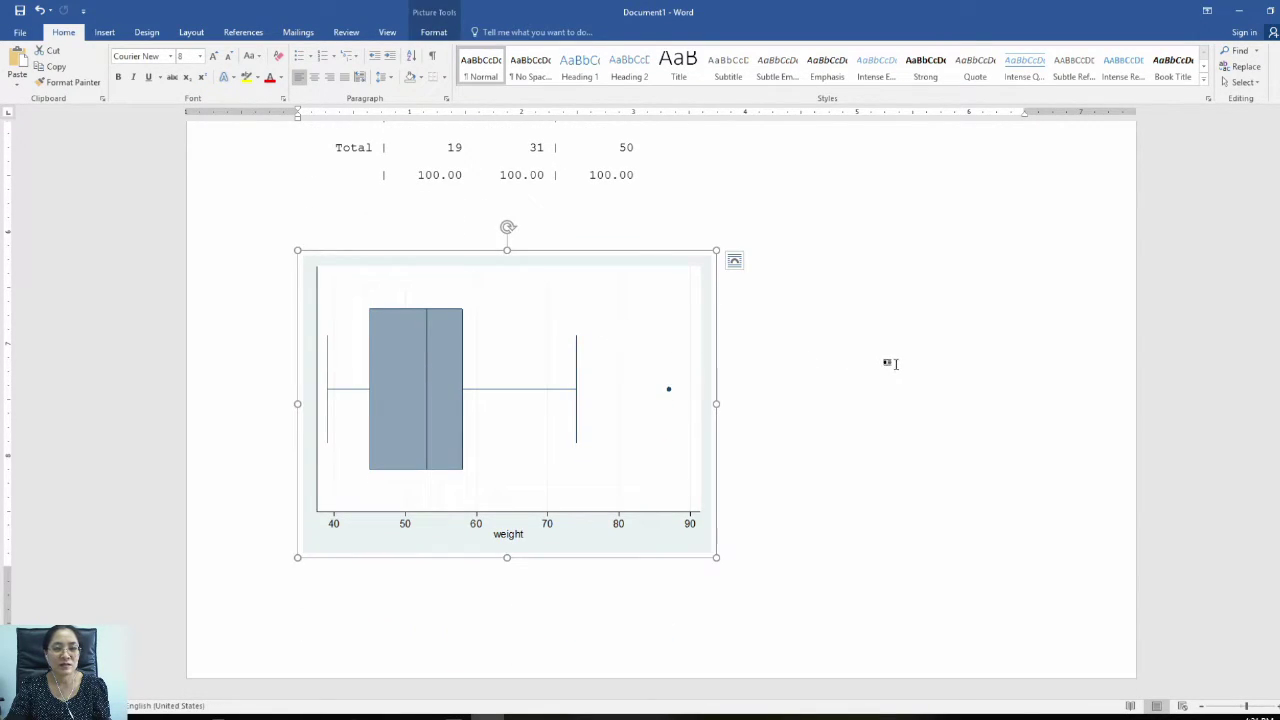
left_click(893, 362)
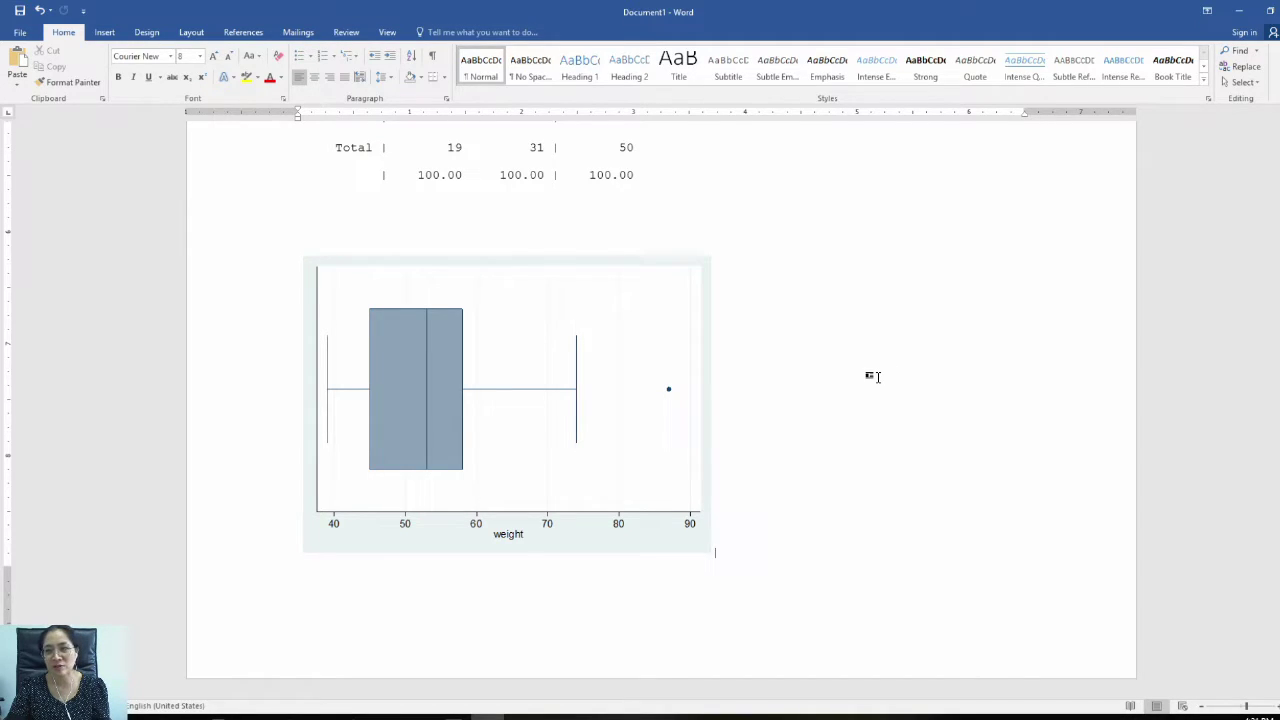
scroll(866, 386, "up", 3)
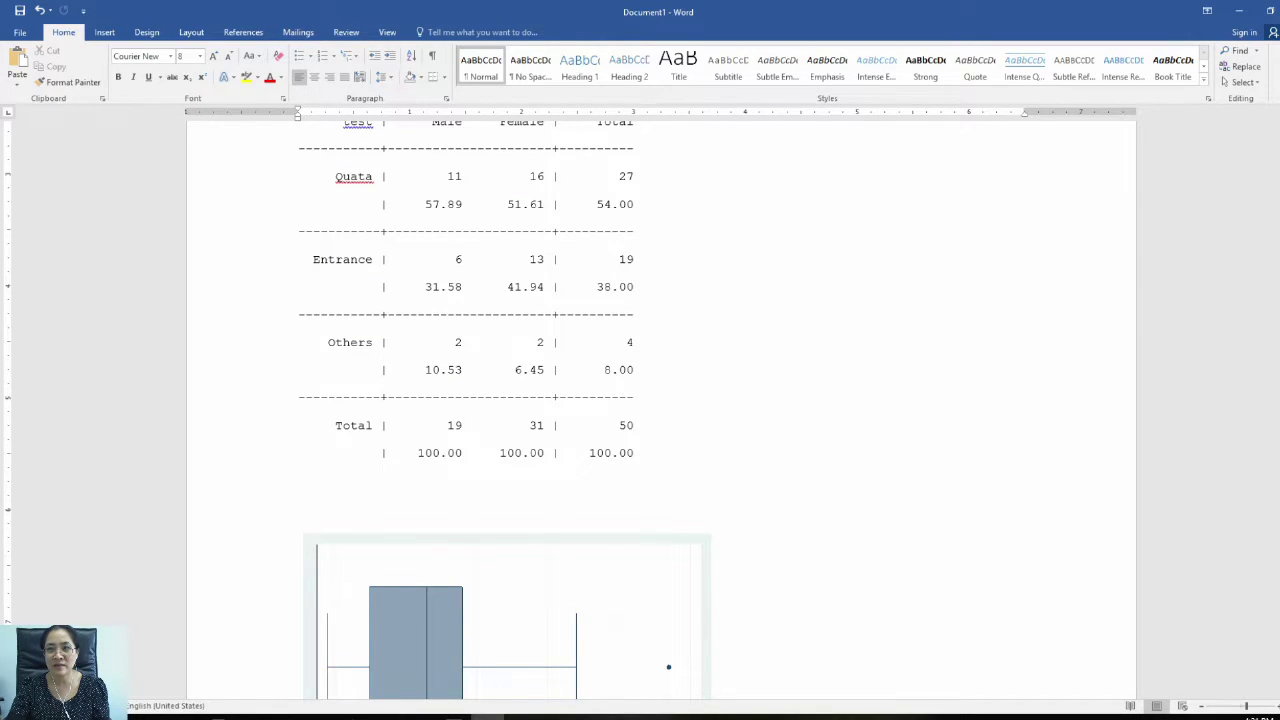
Step: Close the Word document without saving it and return to the box plot in Stata
key("alt+F4")
left_click(672, 390)
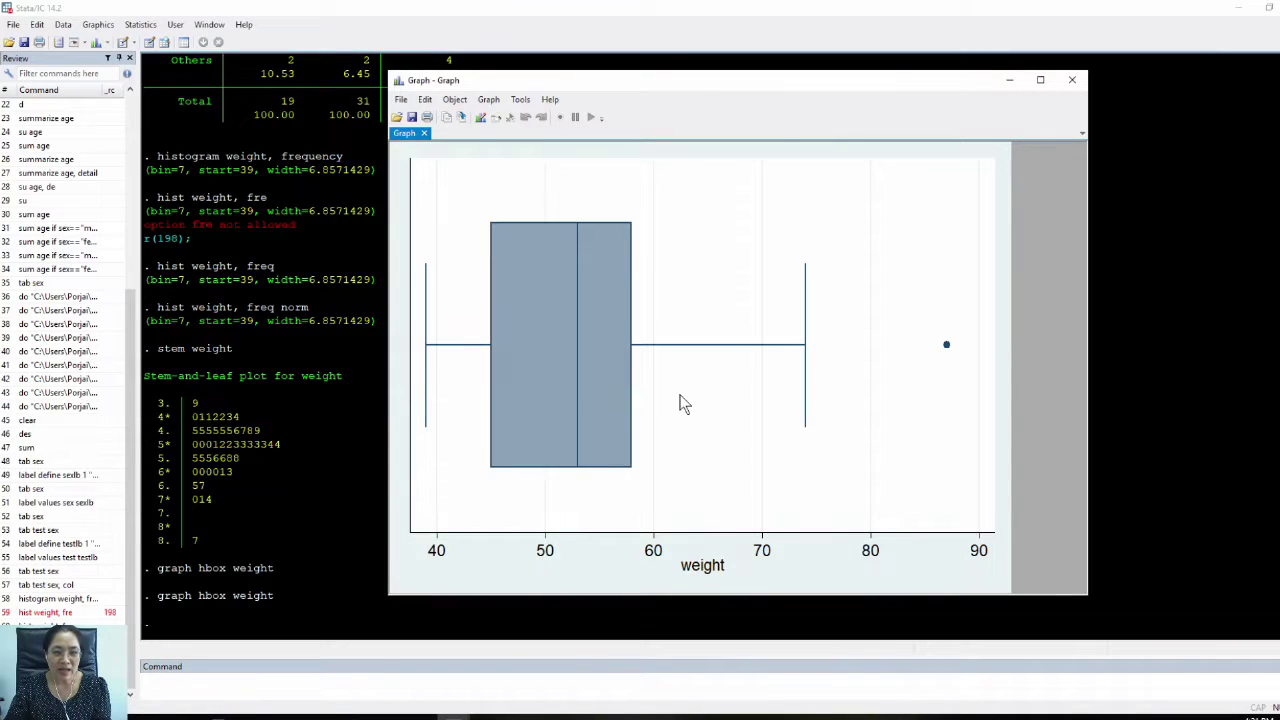
Step: Close the weight box plot and switch to the PDF handout in Adobe Acrobat Reader, going to exercise section 3 on page 17
left_click(1072, 79)
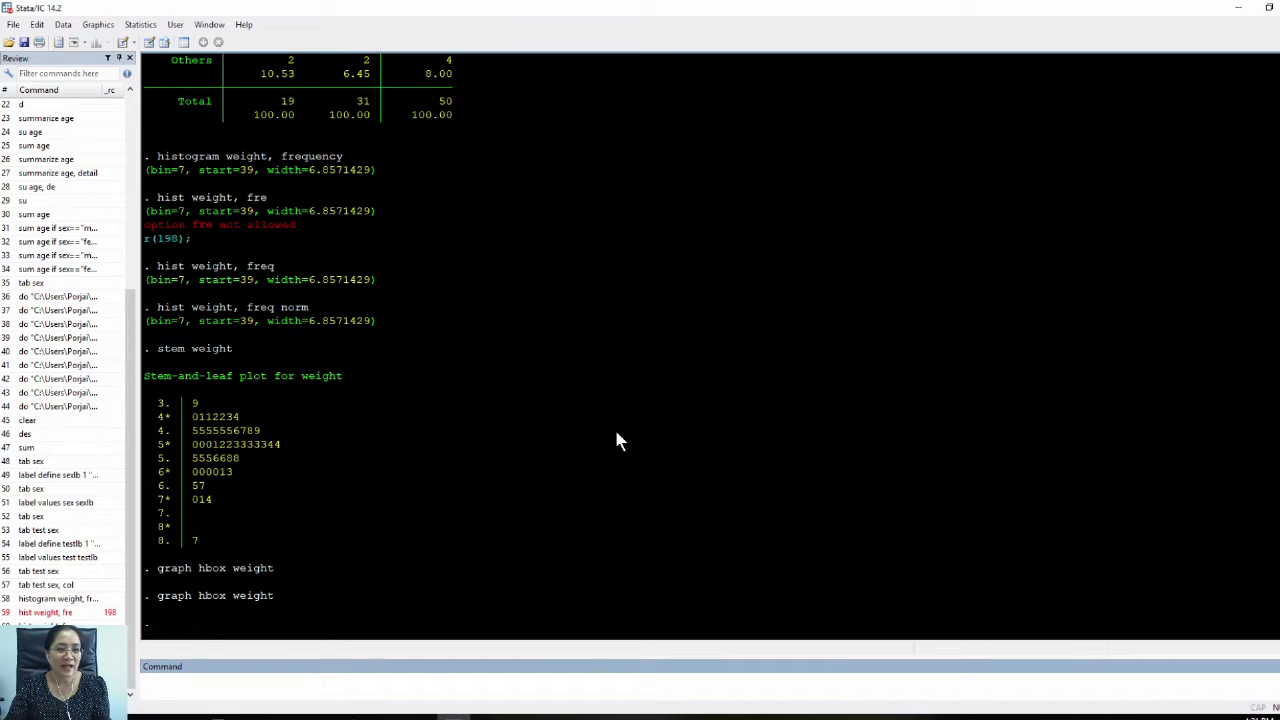
key("alt+Tab")
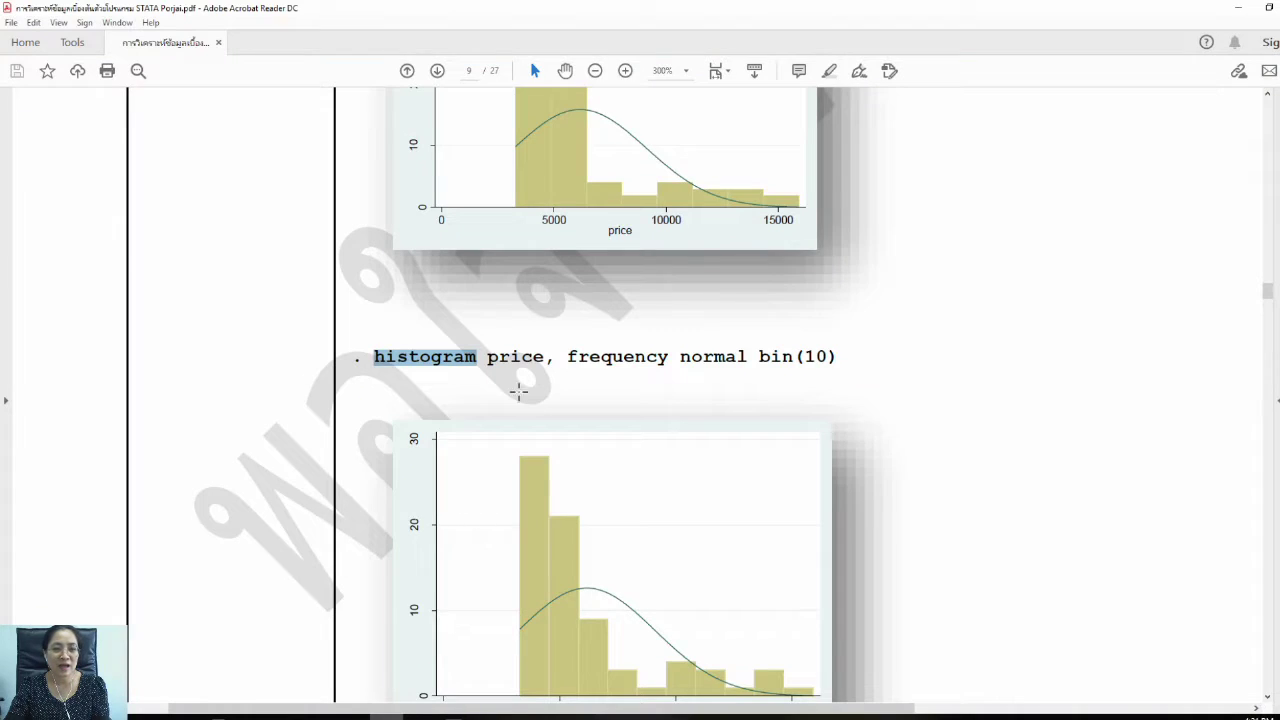
left_click_drag(1267, 370, 1268, 453)
left_click(595, 71)
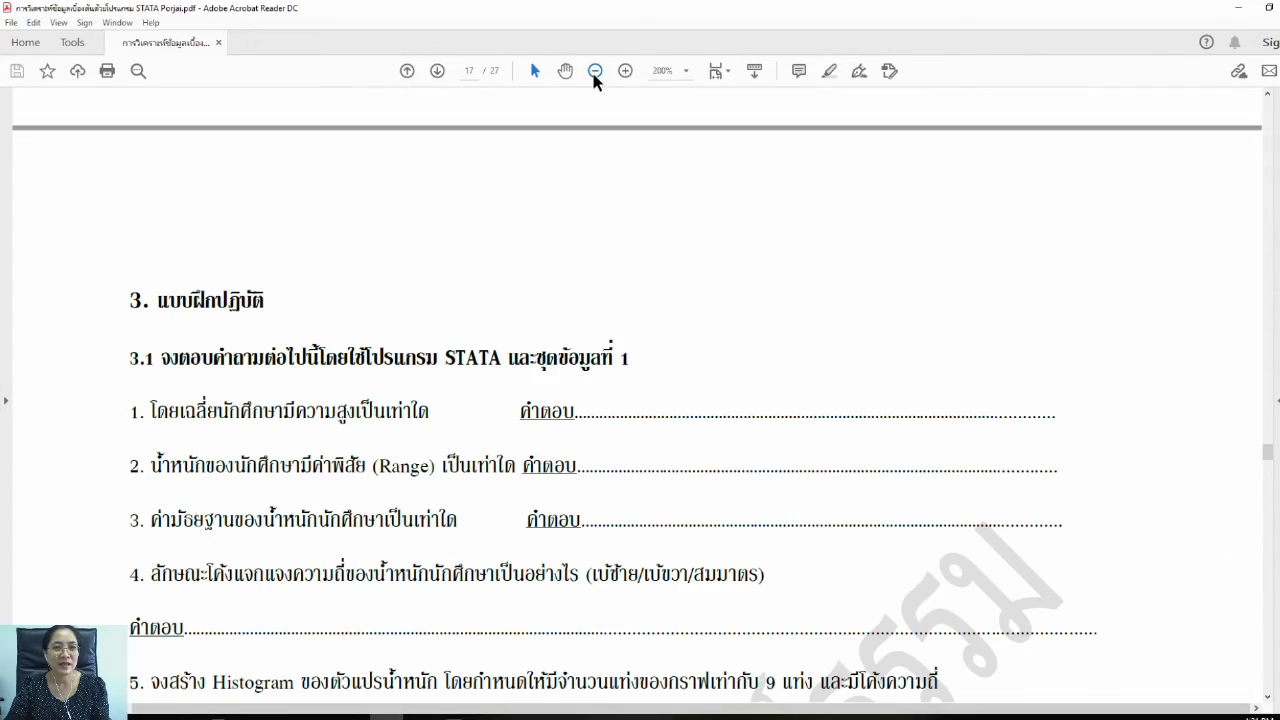
scroll(775, 385, "up", 3)
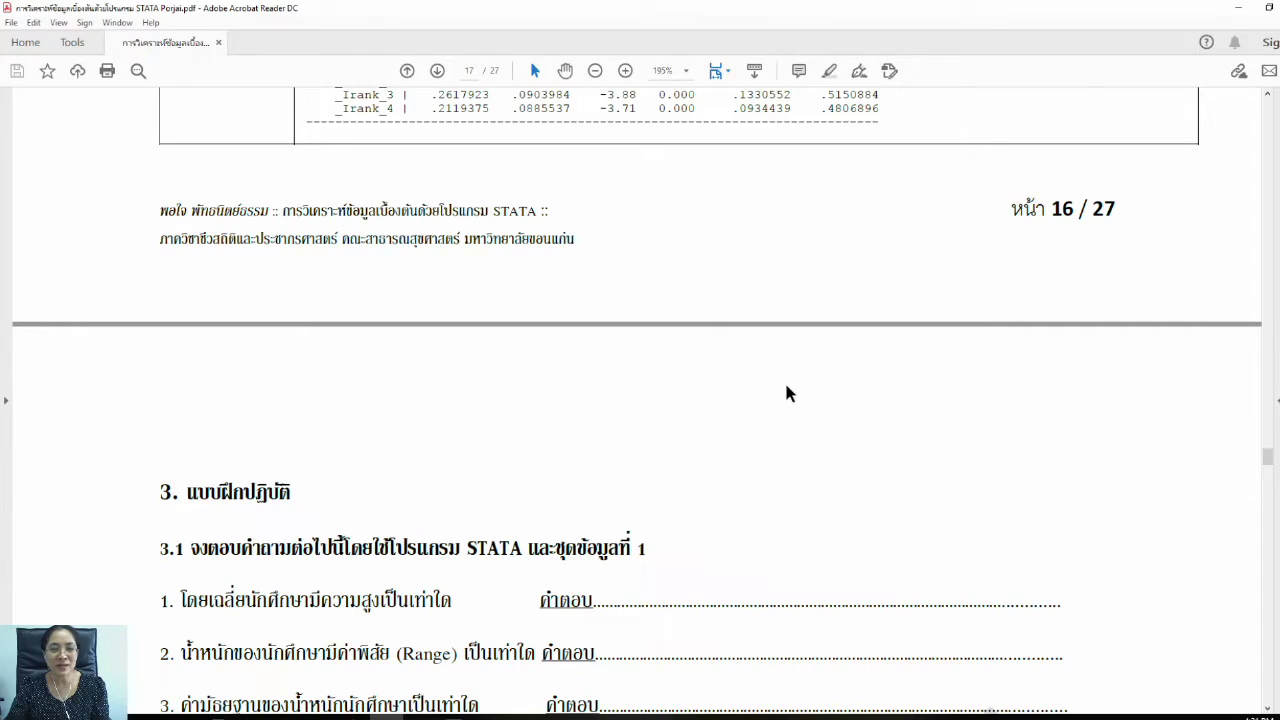
scroll(781, 392, "down", 1)
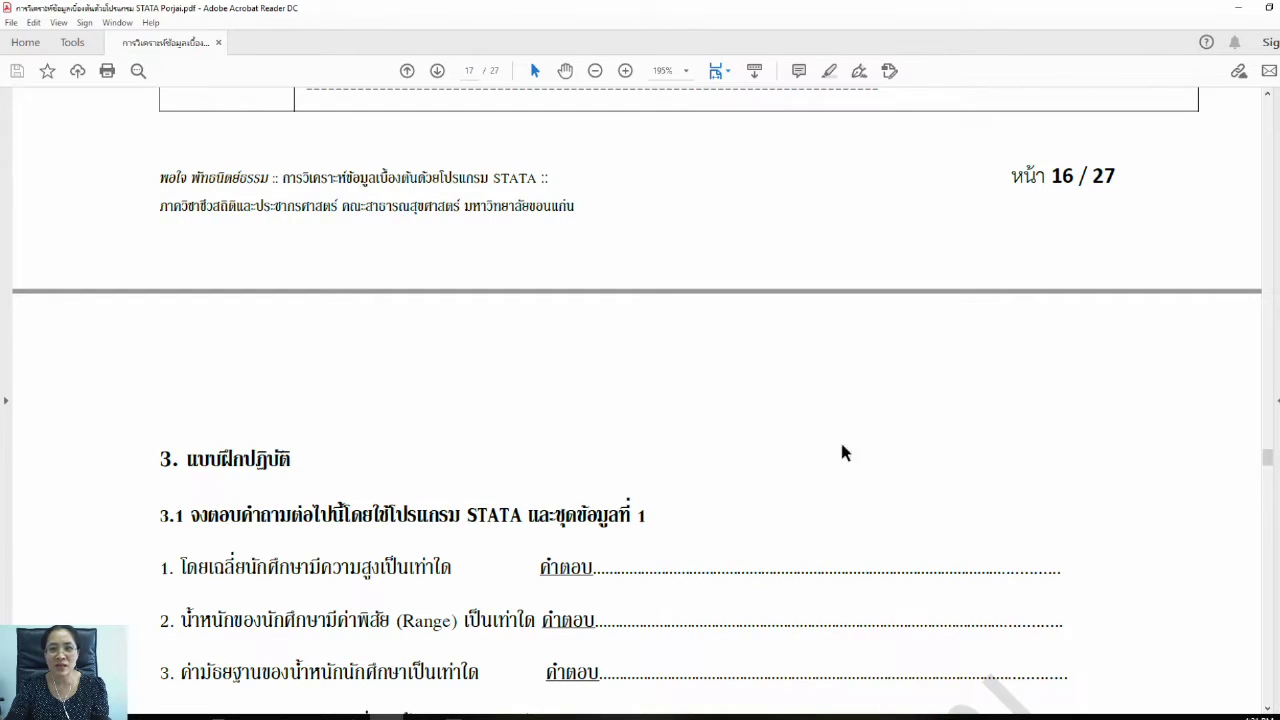
Step: Read through exercise questions 1 to 9 of section 3.1 in the handout
scroll(907, 492, "down", 5)
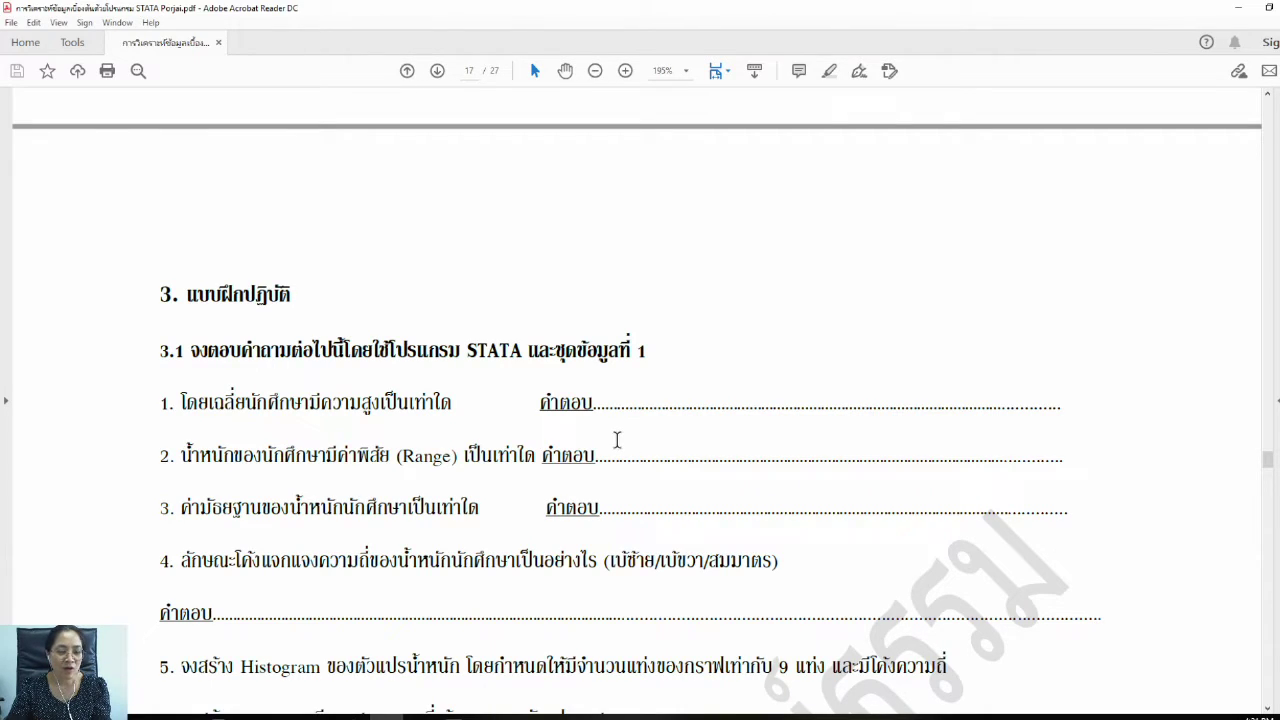
scroll(617, 449, "down", 13)
scroll(623, 453, "down", 6)
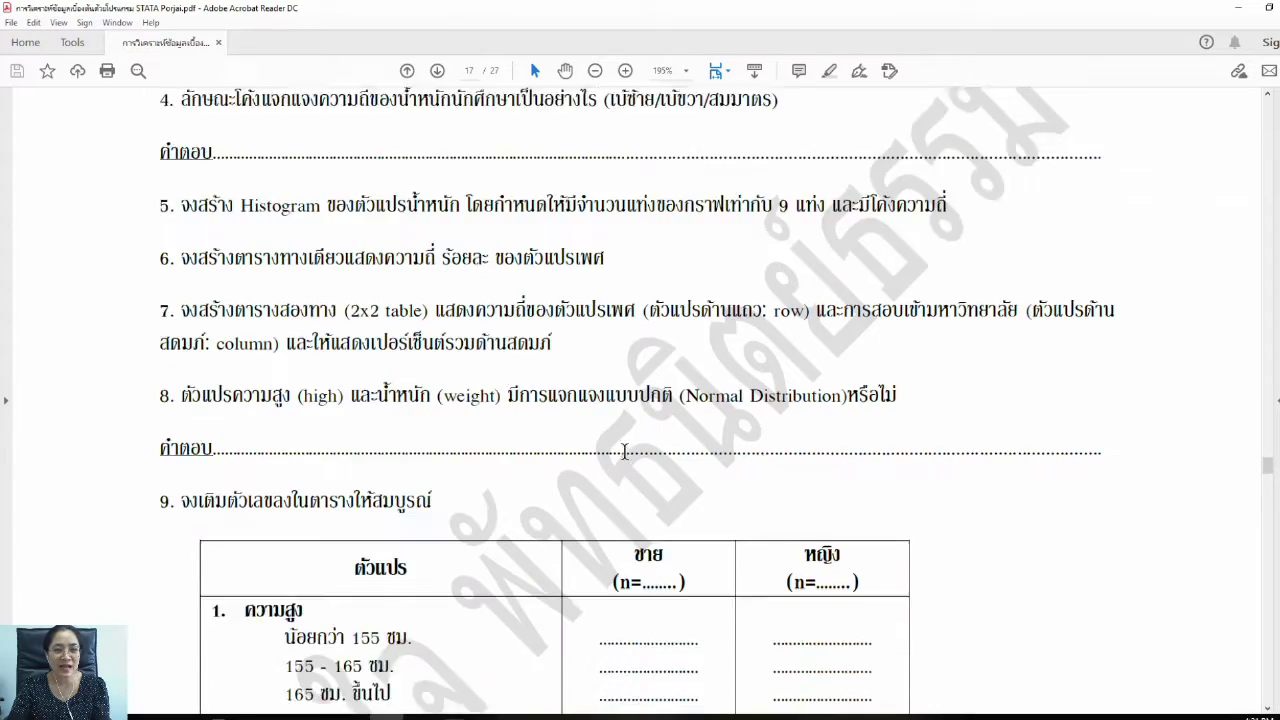
scroll(624, 451, "down", 7)
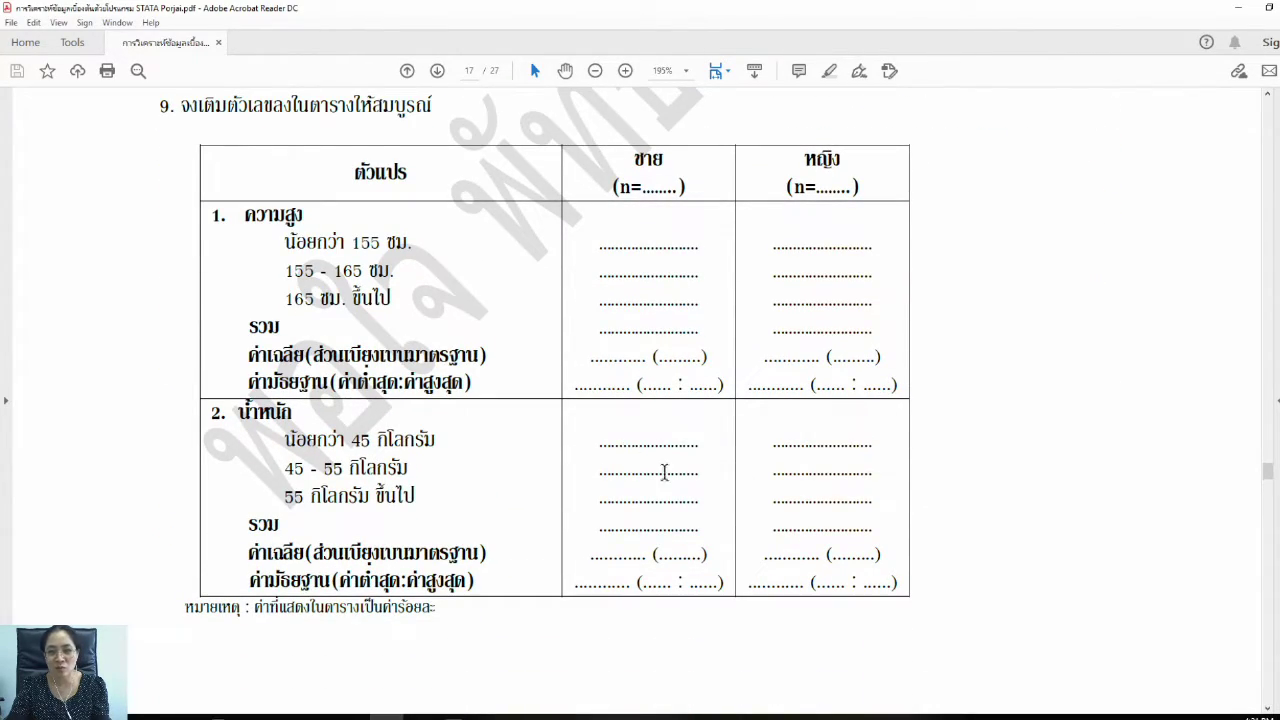
Step: Examine the exercise 9 table closely, including its height and weight rows and the male and female columns
mouse_move(1267, 471)
left_mouse_down()
mouse_move(1277, 620)
mouse_move(1277, 479)
left_mouse_up()
scroll(785, 470, "down", 2)
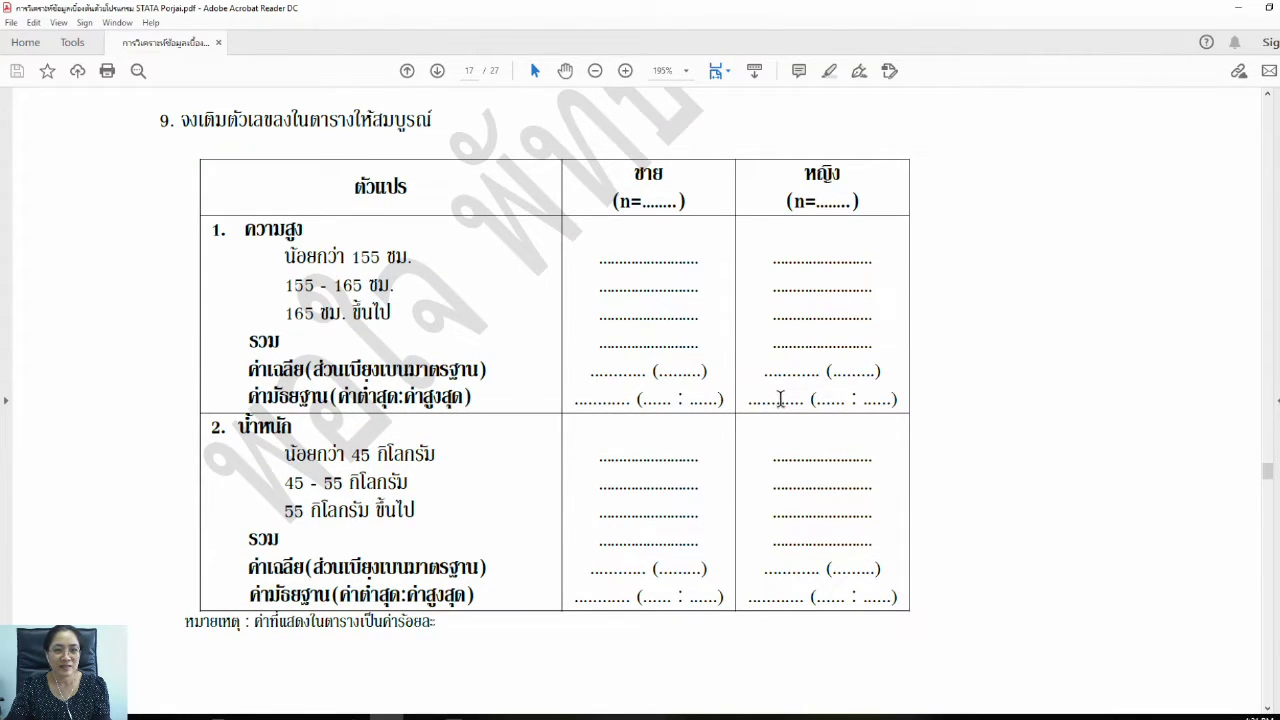
left_click(625, 71)
left_click(625, 71)
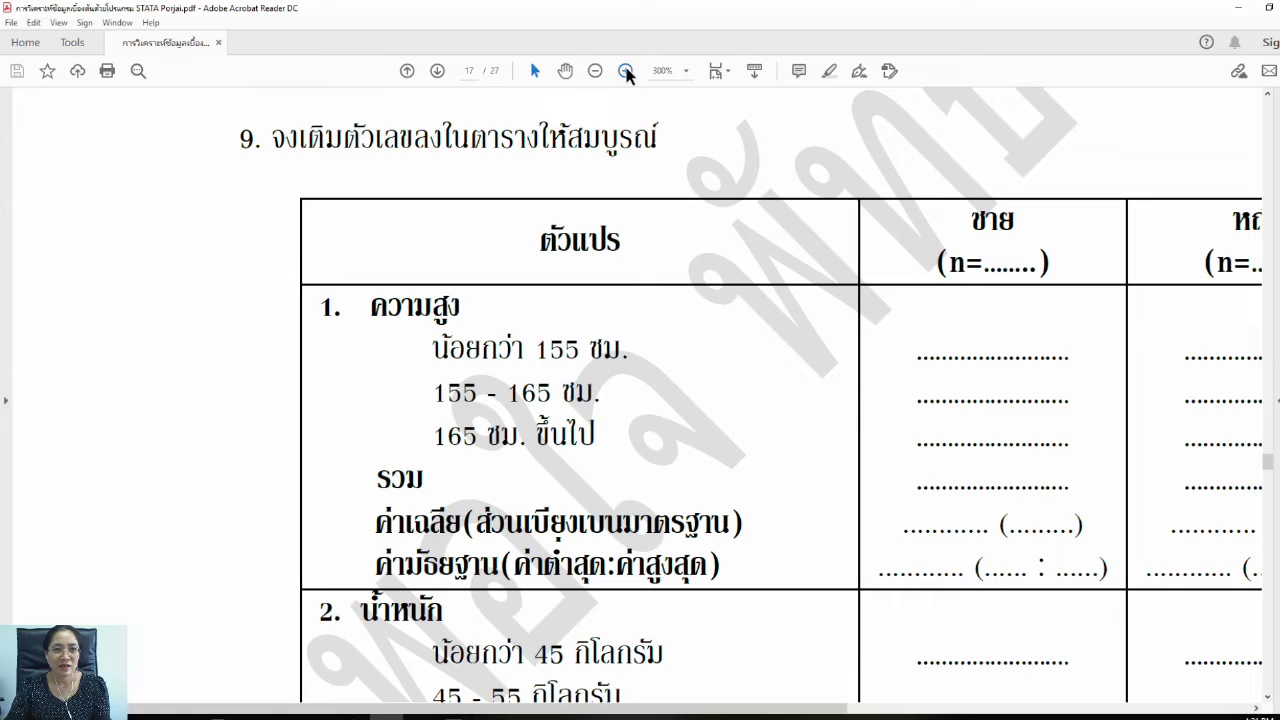
left_click_drag(651, 712, 699, 712)
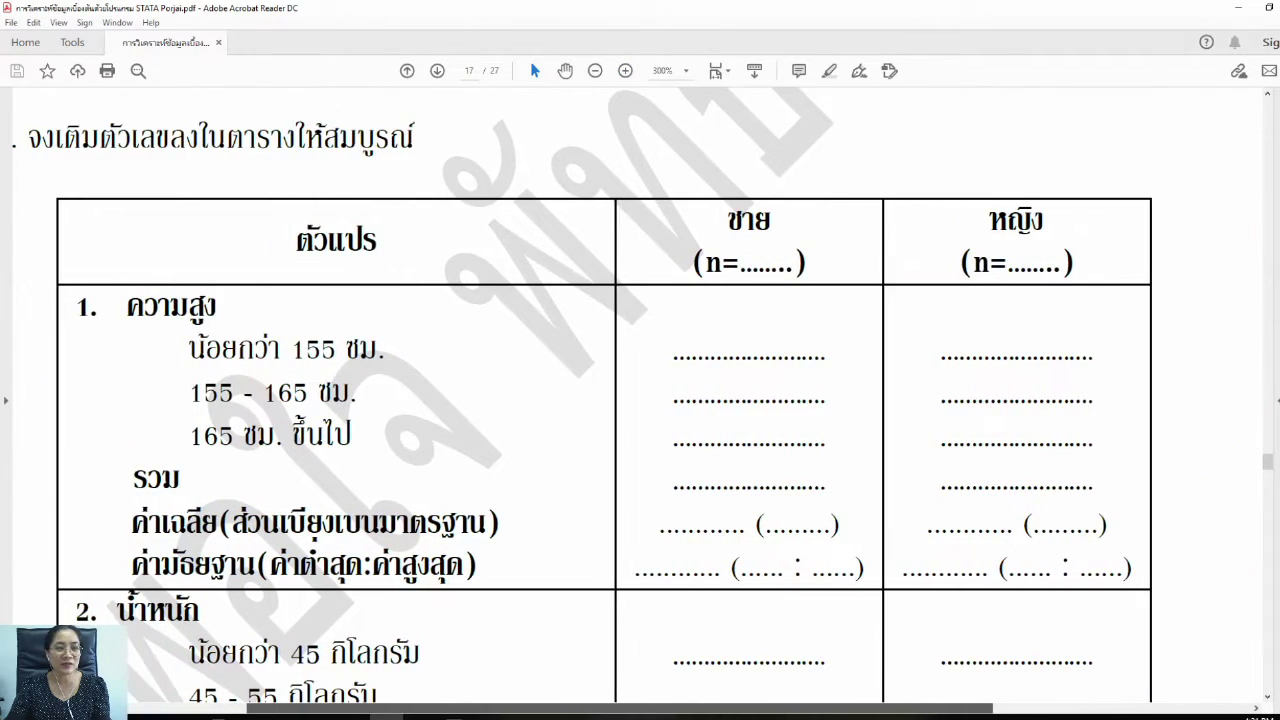
left_click(595, 71)
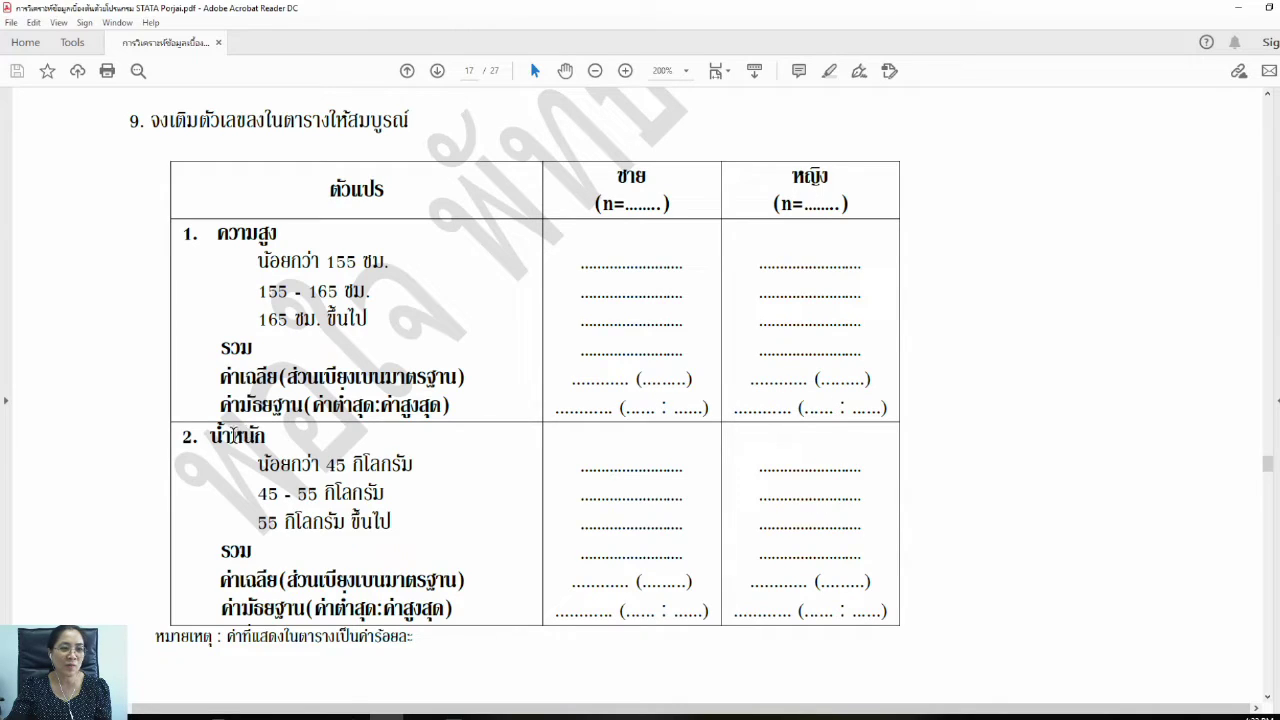
Step: Highlight the weight heading, then the weight section's mean and standard deviation row across to the male column
left_click_drag(207, 434, 264, 456)
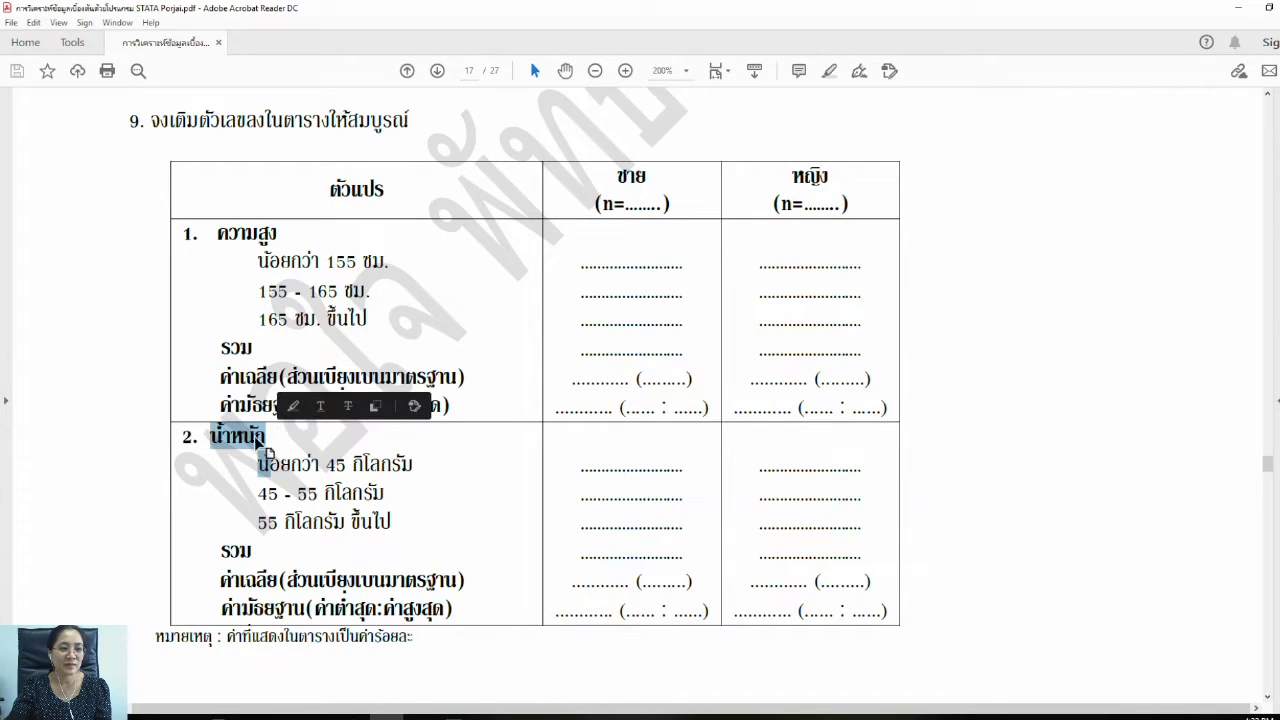
left_click(245, 447)
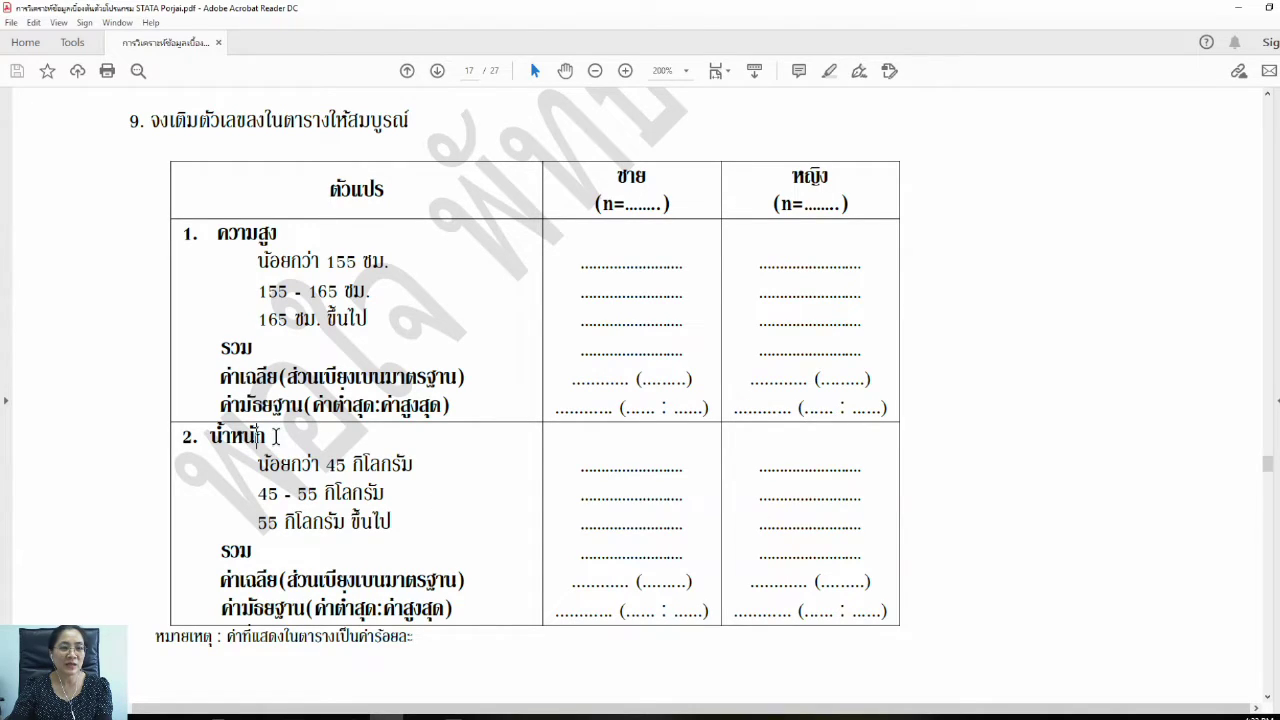
left_click_drag(216, 578, 689, 581)
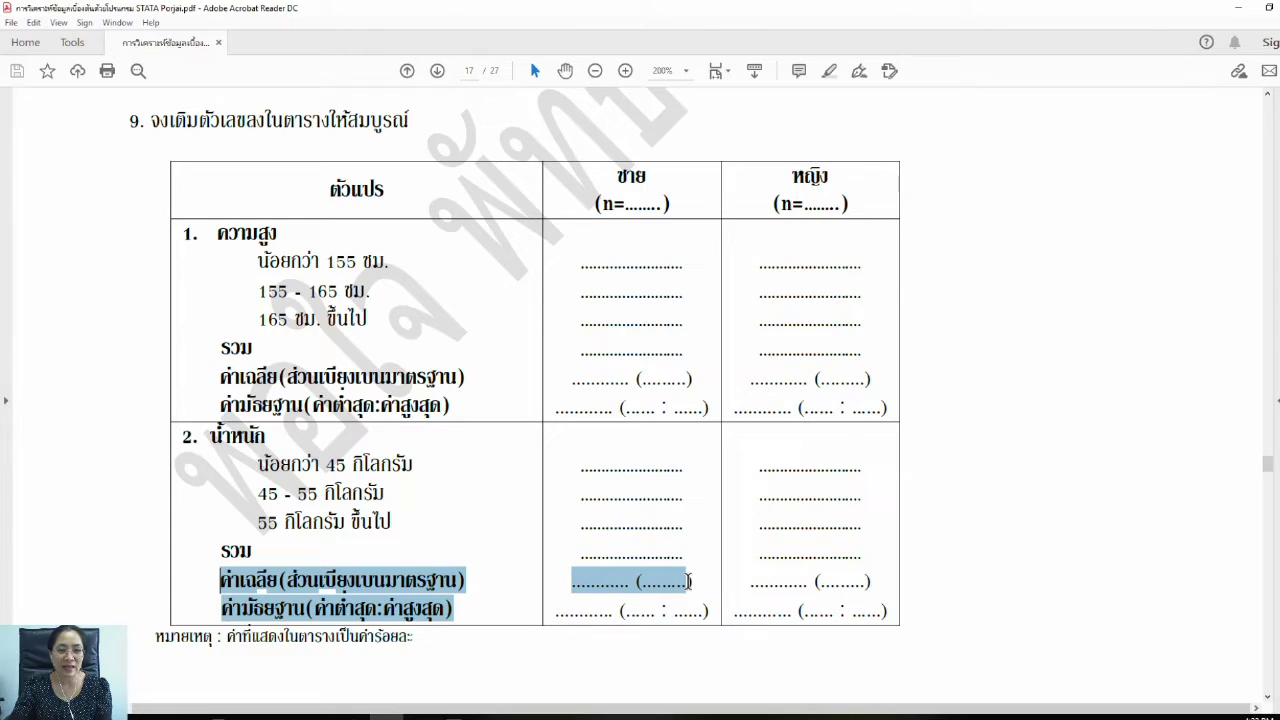
left_click_drag(689, 581, 689, 581)
Step: Switch back to Stata and move the earlier output out of view in the results area with blank command lines
mouse_move(451, 712)
left_click(445, 684)
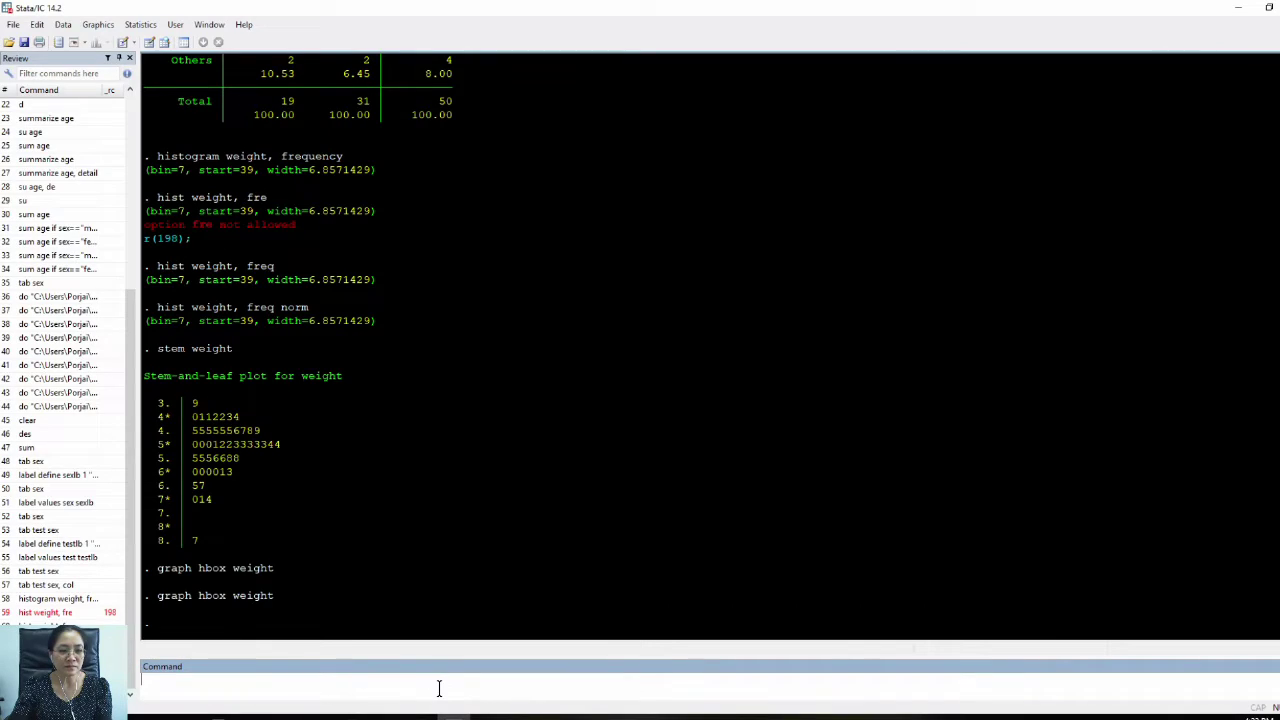
key("Return")
key("Return")
key("Return")
key("Return")
key("Return")
key("Return")
key("Return")
key("Return")
key("Return")
key("Return")
key("Return")
key("Return")
key("Return")
key("Return")
key("Return")
key("Return")
key("Return")
key("Return")
key("Return")
key("Return")
key("Return")
key("Return")
key("Return")
key("Return")
key("Return")
key("Return")
key("Return")
key("Return")
key("Return")
key("Return")
key("Return")
key("Return")
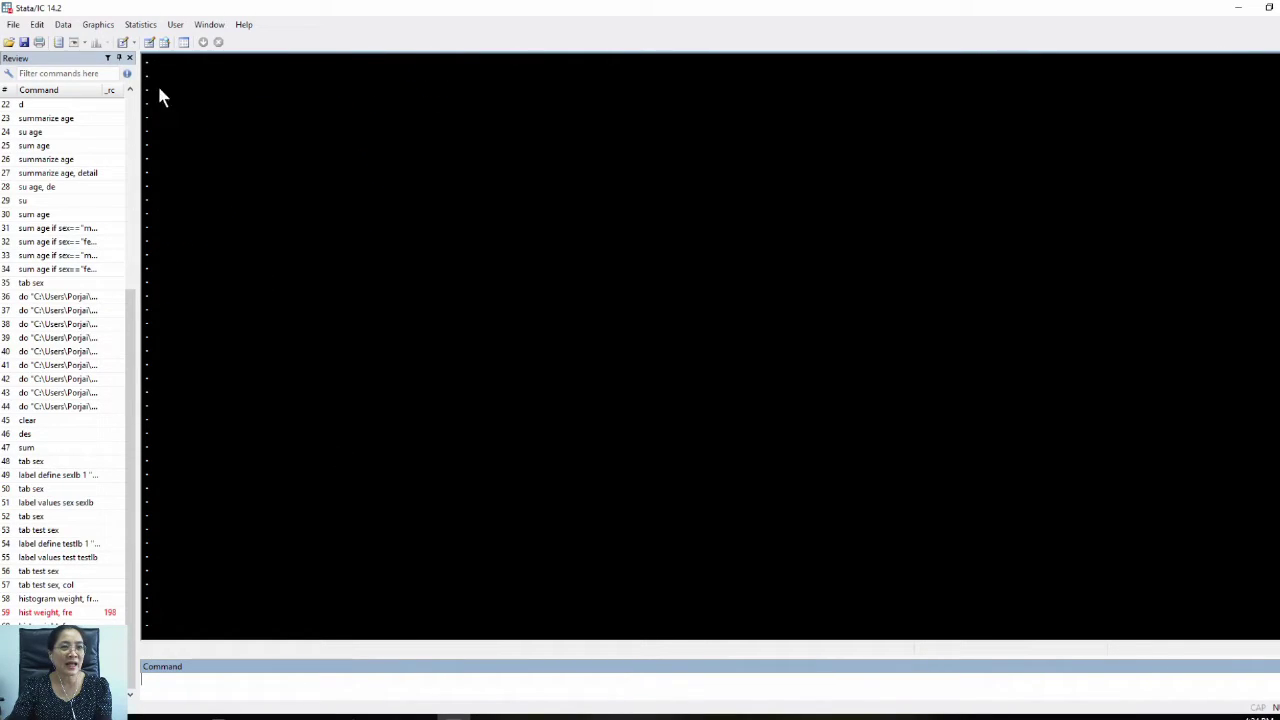
Step: Inspect the weight column in the Data Editor and close the editor
left_click(130, 43)
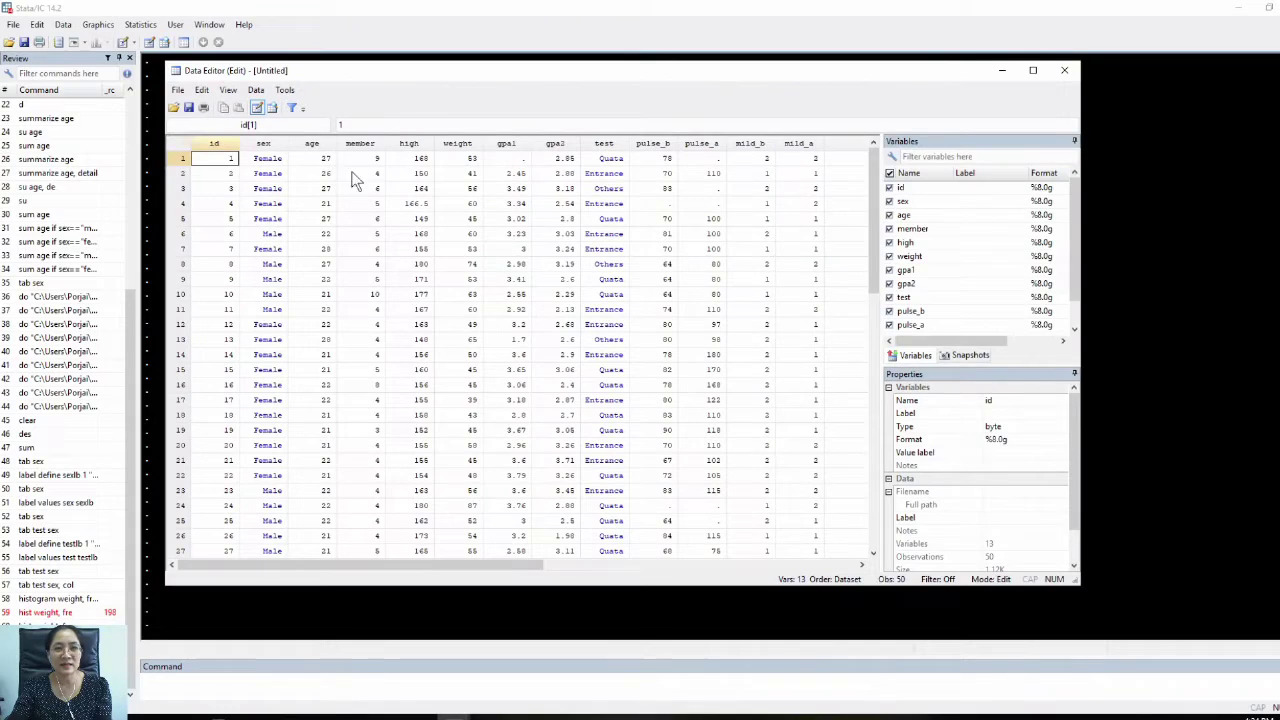
left_click(468, 146)
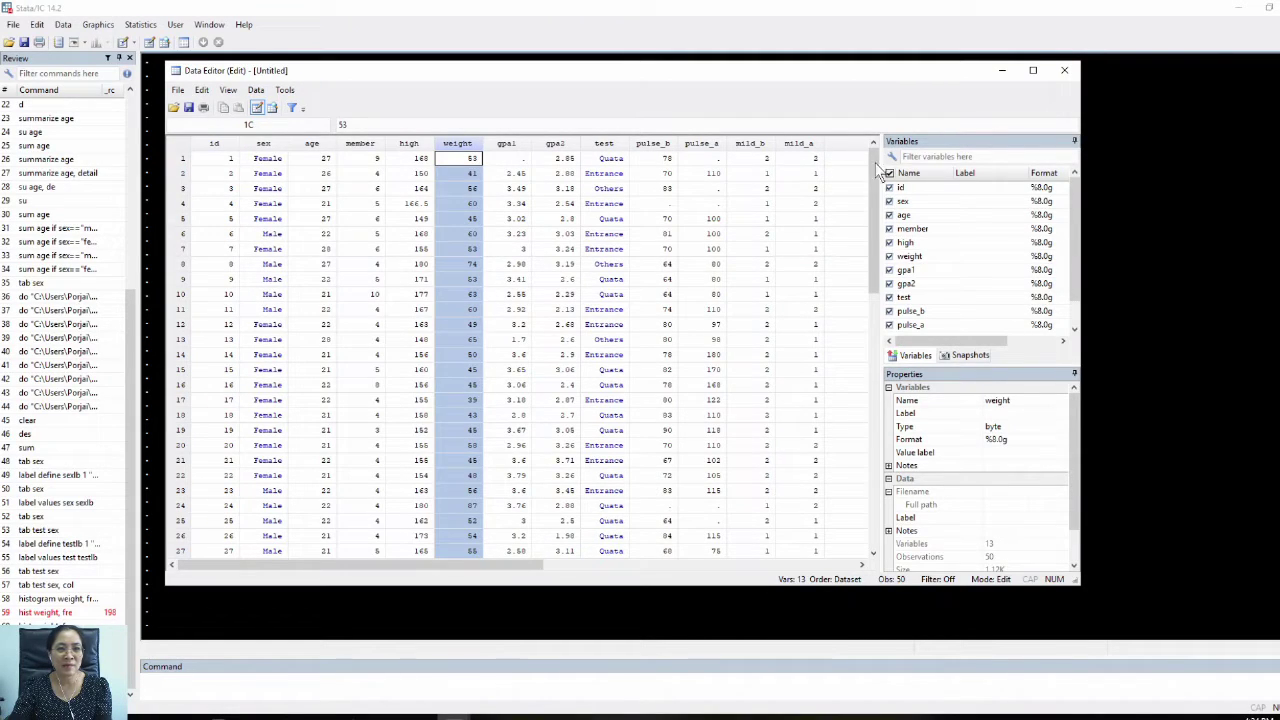
left_click_drag(880, 187, 874, 159)
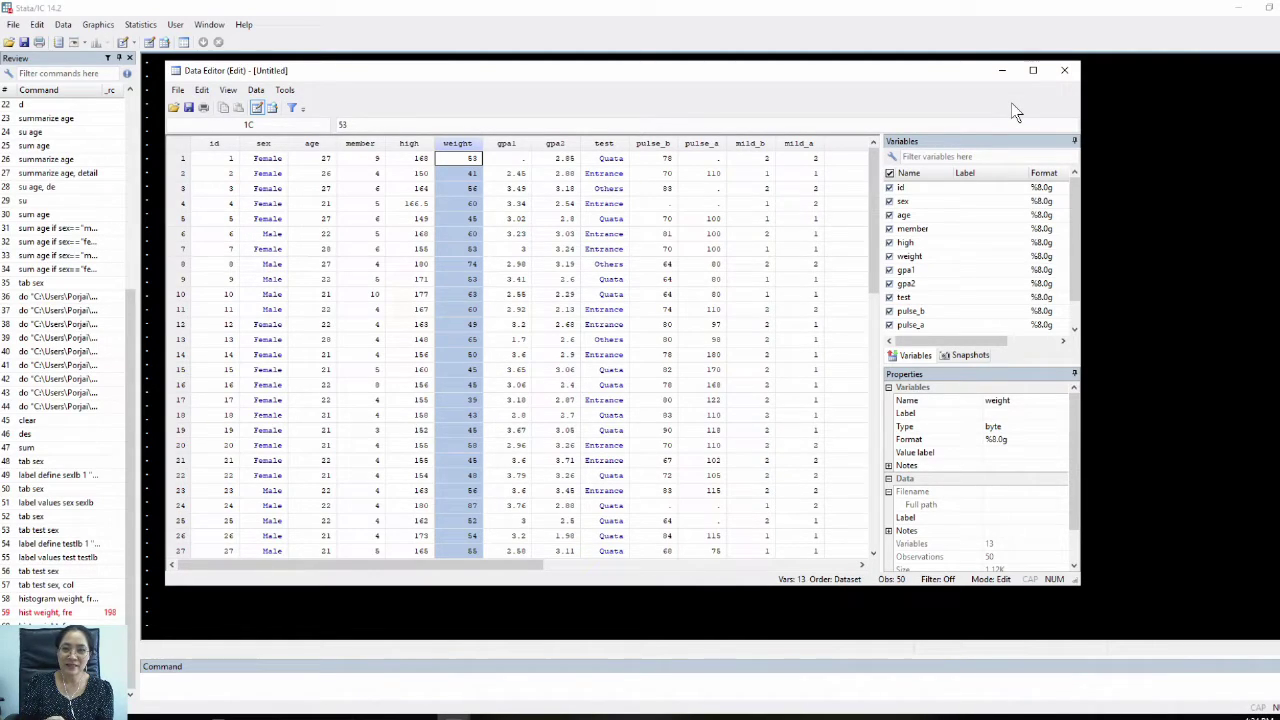
left_click(1064, 70)
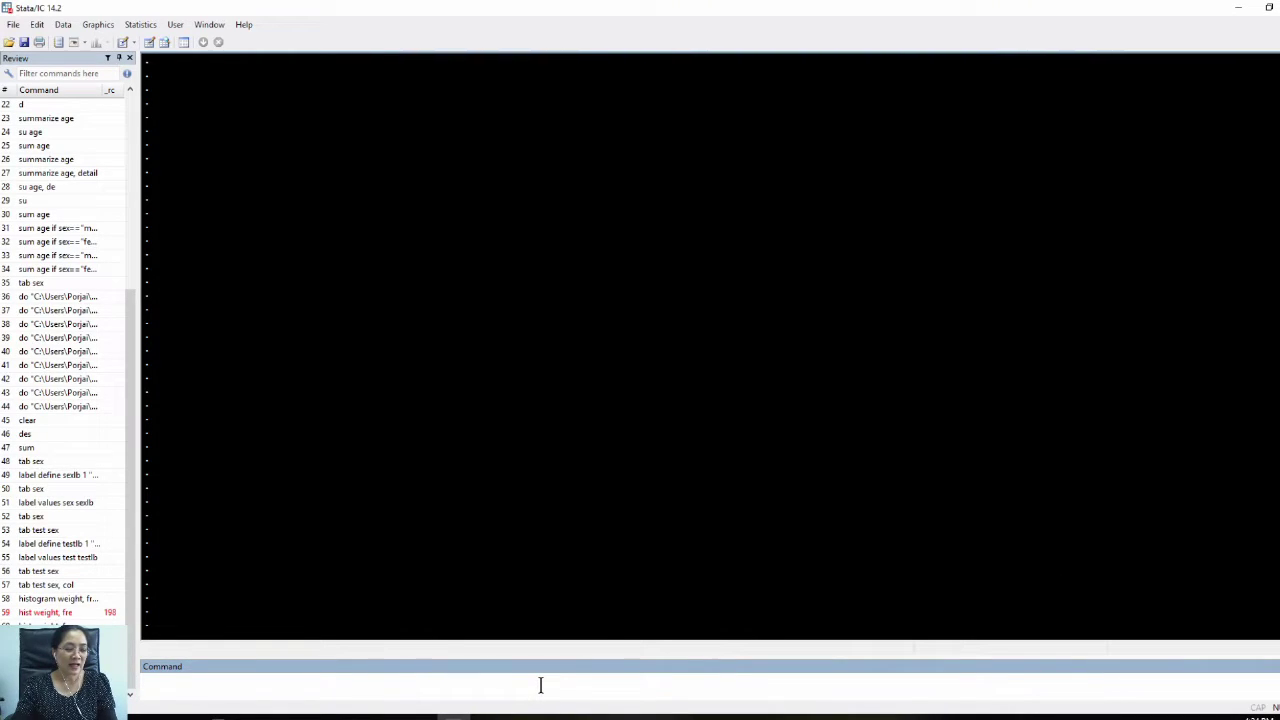
Step: Summarize weight for males only with the command "sum weight if sex==1"
type("sum")
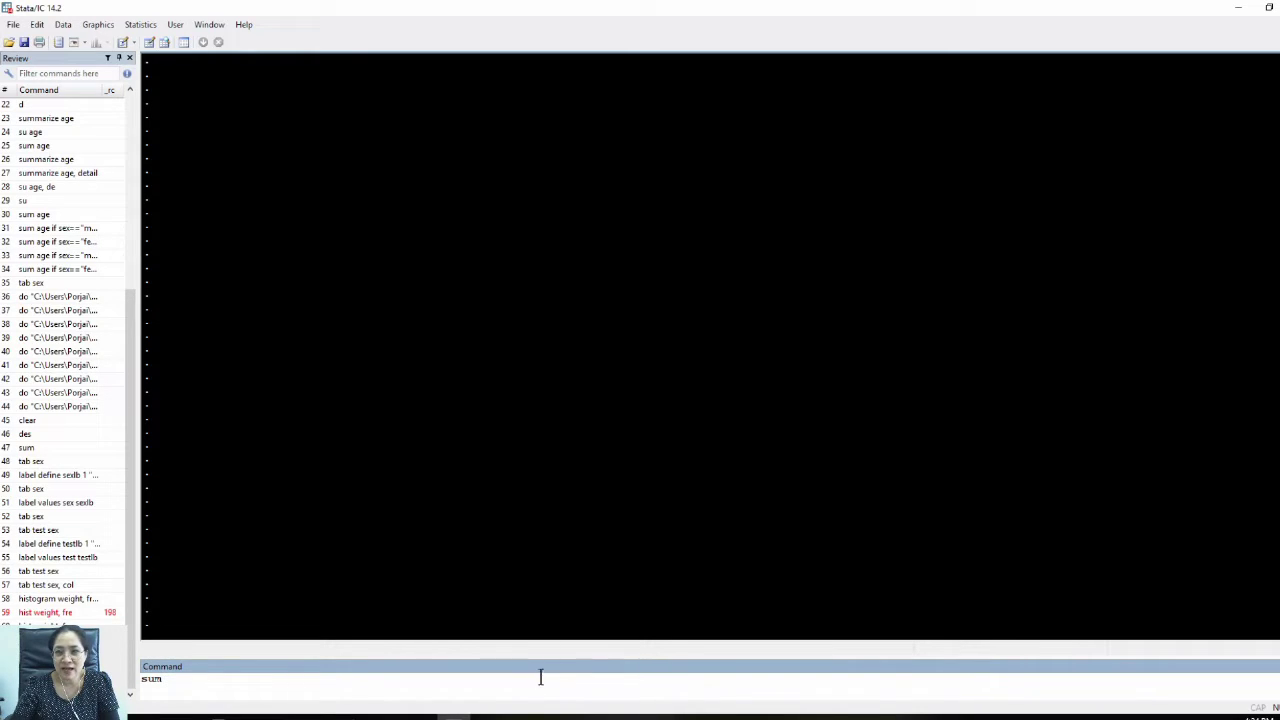
mouse_move(1270, 180)
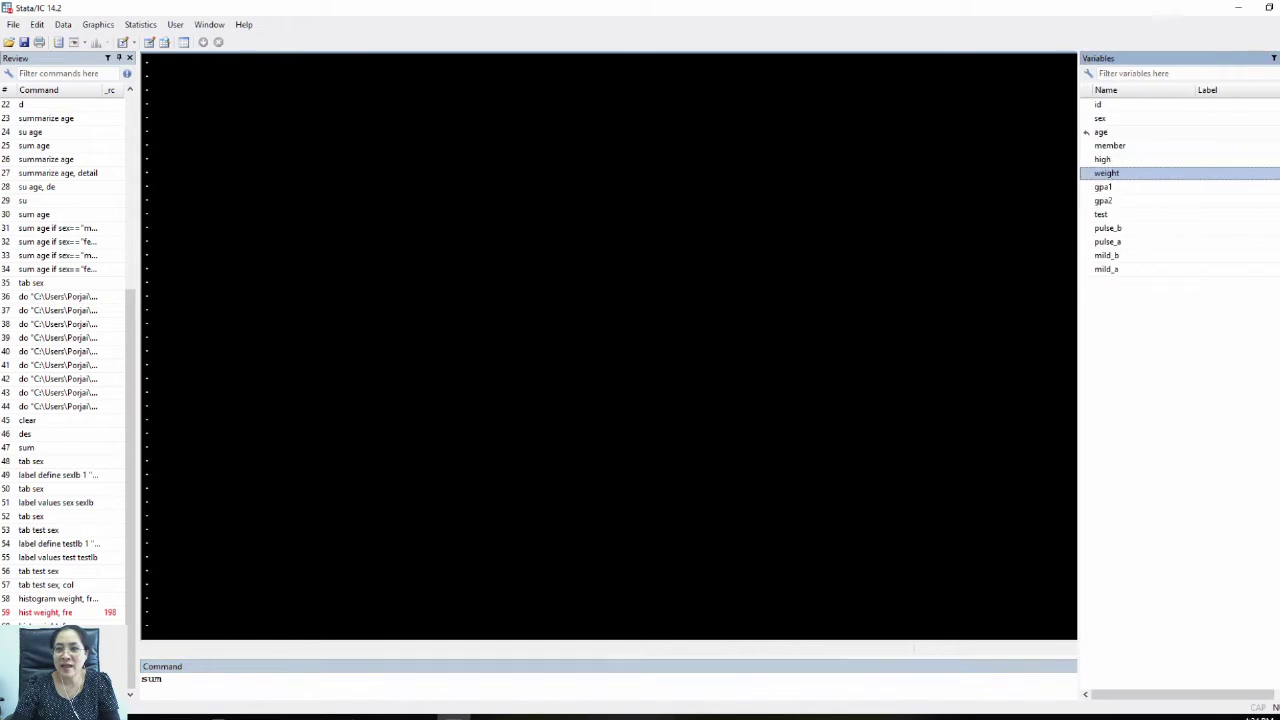
left_click(1128, 176)
left_click(556, 685)
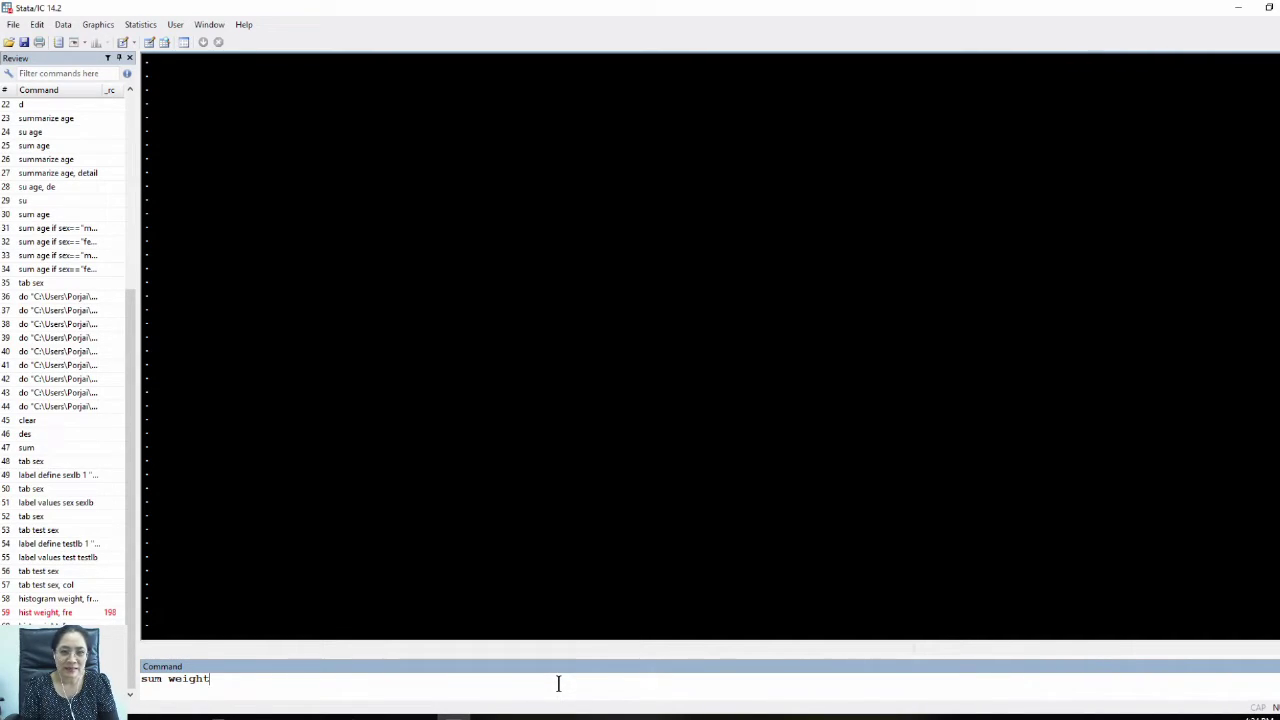
type("if")
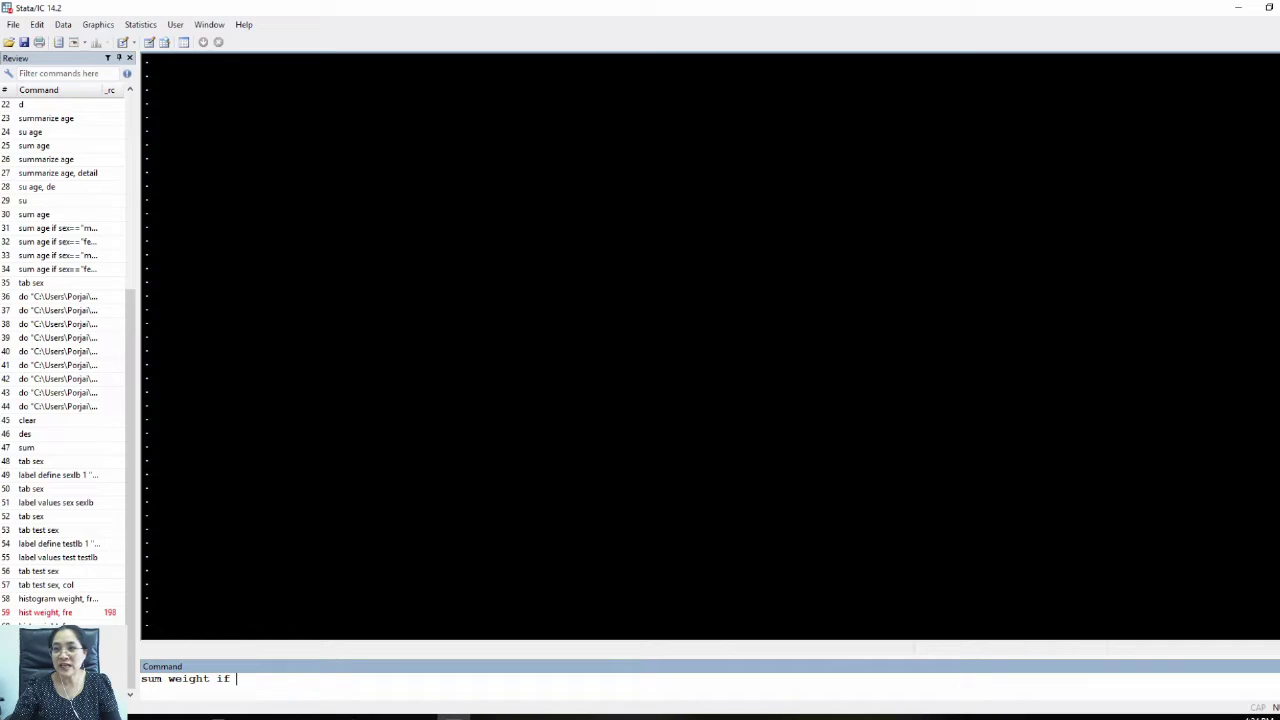
mouse_move(1276, 110)
double_click(1126, 118)
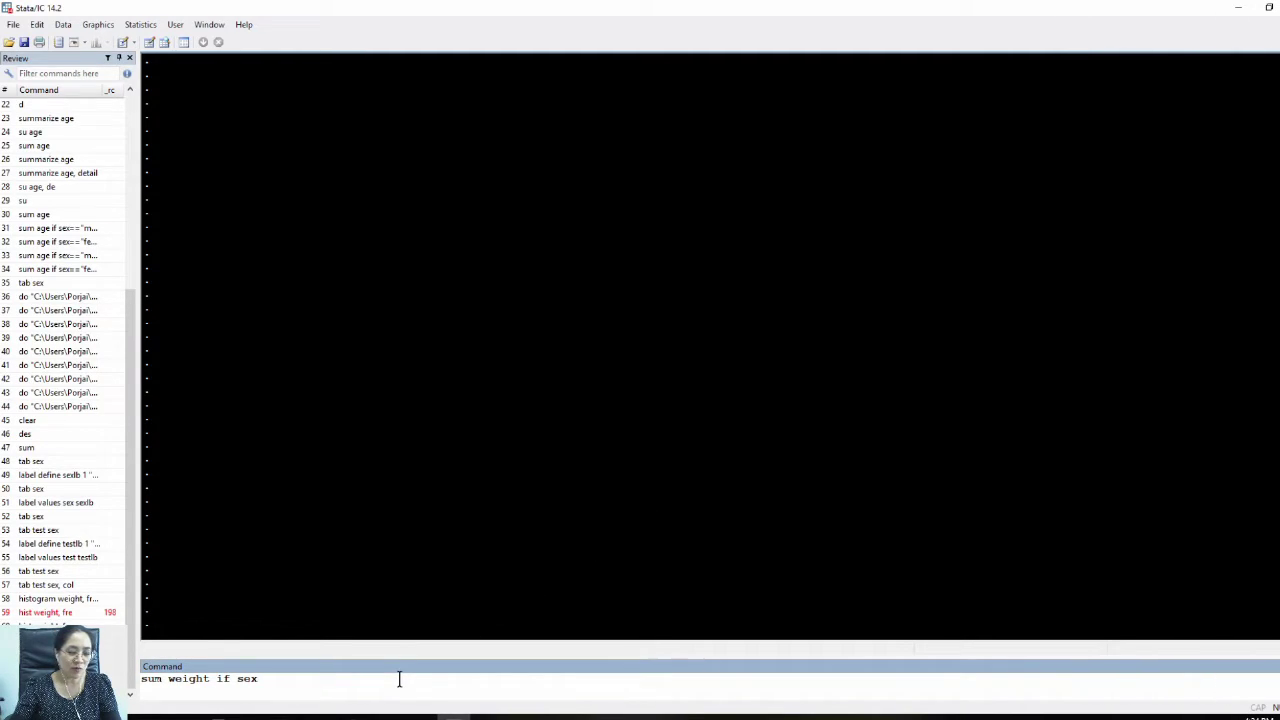
type("==")
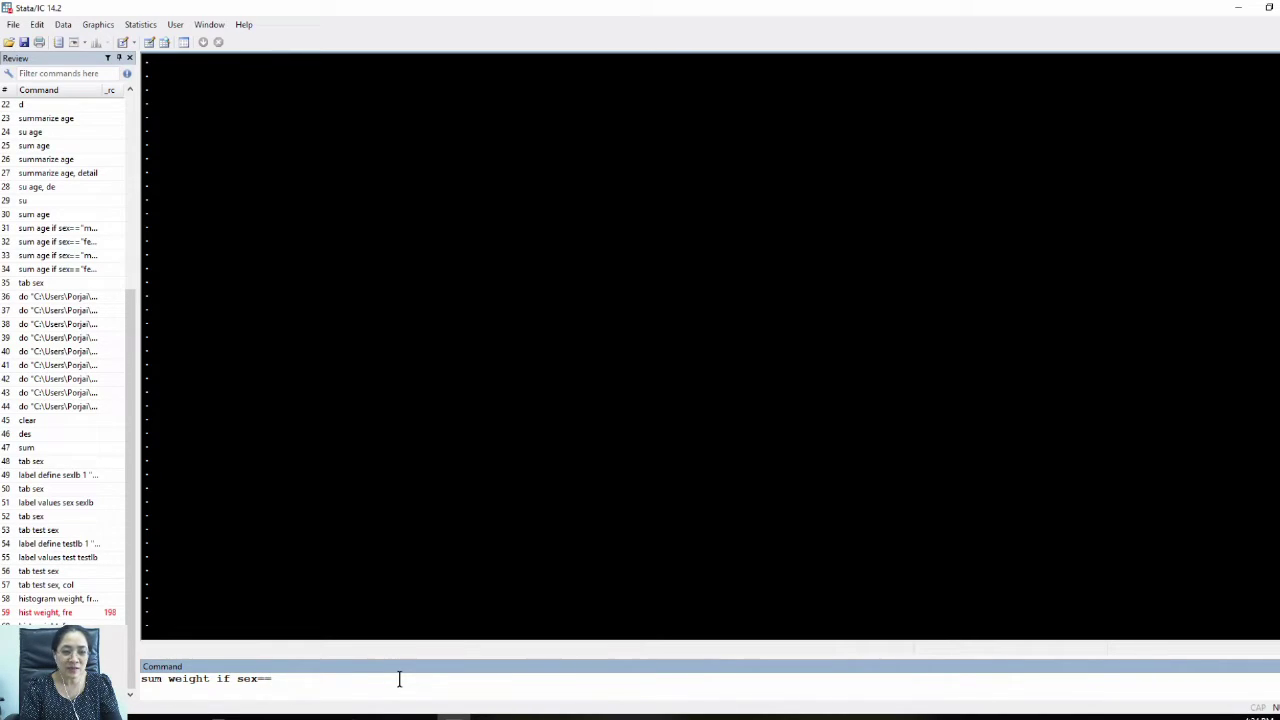
type("1")
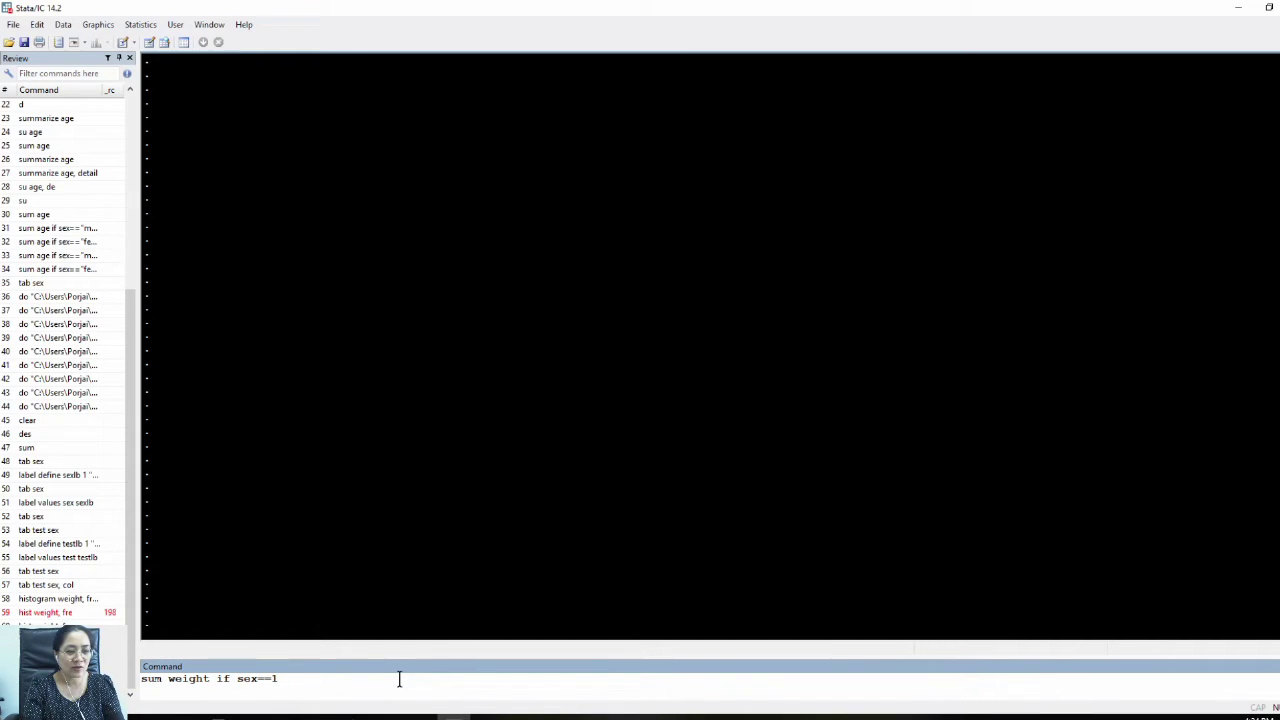
key("Return")
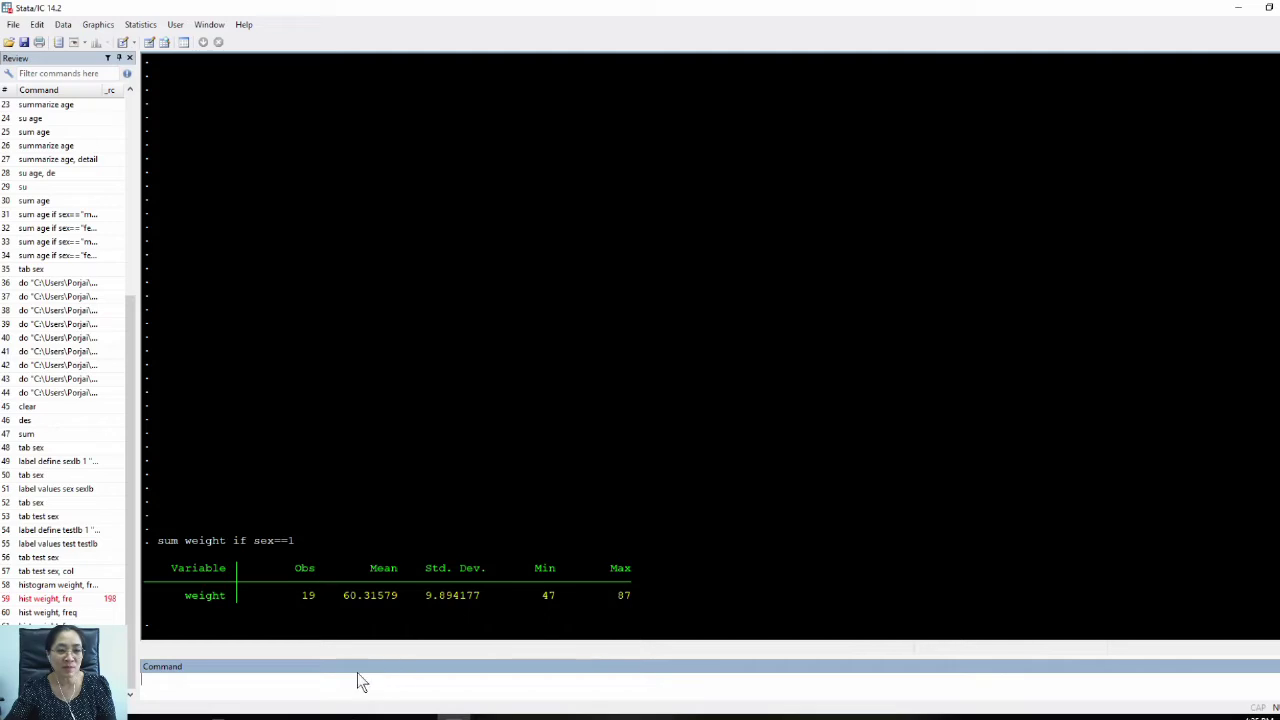
Step: Recall the last command, change its condition to sex==2 and run it to summarize weight for females
key("Page_Up")
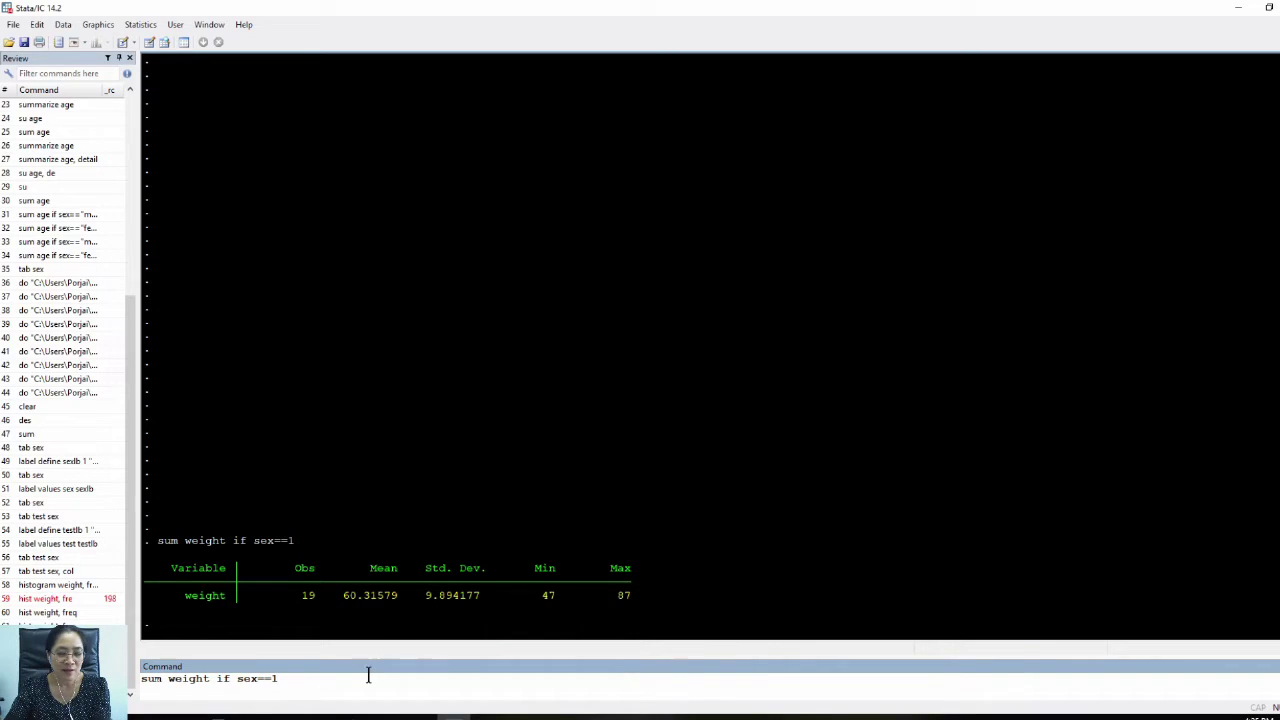
key("BackSpace")
type("2")
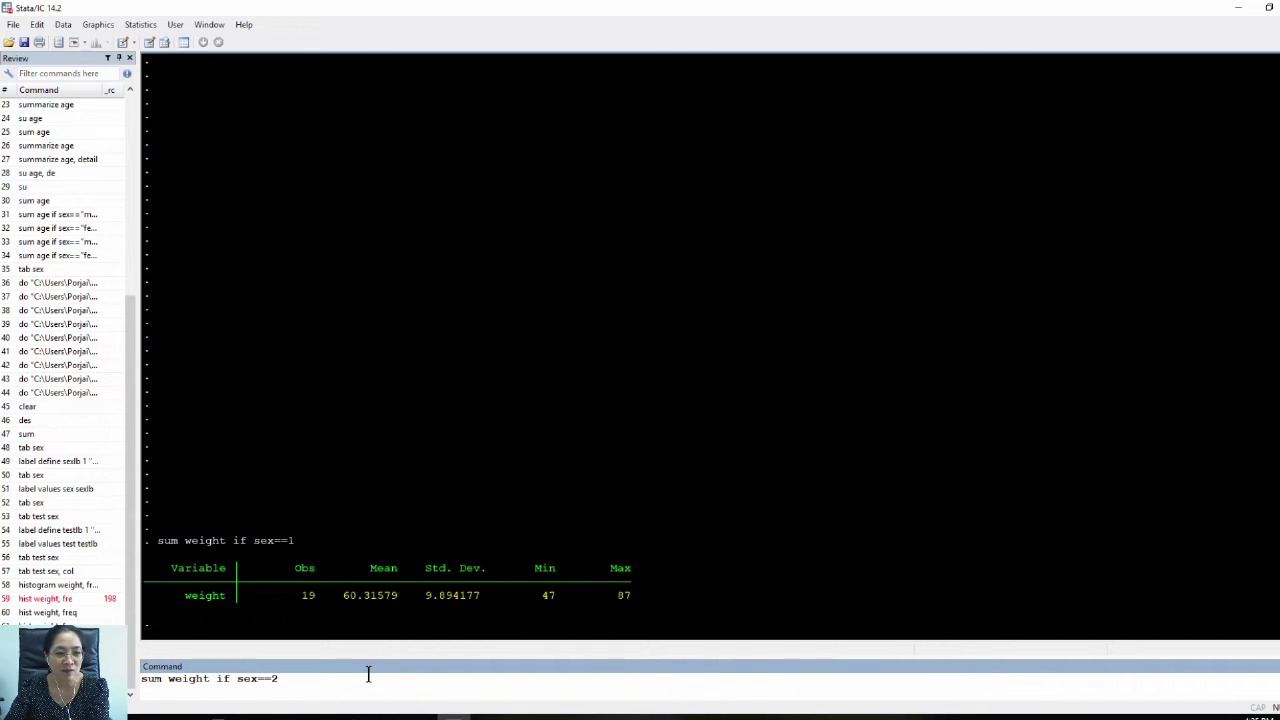
key("Return")
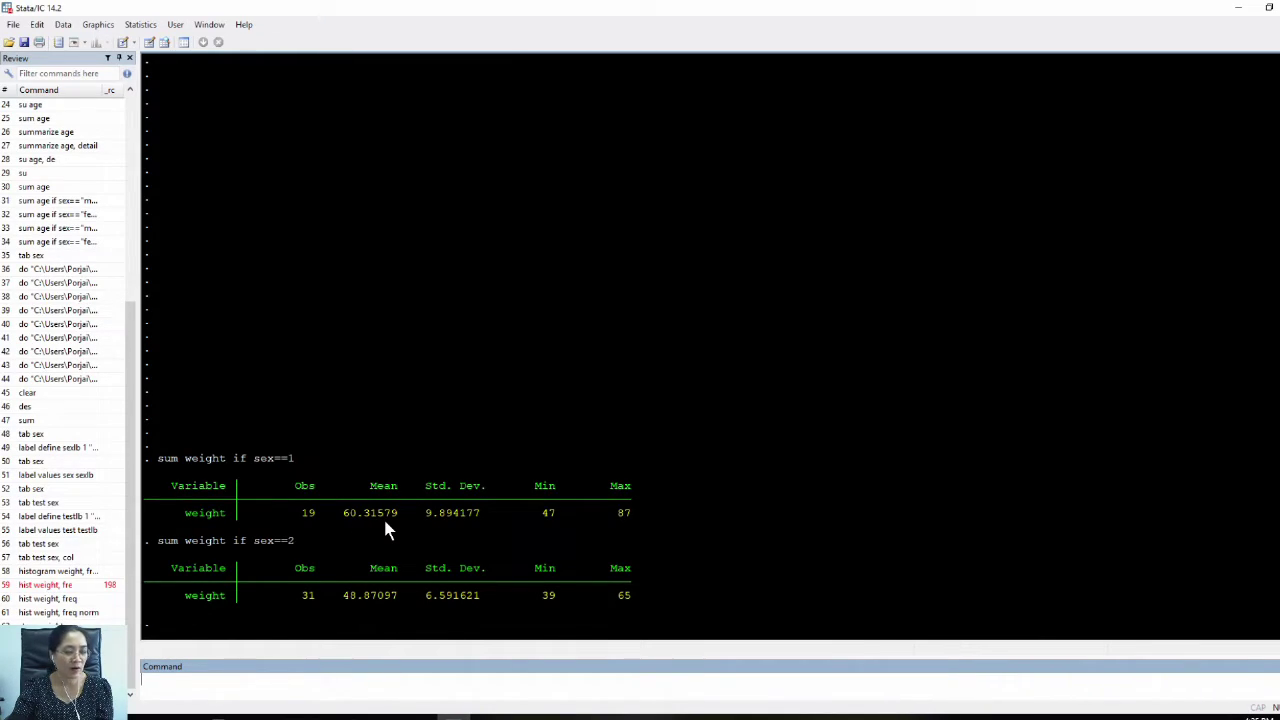
Step: Check the mean and standard deviation blanks of exercise 9 in the PDF handout against the Stata weight summaries
mouse_move(387, 717)
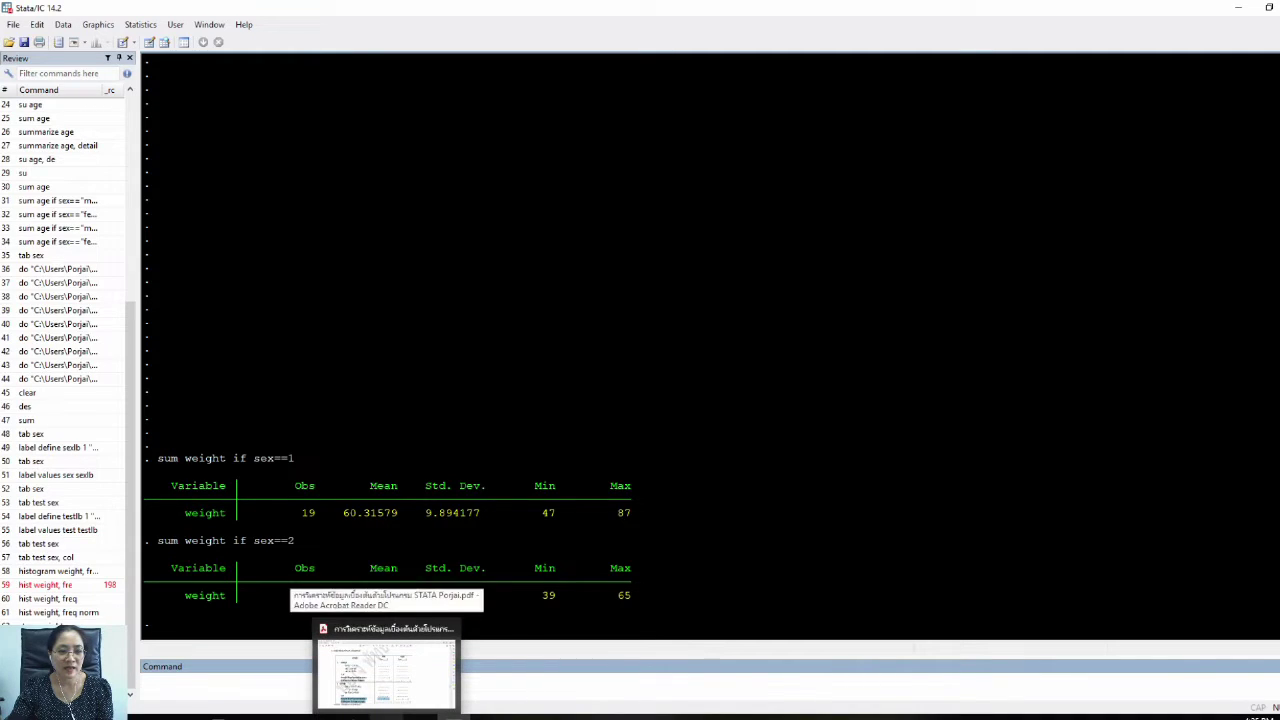
left_click(387, 665)
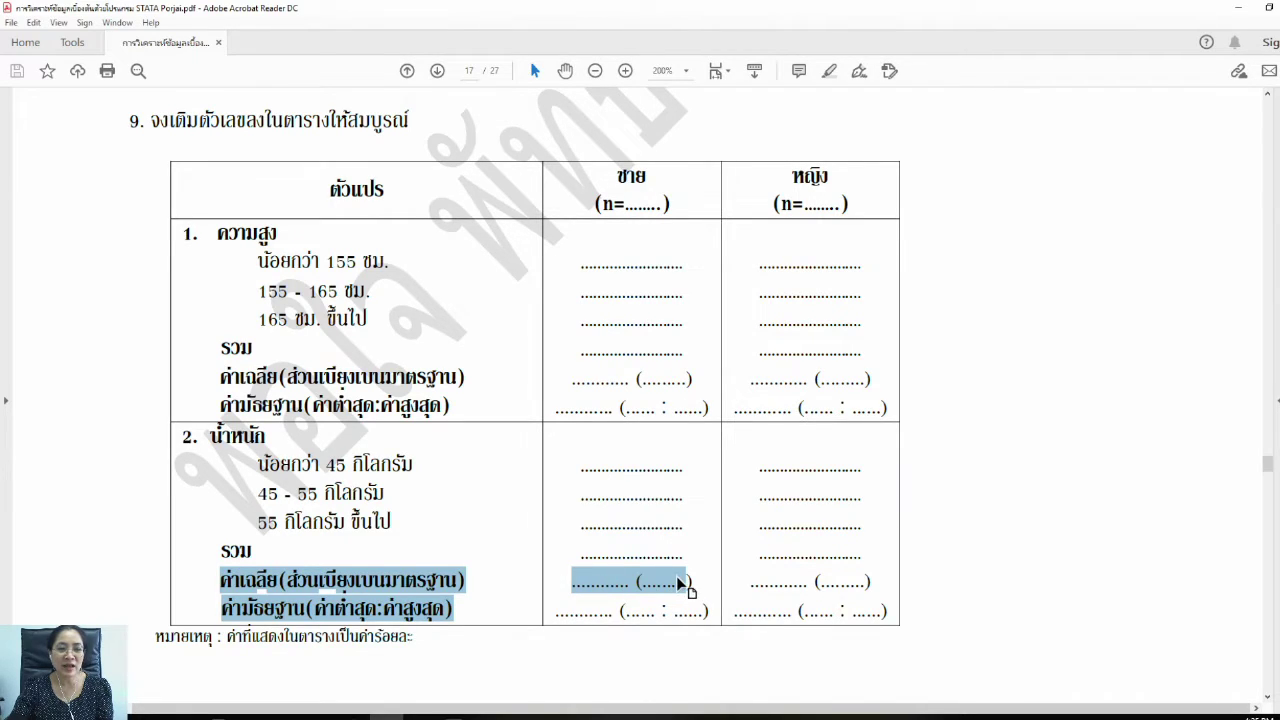
left_click(453, 712)
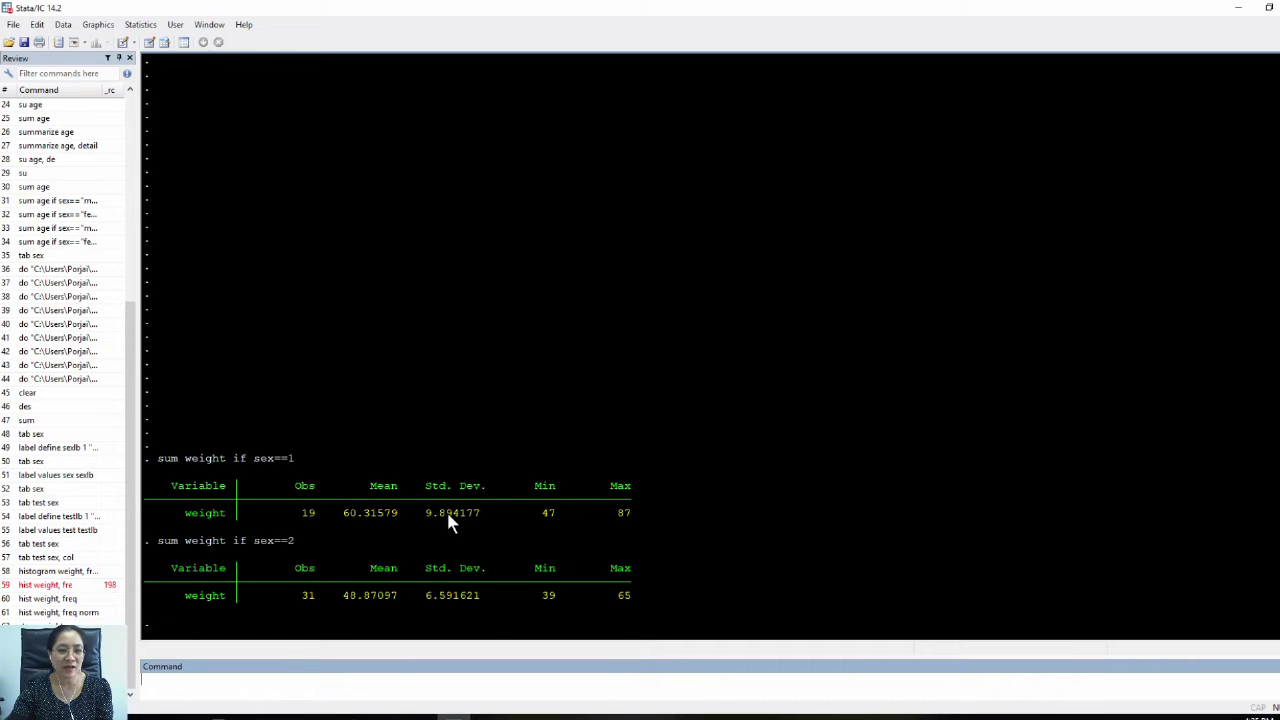
Step: Match the female mean and standard deviation blanks for weight in the PDF handout's exercise 9 with the Stata summary for sex==2
left_click(457, 712)
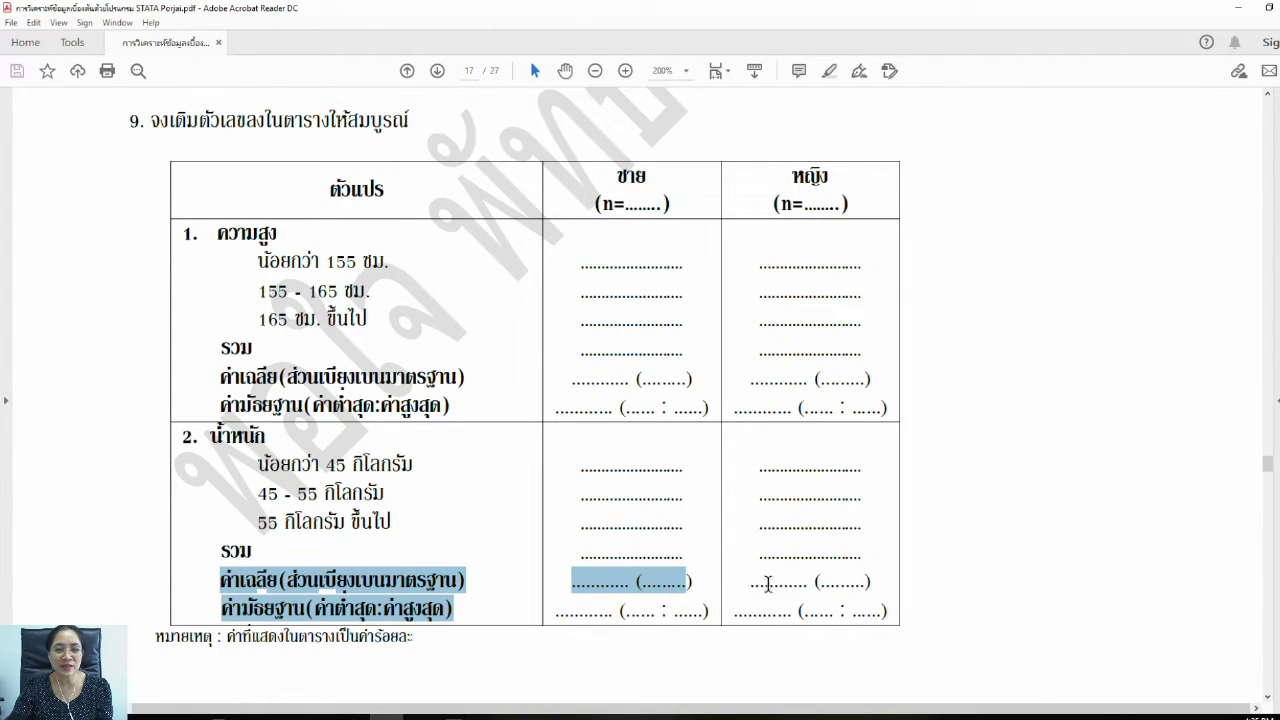
left_click(453, 714)
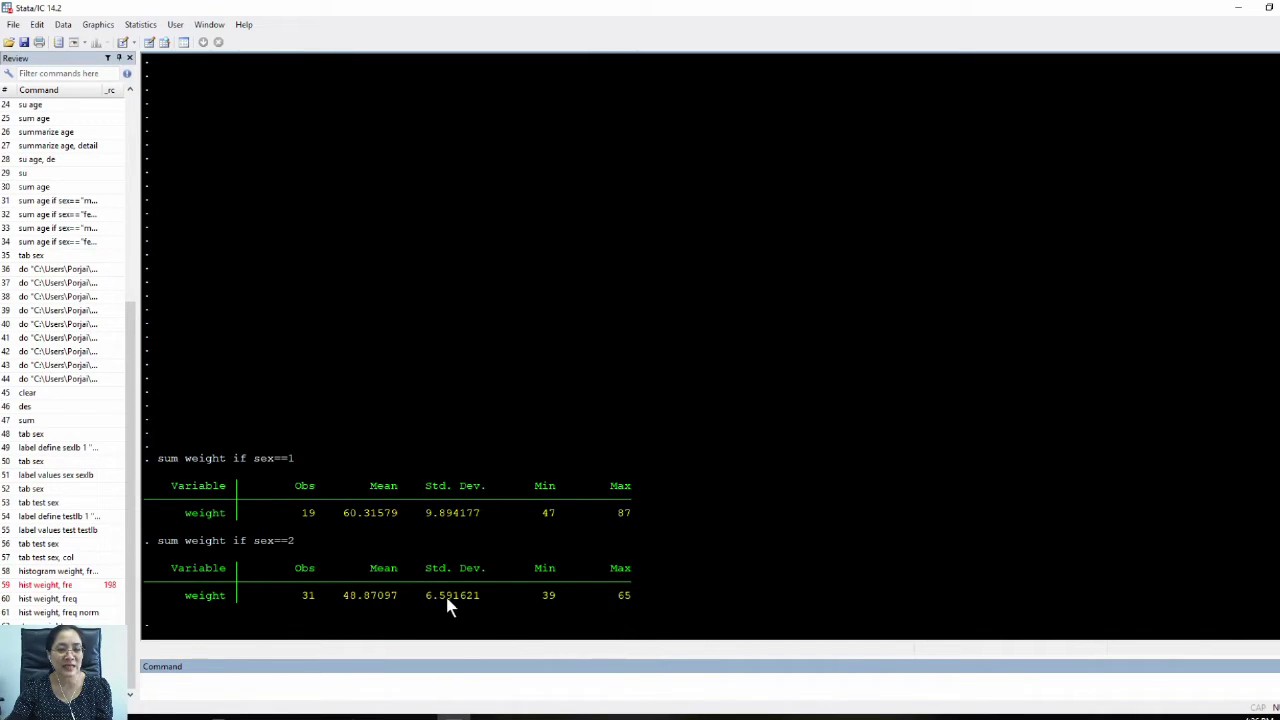
left_click(388, 714)
left_click_drag(572, 581, 872, 588)
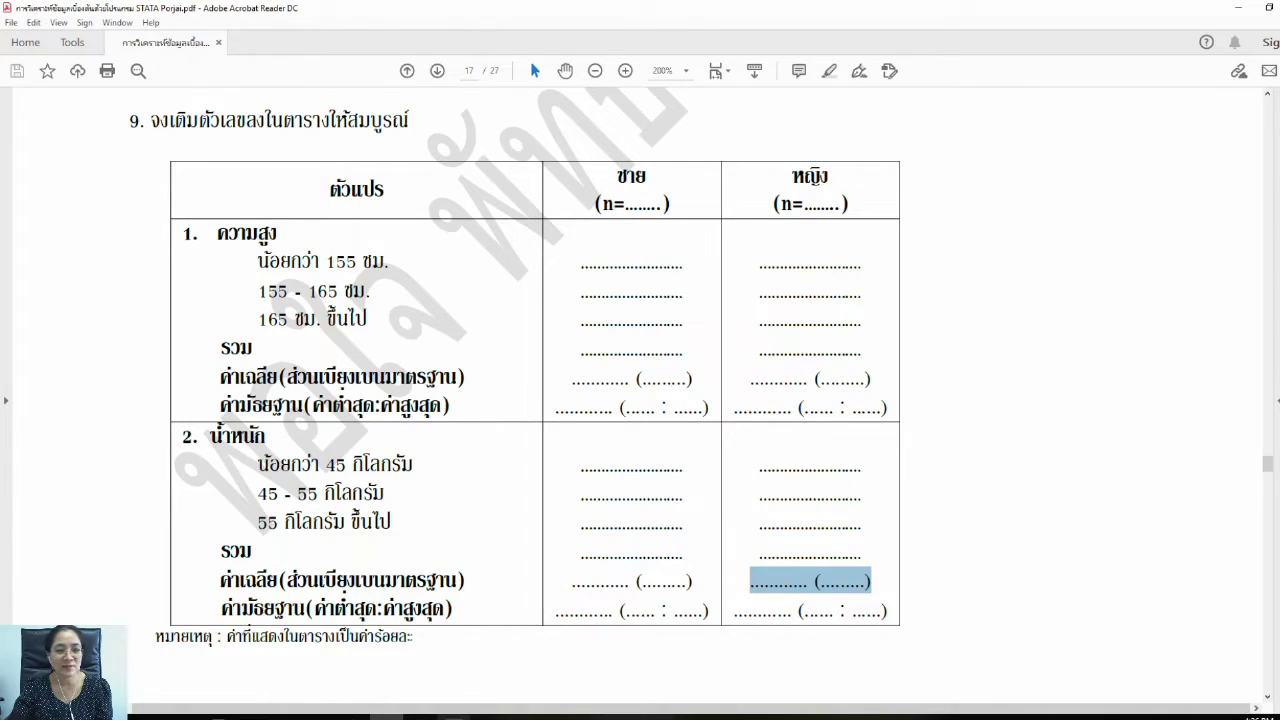
left_click(453, 716)
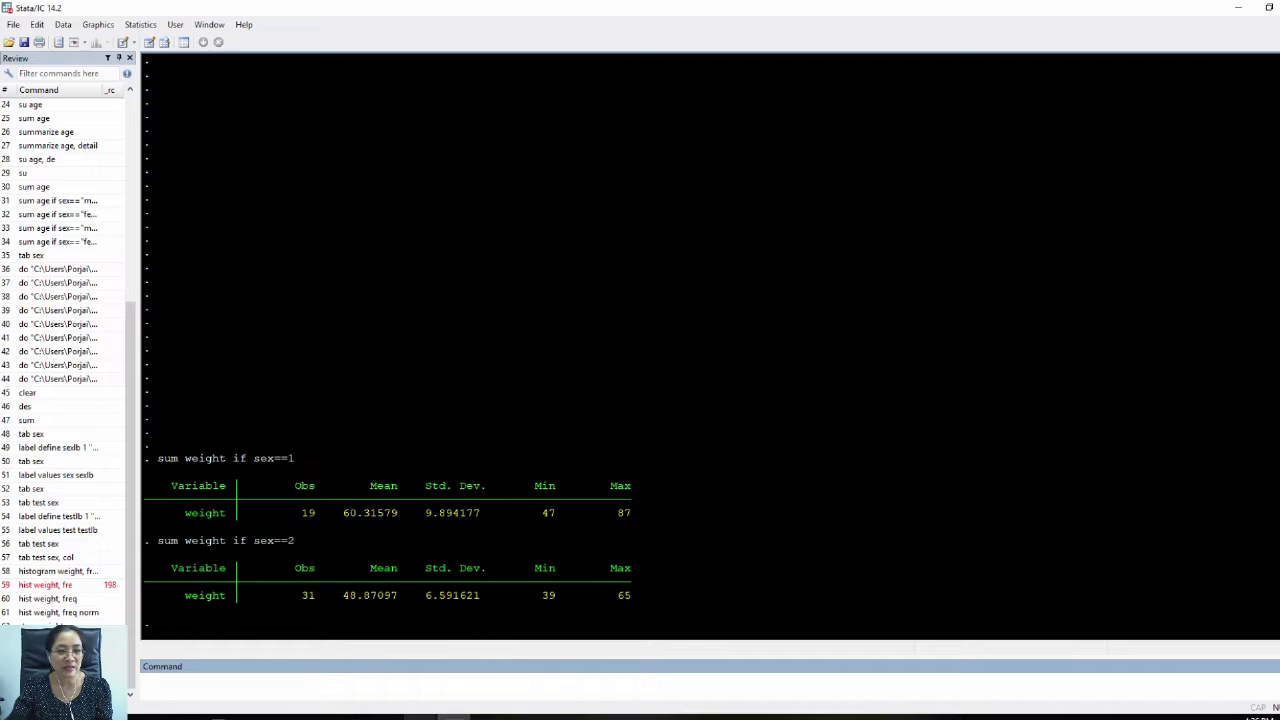
Step: Examine the minimum:maximum blanks for male and female weight in the handout's exercise 9 table
left_click(400, 716)
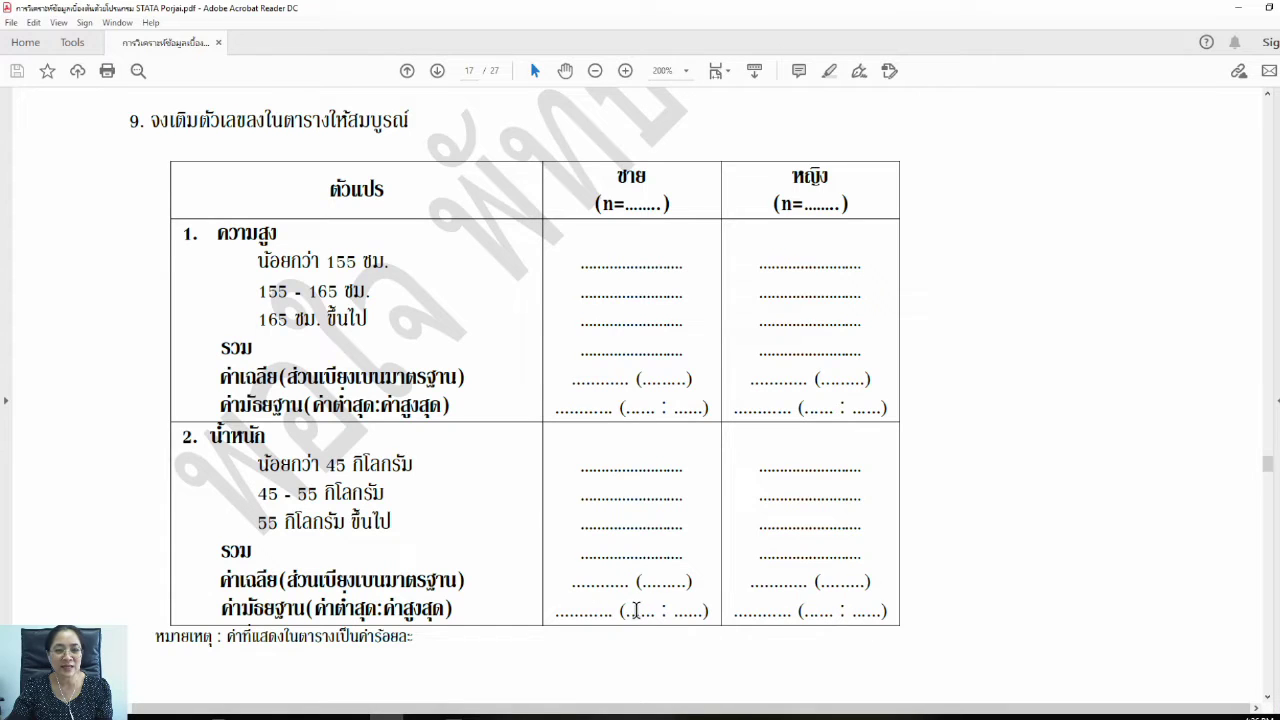
left_click_drag(621, 608, 708, 612)
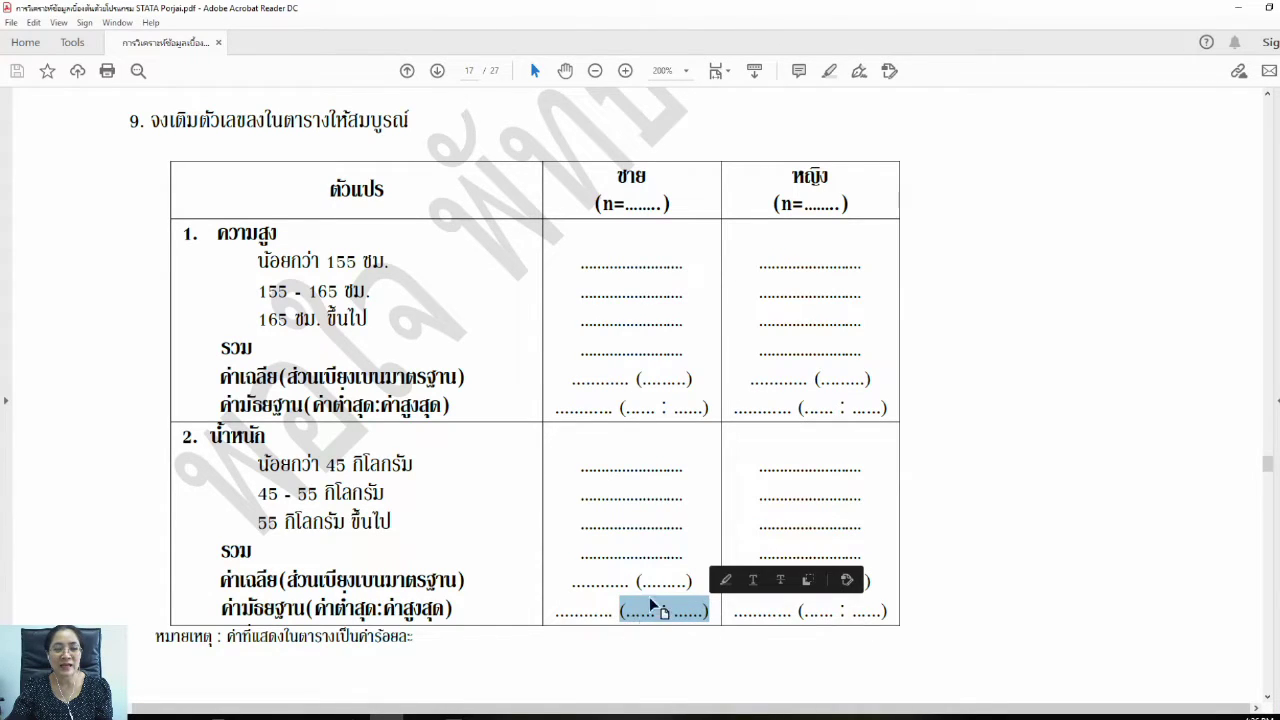
left_click_drag(798, 610, 894, 610)
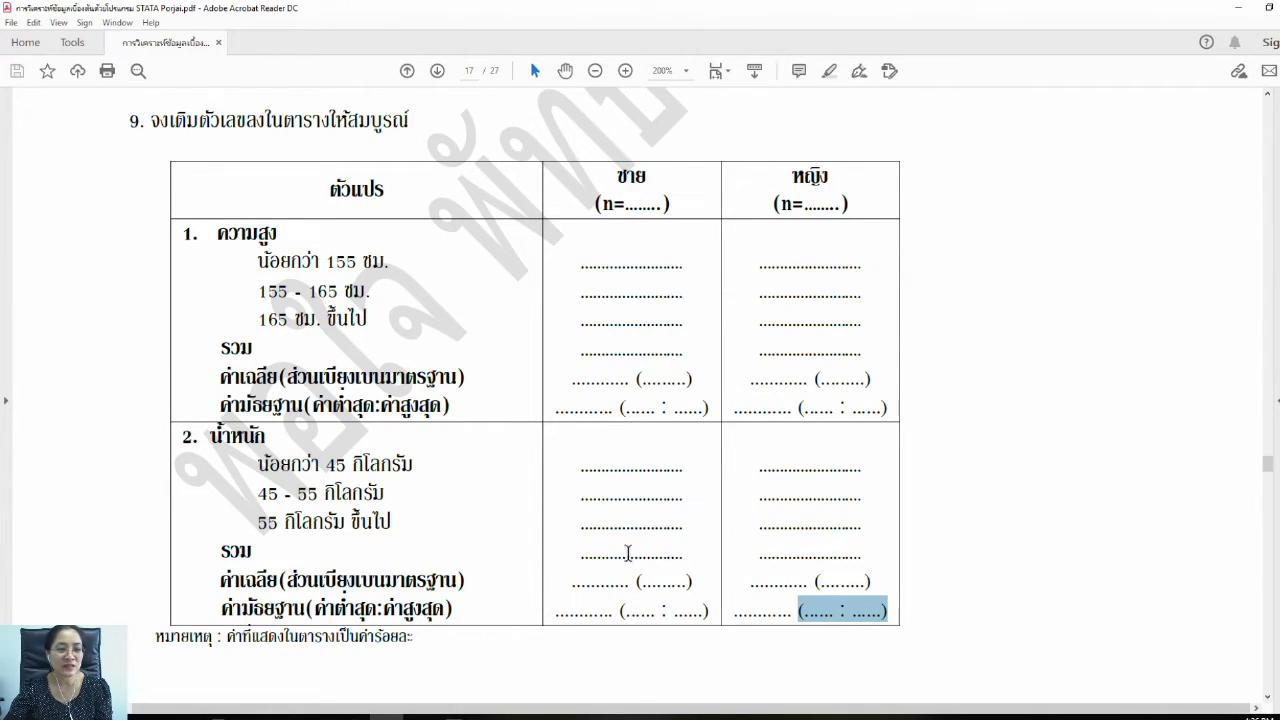
Step: Back in Stata, reuse the earlier male weight summary with the detail option and run "sum weight if sex==1, de"
left_click(453, 714)
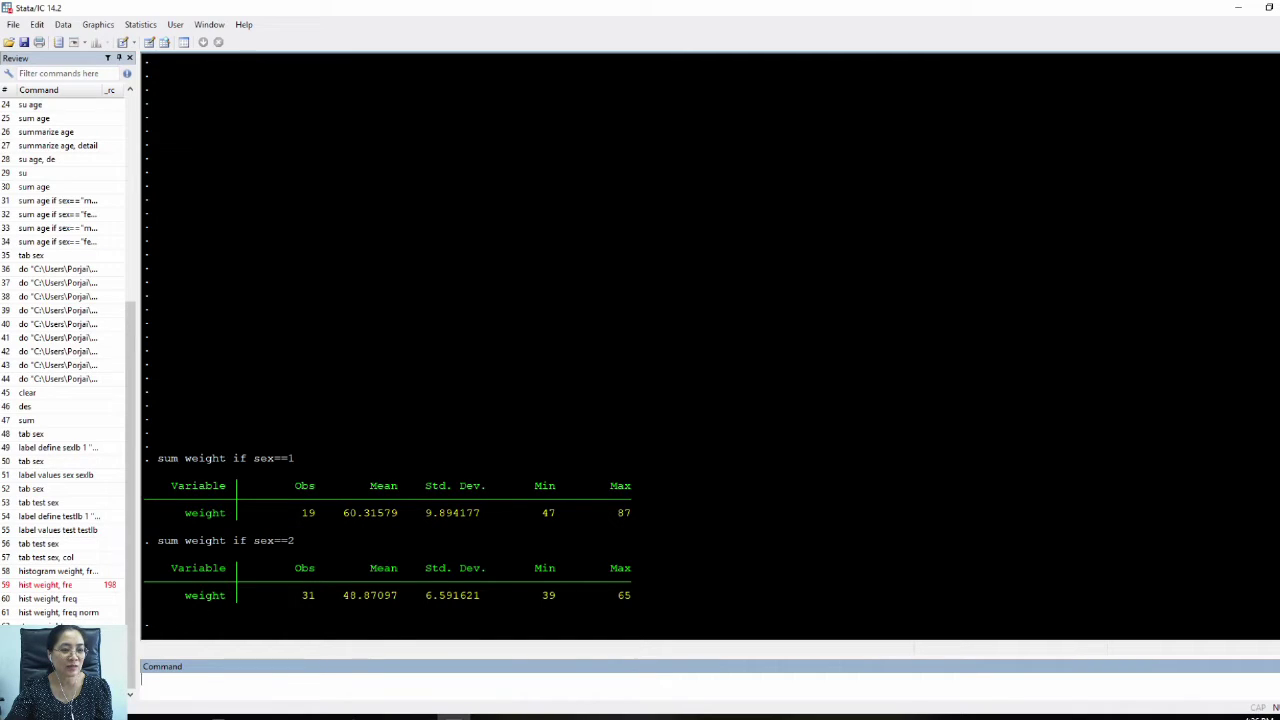
left_click(50, 640)
left_click(304, 677)
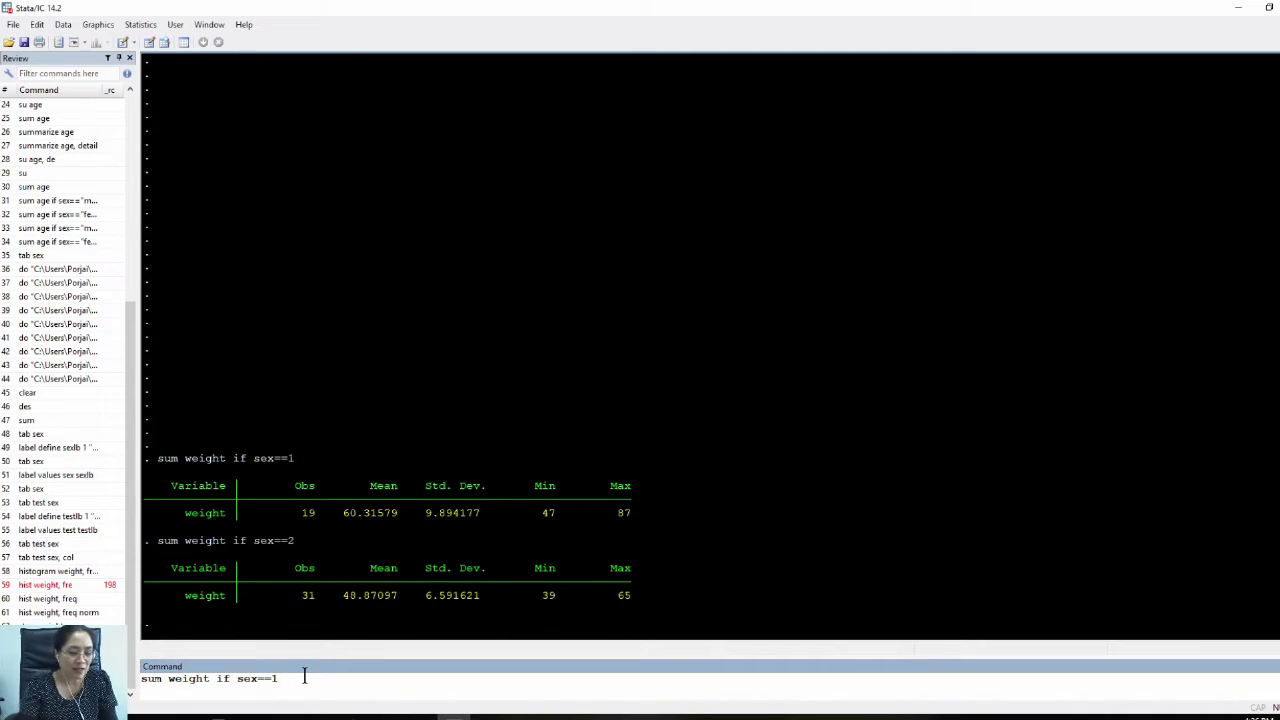
type(", de")
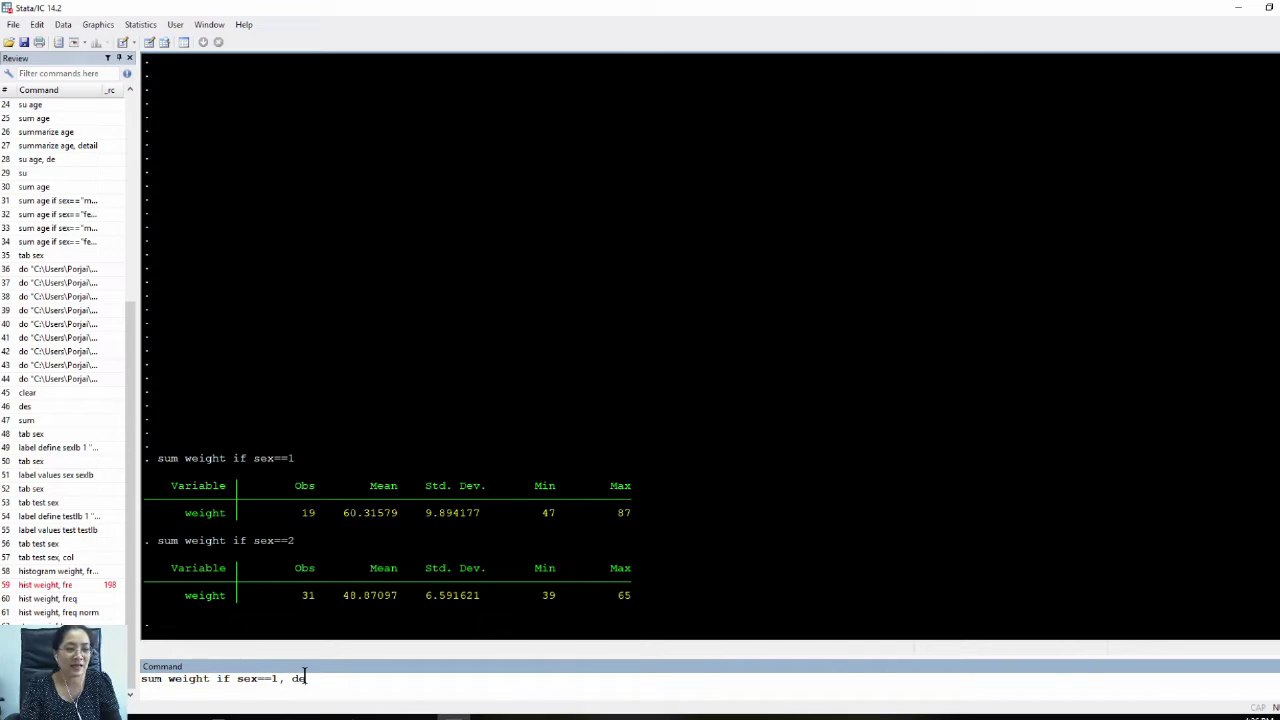
key("Return")
Step: Recall the detailed summary command, change its condition to sex==2 and run "sum weight if sex==2, de"
key("Page_Up")
left_click(280, 680)
key("BackSpace")
type("2")
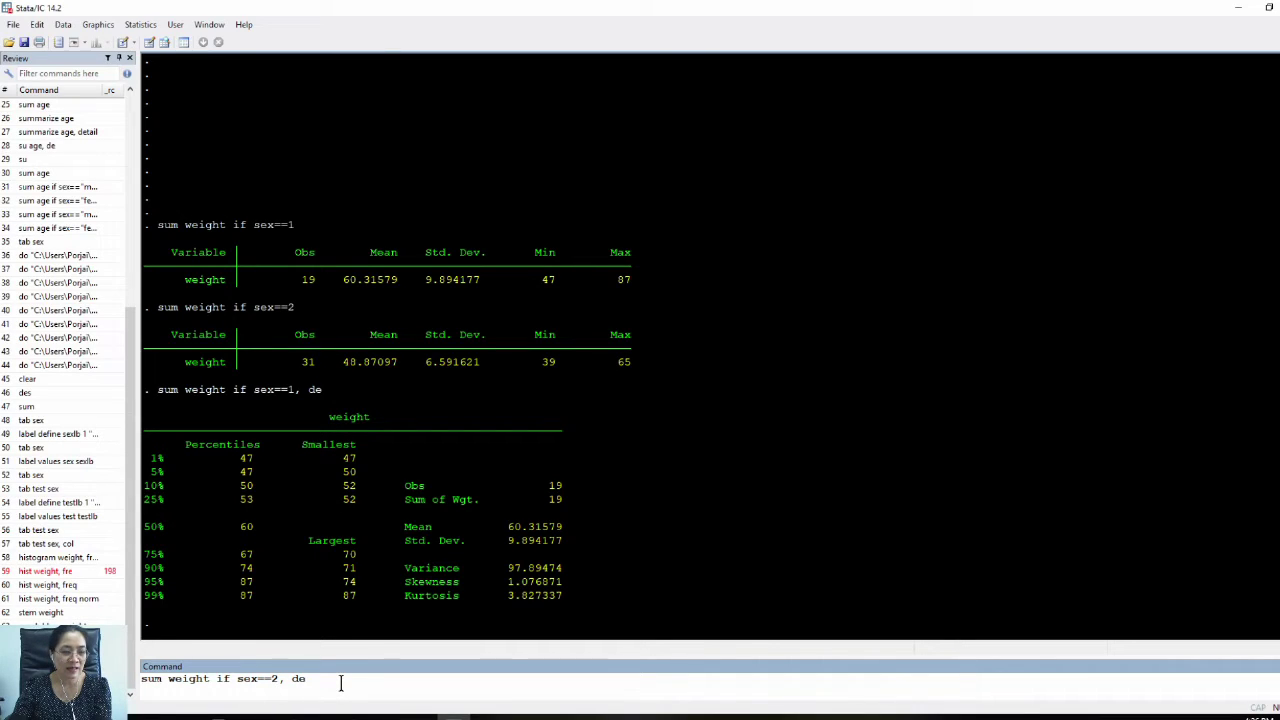
key("Return")
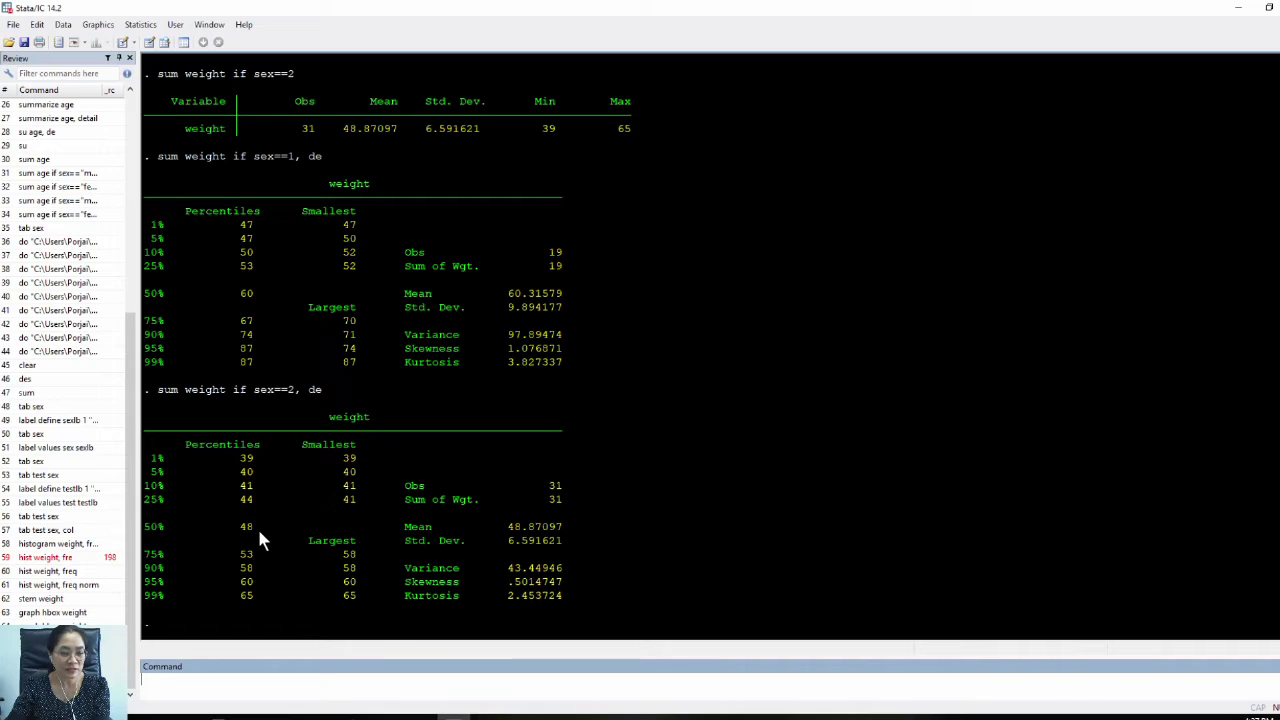
Step: Review the handout's mean and median blanks for weight by sex and its three weight categories: under 45, 45-55, and 55 kg and over
left_click(389, 716)
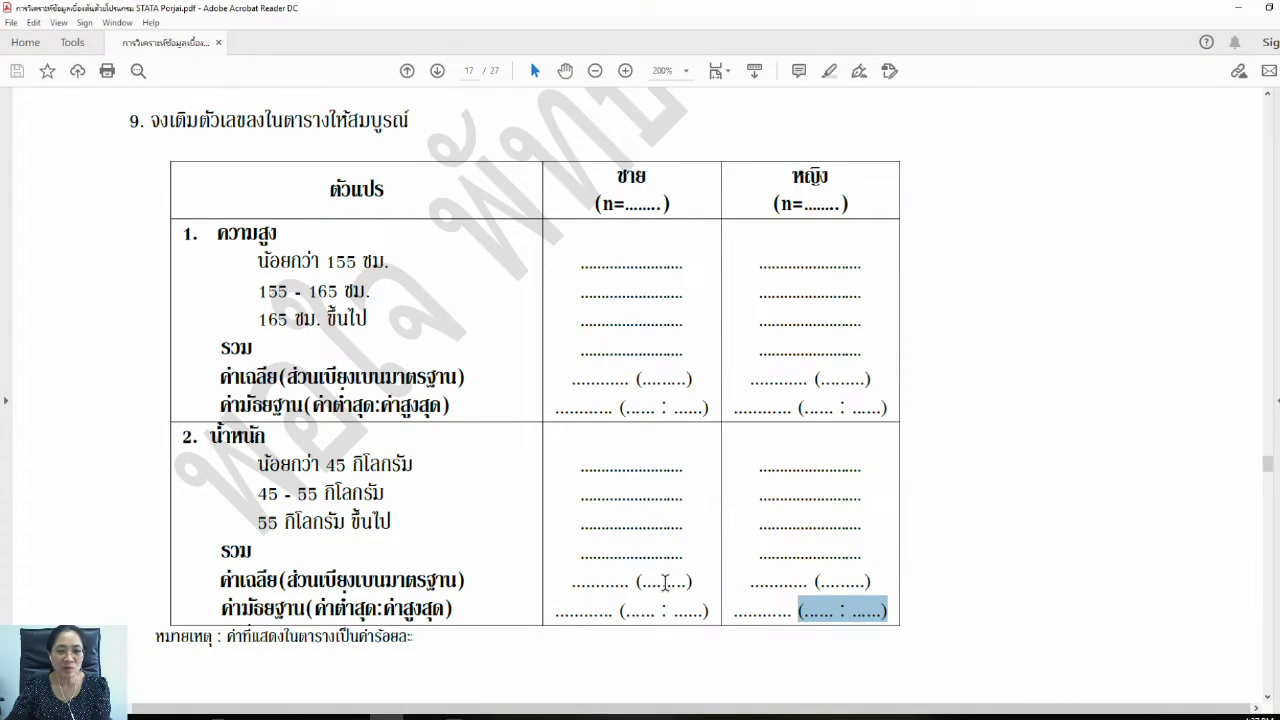
left_click(614, 586)
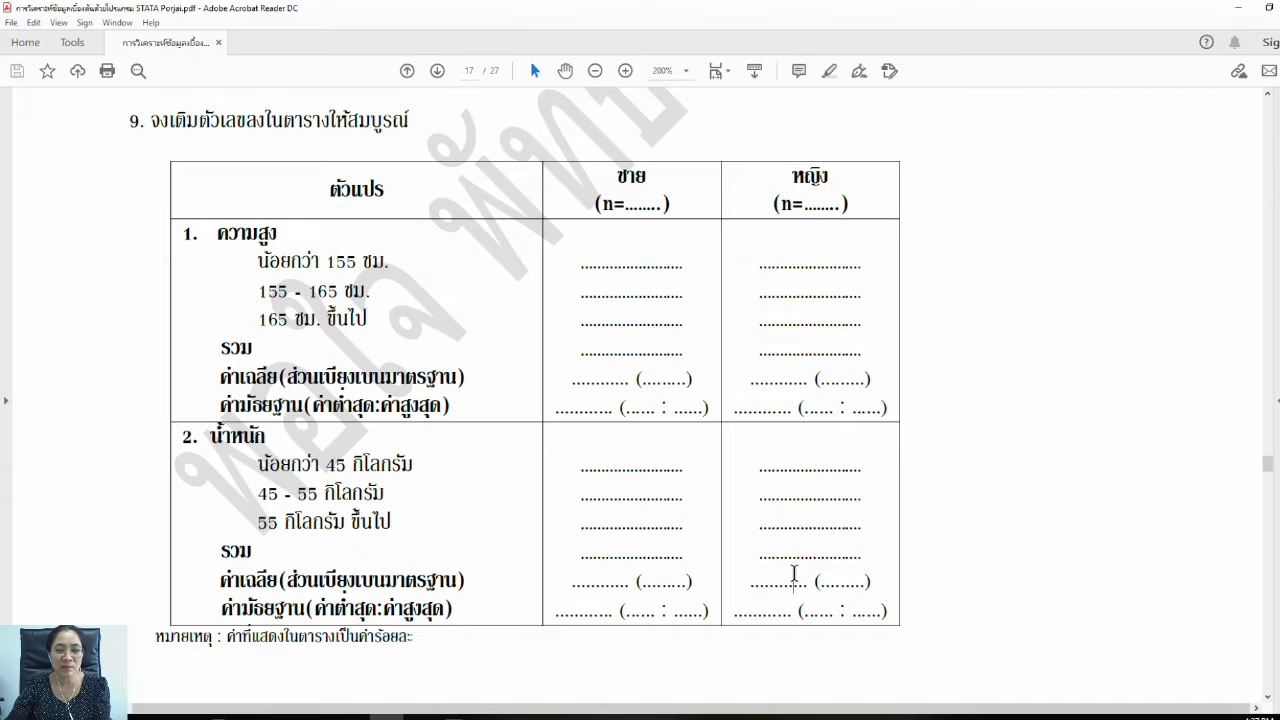
left_click(593, 610)
left_click(858, 615)
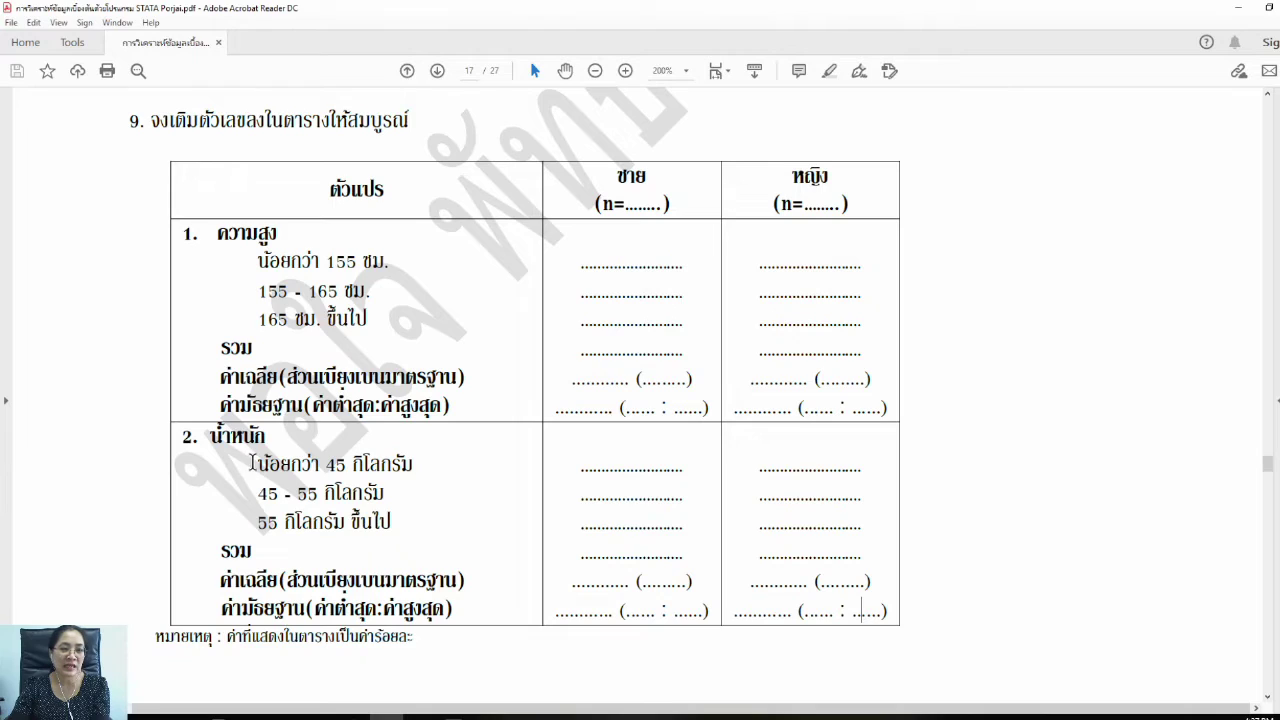
left_click_drag(257, 463, 407, 506)
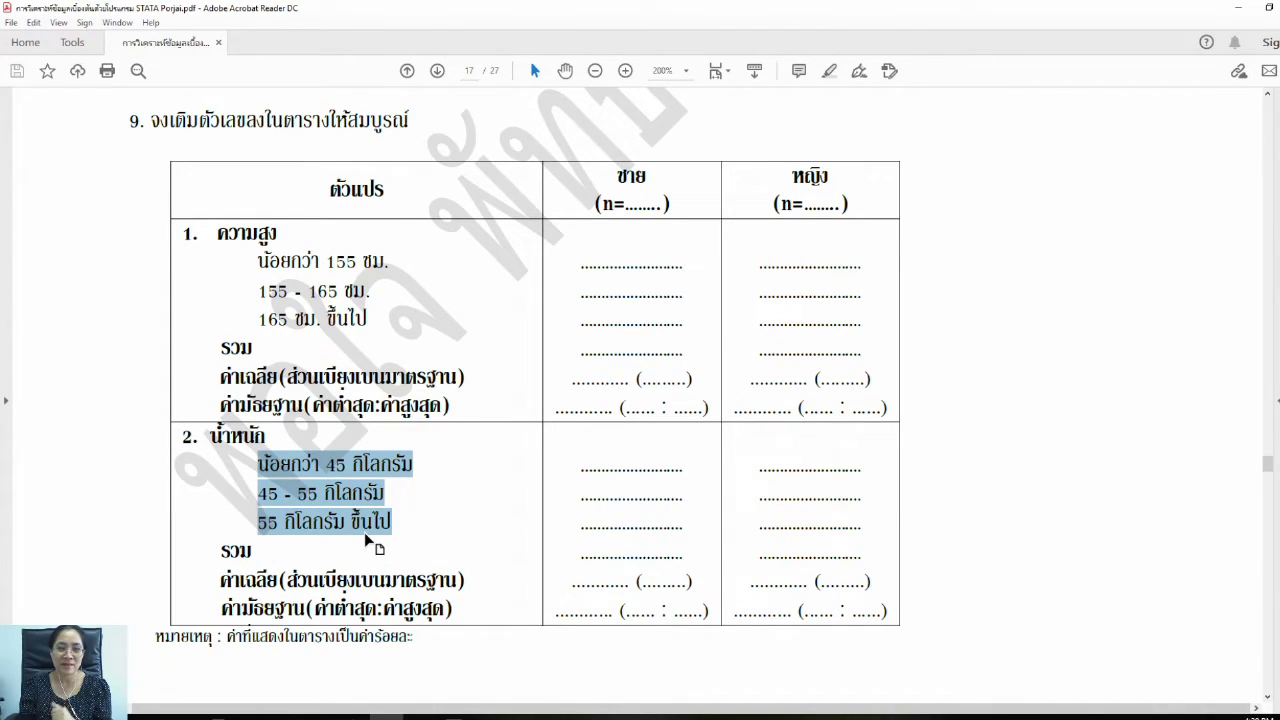
Step: Inspect the weight column and the last column, mild_a, in Stata's Data Editor, and close the editor
left_click(453, 716)
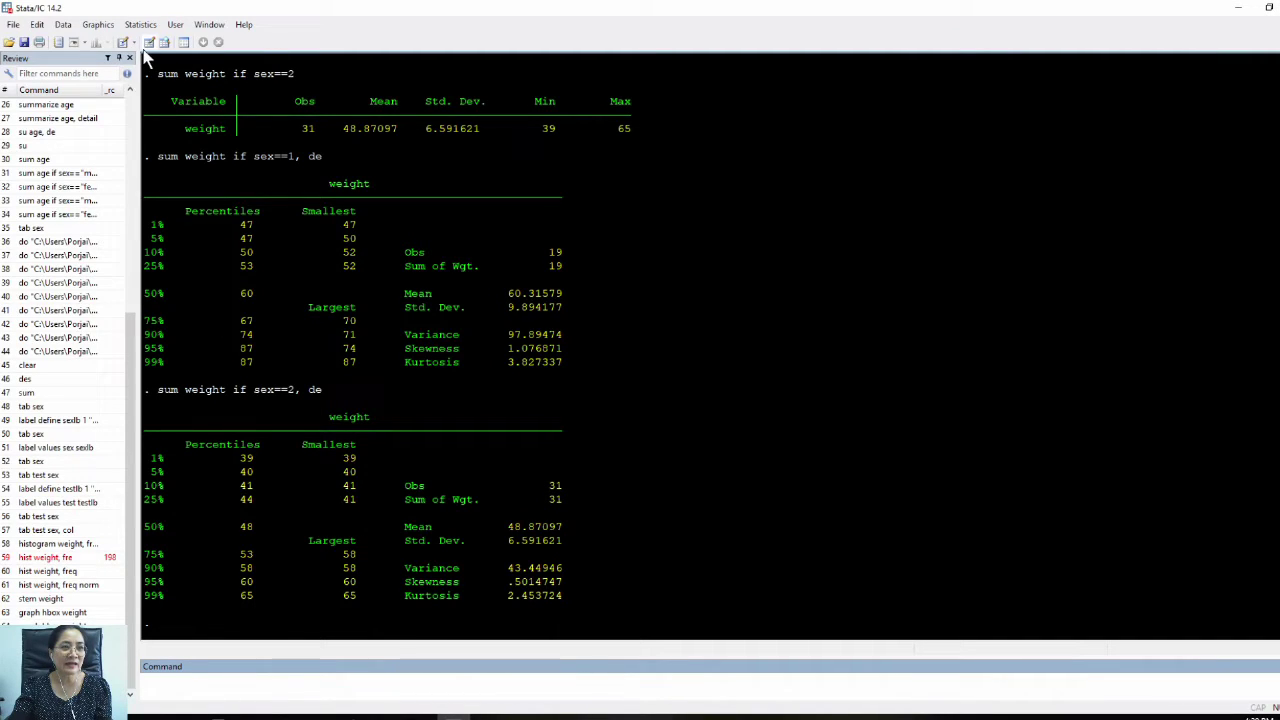
left_click(147, 45)
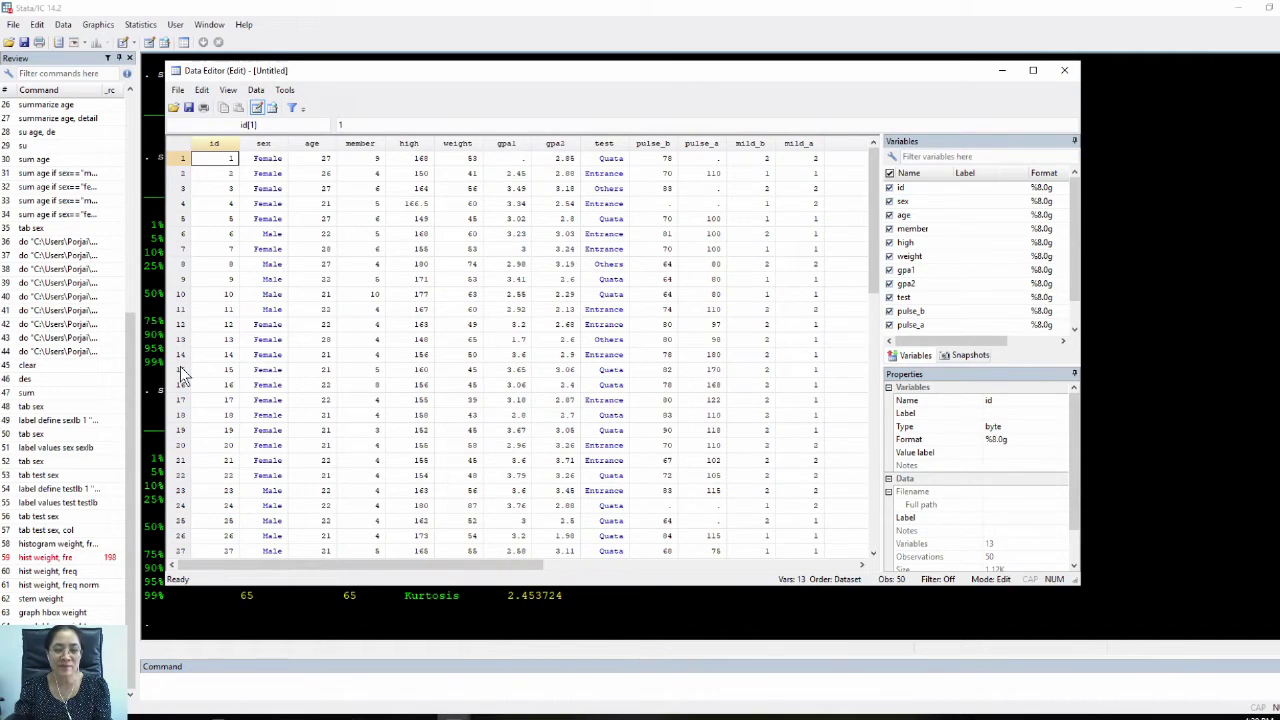
left_click(463, 150)
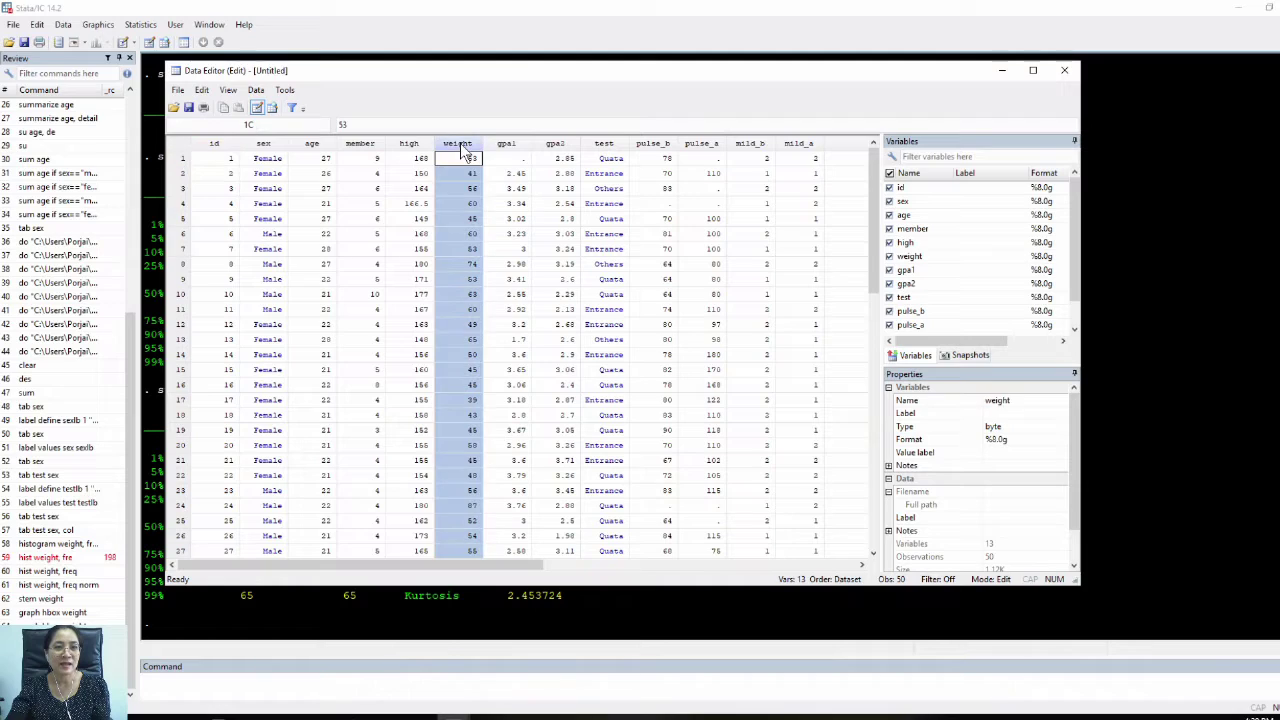
left_click_drag(492, 563, 614, 571)
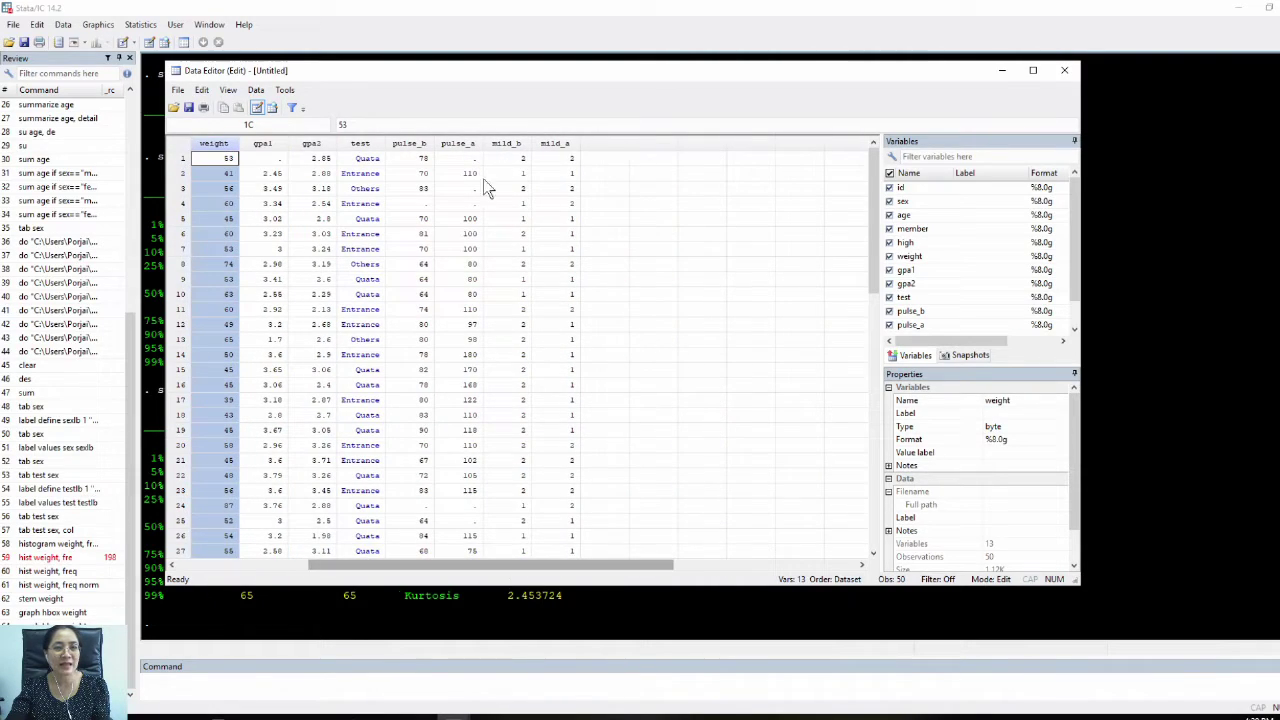
left_click(557, 146)
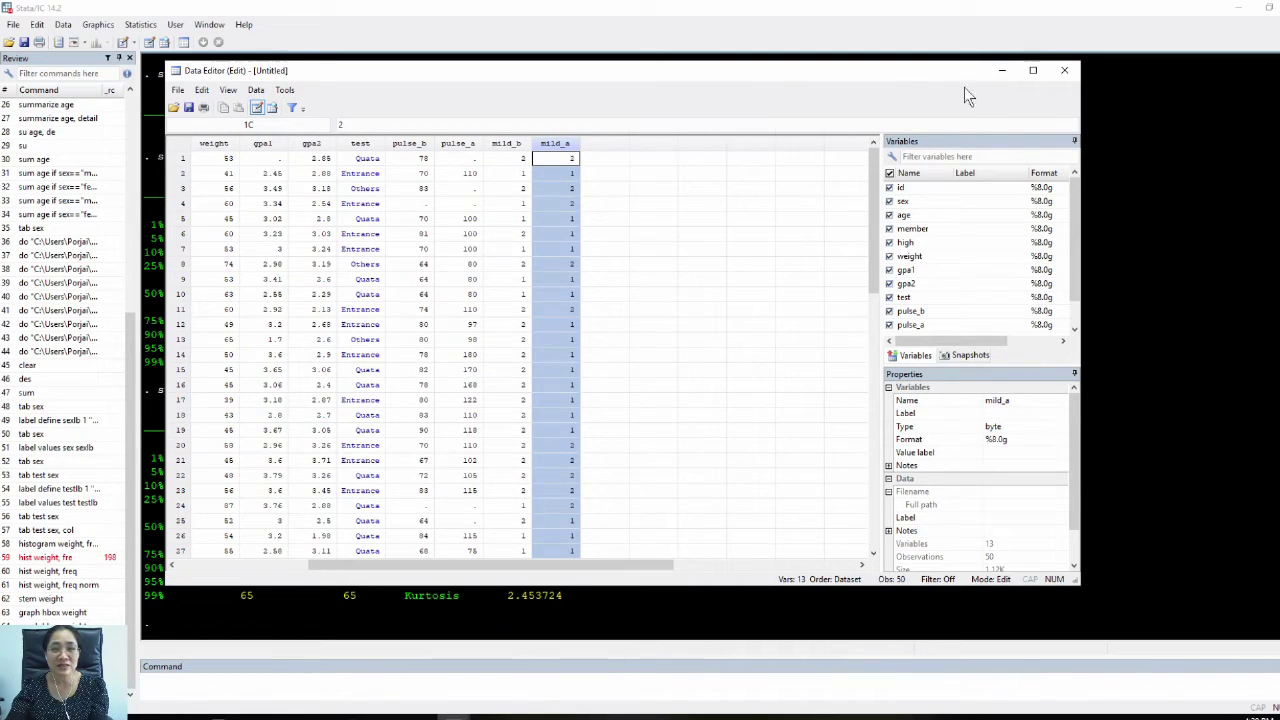
left_click(1066, 72)
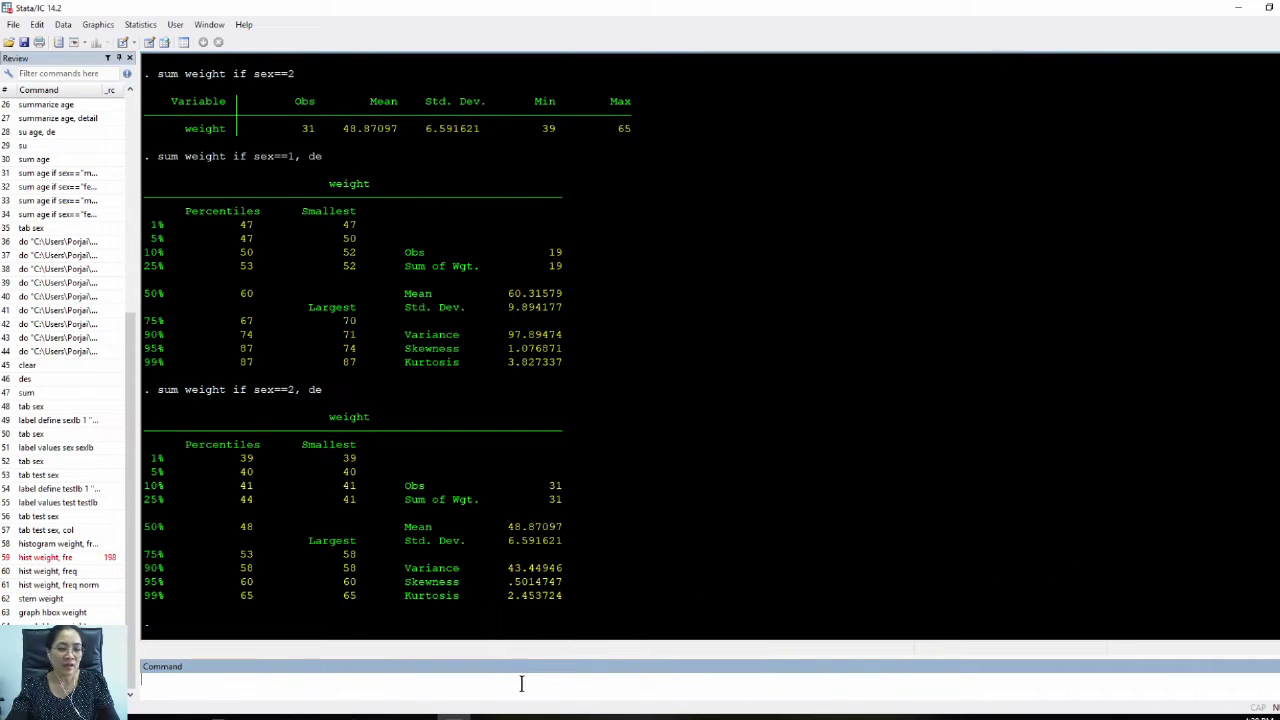
Step: Write the command "gen weightgroup=." for a new weight group variable with missing values, without running it
type("gen")
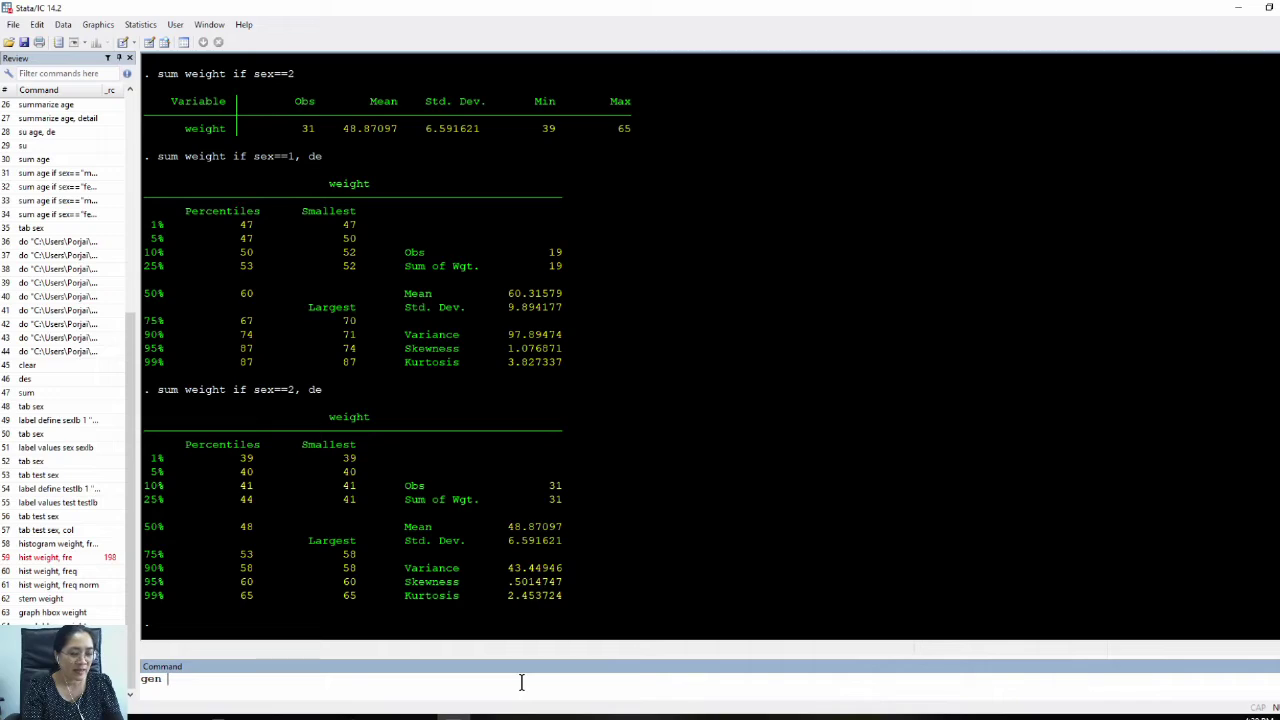
type("wei")
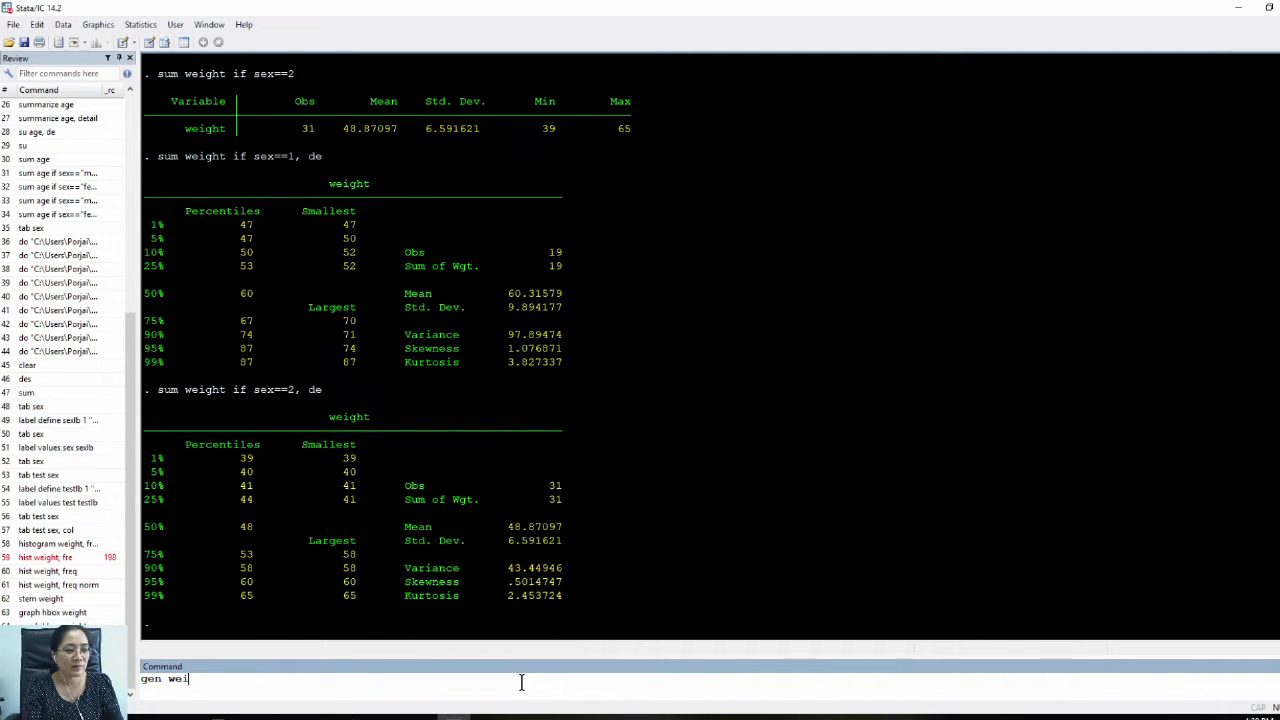
type("ghtt")
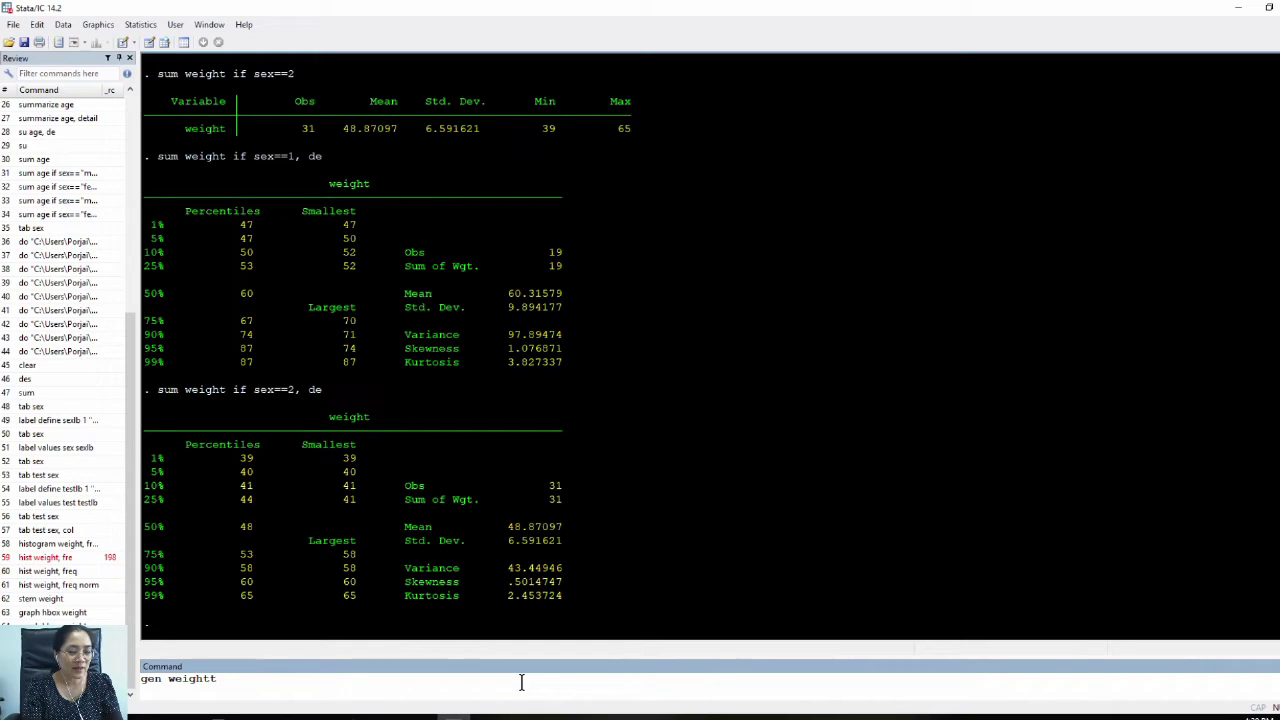
key("BackSpace")
type("group")
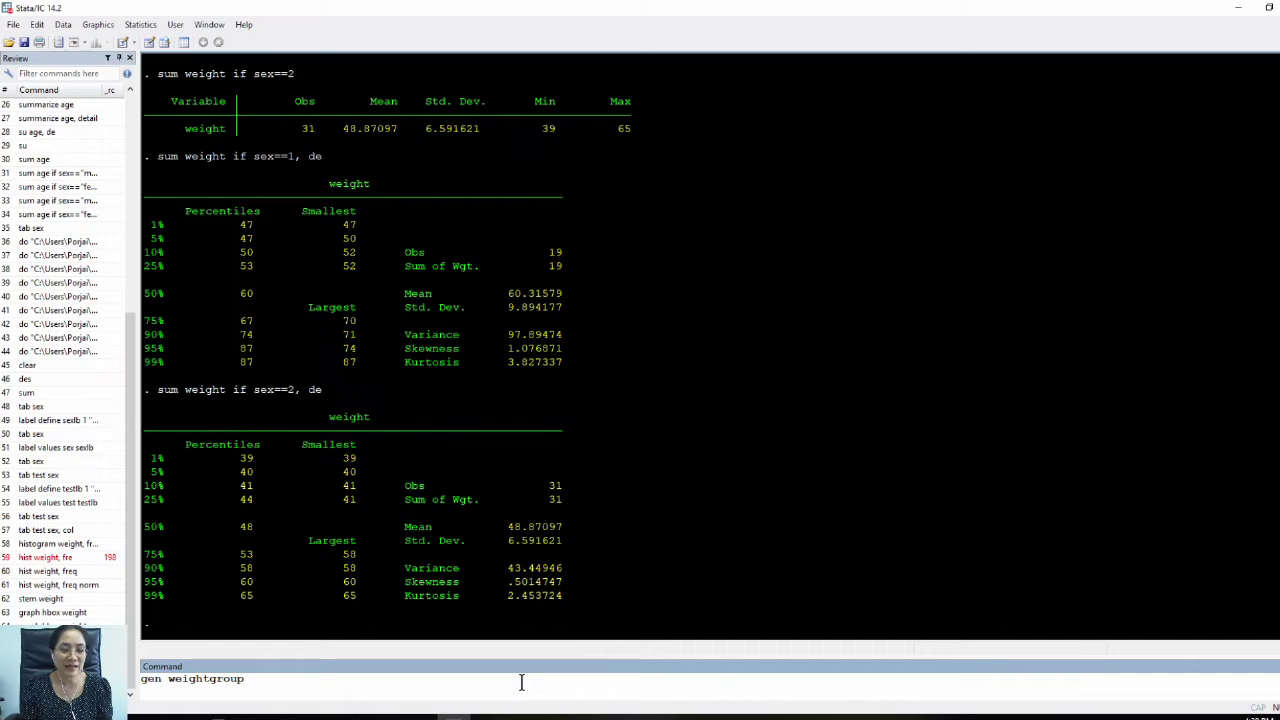
type("=")
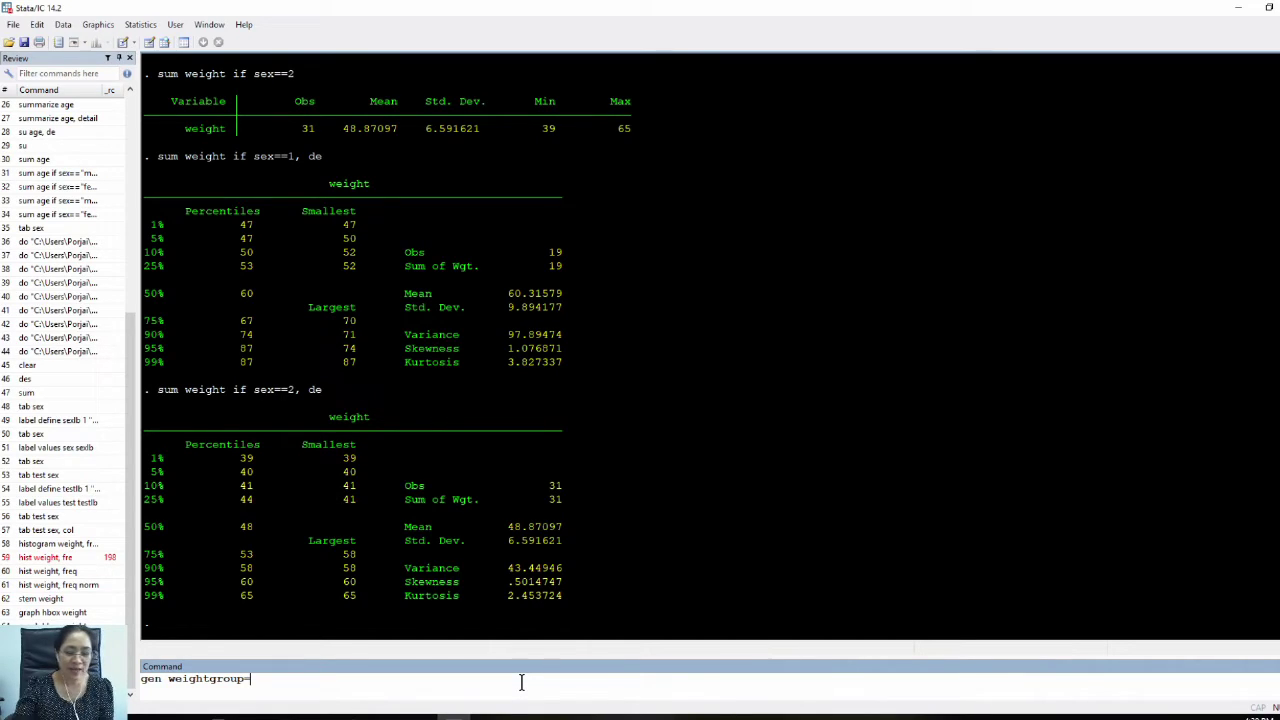
type(".")
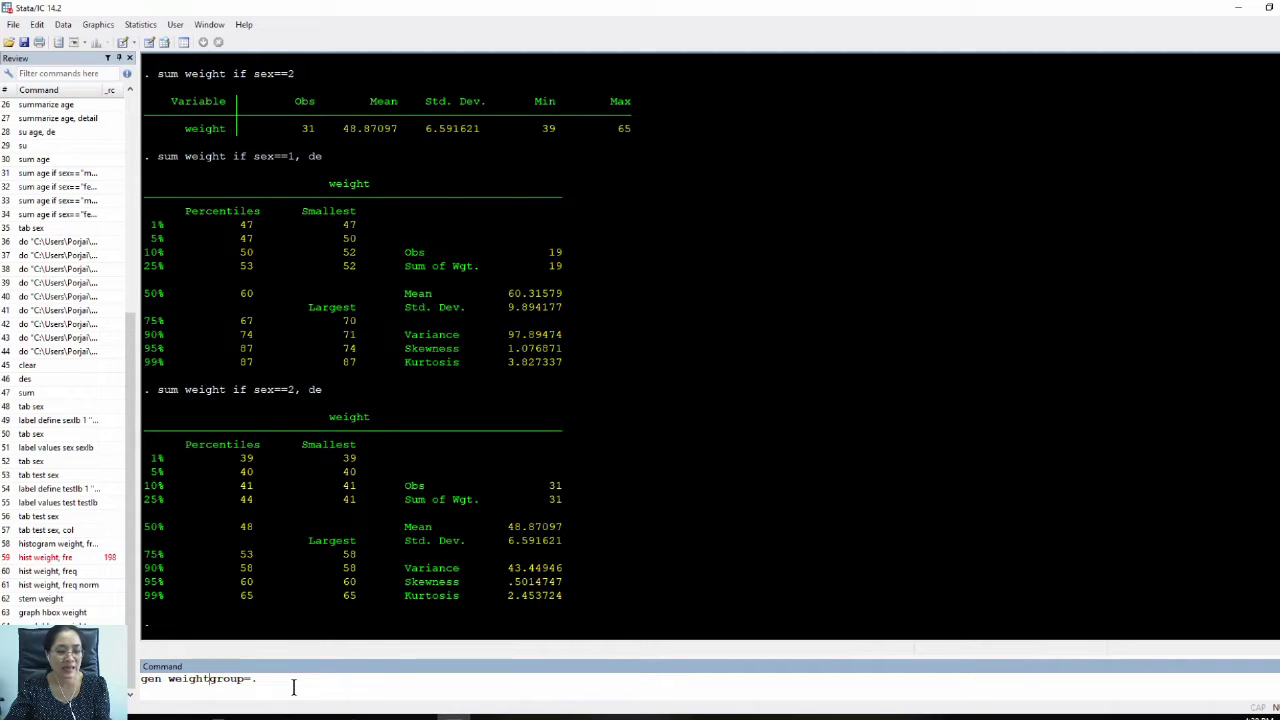
Step: Try the variable name weight_group with an underscore in the unrun command, and restore the name weightgroup
key("Left")
key("Left")
key("Left")
key("Left")
key("Left")
key("Left")
key("Left")
type("_")
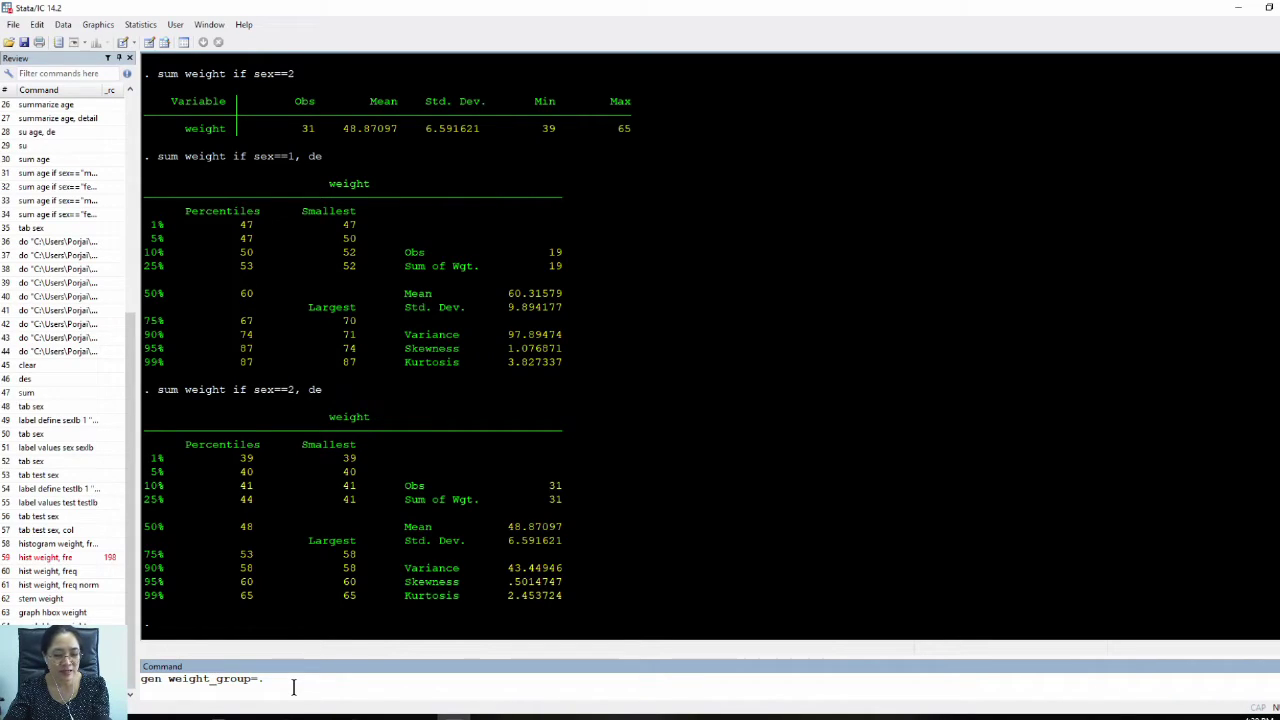
key("Delete")
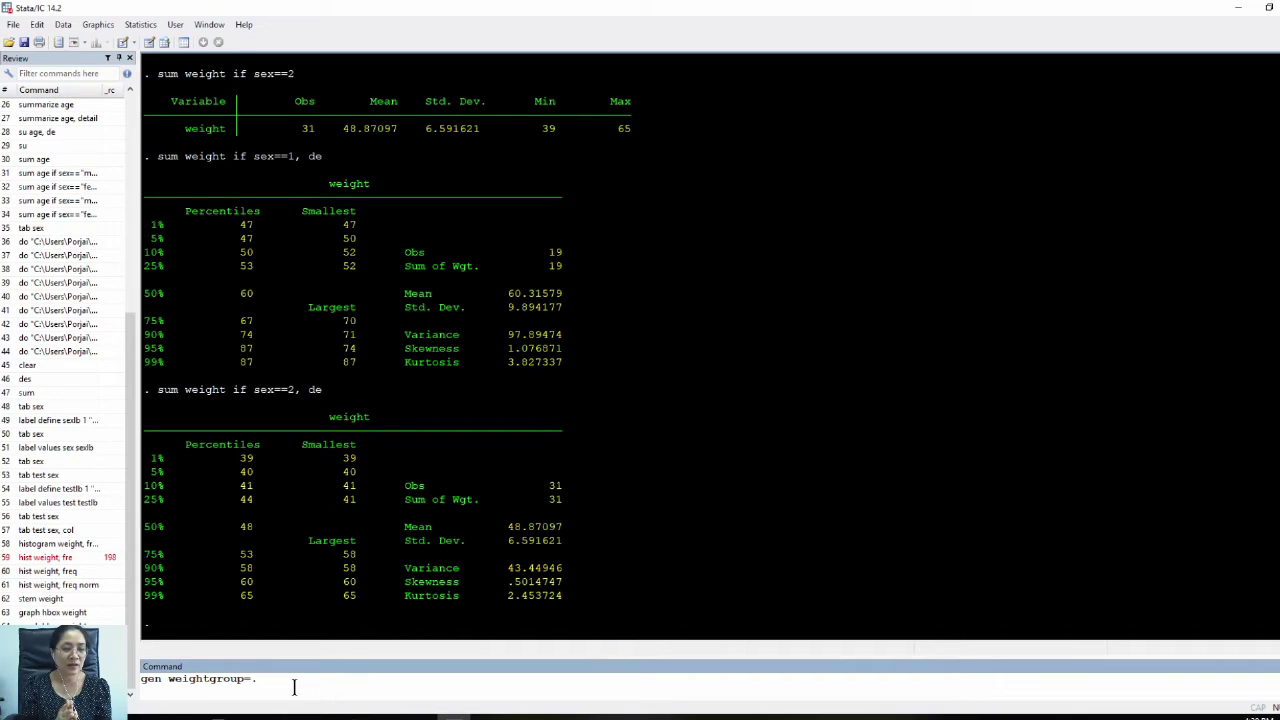
Step: Run "gen weightgroup=." and inspect the new weightgroup column in the Data Editor
left_click(296, 677)
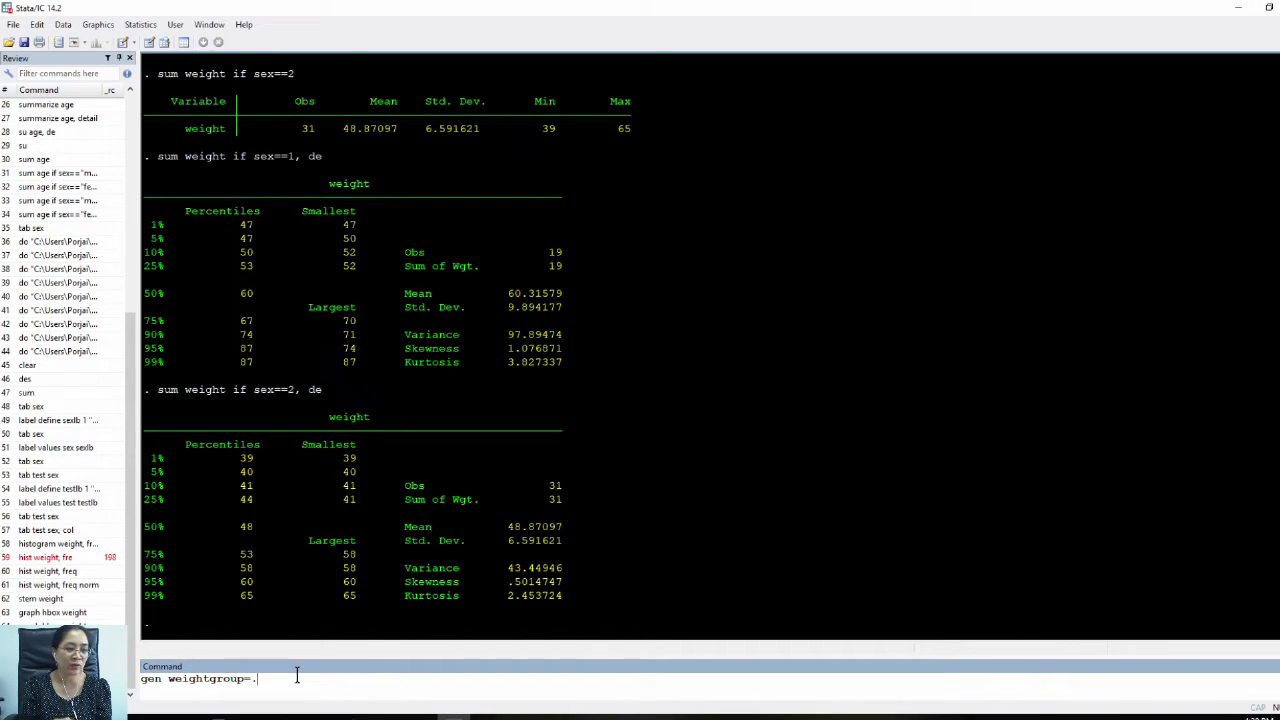
key("Return")
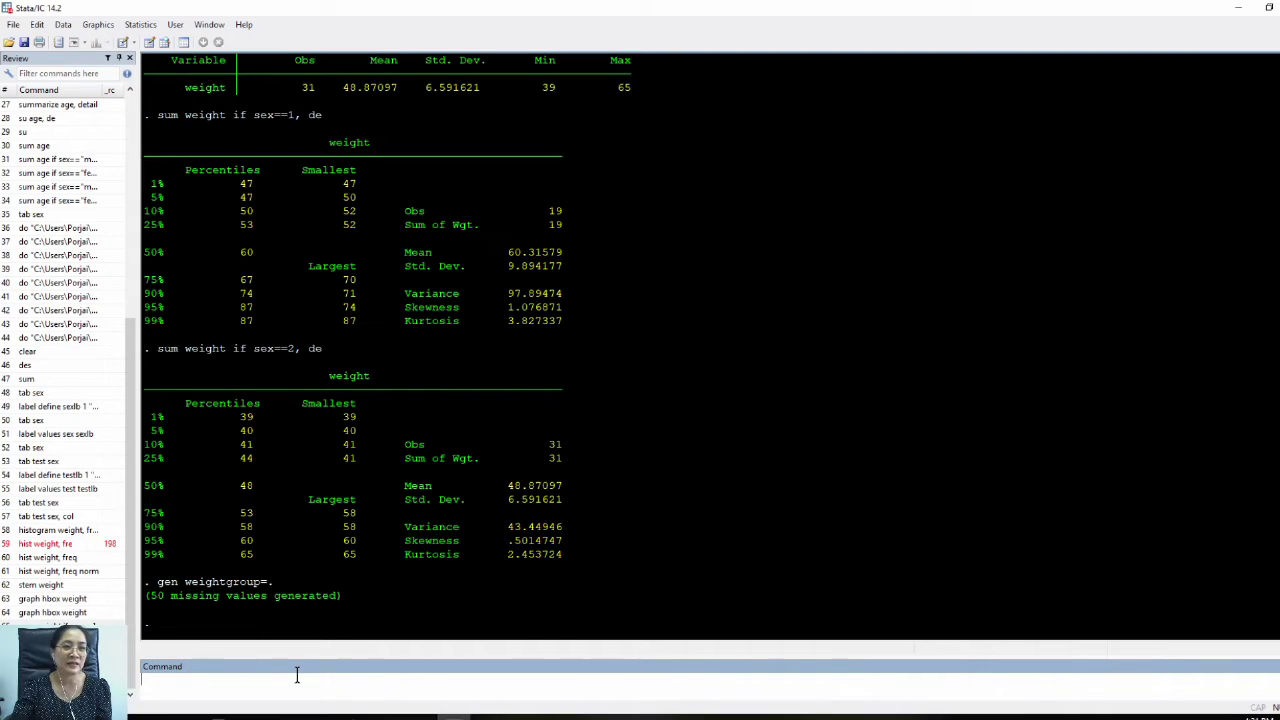
left_click(148, 44)
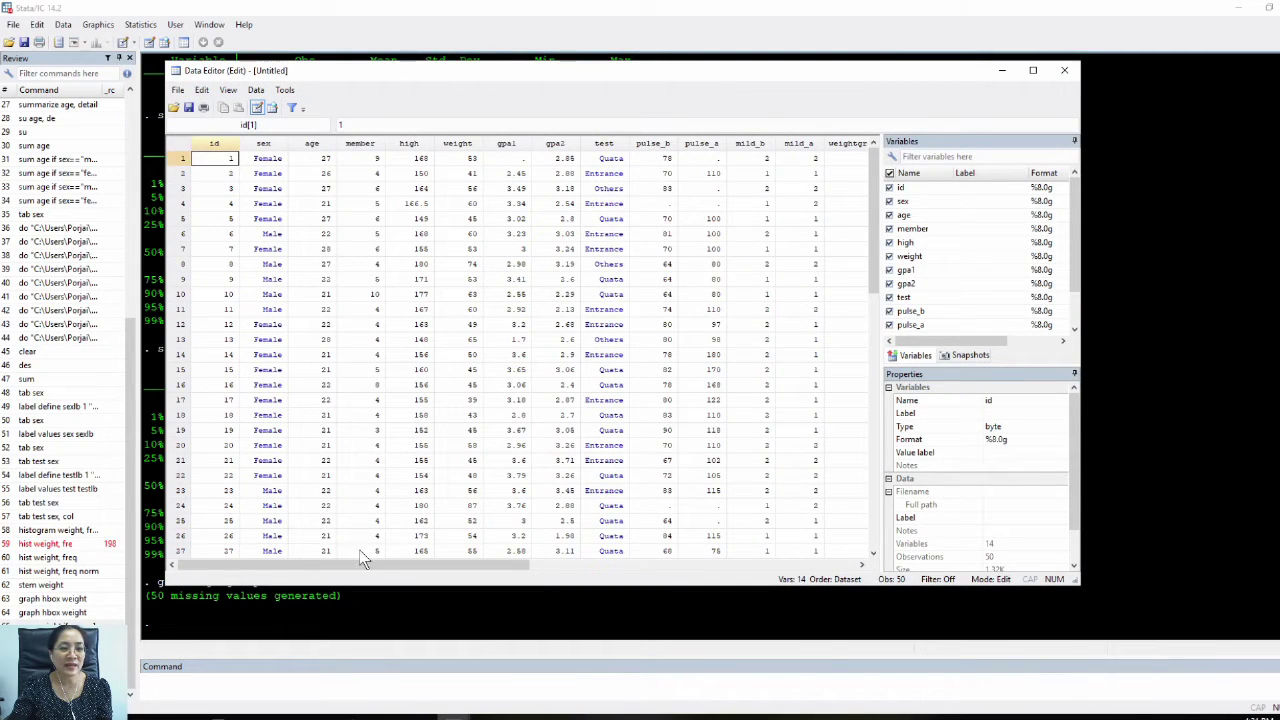
left_click_drag(368, 563, 490, 570)
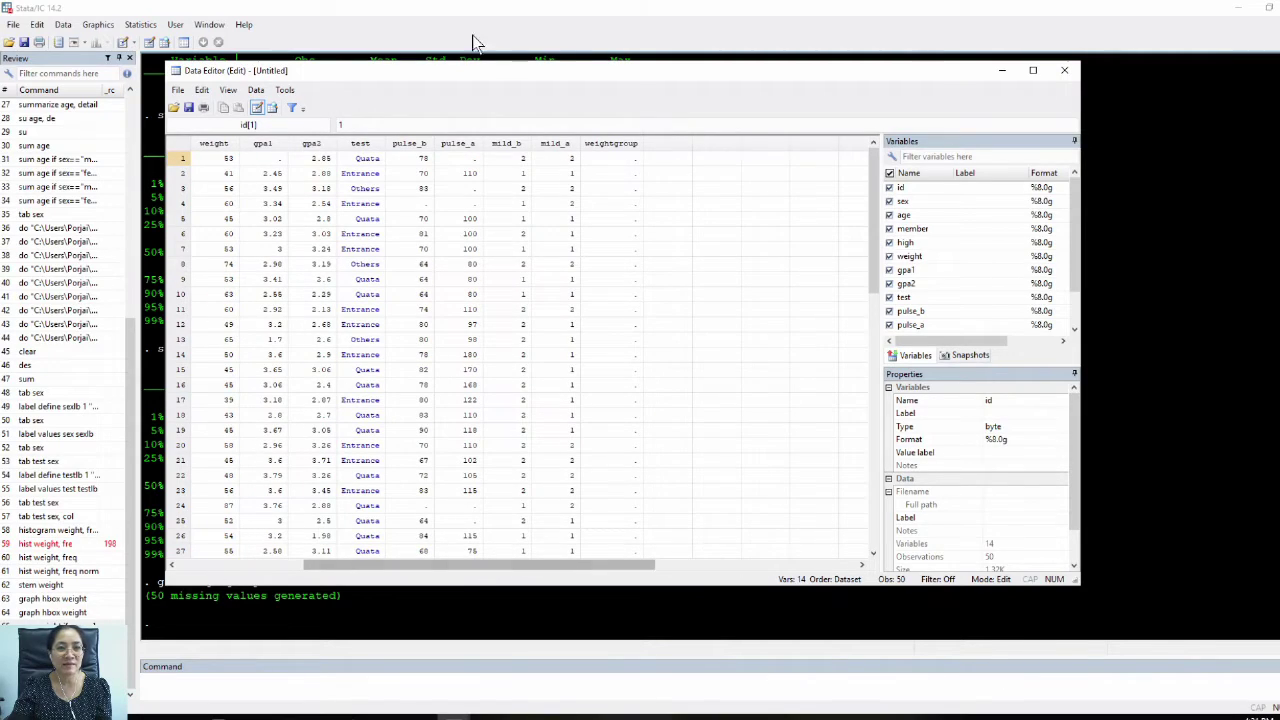
left_click(625, 145)
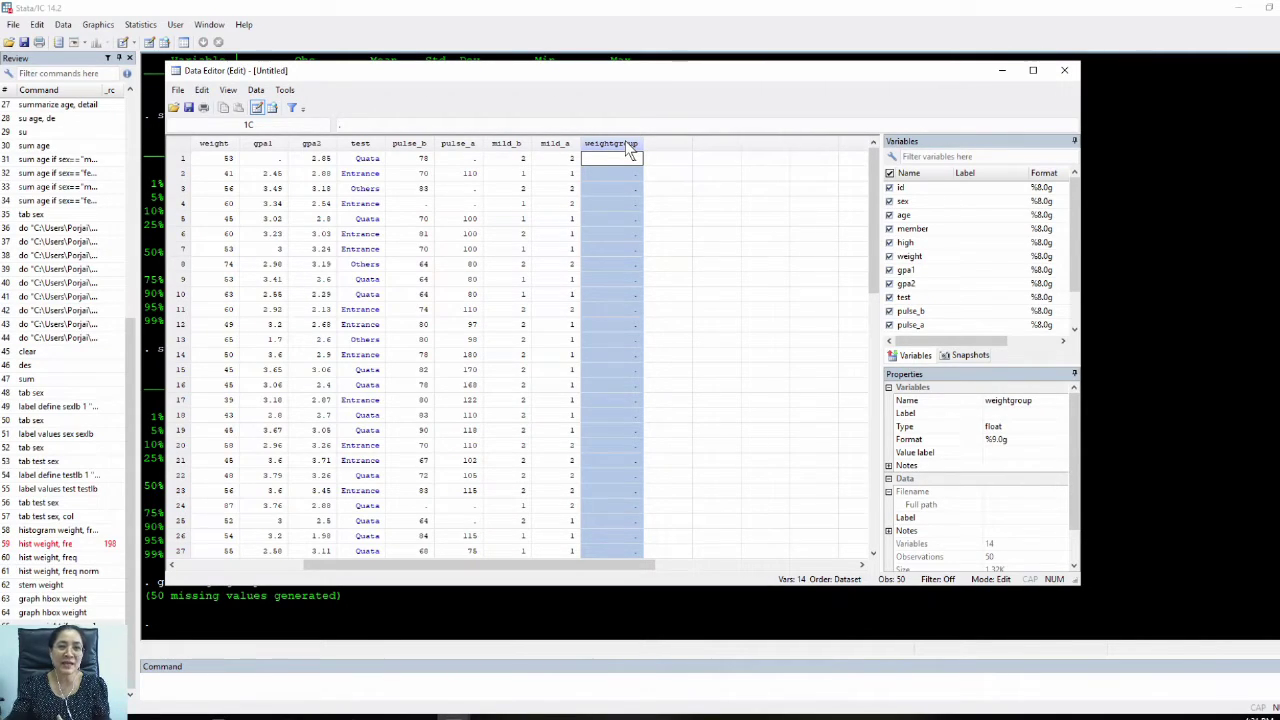
Step: Write the command "replace weightgroup=1" without running it, and close the Data Editor
left_click_drag(487, 79, 682, 75)
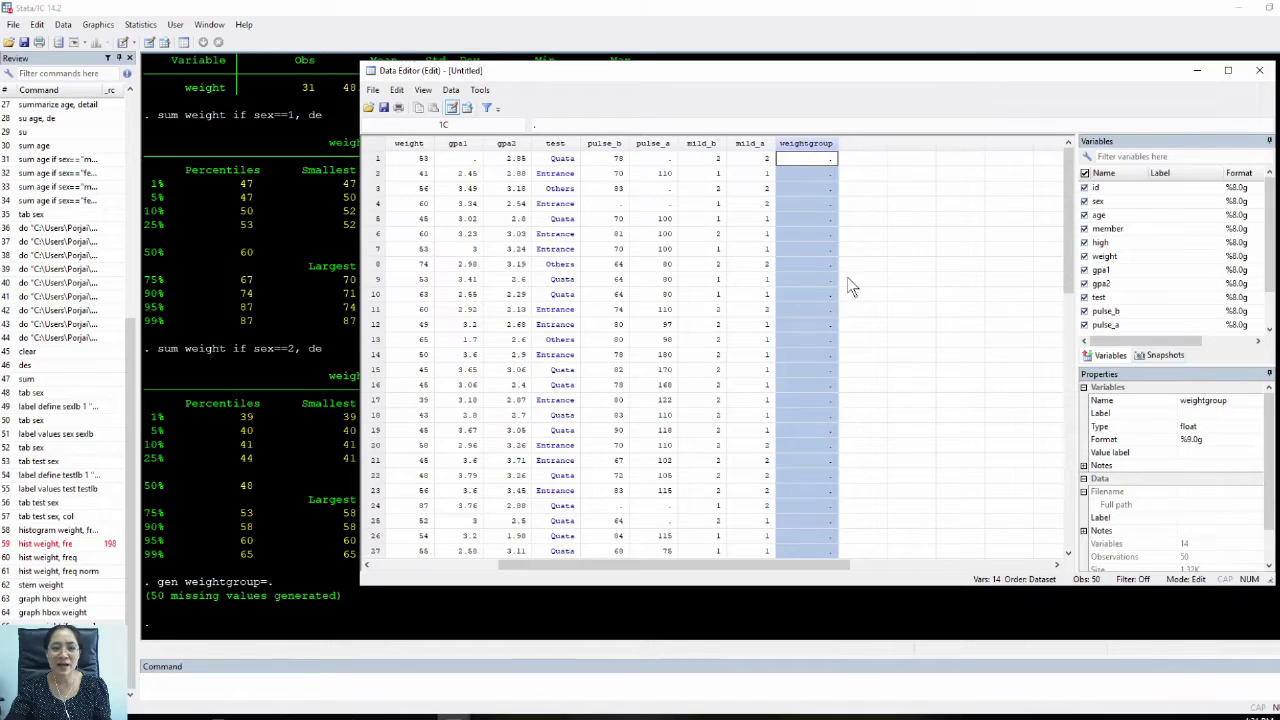
left_click(556, 686)
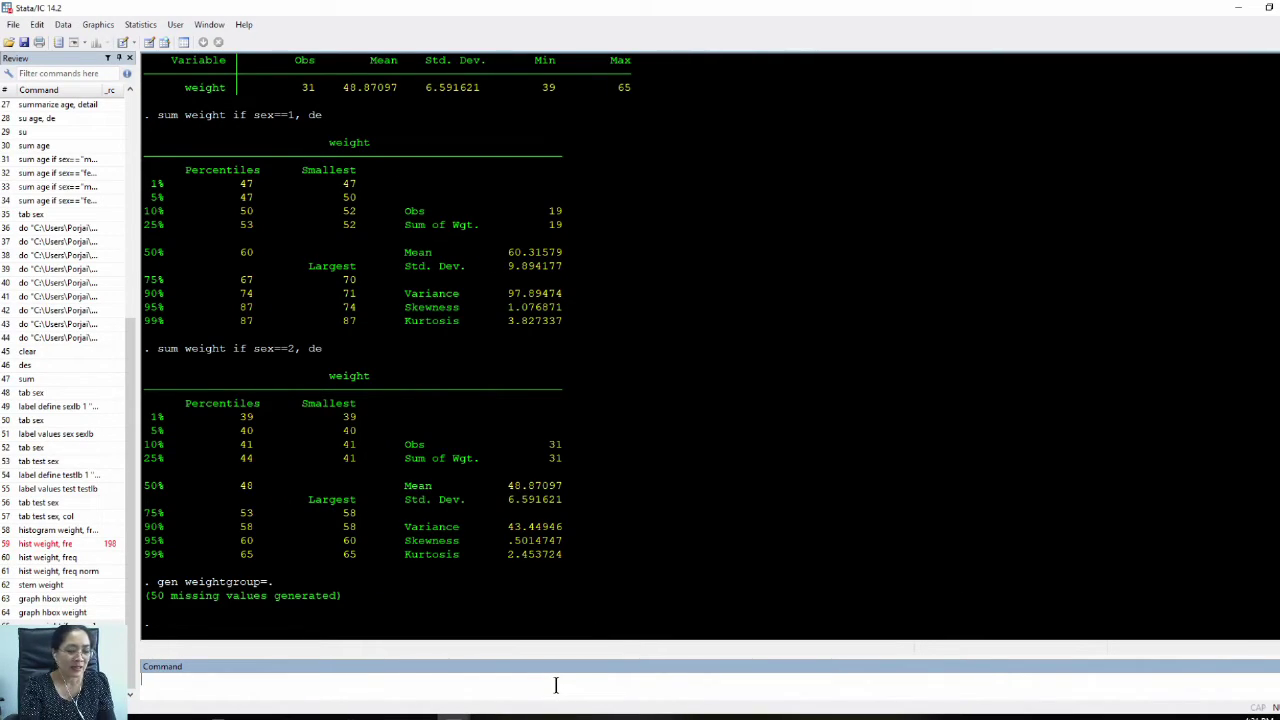
type("replace")
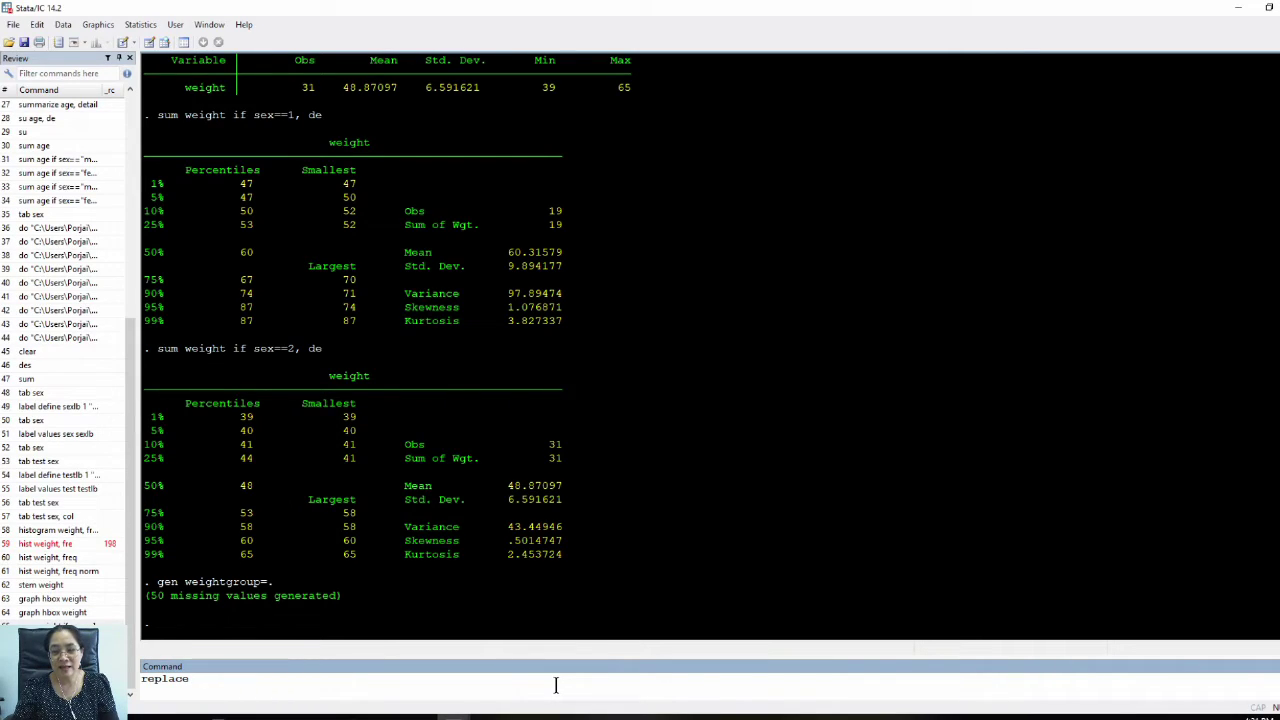
left_click(148, 42)
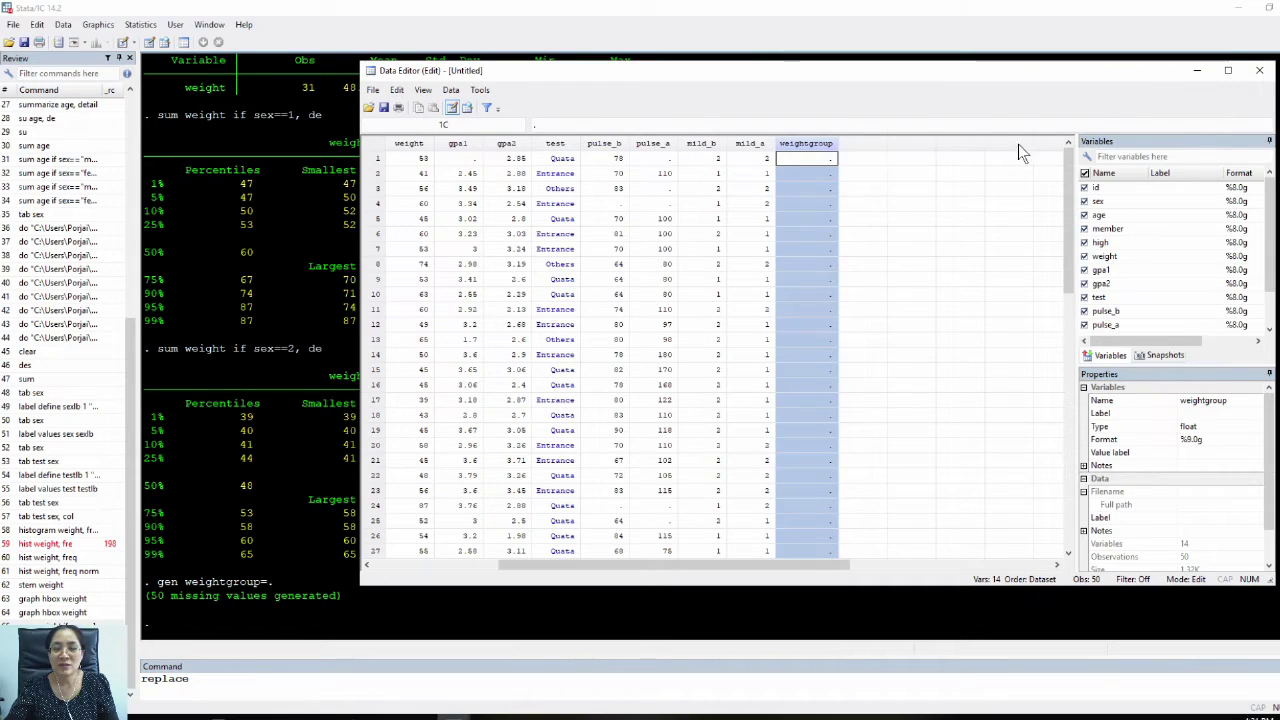
left_click(1260, 74)
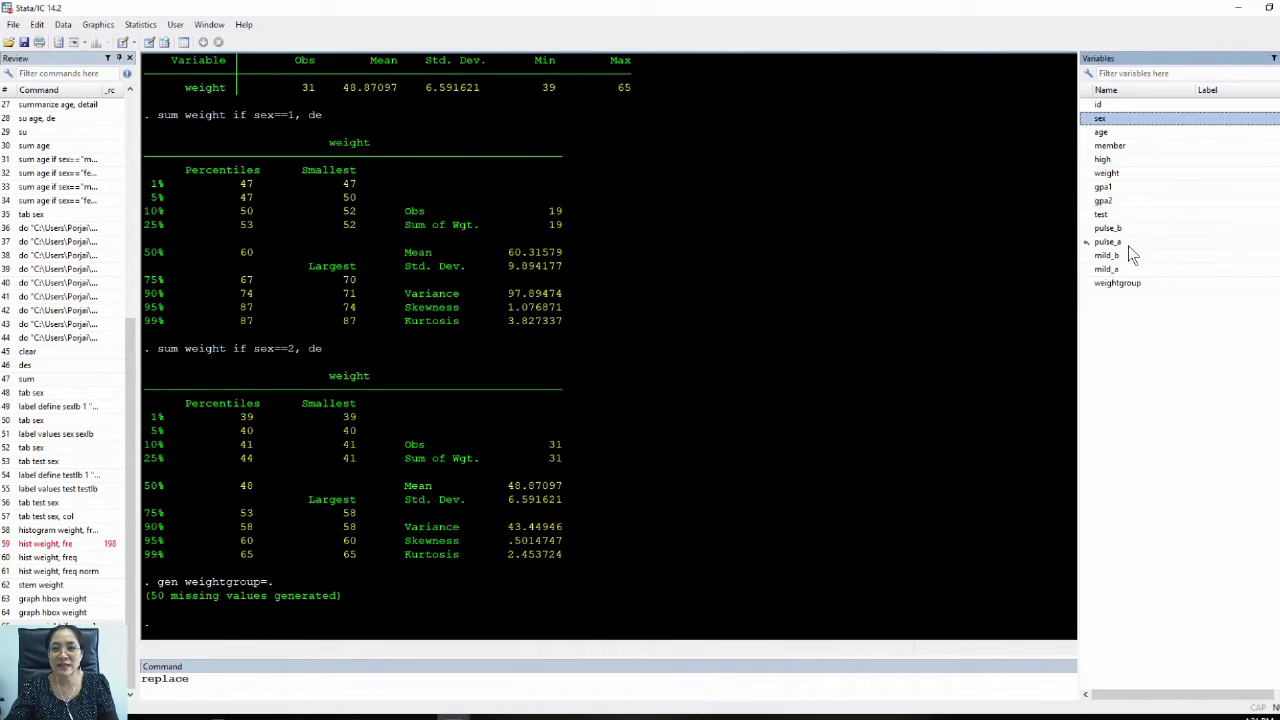
left_click(1163, 287)
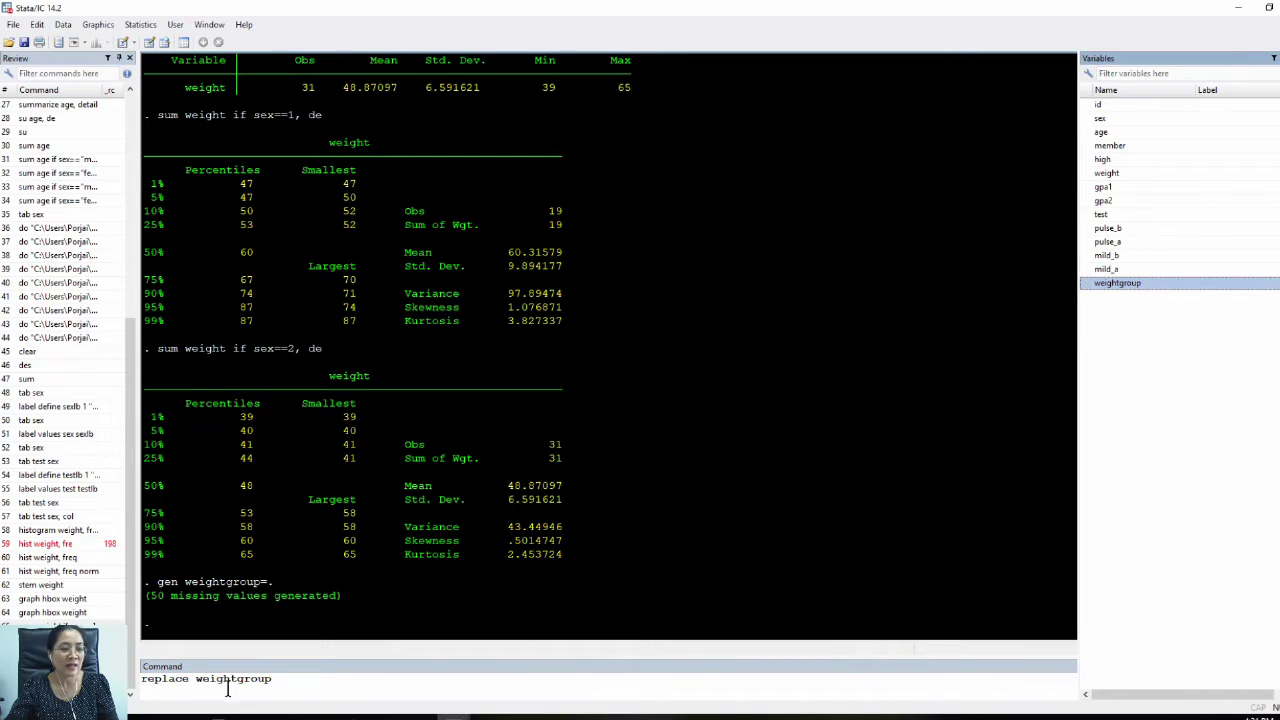
left_click(333, 680)
type("=")
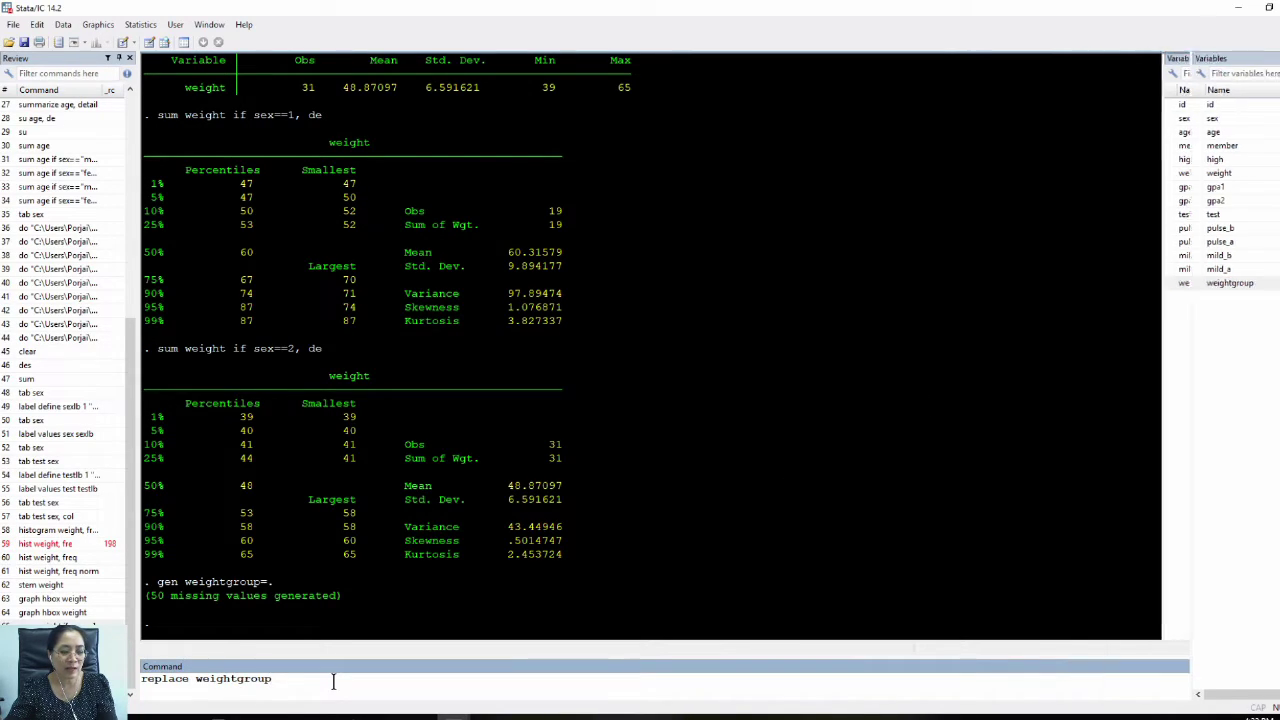
type("1")
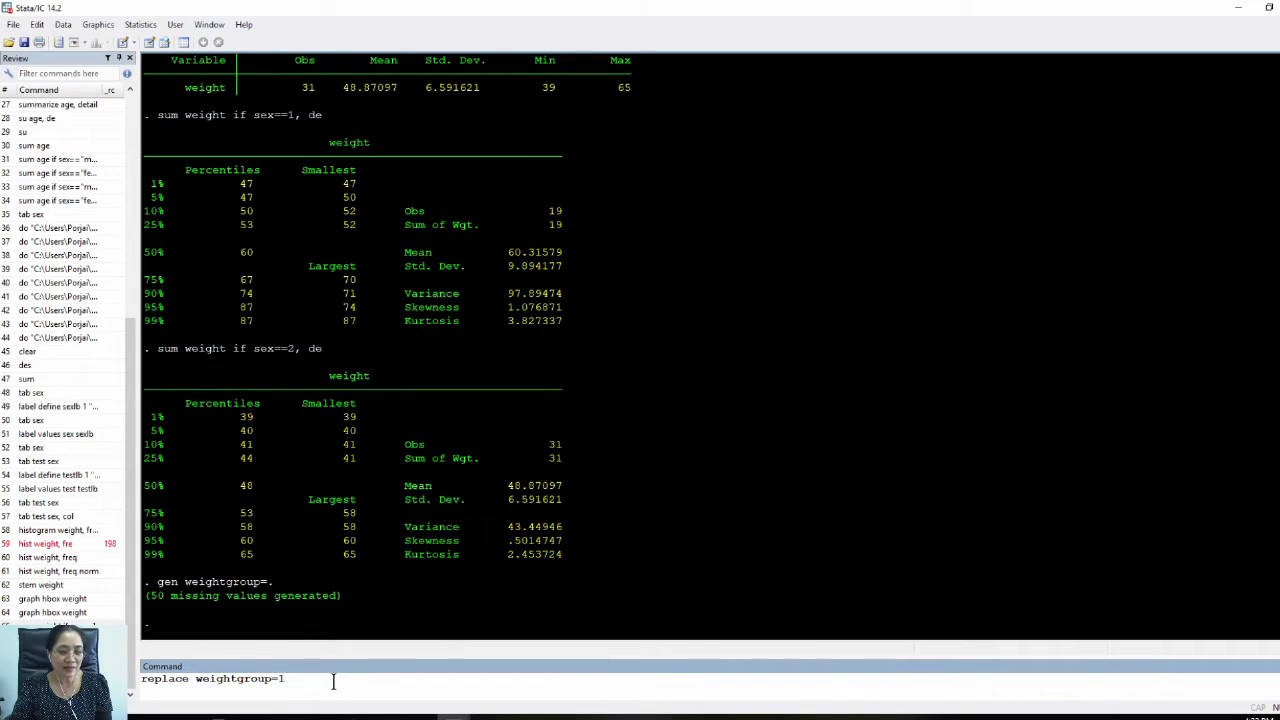
Step: Complete the command as "replace weightgroup=1 if weight<45" and run it
type(" if")
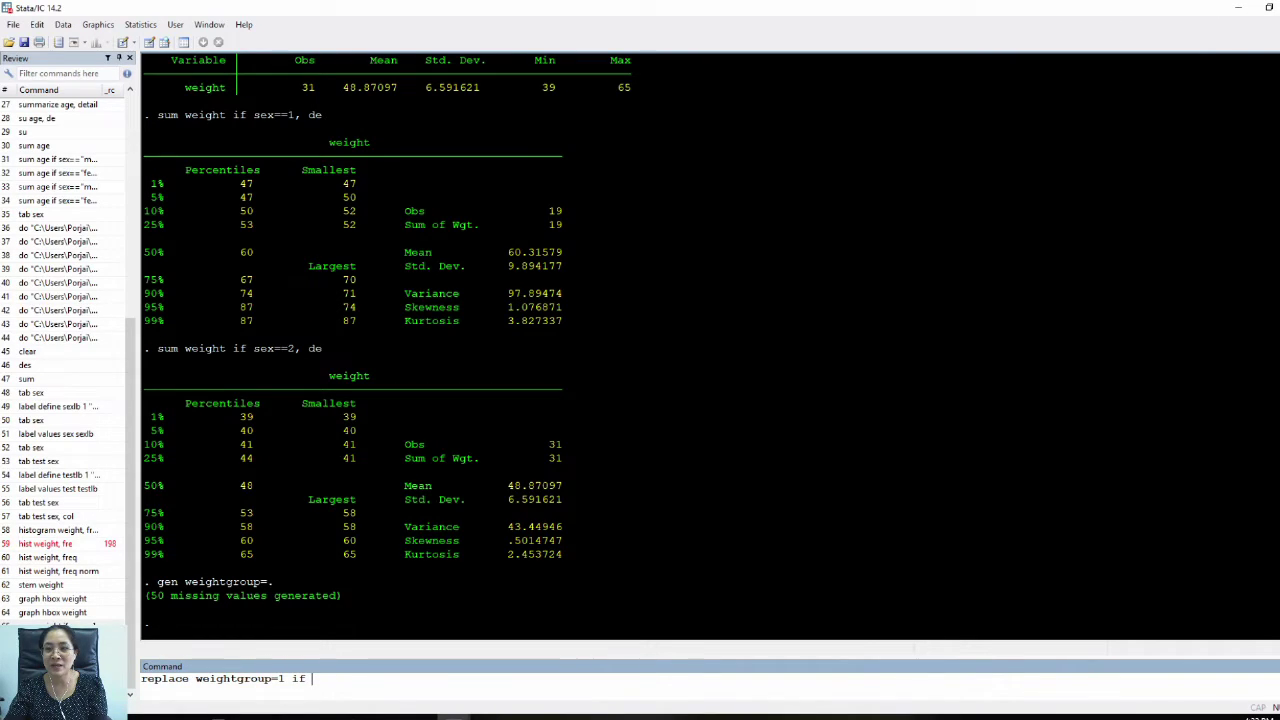
mouse_move(1277, 200)
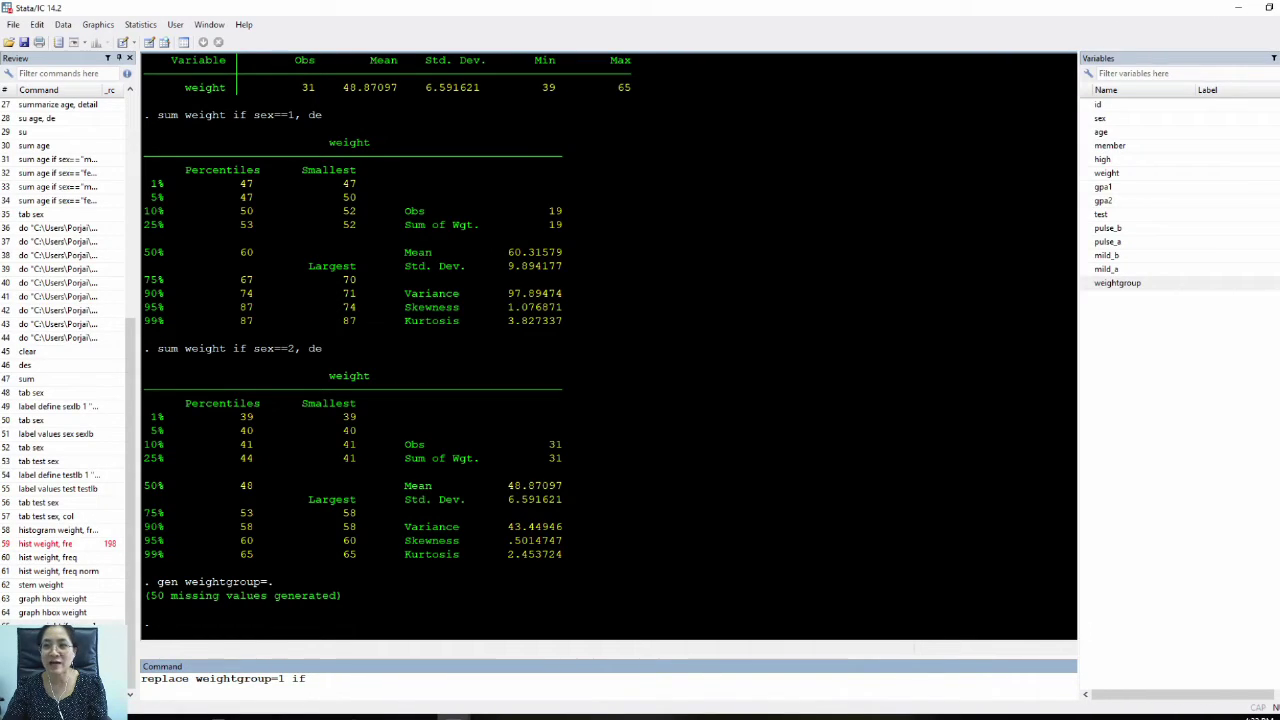
left_click(1141, 176)
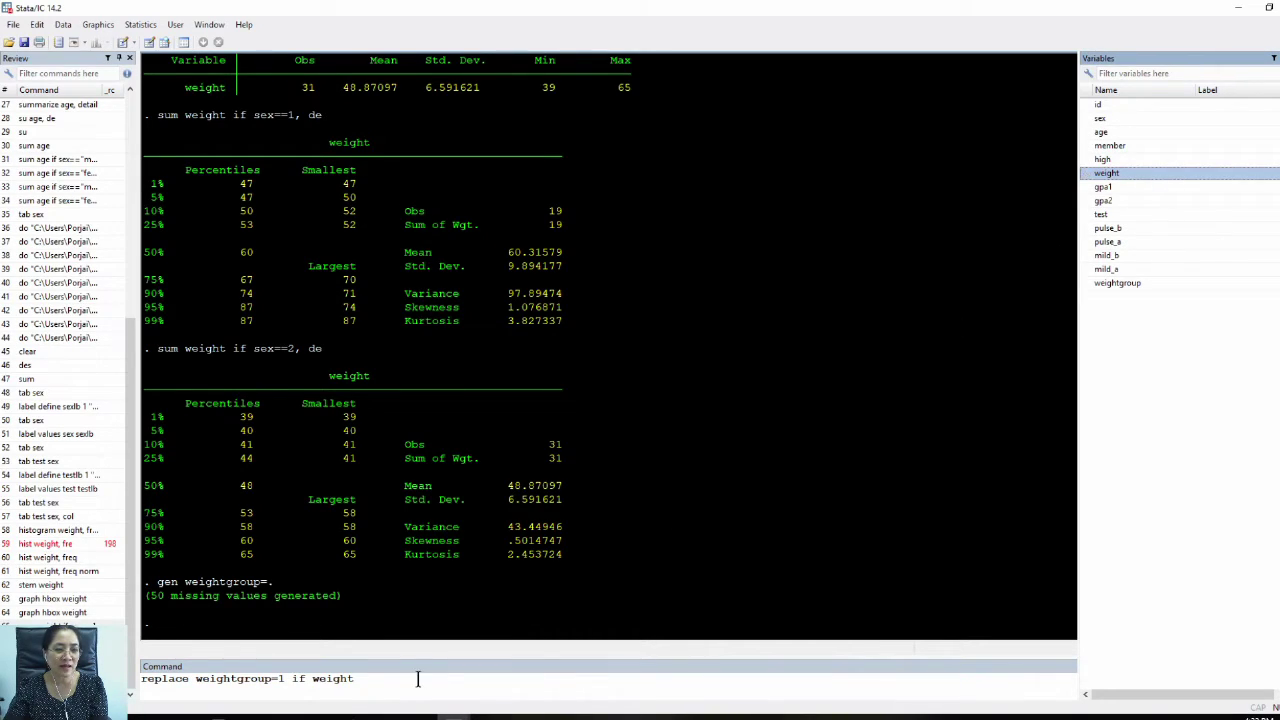
type("<")
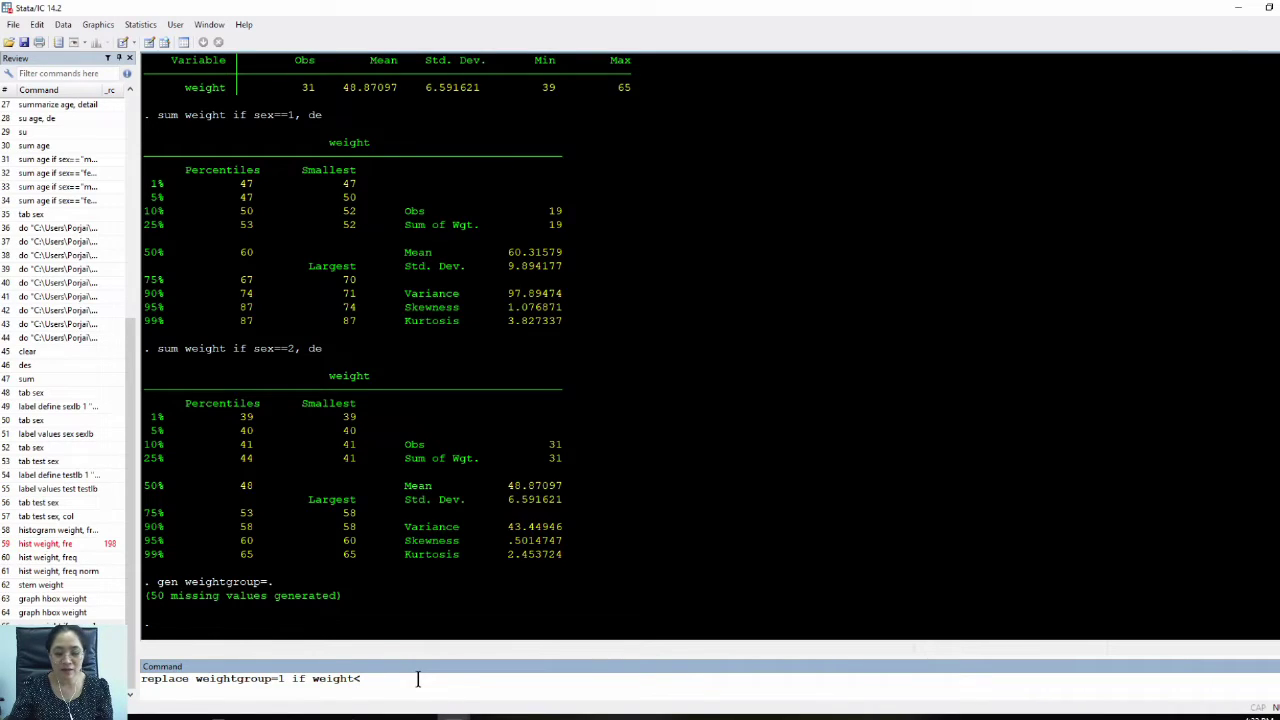
type("45")
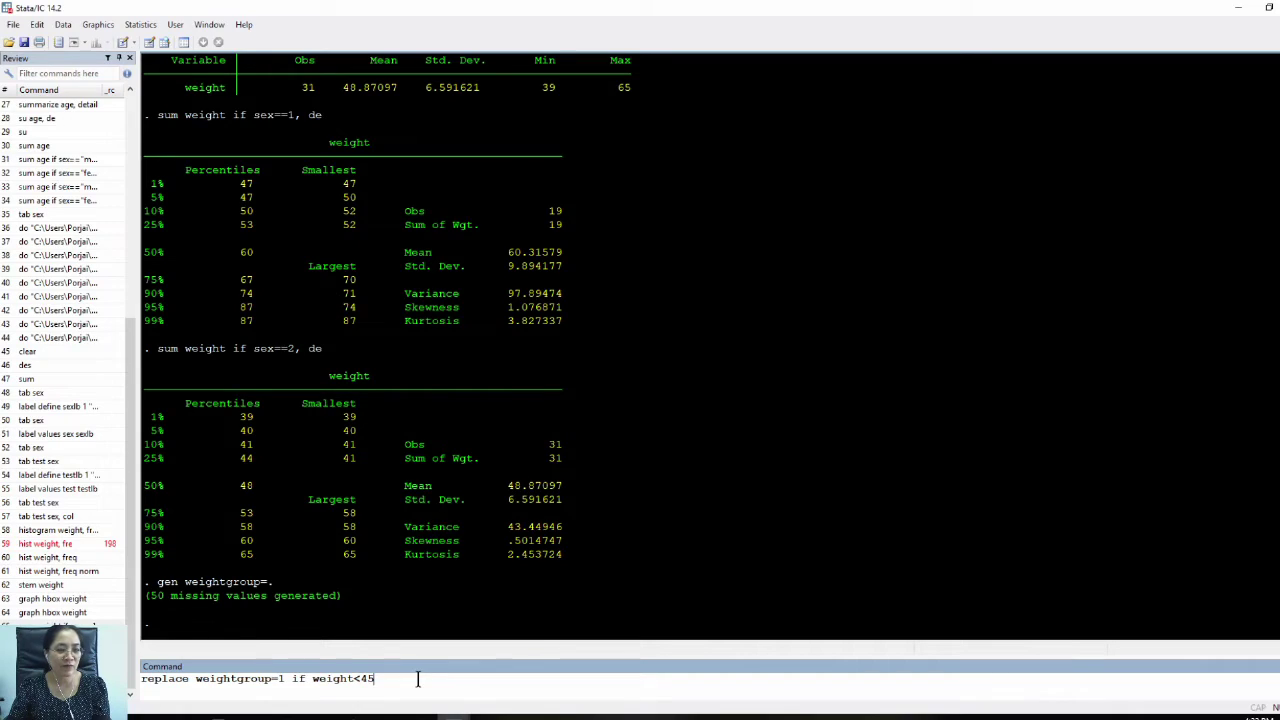
key("Return")
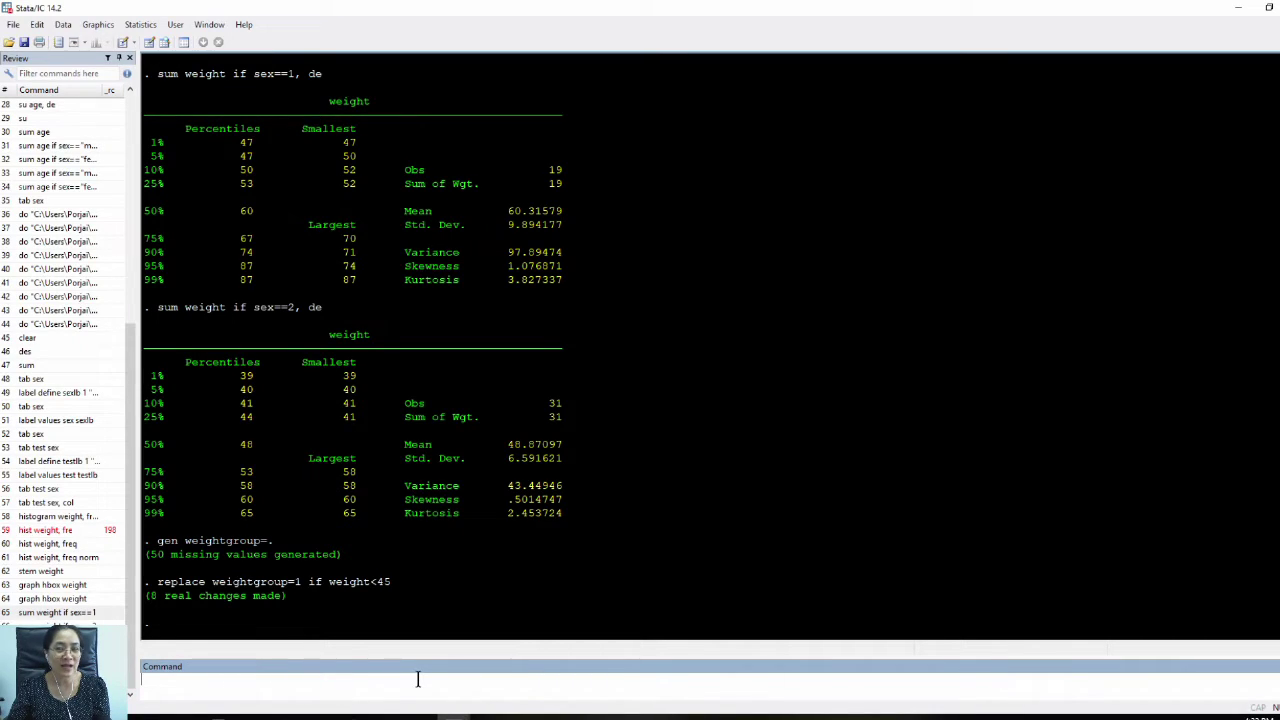
Step: Check the weight and weightgroup values of rows 2, 17 and 18 in the Data Editor, and close the editor
left_click(149, 43)
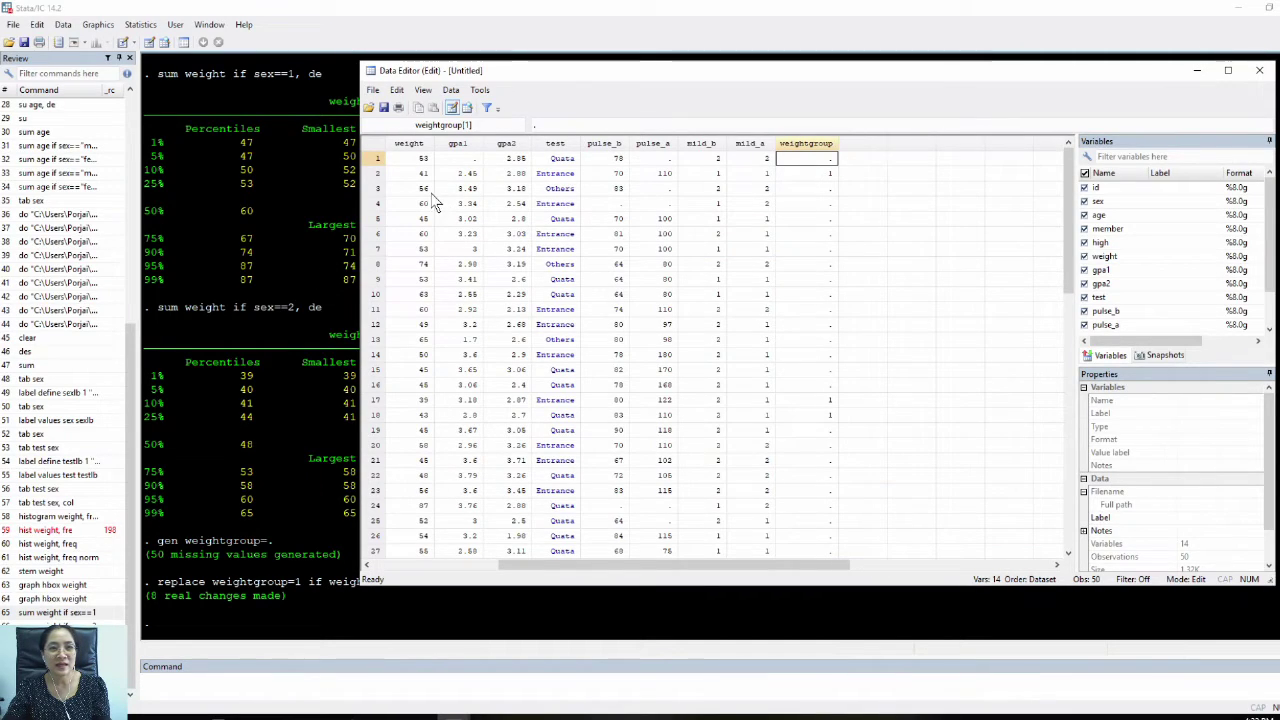
left_click(829, 173)
type("1")
key("Return")
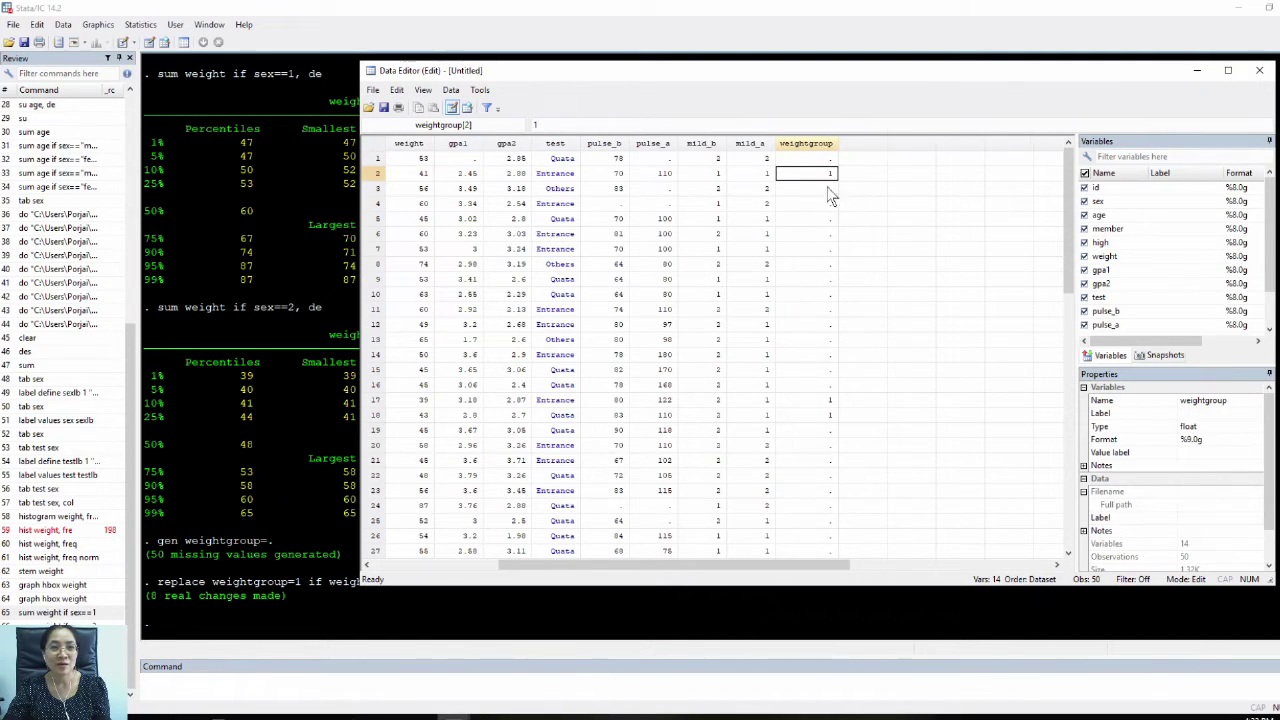
left_click(379, 174)
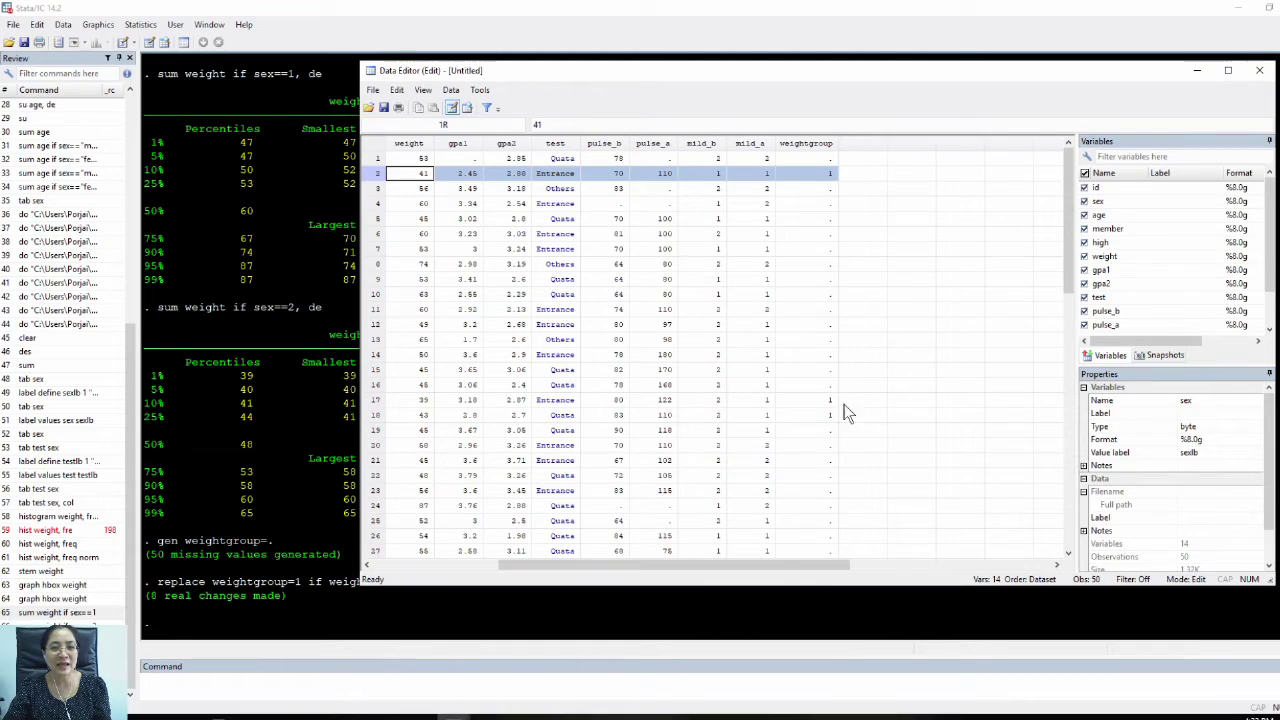
left_click(410, 415)
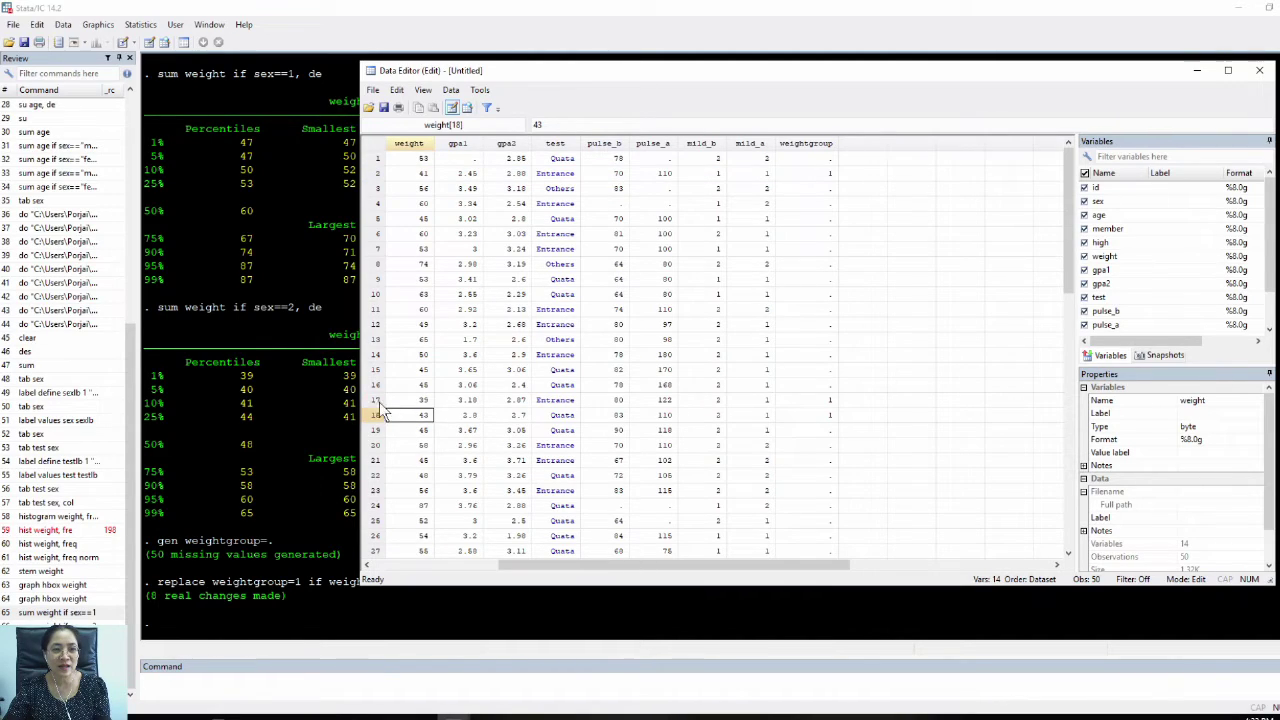
left_click(377, 400)
left_click(376, 414, "shift")
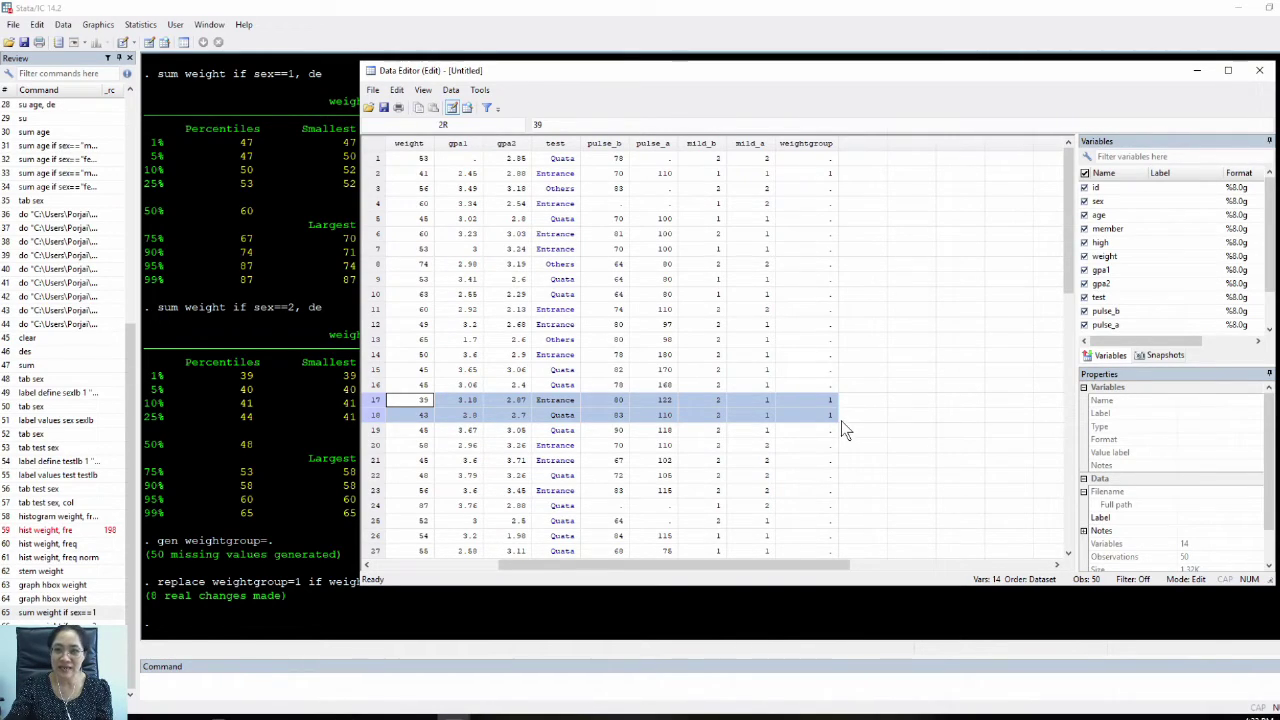
left_click(1259, 70)
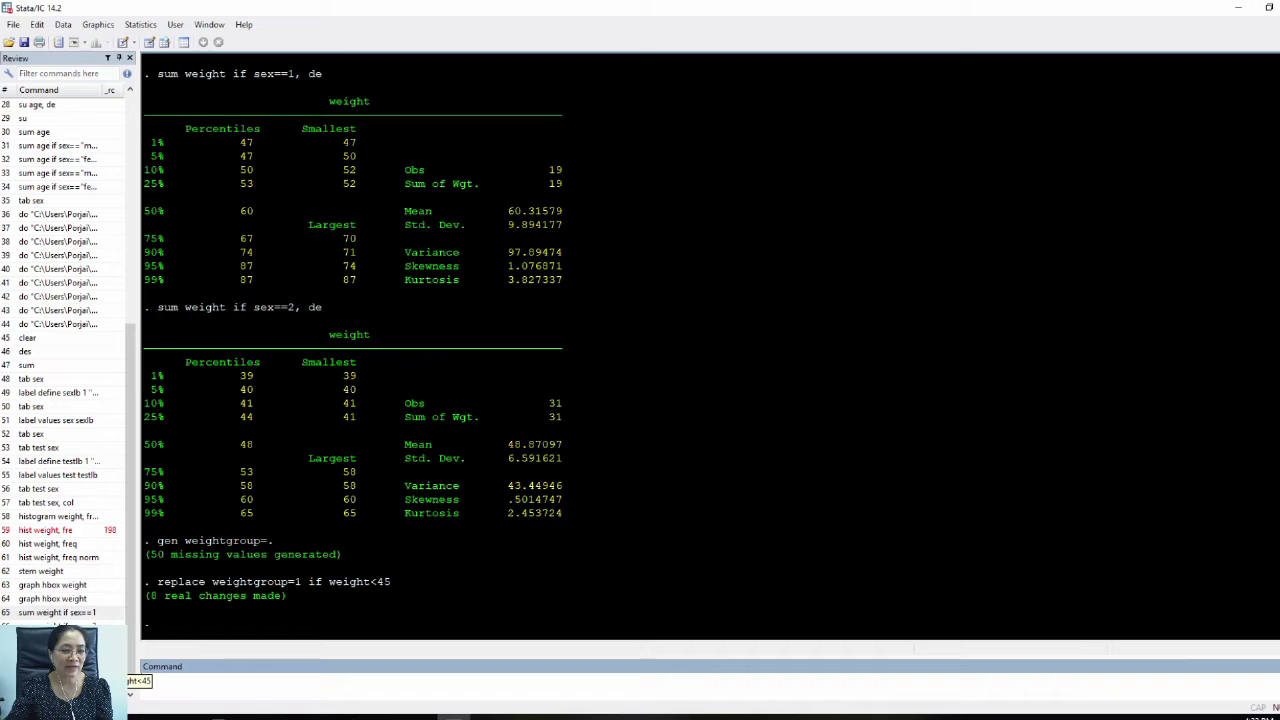
Step: Recall the last replace command and edit it to "replace weightgroup=2 if weight>=45" without running it
key("Page_Up")
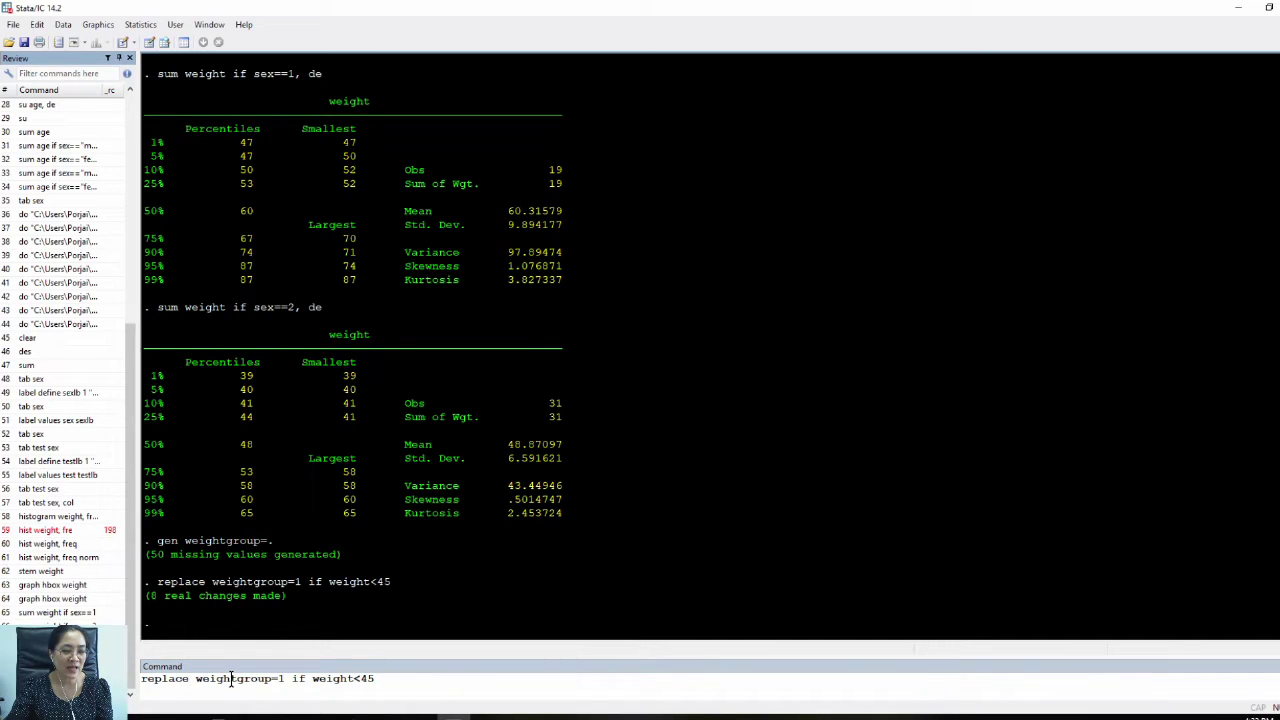
left_click(184, 683)
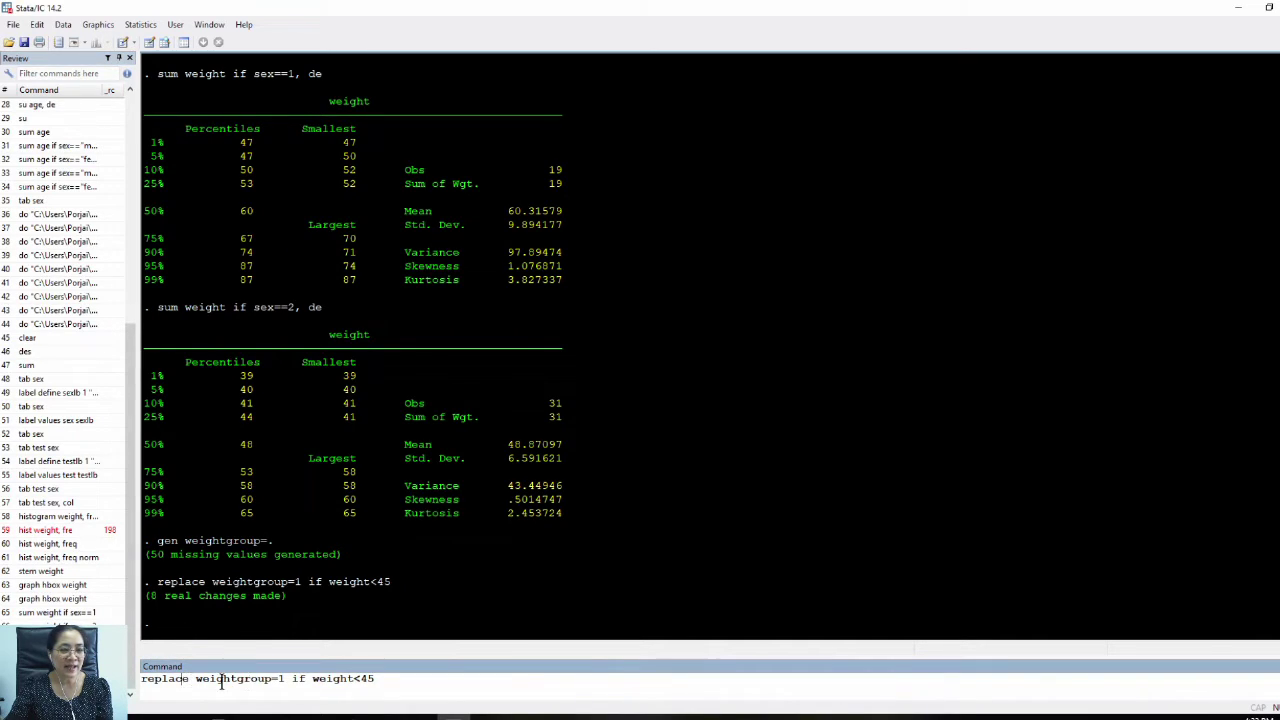
left_click(284, 678)
key("BackSpace")
type("2")
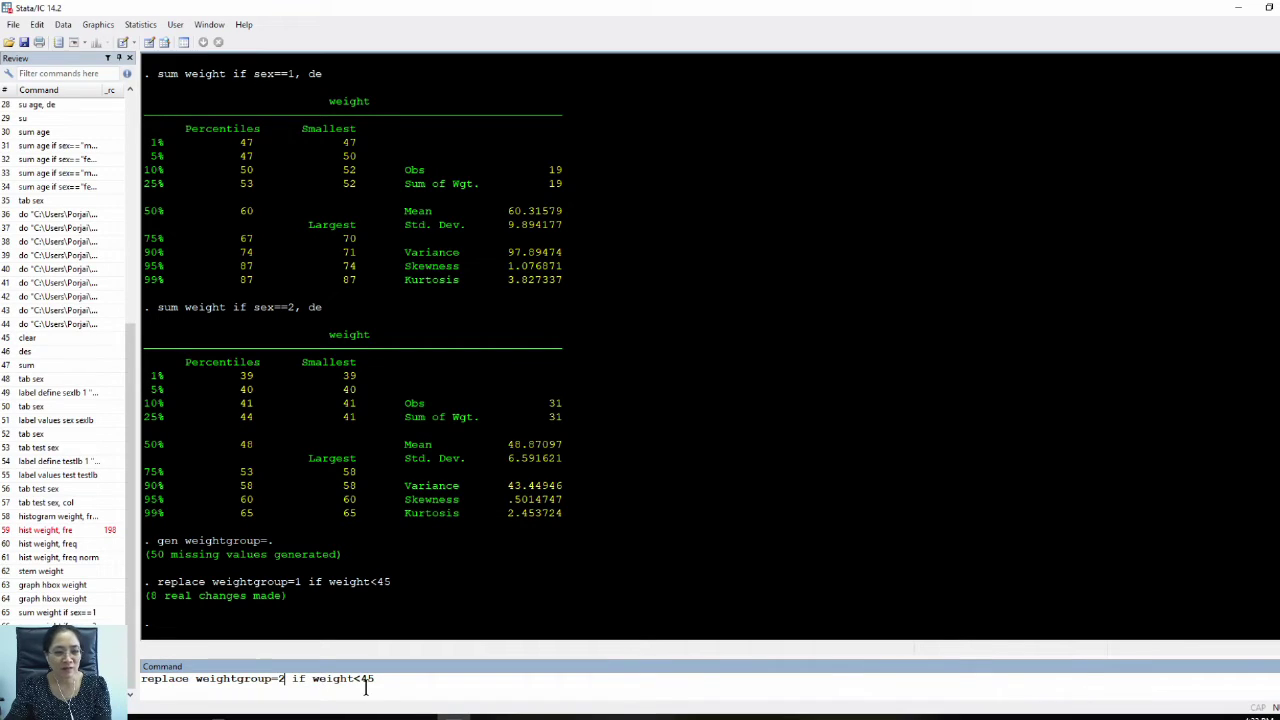
left_click_drag(353, 679, 388, 679)
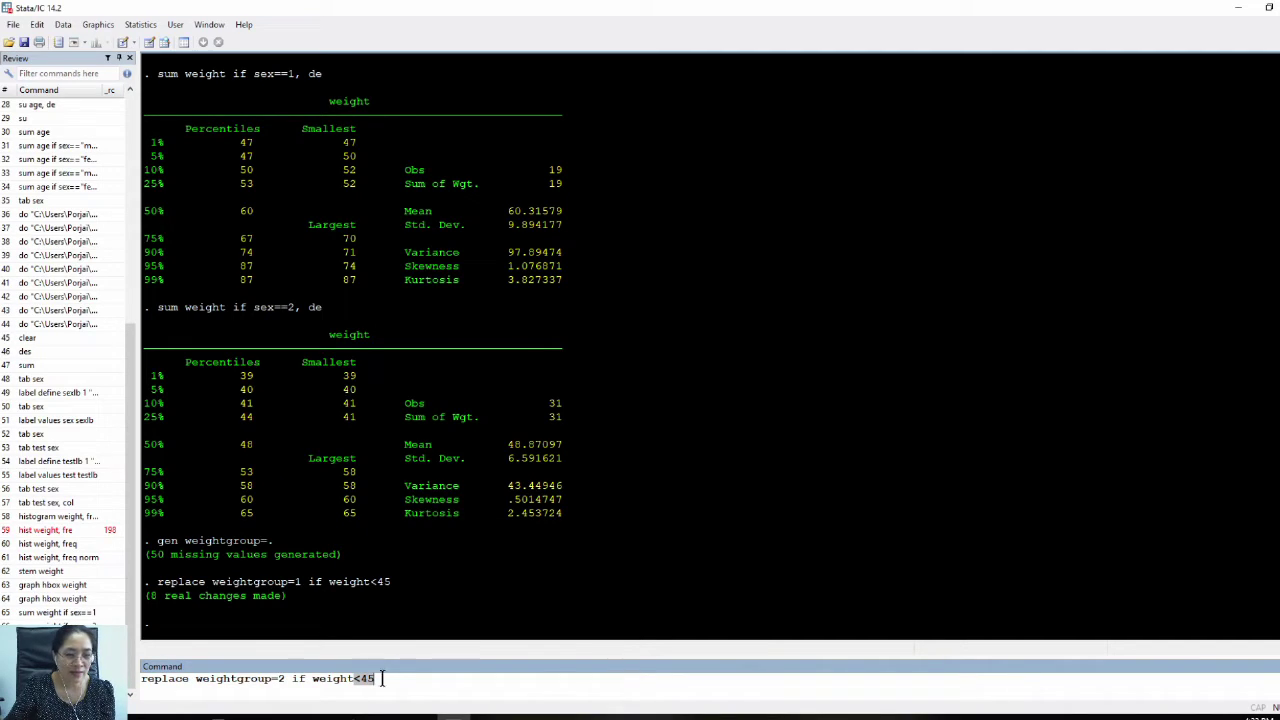
left_click(362, 680)
key("BackSpace")
type(">=")
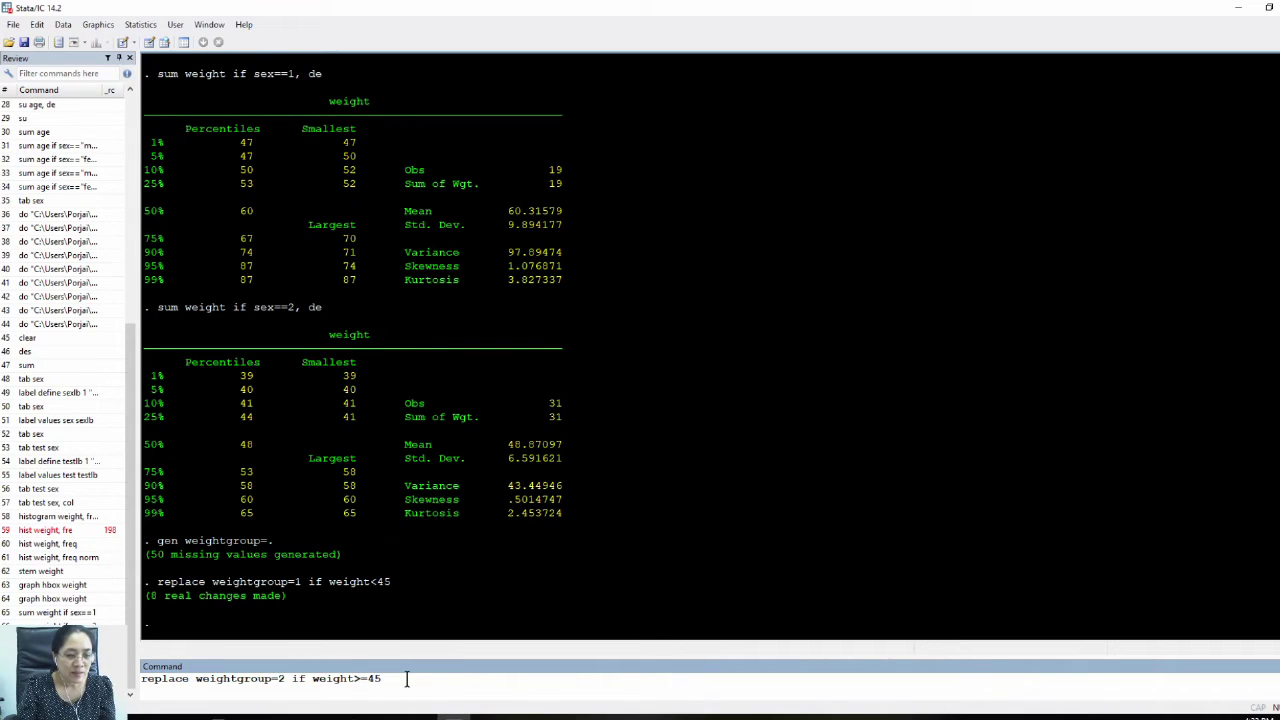
Step: Add the upper limit "& weight<=55" to the weightgroup=2 command and run it
type("&")
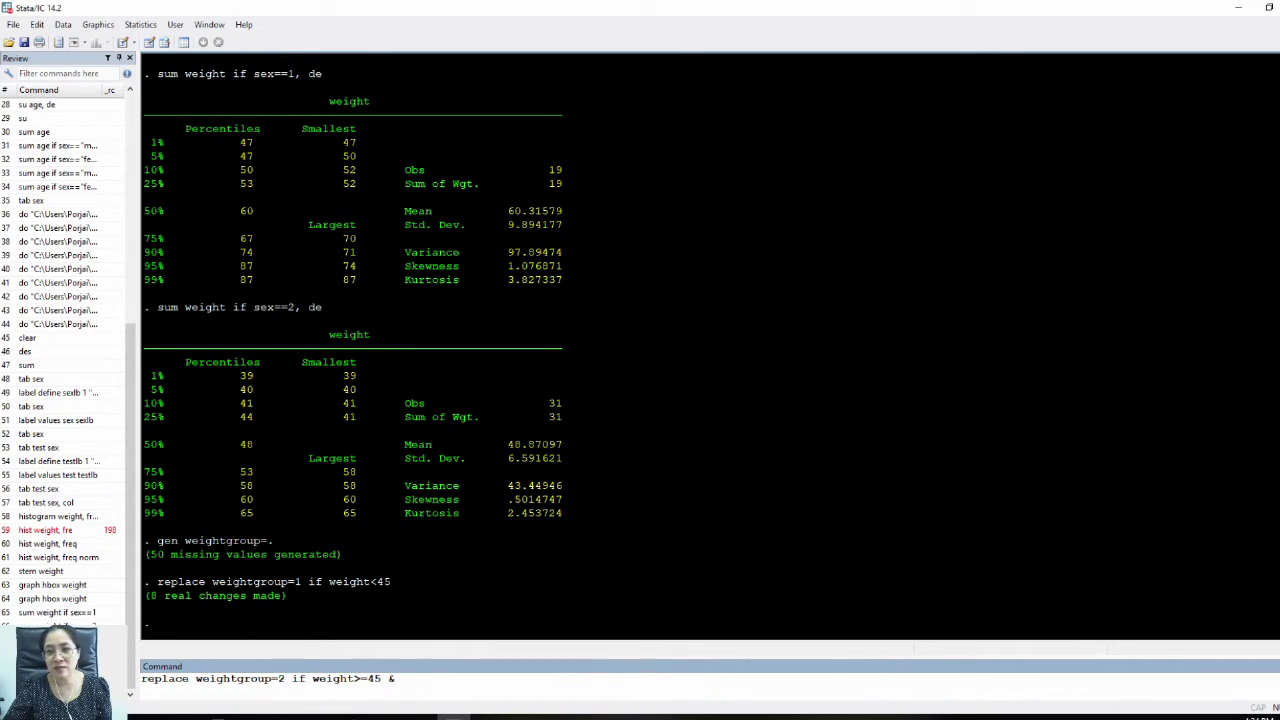
mouse_move(1274, 90)
left_click(1142, 173)
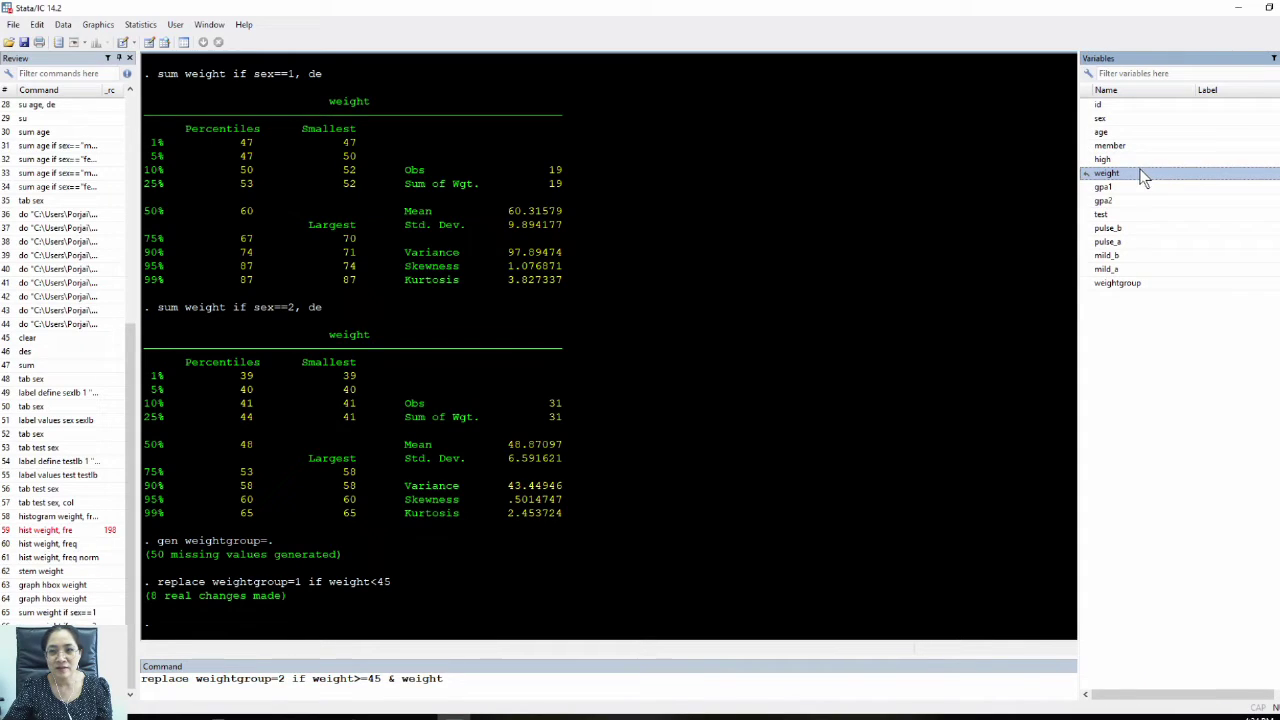
left_click(472, 678)
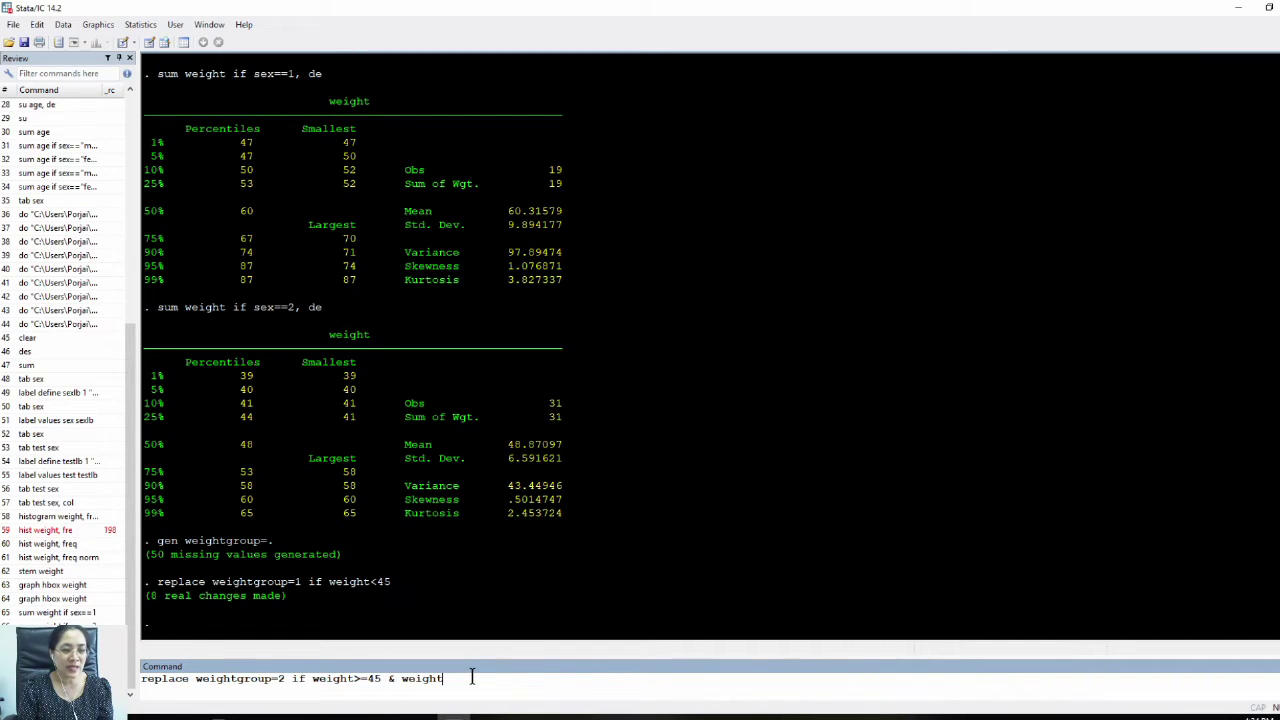
type("<=")
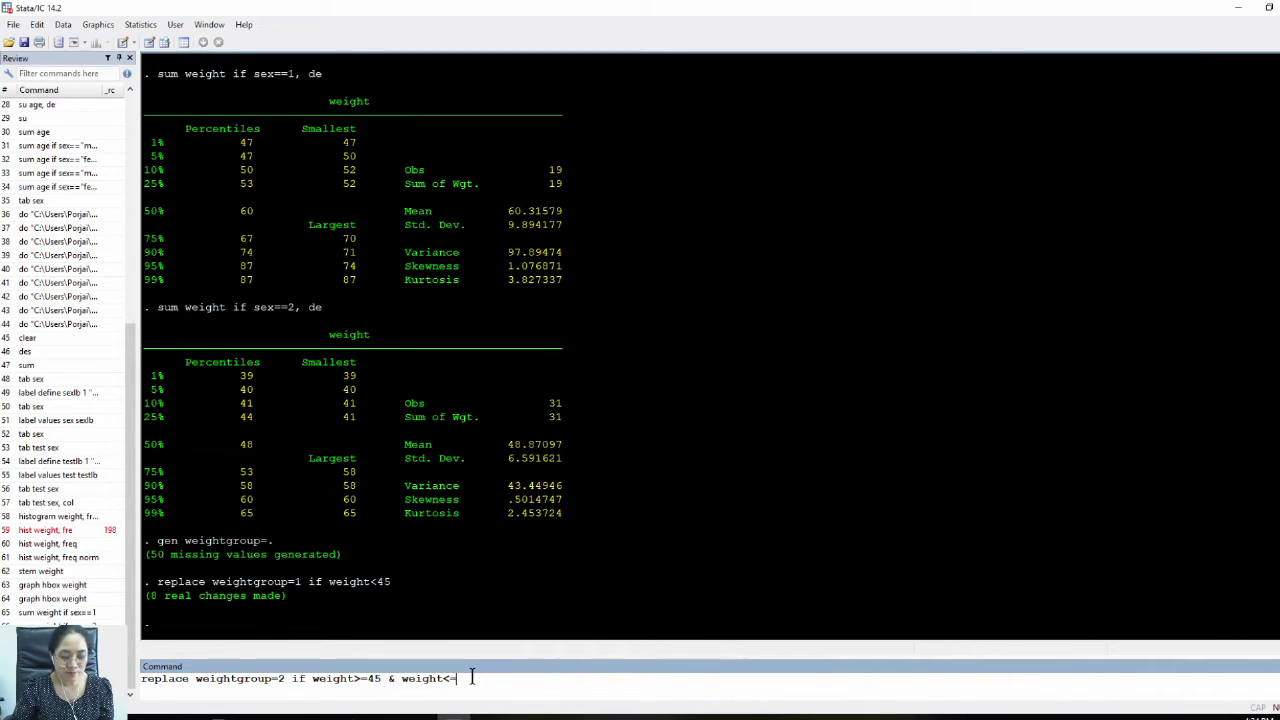
type("55")
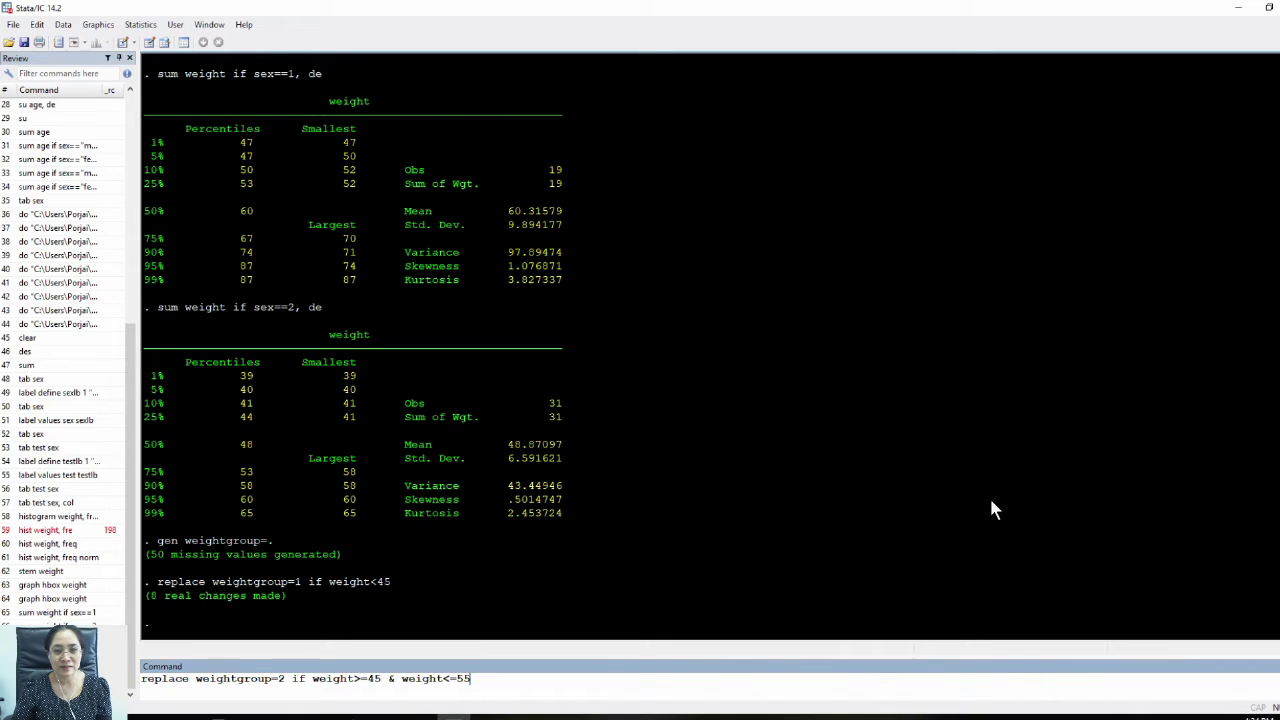
key("Return")
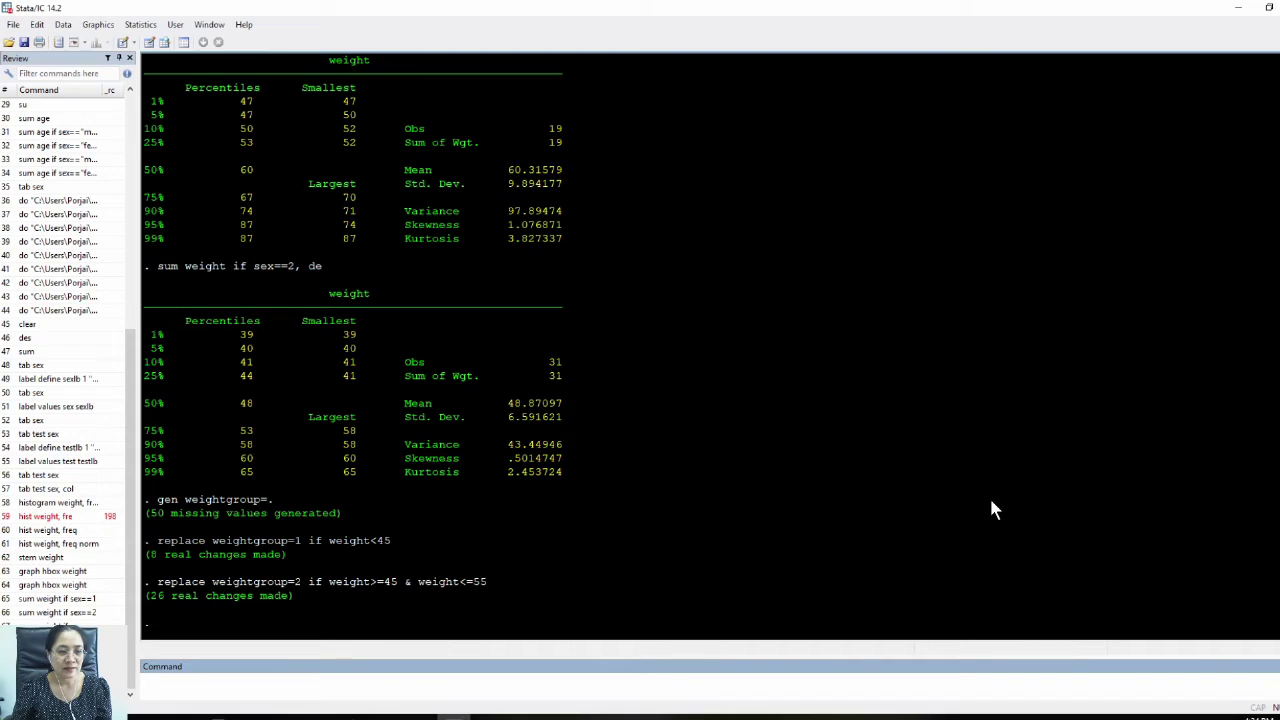
Step: Inspect the weightgroup column in the Data Editor and compare the first row's group with its weight
left_click(148, 46)
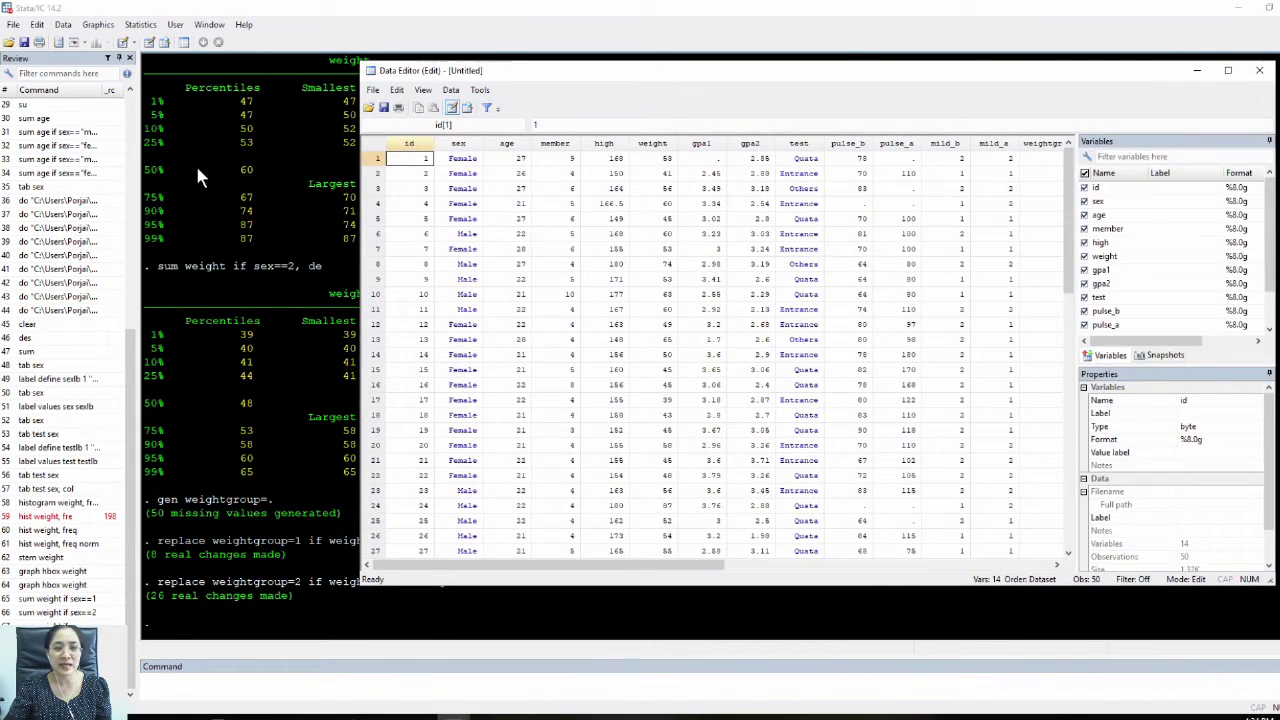
left_click_drag(716, 561, 833, 556)
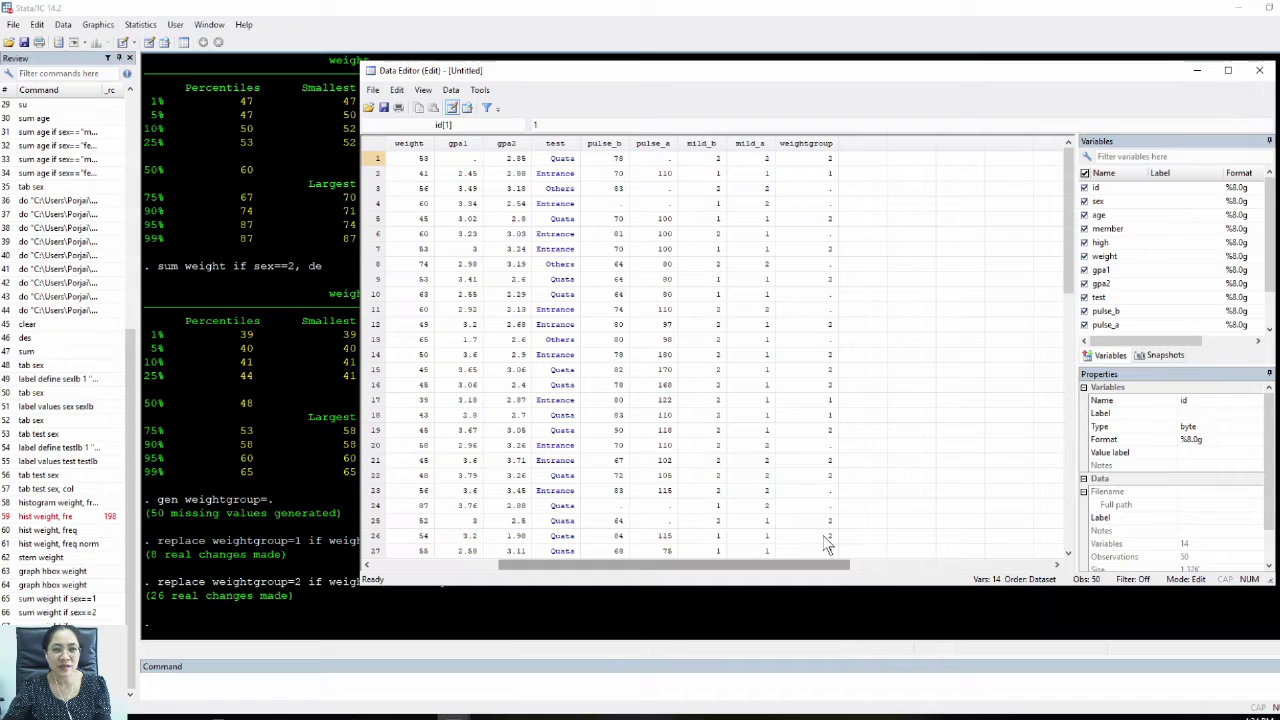
left_click(829, 159)
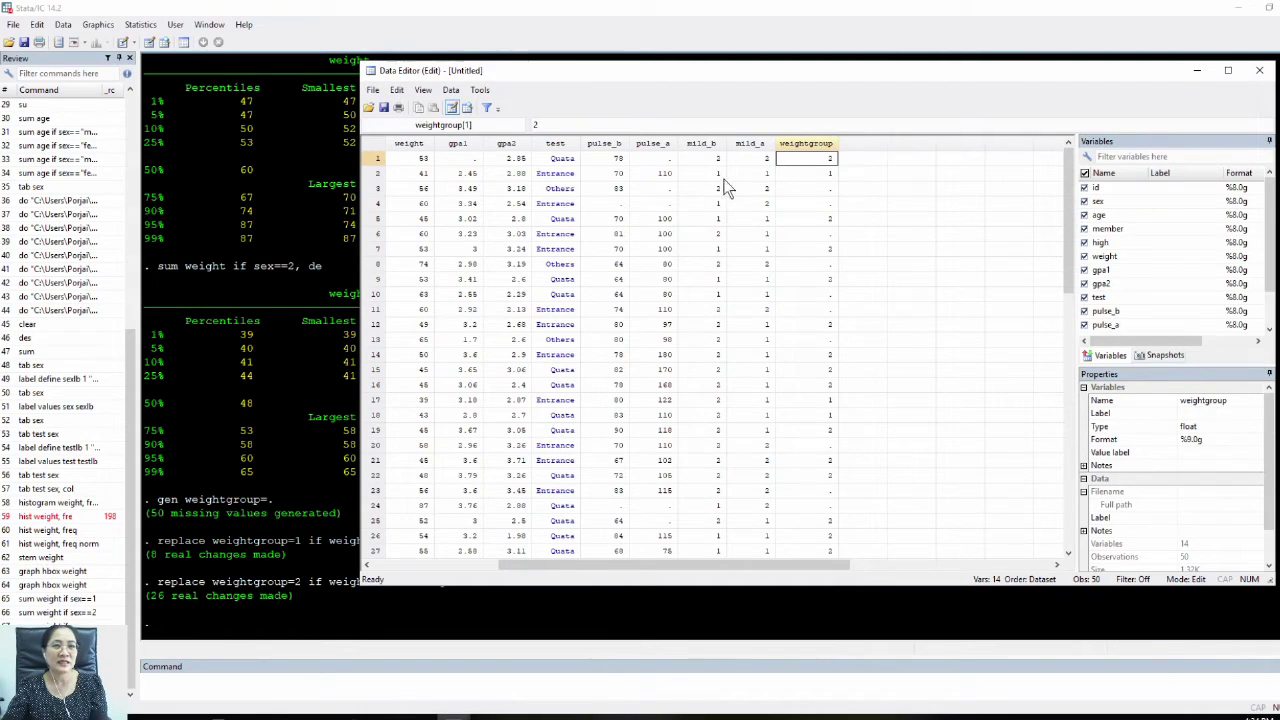
left_click(418, 160)
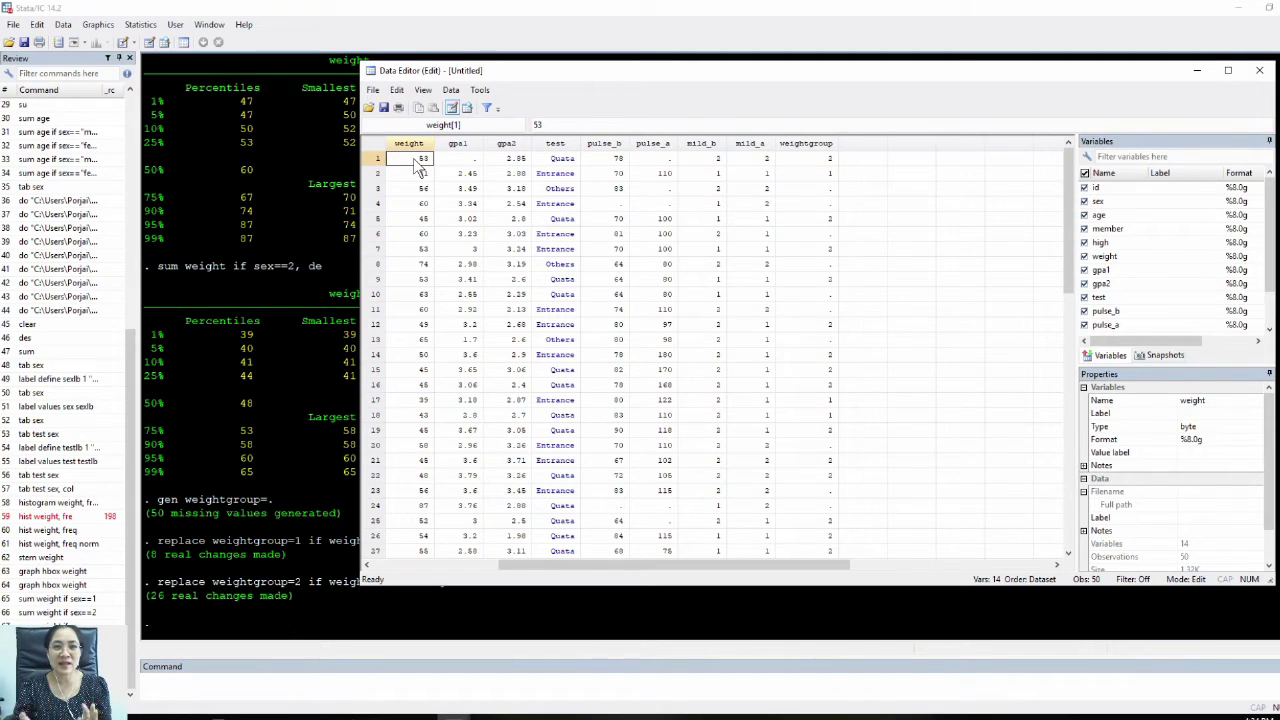
Step: Check row 1's weightgroup value against its weight in the Data Editor, and return to the command line
left_click(811, 160)
left_click(378, 158)
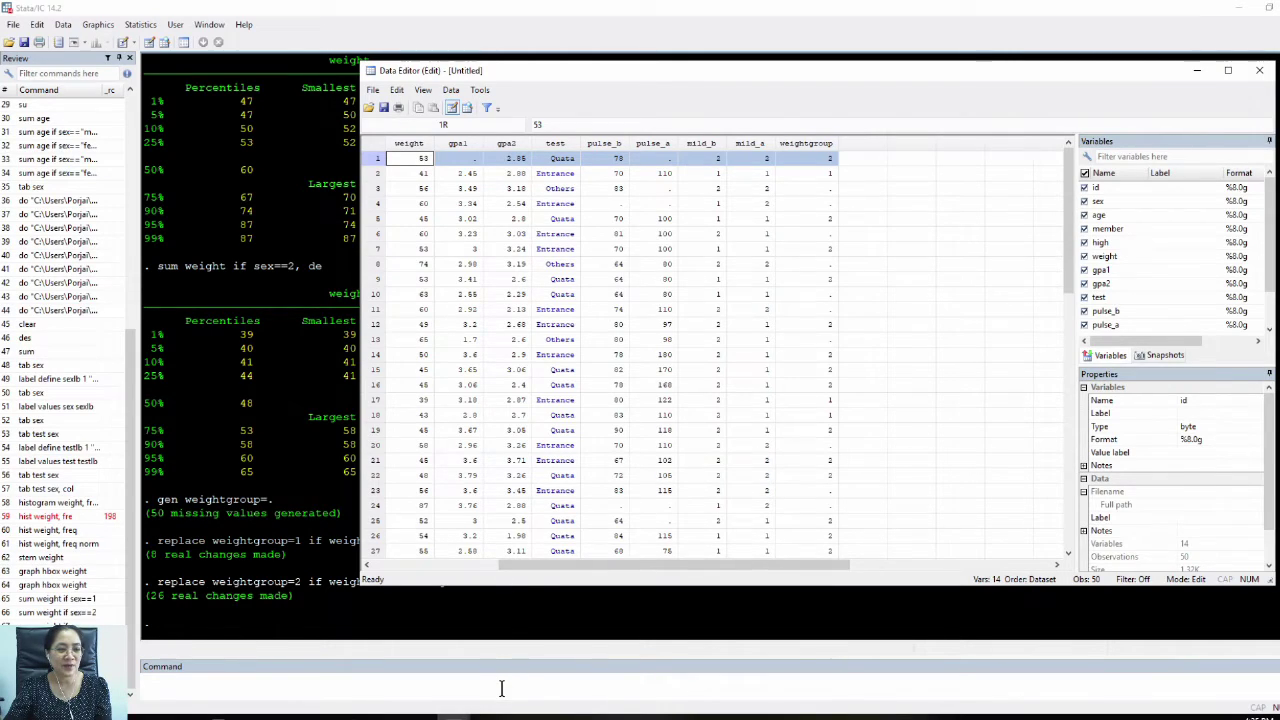
left_click(456, 675)
Step: Recall the last replace command, change the assigned group to 3 and remove the lower-limit condition "weight>=45 &"
key("Page_Up")
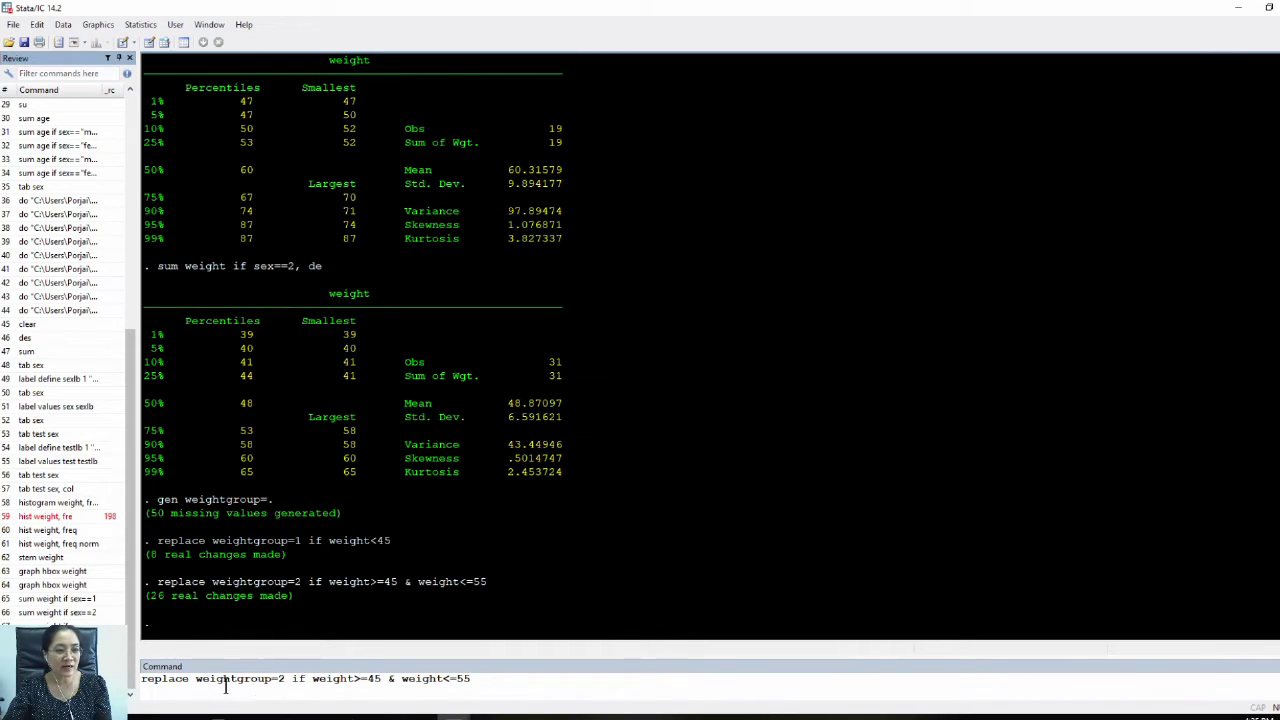
left_click(278, 678)
key("Delete")
type("3")
left_click_drag(312, 678, 403, 678)
key("Delete")
Step: Change the remaining condition to weight>55 and run "replace weightgroup=3 if weight>55"
key("Right")
key("Right")
key("Right")
key("Right")
key("Right")
key("Right")
key("Delete")
key("Delete")
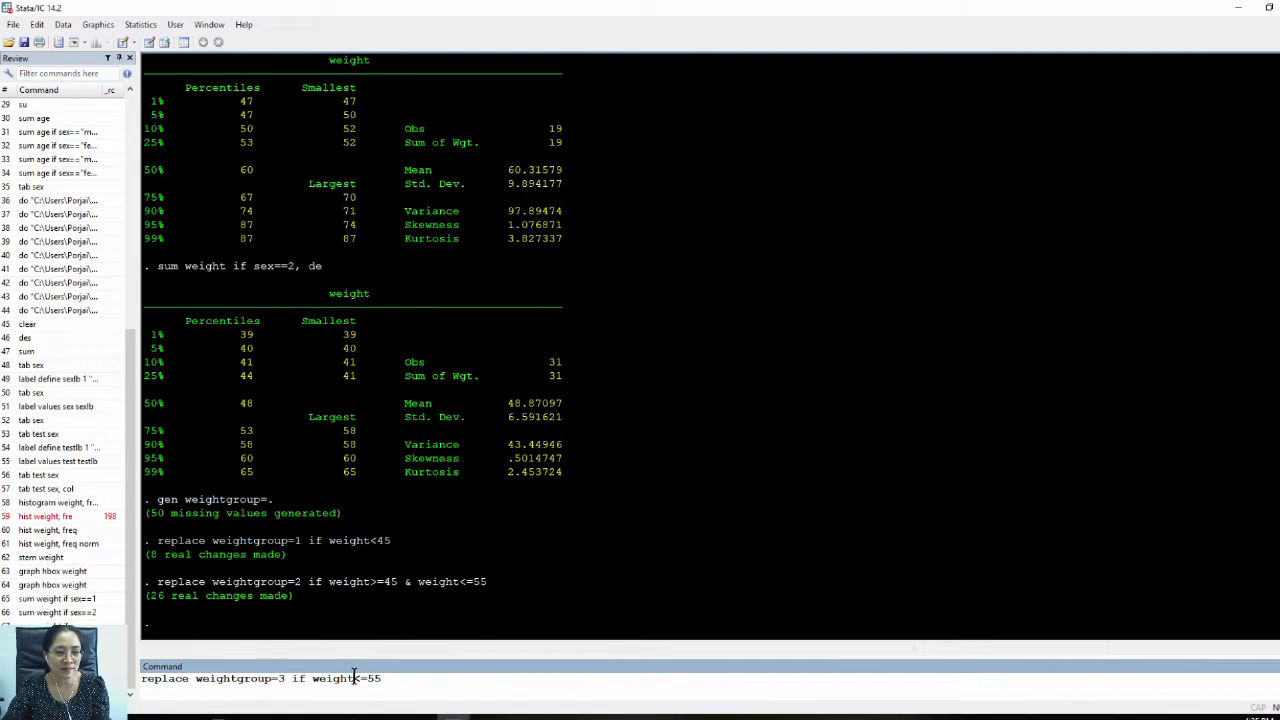
type(">")
left_click(412, 680)
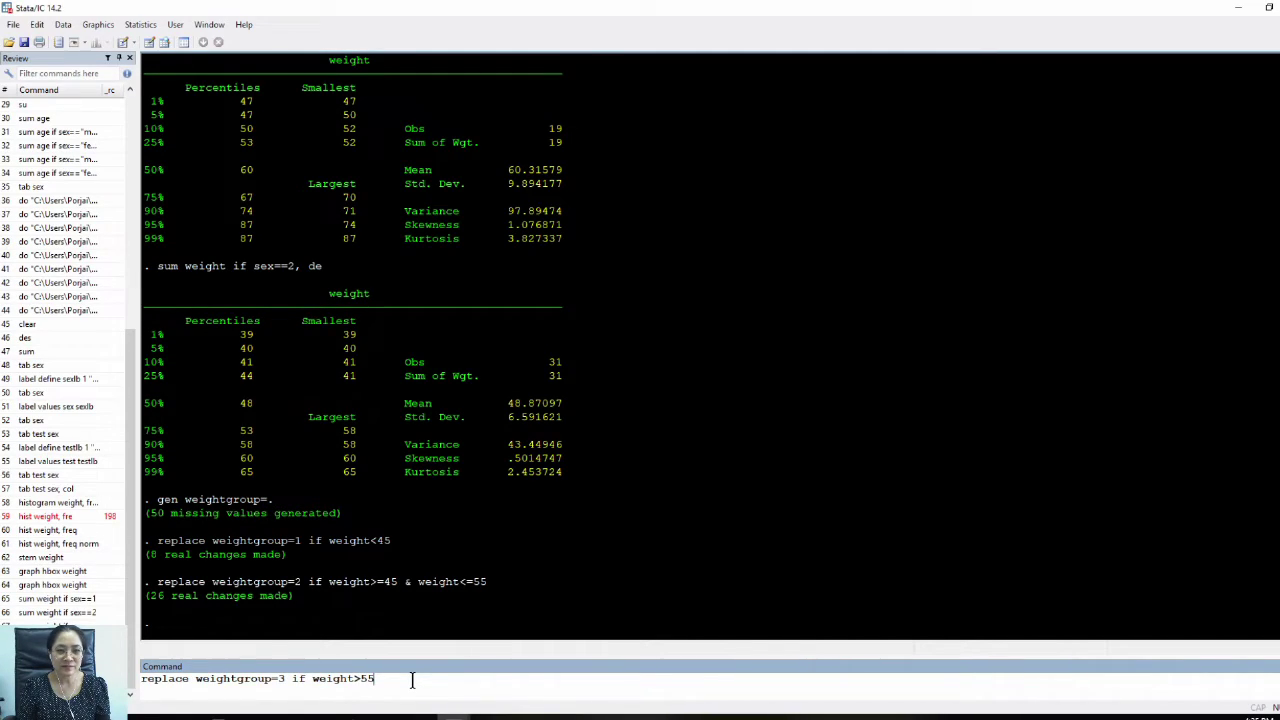
key("Return")
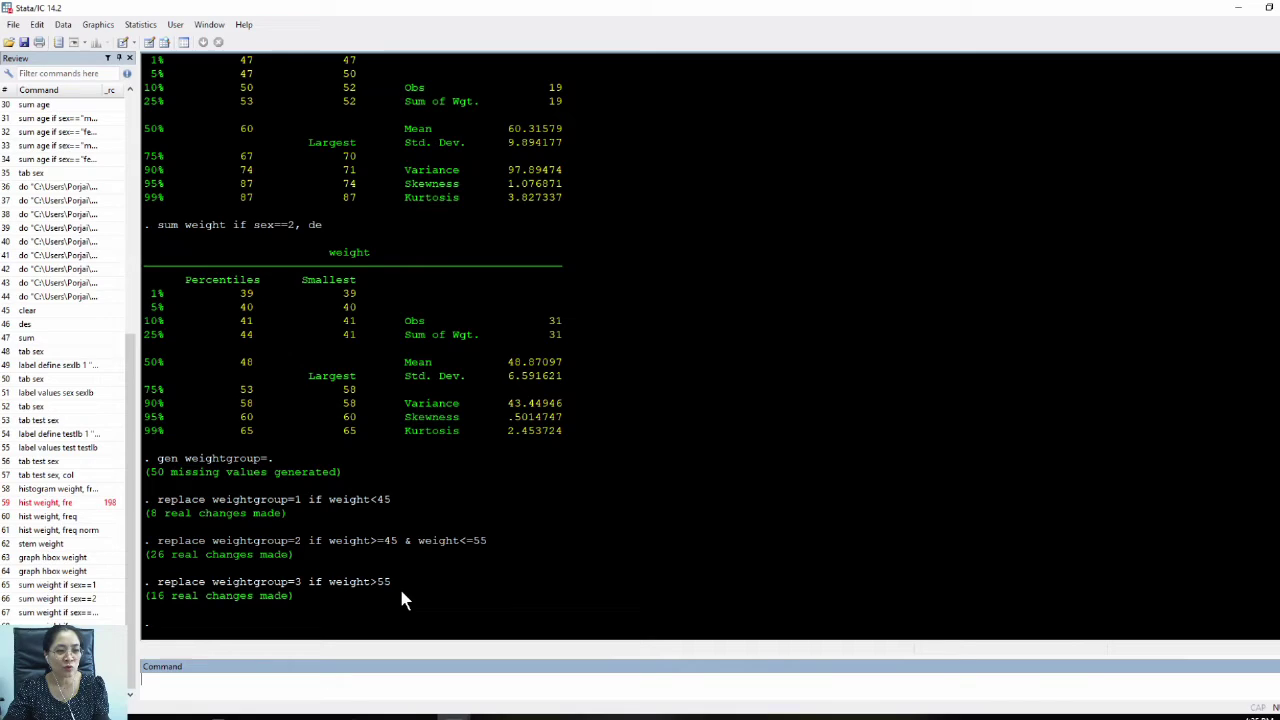
Step: Compare the weight and weightgroup values in the Data Editor, including rows 3 and 4, and close the editor
left_click(149, 44)
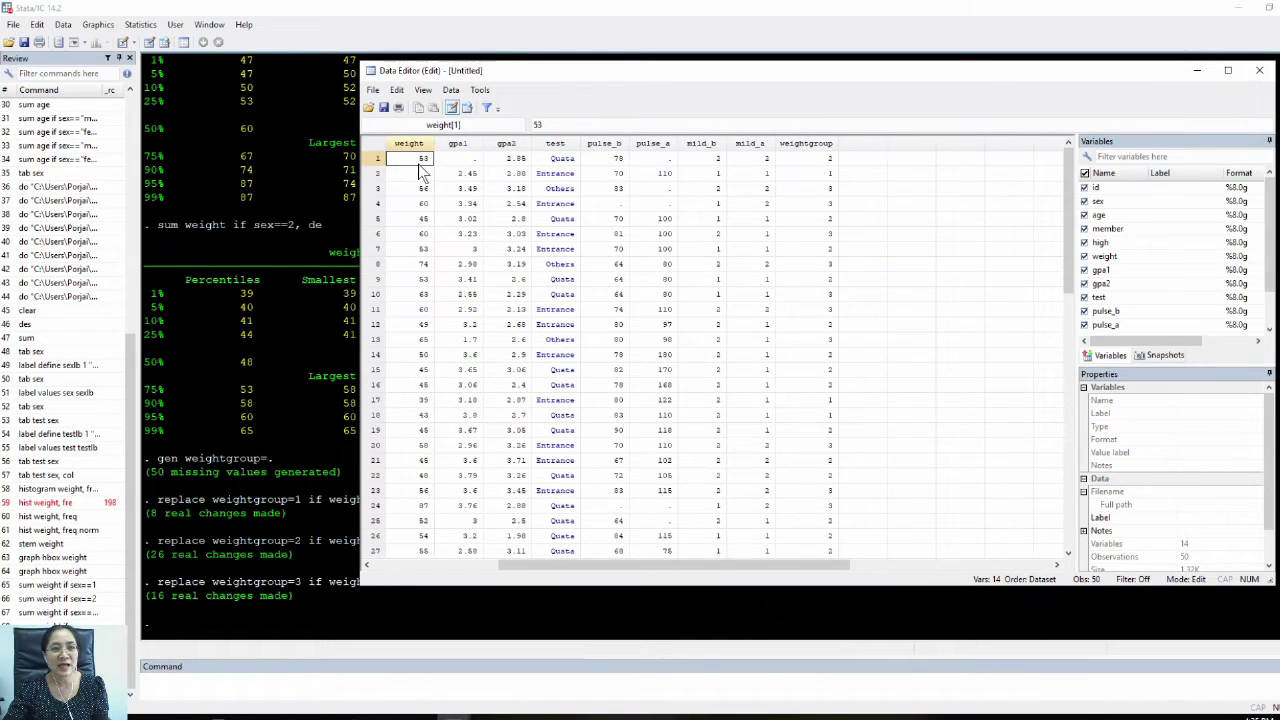
left_click(815, 189)
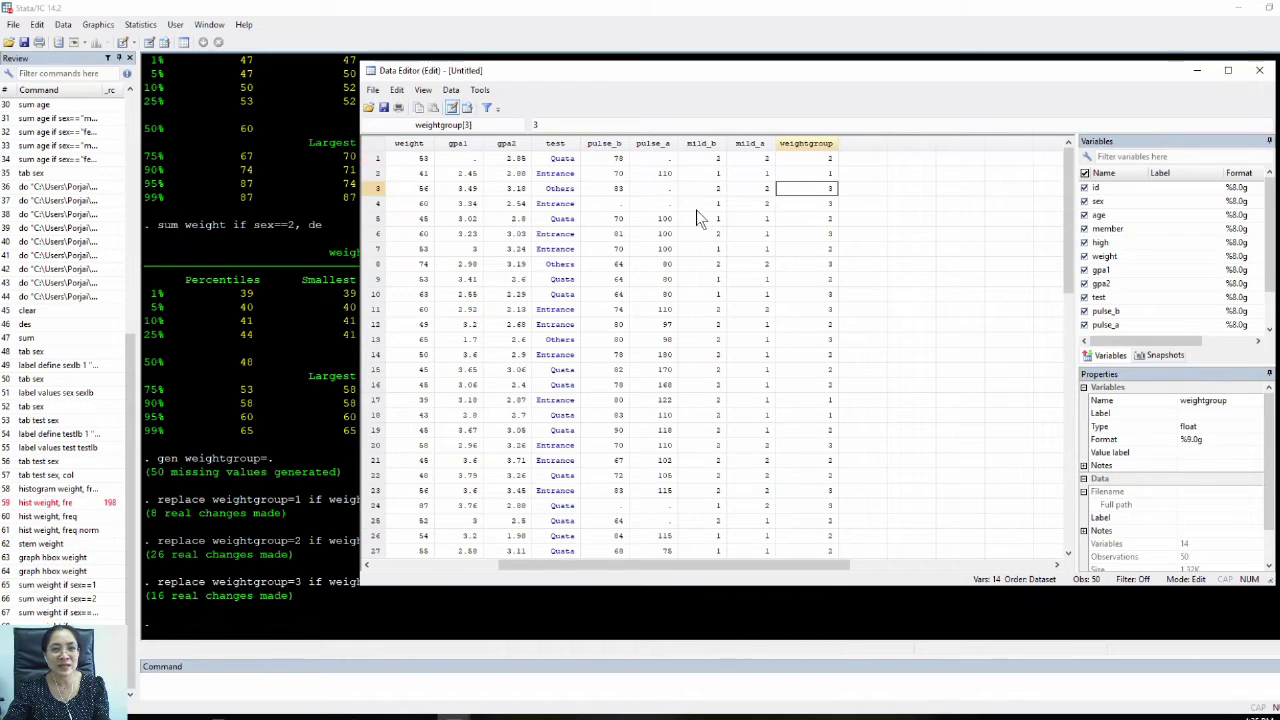
left_click(376, 189)
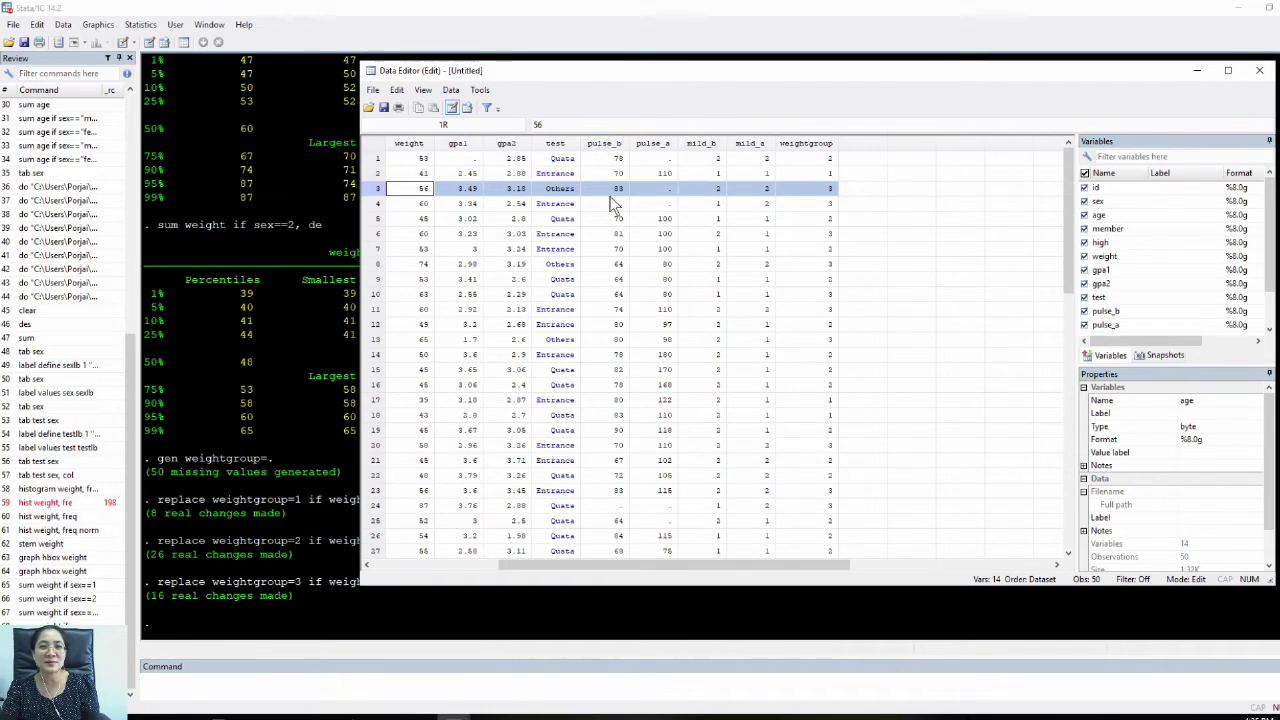
left_click(371, 206)
scroll(808, 298, "down", 10)
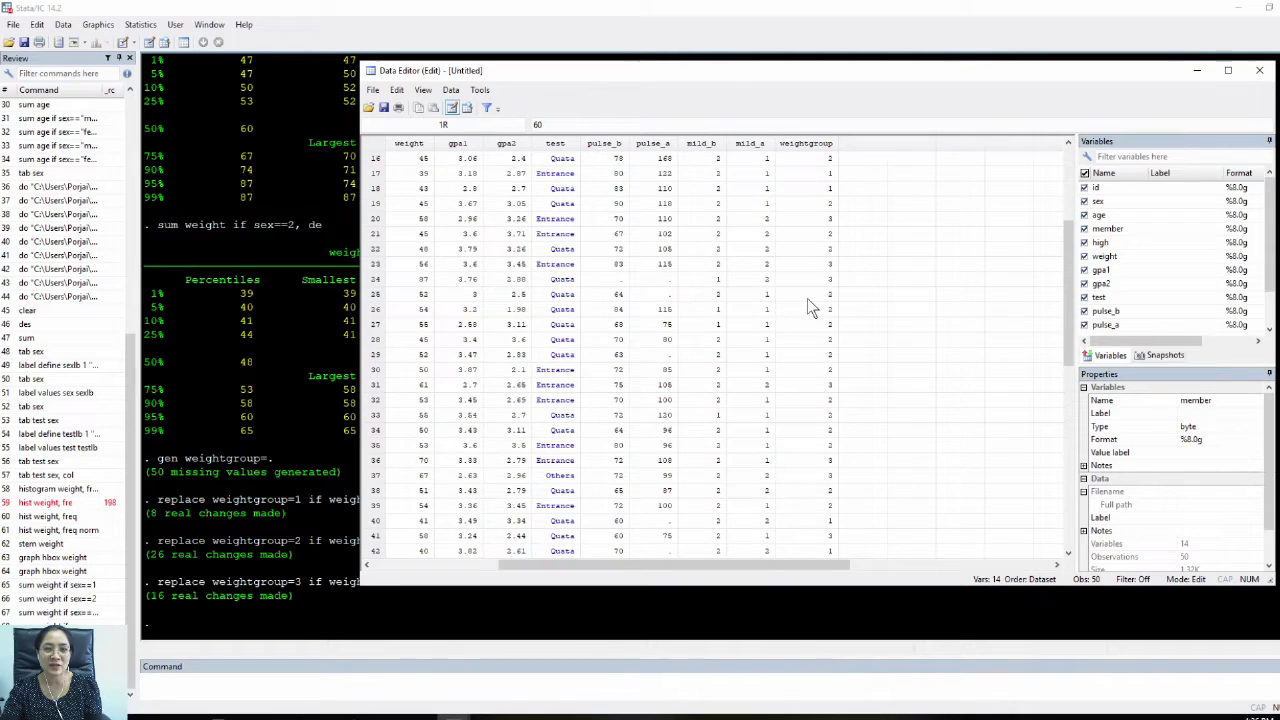
scroll(807, 298, "up", 10)
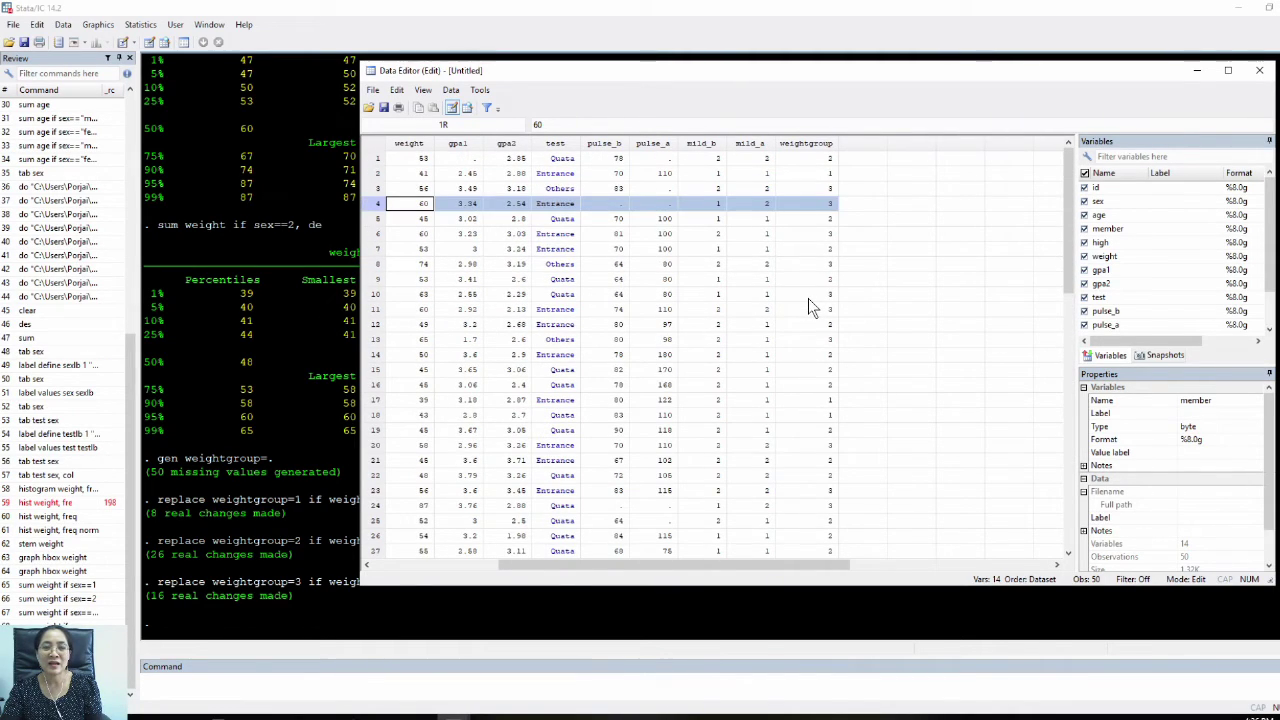
left_click(808, 285)
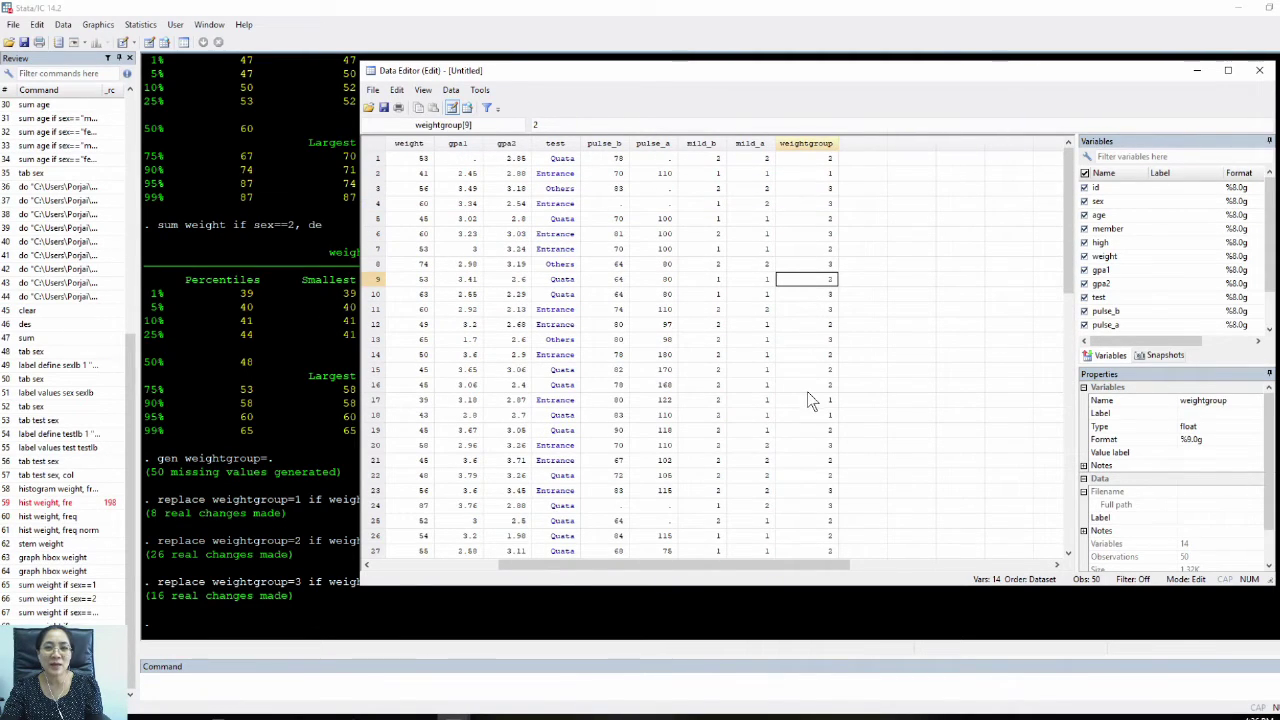
left_click(424, 147)
left_click(828, 146)
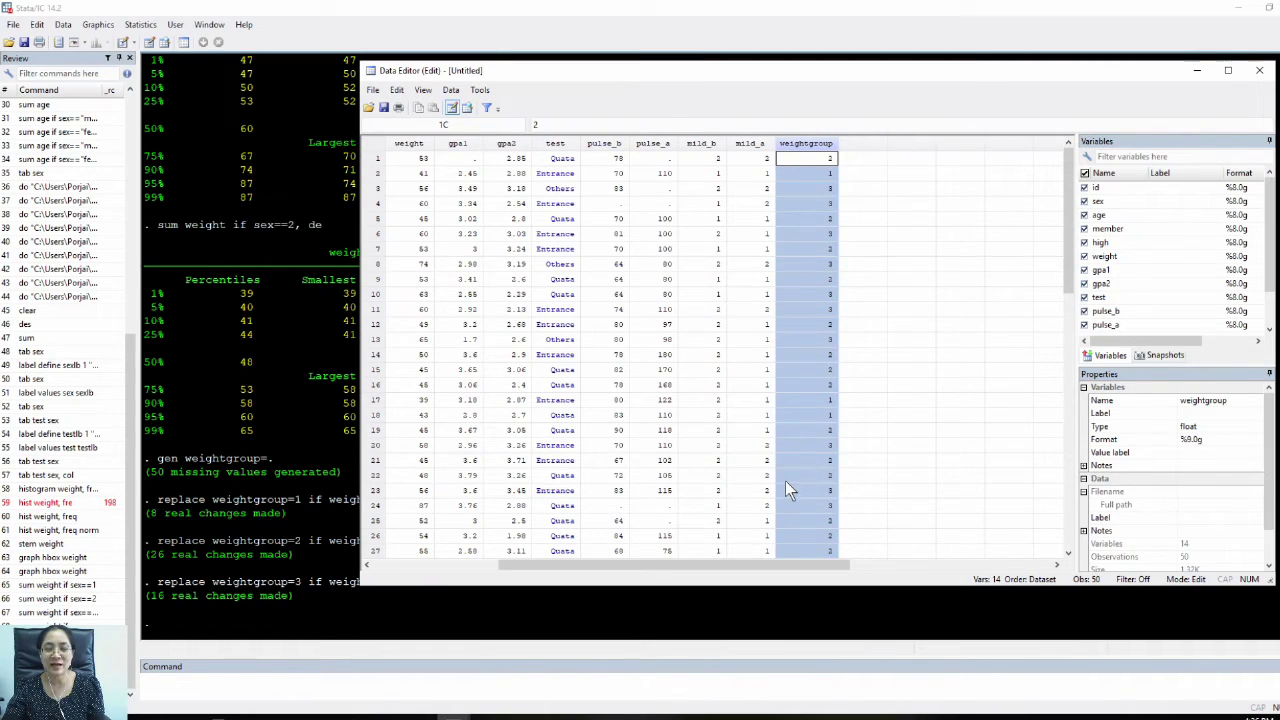
left_click(1259, 71)
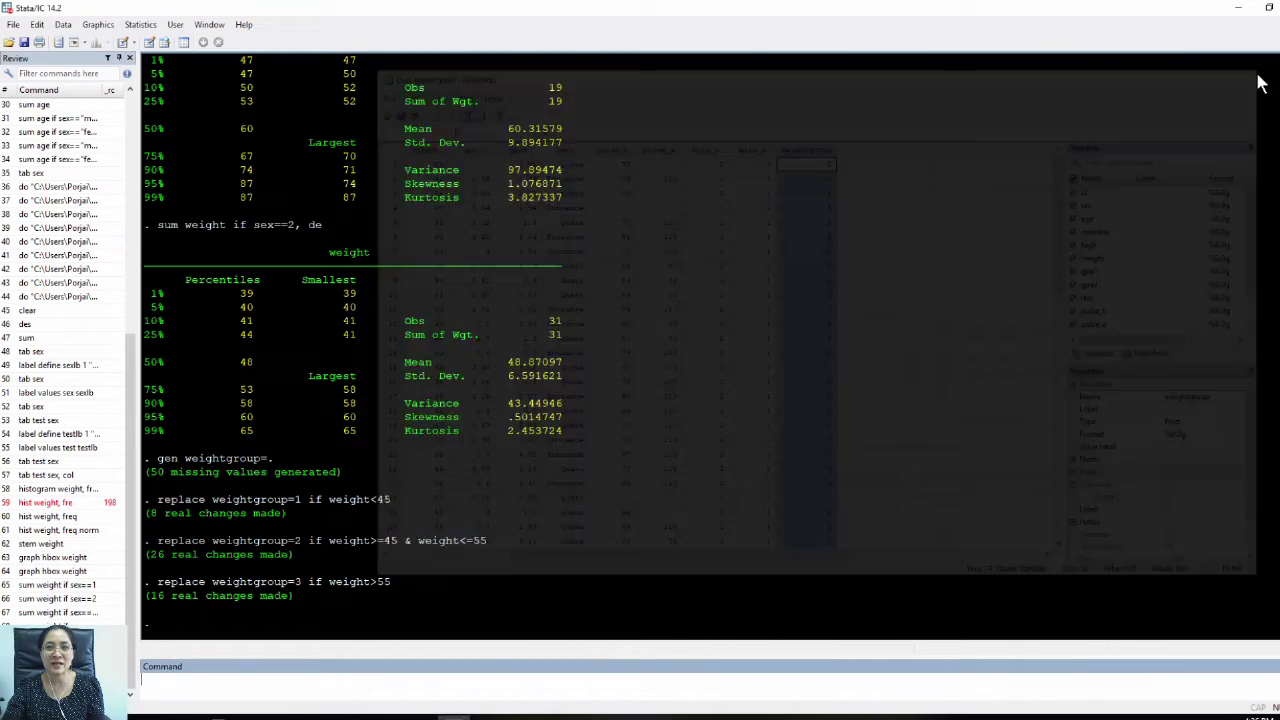
Step: Consult the weight ranges in the PDF handout, and cross-tabulate the groups by sex in Stata with "tab weightgroup sex"
key("alt+Tab")
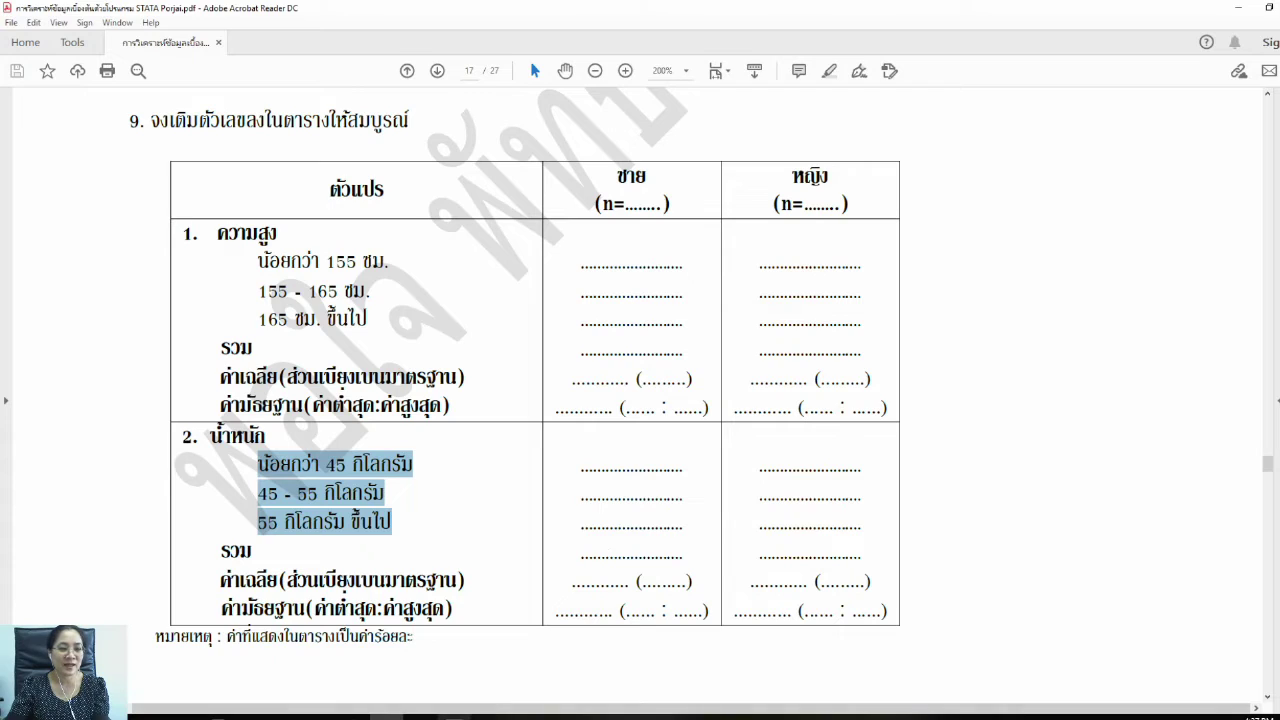
left_click(455, 717)
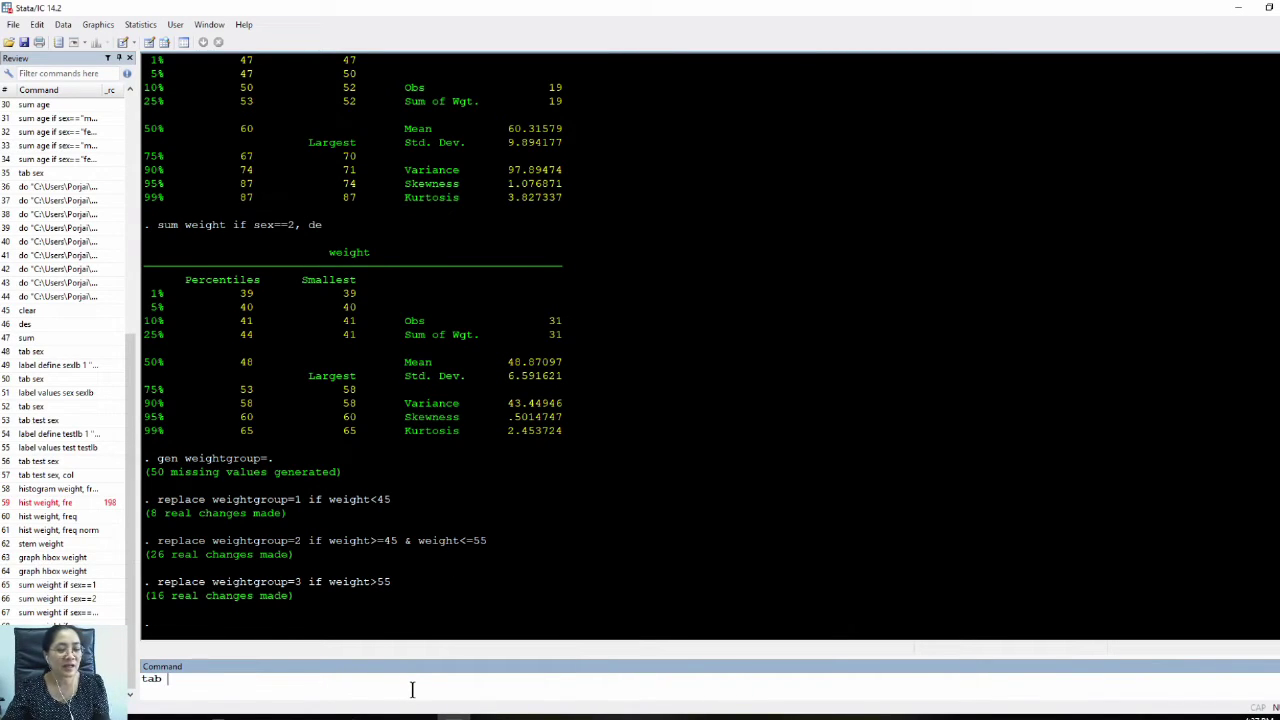
type("tab")
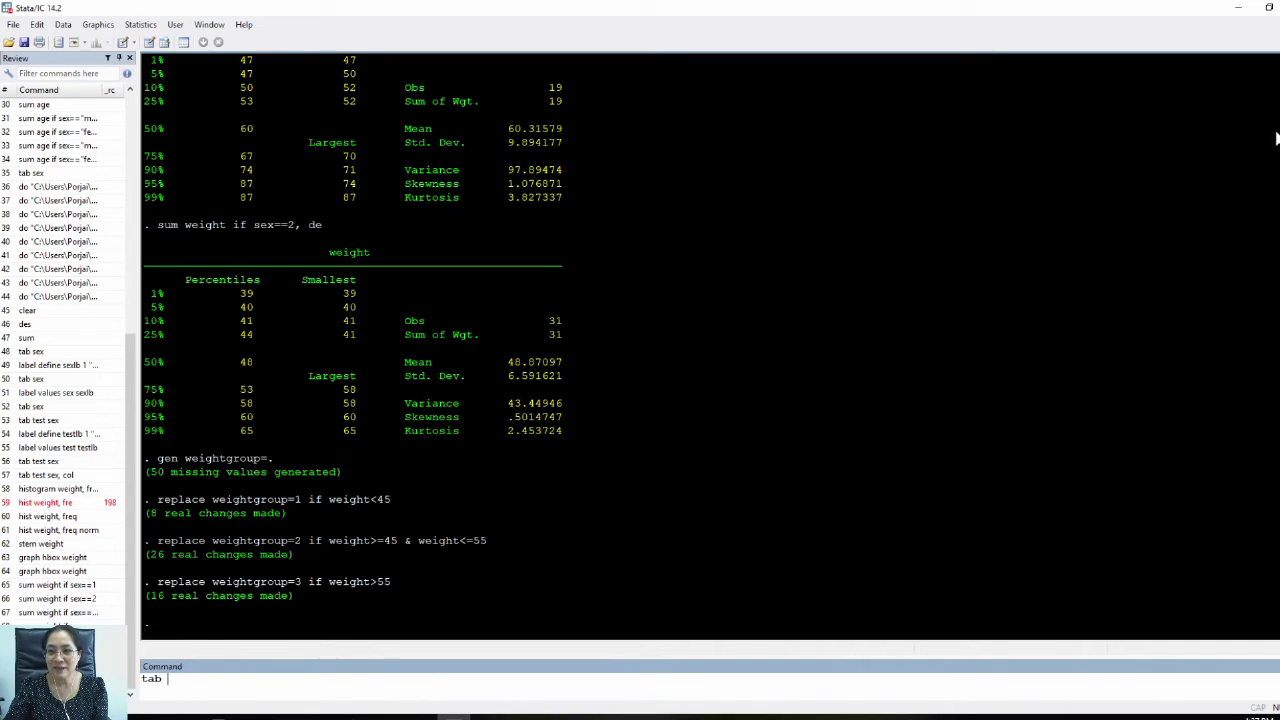
mouse_move(1276, 139)
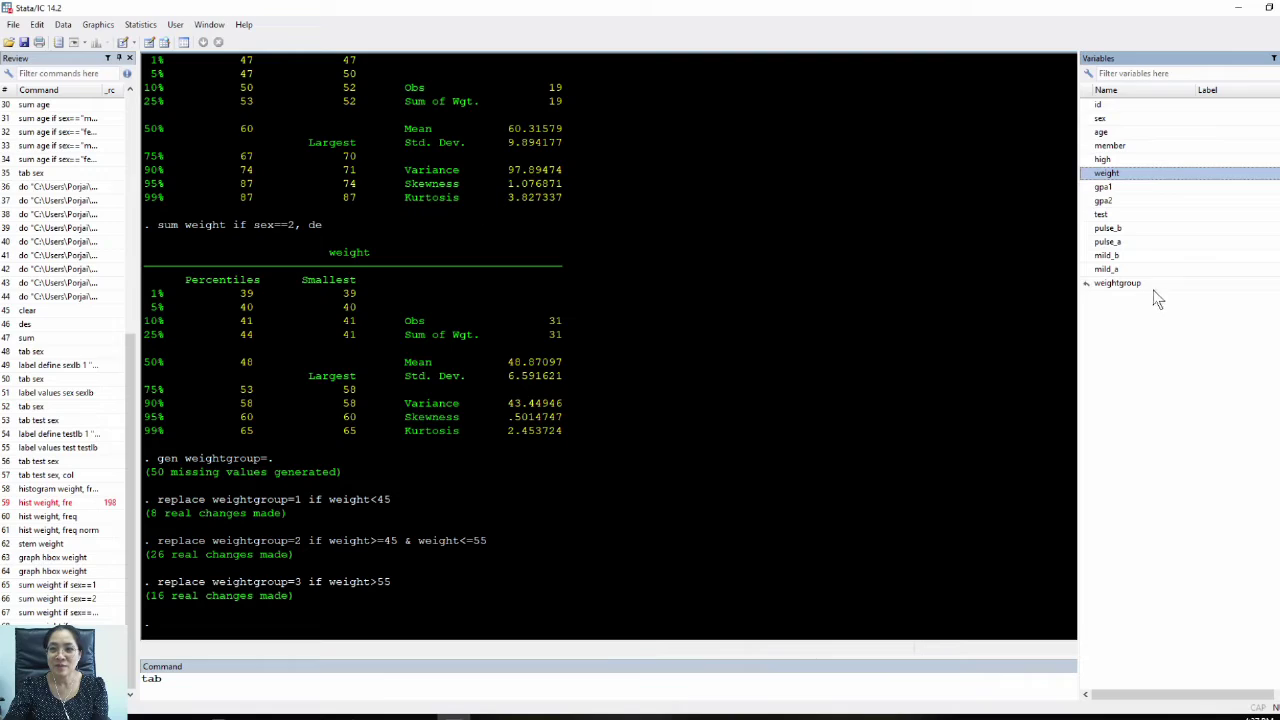
double_click(1117, 284)
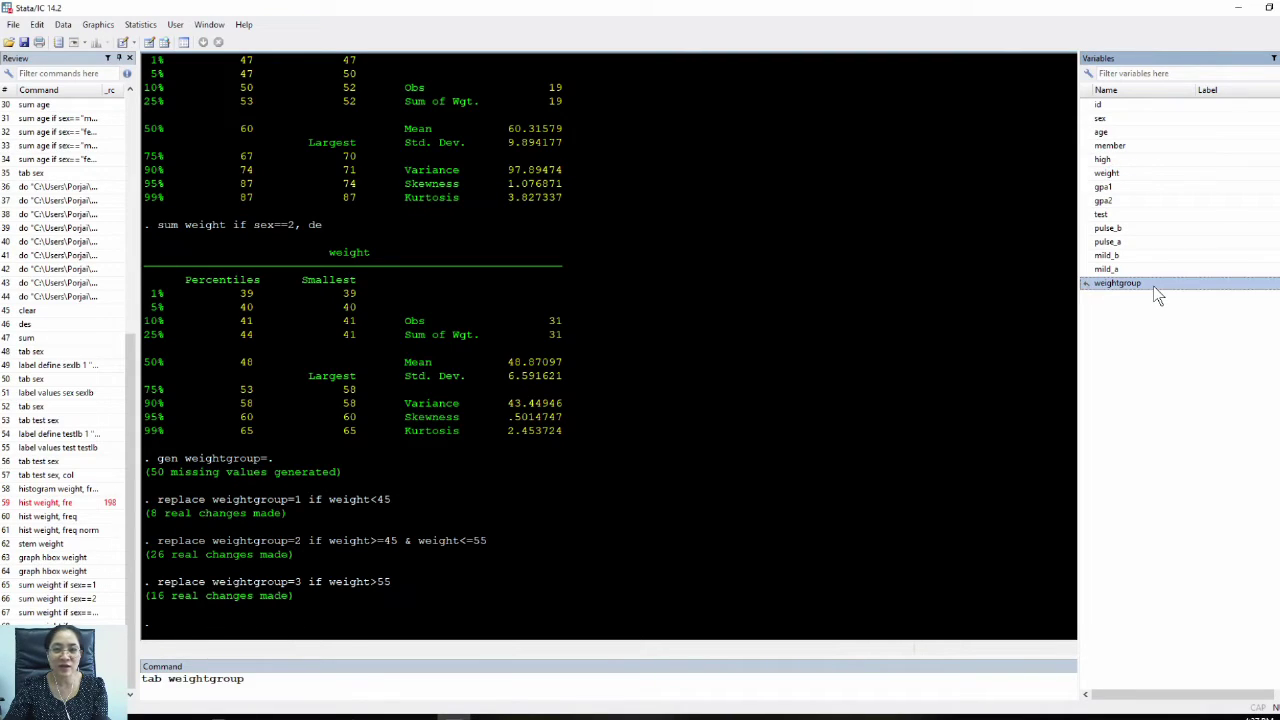
left_click(292, 679)
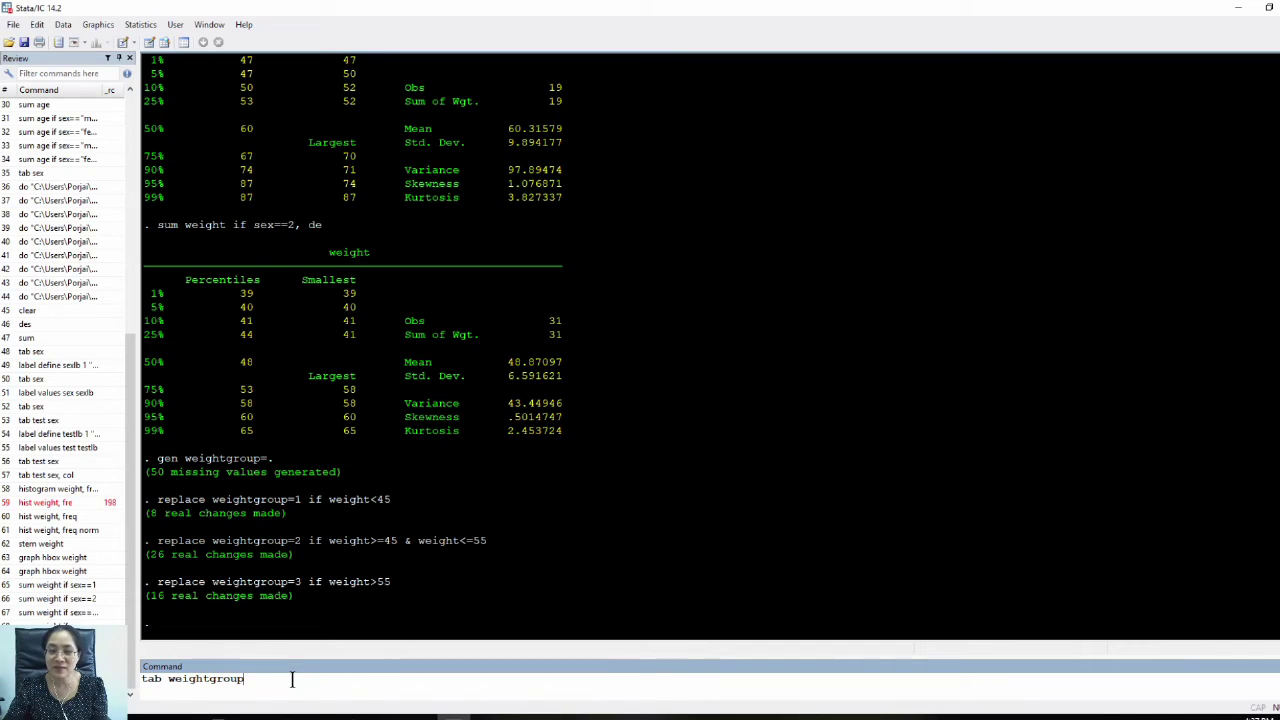
mouse_move(1274, 205)
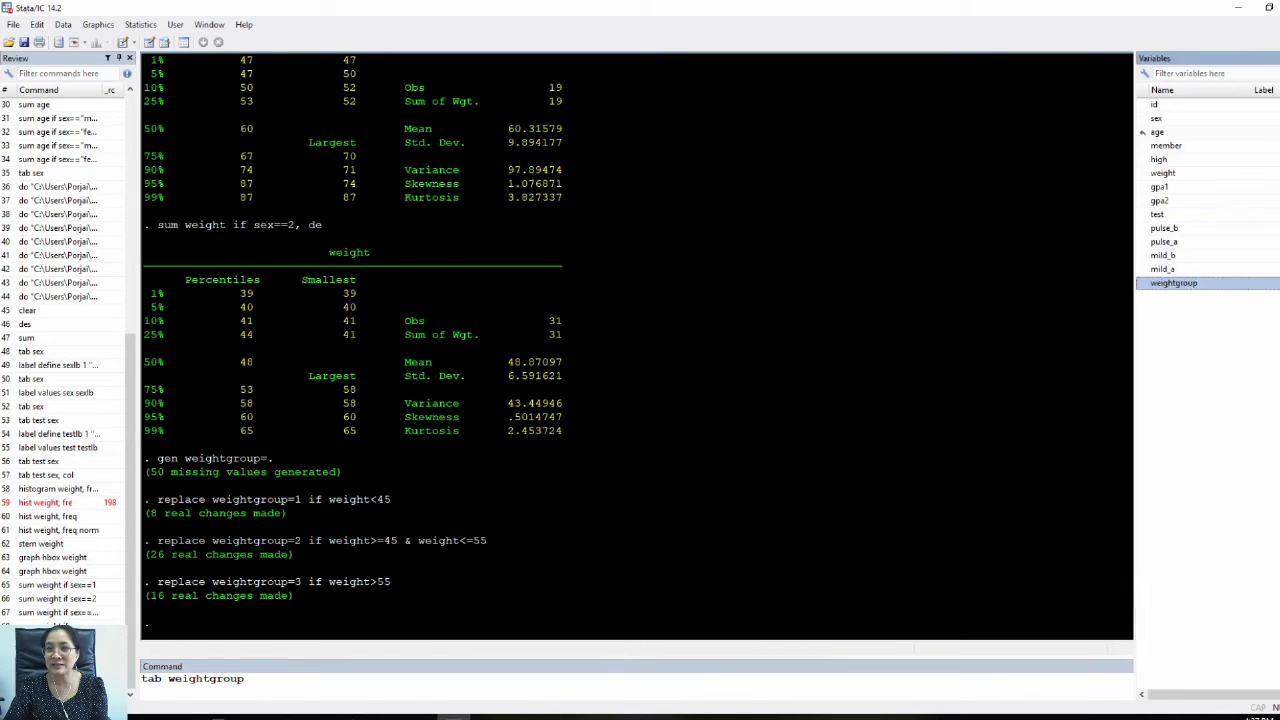
double_click(1137, 118)
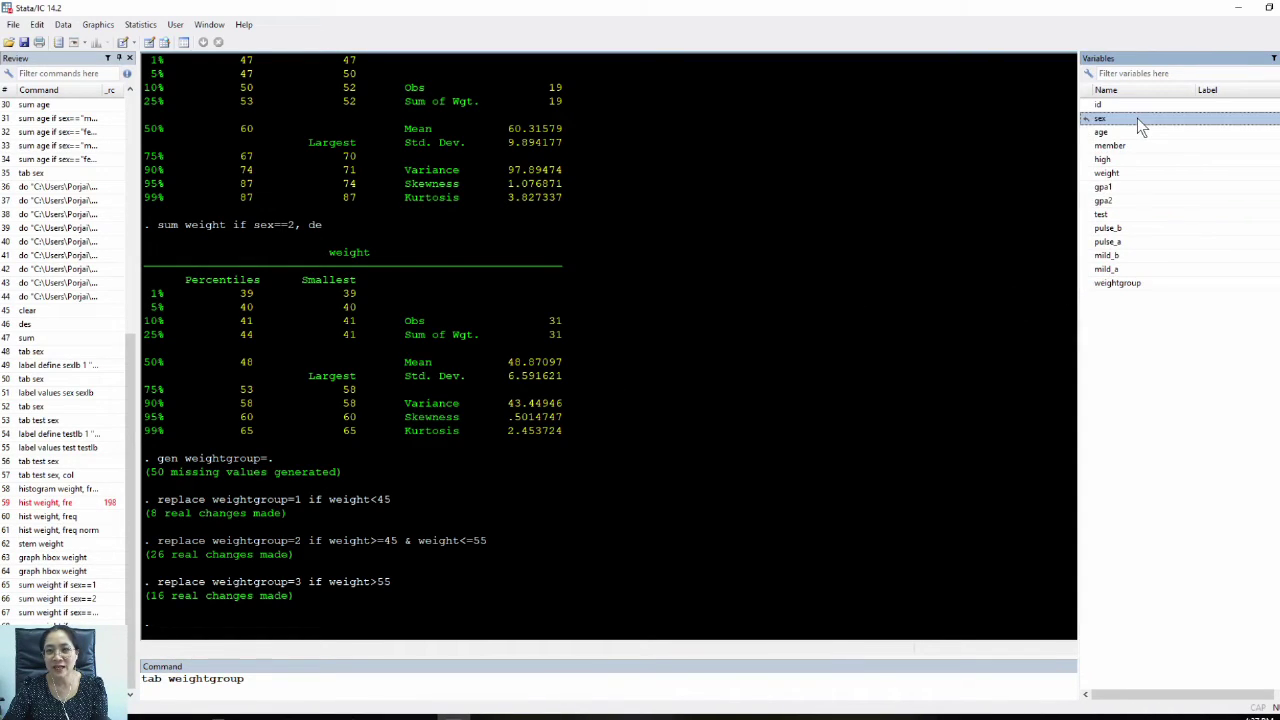
left_click(385, 678)
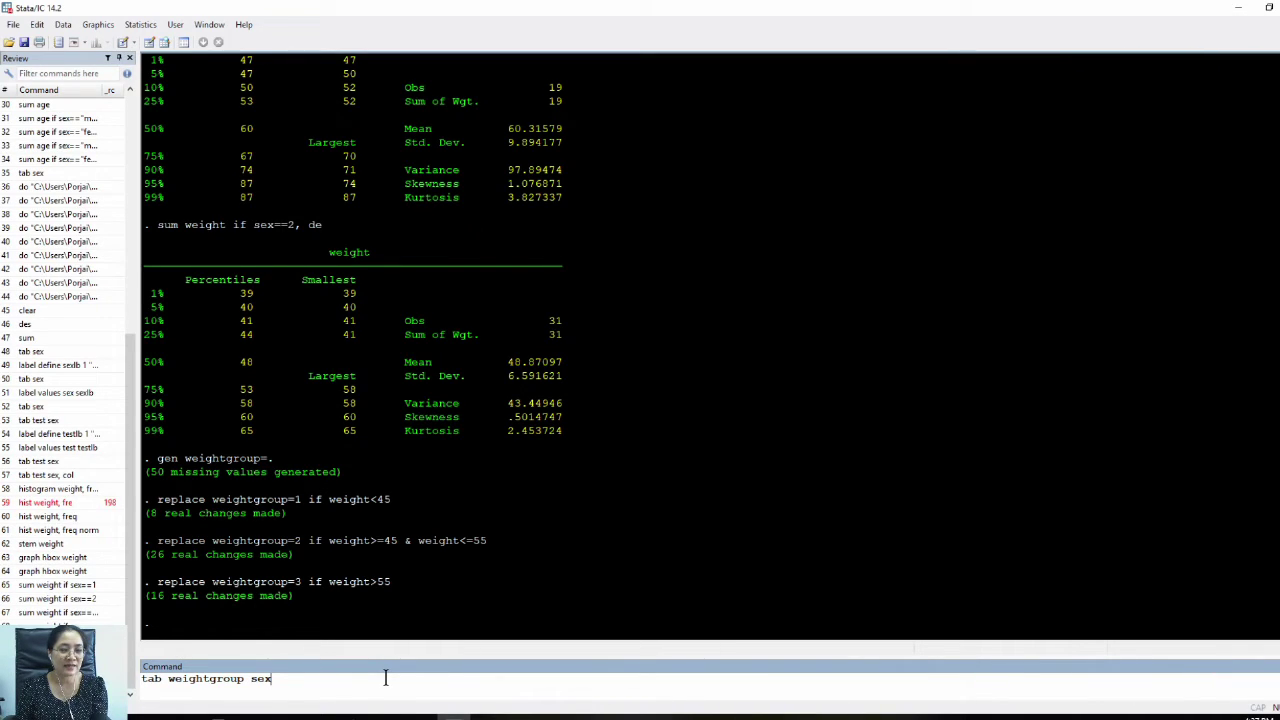
key("Return")
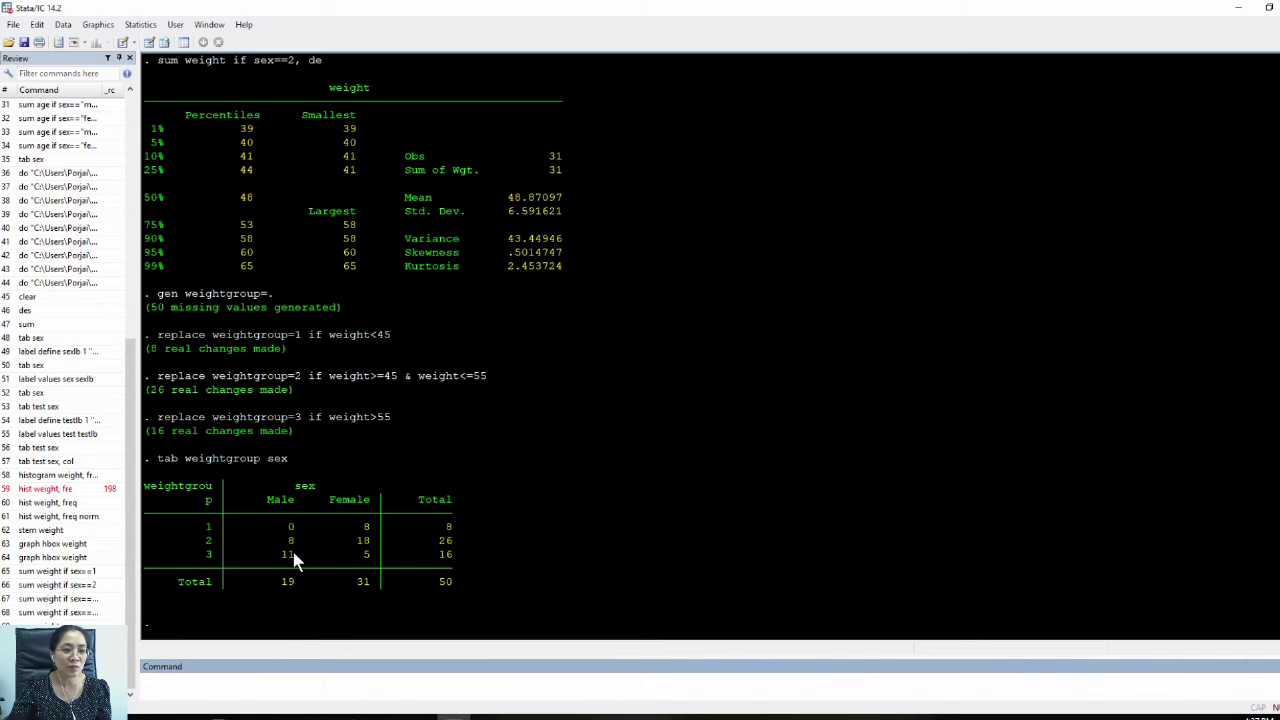
Step: Compare the weight section of the handout's exercise 9 table with the weightgroup by sex cross-tabulation in Stata
left_click(390, 716)
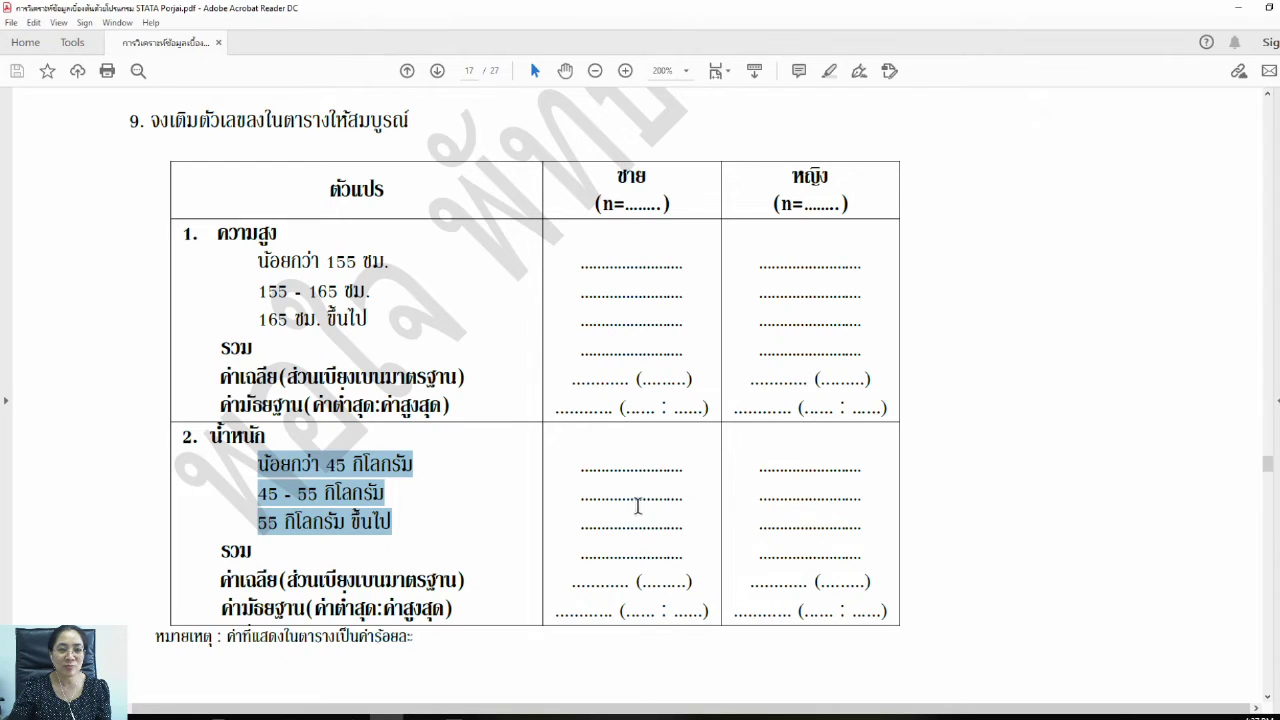
left_click(453, 716)
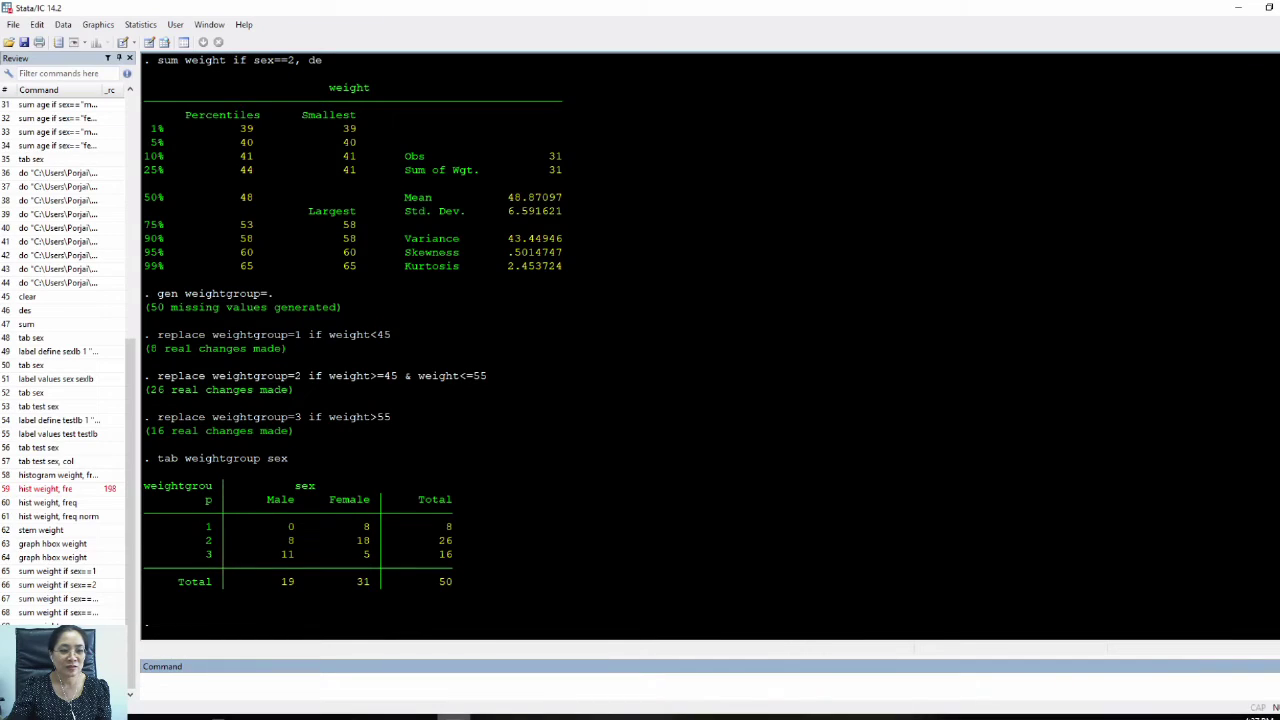
left_click(453, 716)
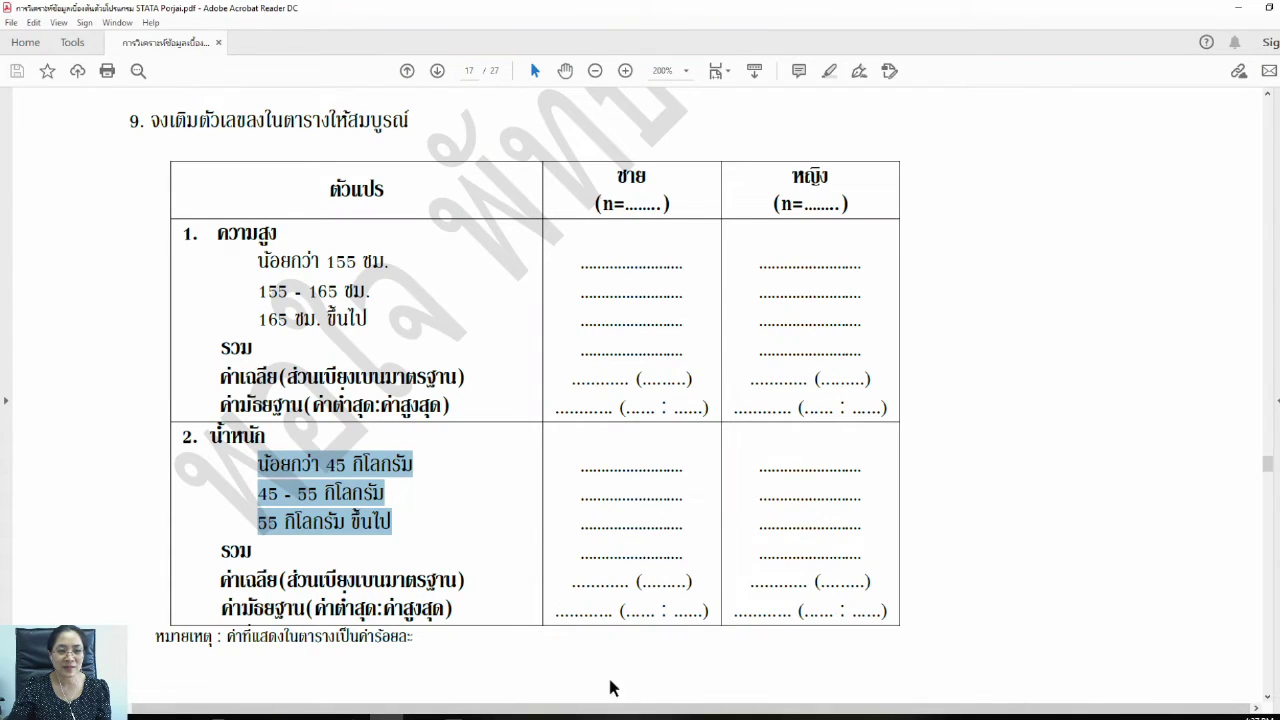
left_click(453, 716)
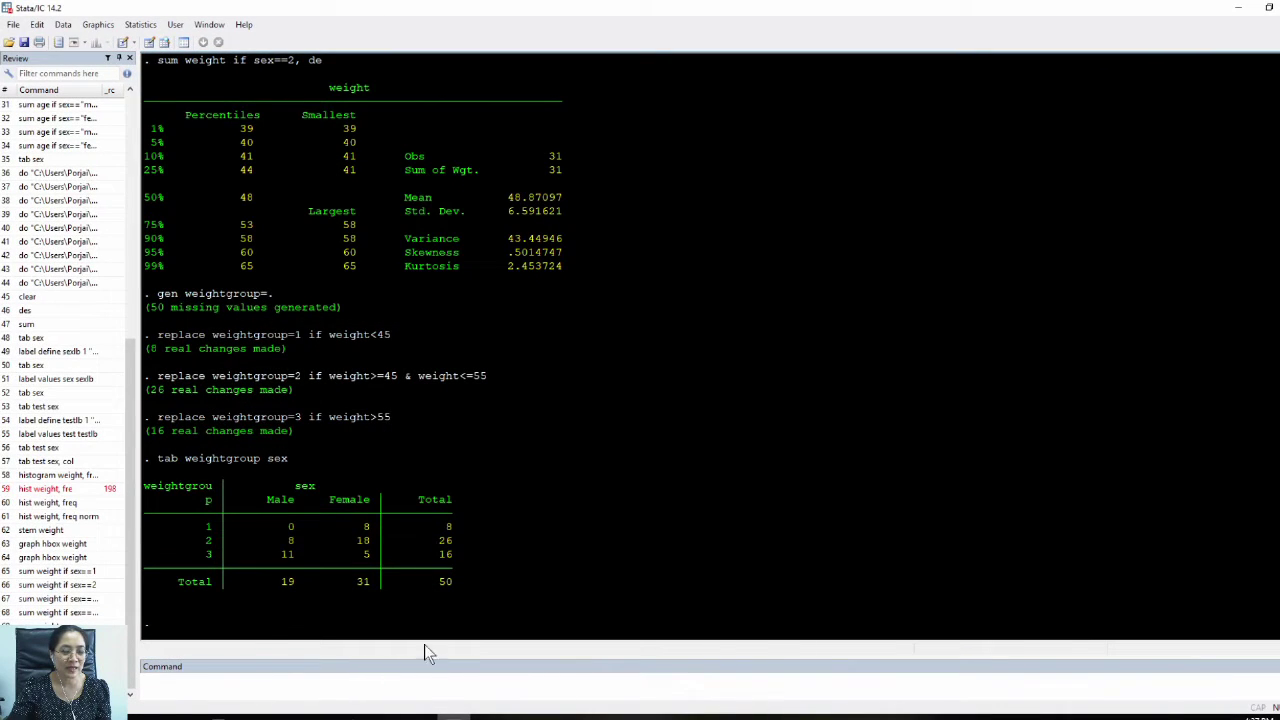
key("alt+Tab")
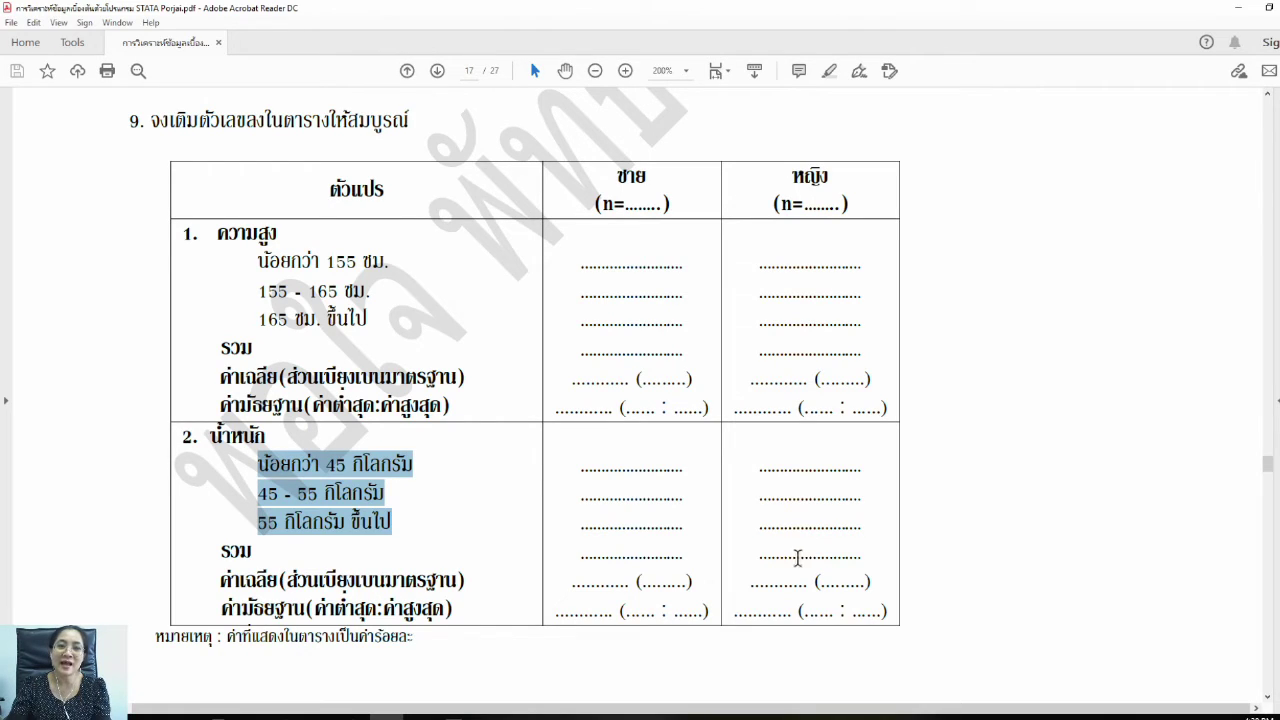
key("alt+Tab")
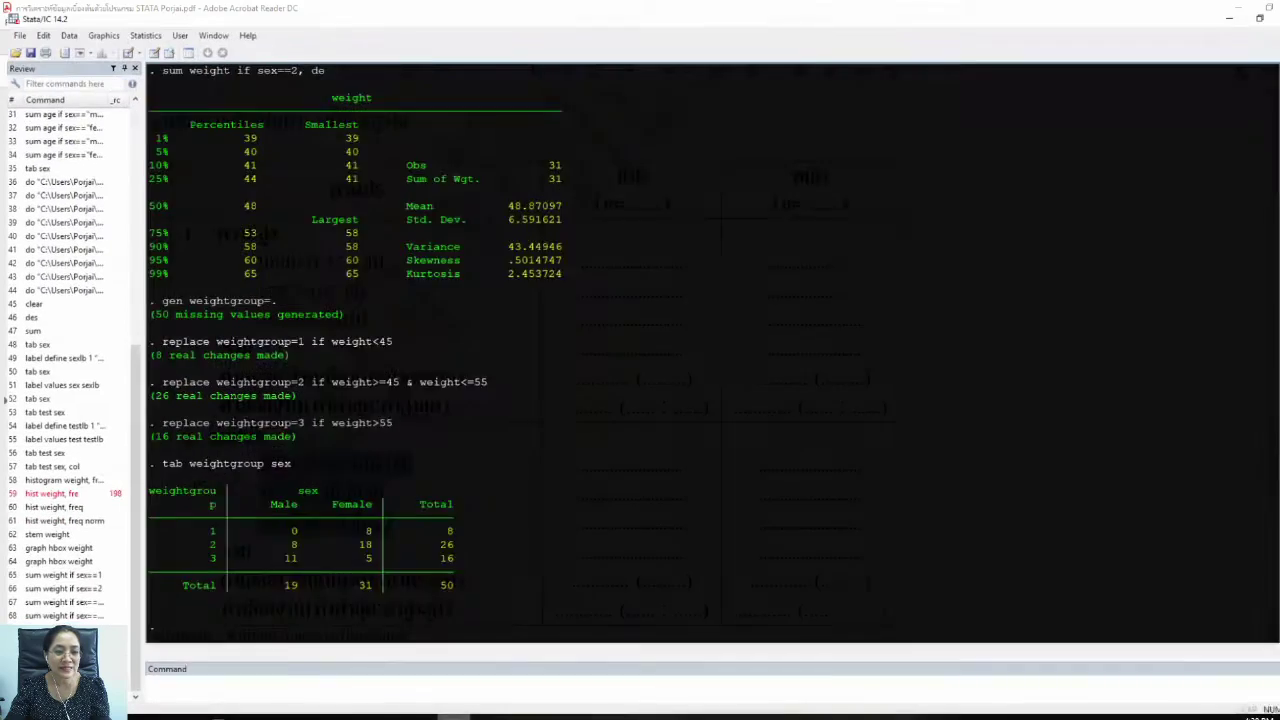
Step: Recall the cross-tabulation command, add the column percentage option and run "tab weightgroup sex, col"
left_click(503, 685)
key("Page_Up")
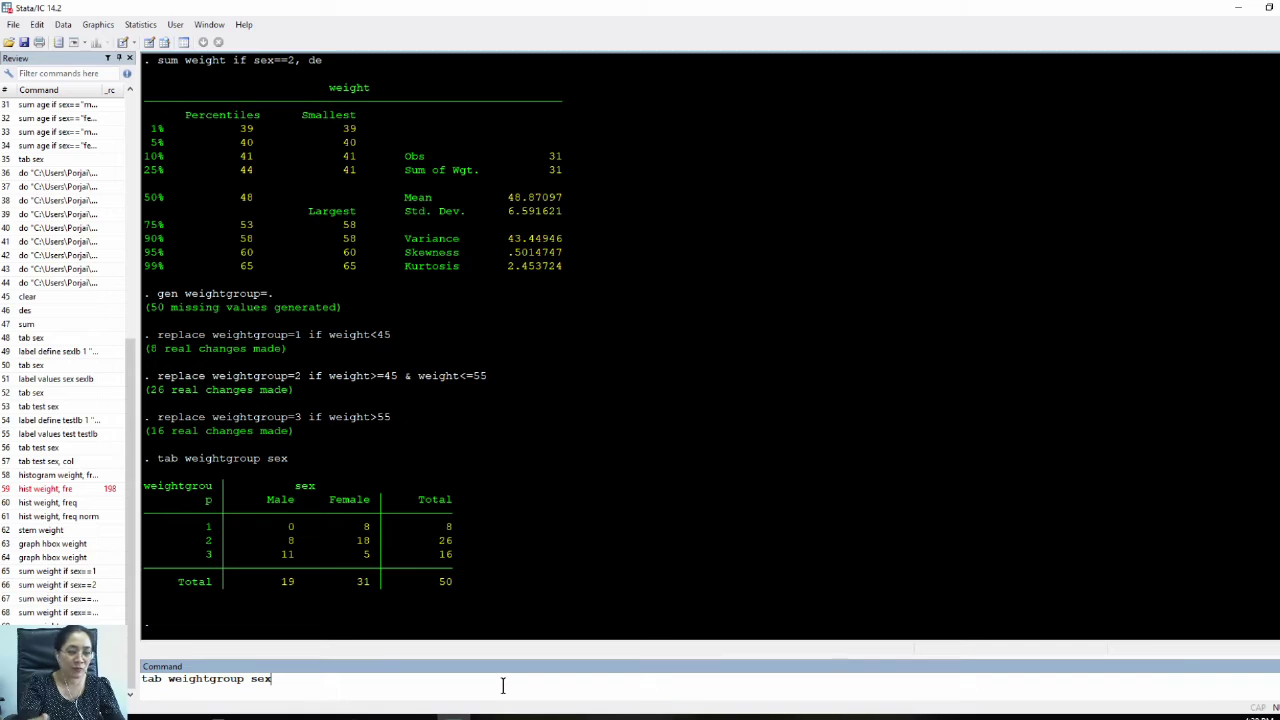
type(", col")
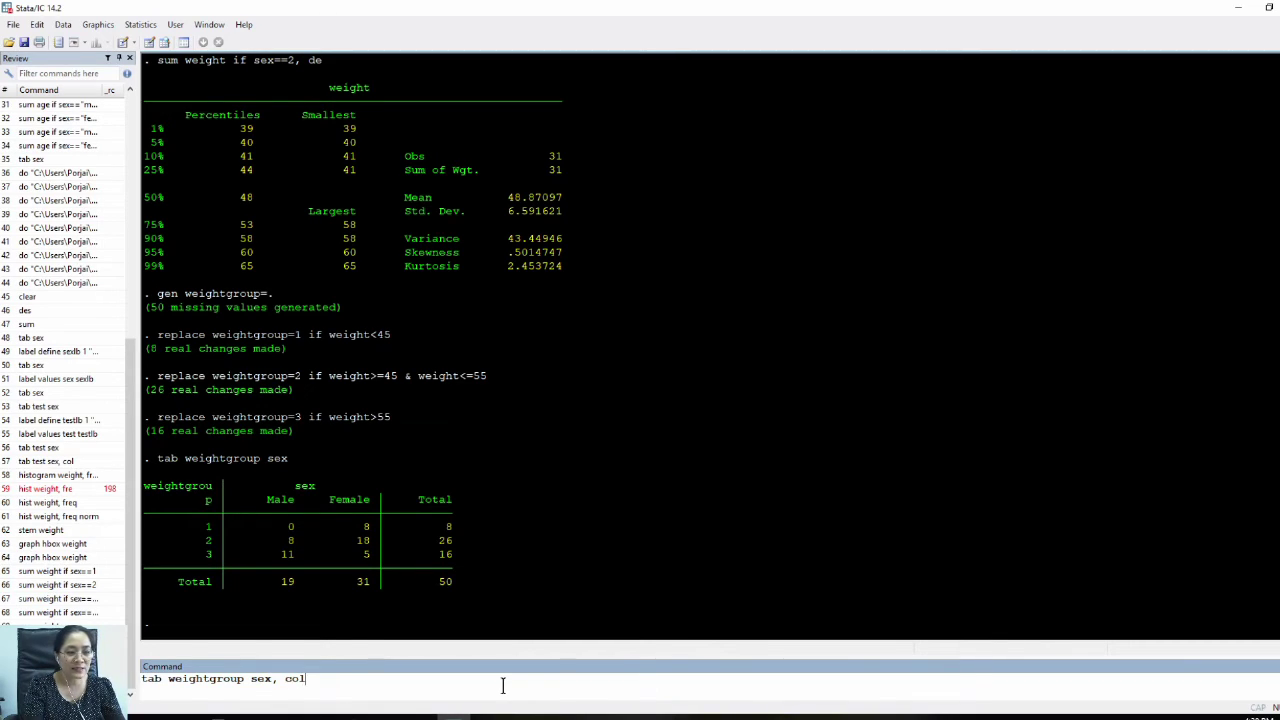
key("Return")
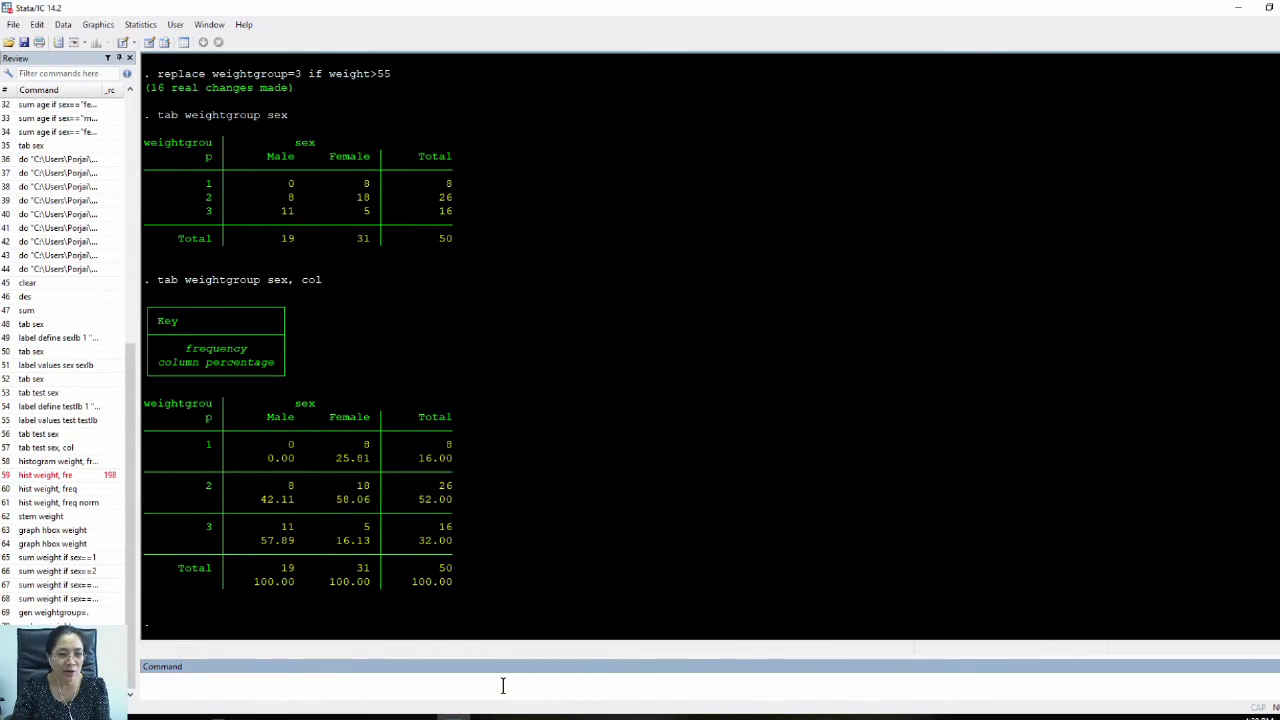